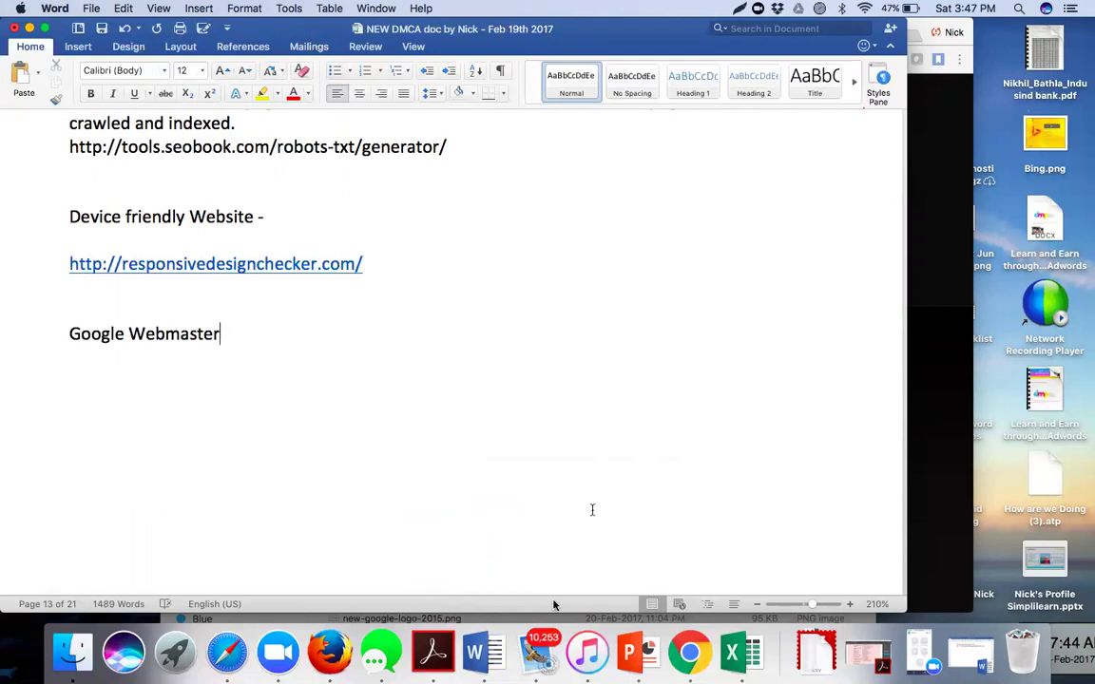
# - Switch from the Word SEO notes to Chrome using its Dock icon
pyautogui.click(691, 664)
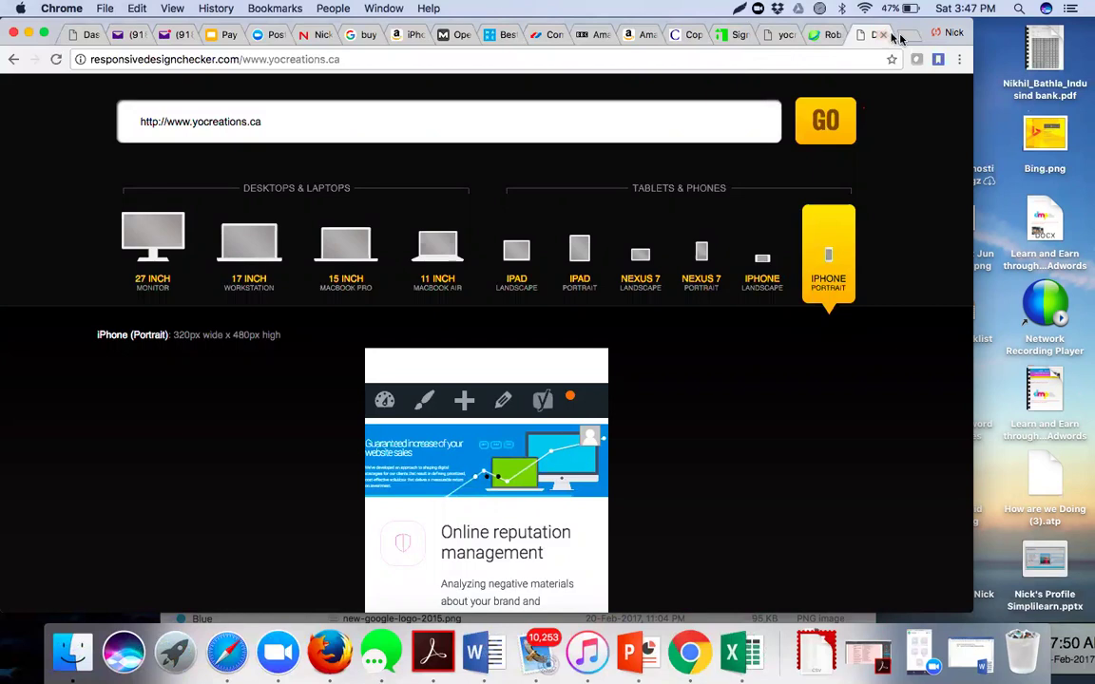
# - Open linkedin.com in a new Chrome tab by typing 'lin' and accepting the suggestion
pyautogui.press('super+t')
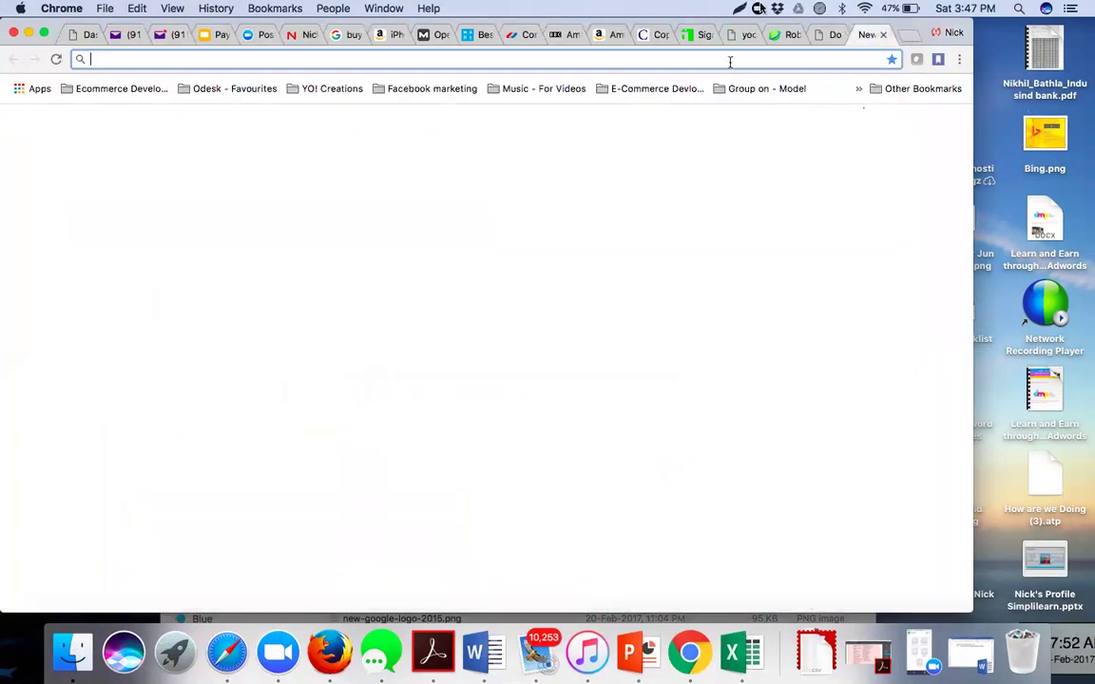
pyautogui.write('linkedin.com')
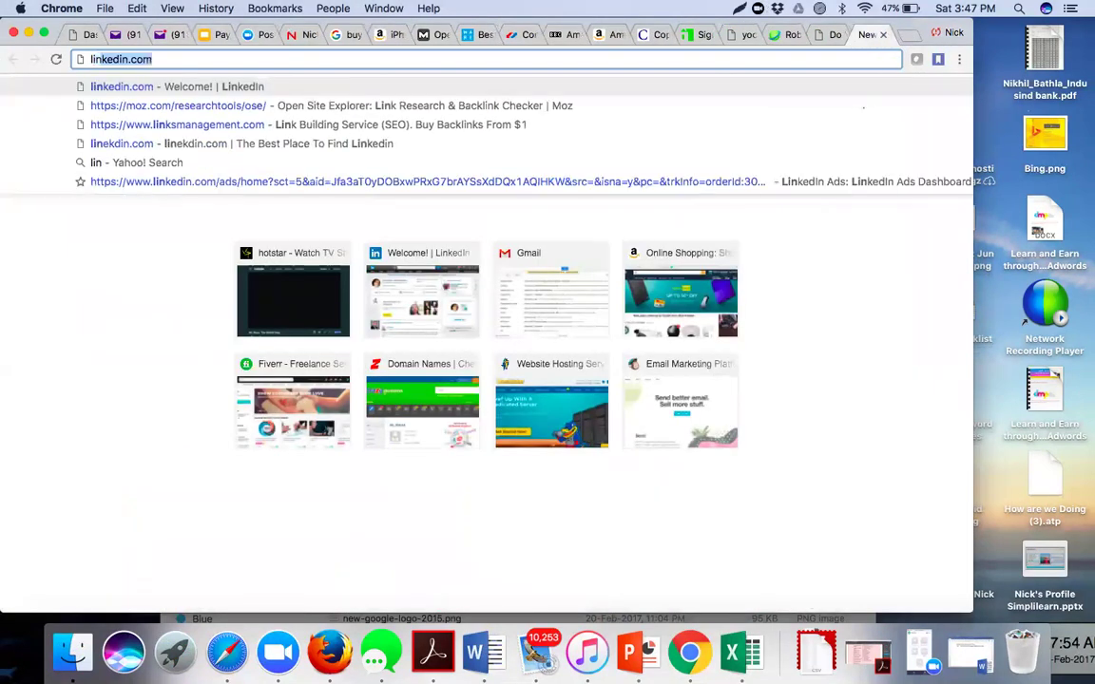
pyautogui.press('Return')
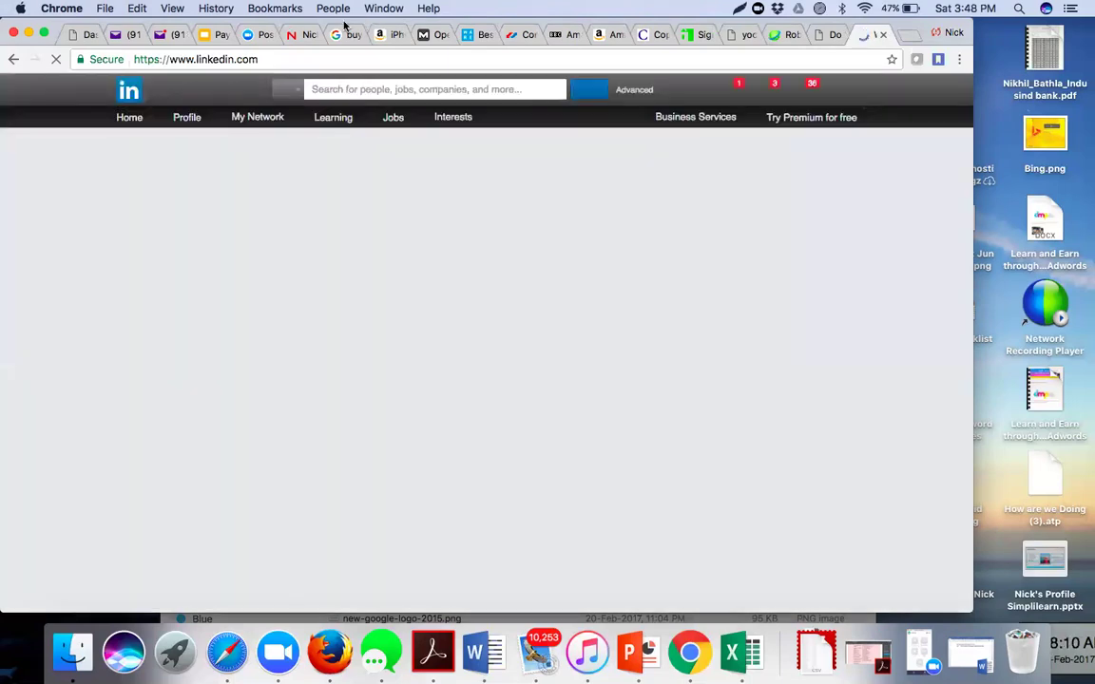
# - Go to your own LinkedIn profile page and raise the screen brightness
pyautogui.click(193, 120)
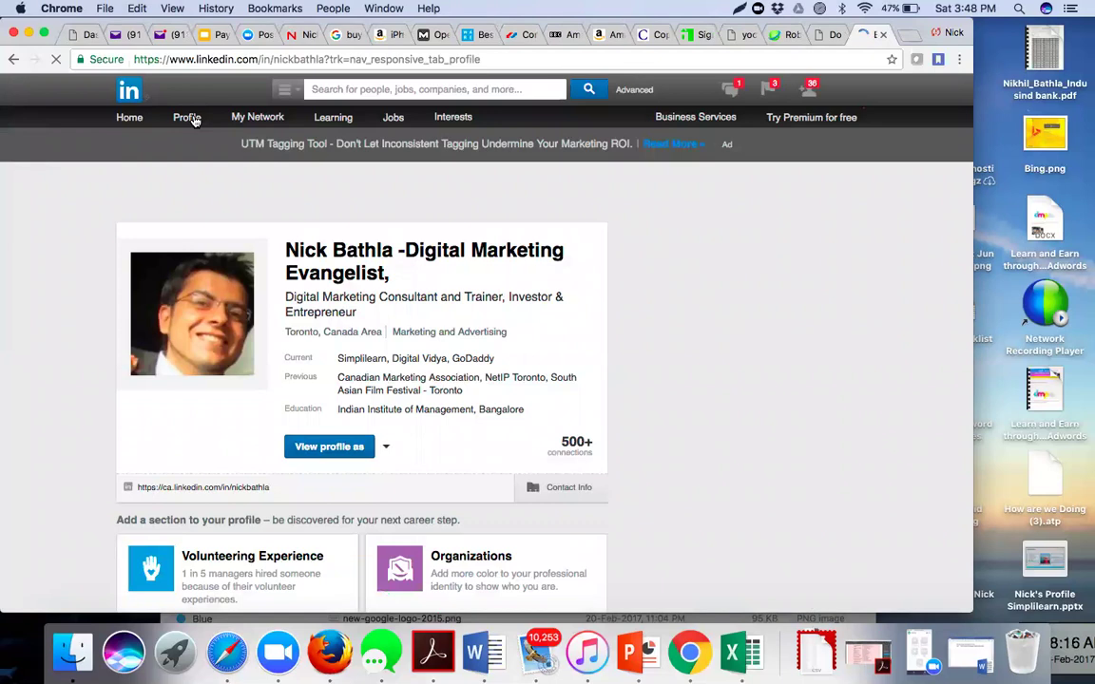
pyautogui.press('F1')
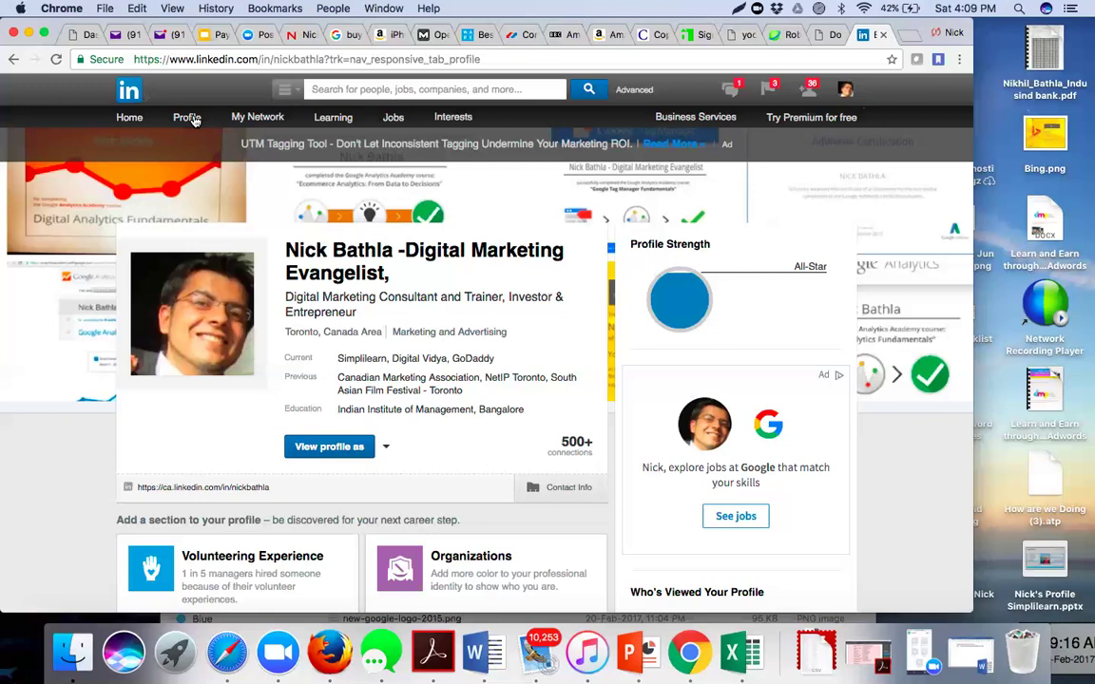
pyautogui.press('XF86MonBrightnessUp')
pyautogui.press('XF86MonBrightnessUp')
pyautogui.press('XF86MonBrightnessUp')
pyautogui.press('XF86MonBrightnessUp')
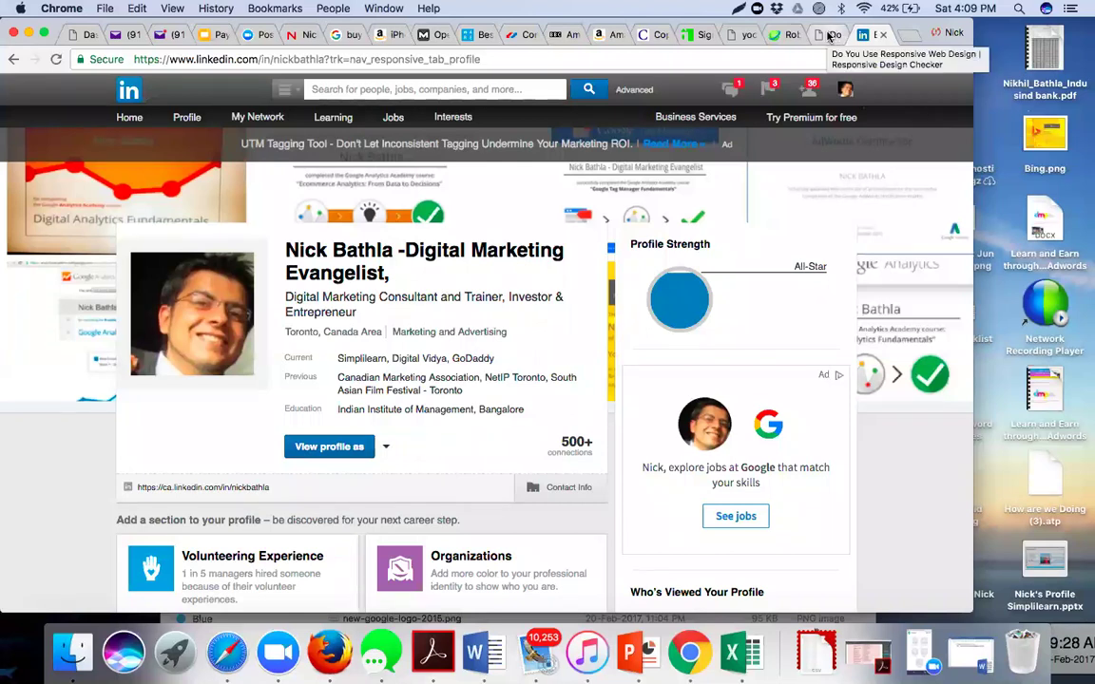
# - Return to the Responsive Design Checker tab previewing yocreations.ca at 320x480 iPhone portrait
pyautogui.click(829, 36)
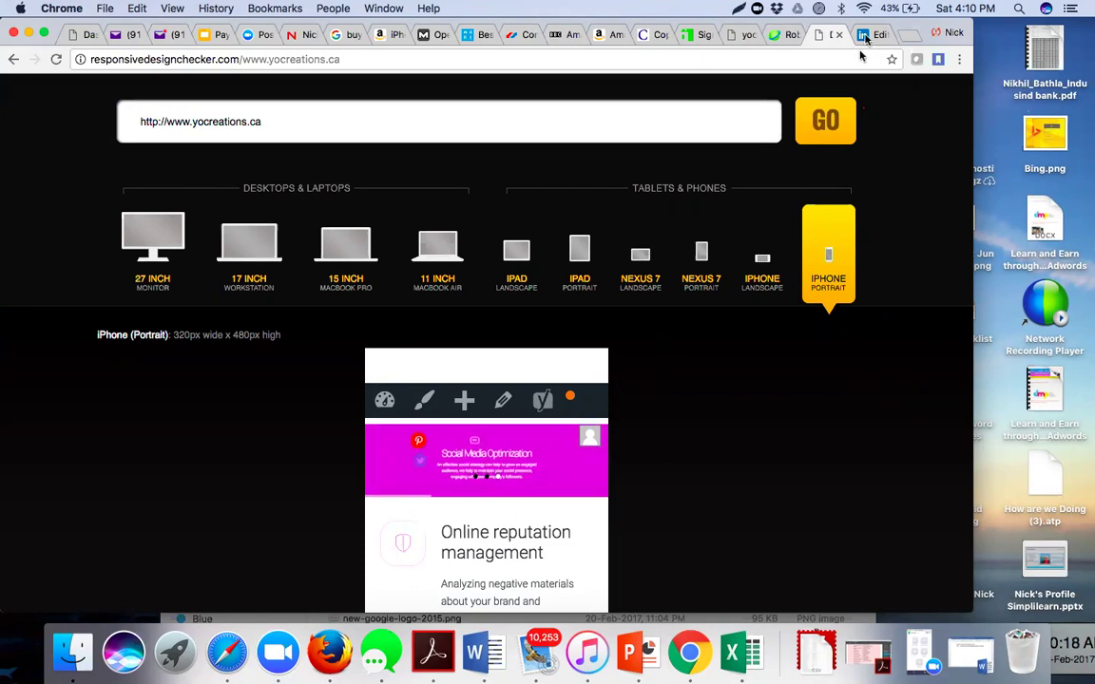
# - Close the Copyscape results, DMCA signup, robots.txt, Amazon and BBC Amazon news tabs
pyautogui.click(658, 38)
pyautogui.click(662, 36)
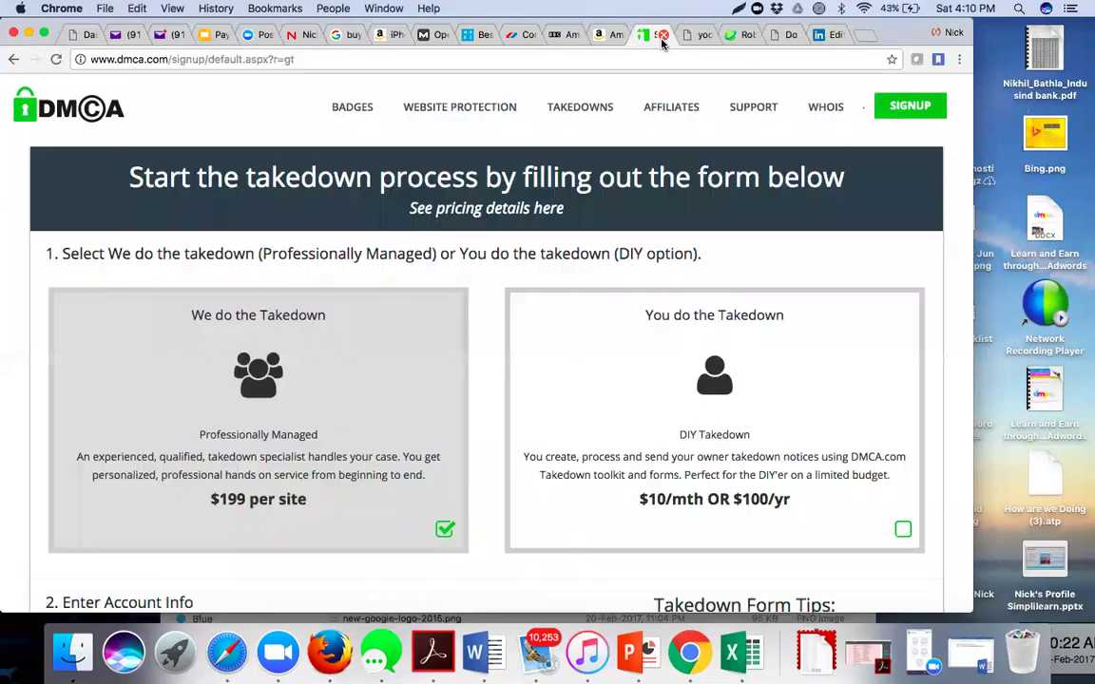
pyautogui.click(662, 36)
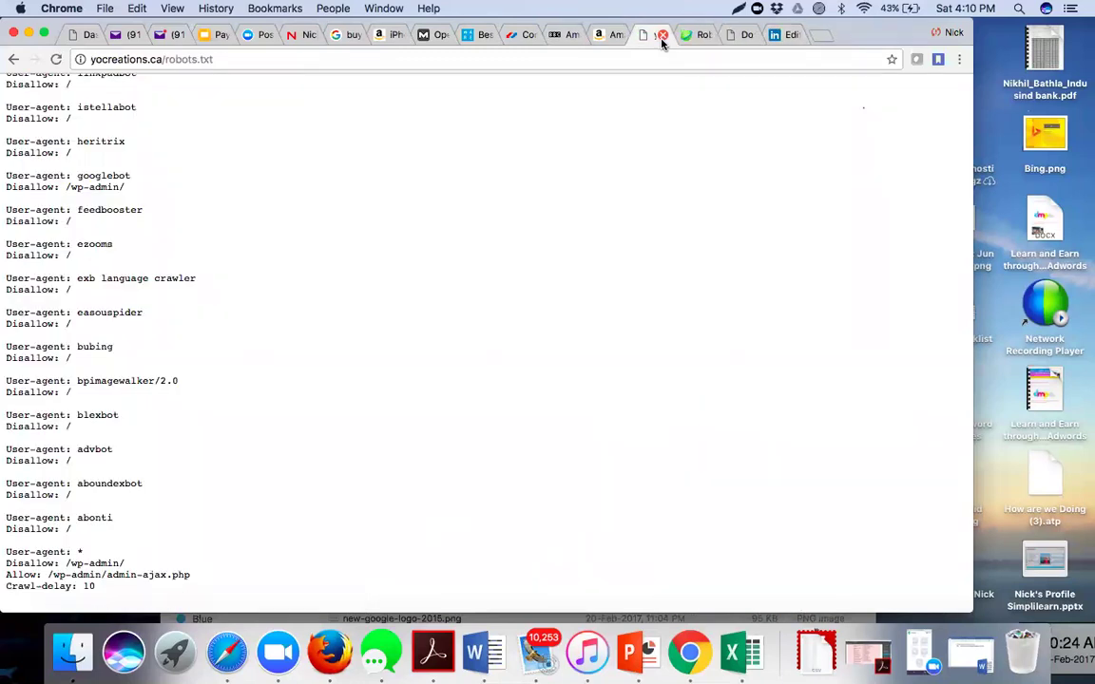
pyautogui.click(663, 36)
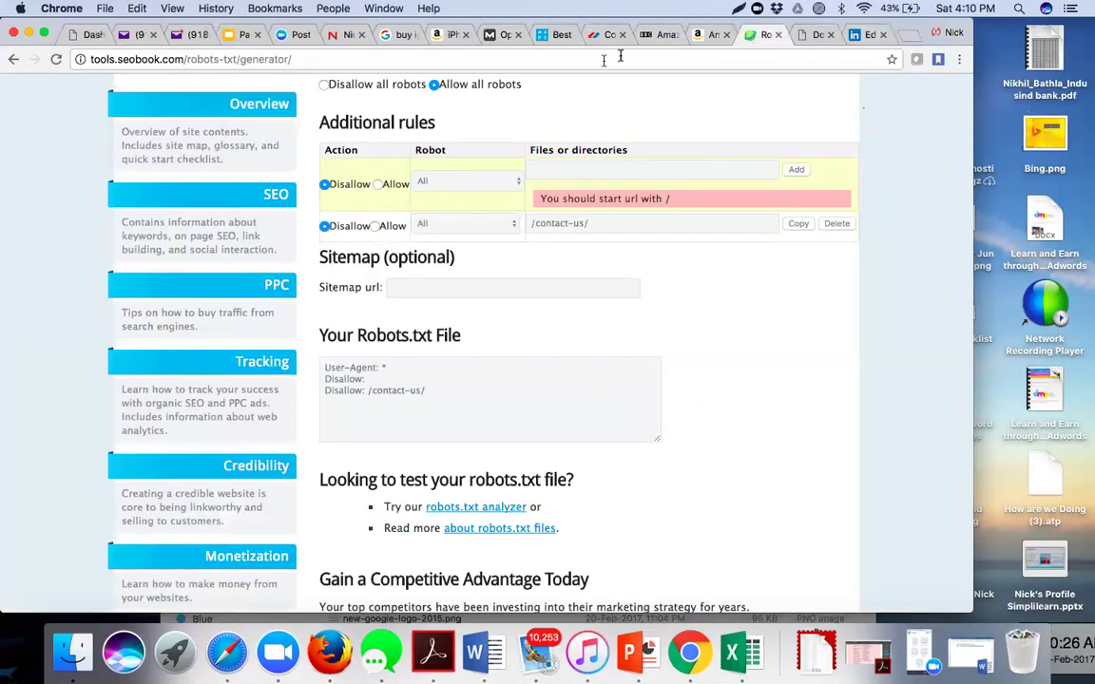
pyautogui.click(722, 36)
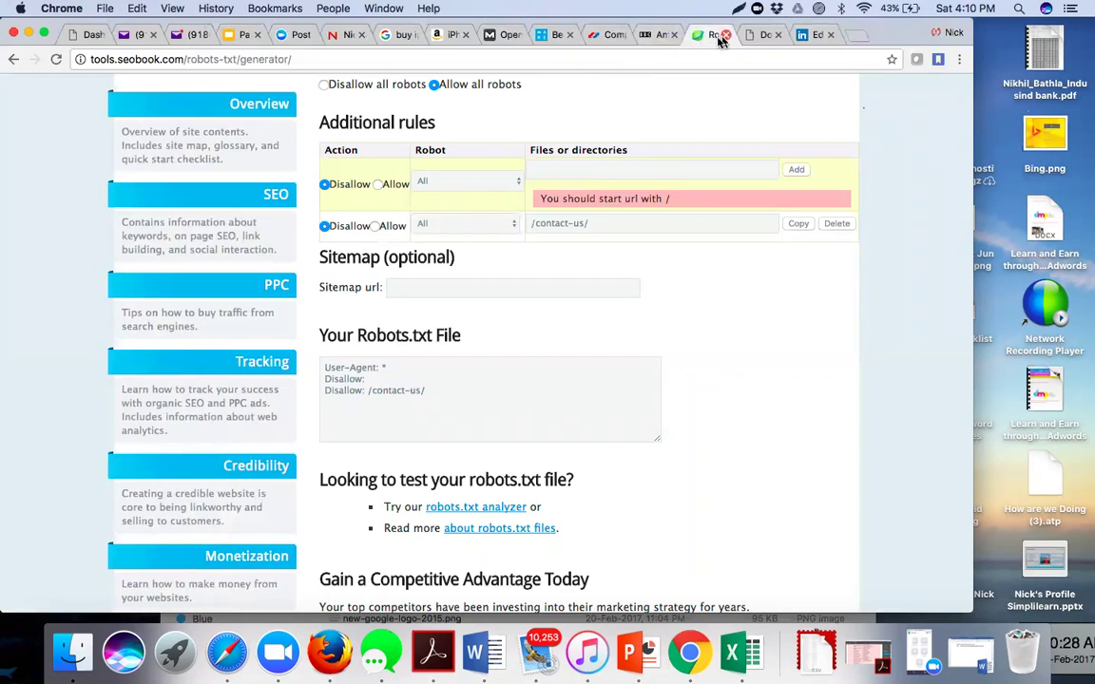
pyautogui.click(703, 36)
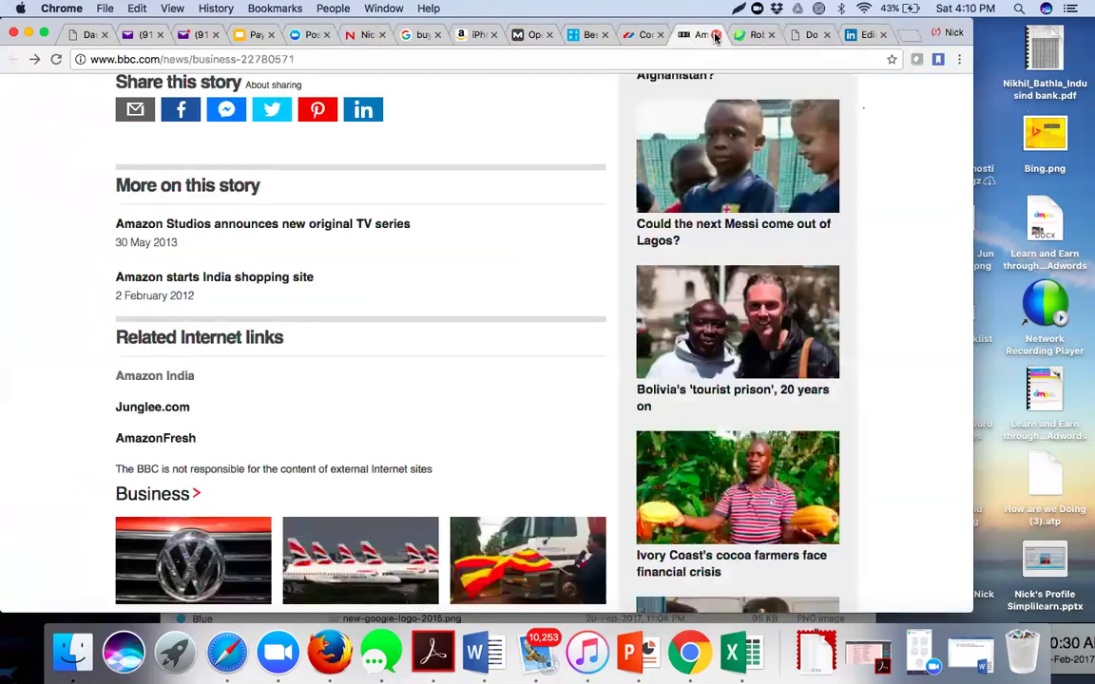
pyautogui.click(716, 35)
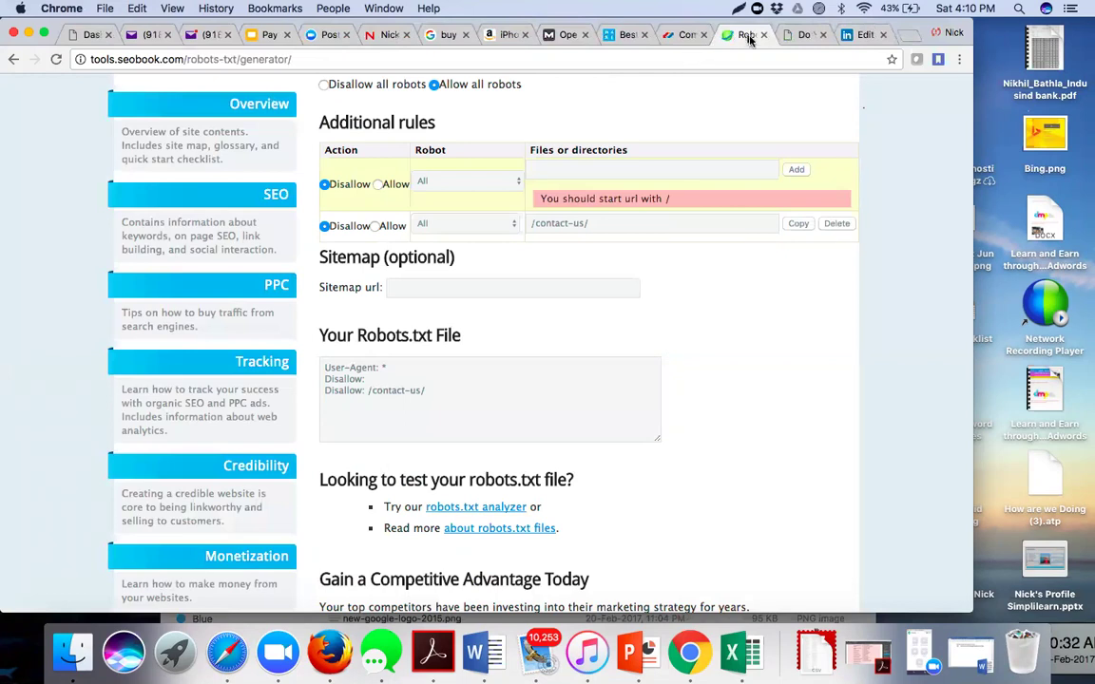
# - Close the Robots, Responsive Design Checker and fitness trackers tabs, then open a new tab
pyautogui.click(761, 36)
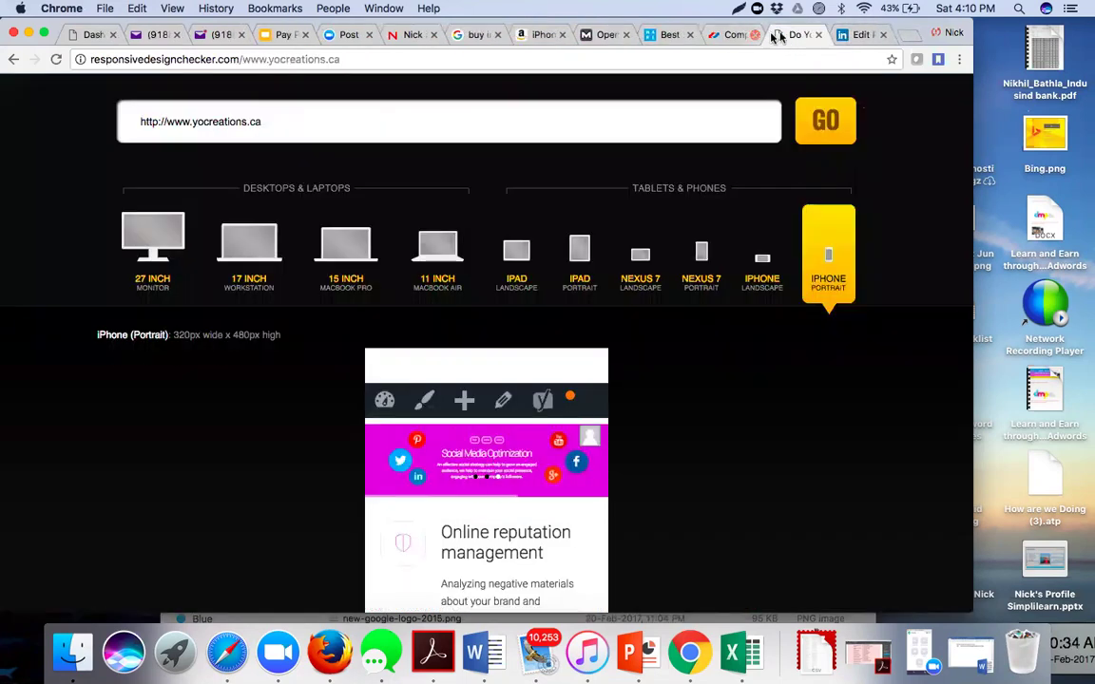
pyautogui.click(819, 35)
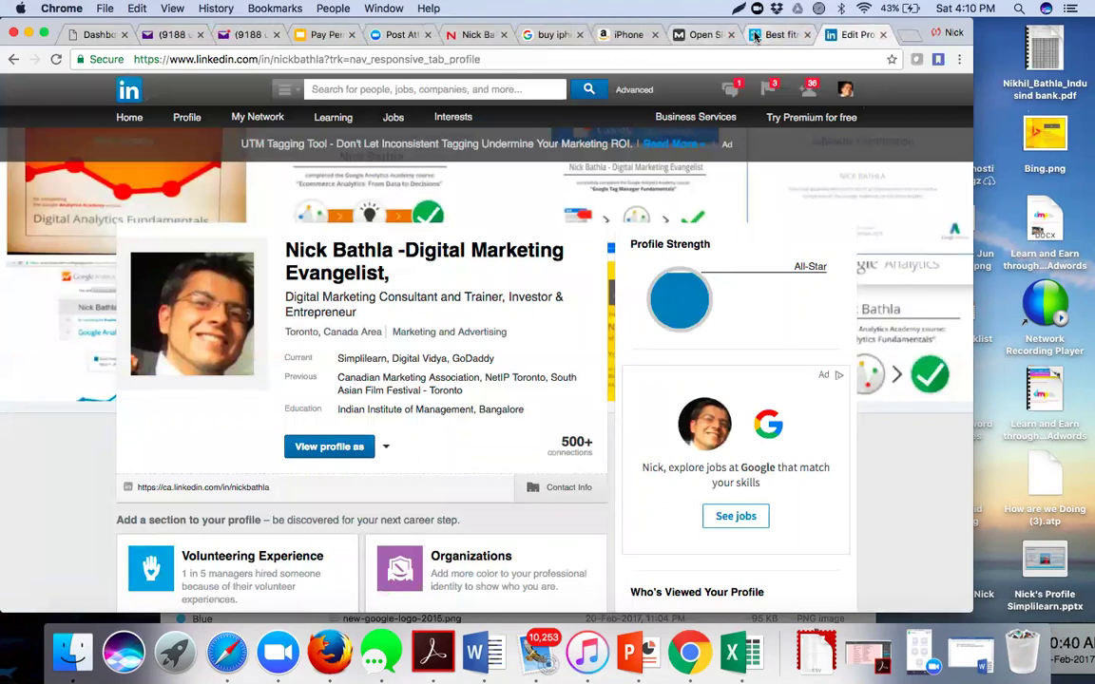
pyautogui.click(782, 38)
pyautogui.click(807, 35)
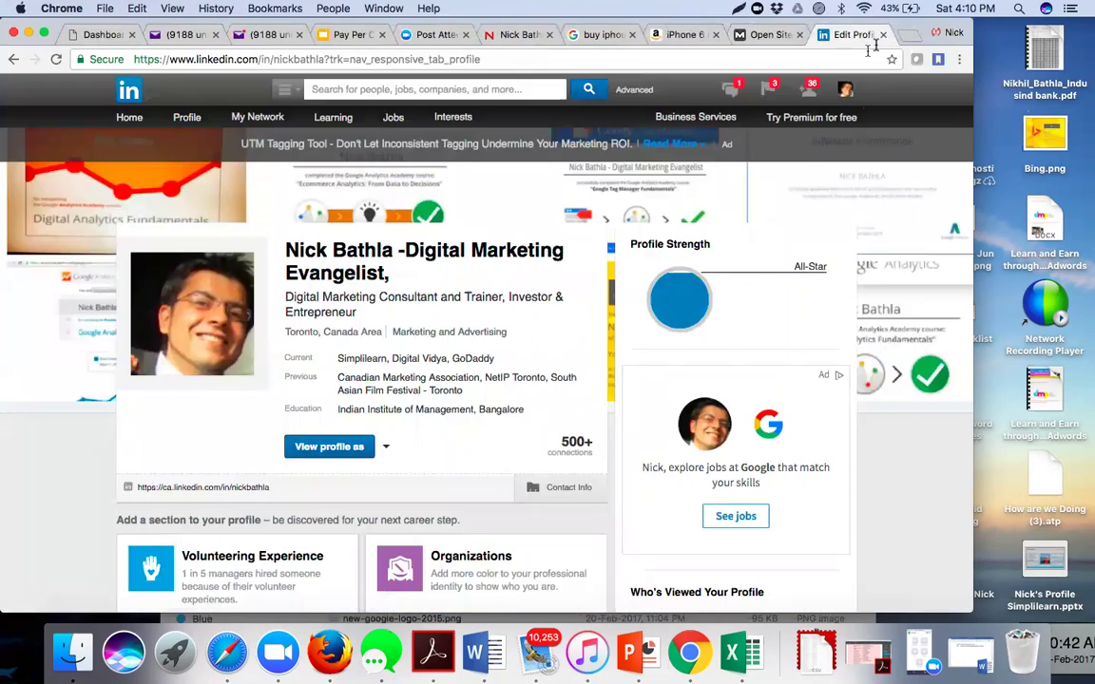
pyautogui.click(909, 38)
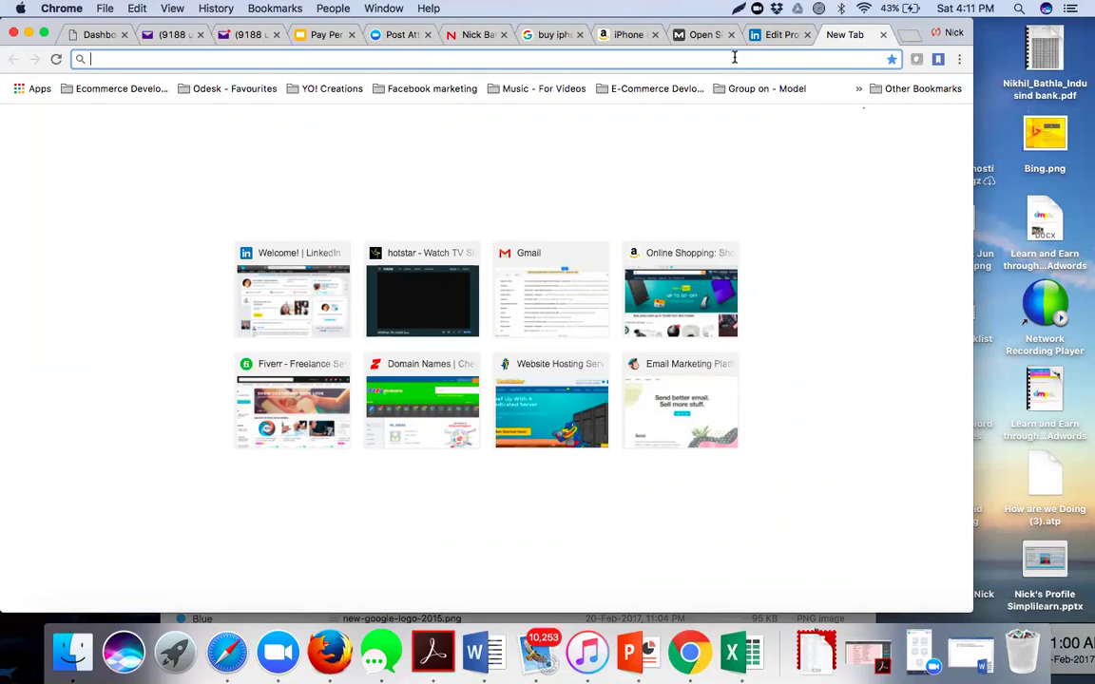
# - Load google.com/webmaster in the new tab to reach the Google Webmasters home page
pyautogui.write('go')
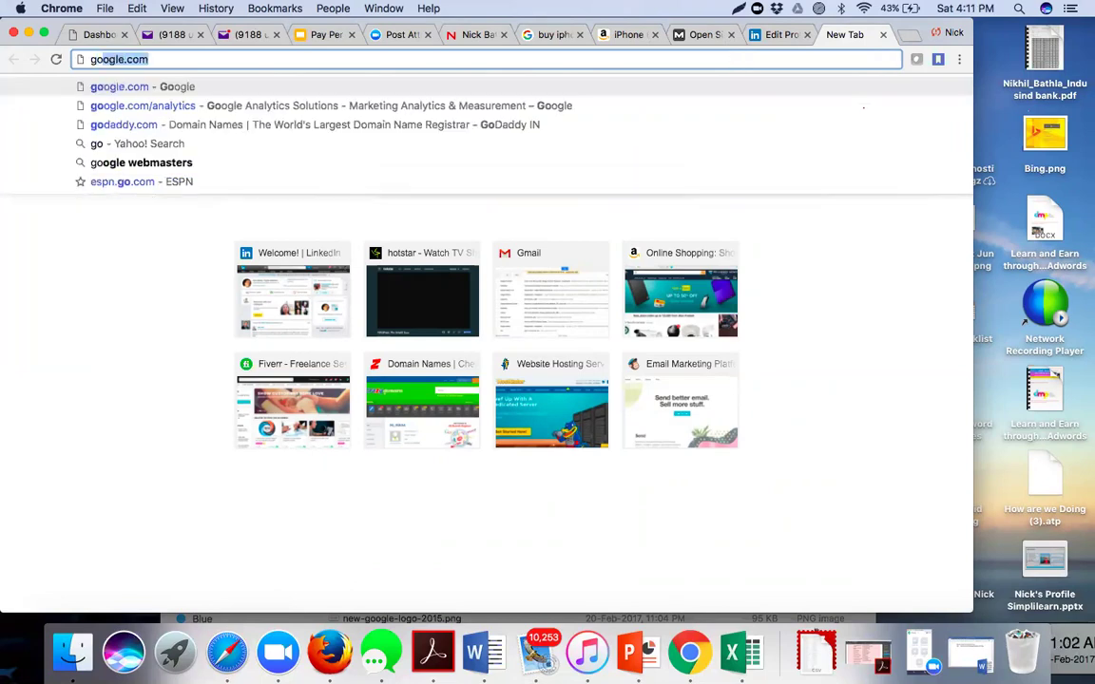
pyautogui.press('Right')
pyautogui.write('/webs')
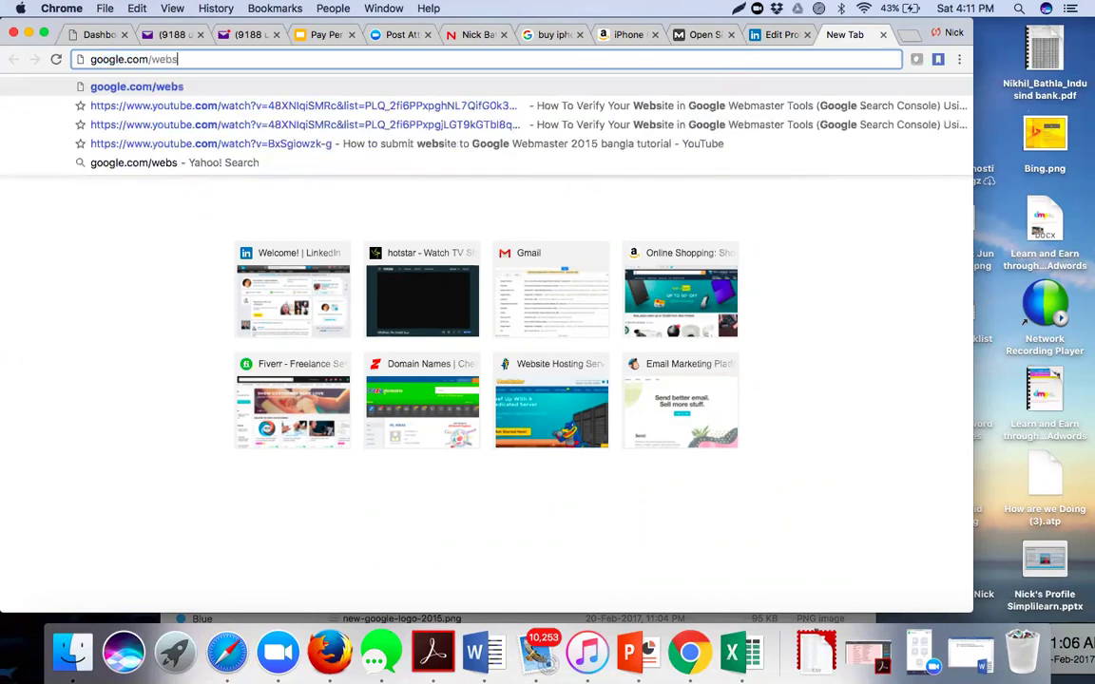
pyautogui.press('BackSpace')
pyautogui.write('ma')
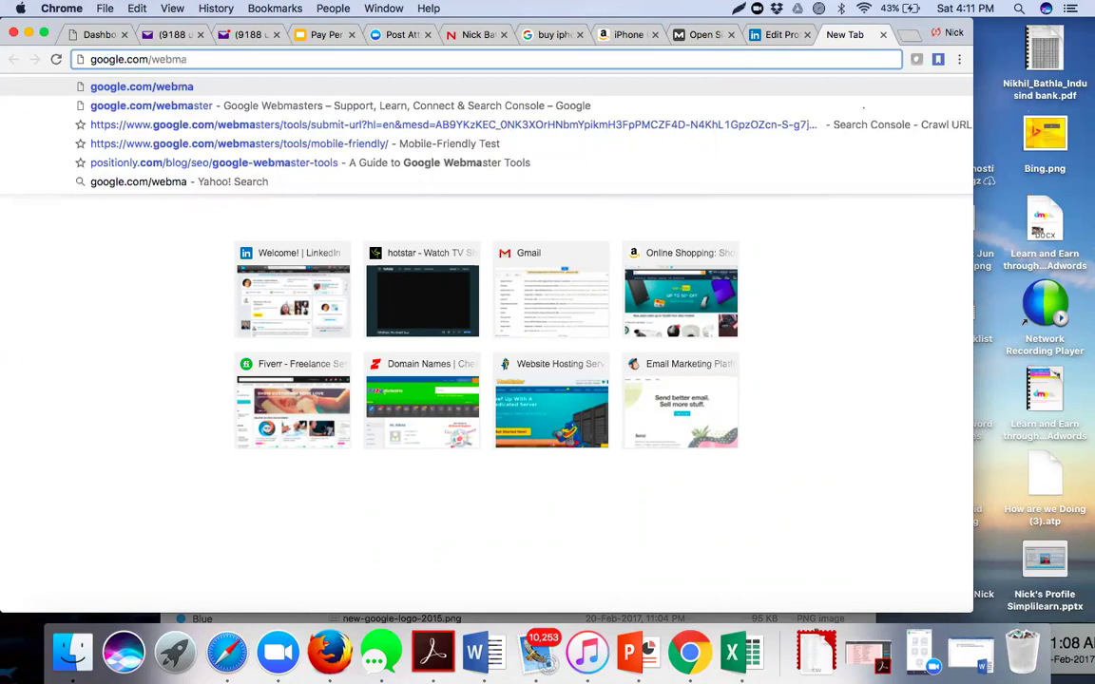
pyautogui.press('Down')
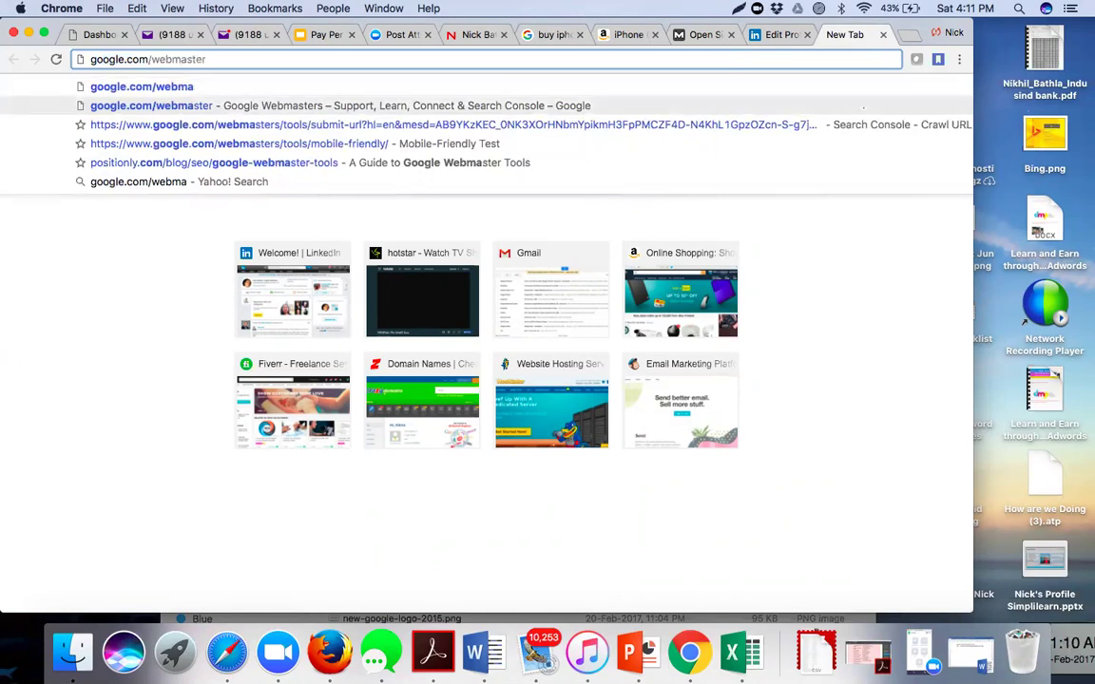
pyautogui.press('Return')
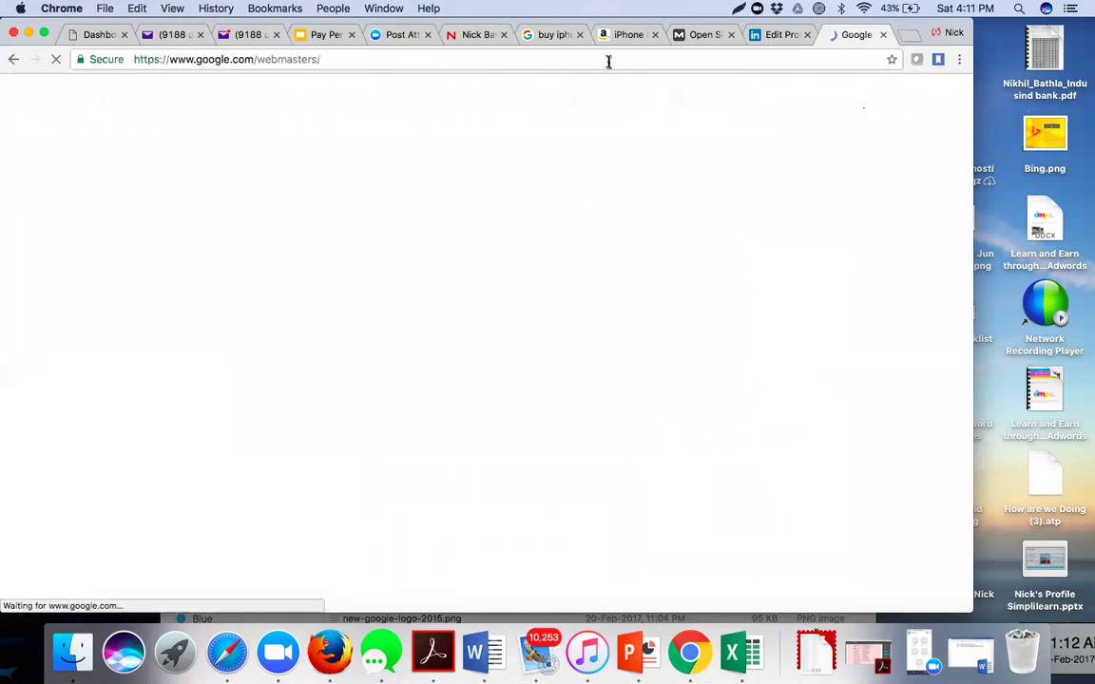
pyautogui.click(608, 61)
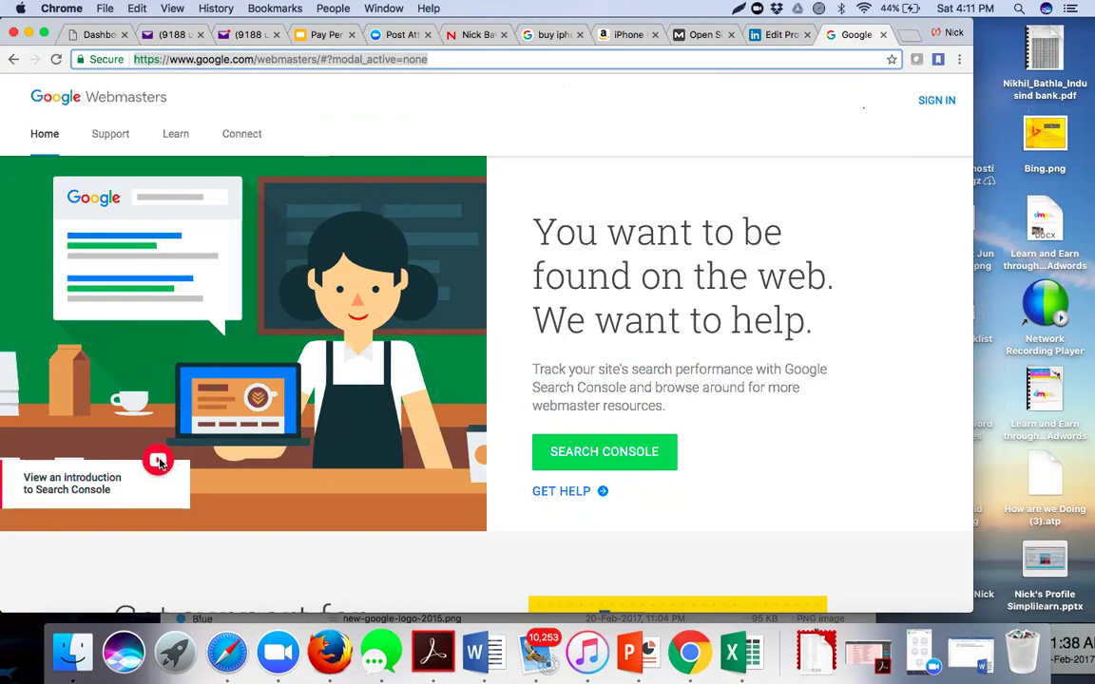
# - Play the 'View an introduction to Search Console' video and turn the volume up
pyautogui.click(157, 462)
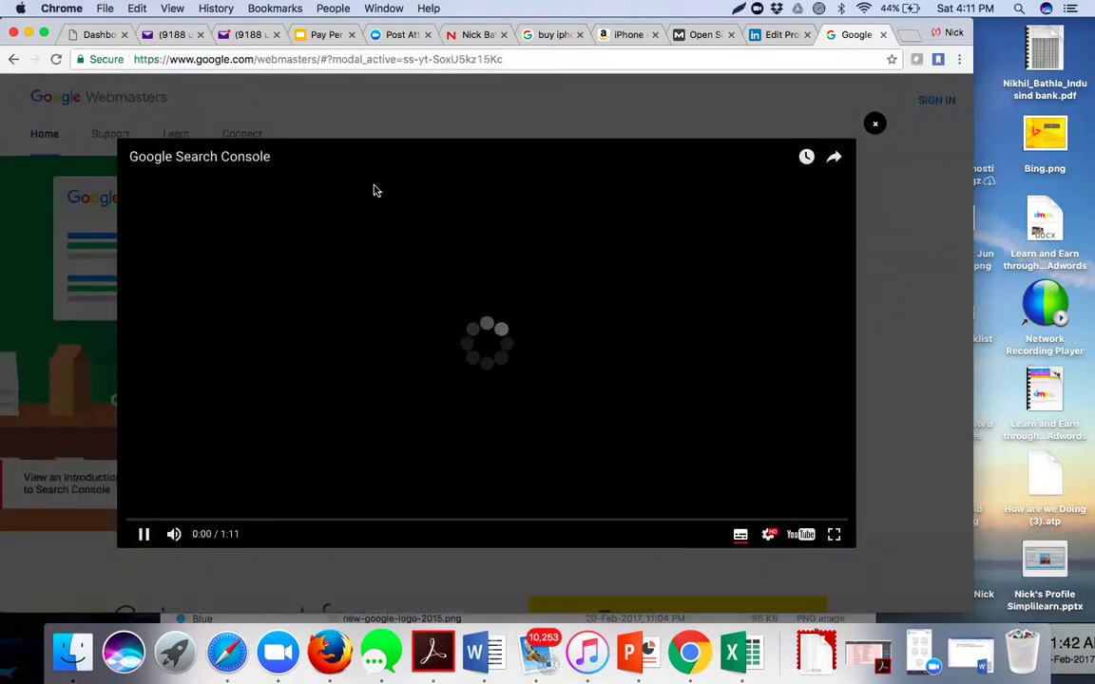
pyautogui.press('XF86AudioRaiseVolume')
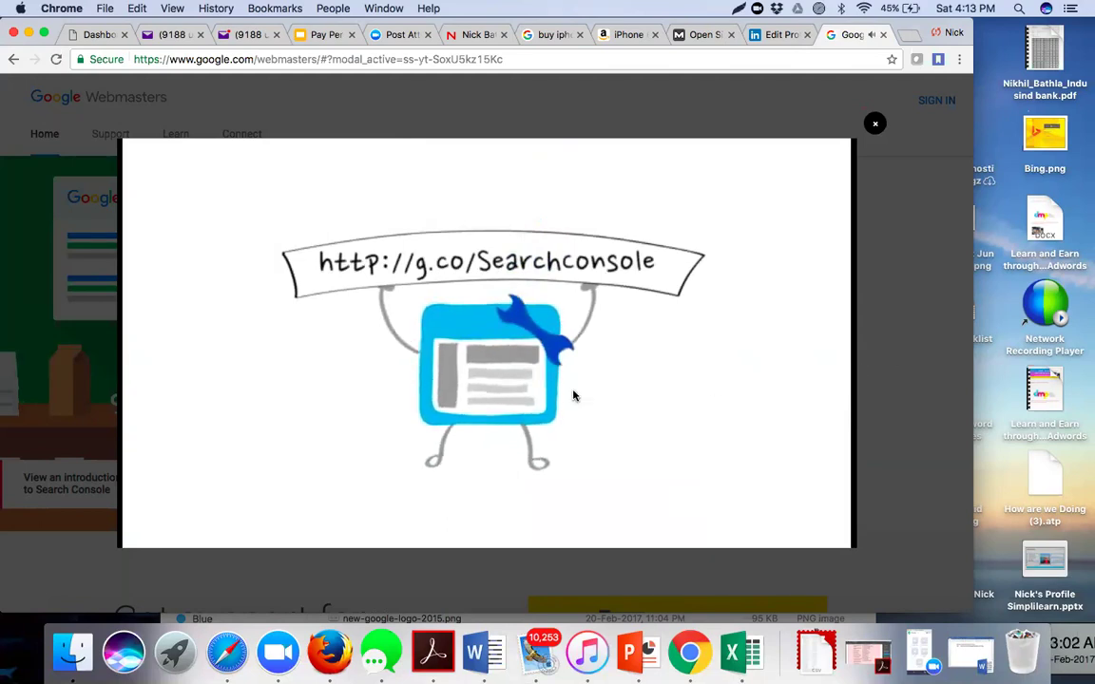
# - Restart the Search Console introduction video and pause it at 0:05
pyautogui.click(172, 520)
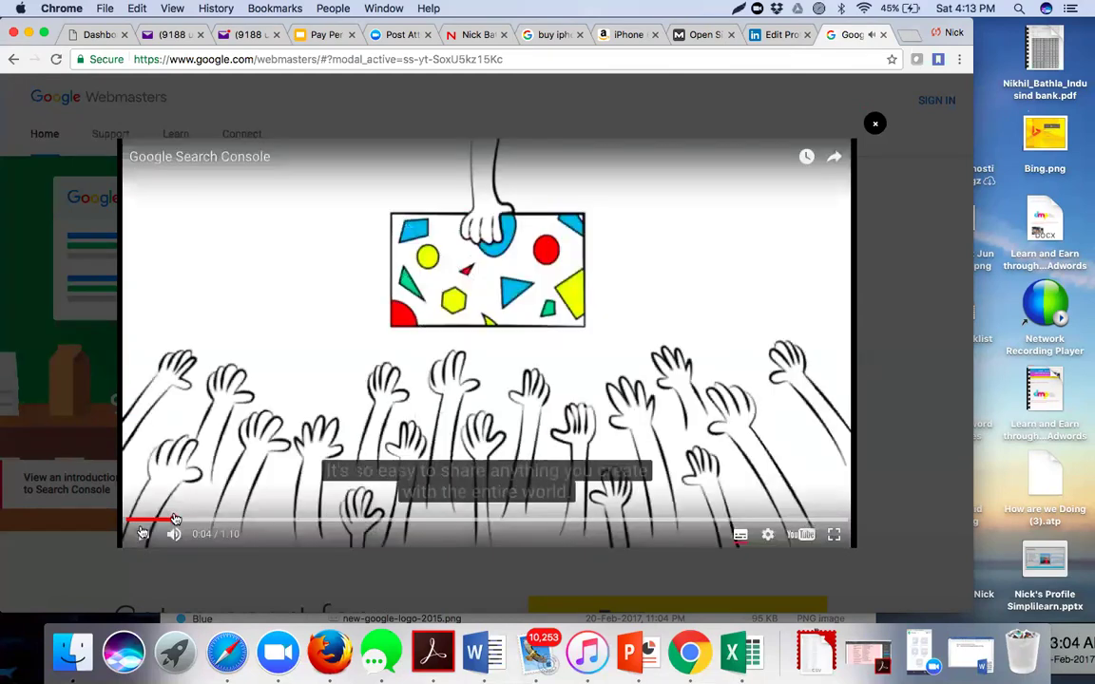
pyautogui.click(143, 533)
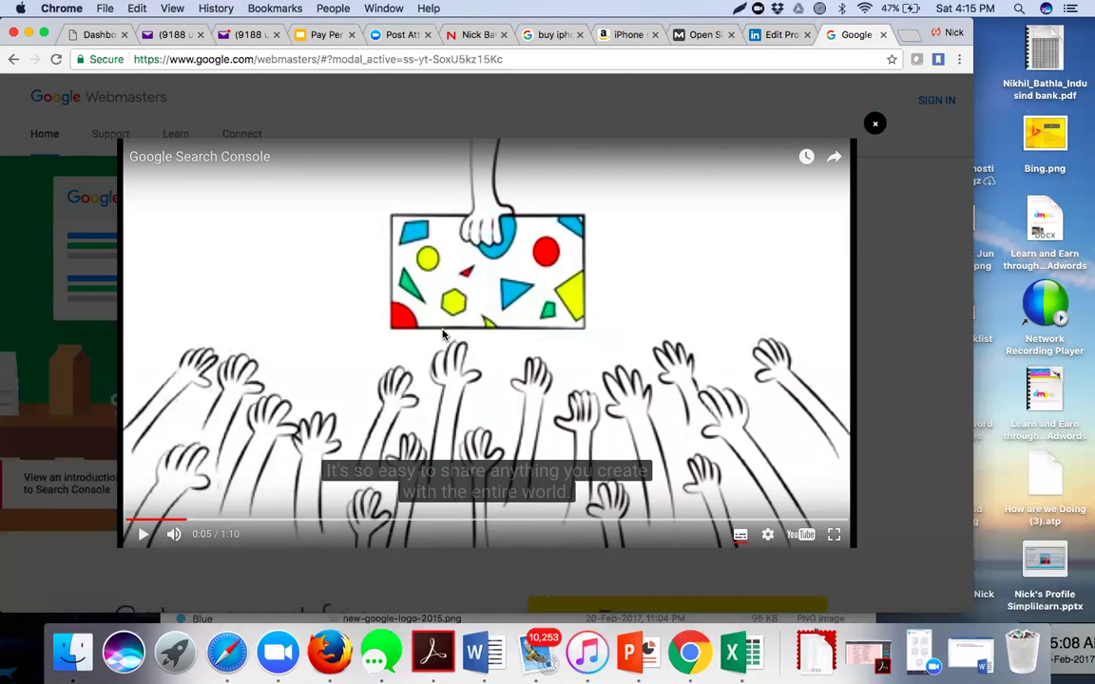
# - Close the video player and sign in to reach the Search Console property list
pyautogui.click(875, 125)
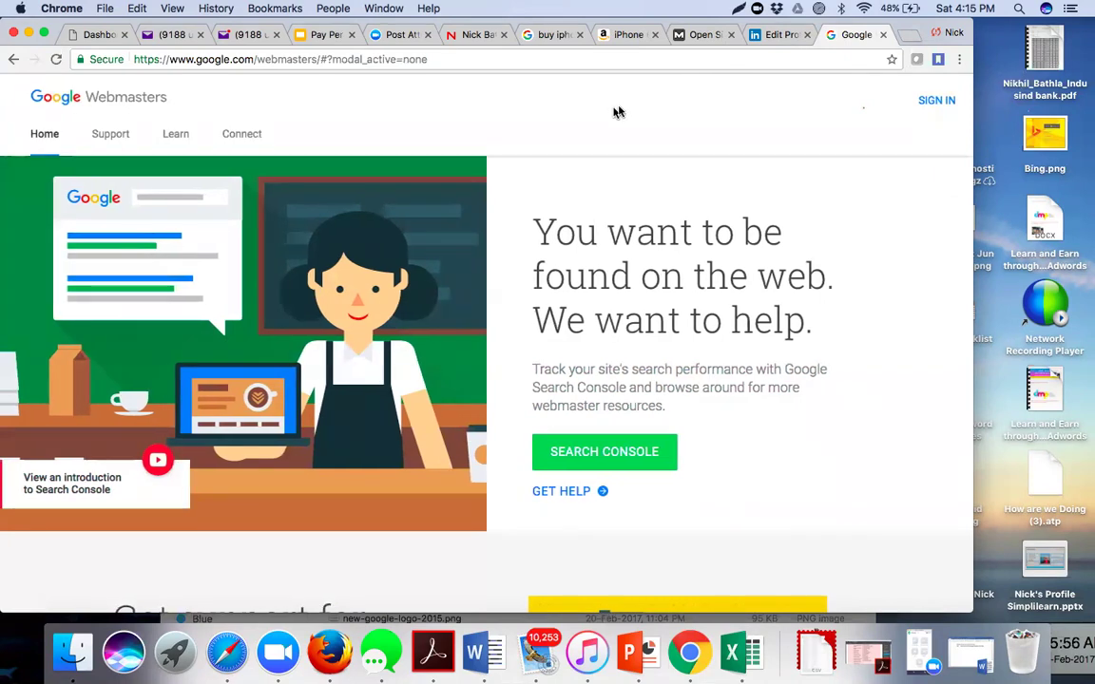
pyautogui.click(946, 102)
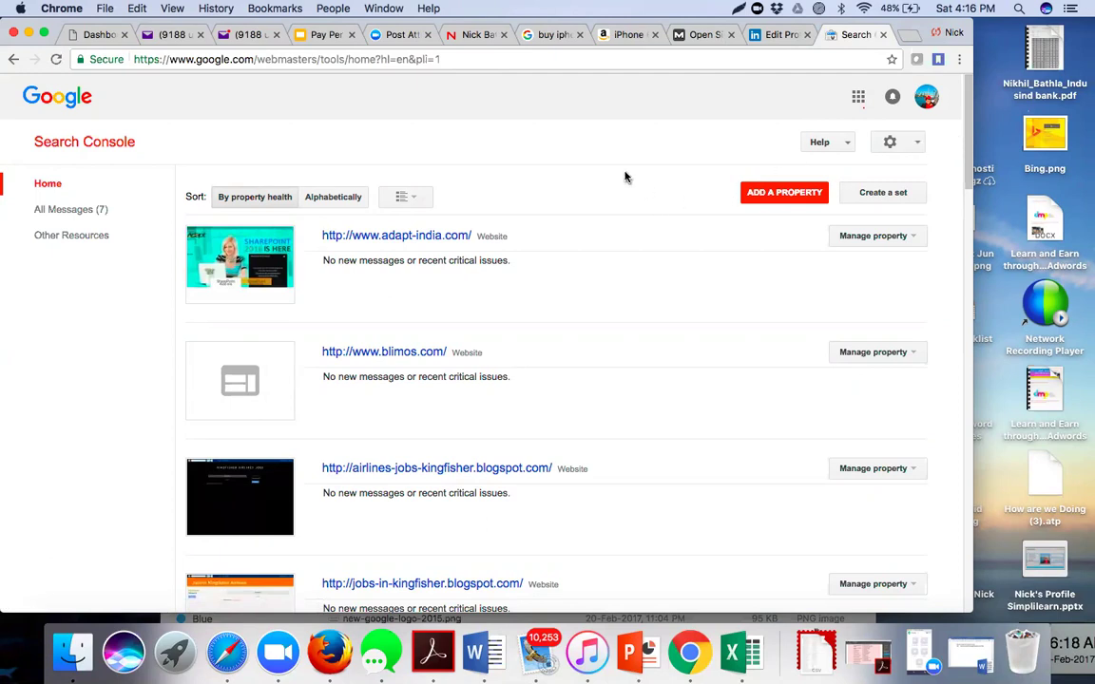
pyautogui.scroll(-5, 626, 177)
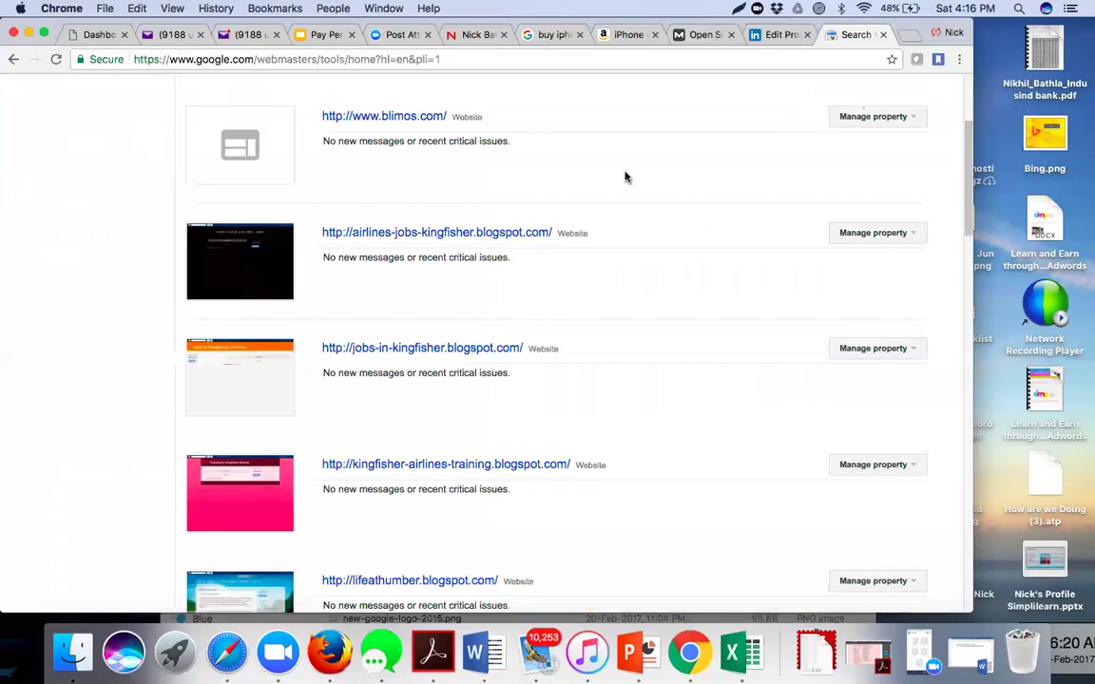
pyautogui.scroll(-9, 625, 177)
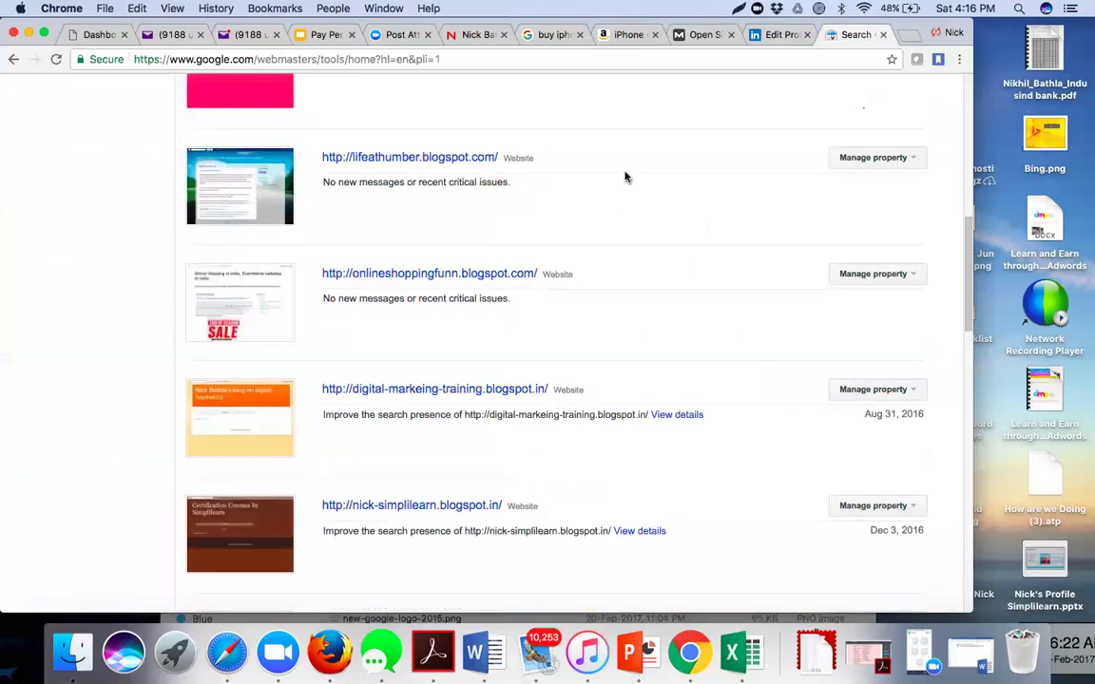
pyautogui.scroll(-9, 625, 176)
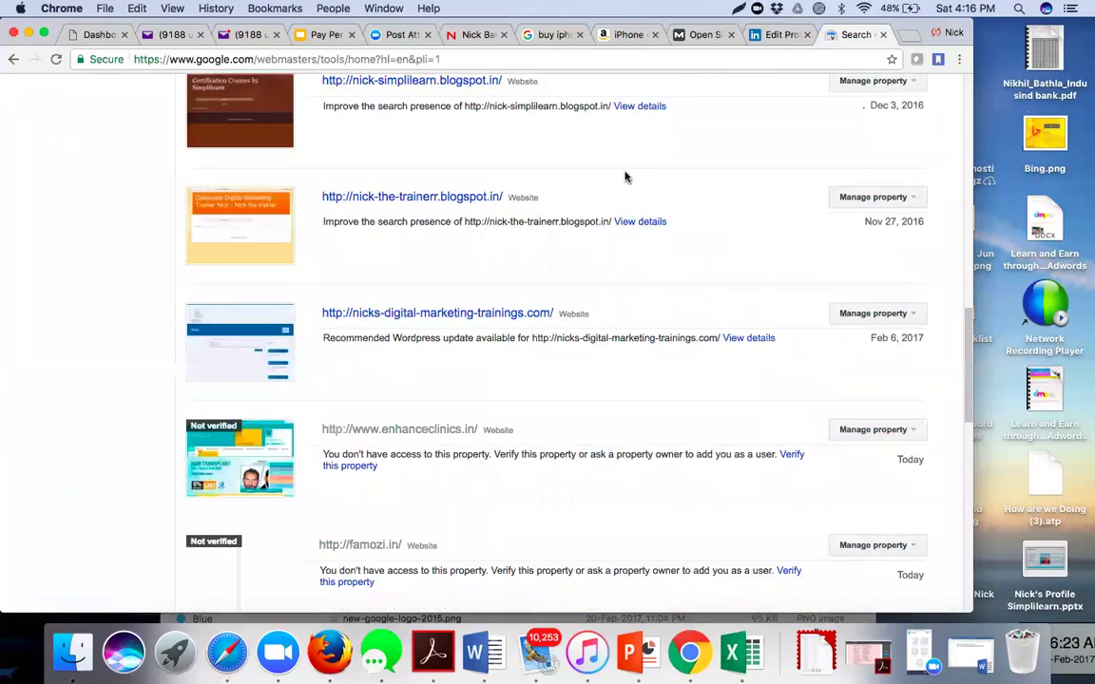
pyautogui.scroll(-6, 626, 177)
pyautogui.scroll(-4, 625, 177)
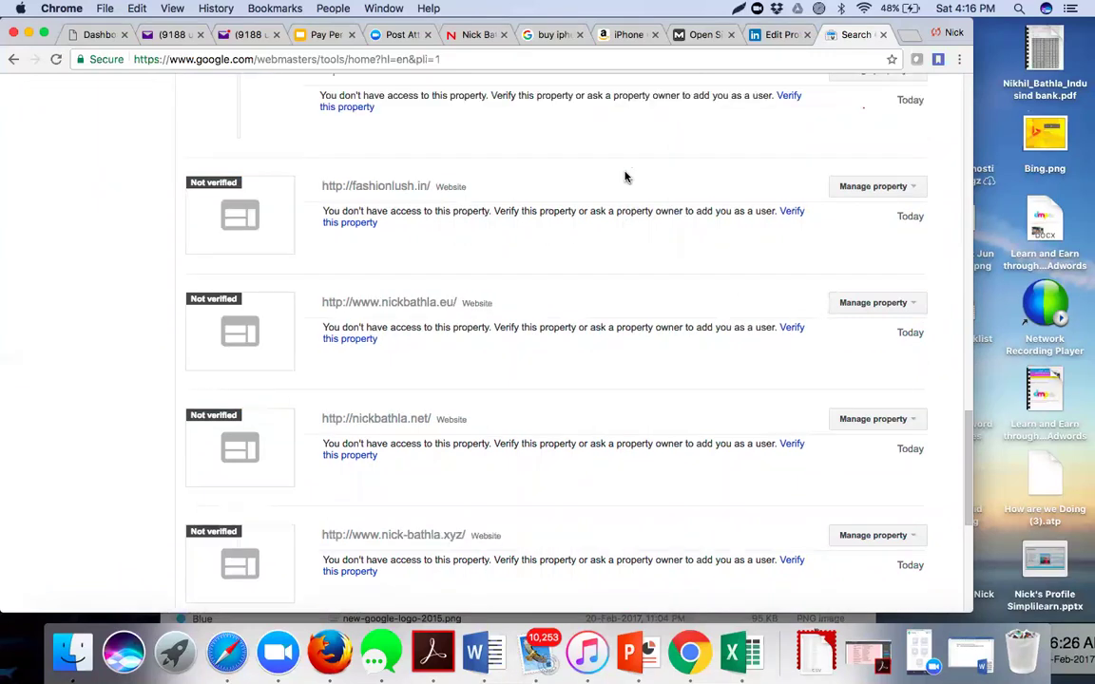
pyautogui.scroll(9, 625, 176)
pyautogui.scroll(10, 626, 177)
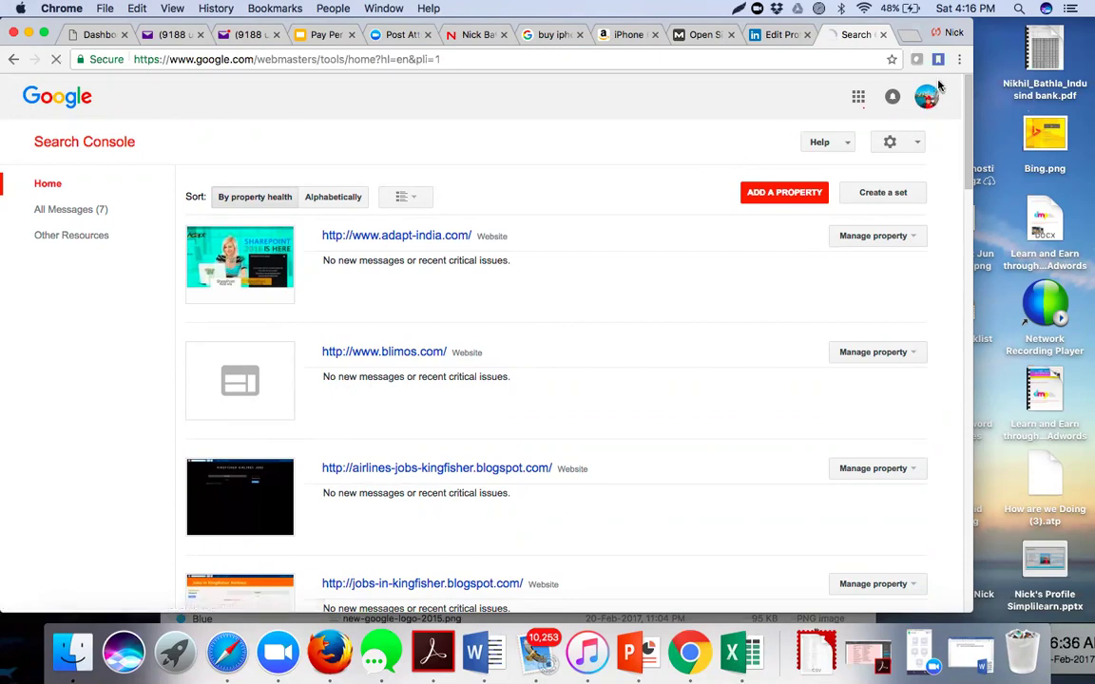
# - Use the red ADD A PROPERTY button to bring up the Website URL form
pyautogui.click(771, 193)
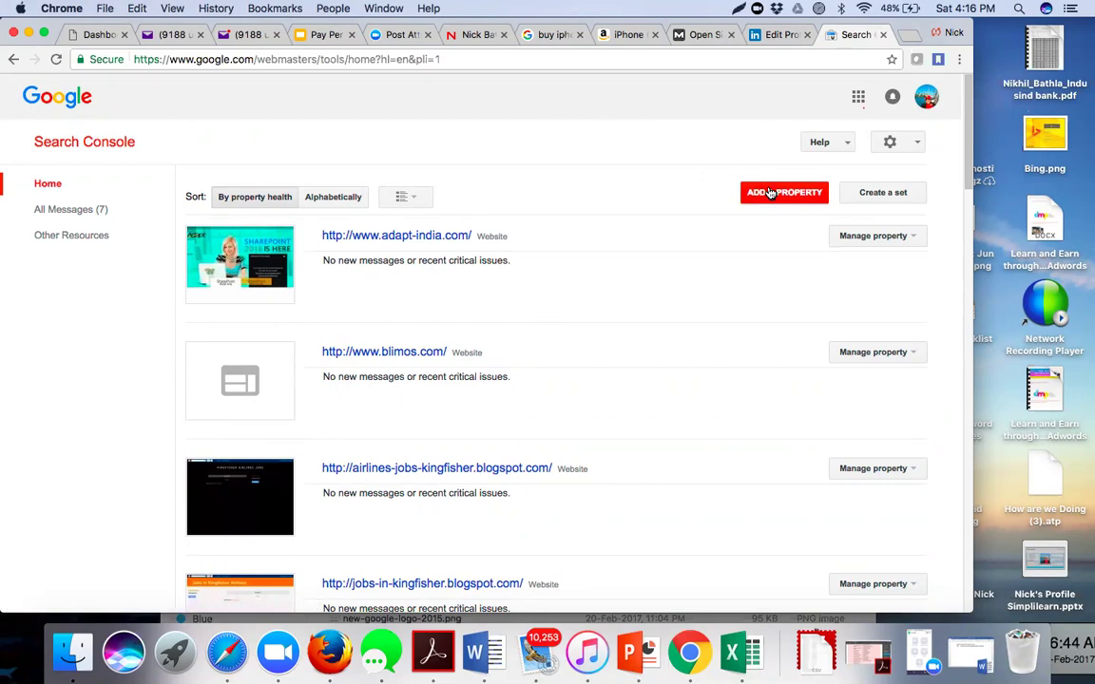
pyautogui.click(770, 193)
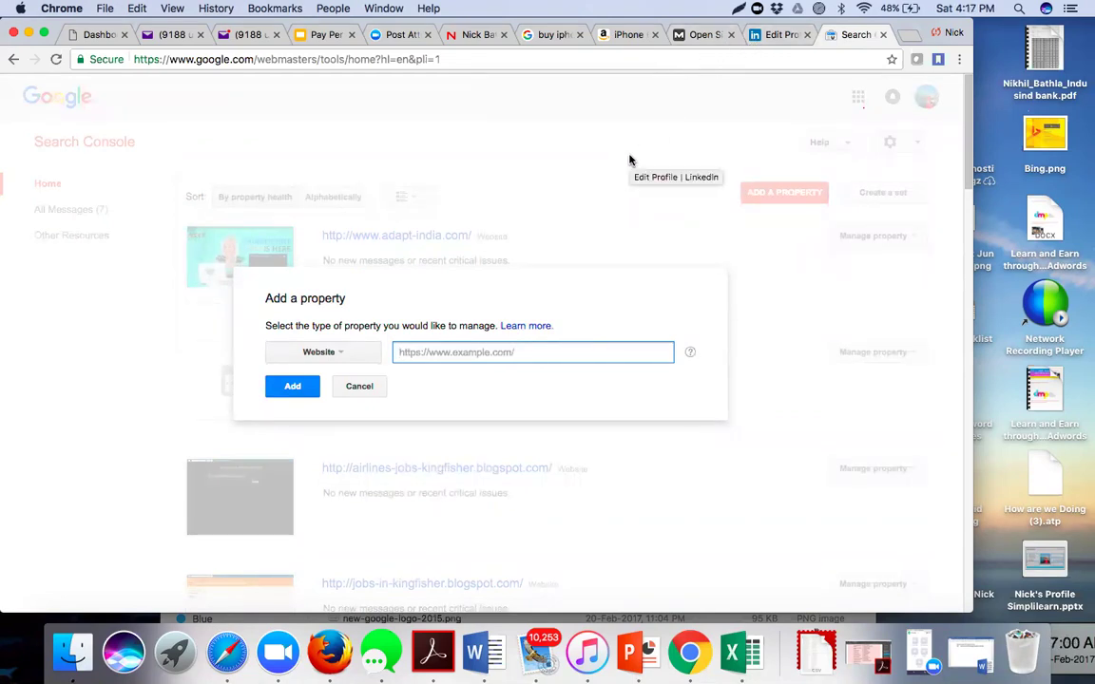
pyautogui.write('www.p')
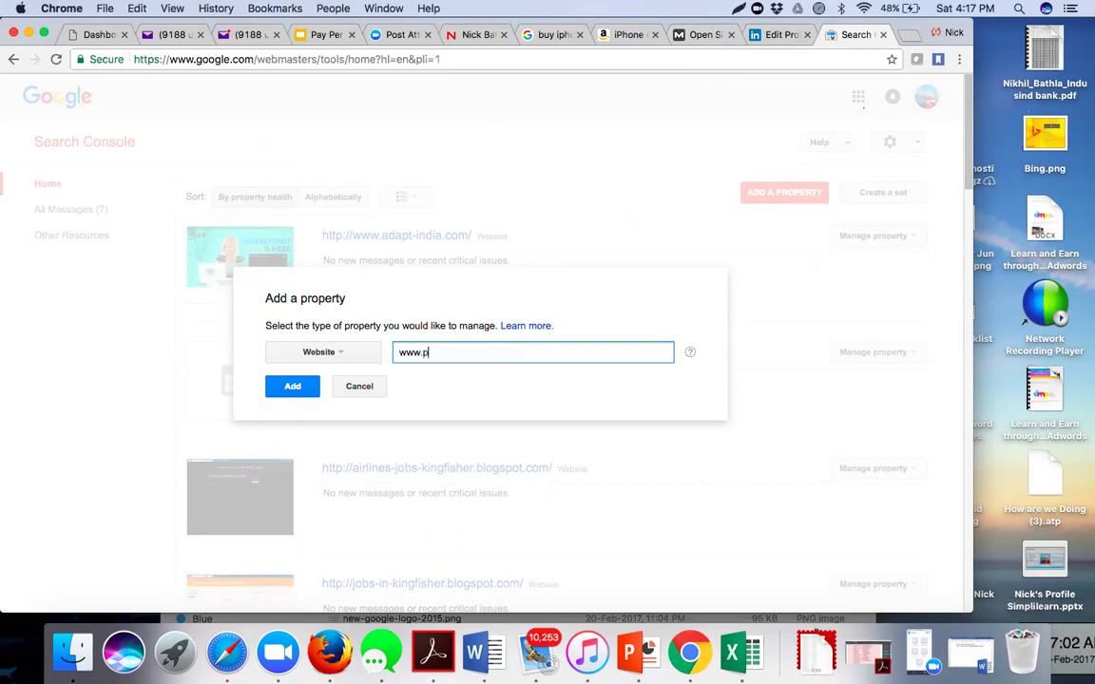
pyautogui.write('reetibathla.com')
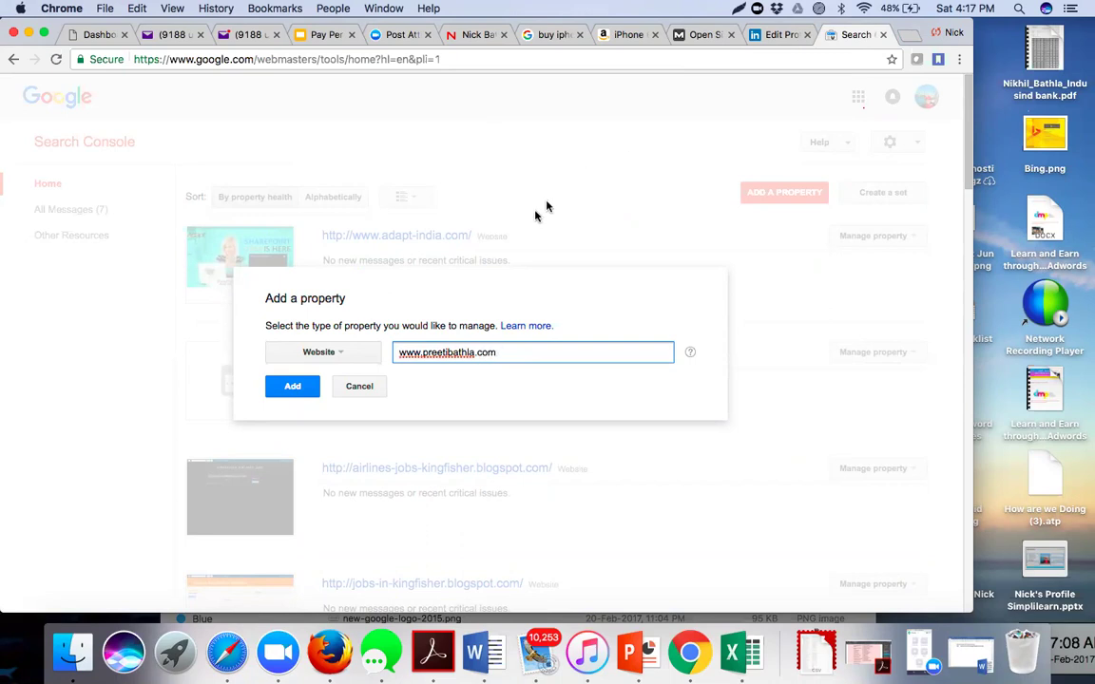
pyautogui.click(348, 356)
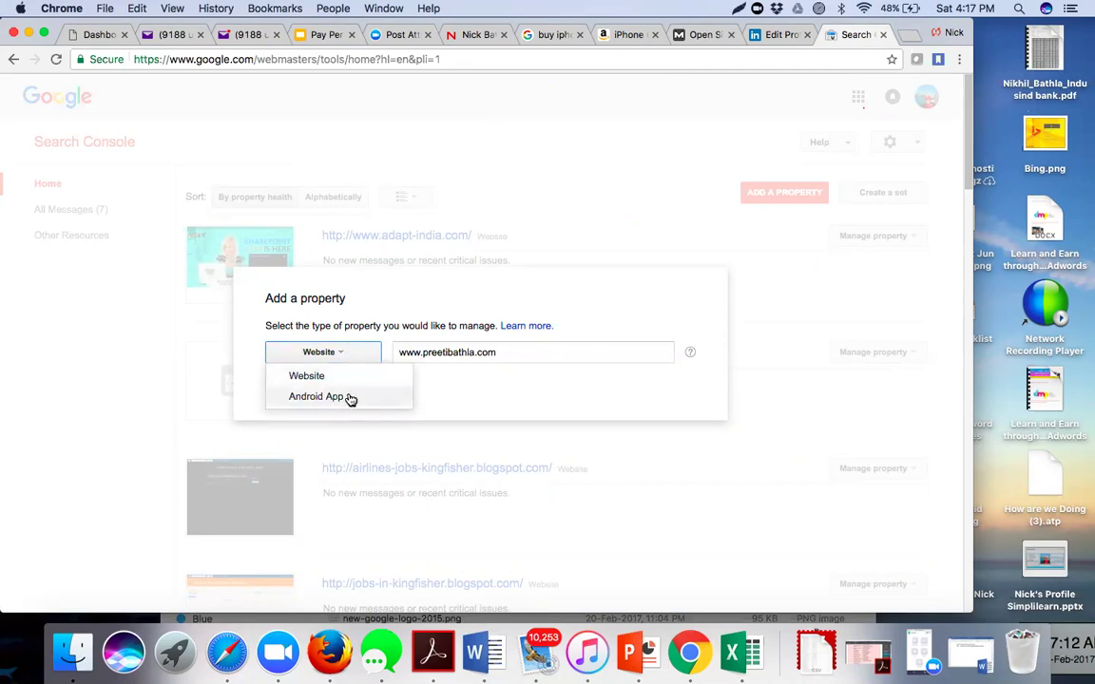
pyautogui.click(474, 382)
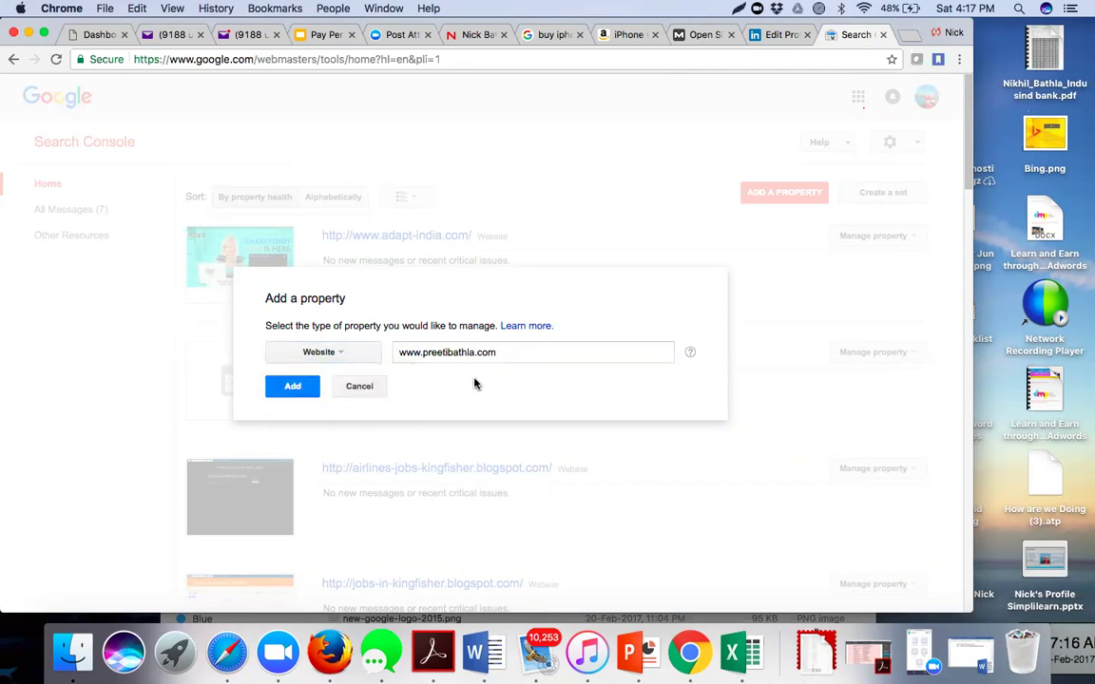
pyautogui.click(294, 387)
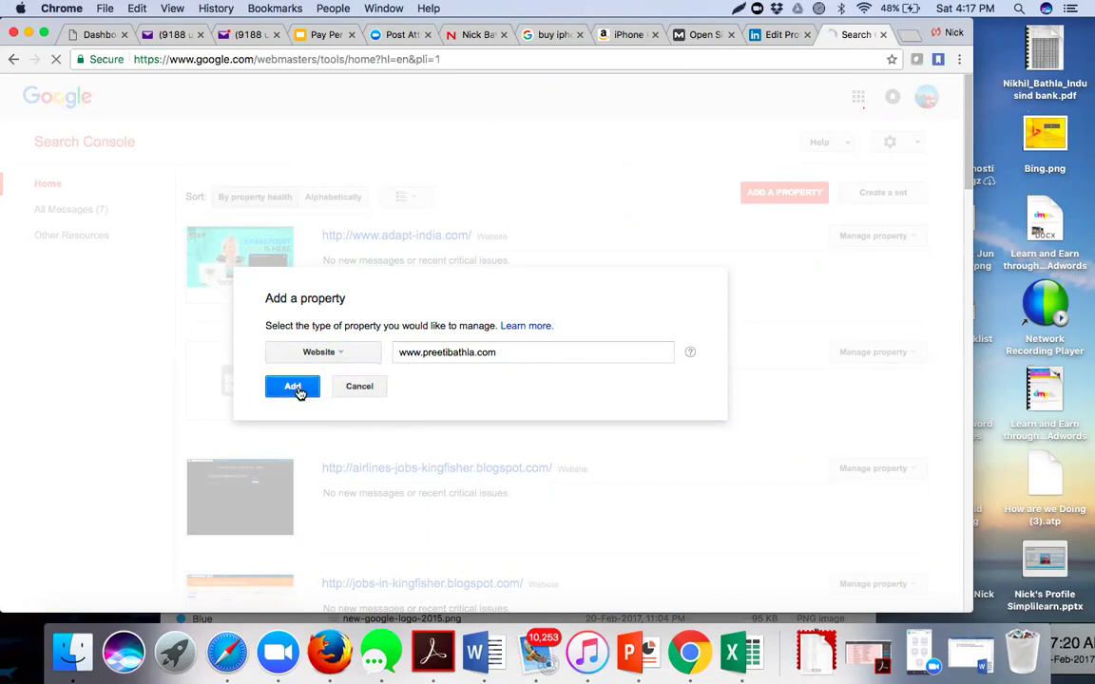
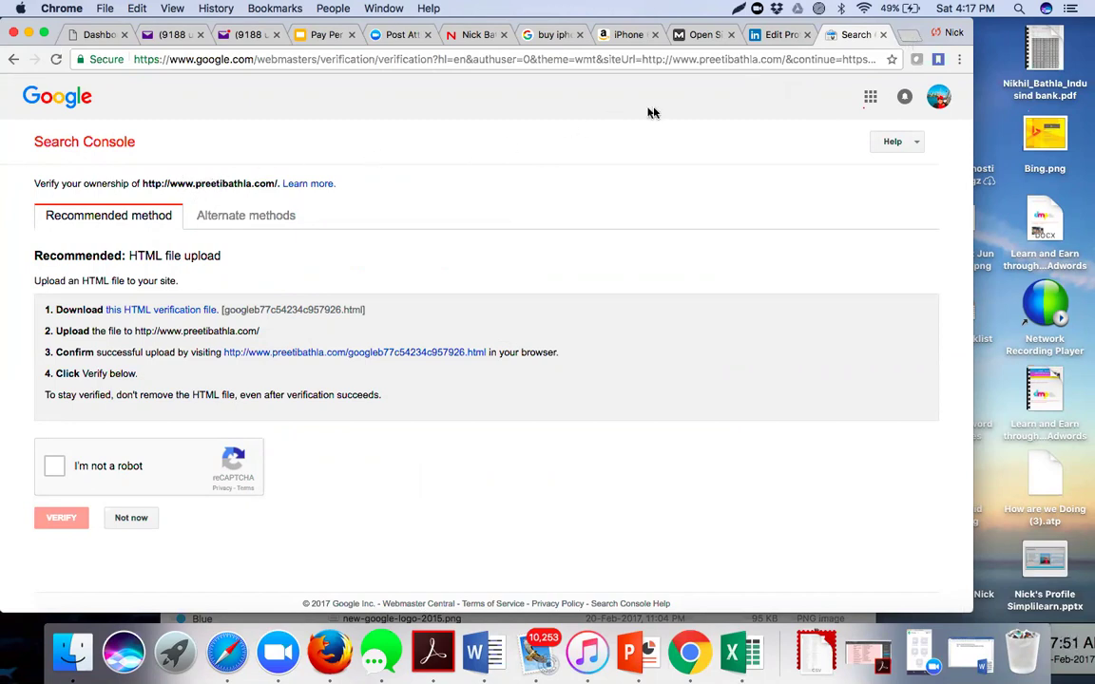
# - In a new Chrome tab, load the site's wp-admin login page from the 'pree' address suggestion
pyautogui.click(910, 40)
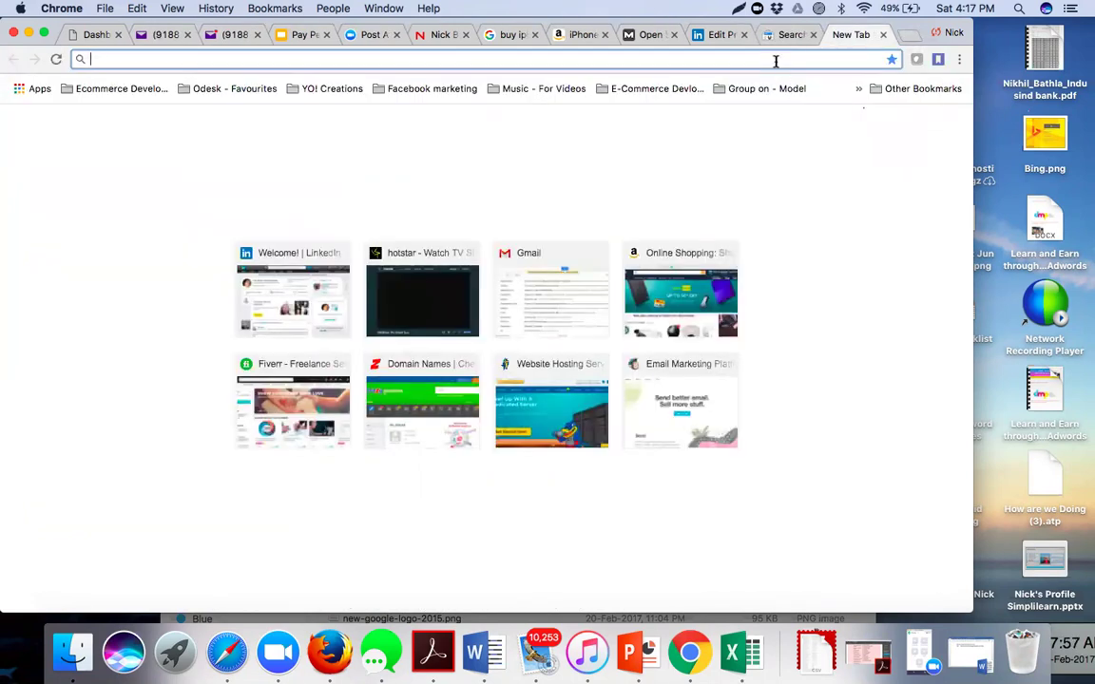
pyautogui.write('pree')
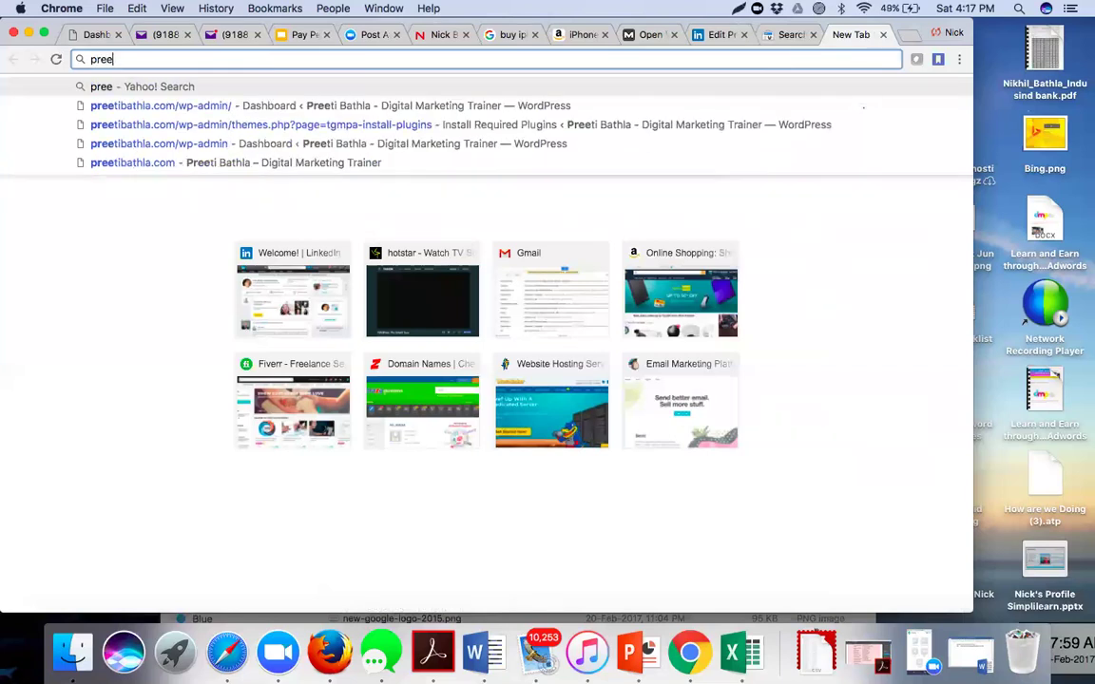
pyautogui.press('Down')
pyautogui.press('Return')
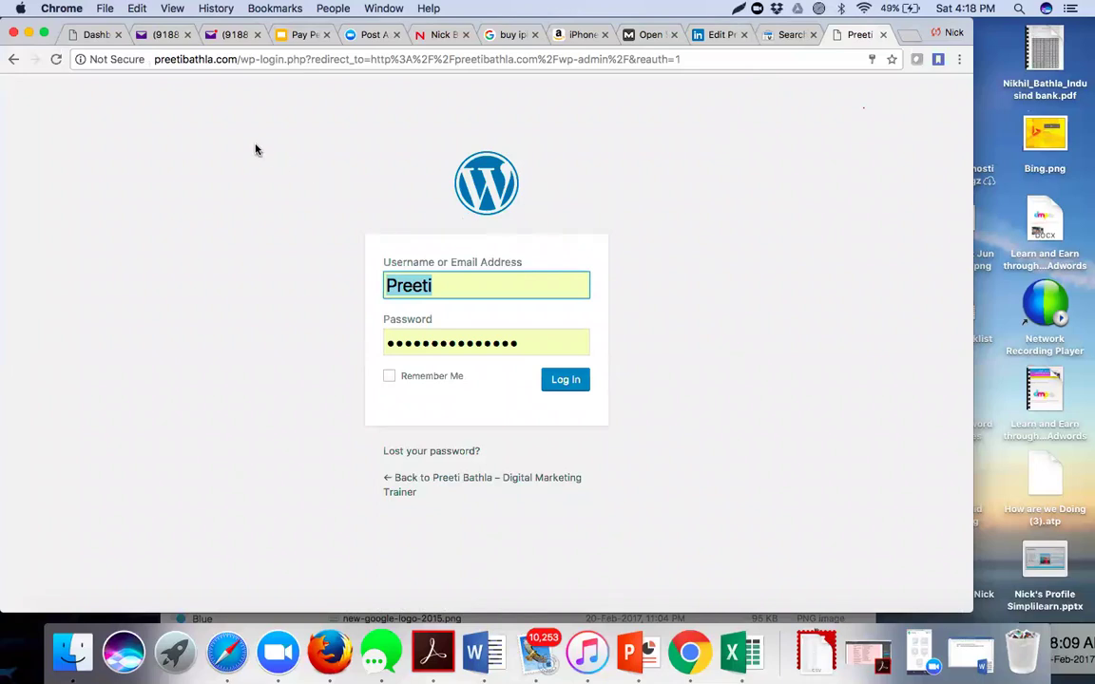
# - Log in to the WordPress admin and move down the dashboard sidebar to Plugins
pyautogui.click(561, 380)
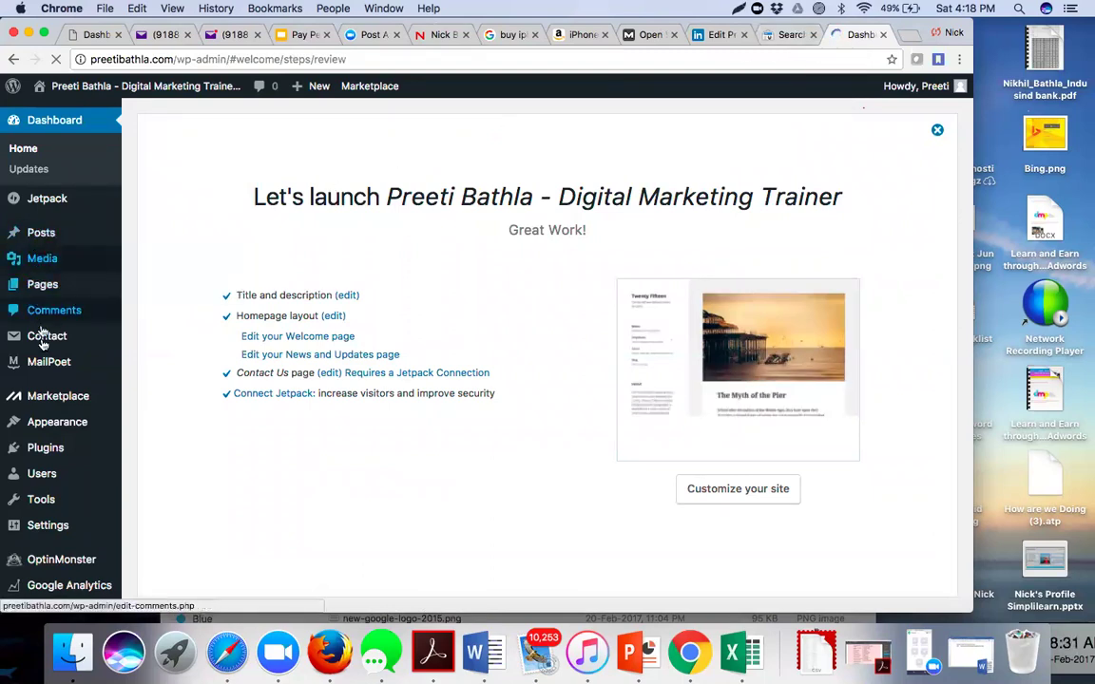
pyautogui.scroll(-1, 52, 372)
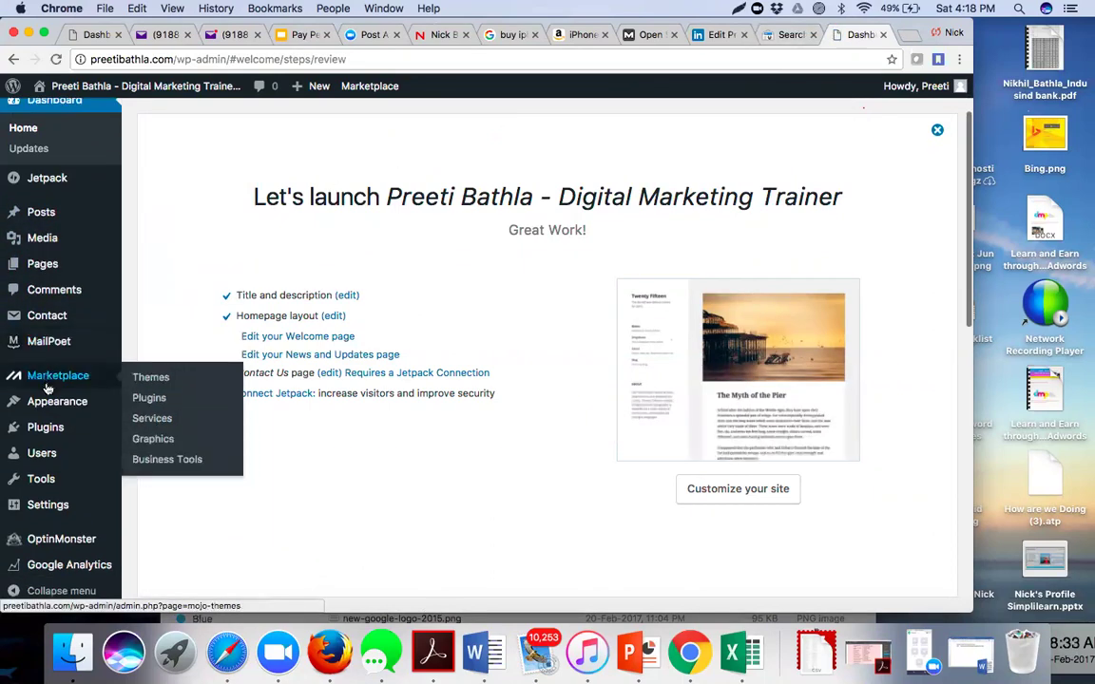
pyautogui.moveTo(45, 406)
pyautogui.moveTo(47, 430)
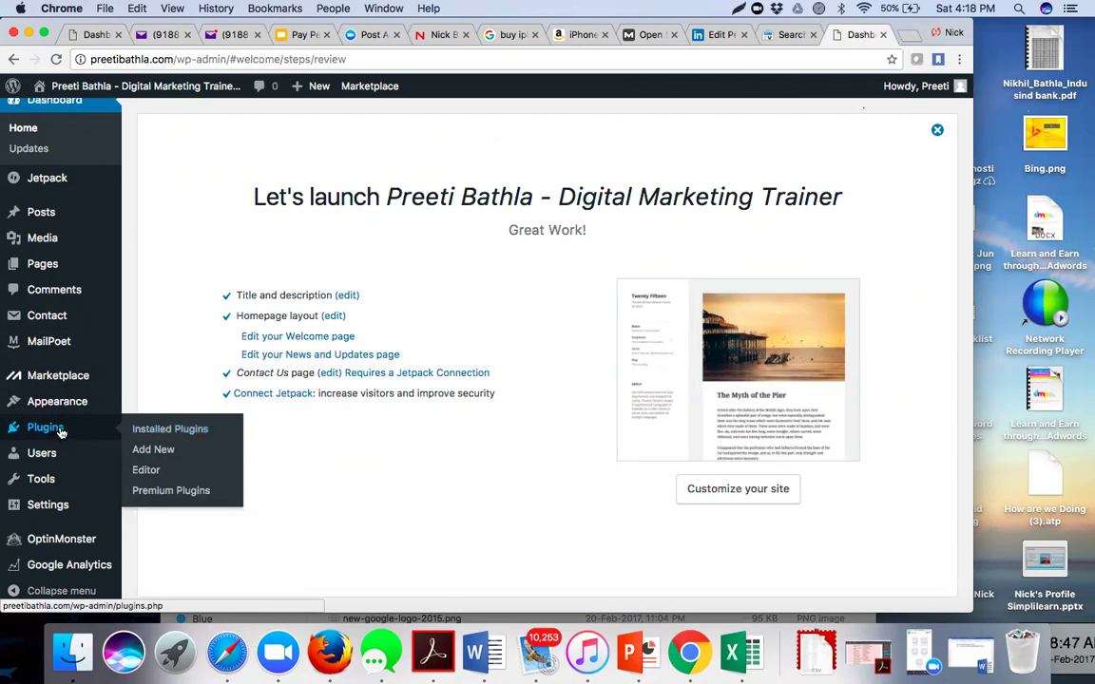
# - Go to Plugins > Add New and place the cursor in the Search plugins box
pyautogui.click(152, 451)
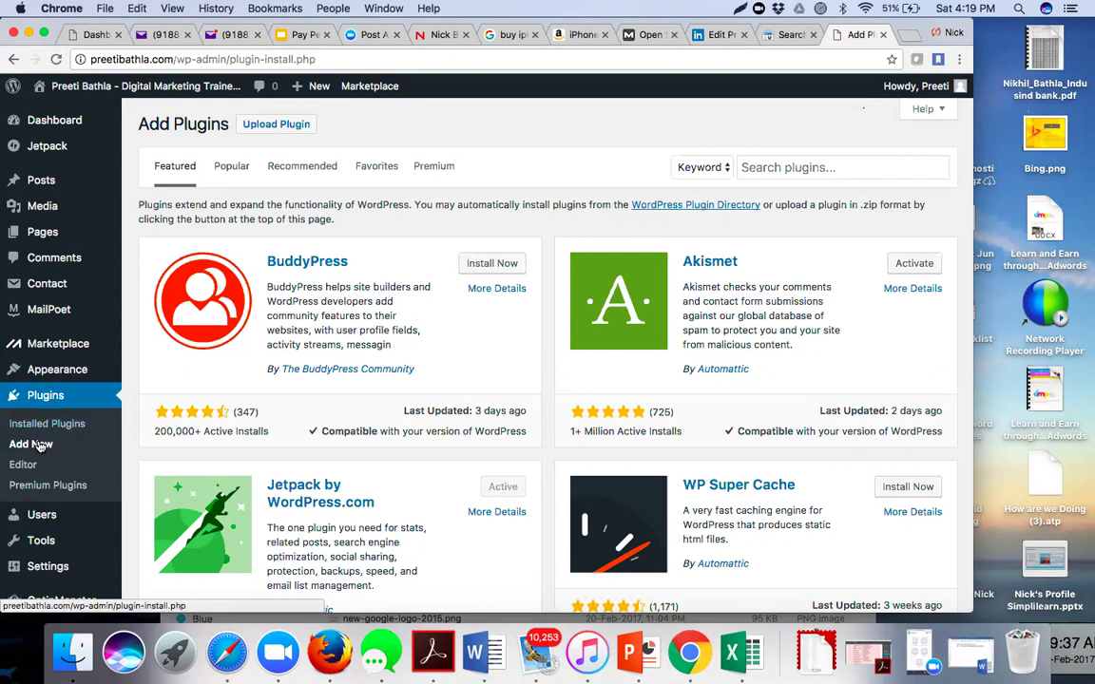
pyautogui.click(845, 165)
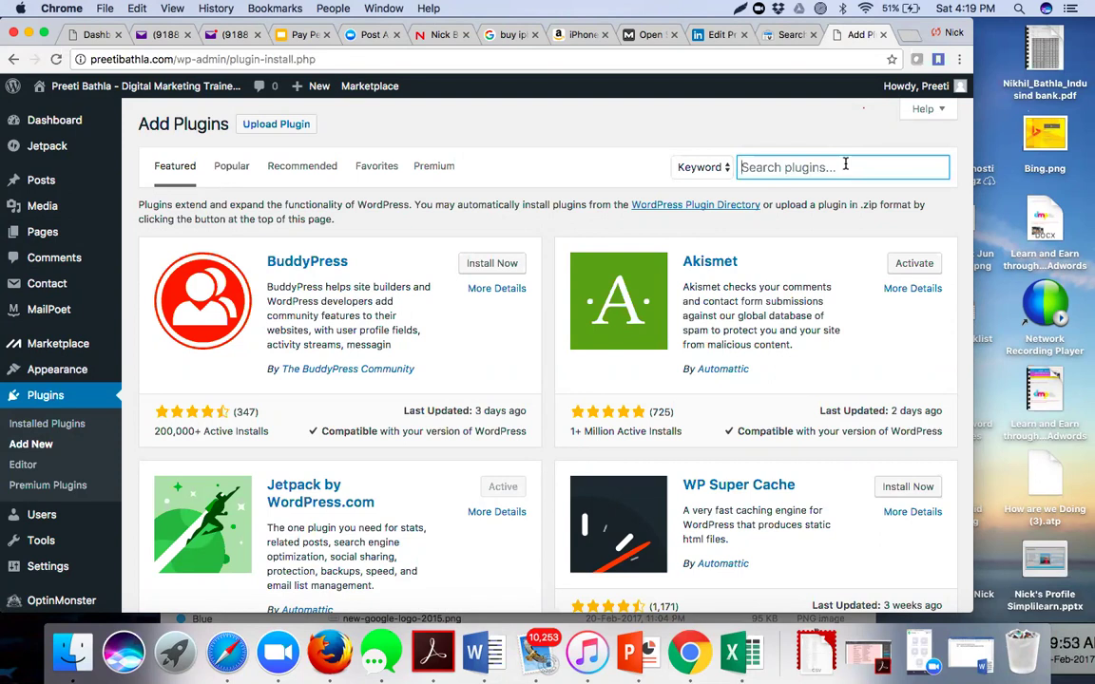
# - Search plugins for 'google webmaster' and scroll through the 202 result cards, ending back at the top
pyautogui.write('googl')
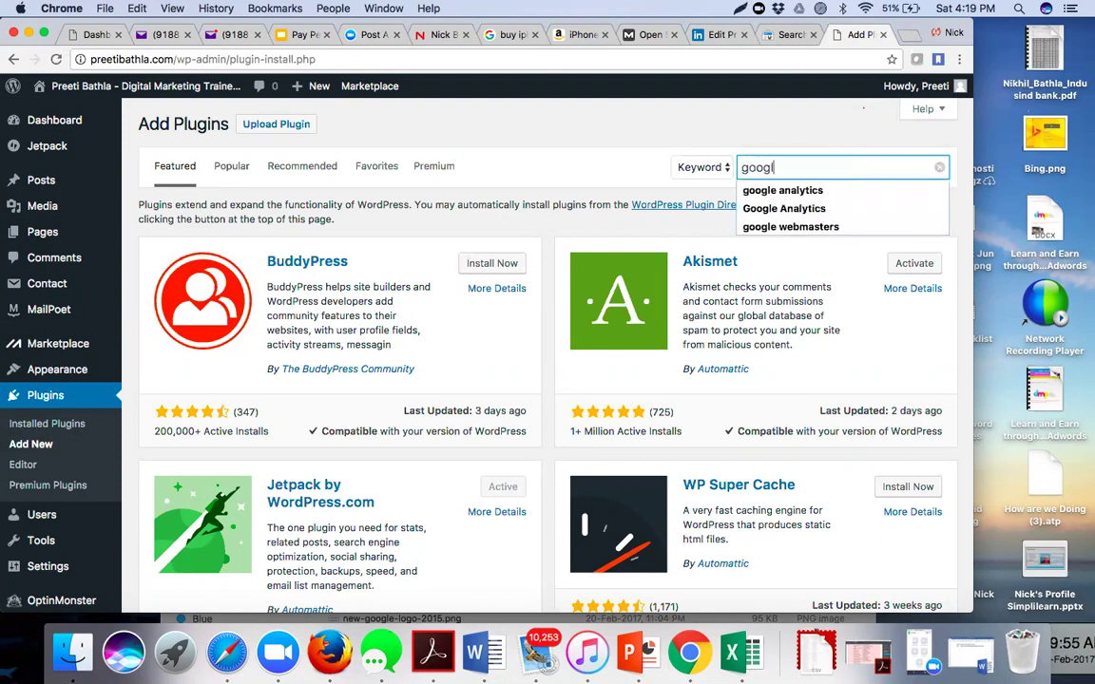
pyautogui.write('e ')
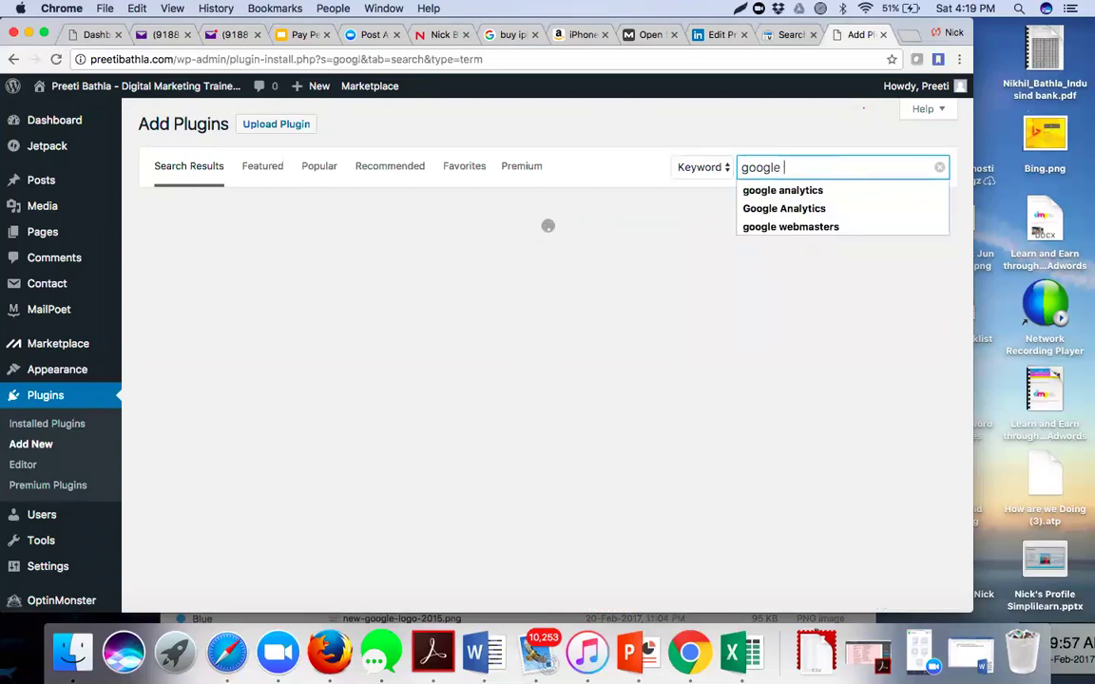
pyautogui.write('webmaster')
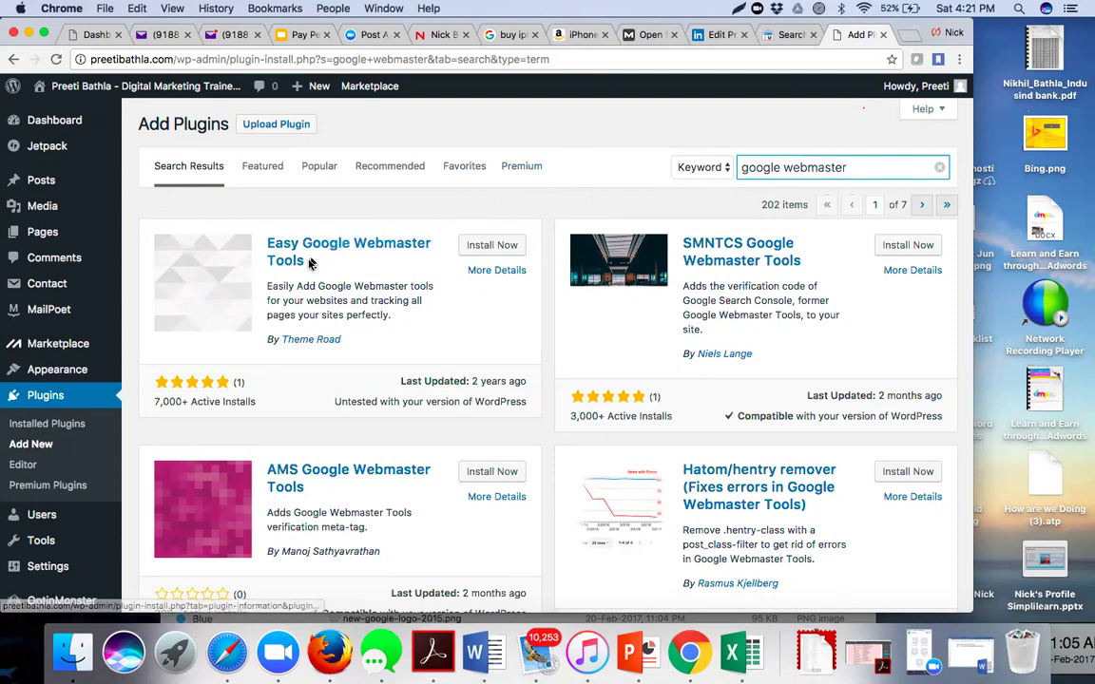
pyautogui.scroll(-2, 347, 277)
pyautogui.scroll(-10, 347, 278)
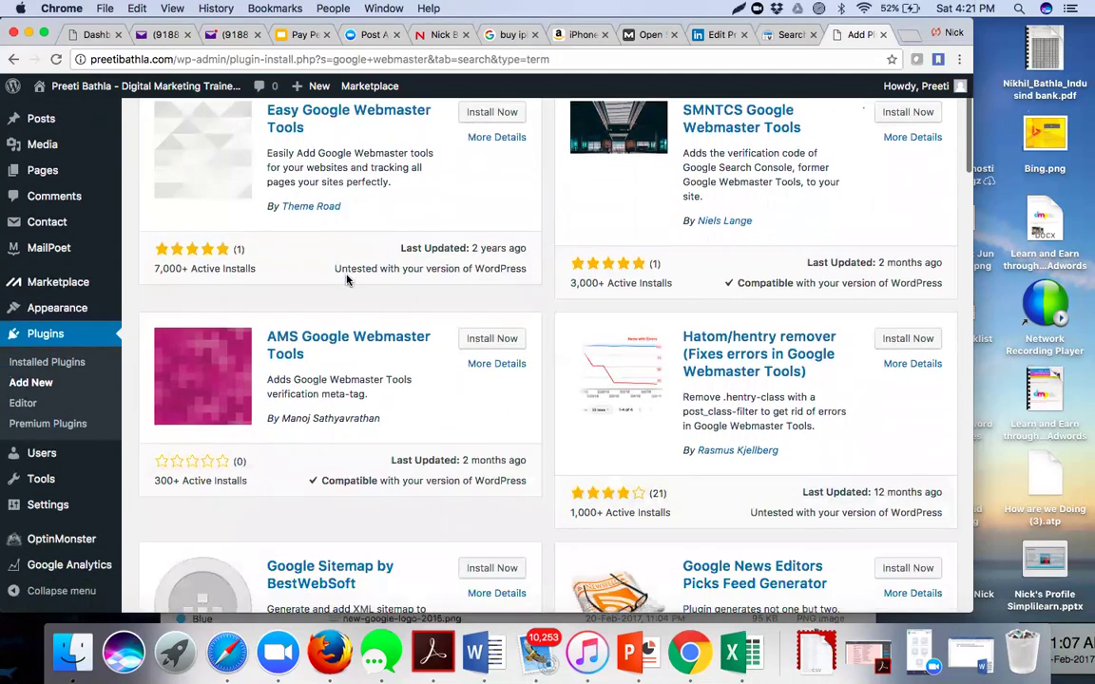
pyautogui.scroll(-3, 347, 279)
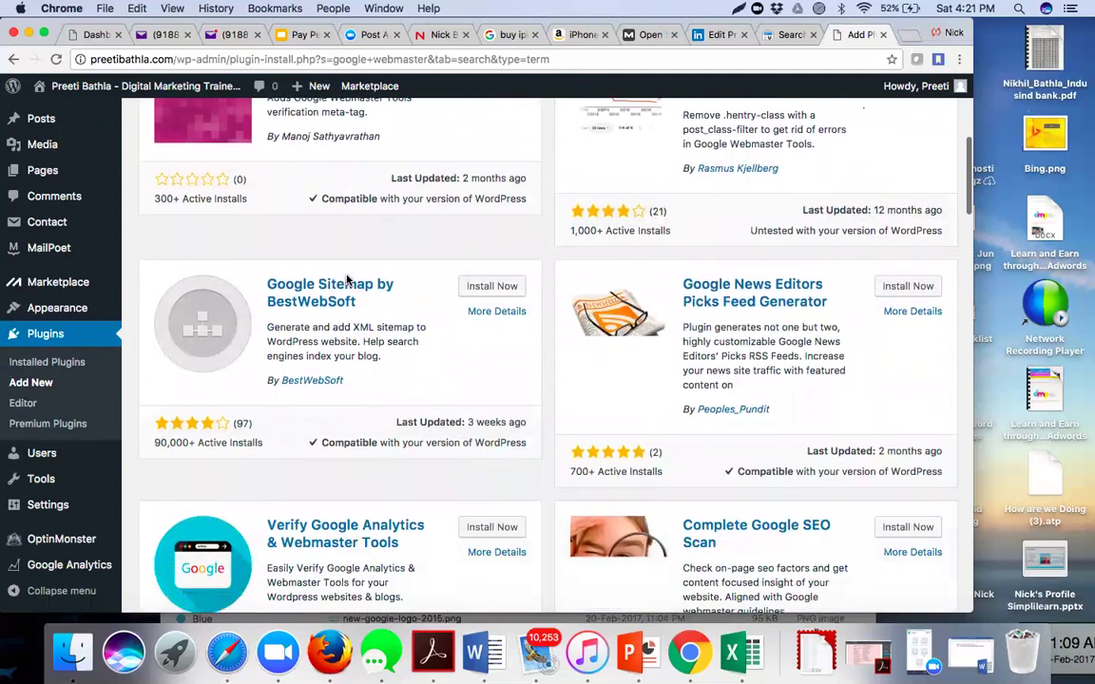
pyautogui.scroll(-3, 347, 276)
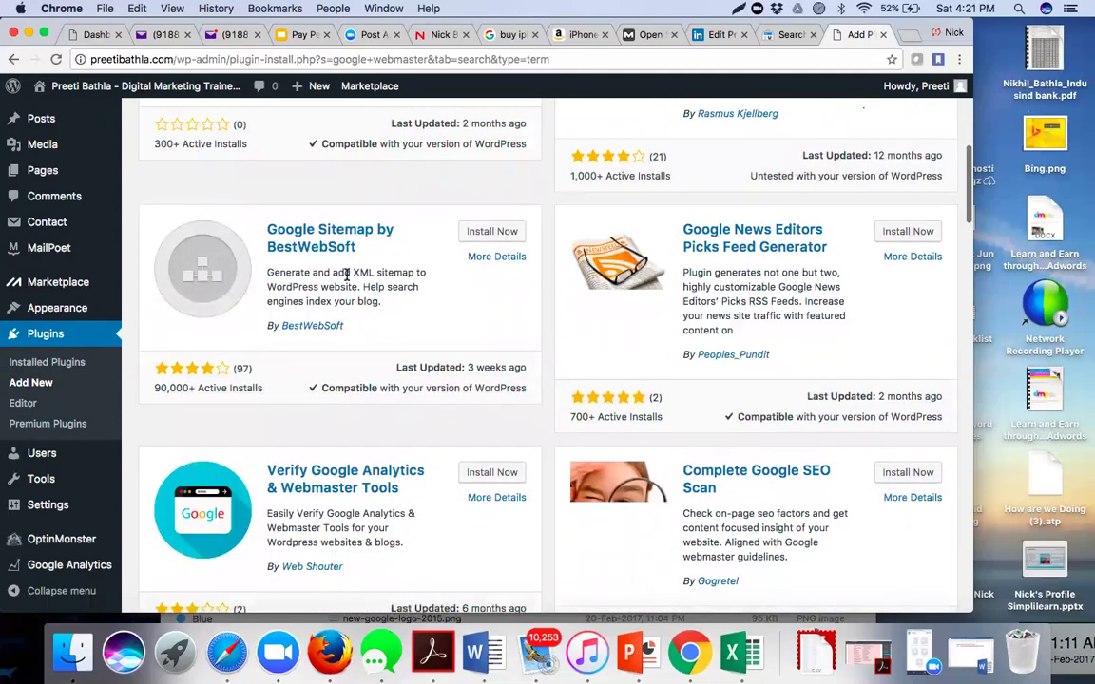
pyautogui.scroll(-3, 347, 277)
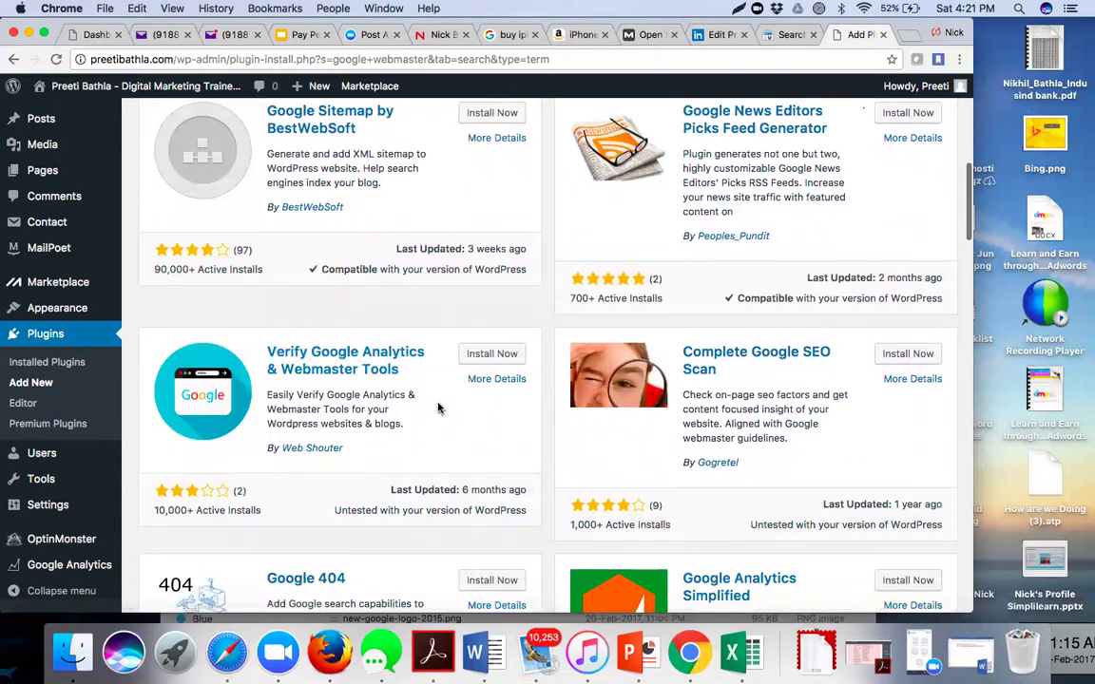
pyautogui.scroll(-4, 439, 407)
pyautogui.scroll(-8, 439, 407)
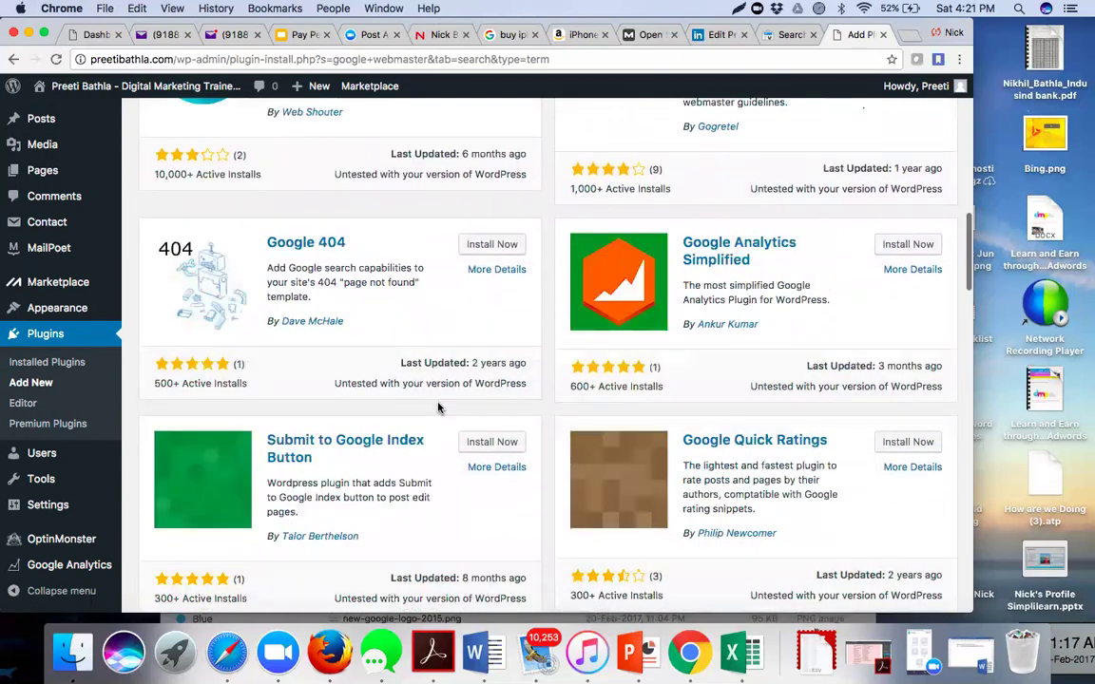
pyautogui.scroll(7, 438, 408)
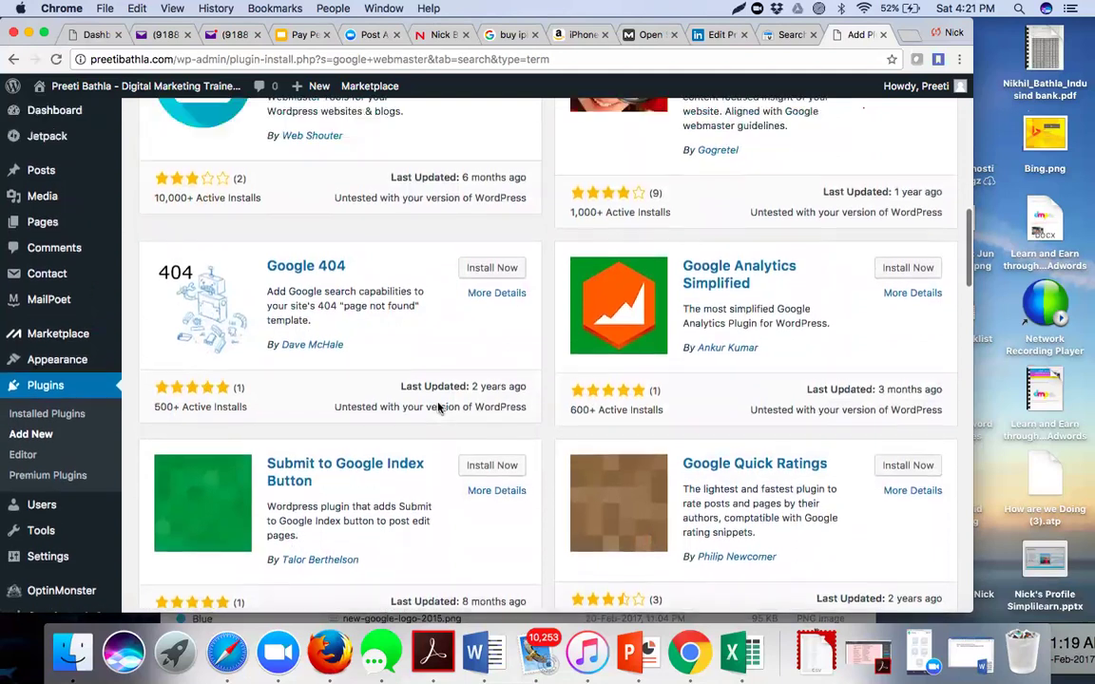
pyautogui.scroll(15, 438, 409)
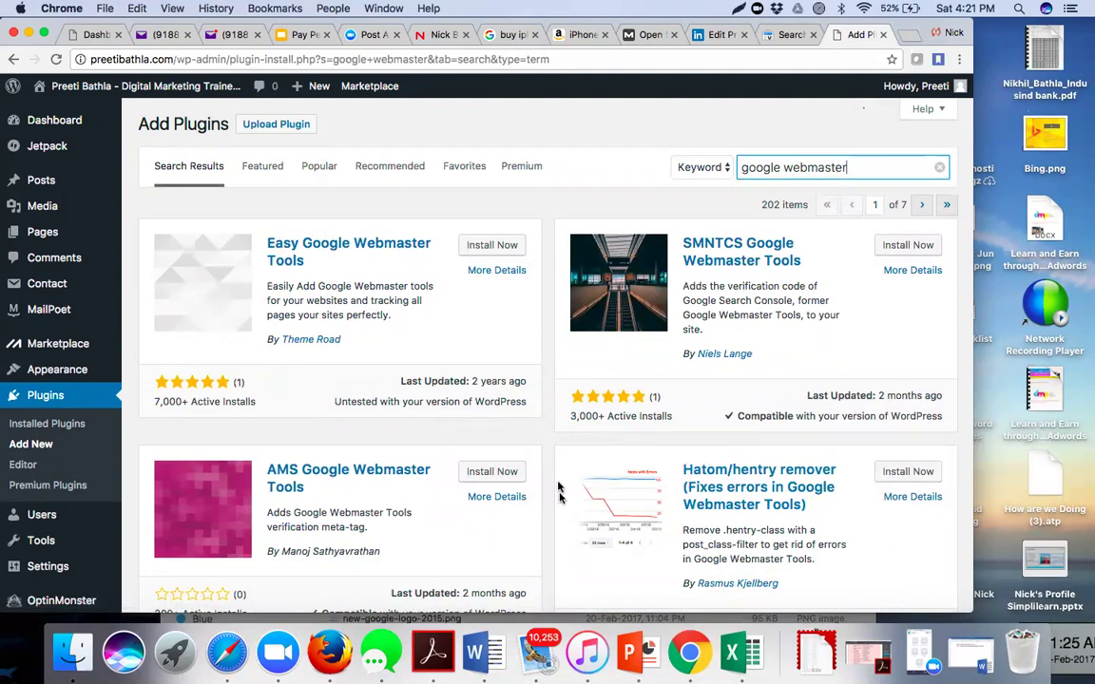
pyautogui.scroll(-3, 539, 364)
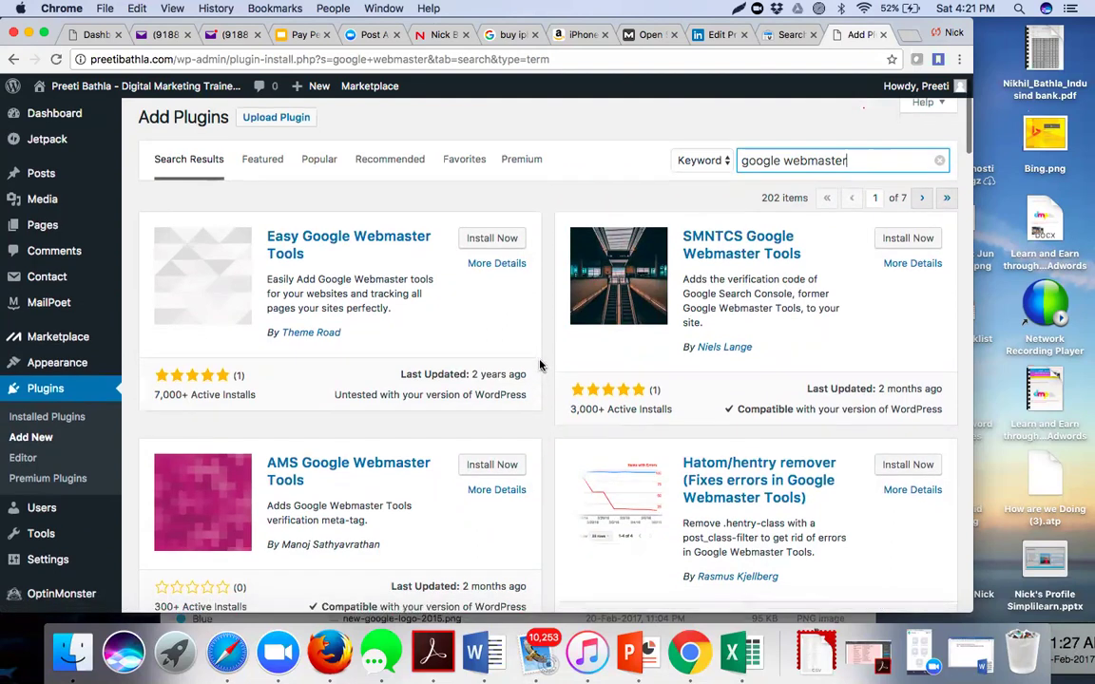
pyautogui.scroll(-2, 539, 364)
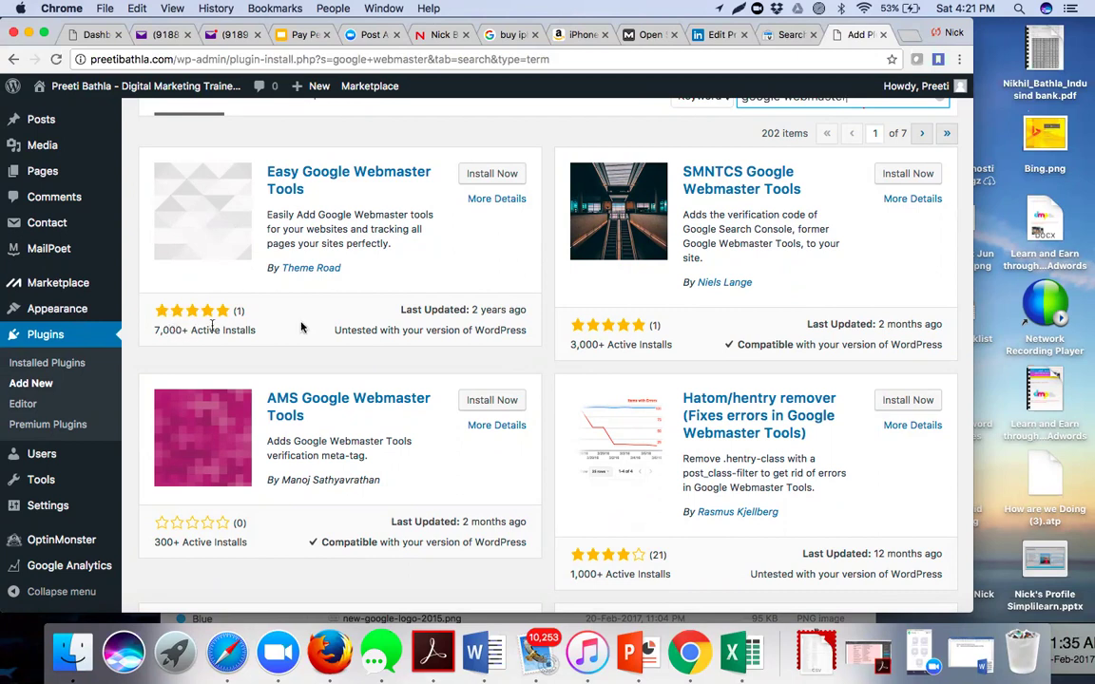
pyautogui.scroll(-3, 513, 390)
pyautogui.scroll(-2, 513, 390)
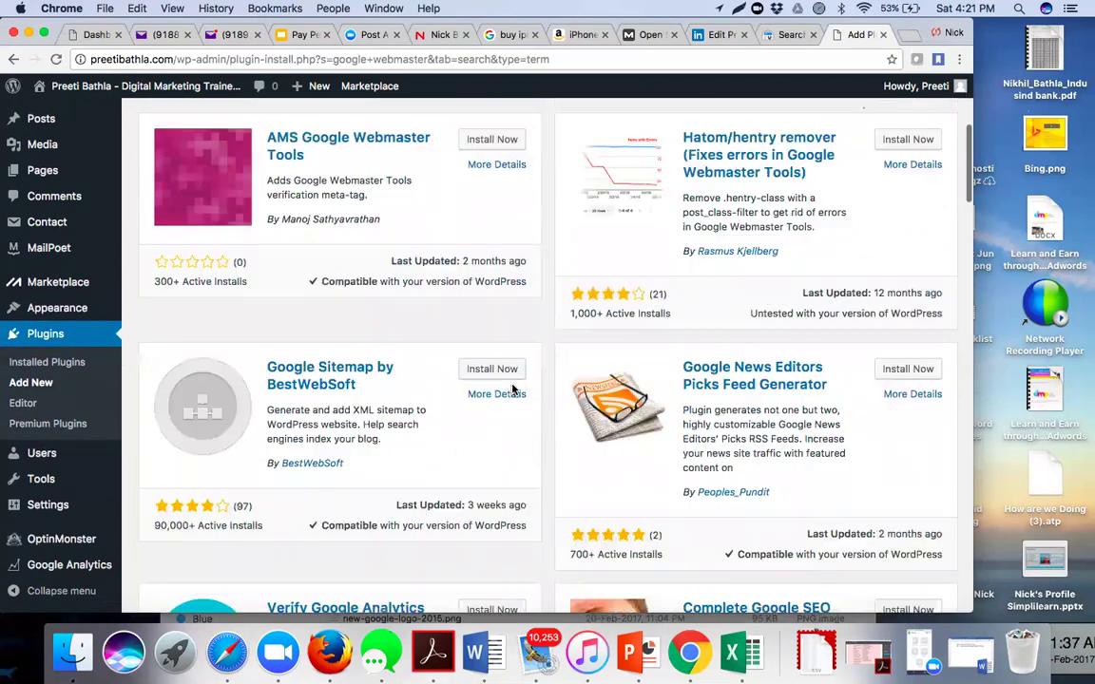
pyautogui.scroll(1, 513, 389)
pyautogui.scroll(6, 514, 391)
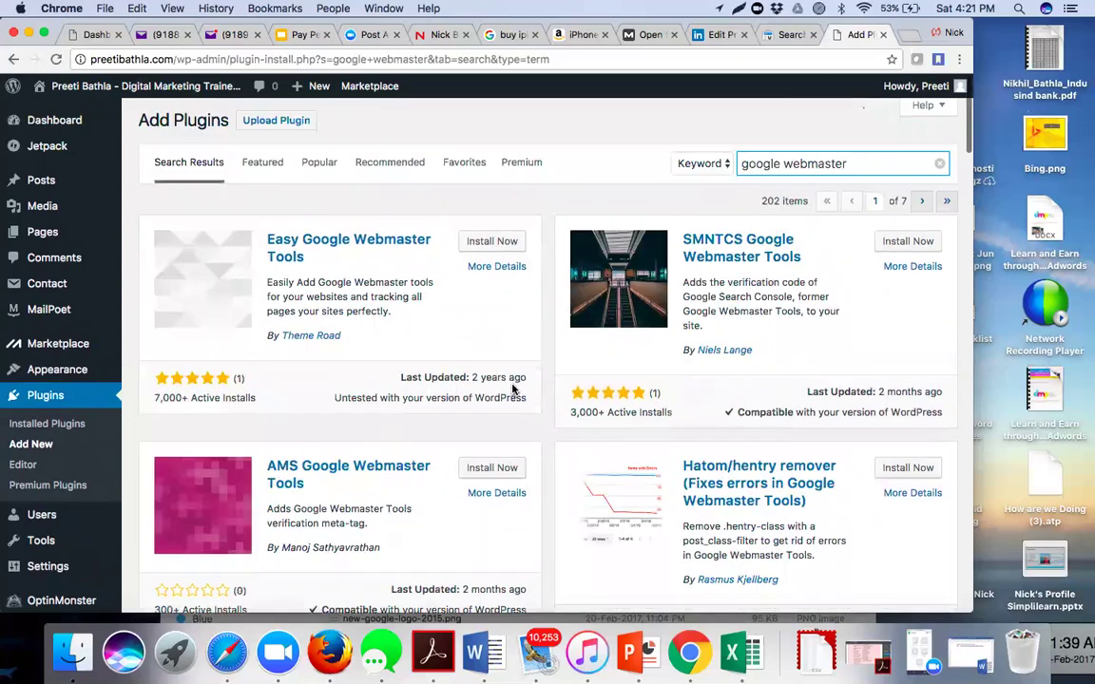
# - Install Easy Google Webmaster Tools from its result card, then activate it
pyautogui.click(488, 248)
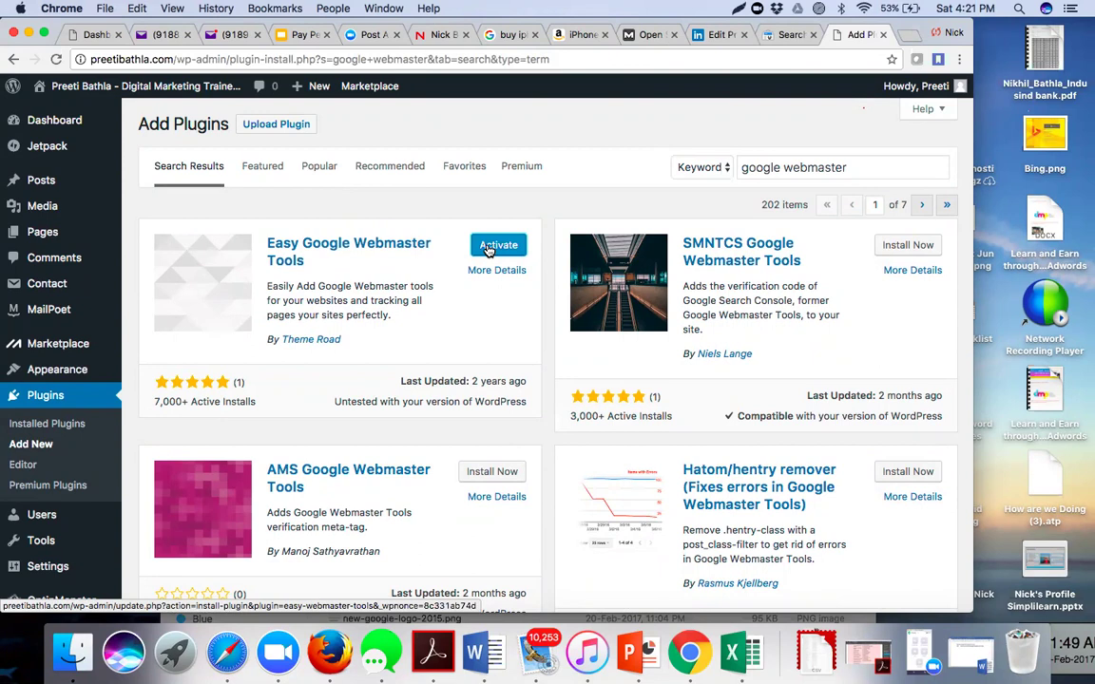
pyautogui.click(487, 249)
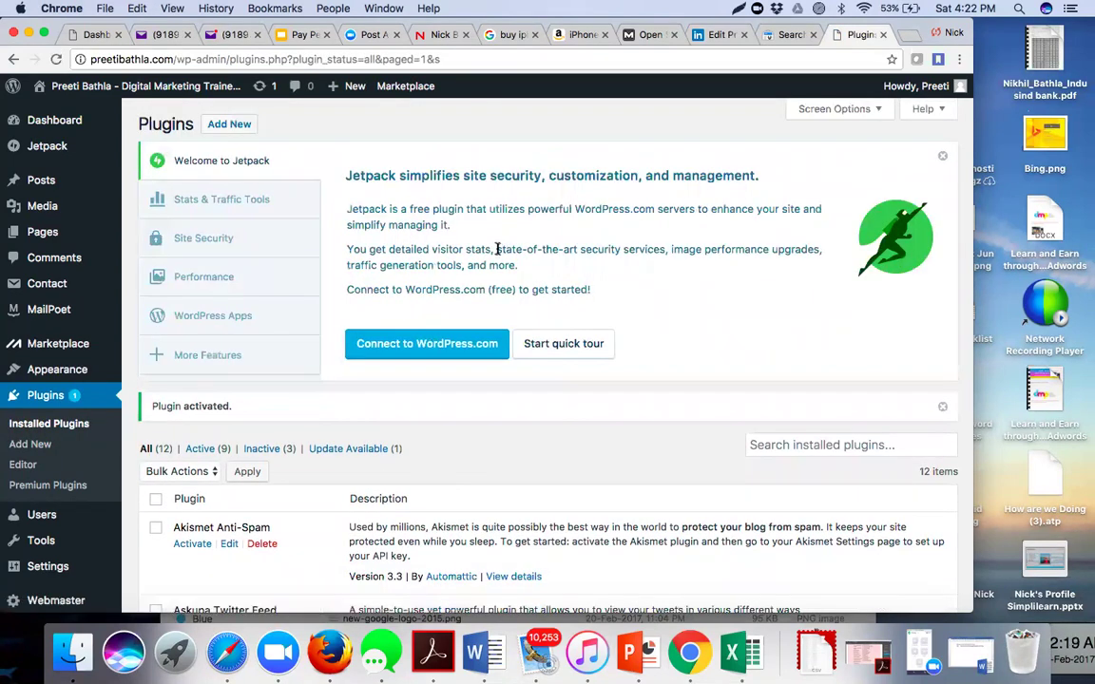
# - Scroll the Installed Plugins list and go to the Webmaster settings page in the sidebar
pyautogui.scroll(-1, 402, 413)
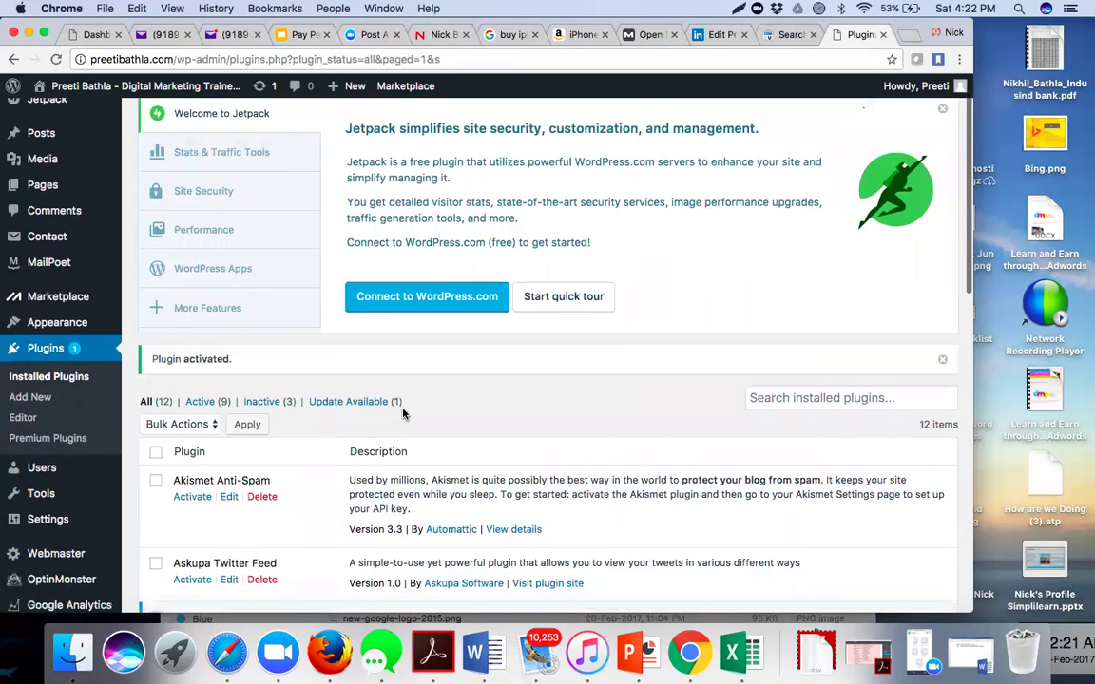
pyautogui.scroll(-4, 402, 414)
pyautogui.scroll(-2, 402, 413)
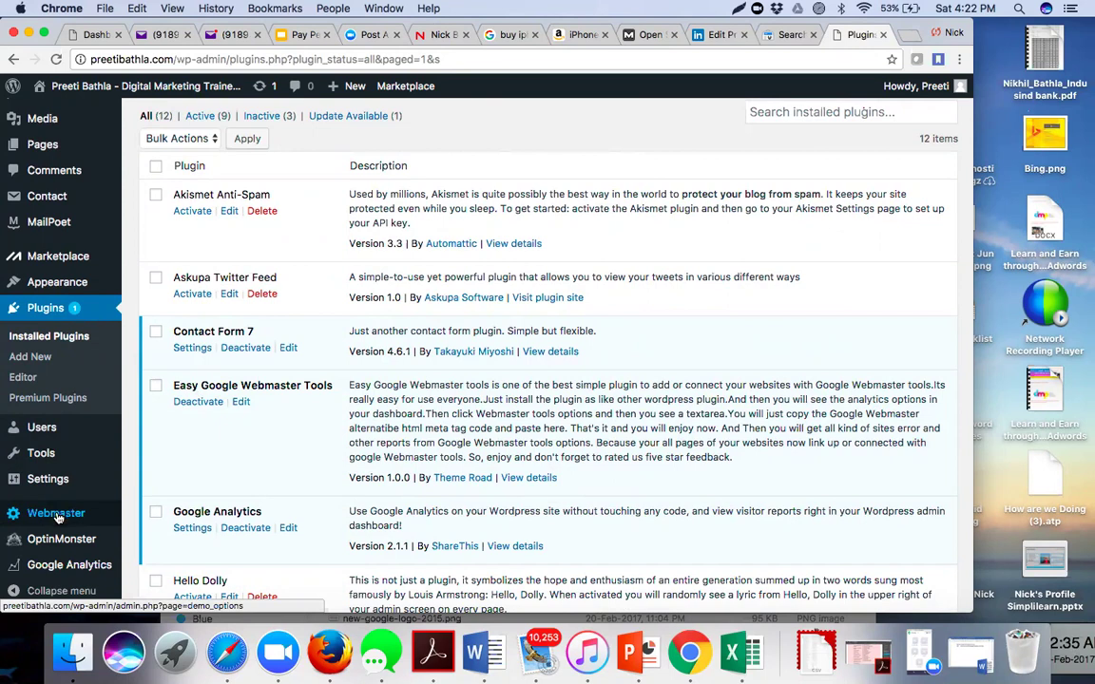
pyautogui.click(55, 519)
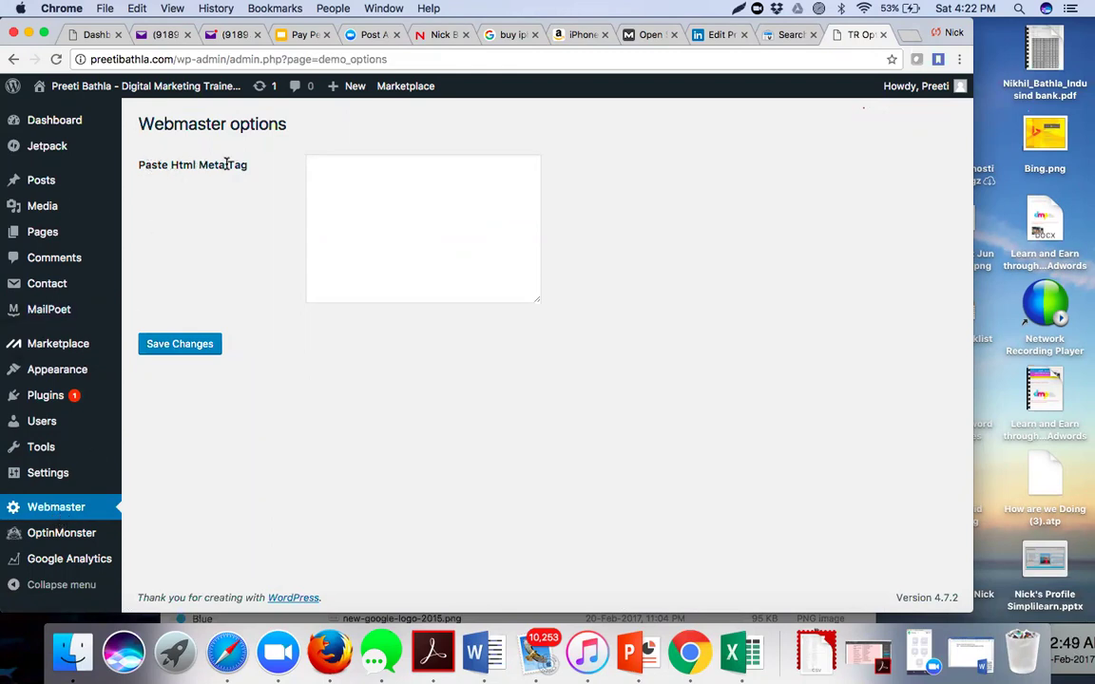
# - Focus the Paste Html Meta Tag field, then switch to the Search Console verification tab
pyautogui.click(392, 174)
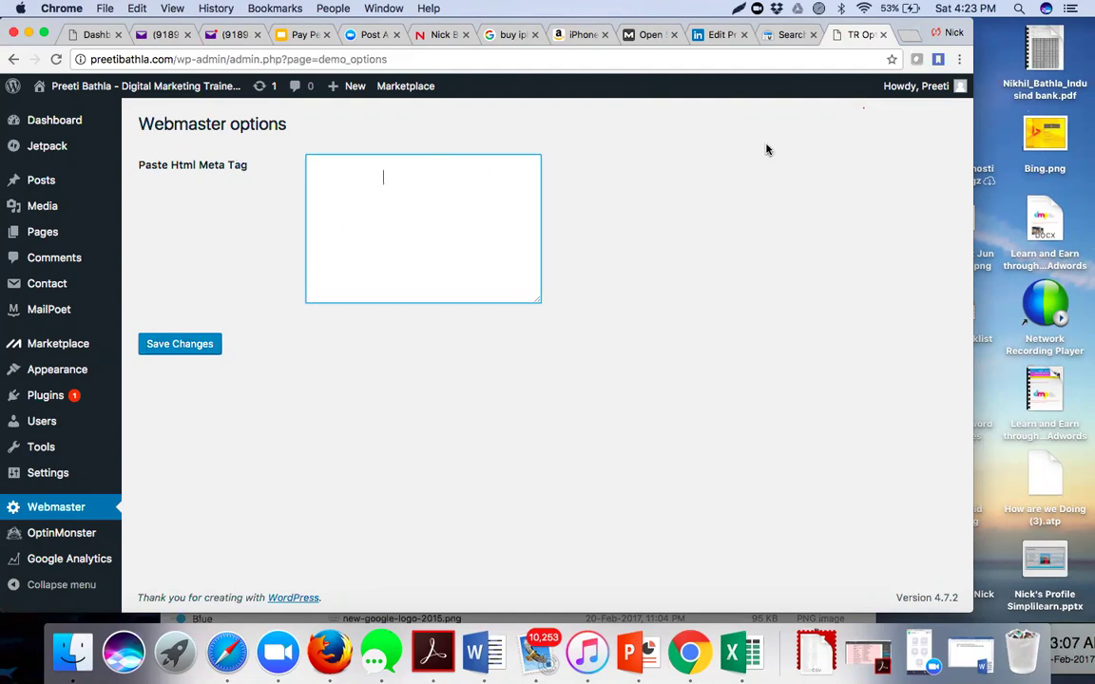
pyautogui.click(786, 36)
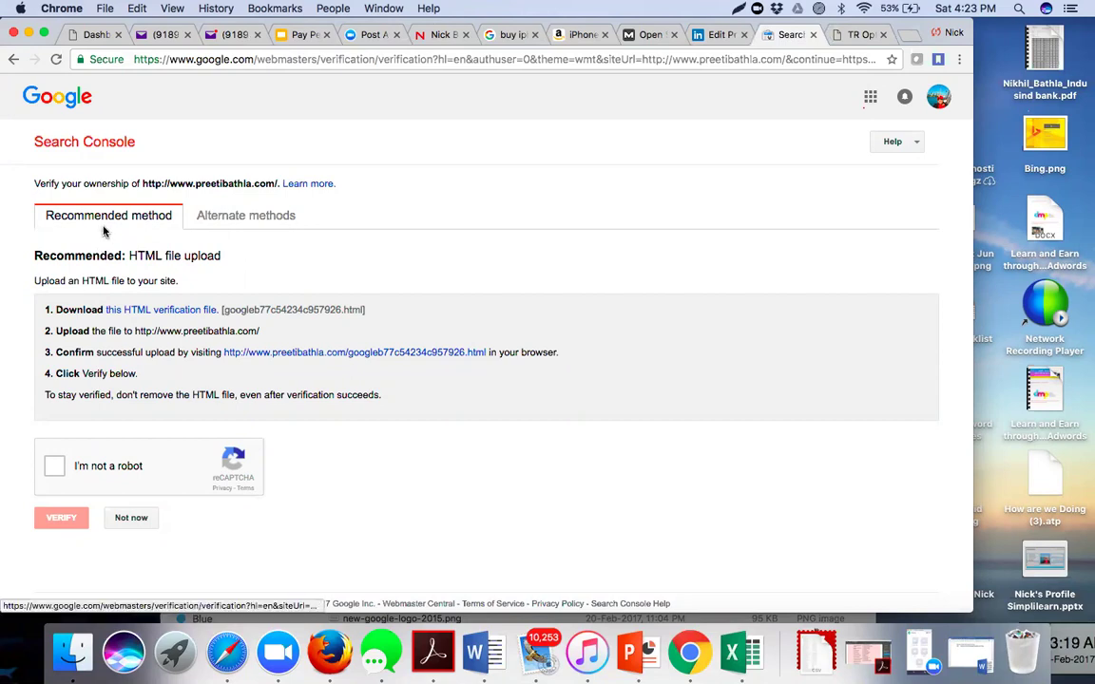
# - Under Alternate methods pick HTML tag and select the google-site-verification meta tag code
pyautogui.click(217, 219)
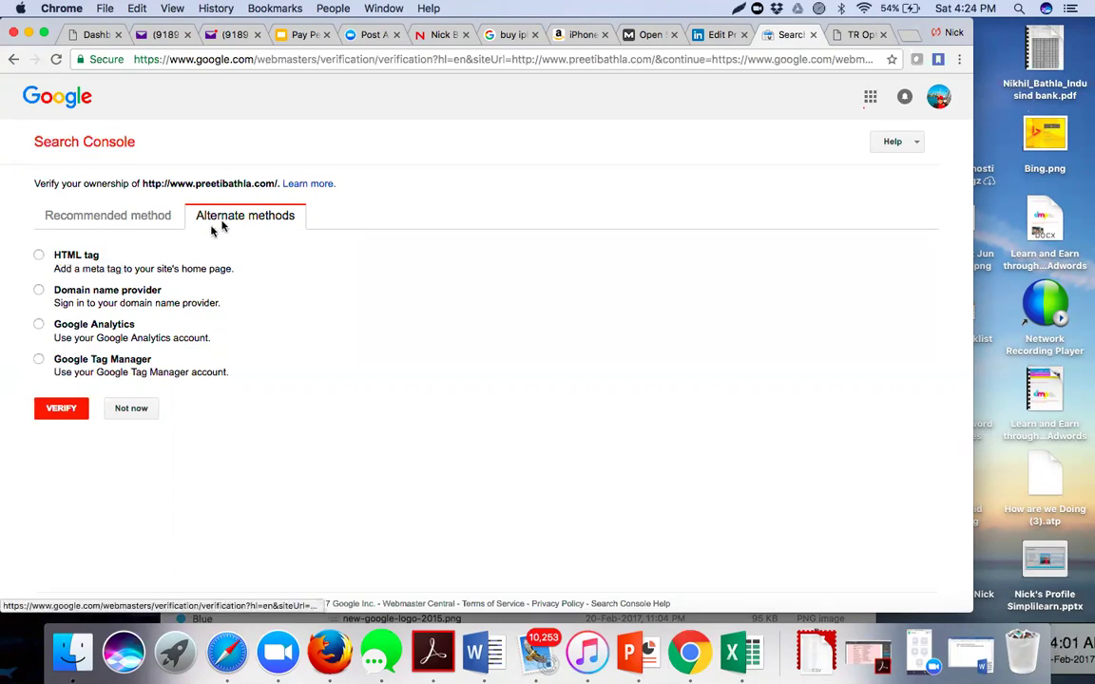
pyautogui.click(39, 256)
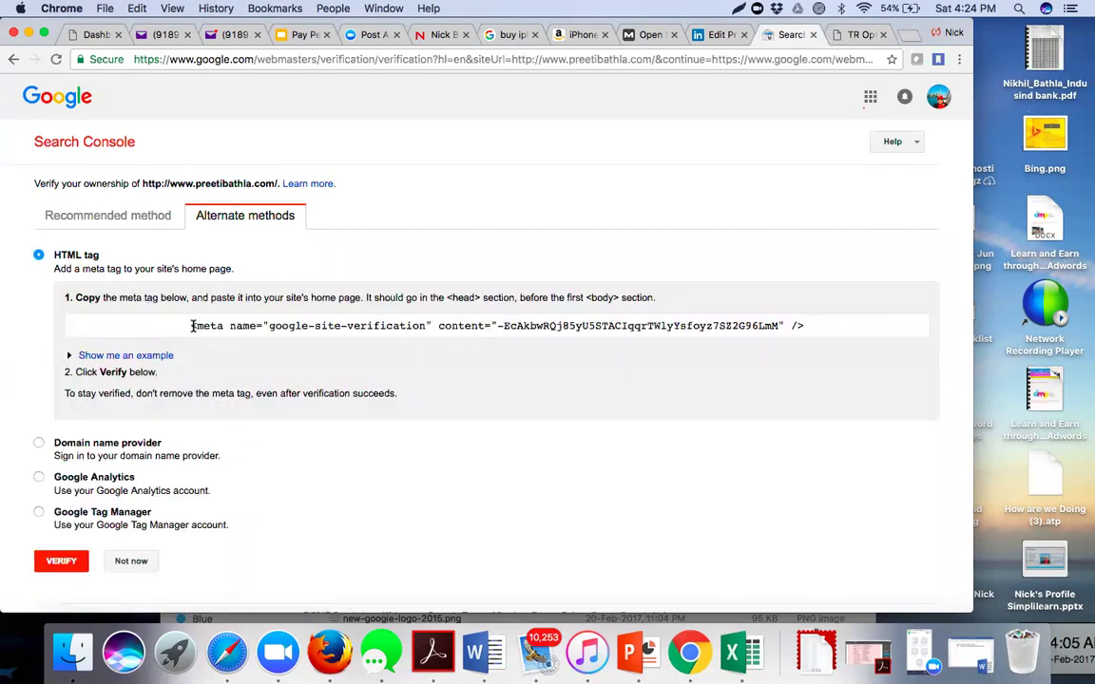
pyautogui.moveTo(191, 326); pyautogui.dragTo(308, 329)
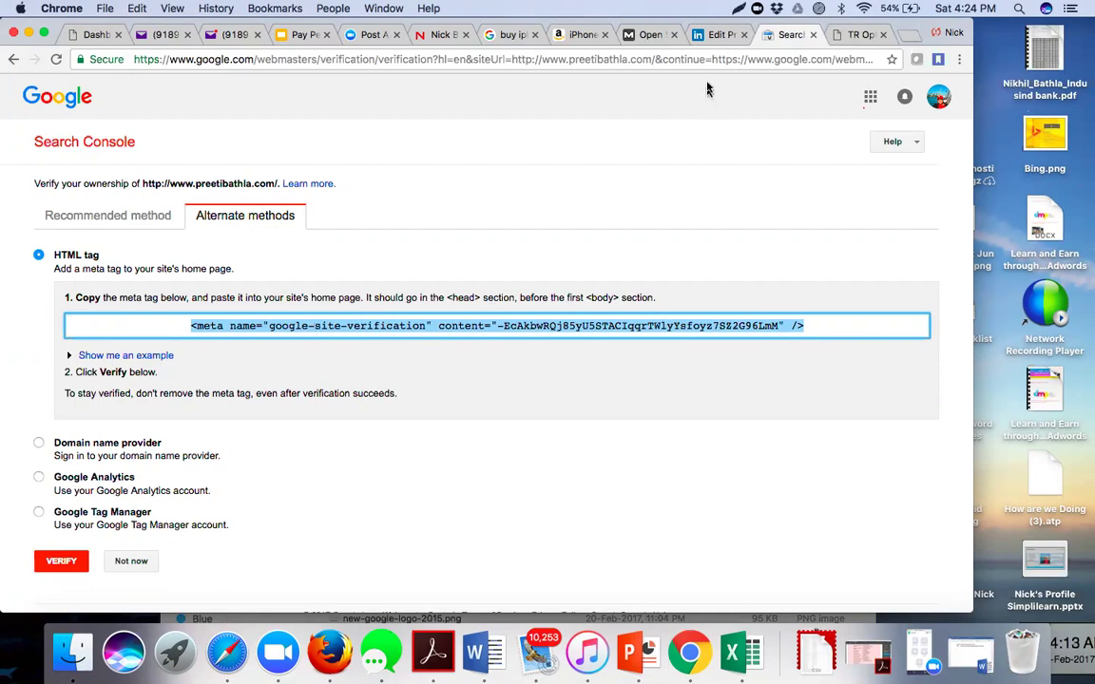
# - Paste the meta tag into the Webmaster Paste Html Meta Tag field and save the changes
pyautogui.click(853, 35)
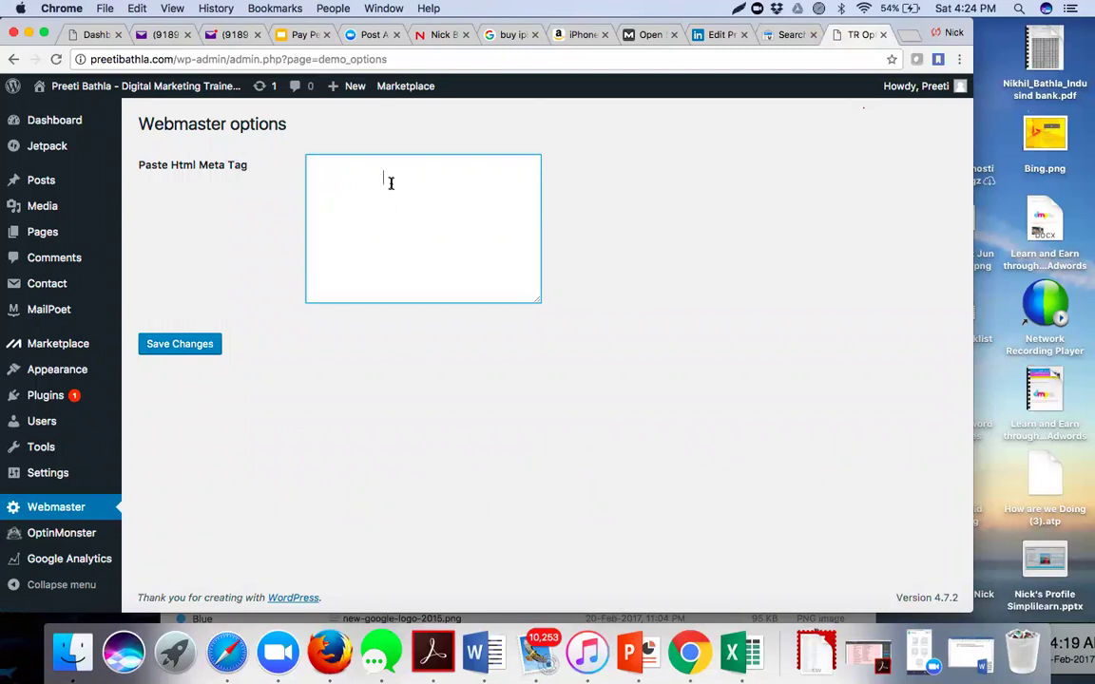
pyautogui.write('<meta name="google-site-verification" content="-EcAkbwRQj85yU5STAClqqrTWIyYsfoyz7SZ2G96LmM" />')
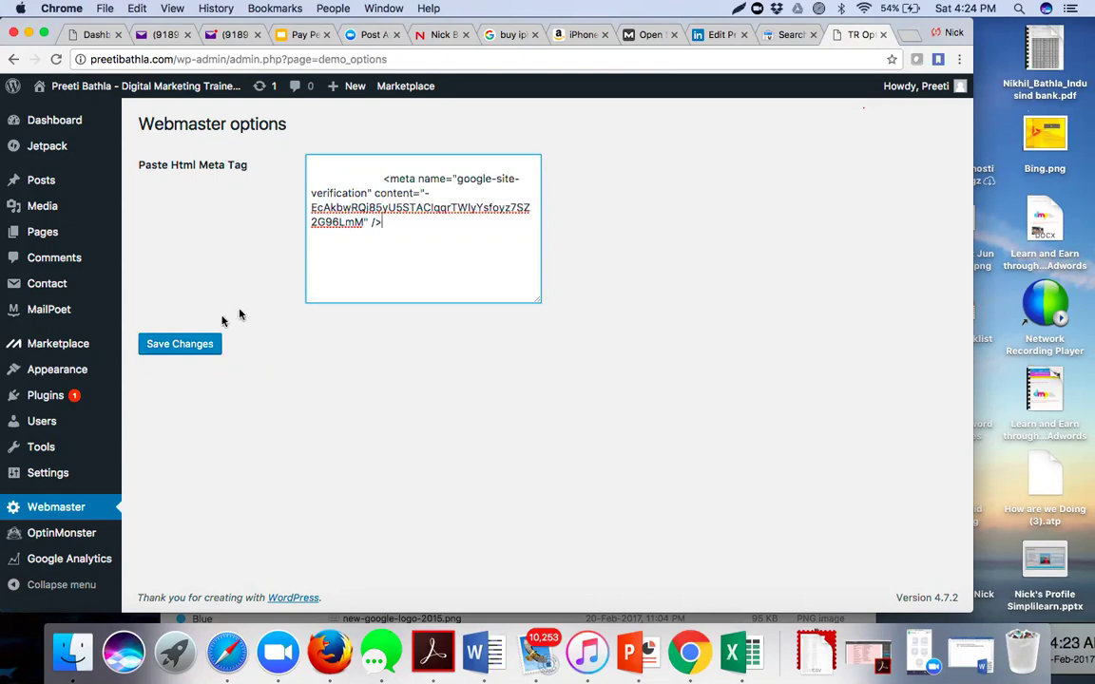
pyautogui.click(190, 348)
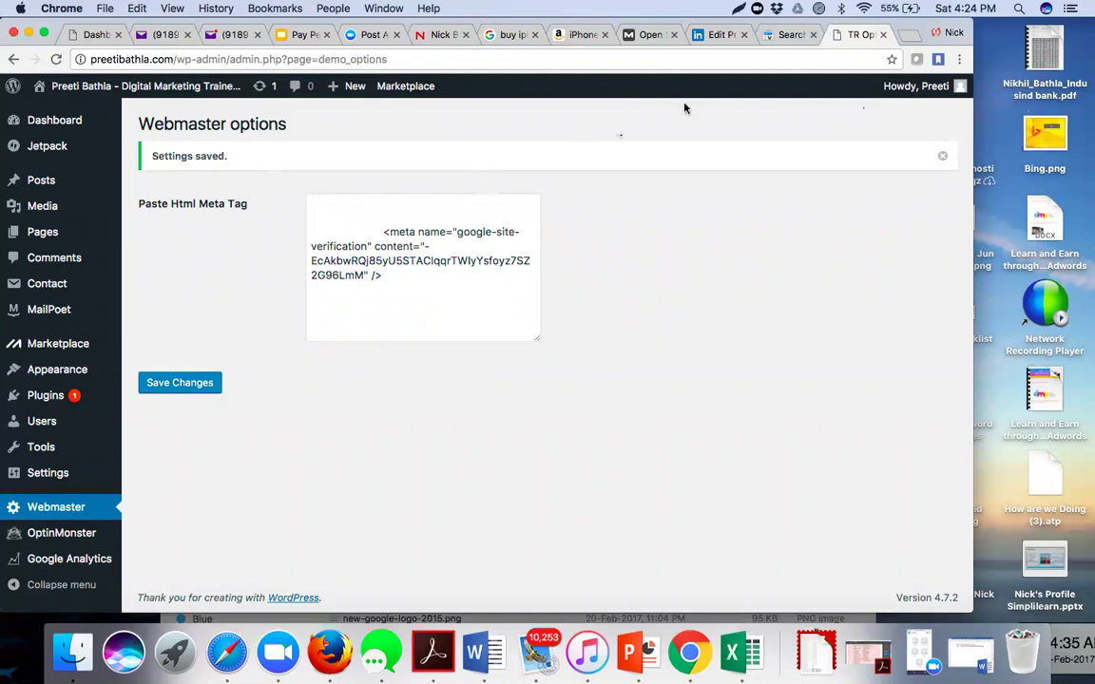
# - Verify preetibathla.com, screenshot the congratulations message, and bring the Word course notes forward
pyautogui.click(785, 36)
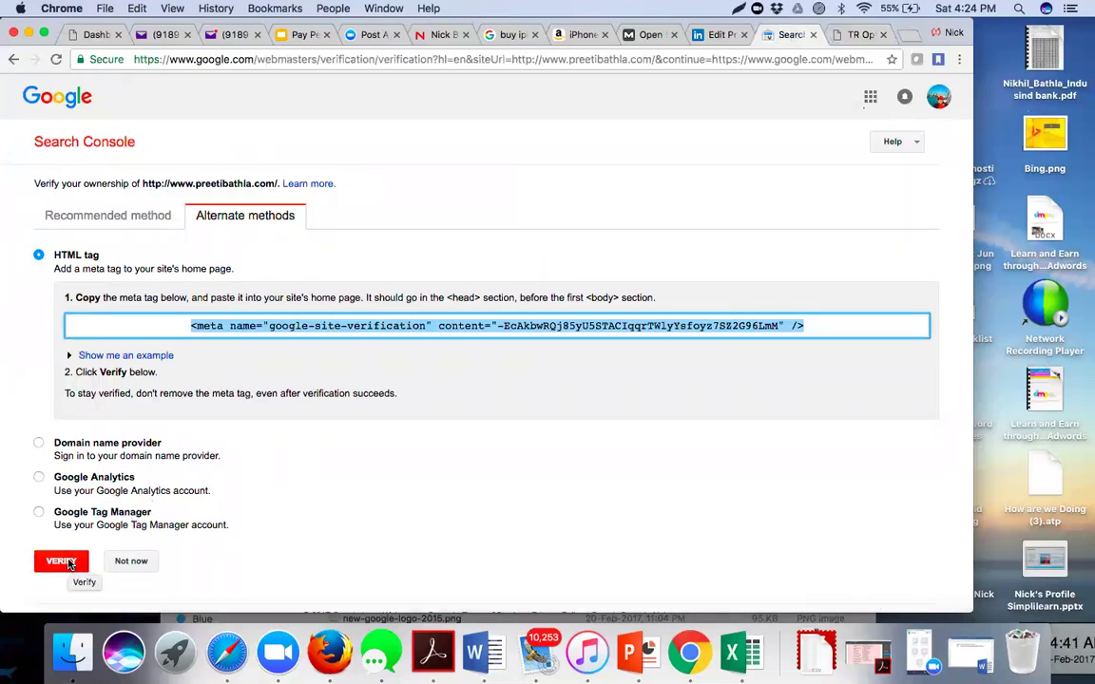
pyautogui.click(68, 563)
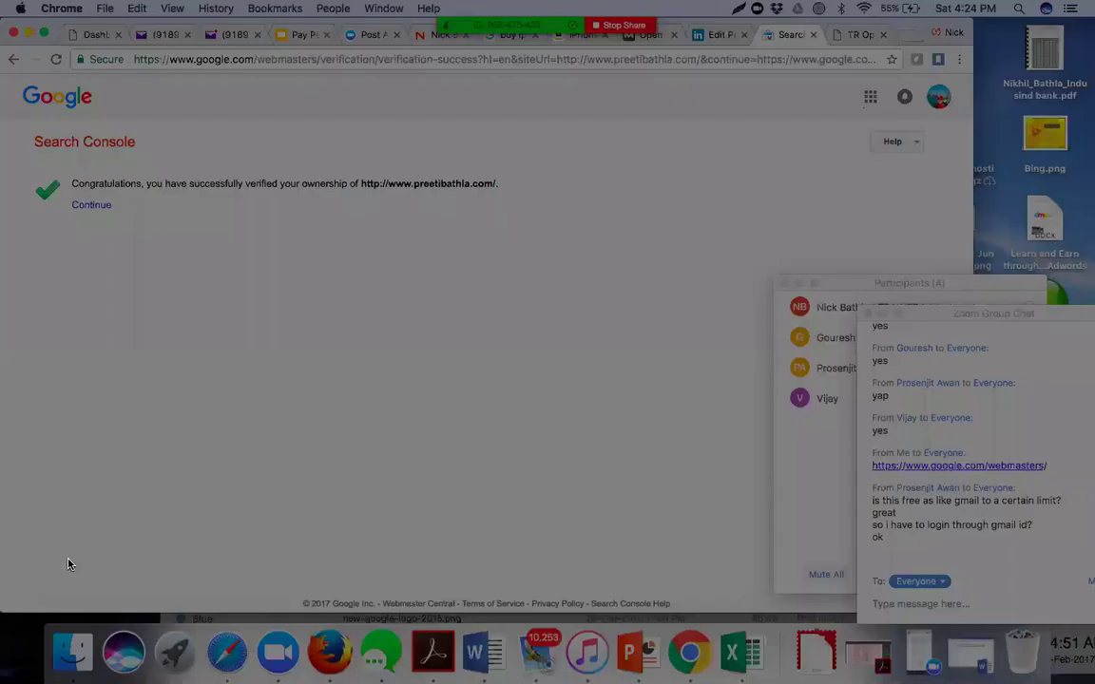
pyautogui.moveTo(3, 42)
pyautogui.mouseDown()
pyautogui.moveTo(410, 220)
pyautogui.moveTo(689, 381)
pyautogui.moveTo(711, 469)
pyautogui.mouseUp()
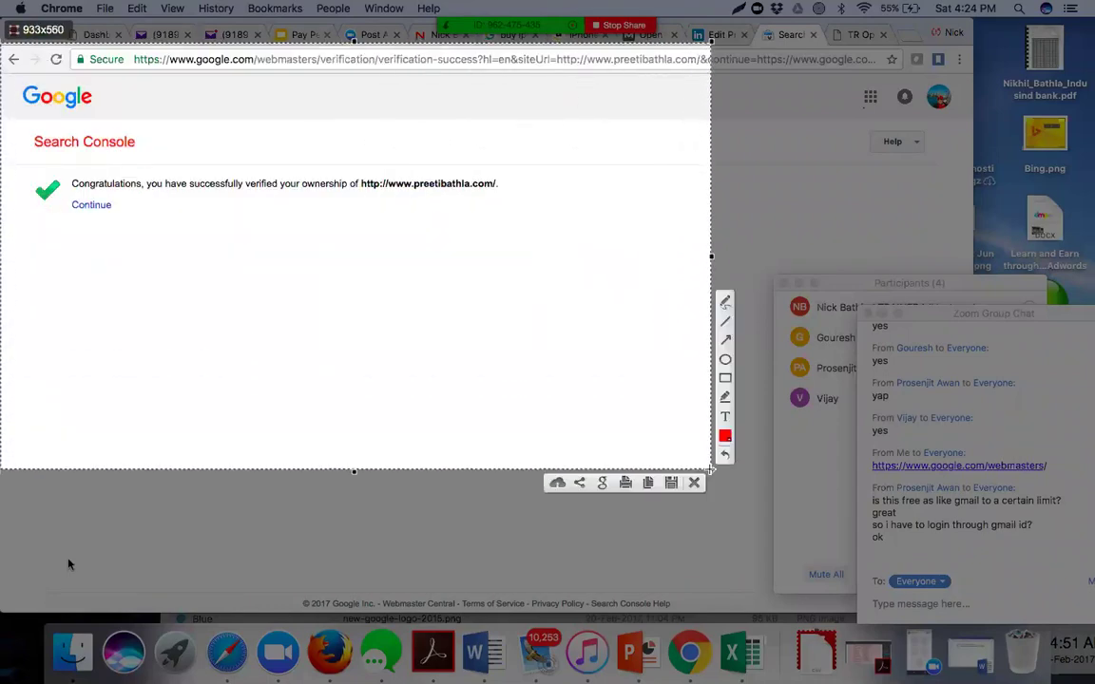
pyautogui.click(647, 486)
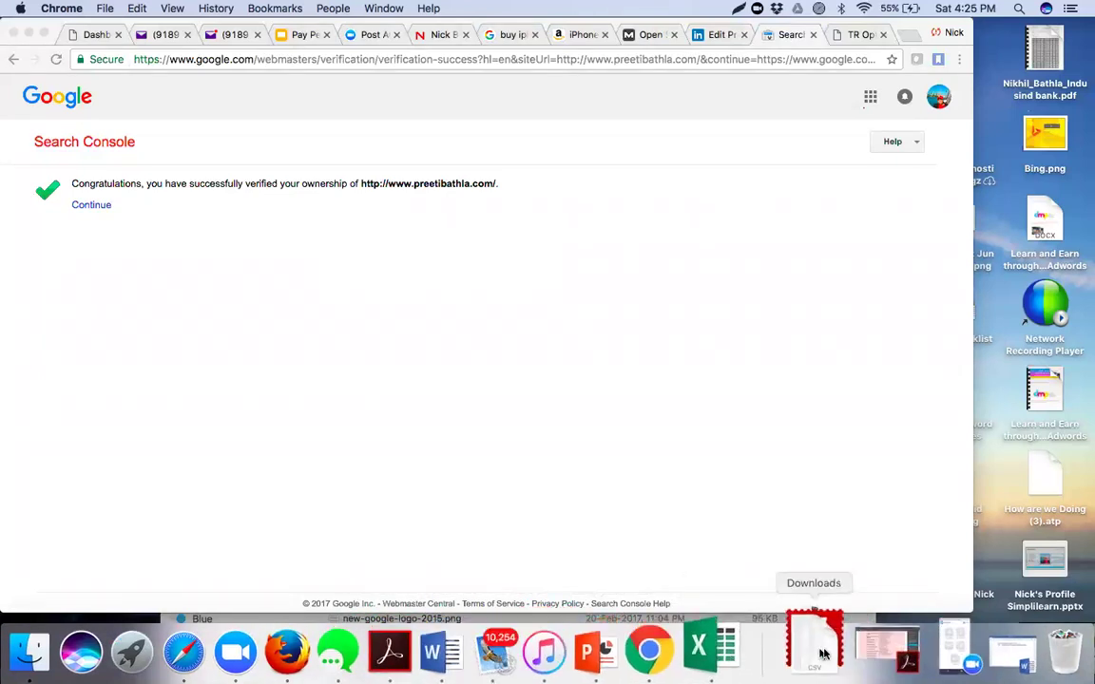
pyautogui.click(973, 647)
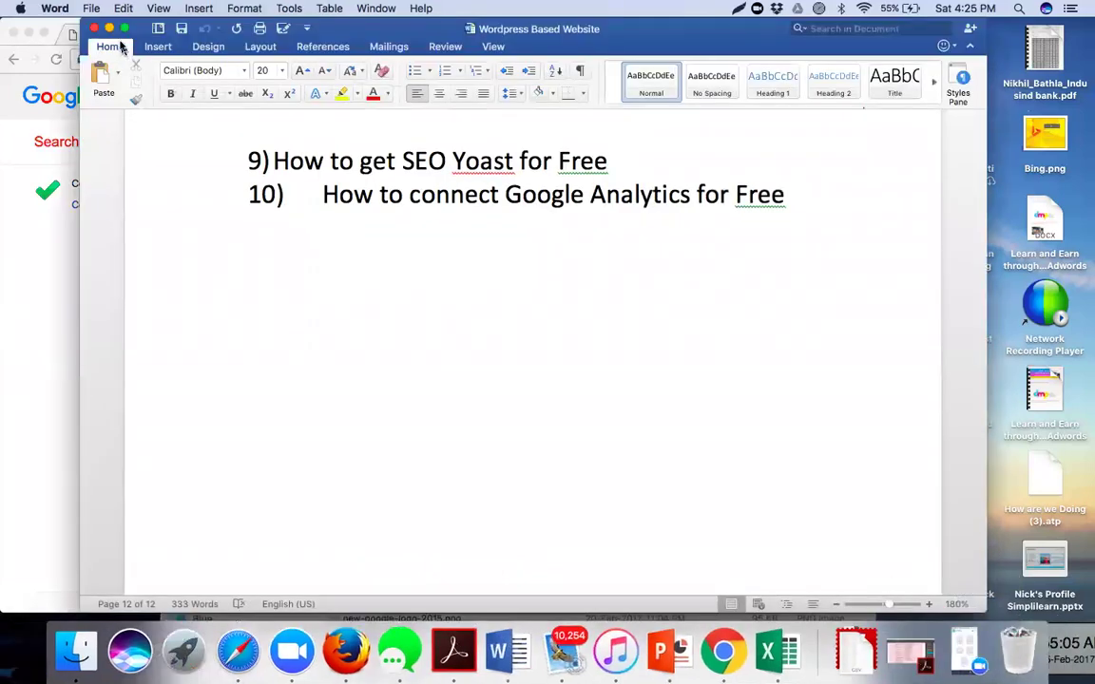
pyautogui.click(109, 30)
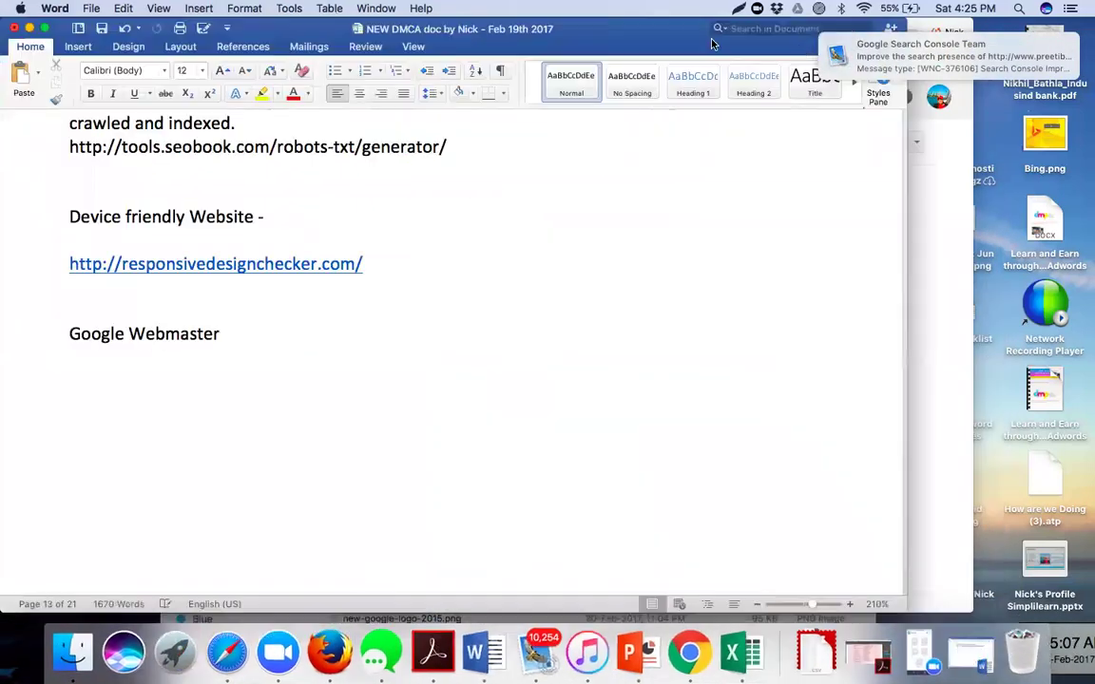
# - Add a dash after the Google Webmaster heading and paste the verification-success screenshot beneath it
pyautogui.moveTo(962, 69)
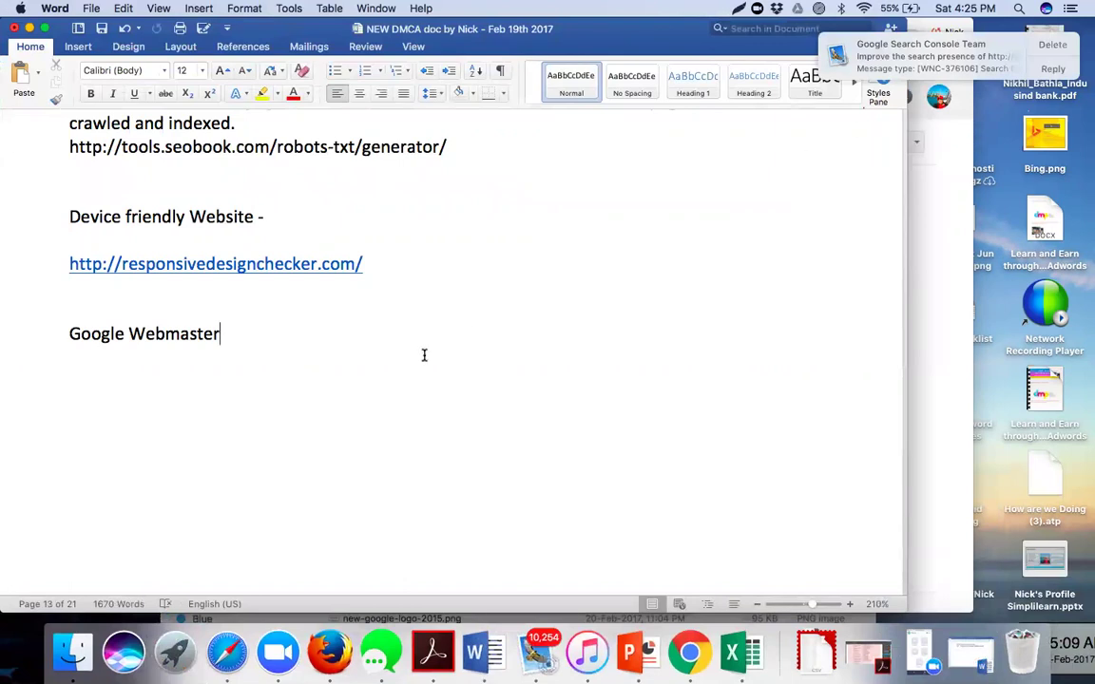
pyautogui.write('-')
pyautogui.press('Return')
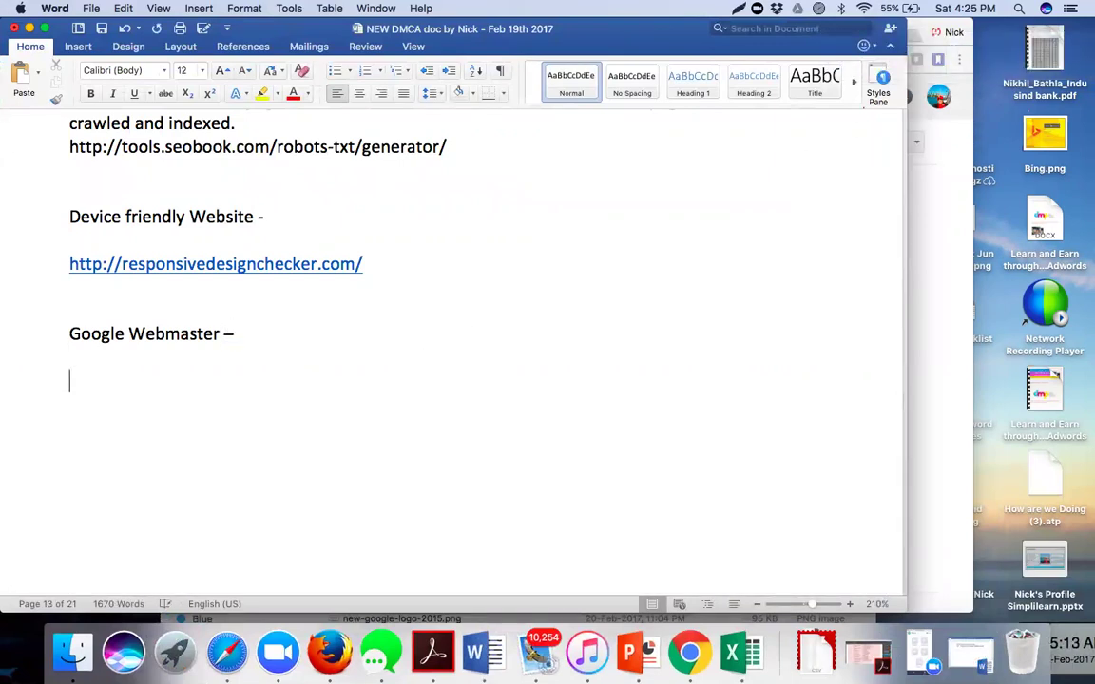
pyautogui.press('super+v')
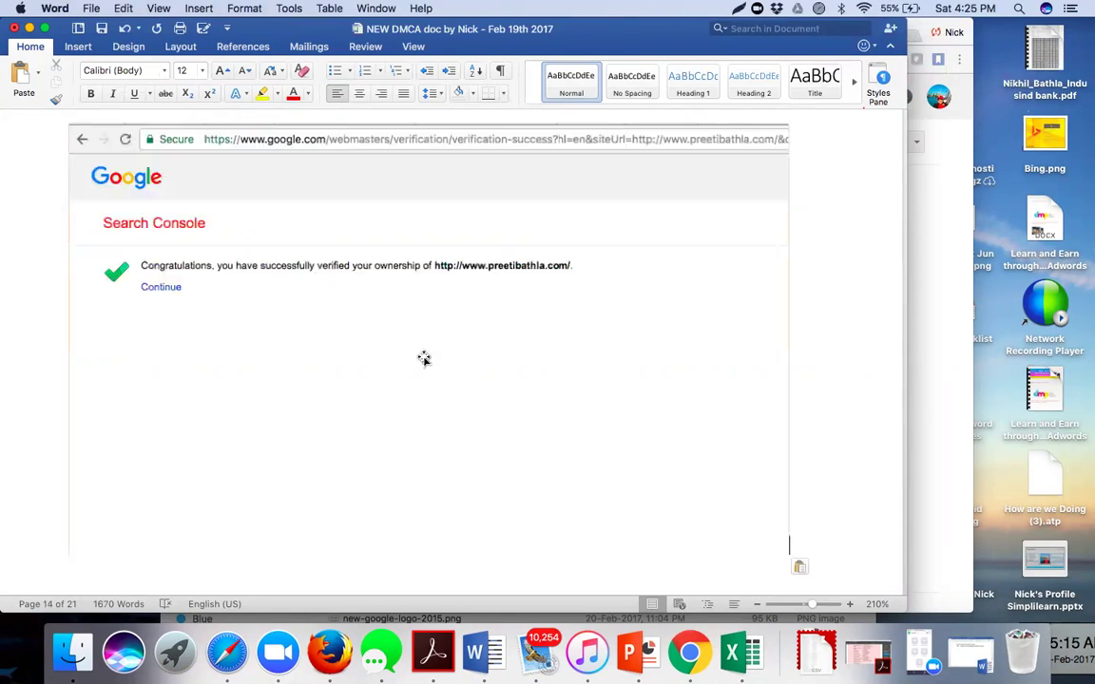
pyautogui.click(693, 645)
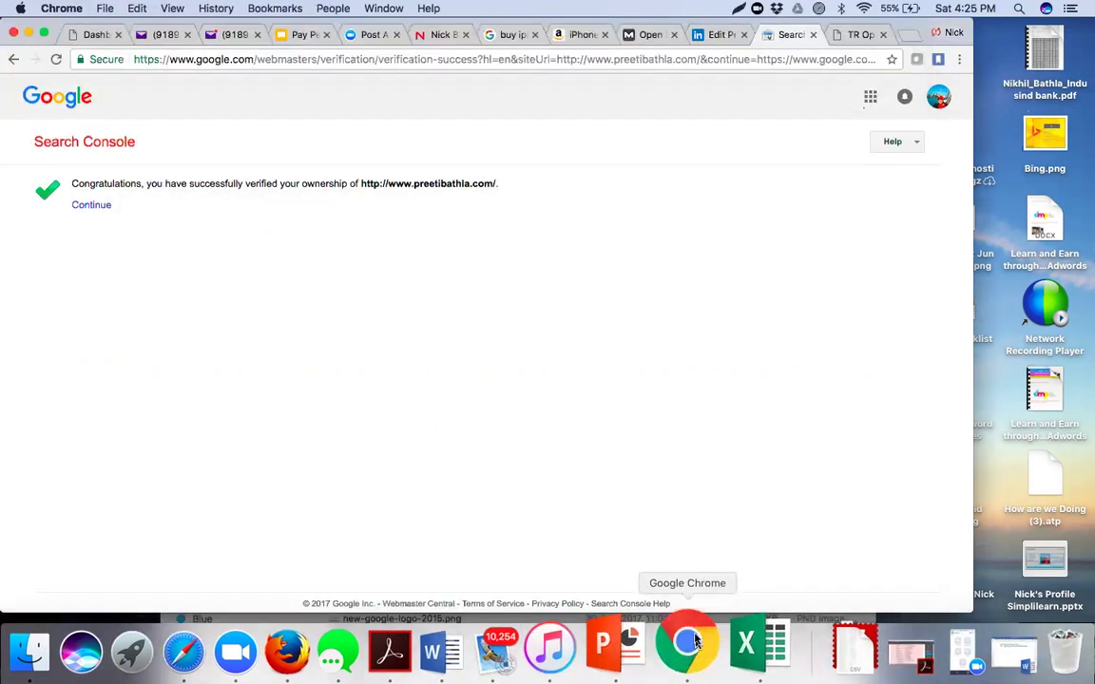
# - Continue to the newly verified site's Search Console dashboard and check the property list
pyautogui.click(91, 211)
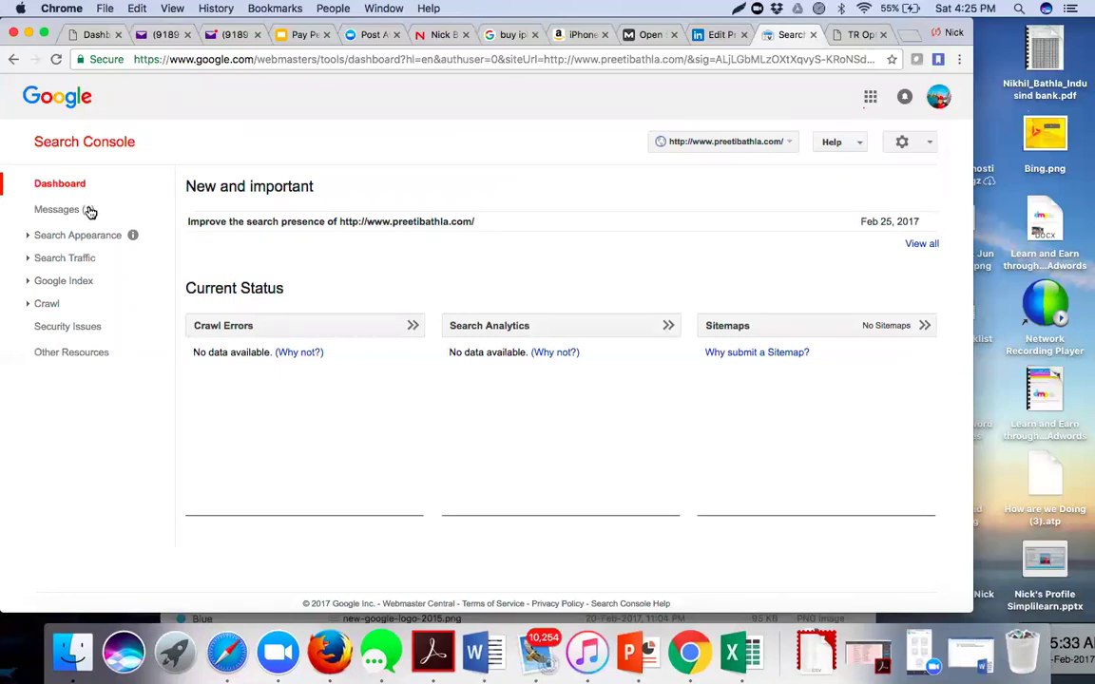
pyautogui.click(787, 152)
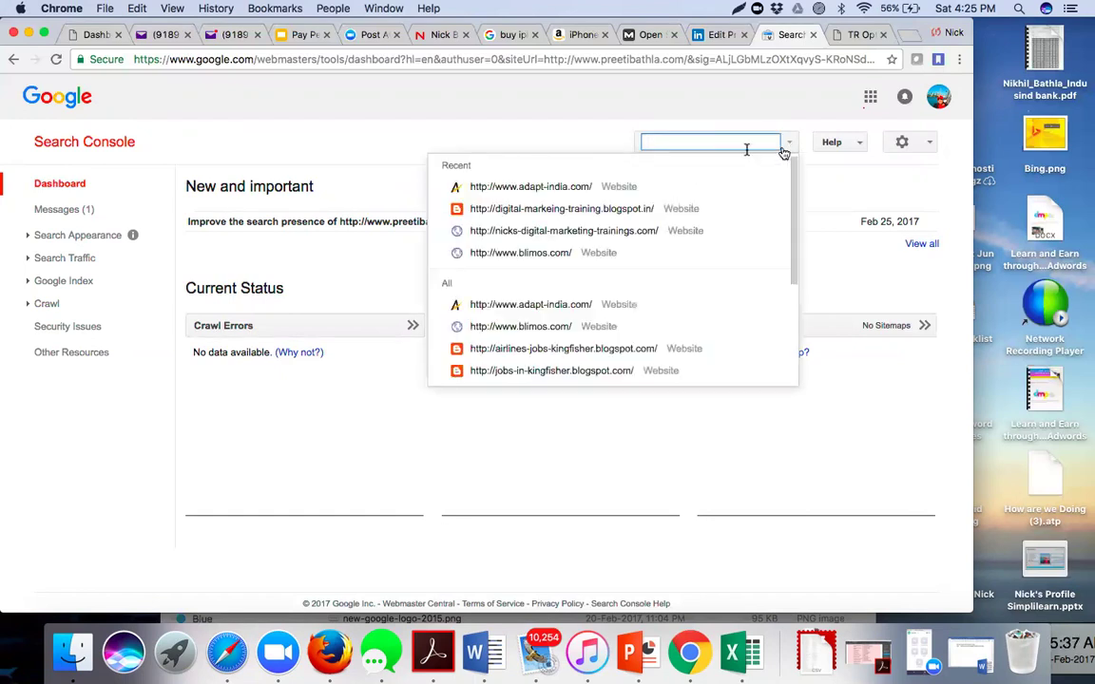
pyautogui.click(578, 136)
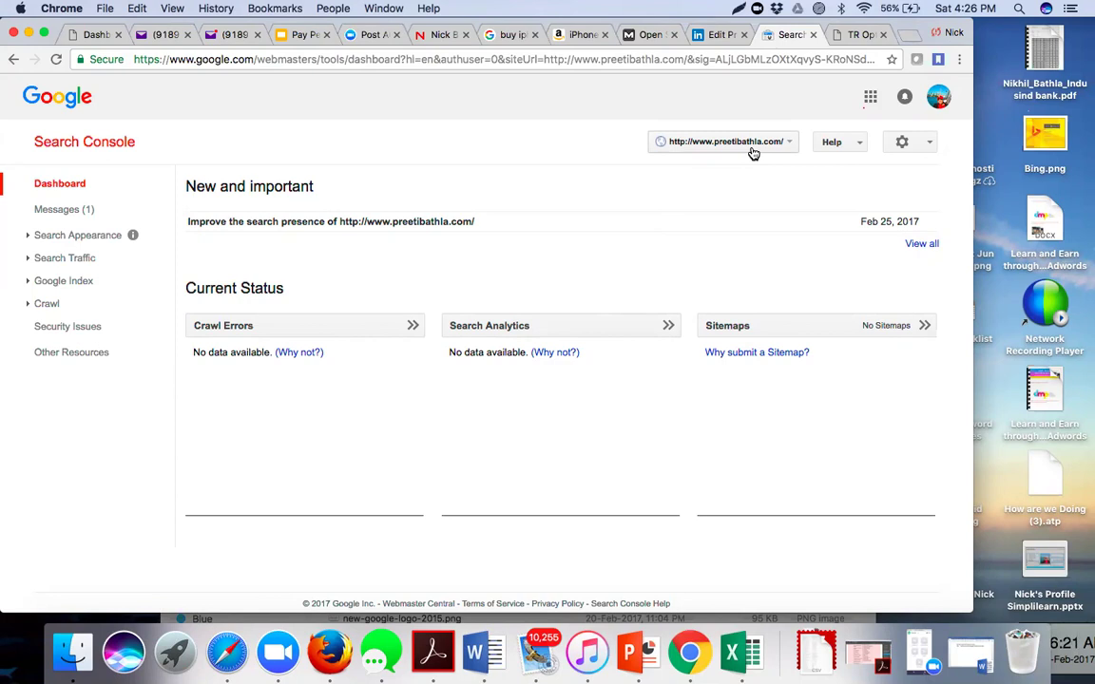
# - Switch to the adapt-india.com property and view its Crawl Errors (5 server, 1 access denied, 8 other)
pyautogui.click(751, 145)
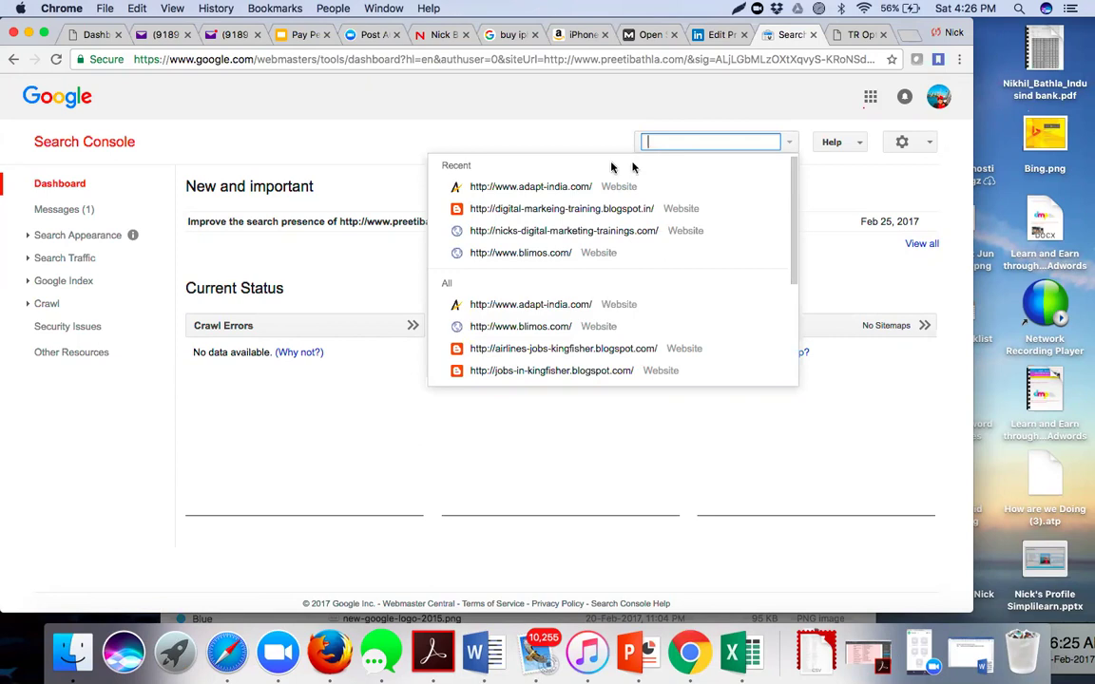
pyautogui.click(514, 190)
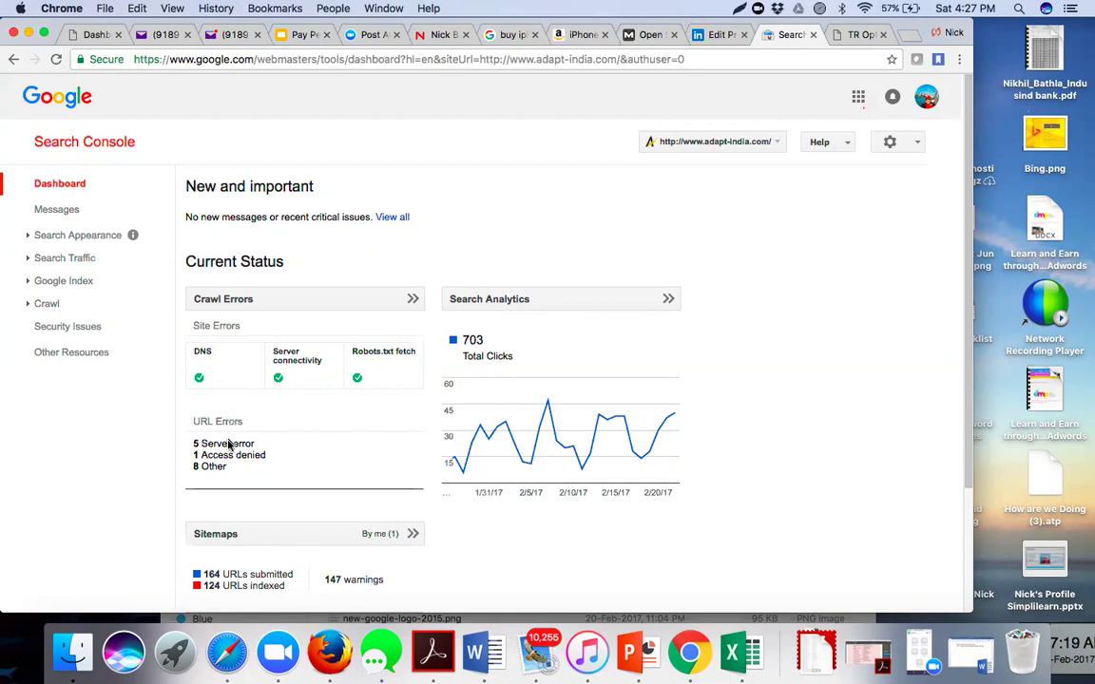
pyautogui.click(302, 301)
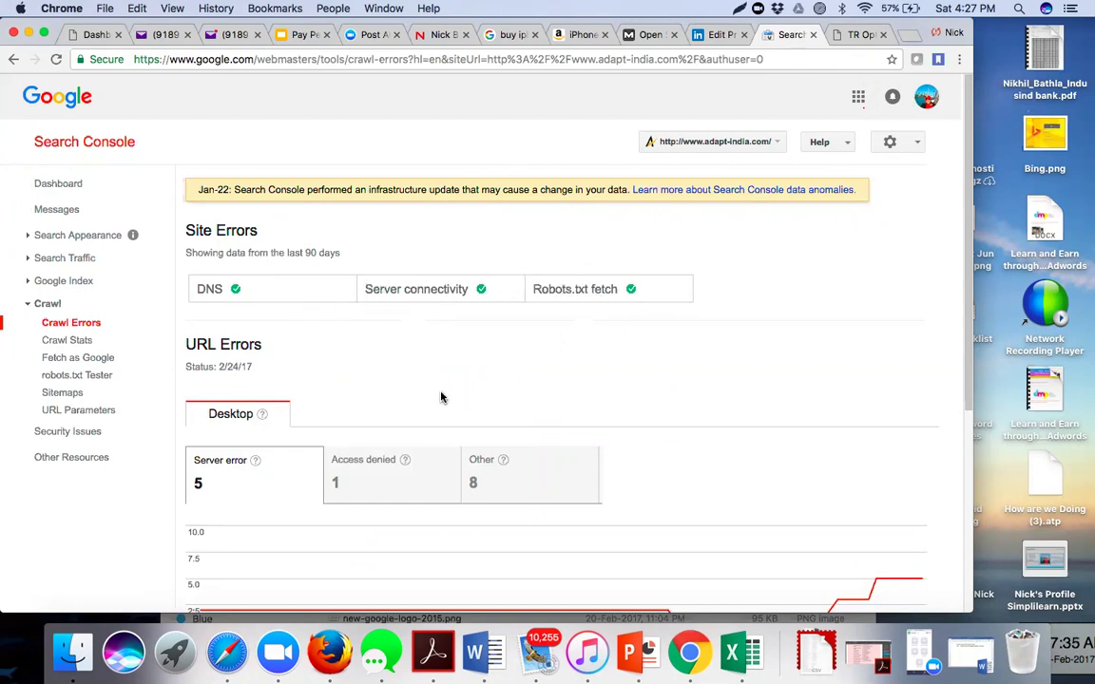
# - Export the adapt-india.com URL errors table in CSV format and open the downloaded file
pyautogui.scroll(-5, 441, 397)
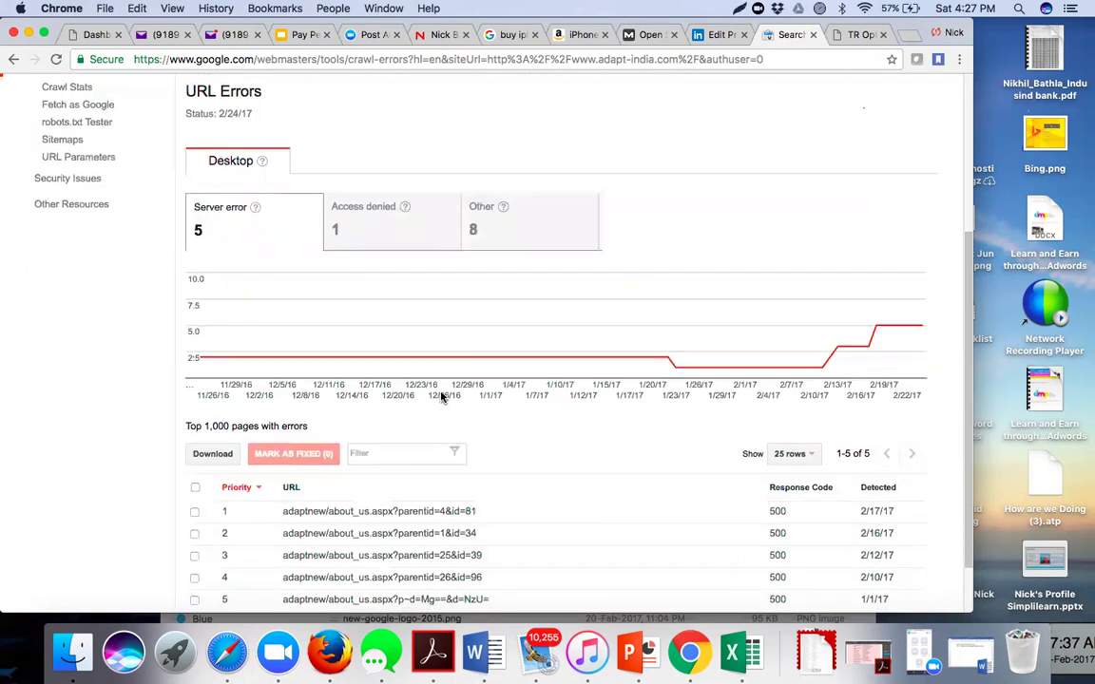
pyautogui.scroll(-2, 440, 398)
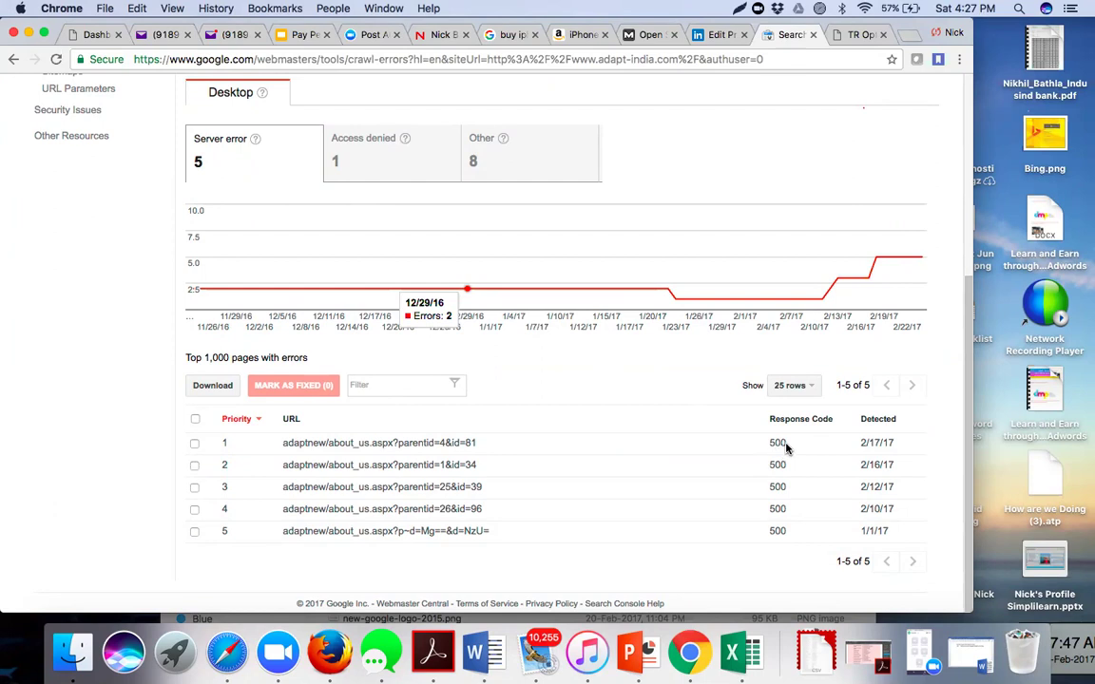
pyautogui.click(211, 387)
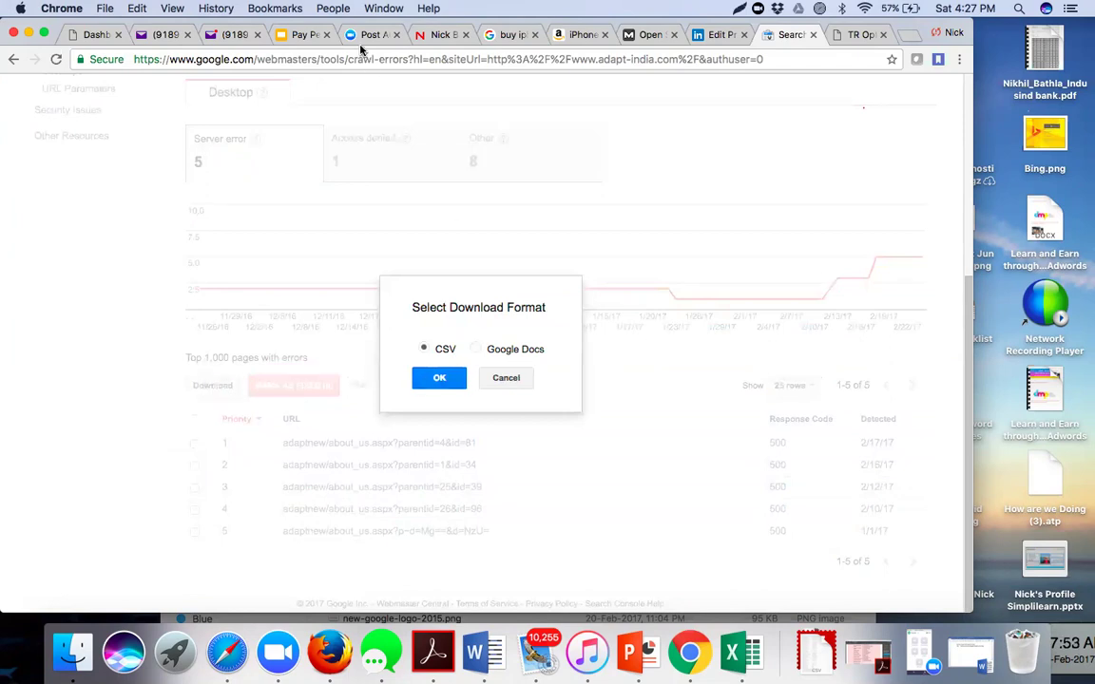
pyautogui.click(440, 378)
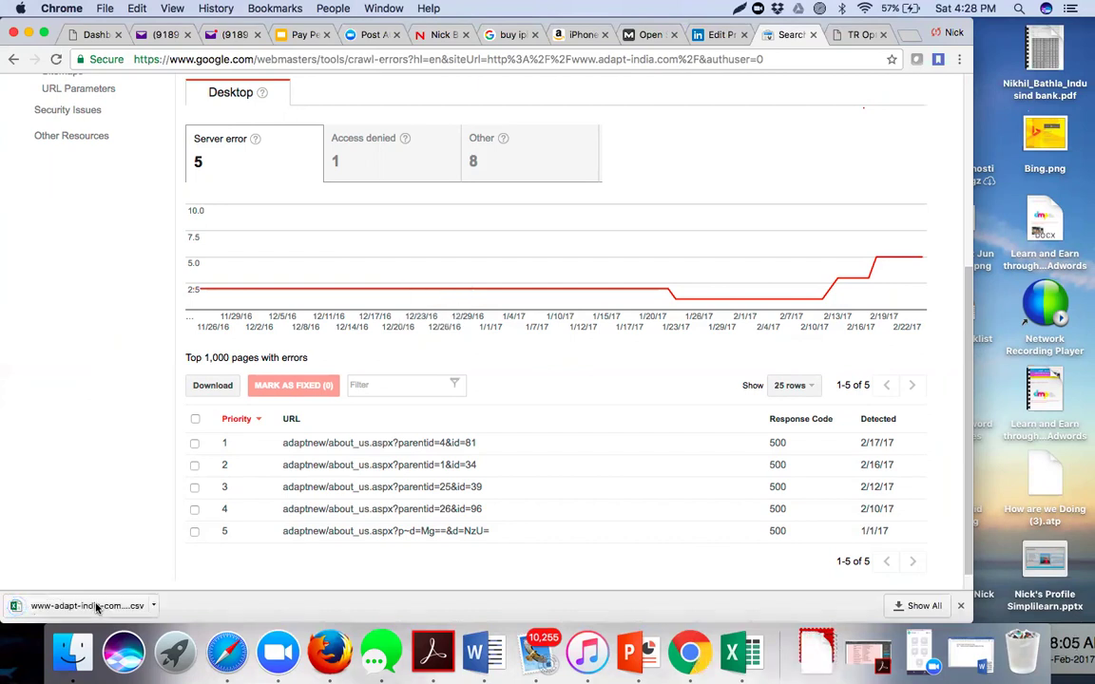
pyautogui.click(96, 607)
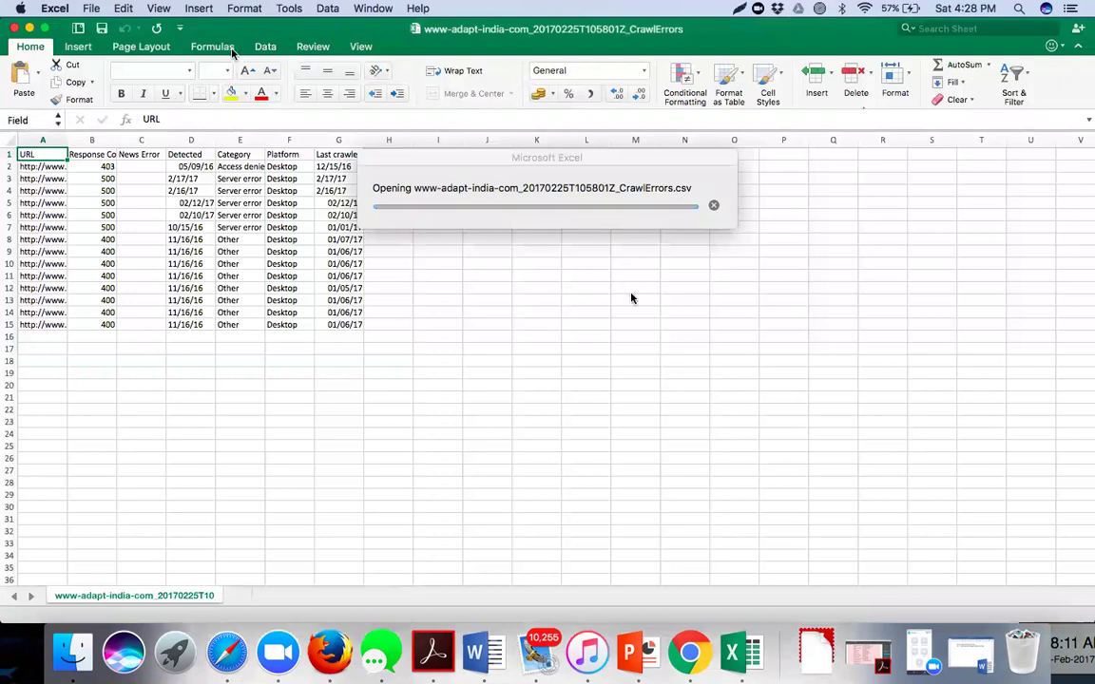
# - Widen column A of the crawl errors sheet so the full URLs are visible
pyautogui.moveTo(70, 139); pyautogui.dragTo(274, 325)
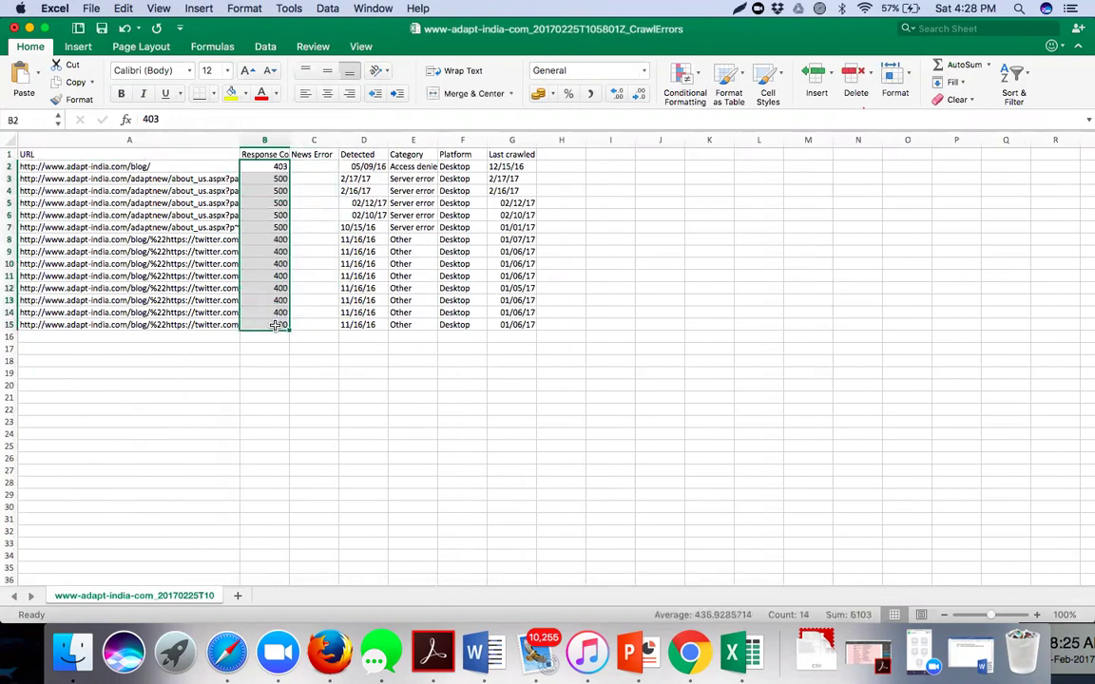
pyautogui.click(213, 407)
pyautogui.moveTo(241, 136); pyautogui.dragTo(330, 148)
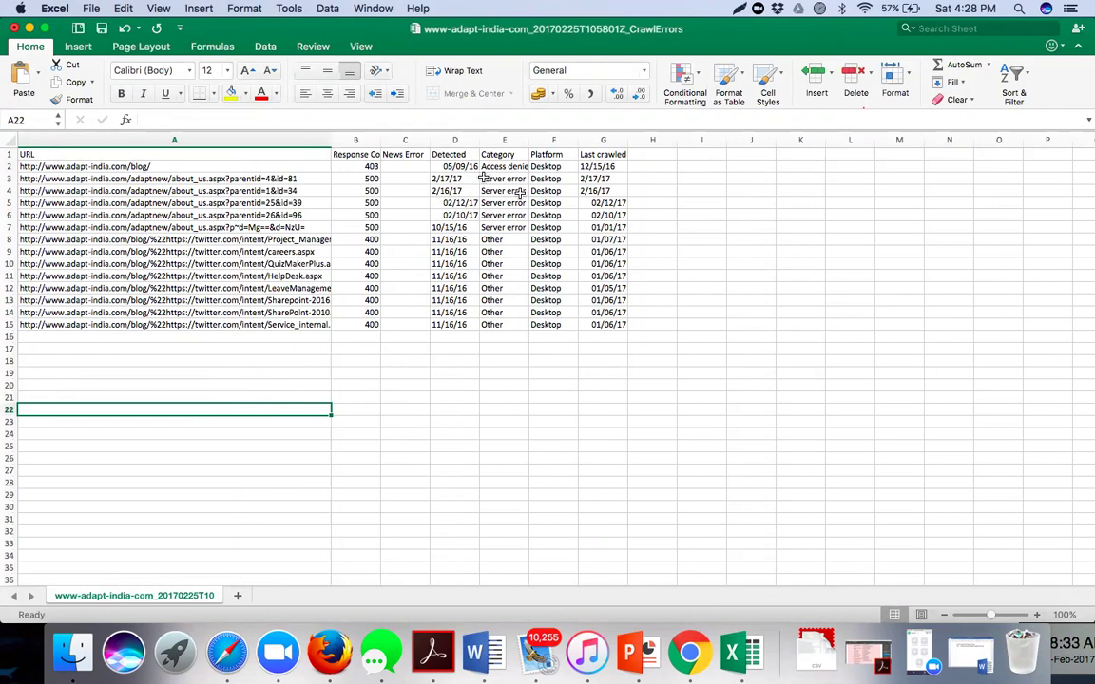
# - Review the Category values in E2:E9, then bring up the File menu's Share options
pyautogui.moveTo(504, 167); pyautogui.dragTo(509, 255)
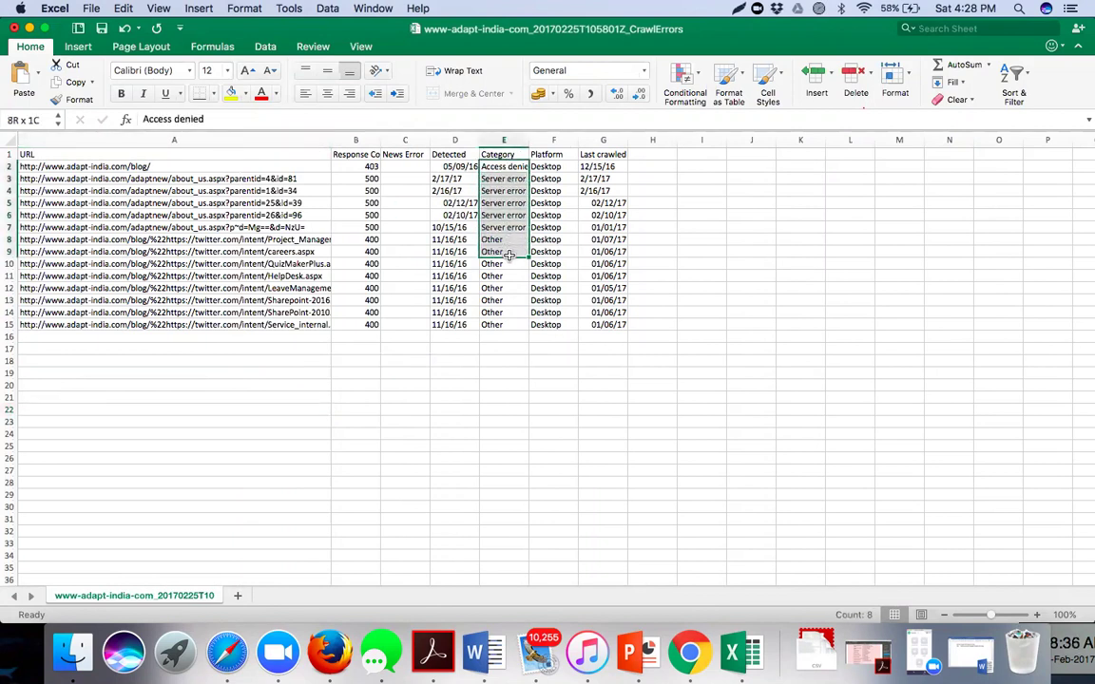
pyautogui.click(727, 239)
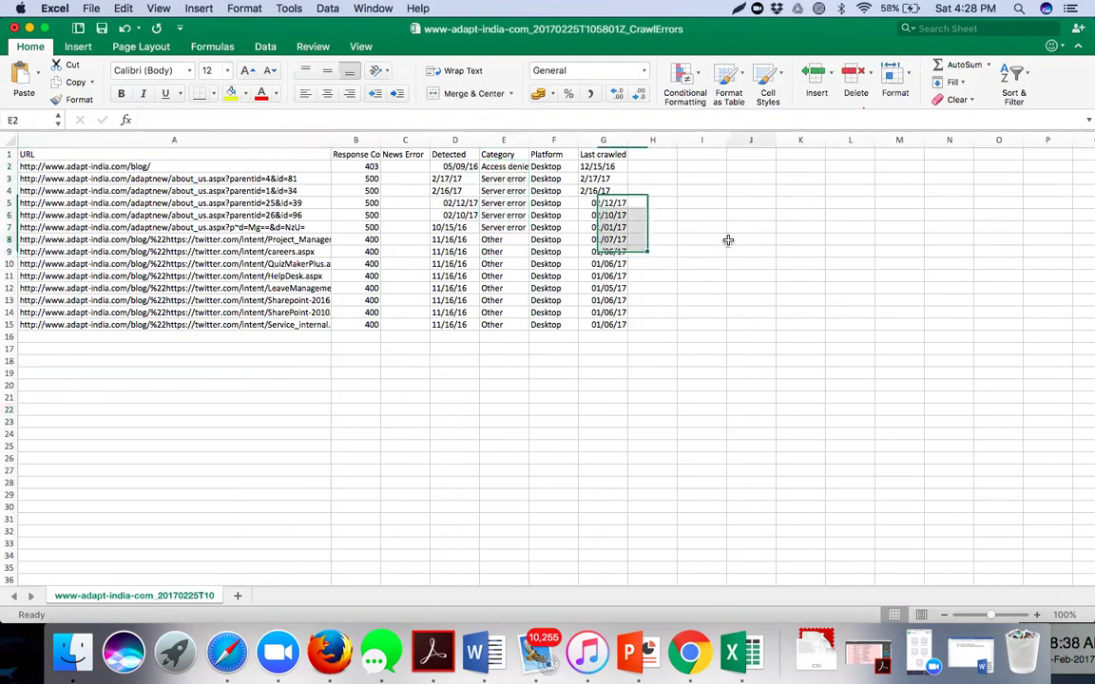
pyautogui.click(91, 10)
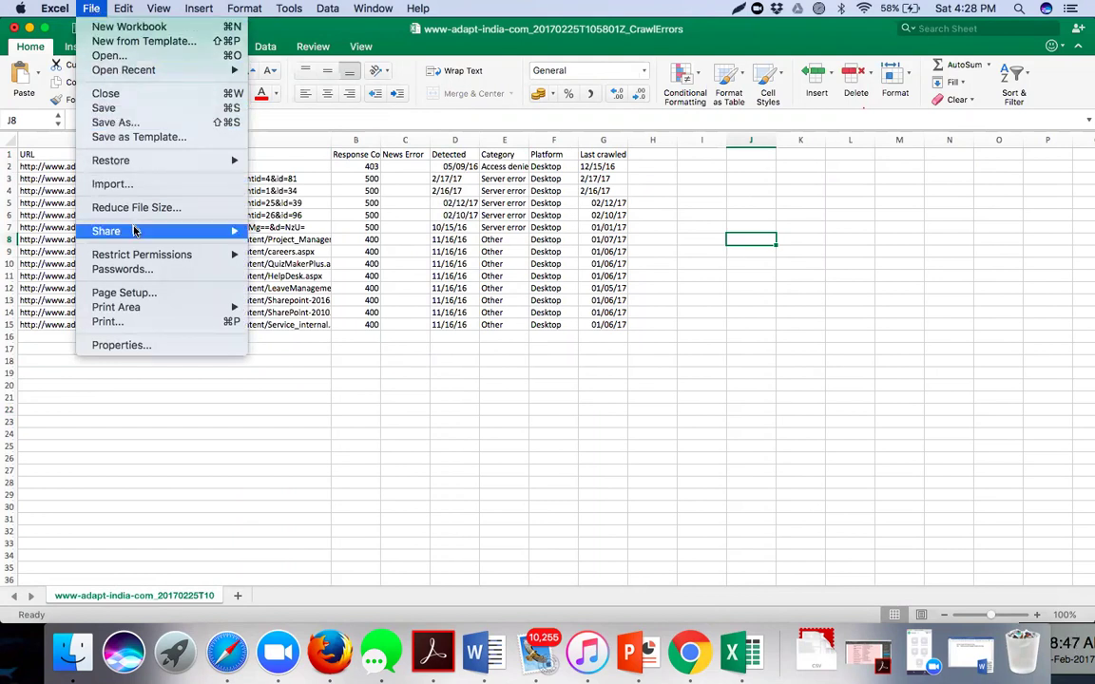
pyautogui.moveTo(171, 234)
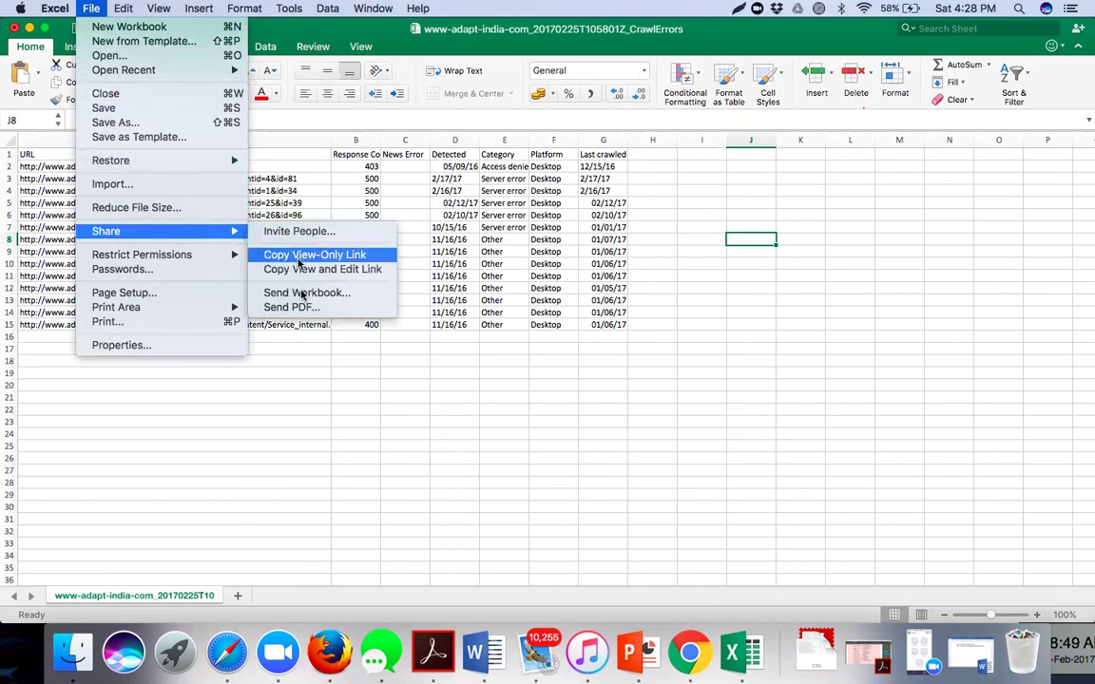
# - Email the workbook as an attachment to the colleague with subject 'Server Errors to be resolved'
pyautogui.click(300, 295)
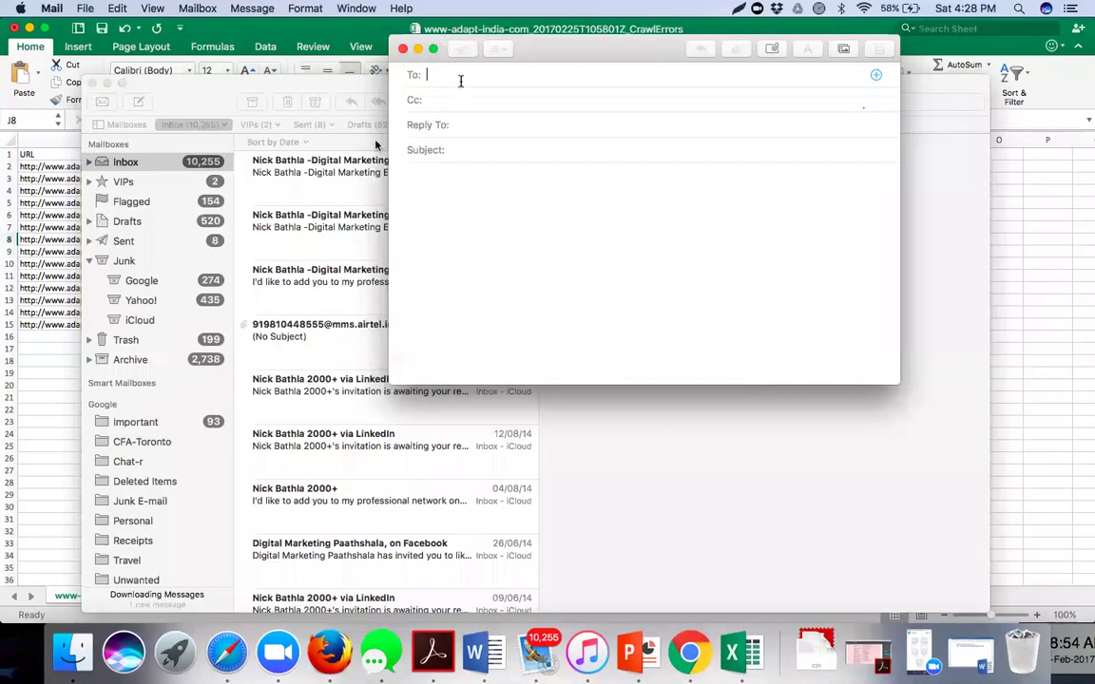
pyautogui.write('sw')
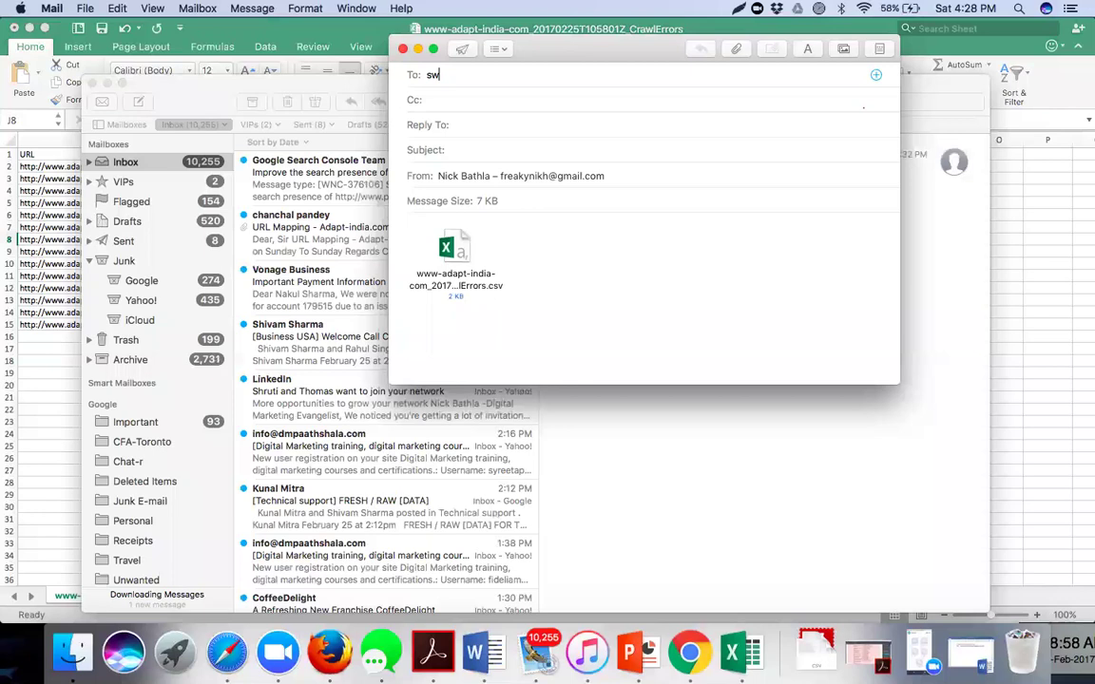
pyautogui.write('ek')
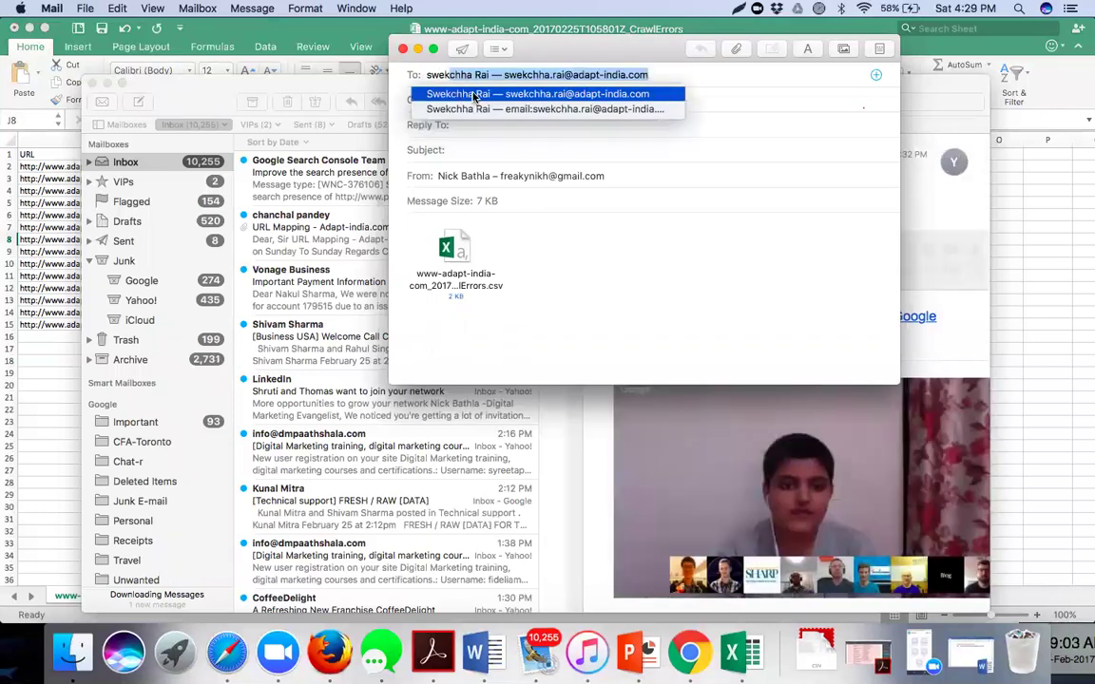
pyautogui.click(432, 92)
pyautogui.click(468, 149)
pyautogui.write('Servo')
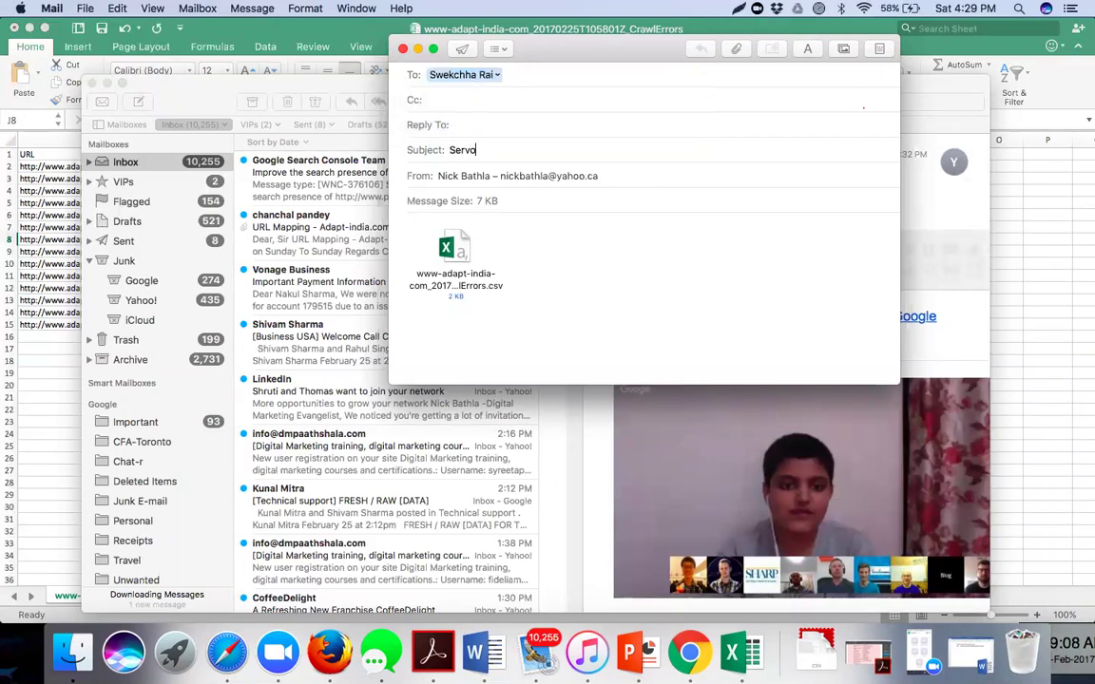
pyautogui.press('BackSpace')
pyautogui.write('er')
pyautogui.write(' Errors t')
pyautogui.write('o be resiolved')
# - Write a greeting, a note about the URLs with server errors, and a 'Regards' sign-off
pyautogui.click(415, 222)
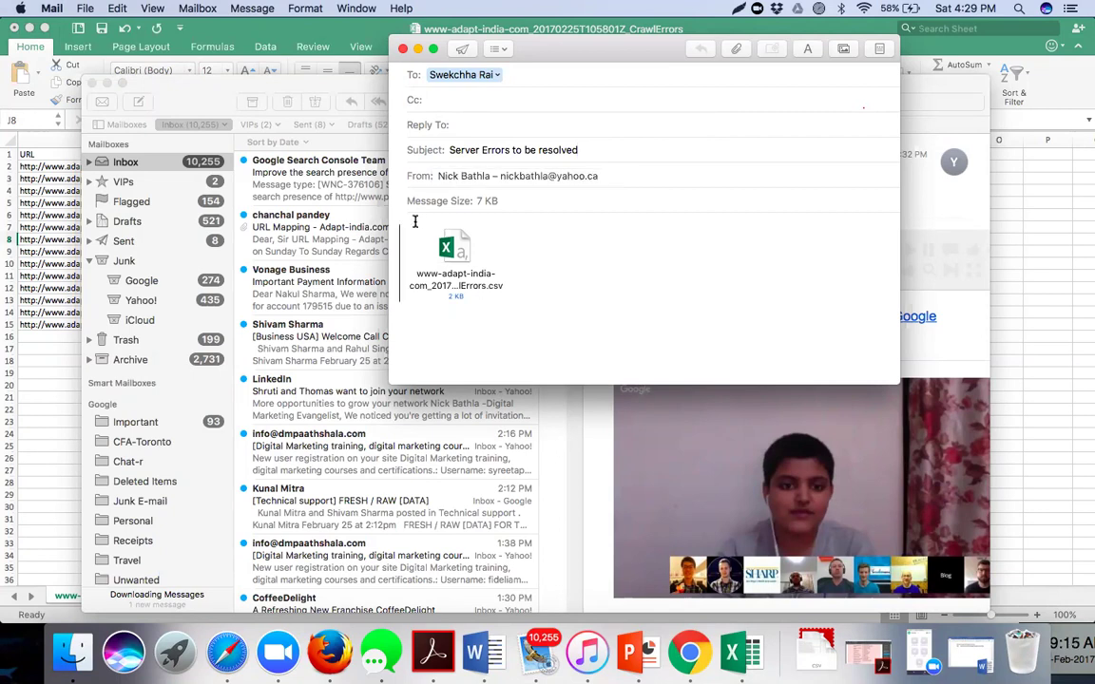
pyautogui.press('Return')
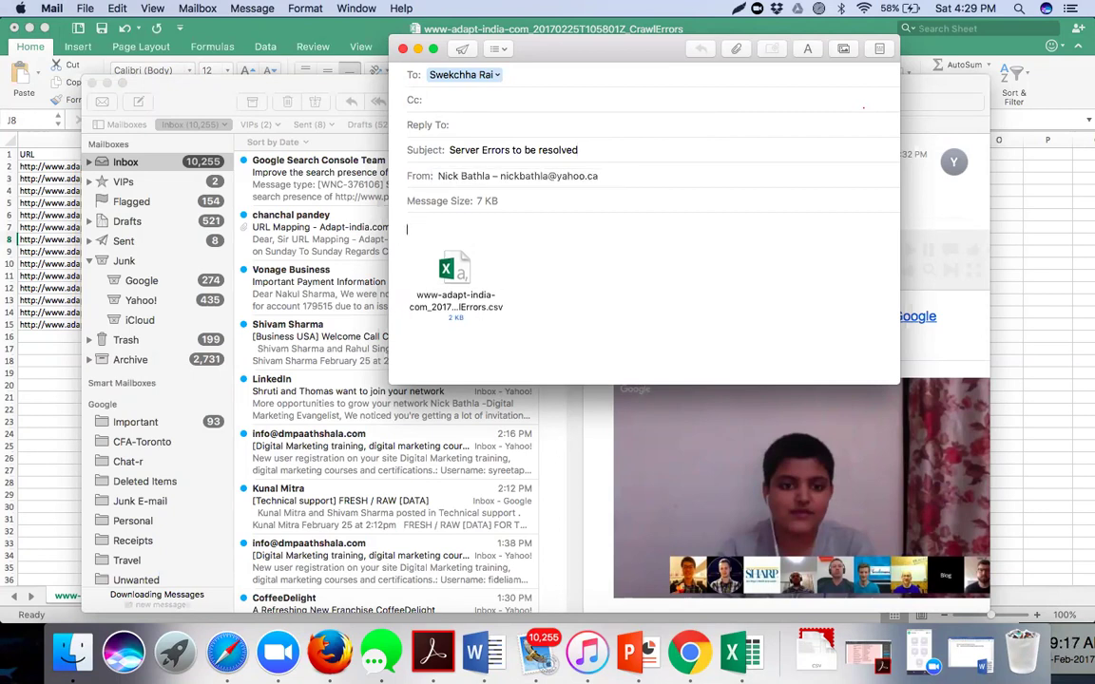
pyautogui.write('Hi Swekchha,')
pyautogui.press('Return')
pyautogui.press('Return')
pyautogui.write('Please find enclosed list of U')
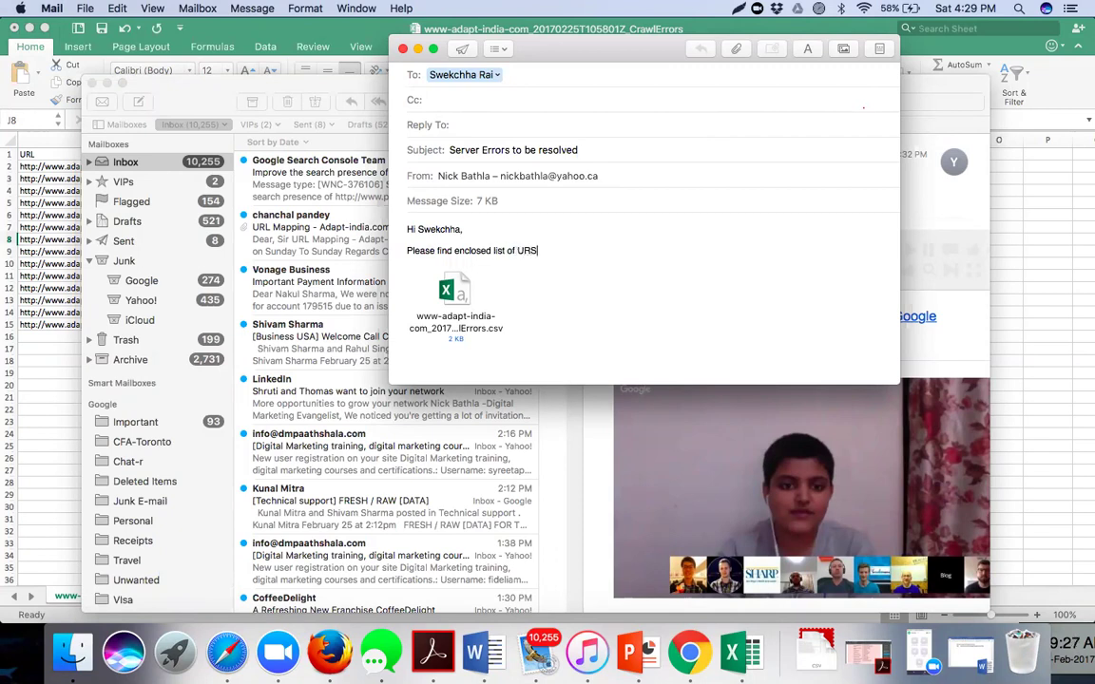
pyautogui.write('RLs where there are server errors, Requesting you to kindly get them rec')
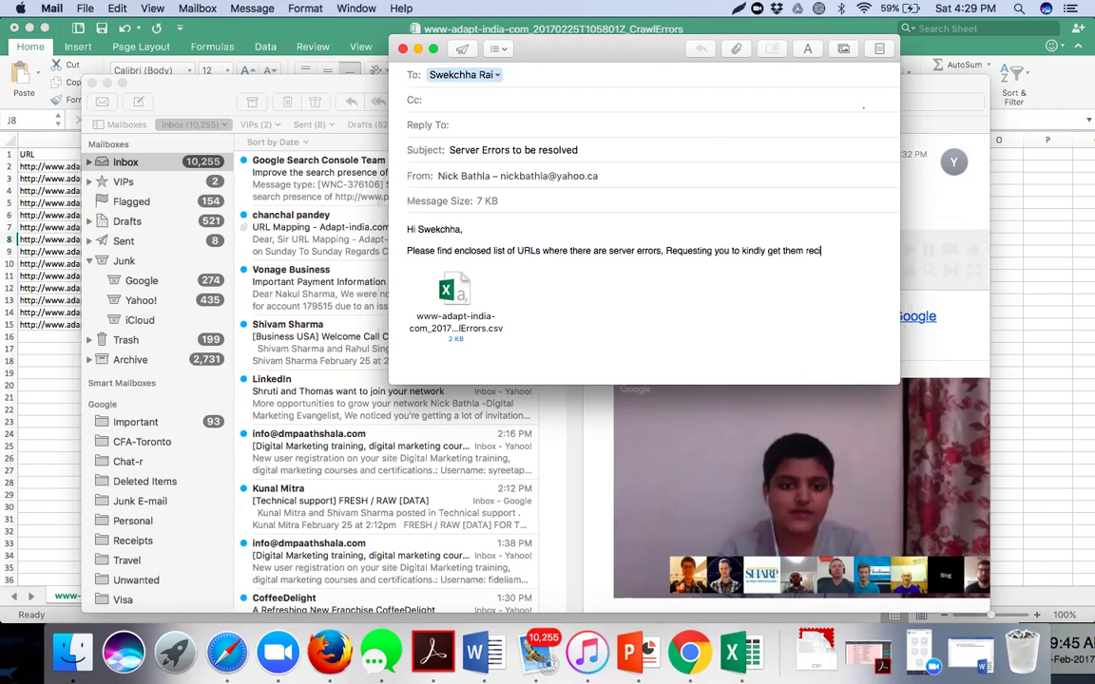
pyautogui.write('tified.')
pyautogui.press('Return')
pyautogui.press('Return')
pyautogui.write('Regards,')
pyautogui.press('Return')
pyautogui.write('Nick')
# - Copy in a second colleague, keep the current sending account, and send the email
pyautogui.click(457, 100)
pyautogui.write('ashsi')
pyautogui.press('BackSpace')
pyautogui.write('ish')
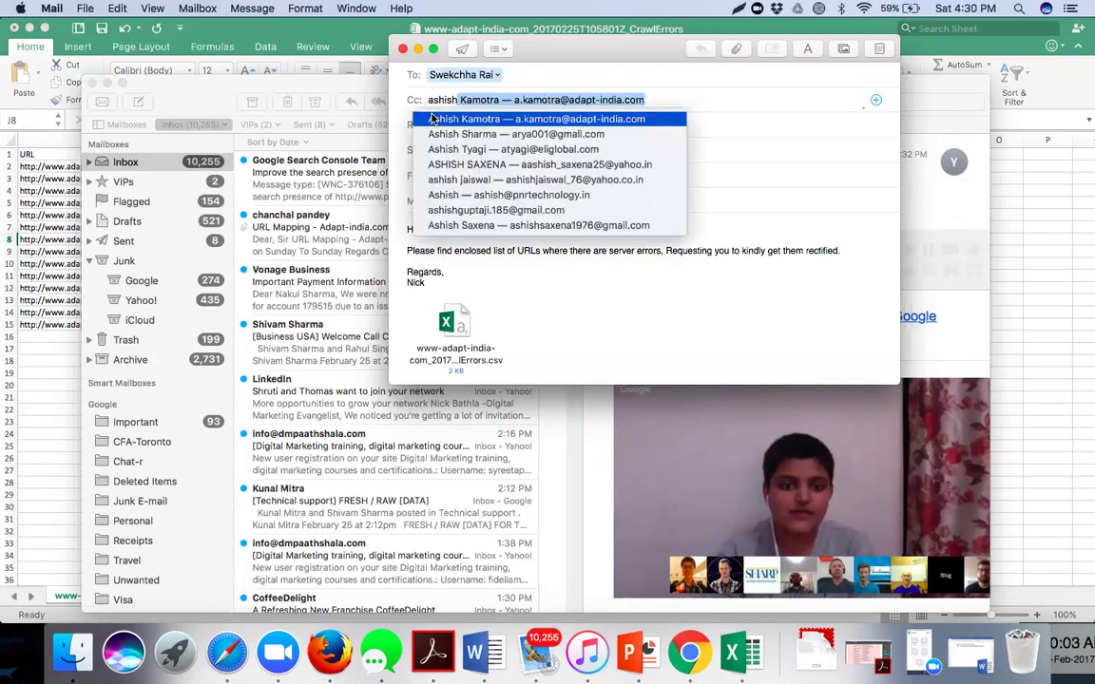
pyautogui.click(397, 105)
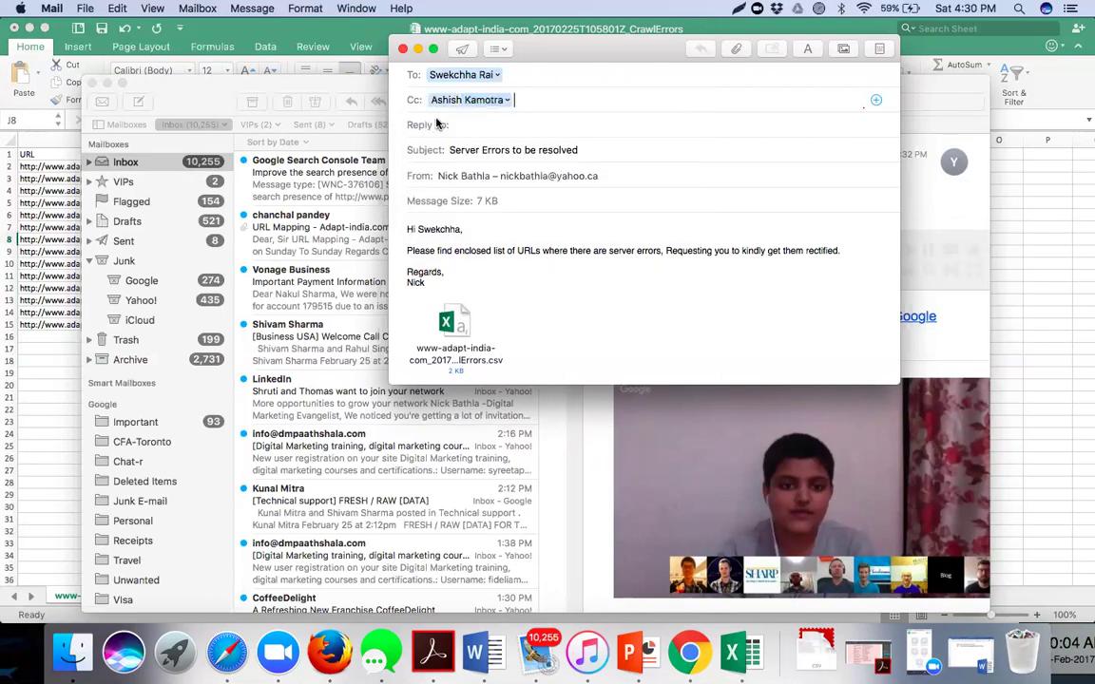
pyautogui.click(637, 251)
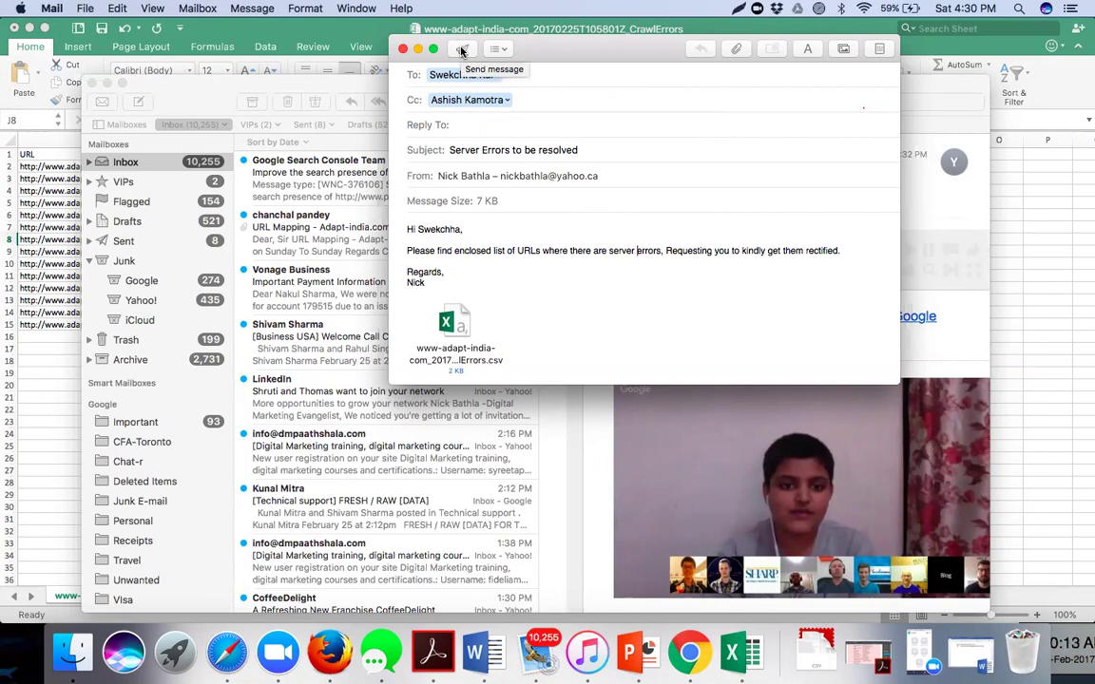
pyautogui.click(450, 177)
pyautogui.click(503, 178)
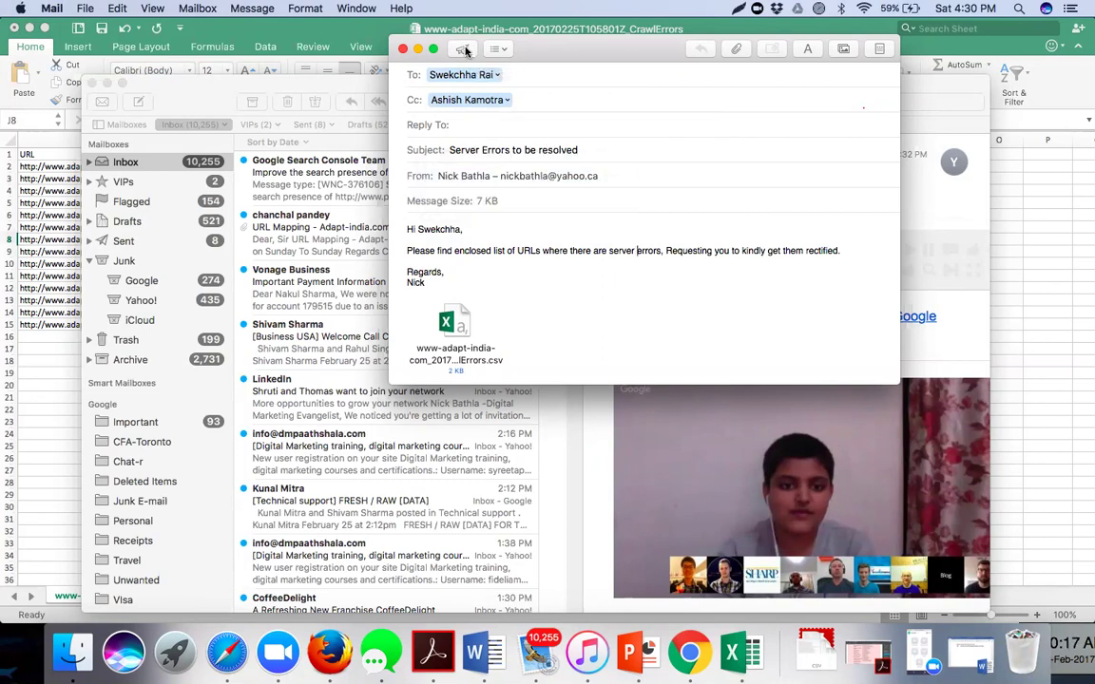
pyautogui.click(463, 48)
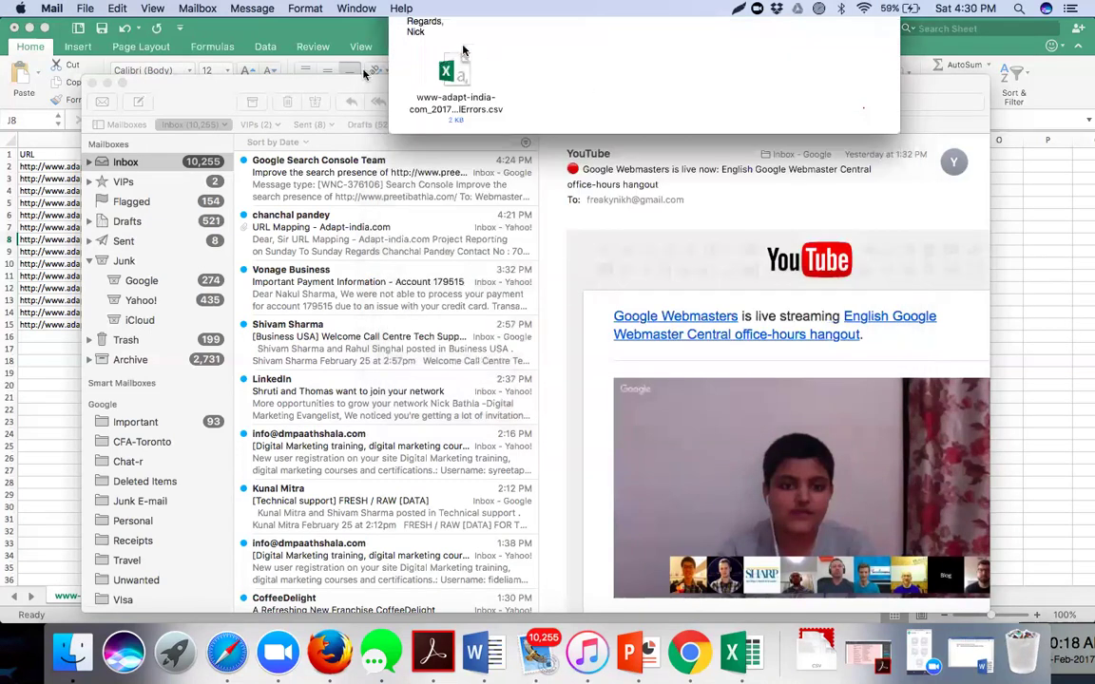
pyautogui.click(107, 83)
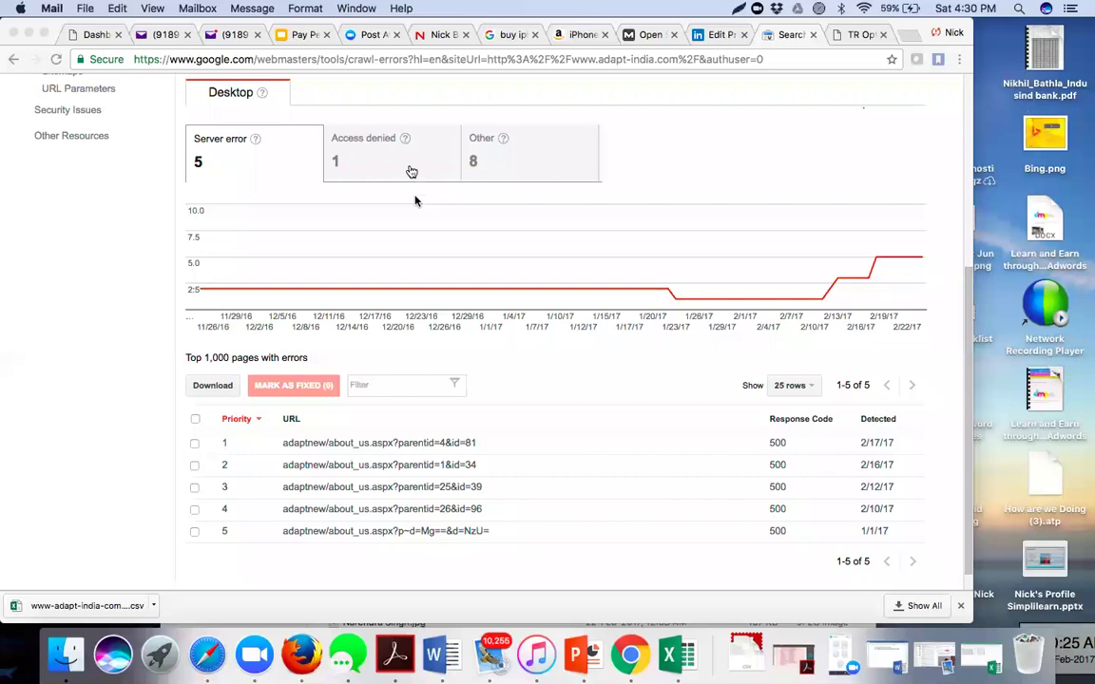
# - Check the Access denied and Other URL error lists for adapt-india.com, then go back to Dashboard
pyautogui.click(409, 170)
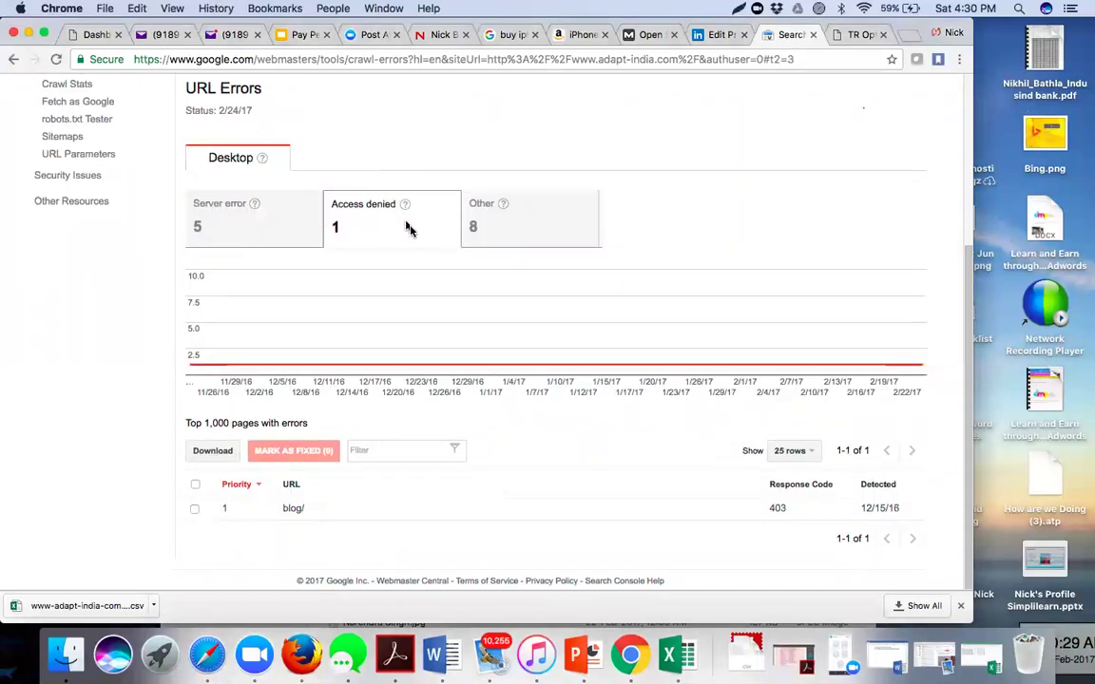
pyautogui.click(509, 237)
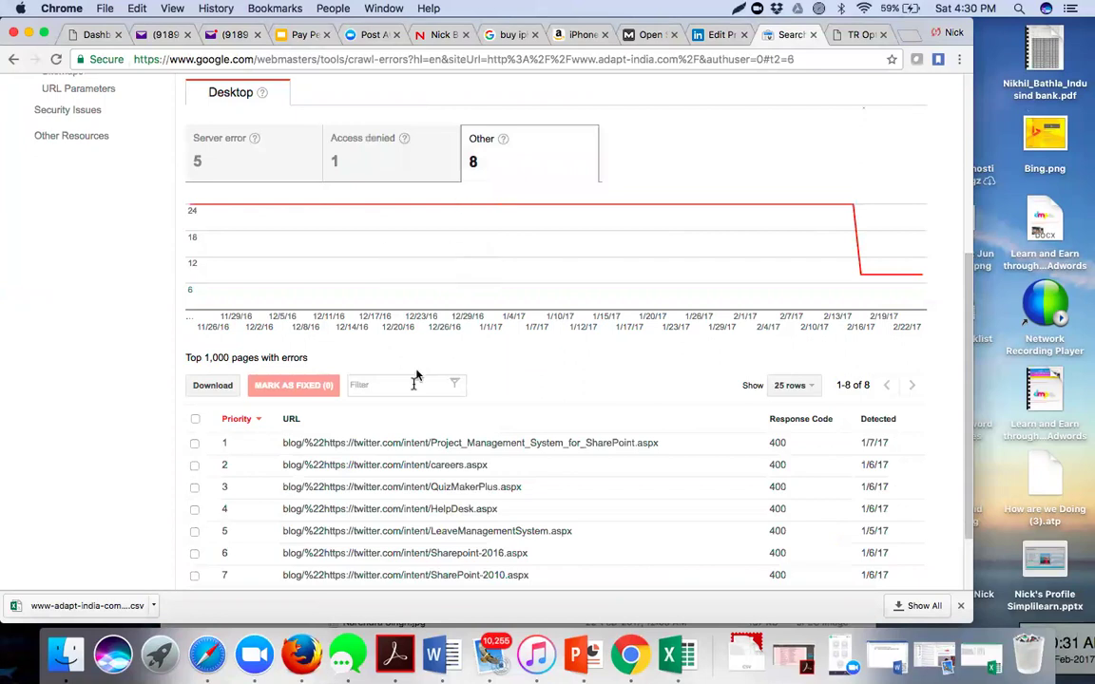
pyautogui.scroll(-3, 416, 379)
pyautogui.scroll(5, 413, 384)
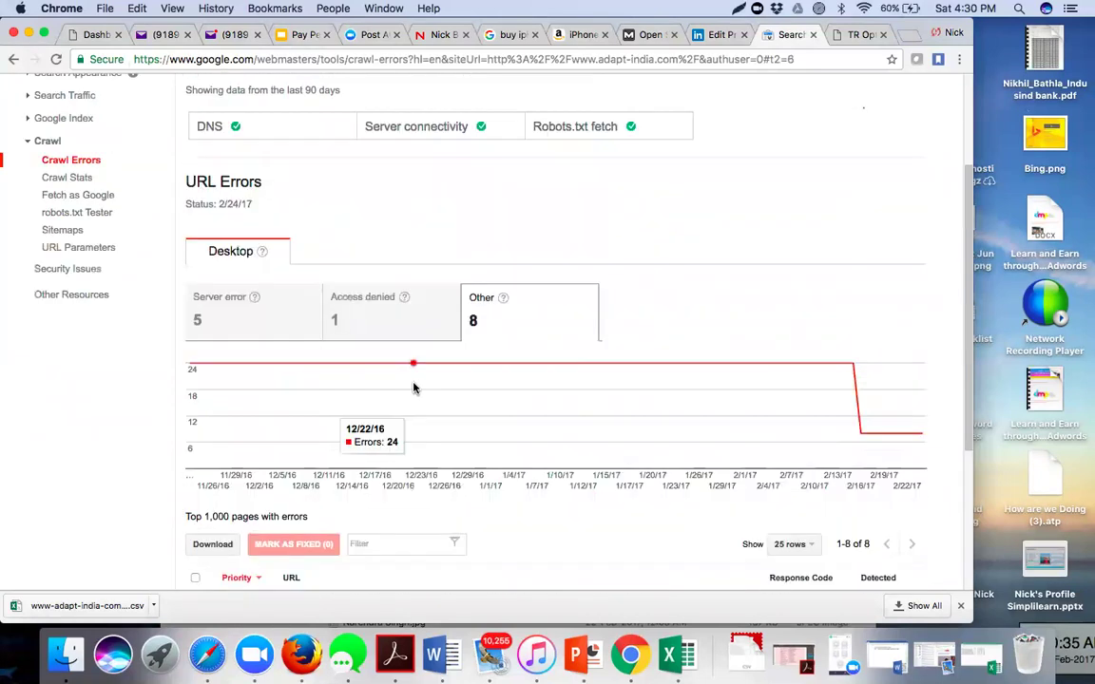
pyautogui.scroll(3, 415, 385)
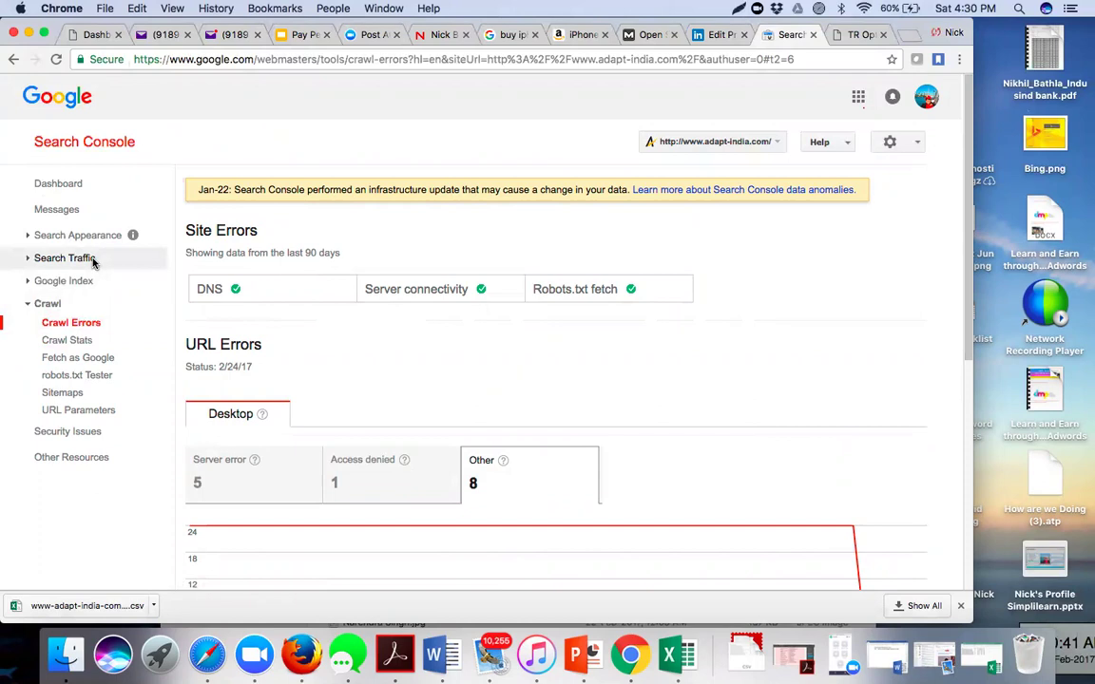
pyautogui.click(84, 193)
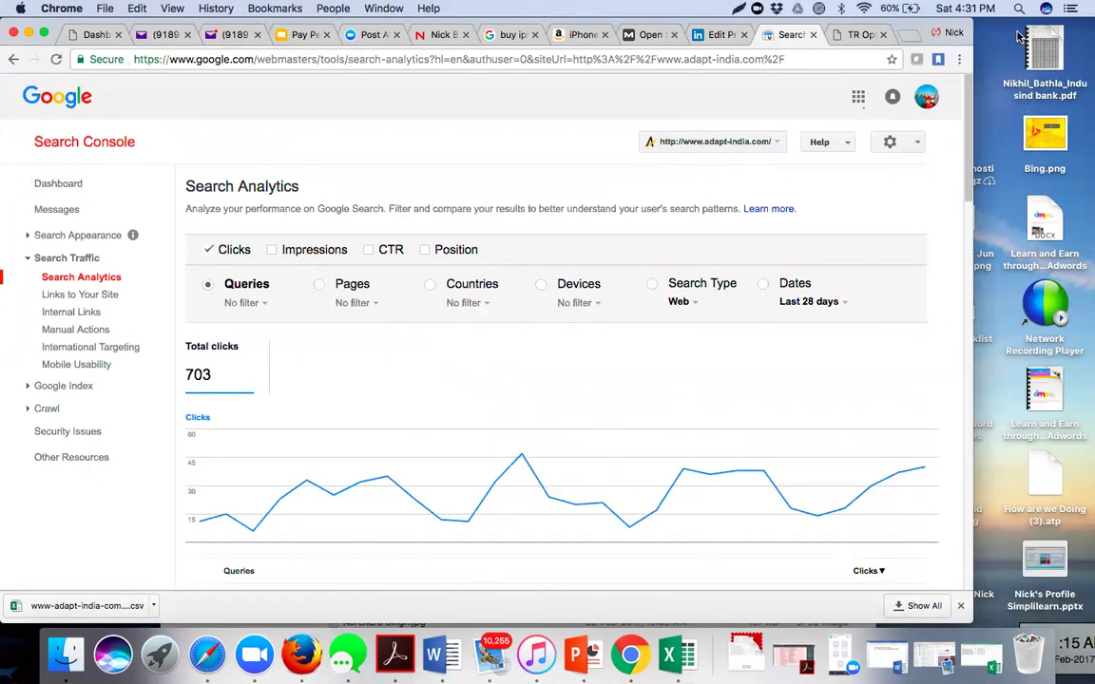
# - Apply a custom Search Analytics date range from November 25, 2016 to February 22, 2017
pyautogui.click(817, 306)
pyautogui.moveTo(803, 326)
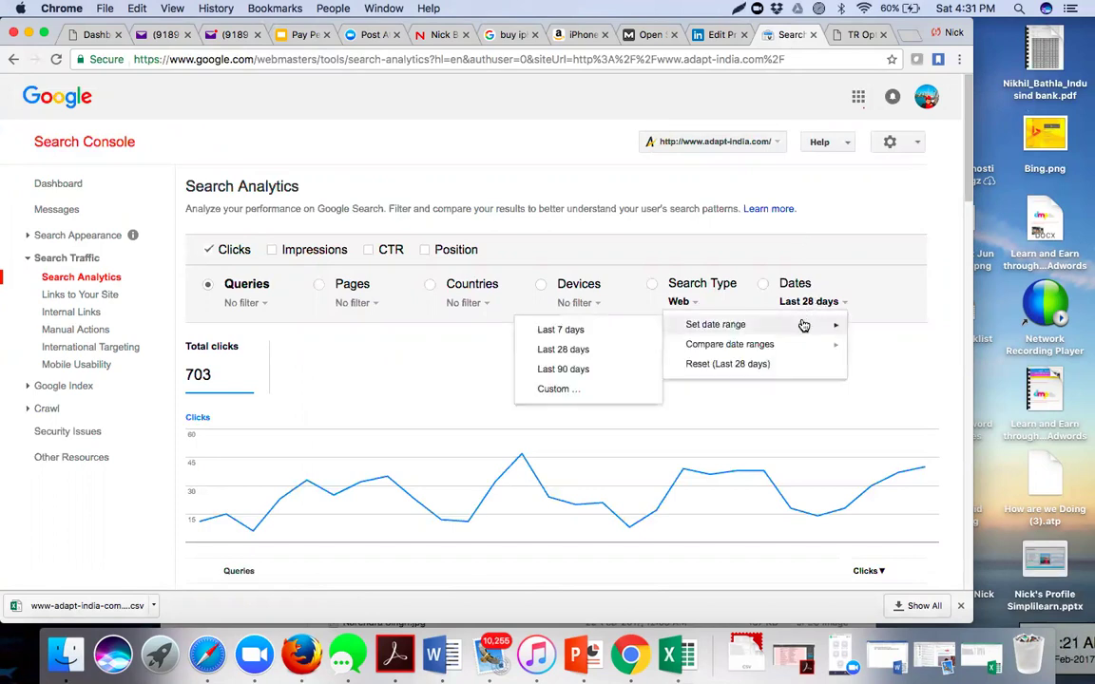
pyautogui.click(591, 390)
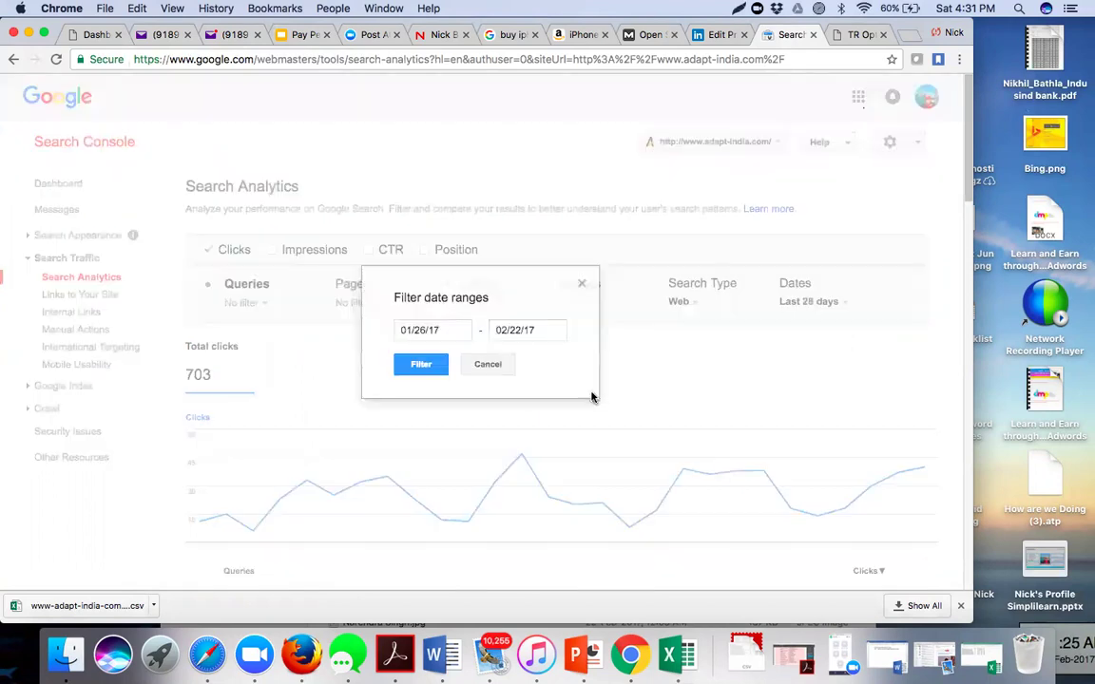
pyautogui.click(435, 330)
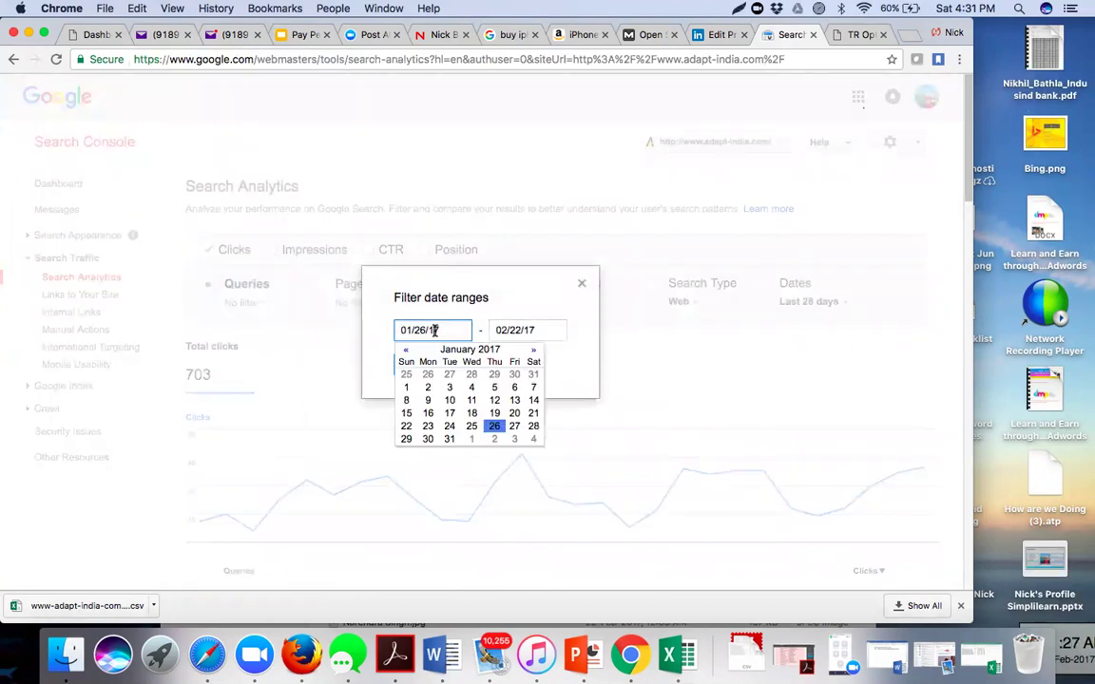
pyautogui.click(406, 349)
pyautogui.click(405, 349)
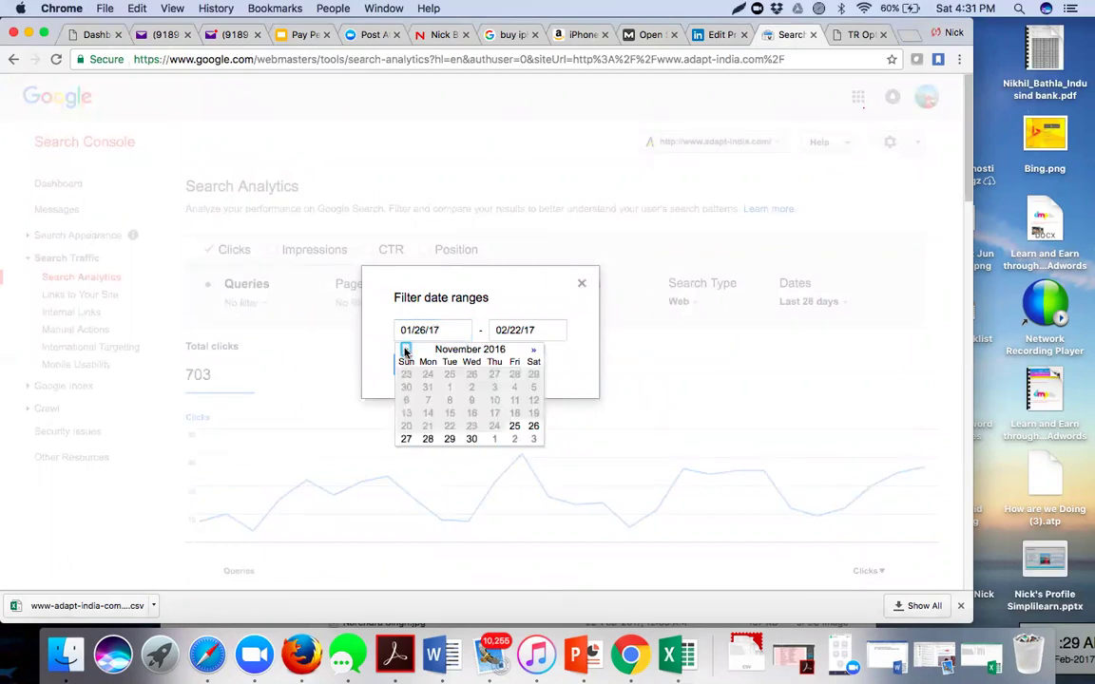
pyautogui.click(406, 350)
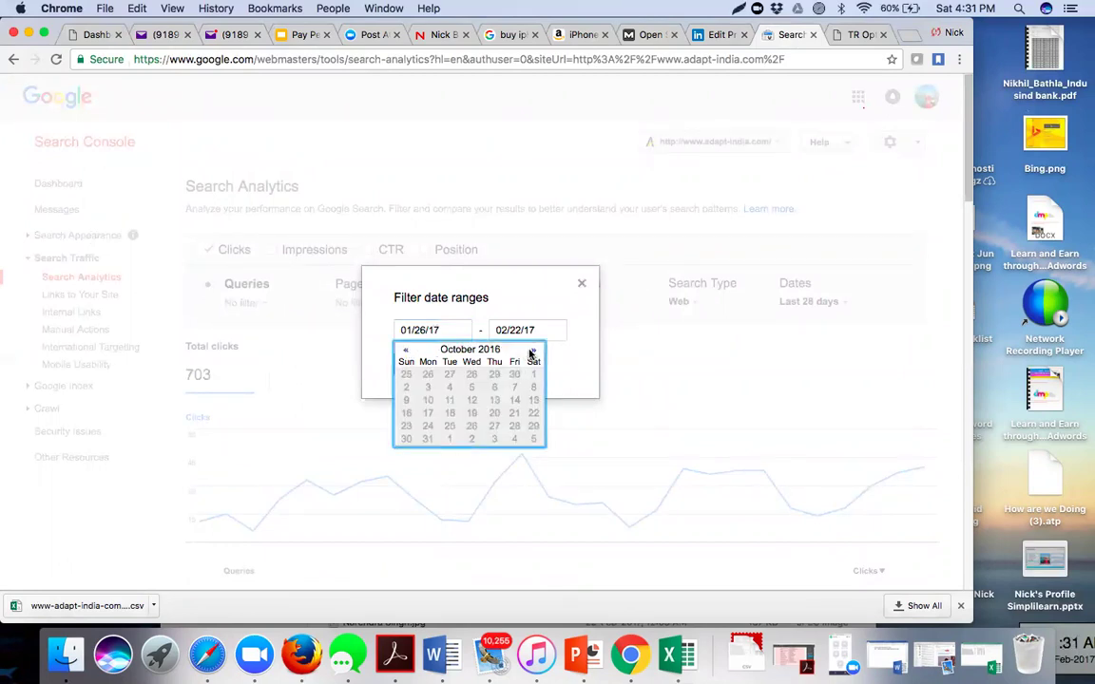
pyautogui.click(533, 350)
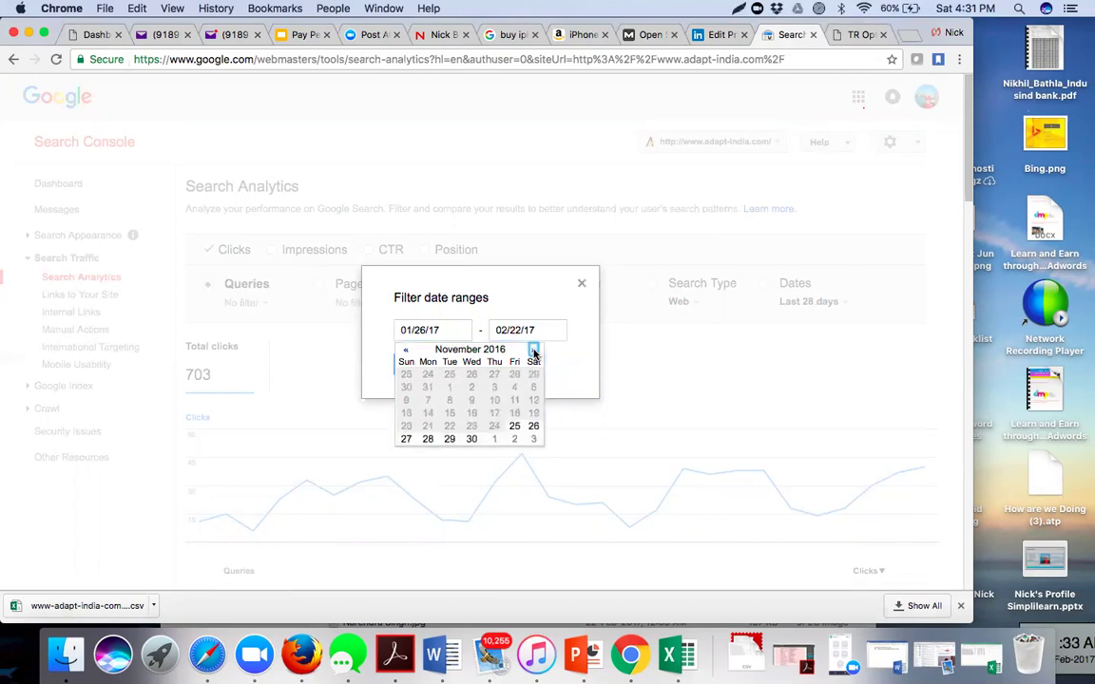
pyautogui.click(516, 427)
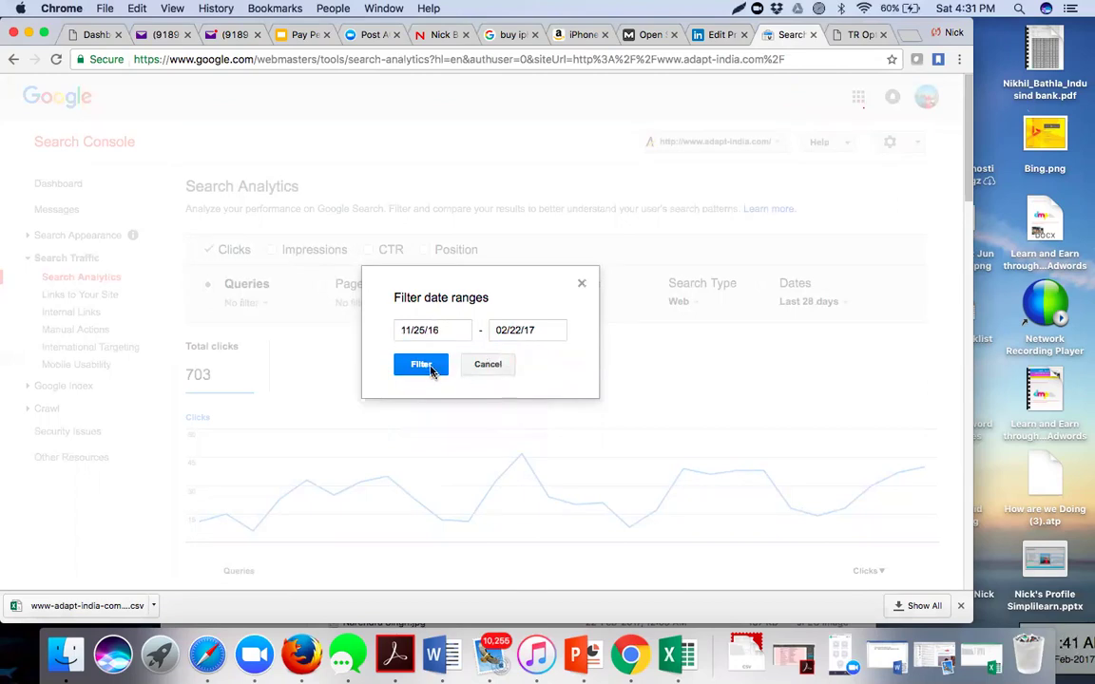
pyautogui.click(421, 365)
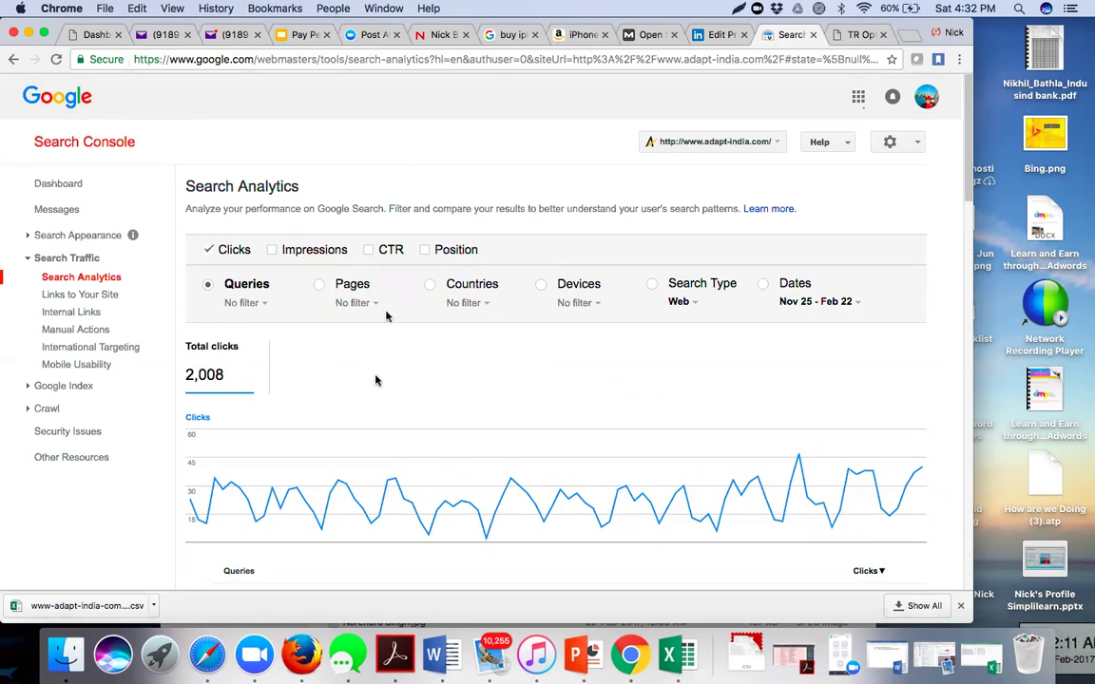
pyautogui.scroll(-2, 373, 408)
pyautogui.scroll(-2, 373, 409)
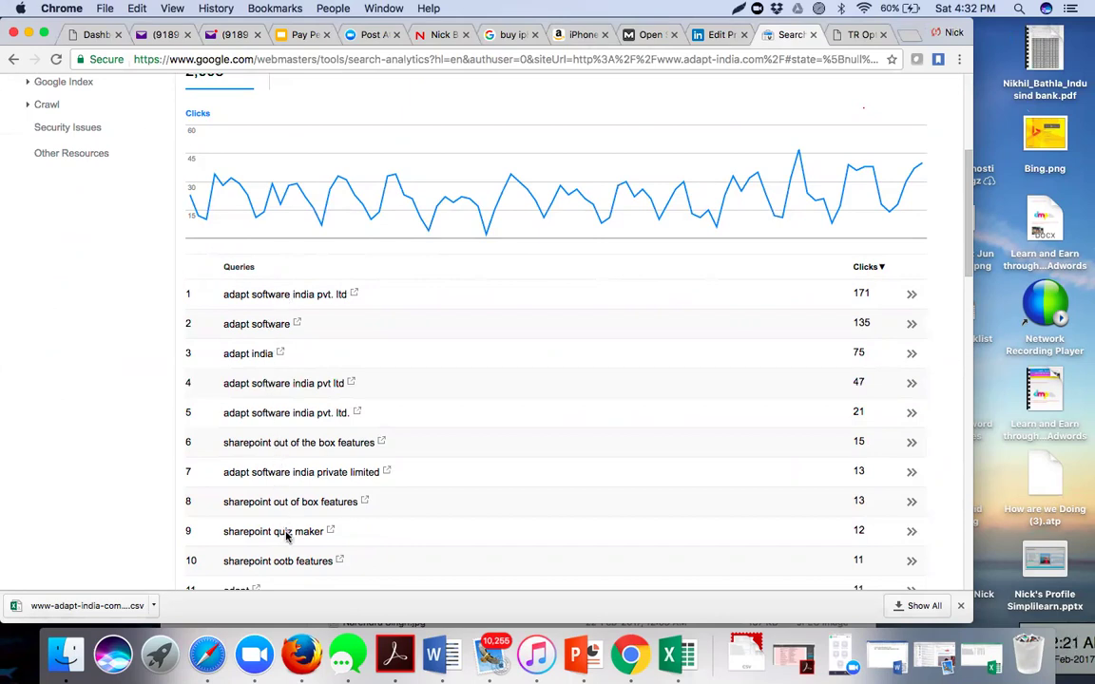
pyautogui.scroll(1, 461, 397)
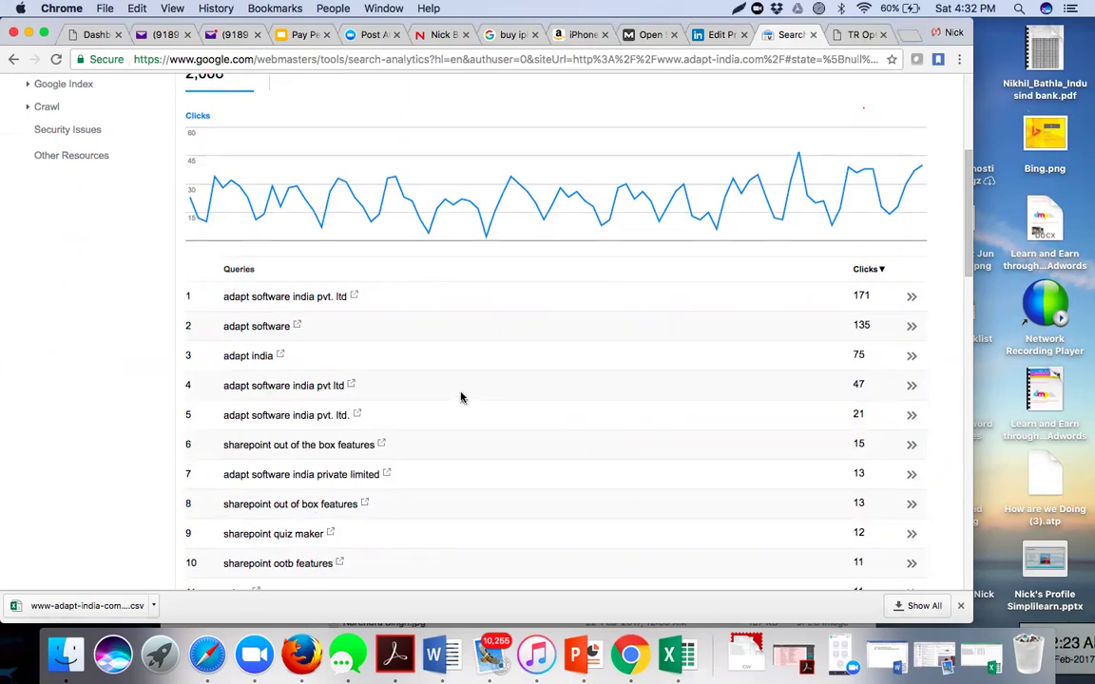
pyautogui.scroll(5, 461, 397)
pyautogui.scroll(3, 460, 397)
pyautogui.scroll(-5, 459, 396)
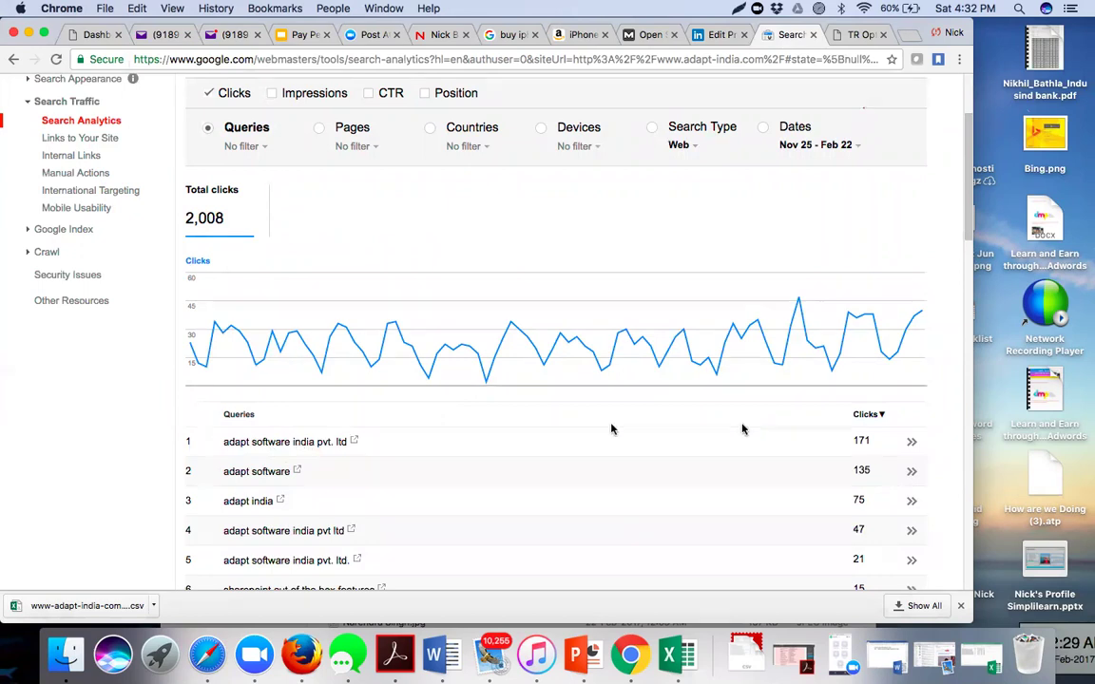
pyautogui.scroll(-1, 571, 474)
pyautogui.scroll(-5, 571, 474)
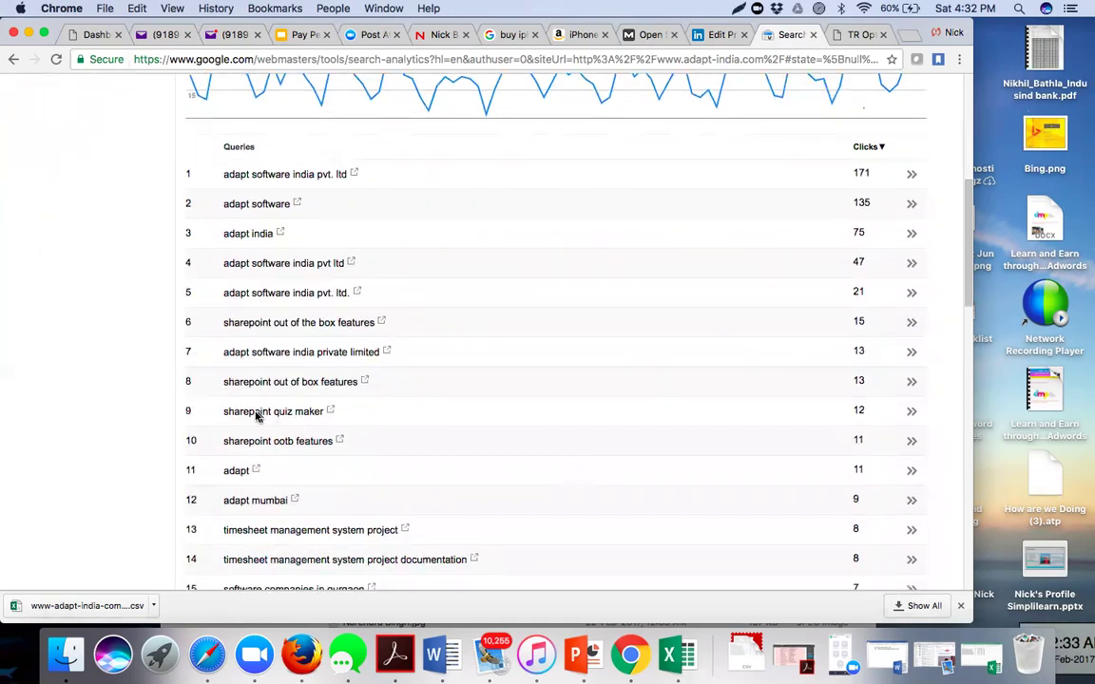
pyautogui.scroll(-6, 269, 522)
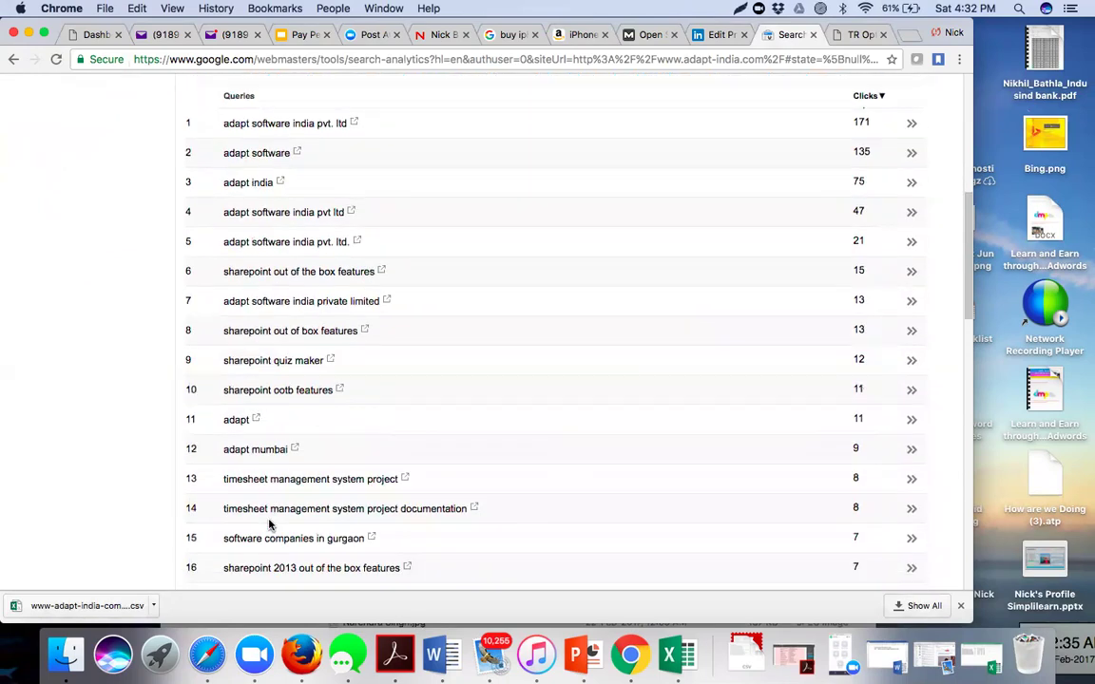
pyautogui.scroll(-11, 269, 524)
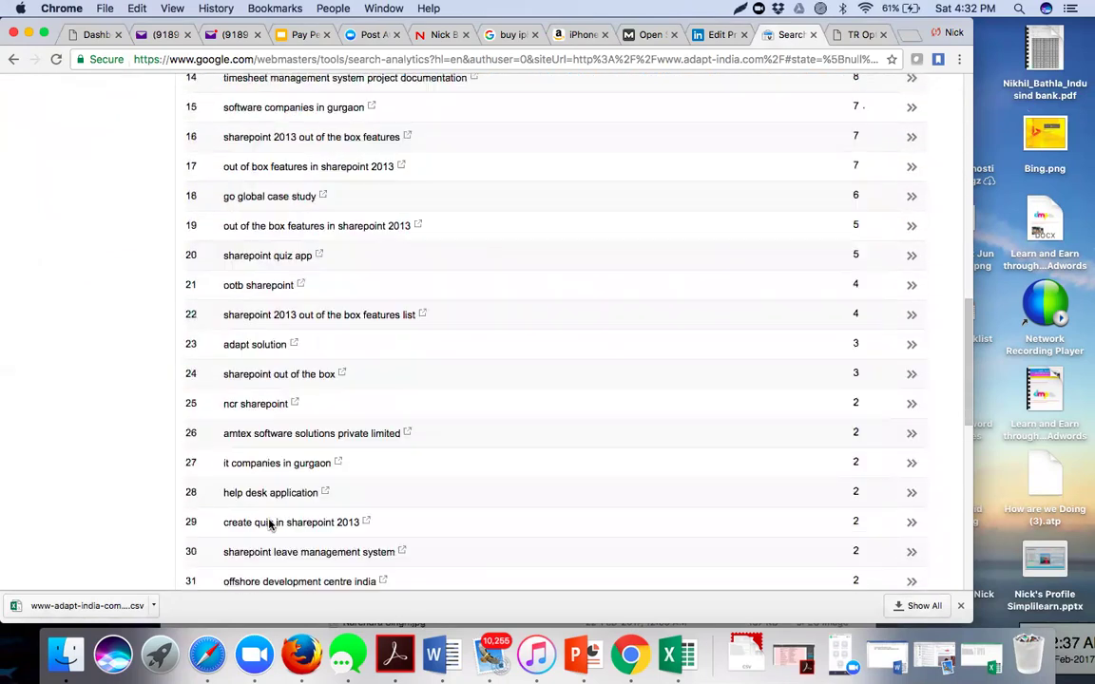
pyautogui.scroll(-5, 269, 525)
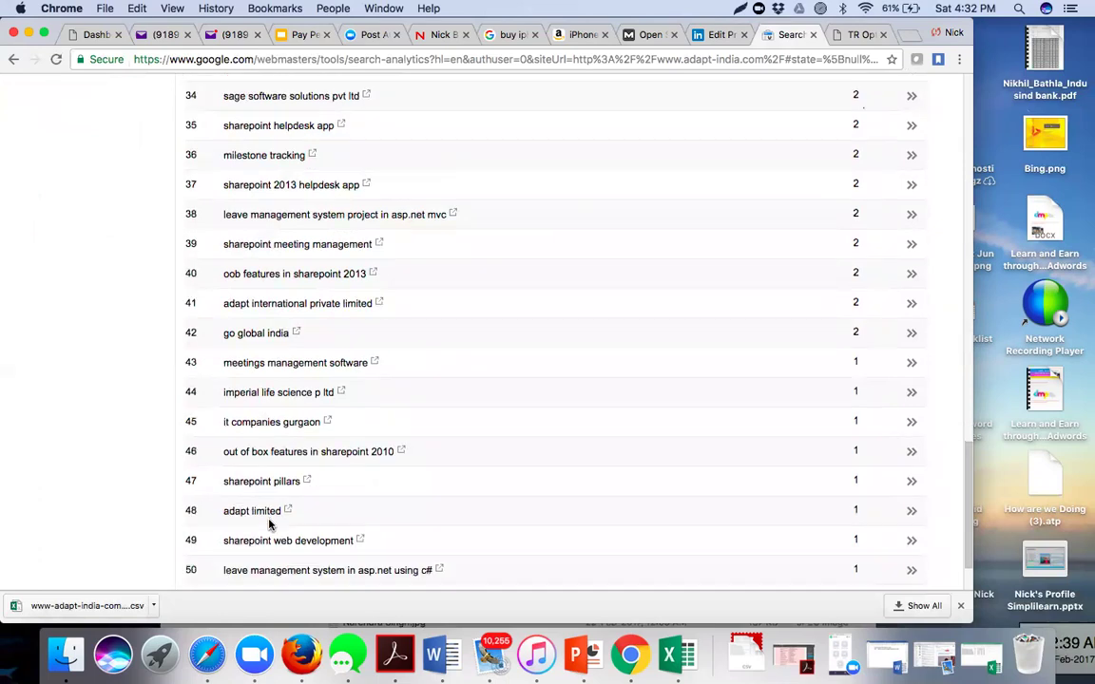
pyautogui.scroll(20, 269, 524)
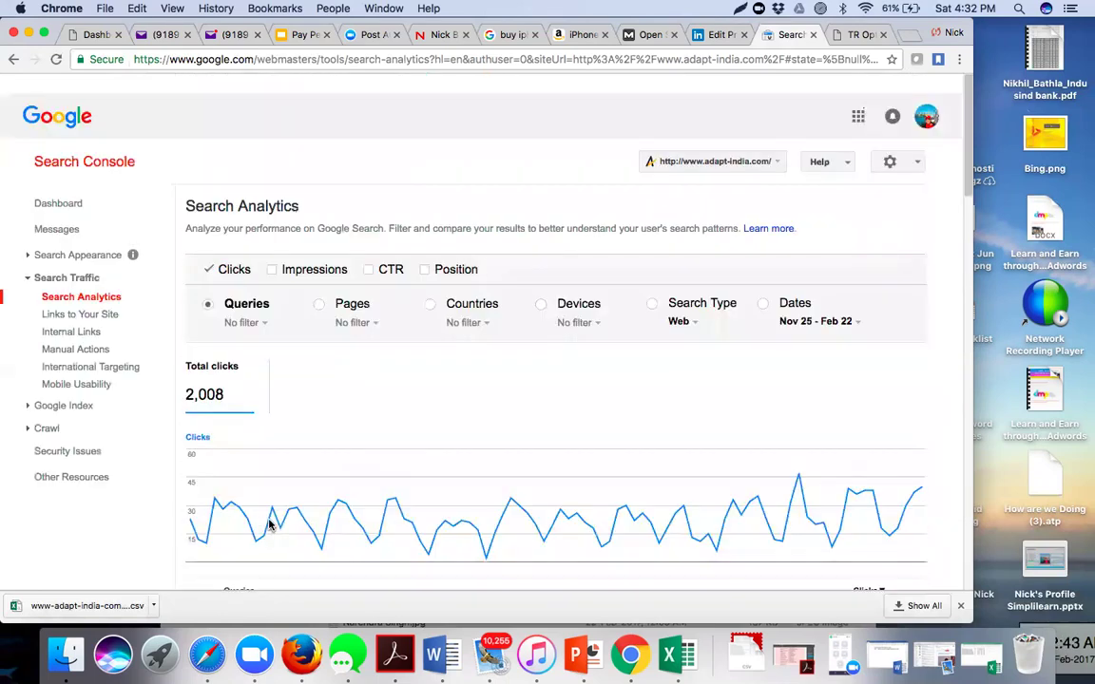
pyautogui.scroll(-3, 268, 525)
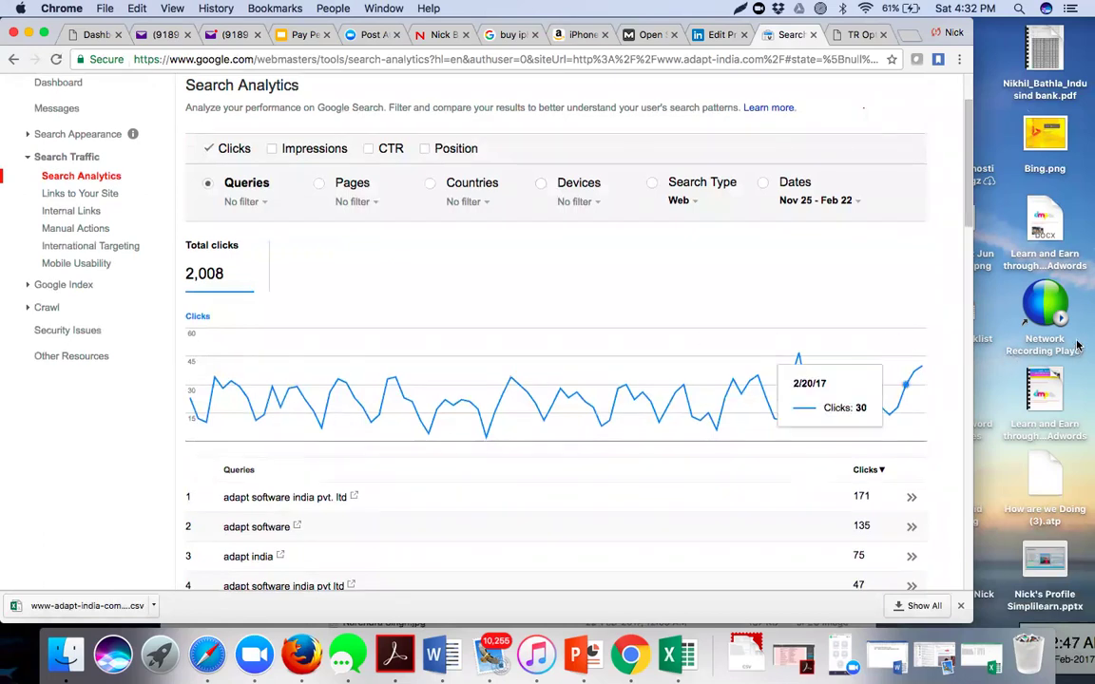
pyautogui.scroll(-15, 825, 410)
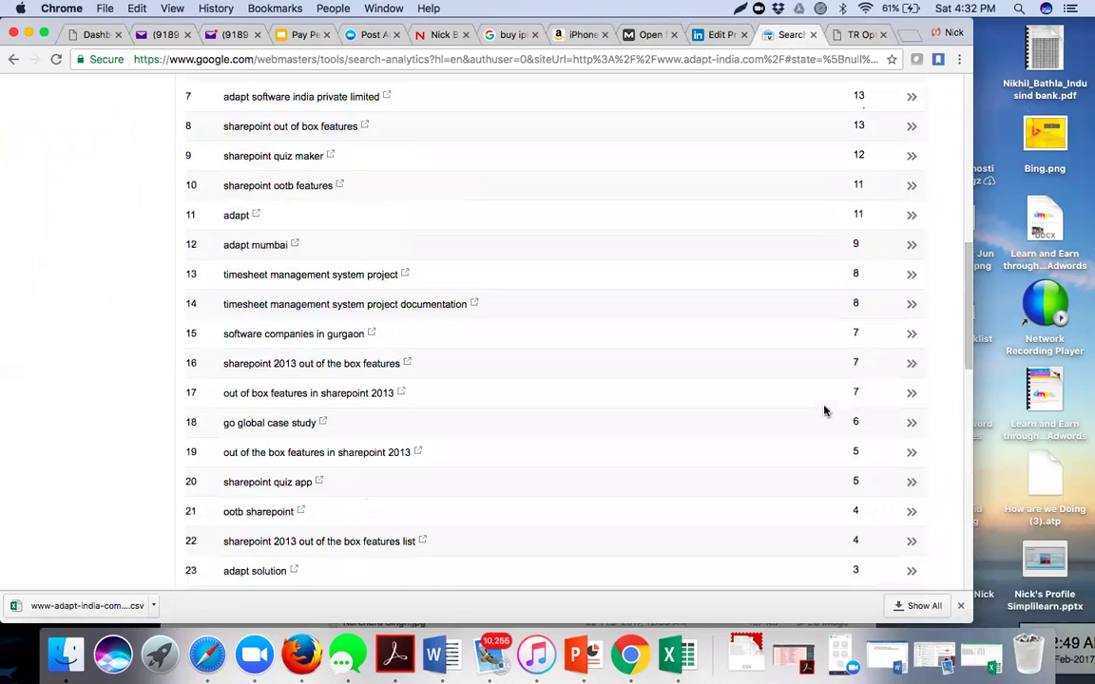
pyautogui.scroll(-3, 825, 410)
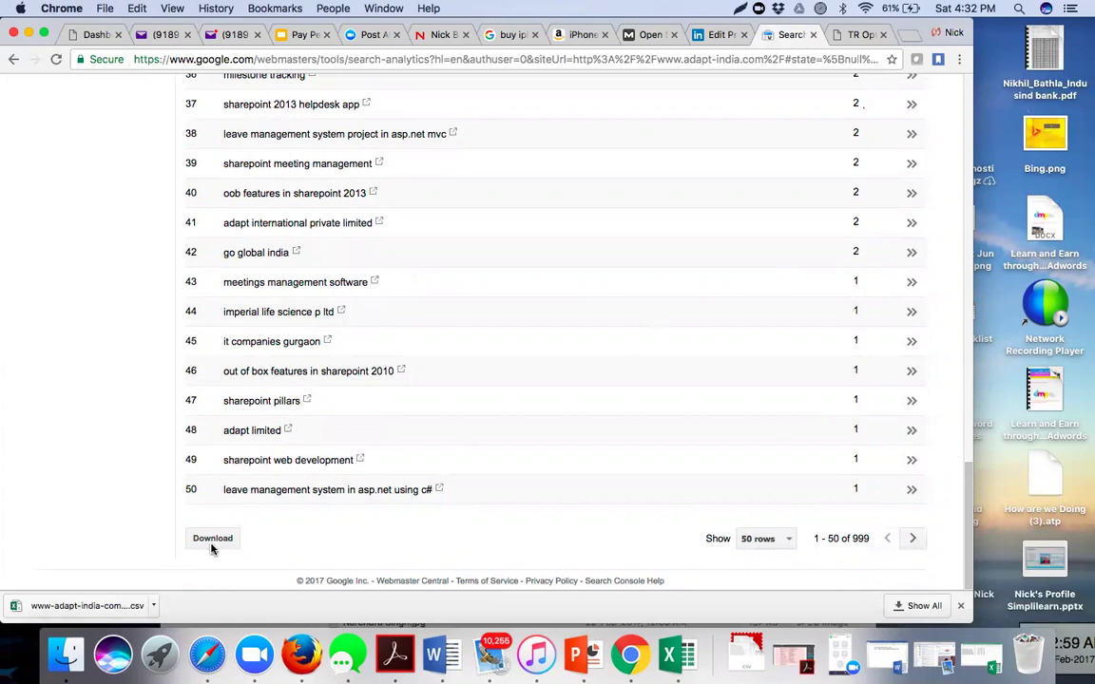
pyautogui.scroll(3, 513, 374)
pyautogui.scroll(15, 514, 377)
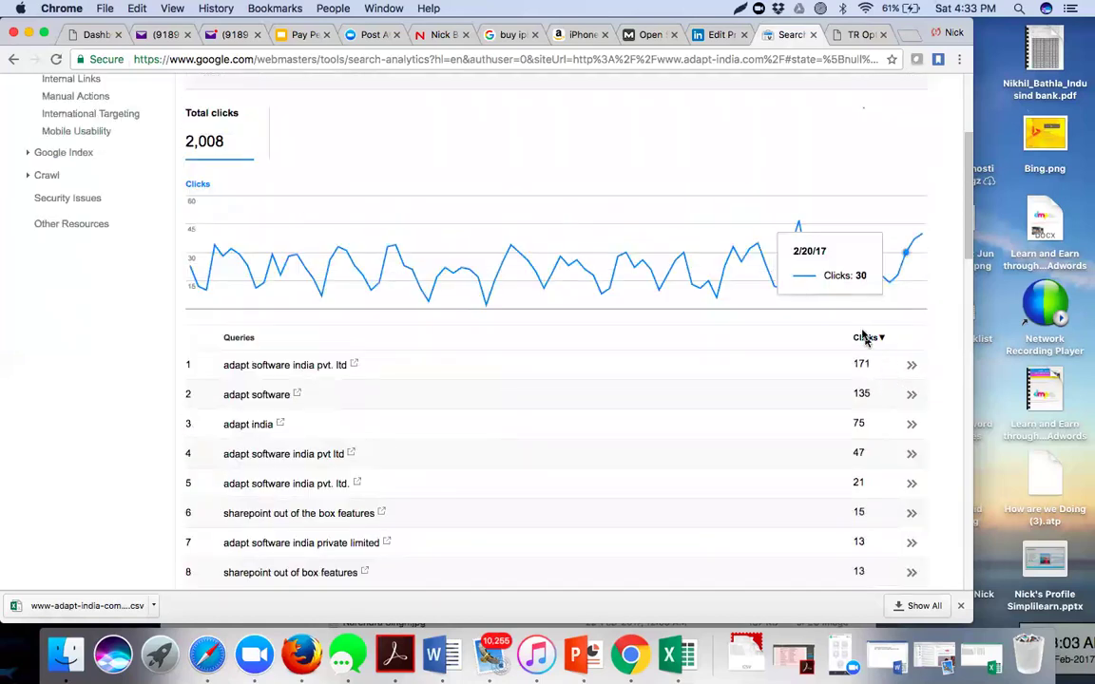
pyautogui.scroll(3, 464, 164)
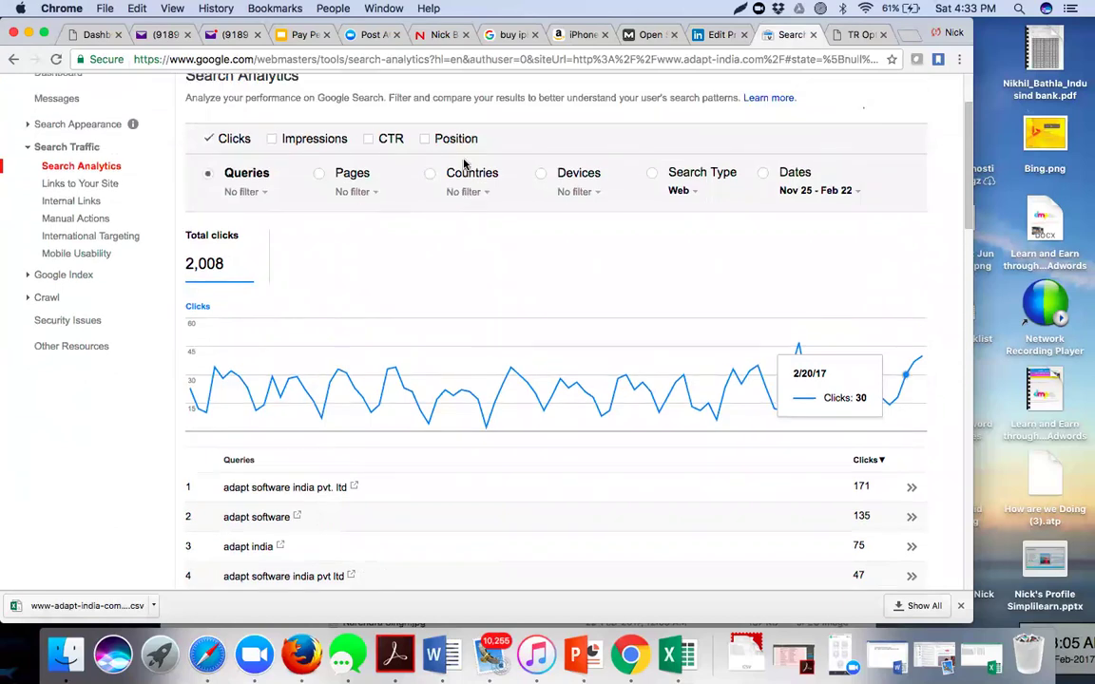
# - Break the adapt-india.com report down by Pages, export it as CSV, and open the download
pyautogui.click(320, 177)
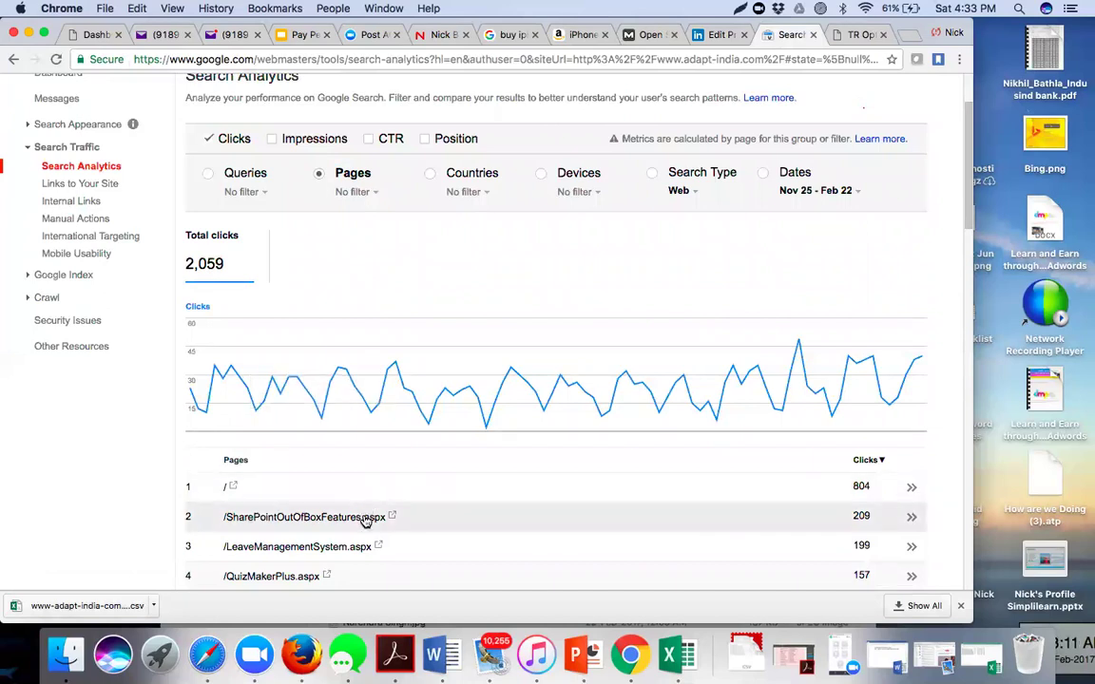
pyautogui.scroll(-5, 365, 522)
pyautogui.scroll(-10, 365, 522)
pyautogui.scroll(-13, 365, 522)
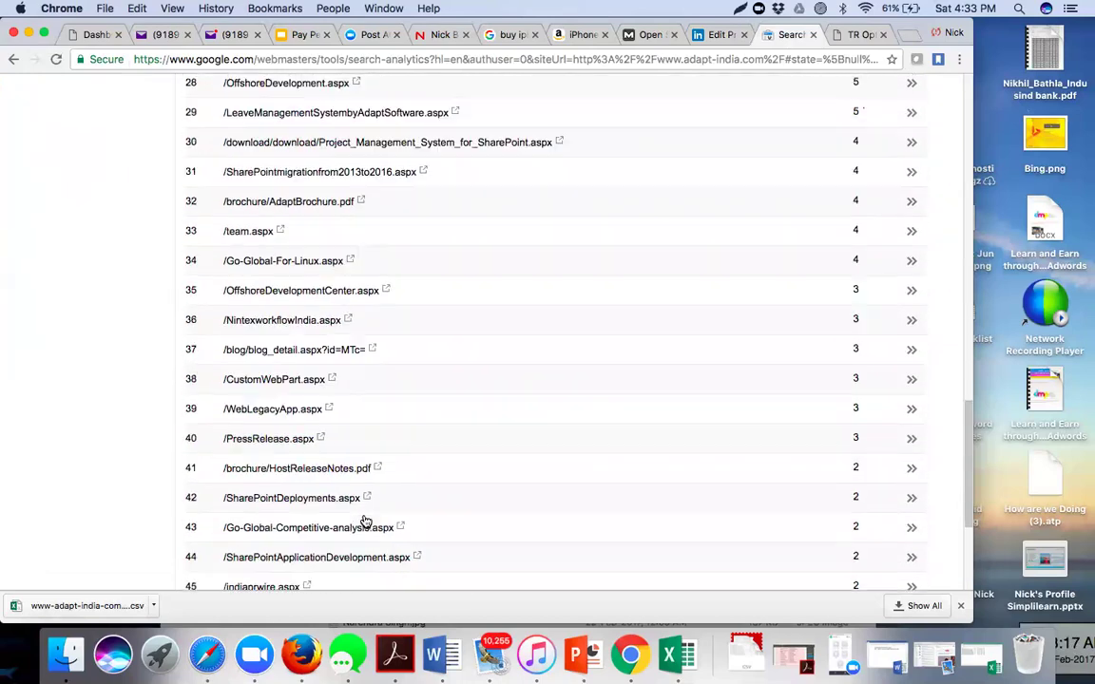
pyautogui.scroll(-6, 365, 522)
pyautogui.scroll(9, 365, 522)
pyautogui.scroll(-8, 365, 522)
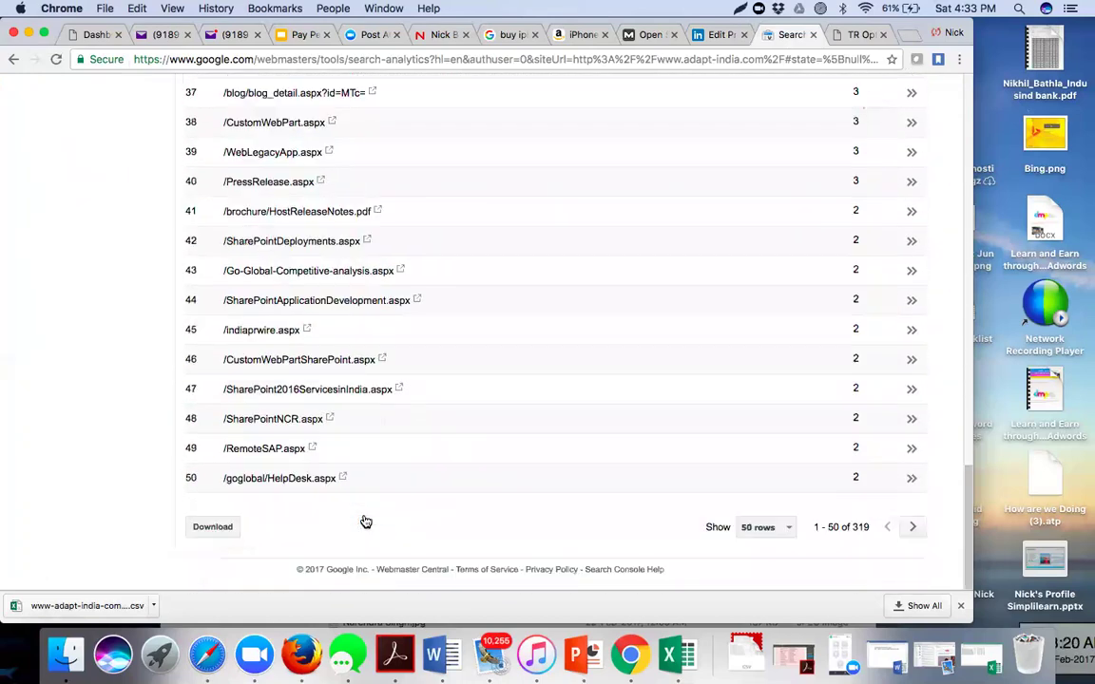
pyautogui.click(211, 539)
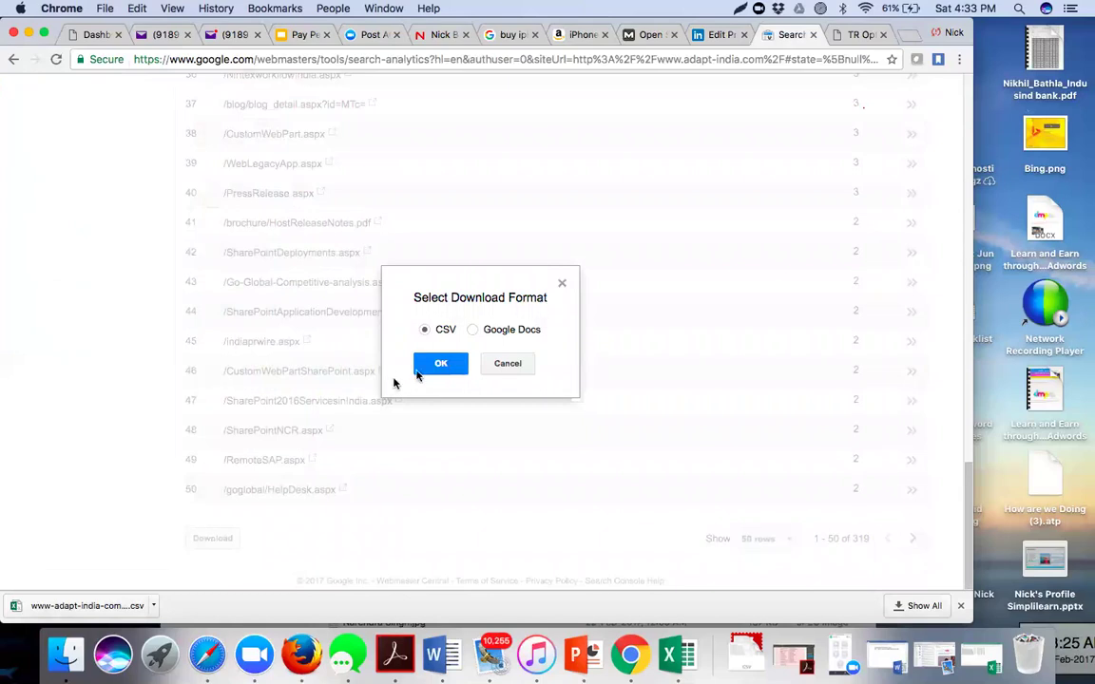
pyautogui.click(439, 364)
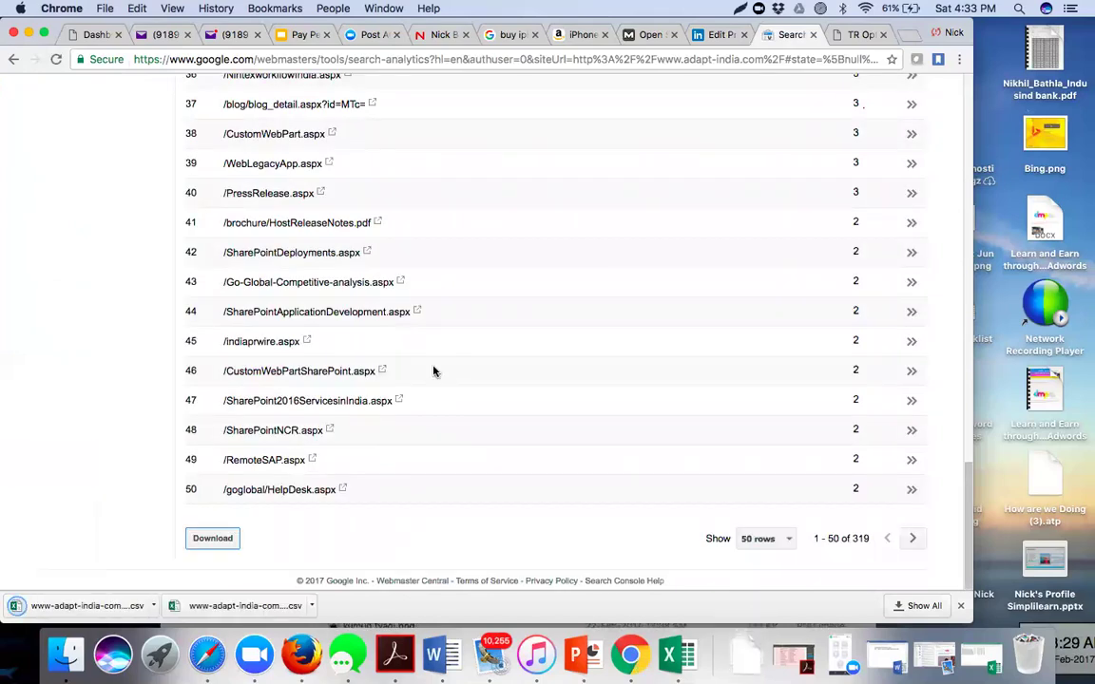
pyautogui.click(86, 606)
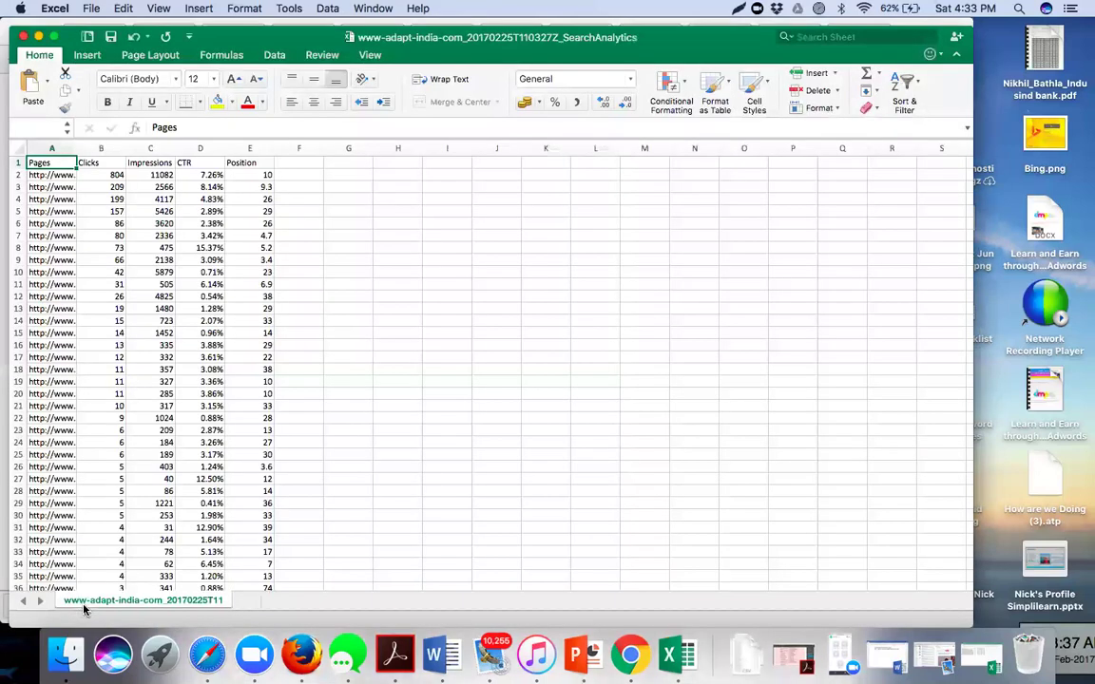
# - Widen columns A, B and C so the page URLs and Impressions values are readable
pyautogui.scroll(-20, 143, 471)
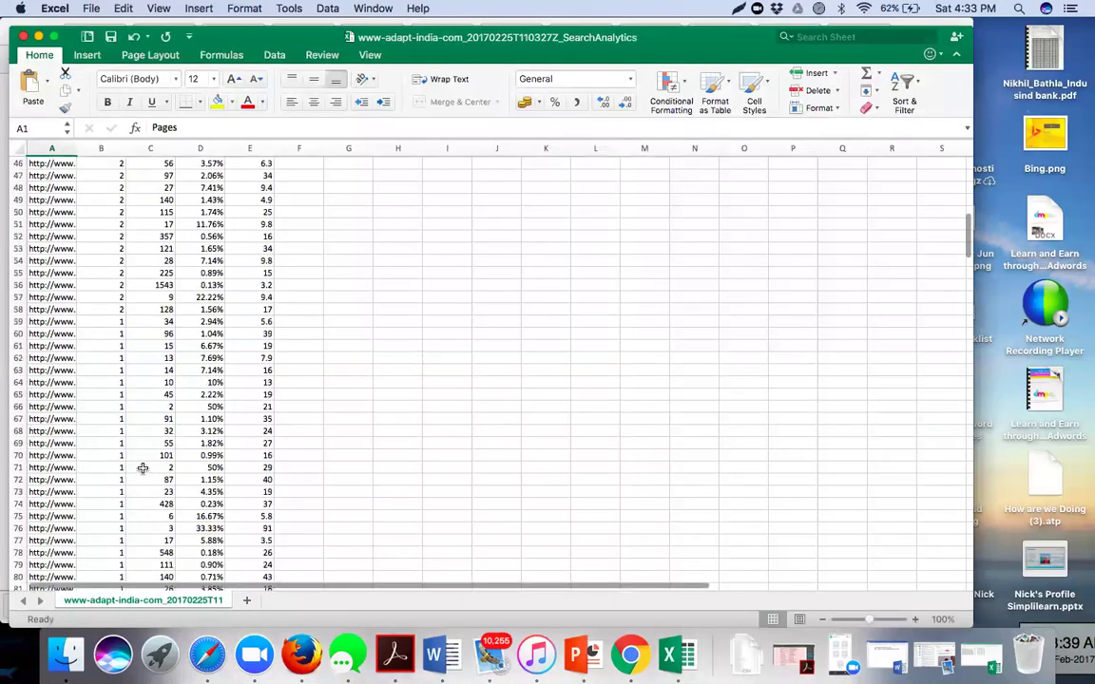
pyautogui.scroll(-20, 143, 468)
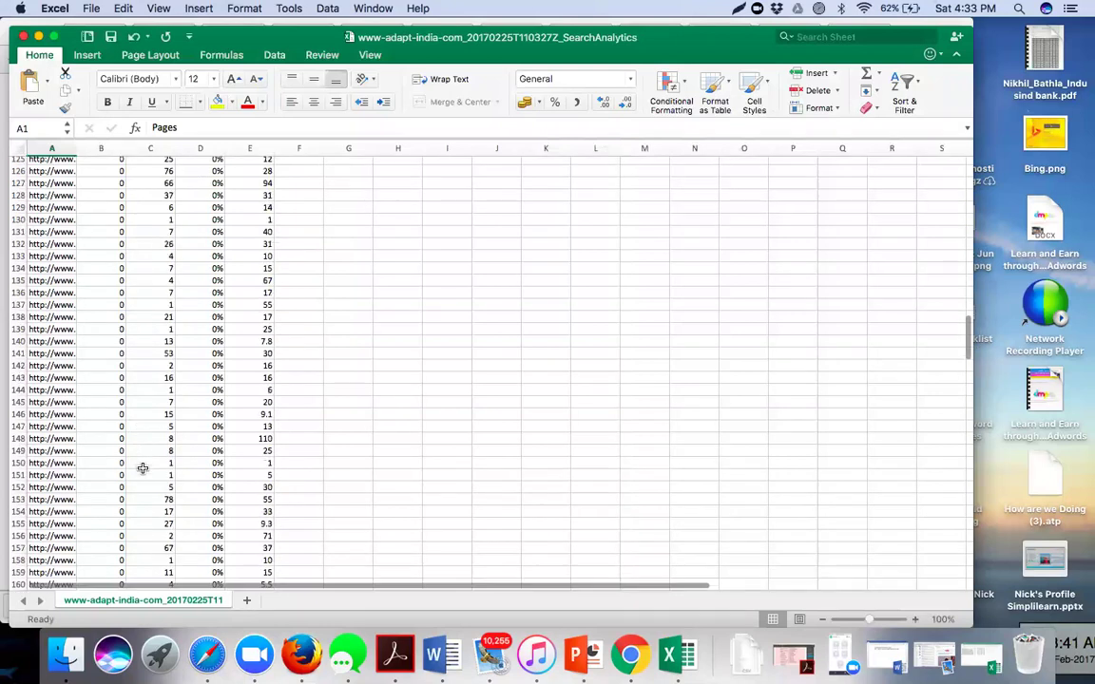
pyautogui.scroll(20, 143, 468)
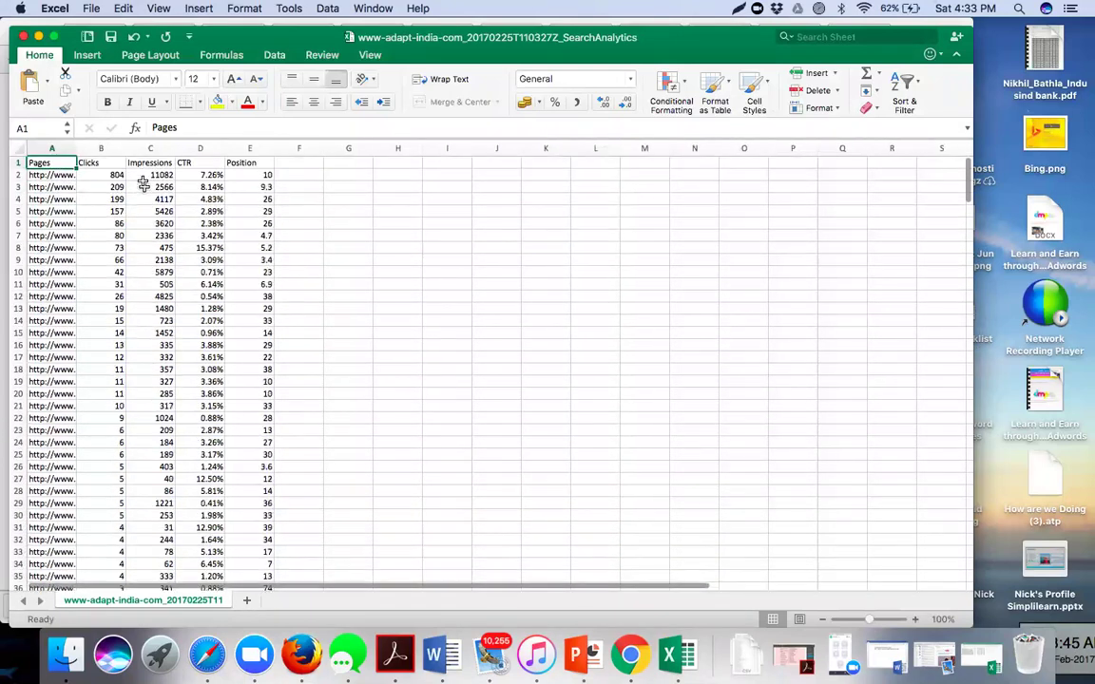
pyautogui.moveTo(123, 149); pyautogui.dragTo(220, 148)
pyautogui.moveTo(73, 145); pyautogui.dragTo(303, 148)
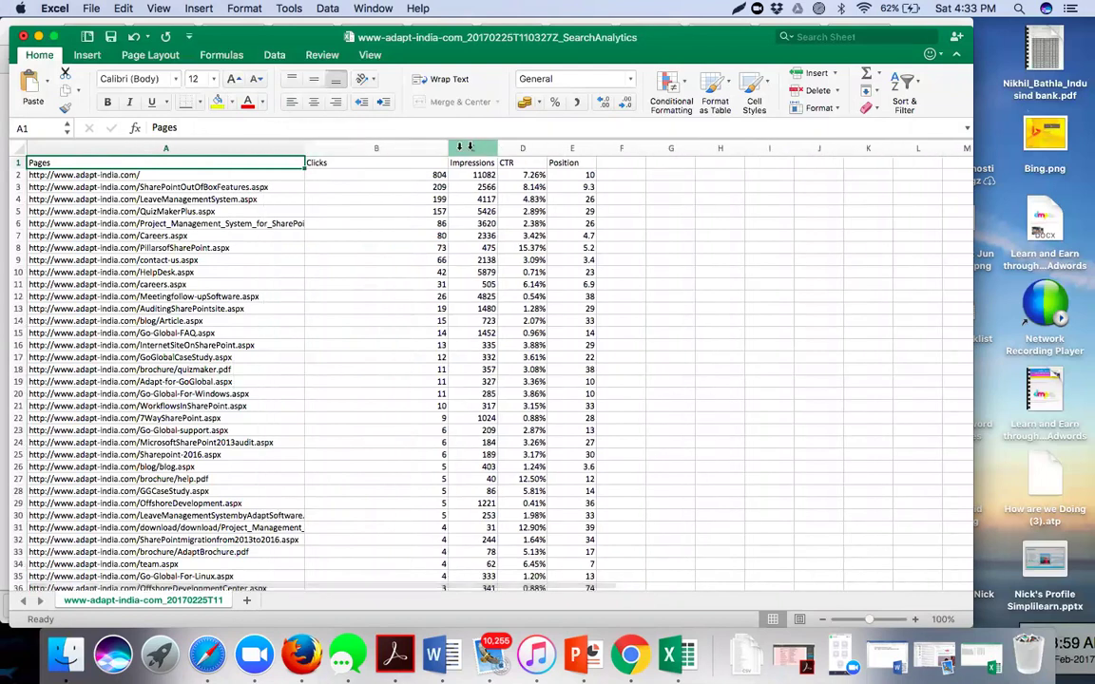
pyautogui.moveTo(496, 145); pyautogui.dragTo(530, 144)
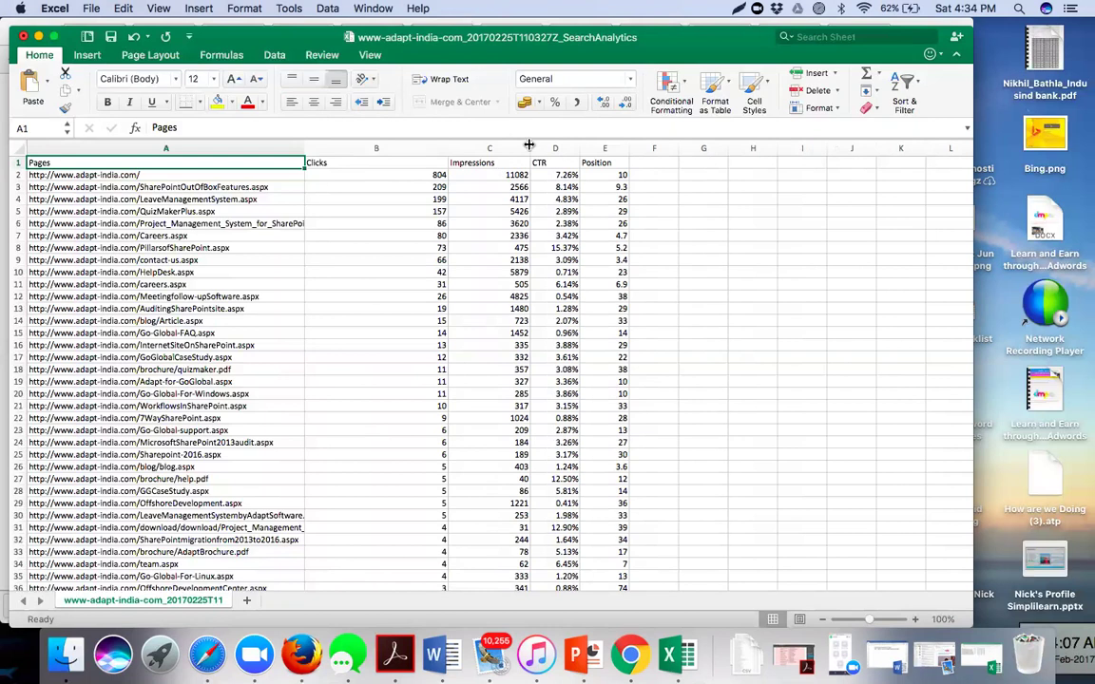
# - Inspect the sheet, selecting row 105 (first zero-click page) and the 213 impressions in C176
pyautogui.scroll(-5, 330, 395)
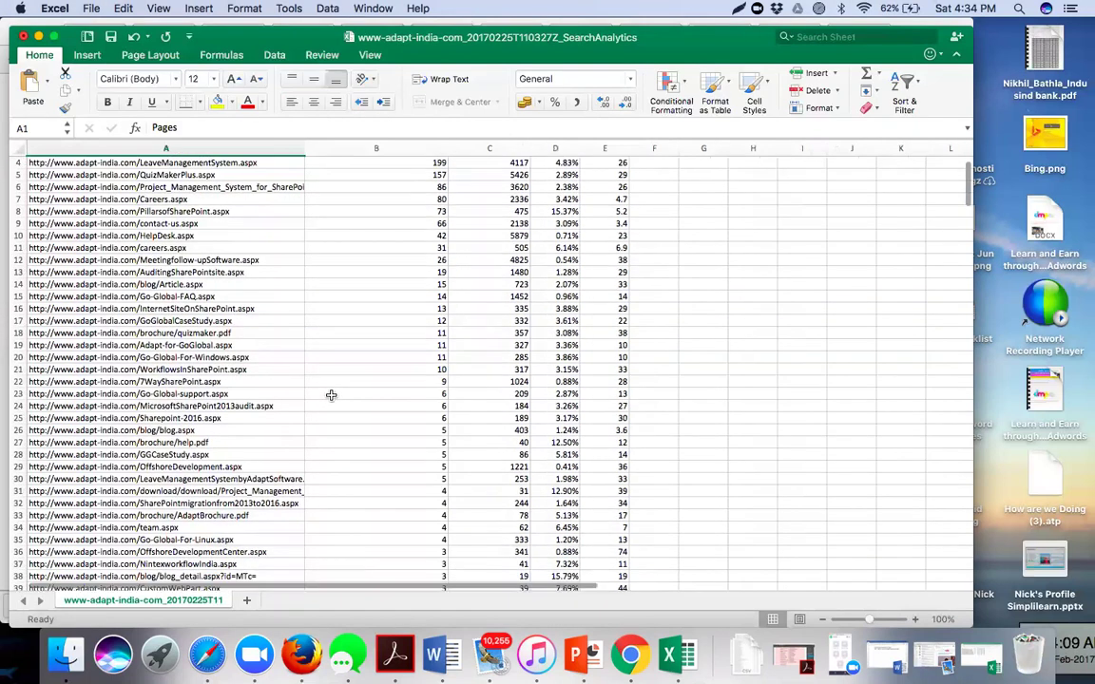
pyautogui.scroll(-7, 331, 394)
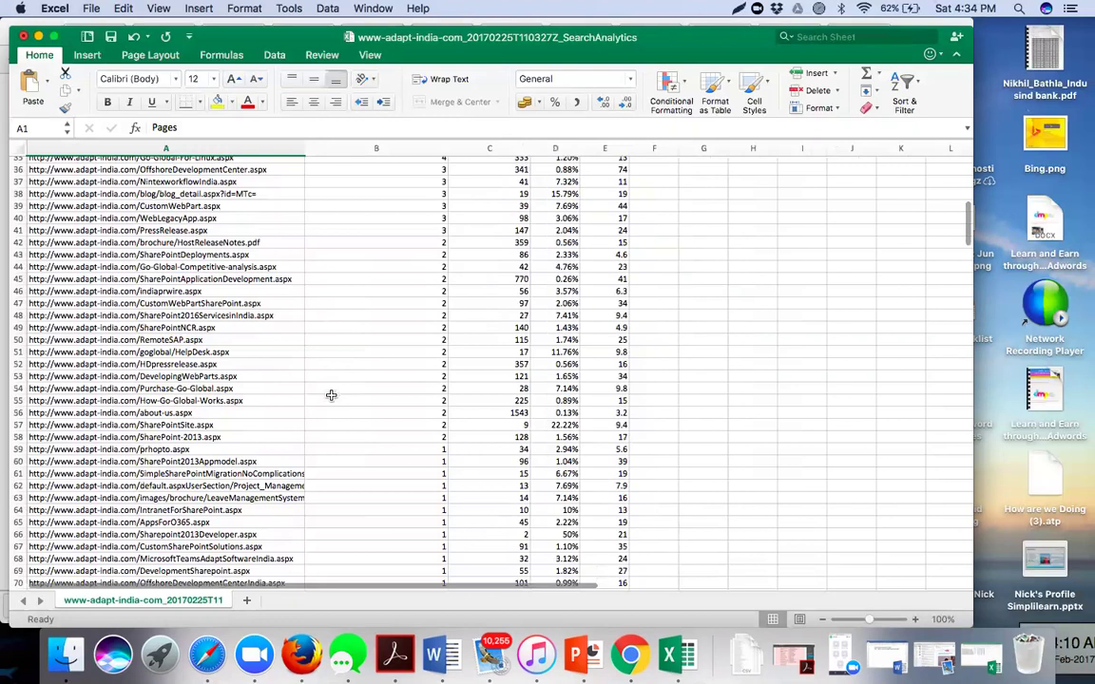
pyautogui.scroll(-6, 331, 394)
pyautogui.scroll(-13, 331, 394)
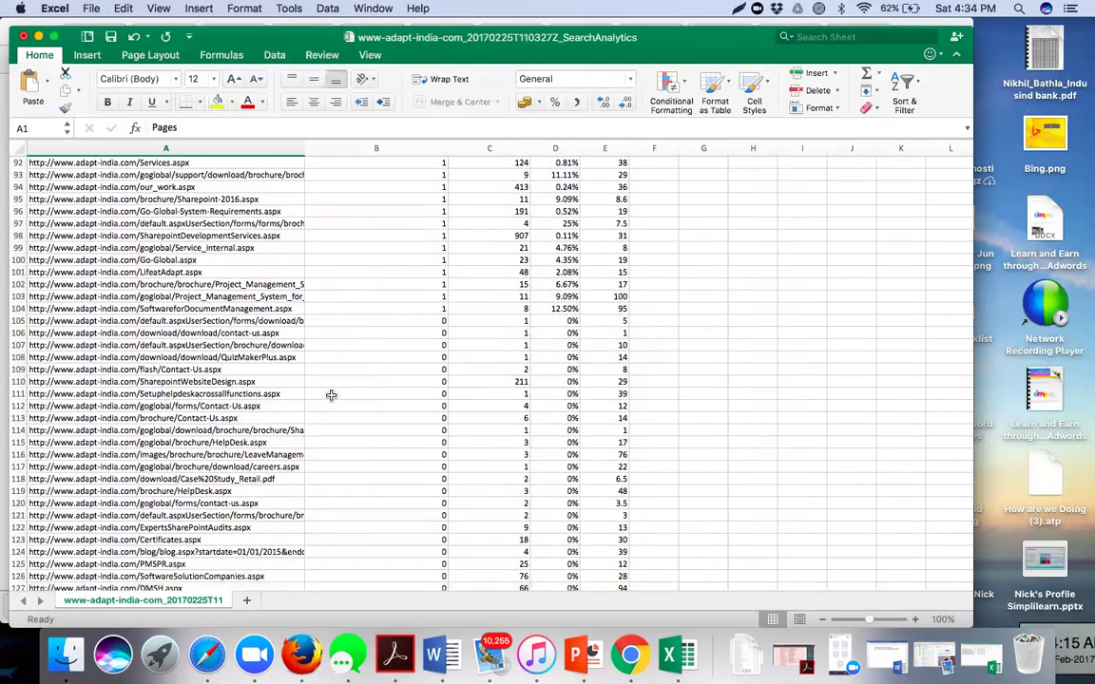
pyautogui.click(13, 321)
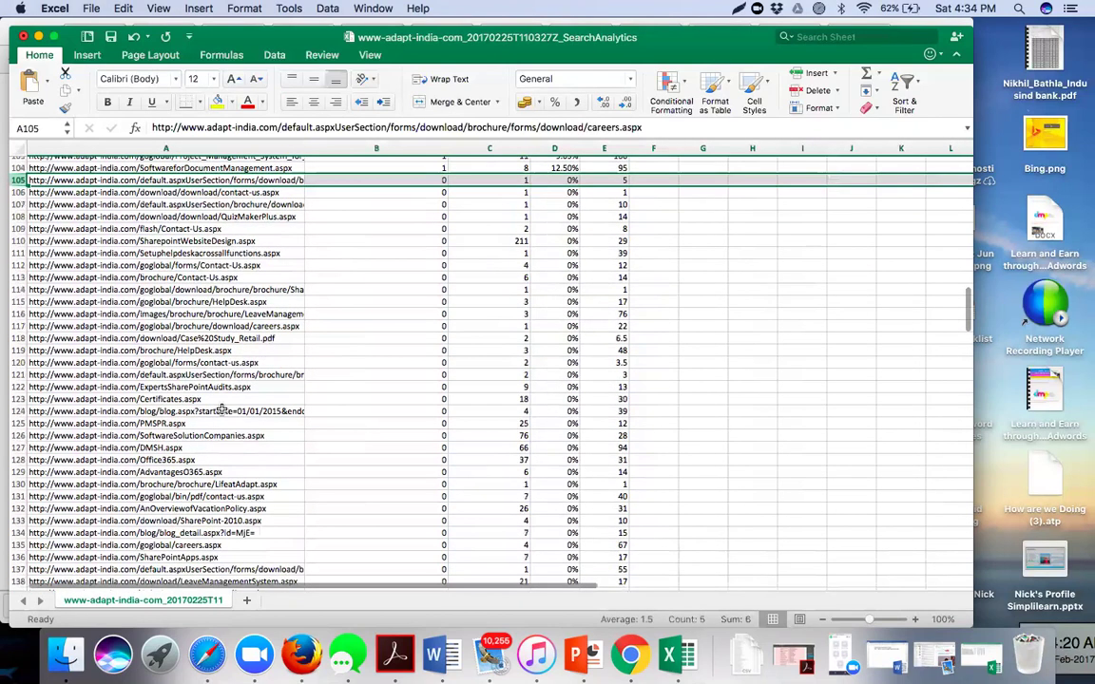
pyautogui.scroll(-5, 220, 408)
pyautogui.scroll(-4, 214, 390)
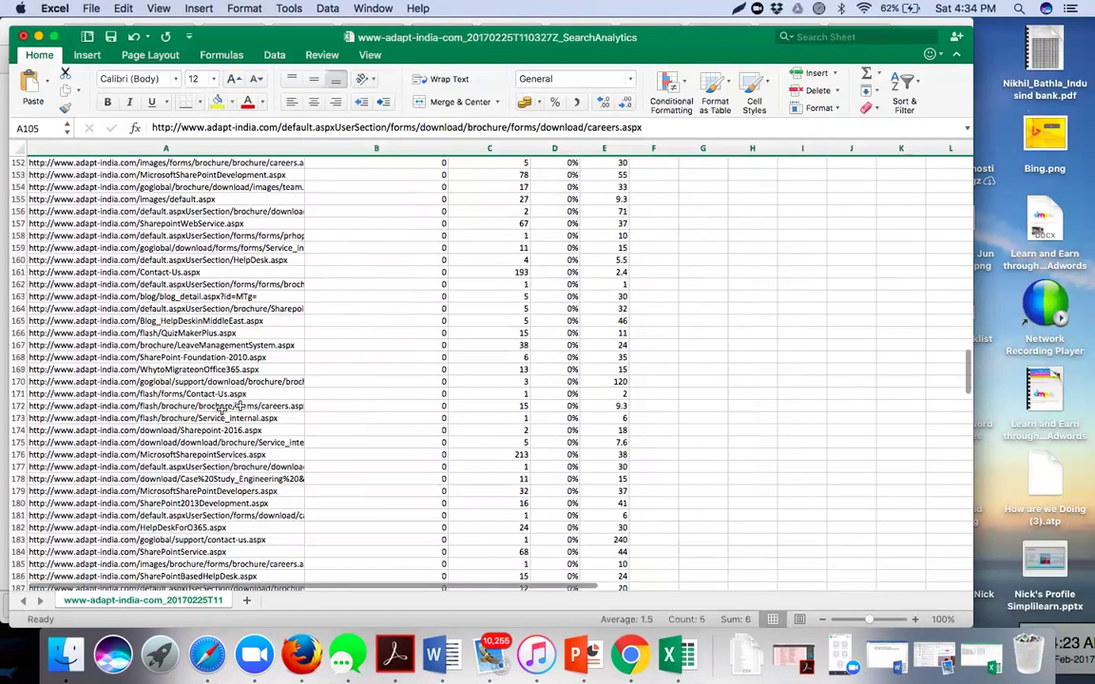
pyautogui.scroll(-1, 485, 332)
pyautogui.click(505, 375)
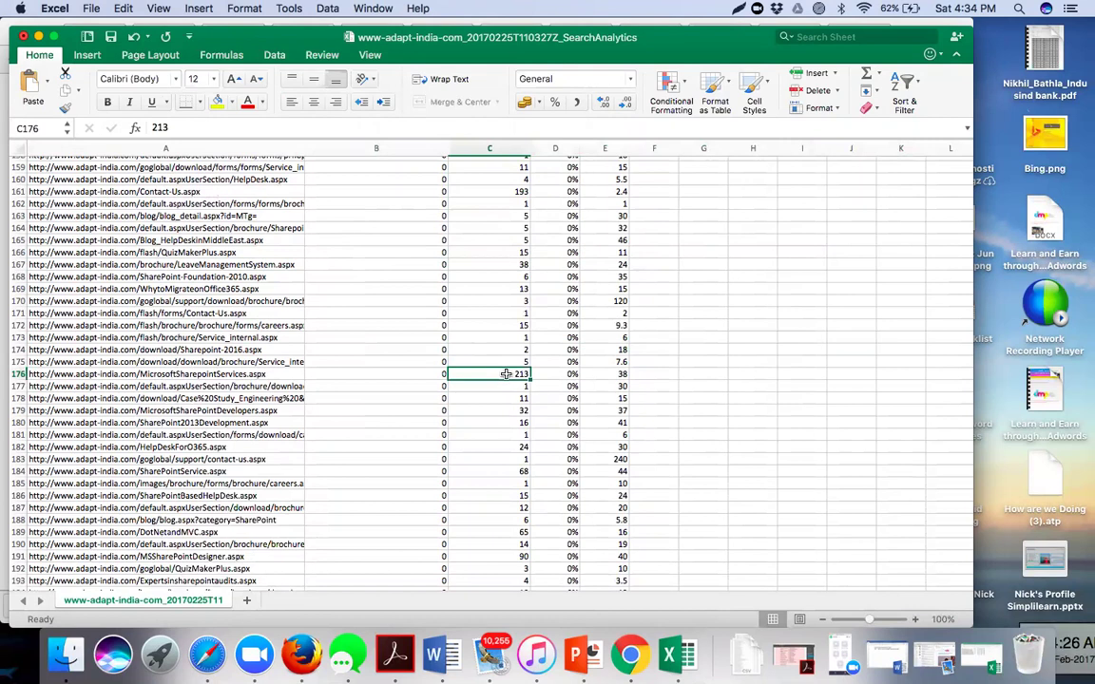
pyautogui.scroll(5, 505, 375)
pyautogui.scroll(15, 506, 375)
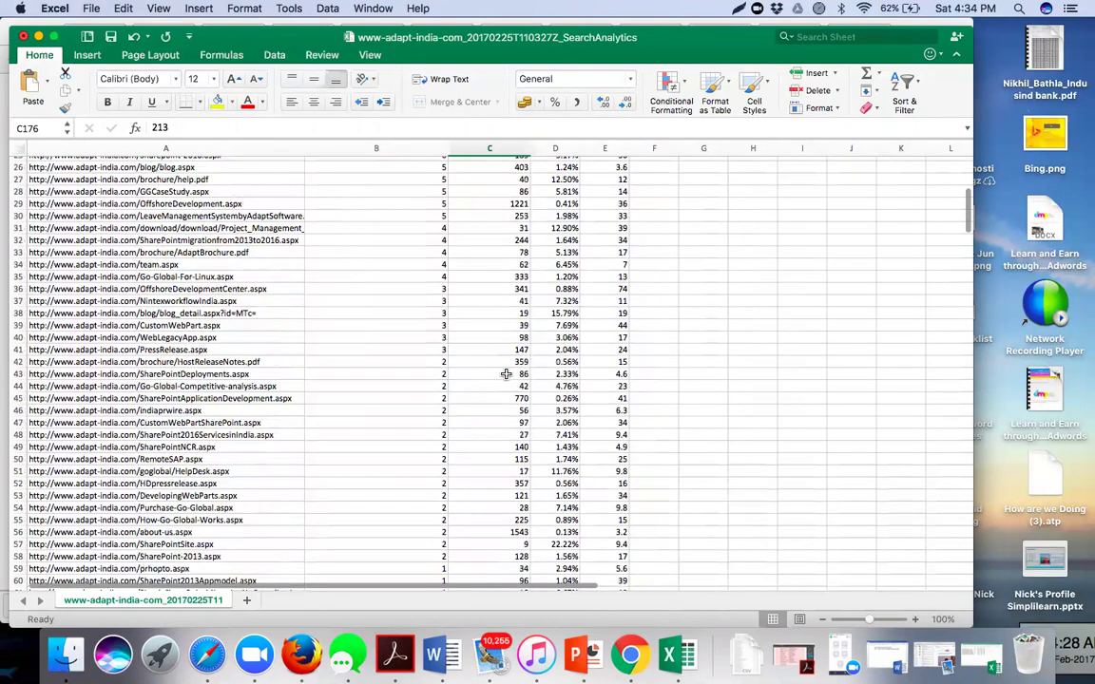
pyautogui.scroll(4, 506, 375)
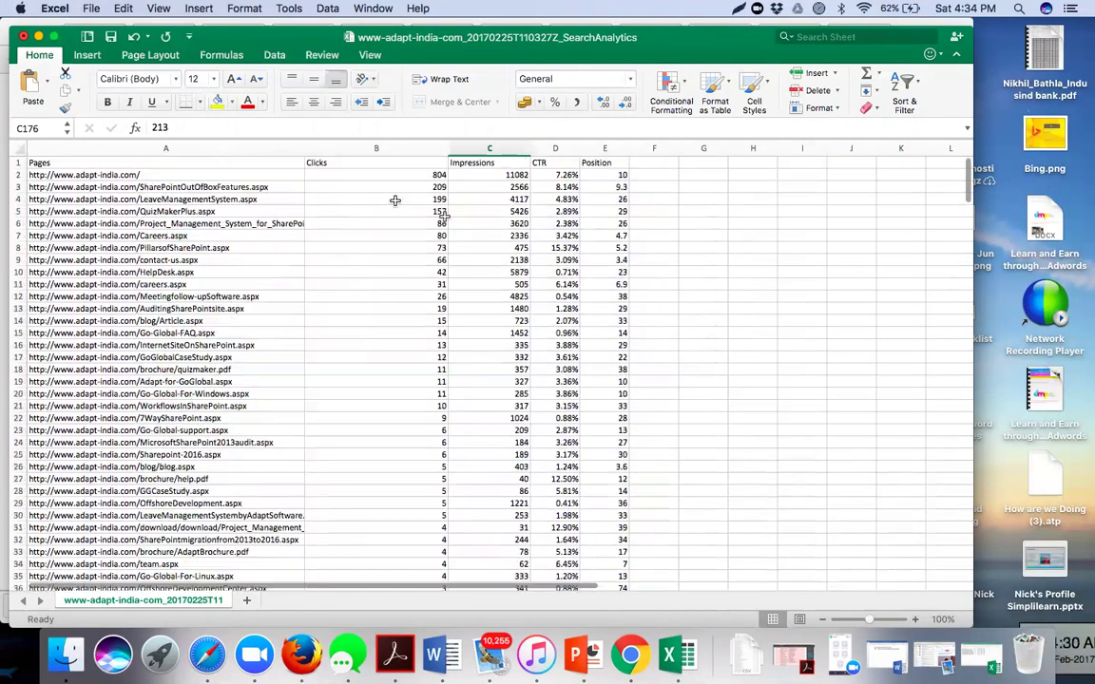
# - Zoom the sheet to 130% and select the homepage URL in A2 and its 11082 impressions
pyautogui.click(914, 619)
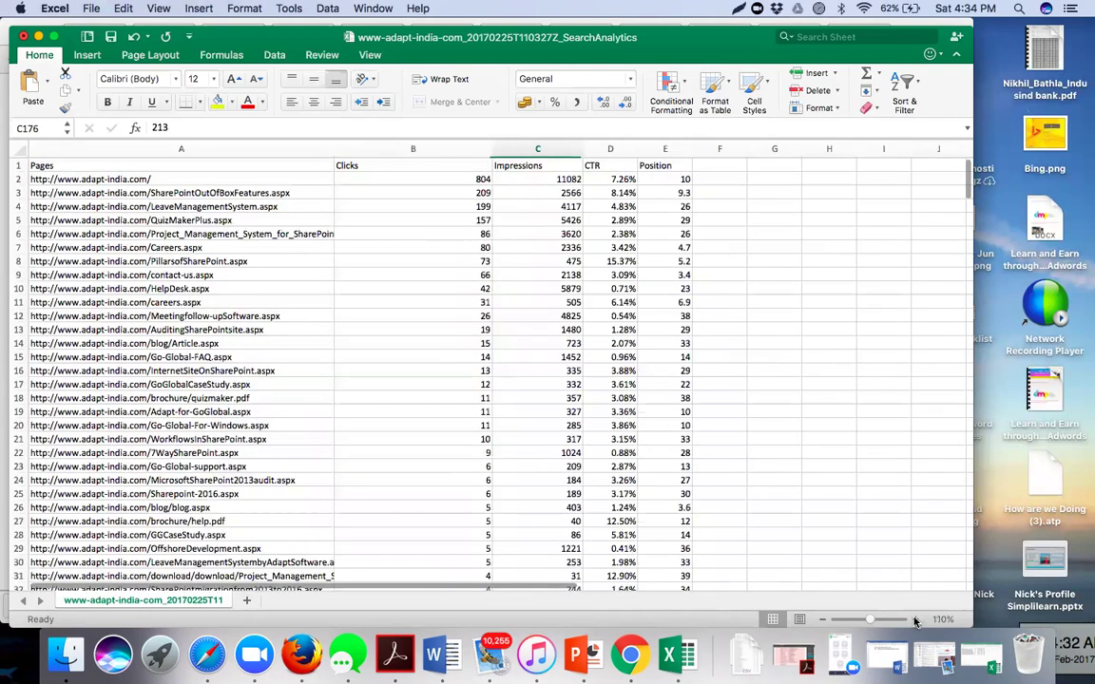
pyautogui.doubleClick(914, 619)
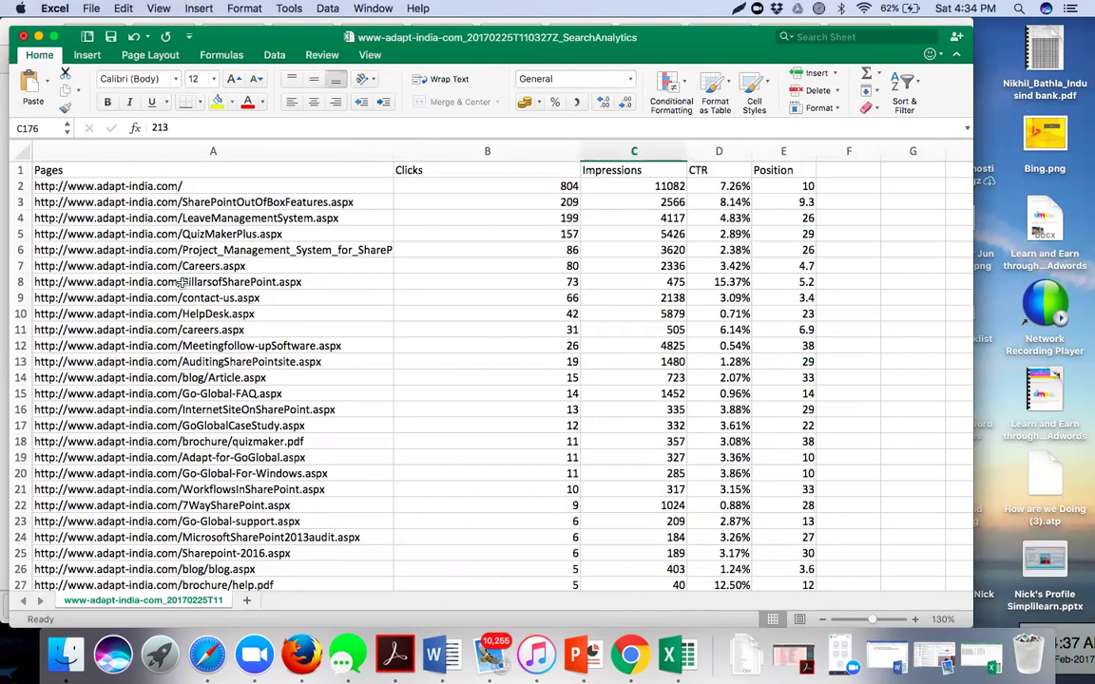
pyautogui.click(183, 186)
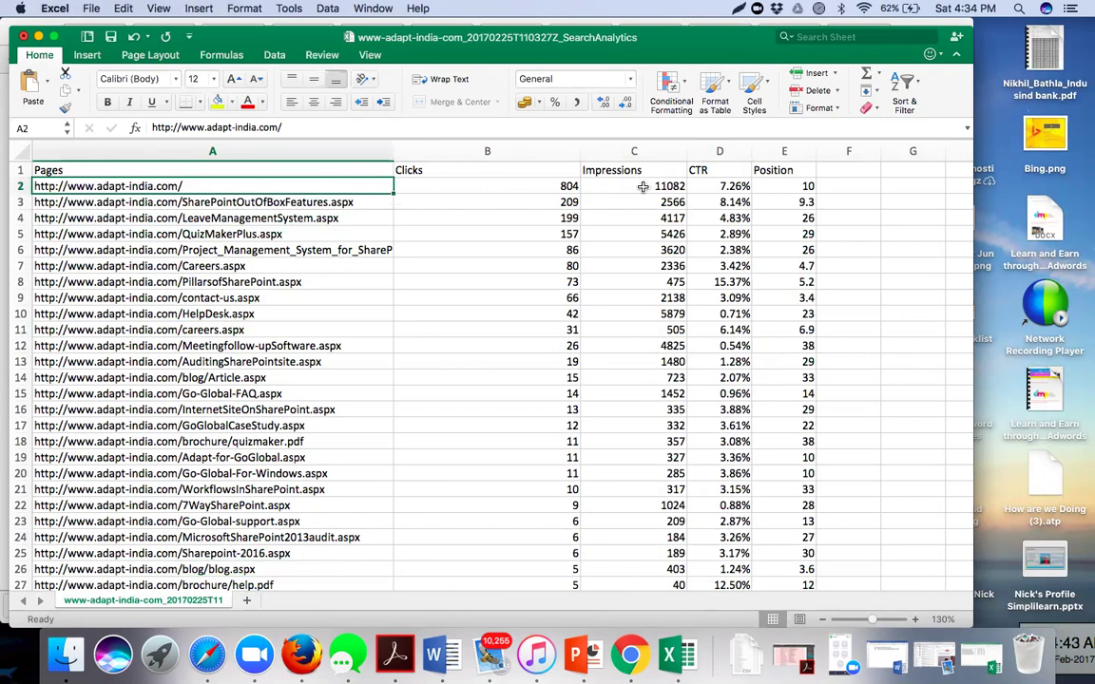
pyautogui.click(643, 188)
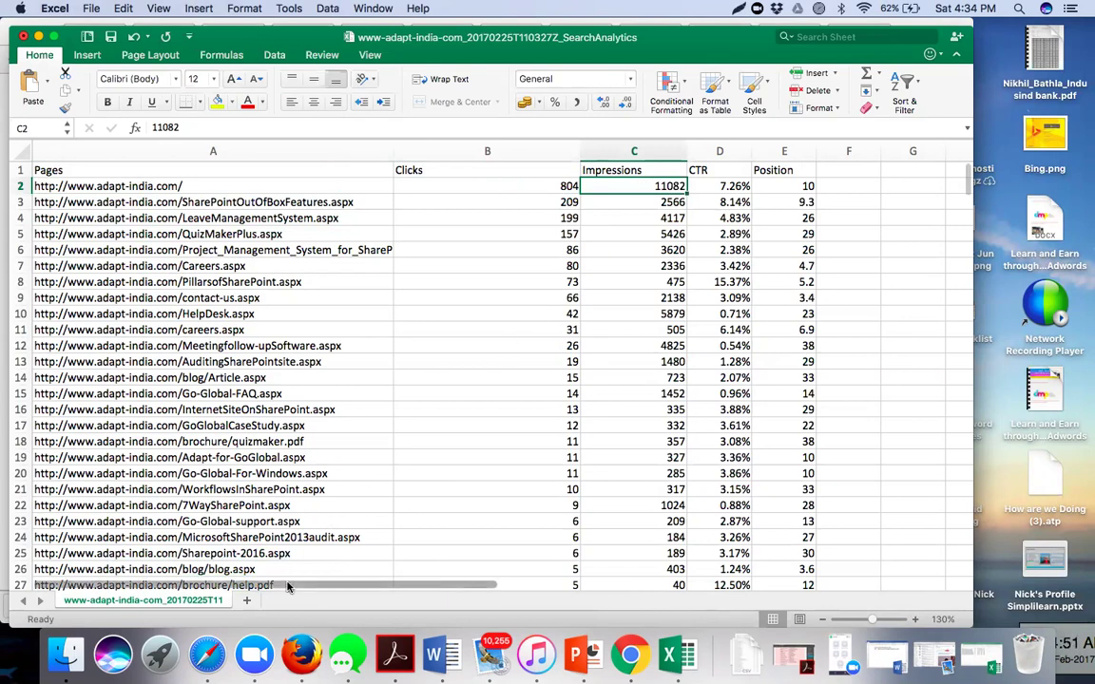
pyautogui.click(622, 651)
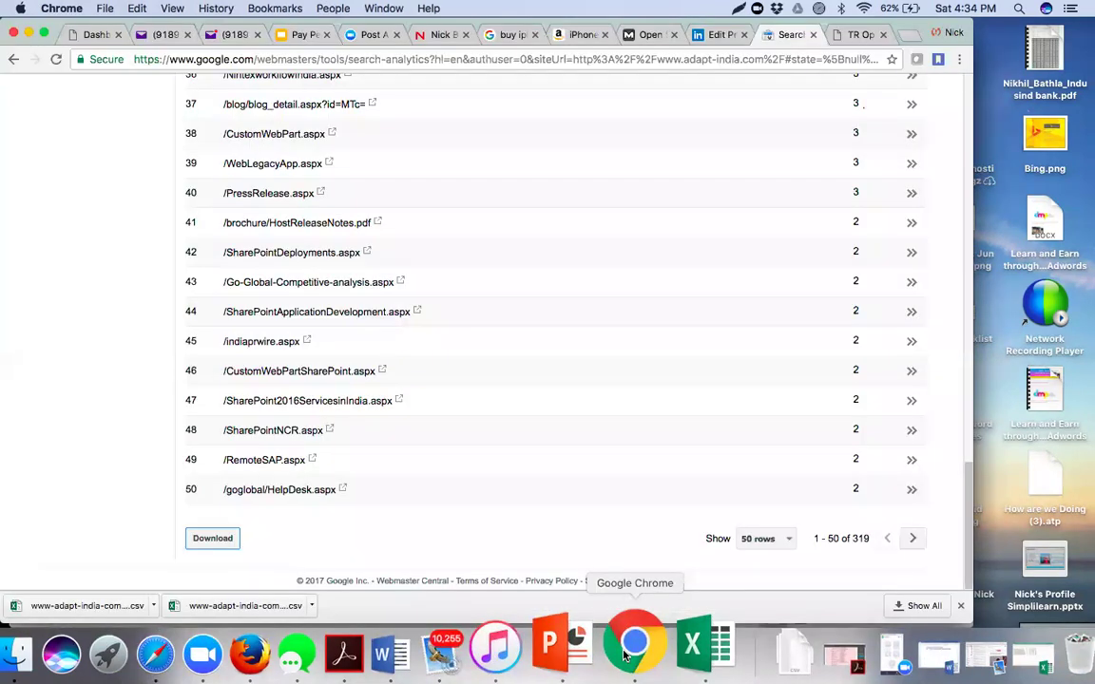
pyautogui.scroll(15, 627, 298)
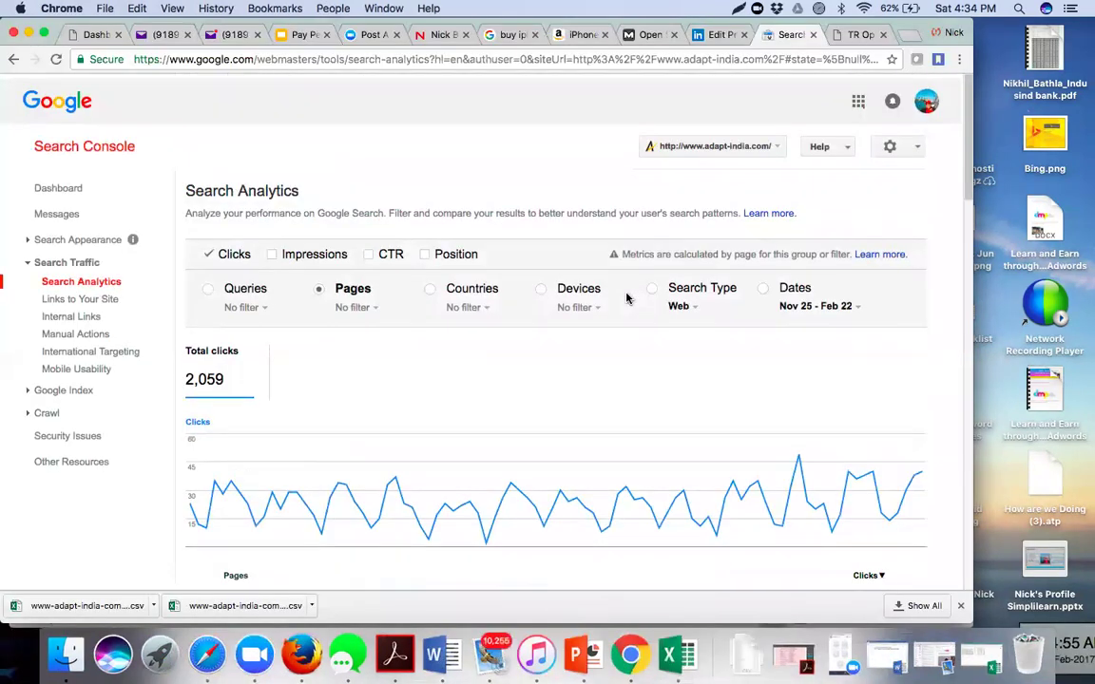
pyautogui.click(485, 304)
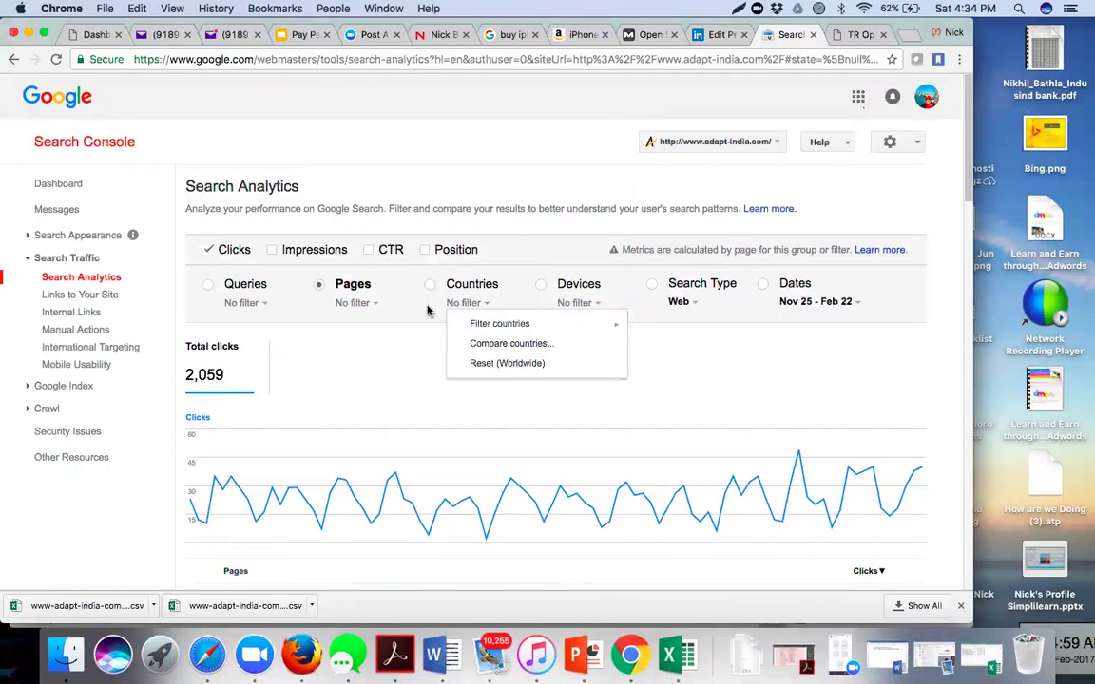
pyautogui.click(428, 307)
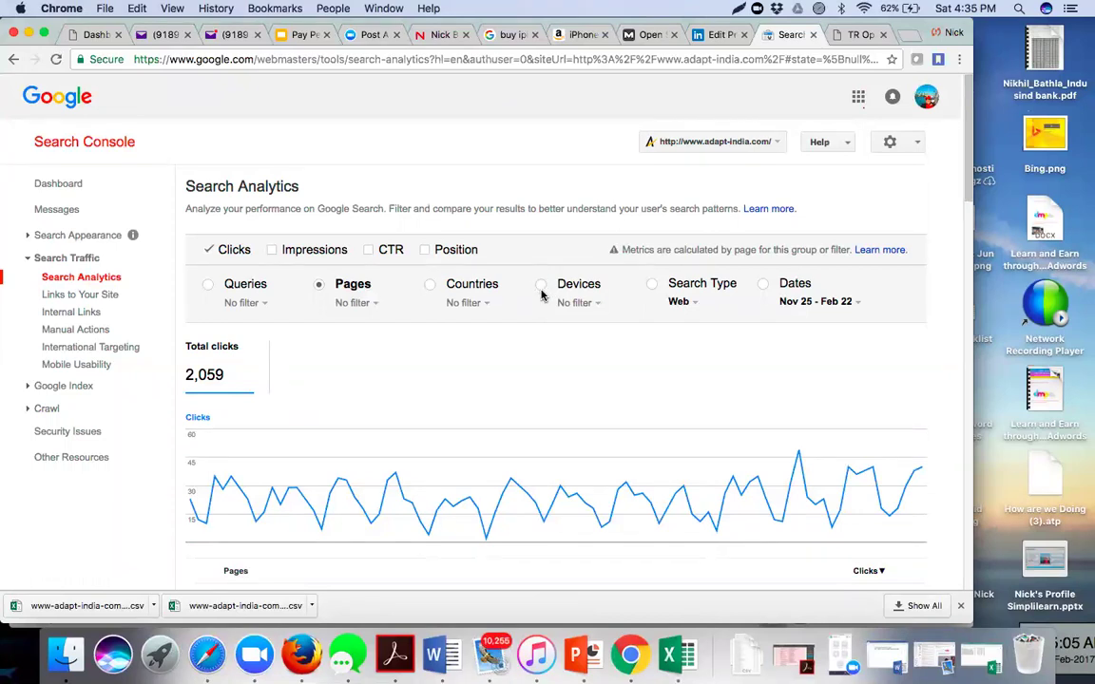
pyautogui.click(673, 654)
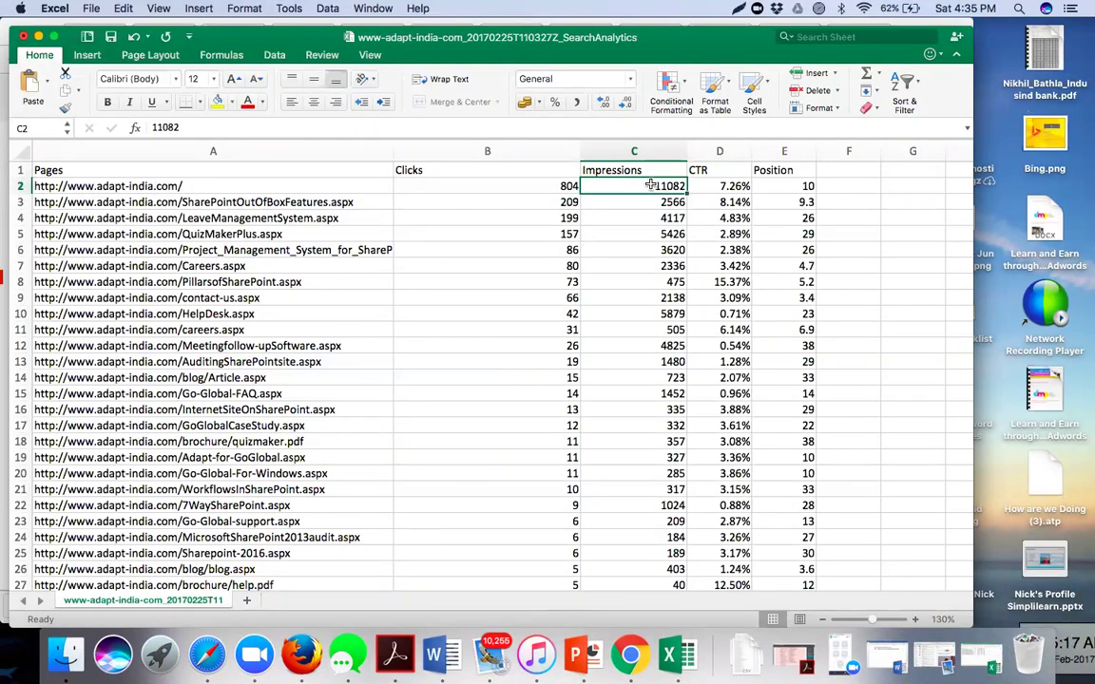
pyautogui.click(320, 184)
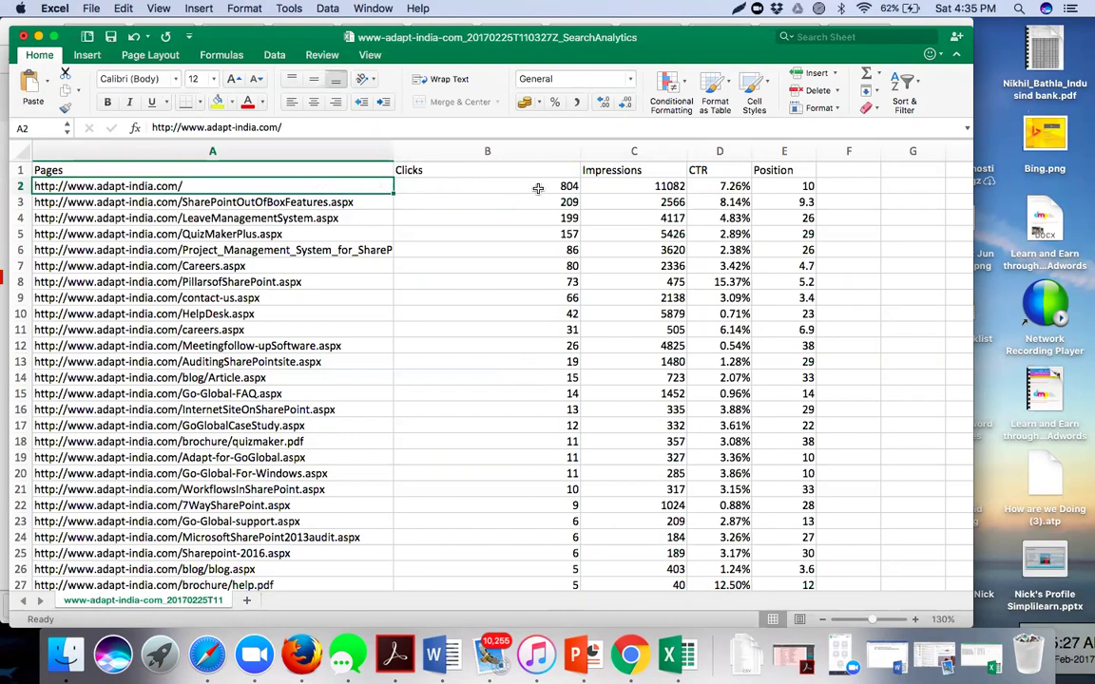
pyautogui.click(538, 188)
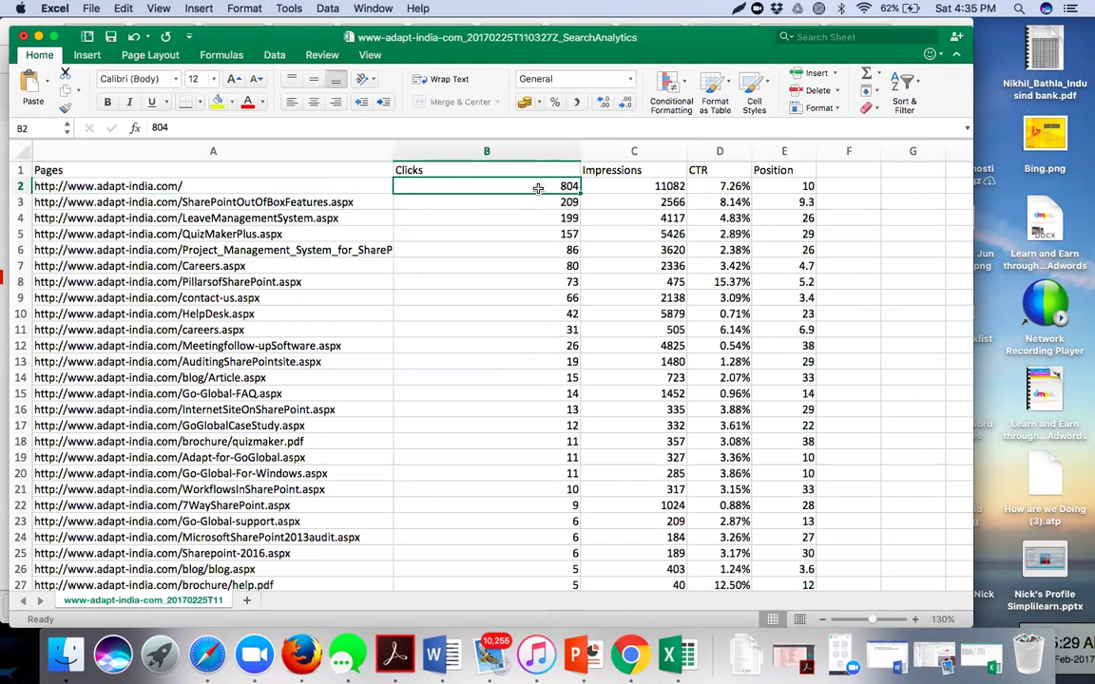
pyautogui.moveTo(538, 188); pyautogui.dragTo(634, 185)
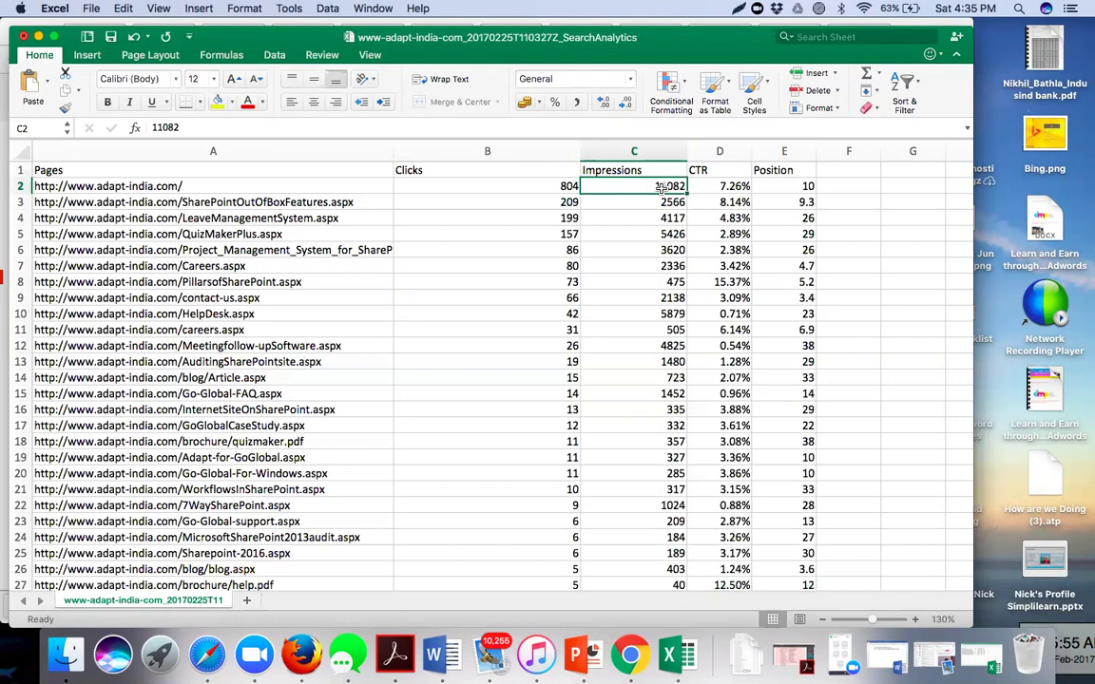
pyautogui.click(504, 187)
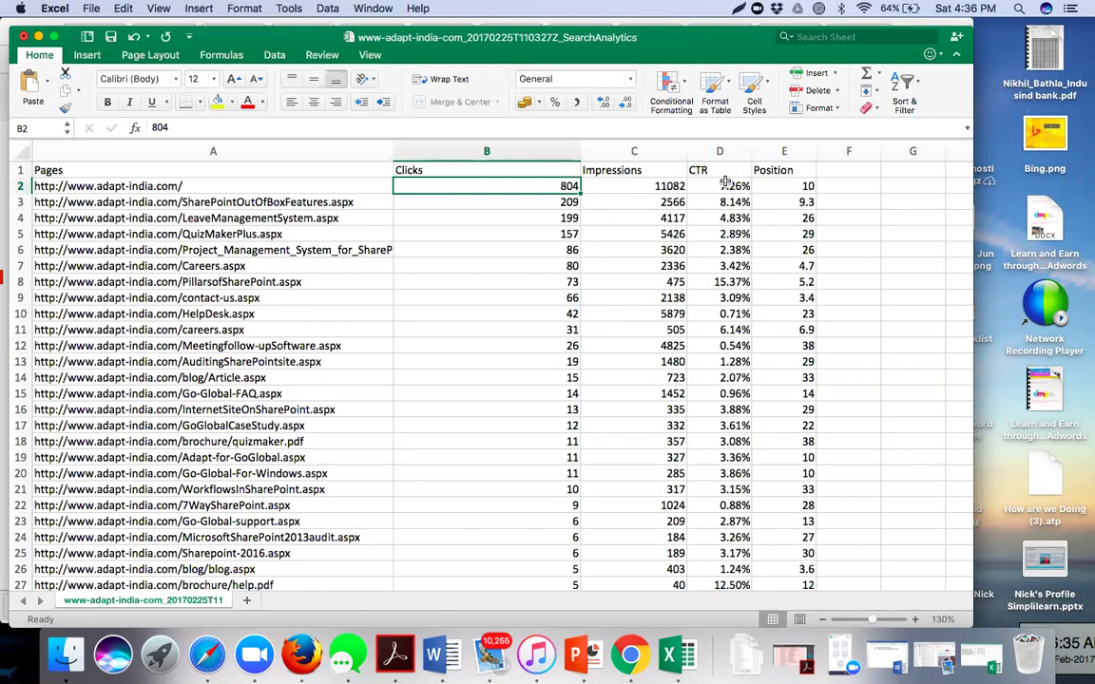
pyautogui.click(627, 656)
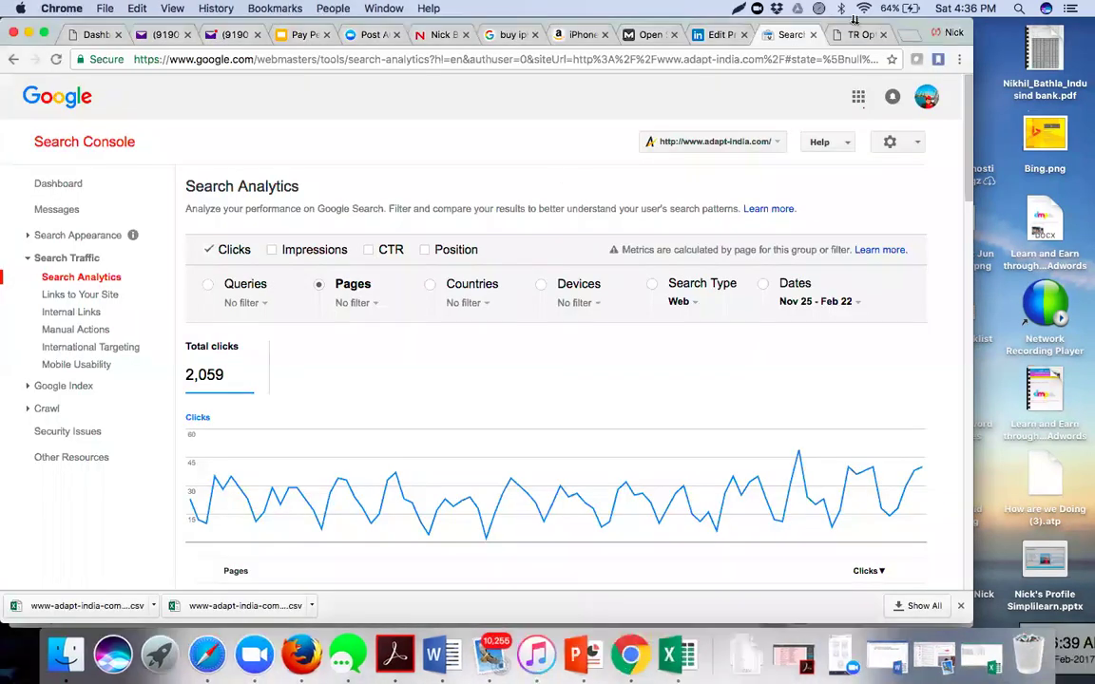
# - Open a new browser tab and search 'adapt india' from the address bar
pyautogui.click(902, 35)
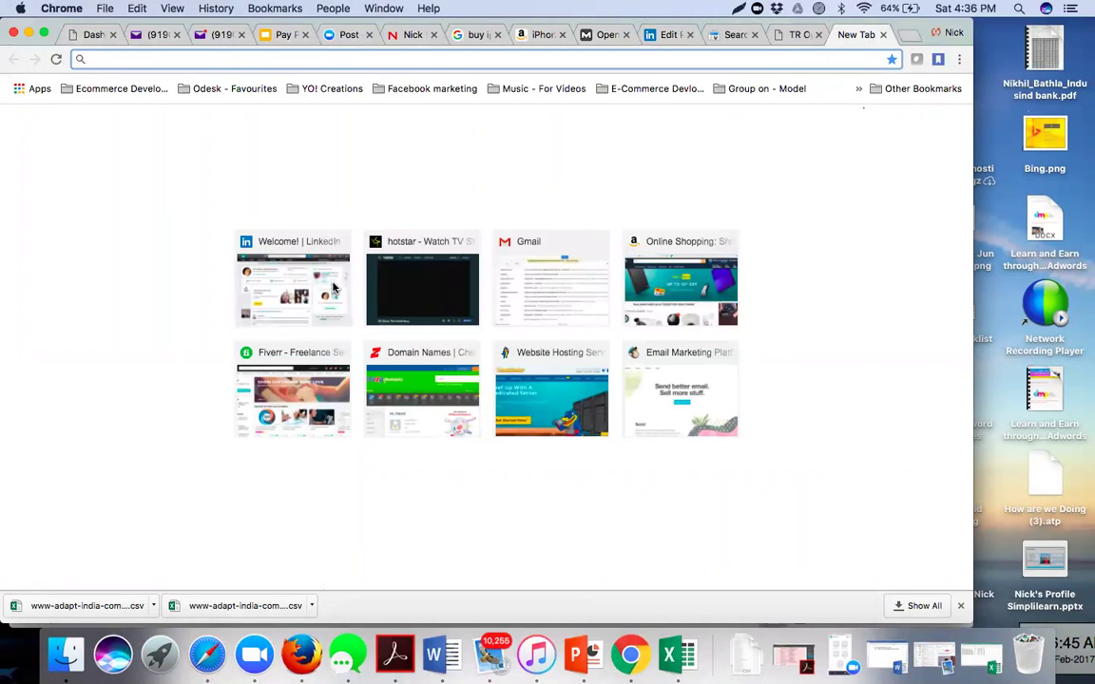
pyautogui.click(471, 57)
pyautogui.write('adap')
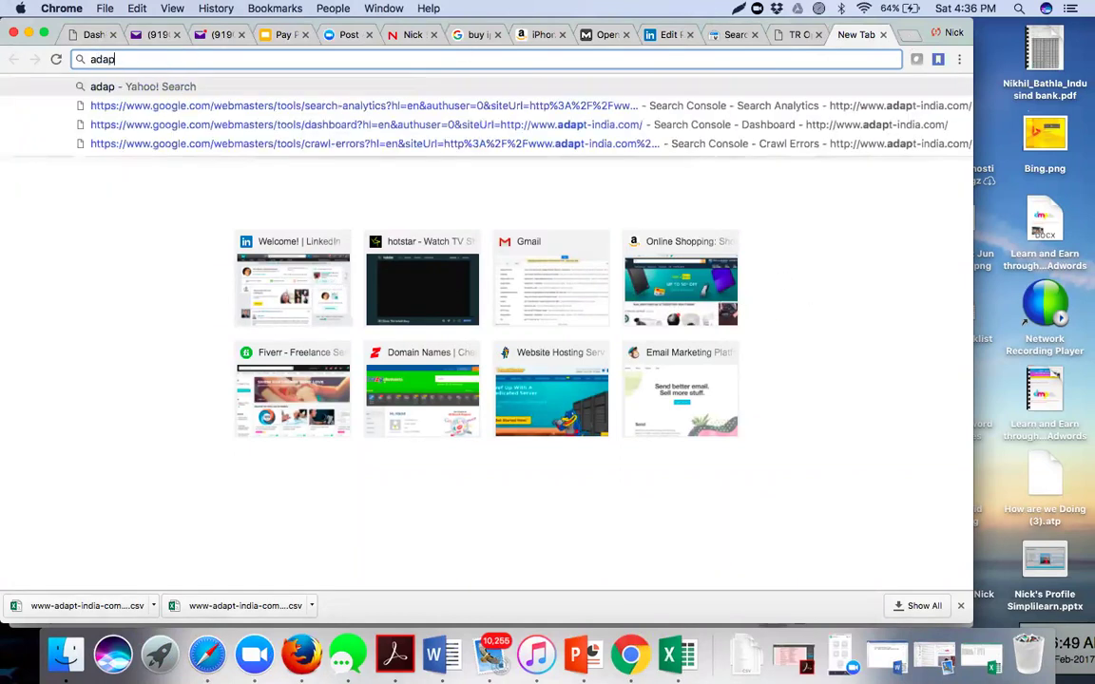
pyautogui.write('t india')
pyautogui.press('Return')
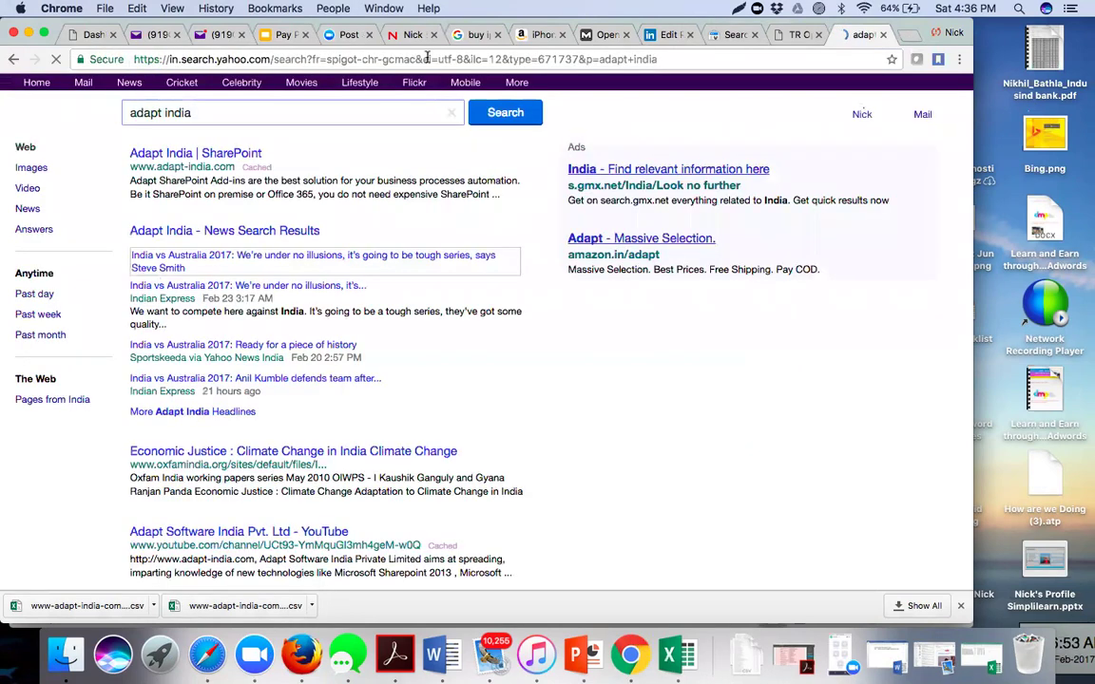
# - Go to google.com, search 'Adapt software india', and return to the Excel pages report
pyautogui.click(360, 57)
pyautogui.write('google.com')
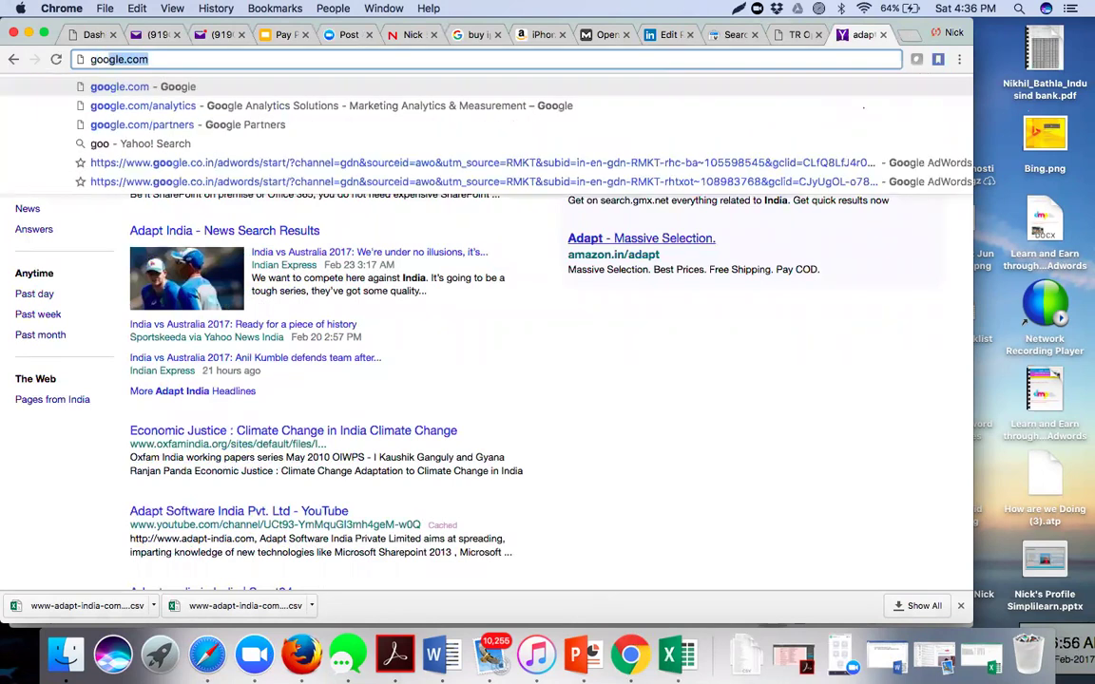
pyautogui.press('Return')
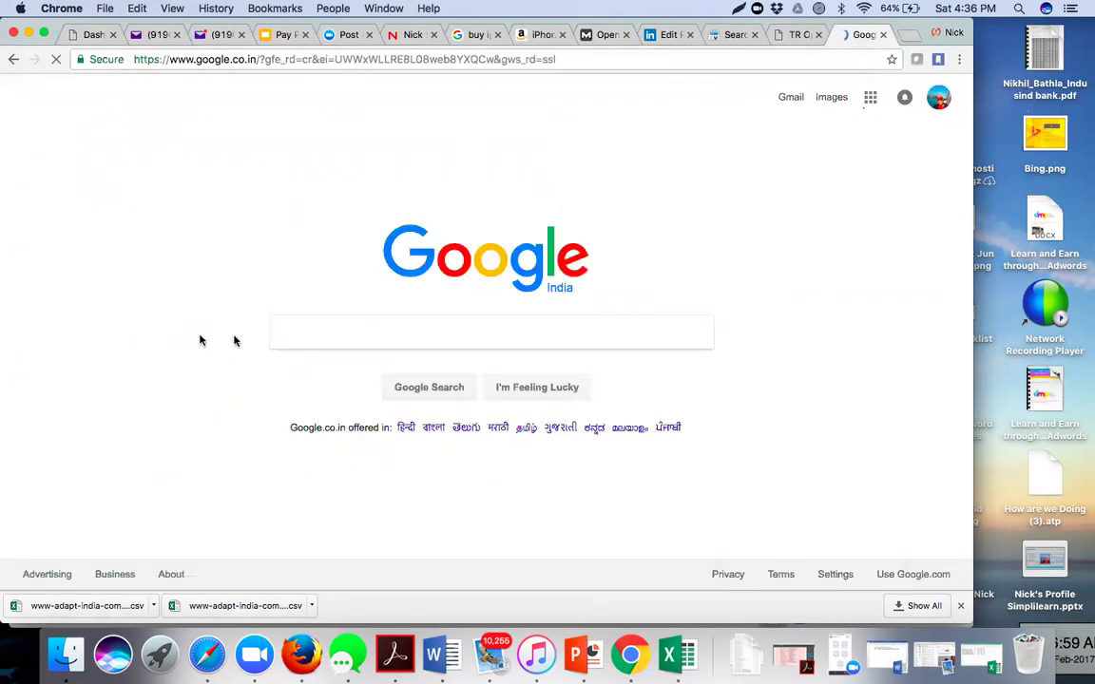
pyautogui.click(289, 326)
pyautogui.write('A')
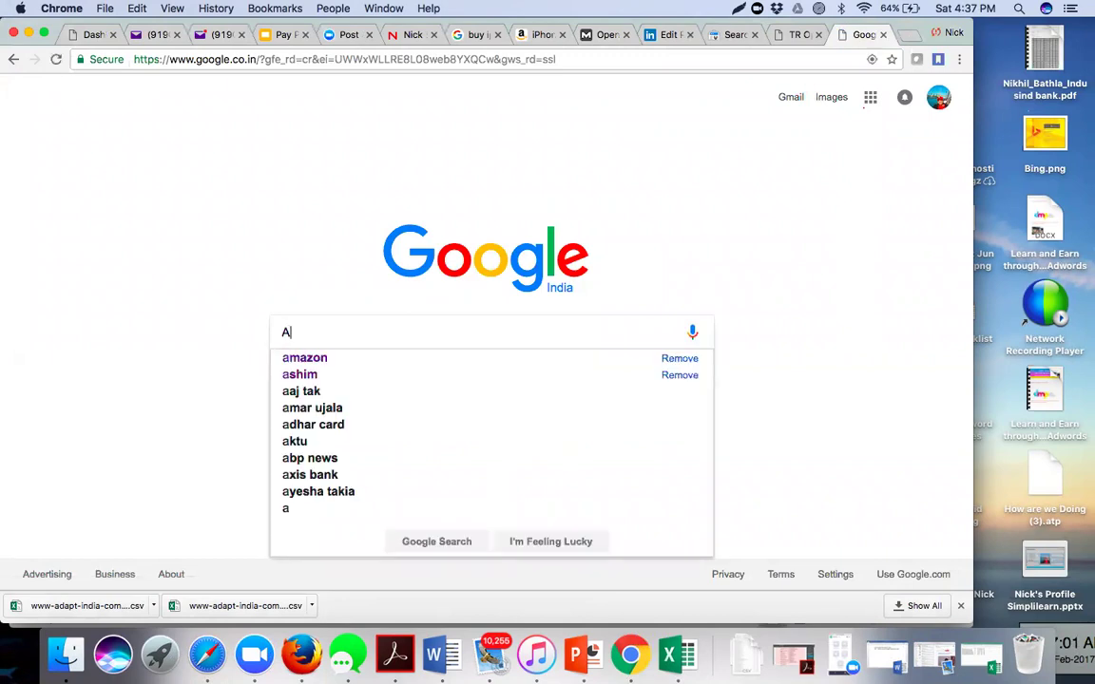
pyautogui.write('dapt d')
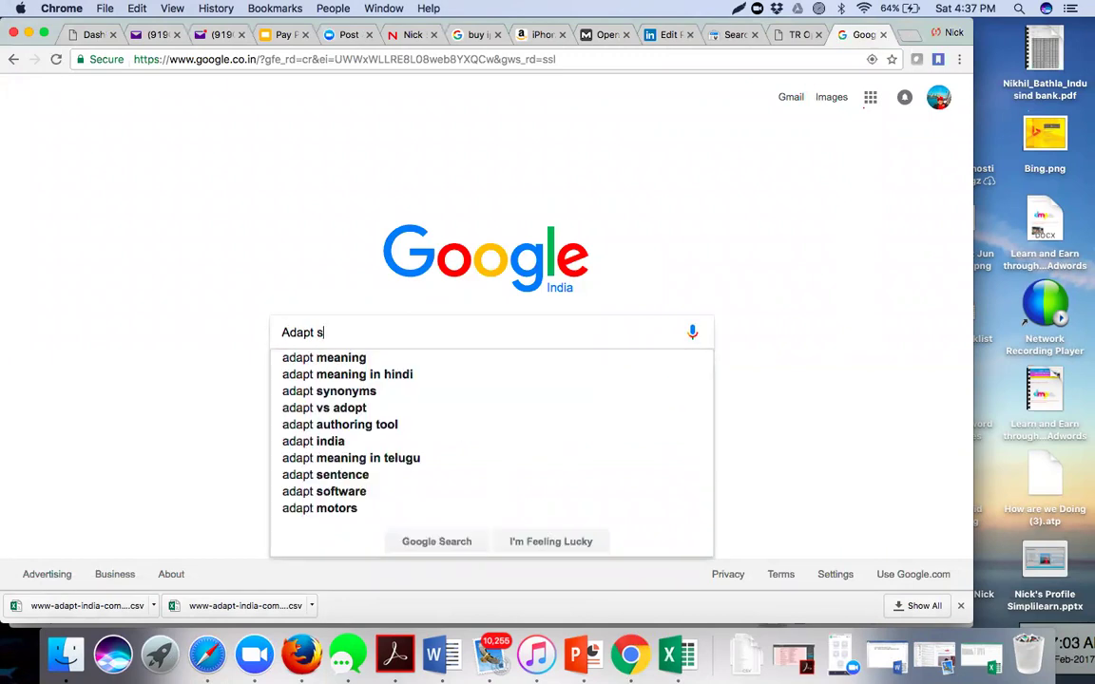
pyautogui.write('oftware')
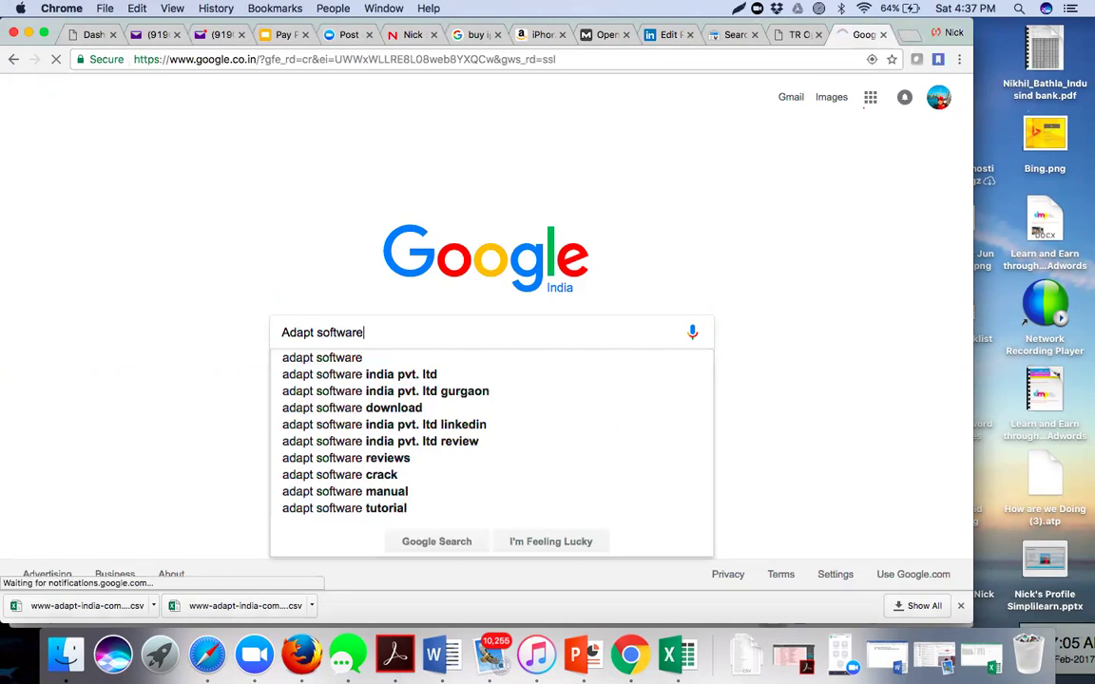
pyautogui.write(' ind')
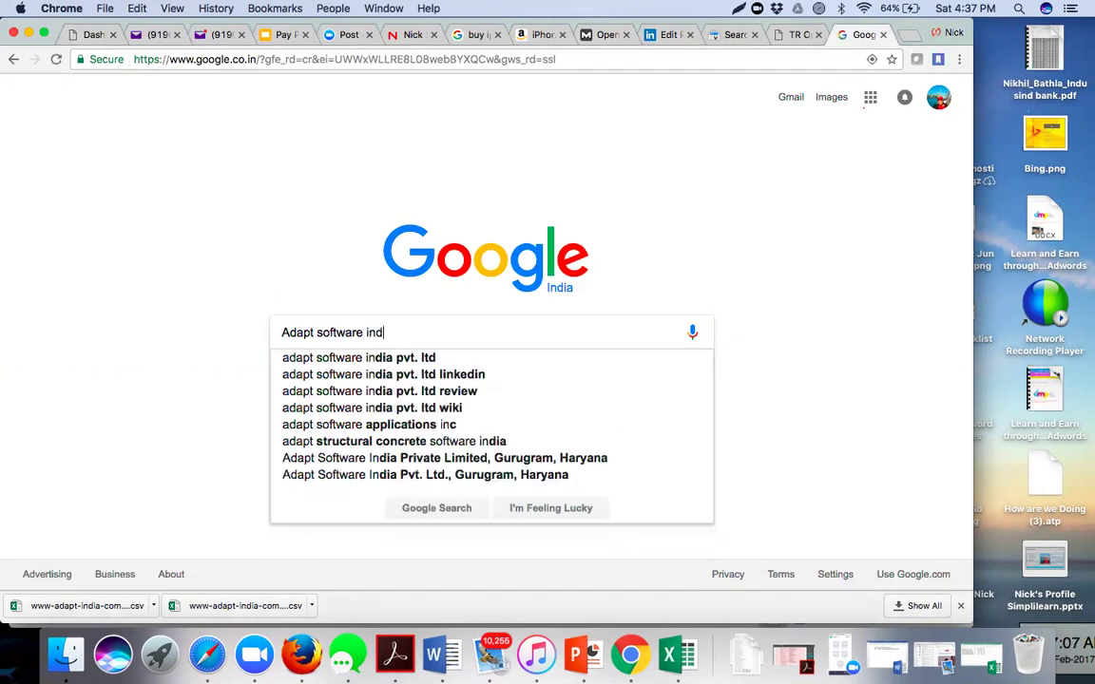
pyautogui.write('ia')
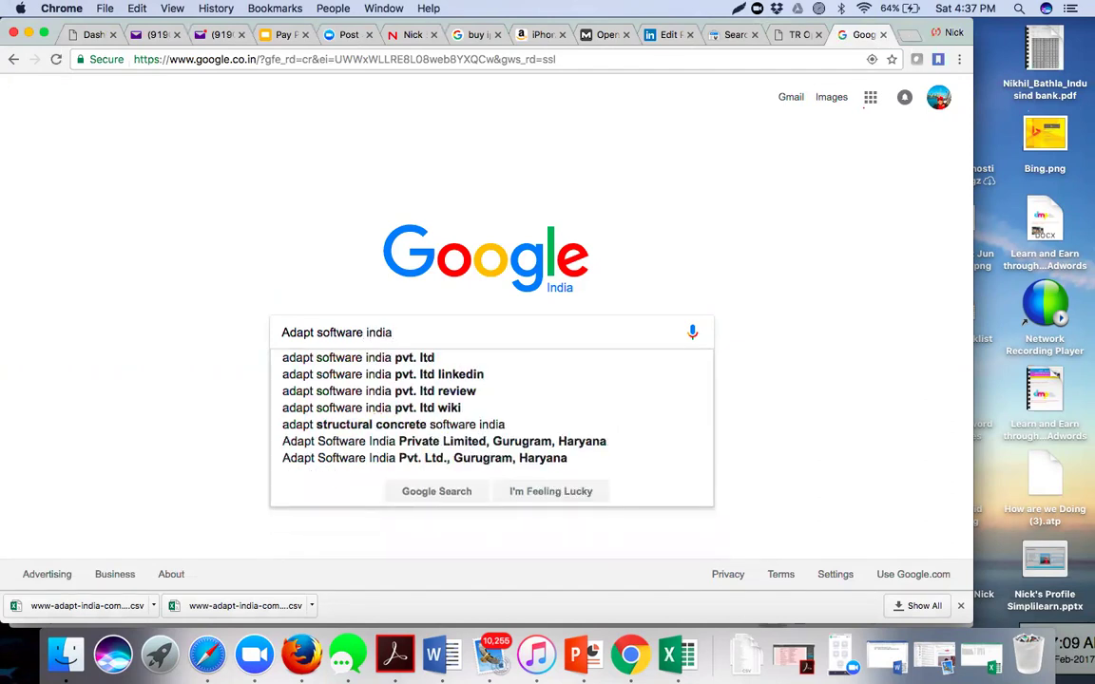
pyautogui.press('Return')
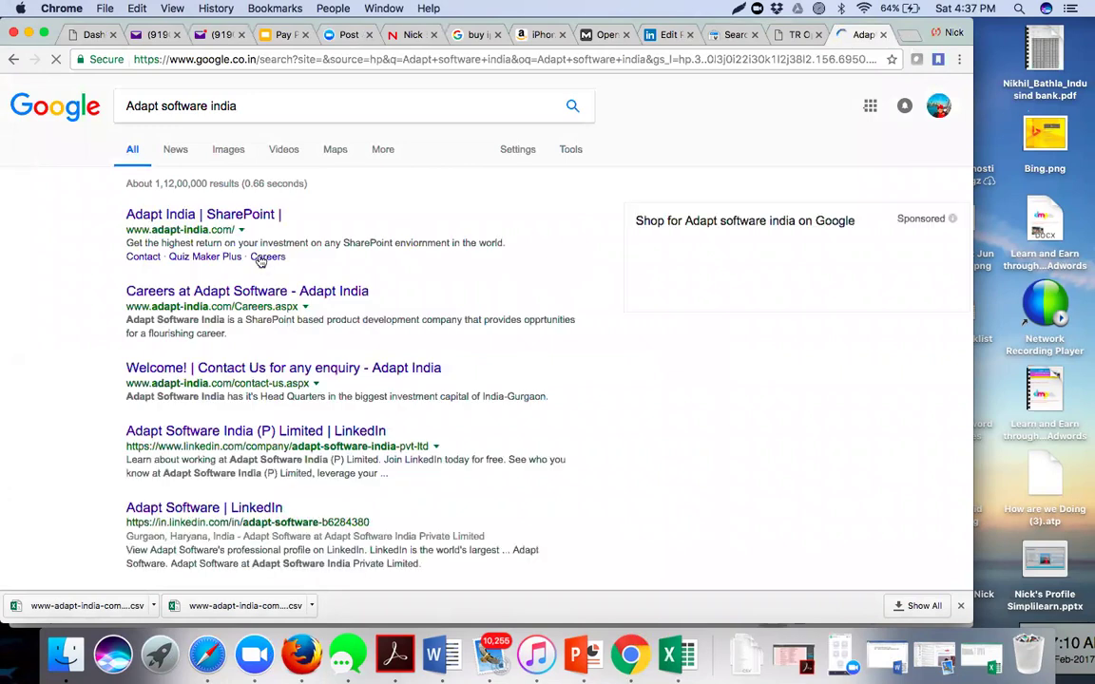
pyautogui.press('super+Tab')
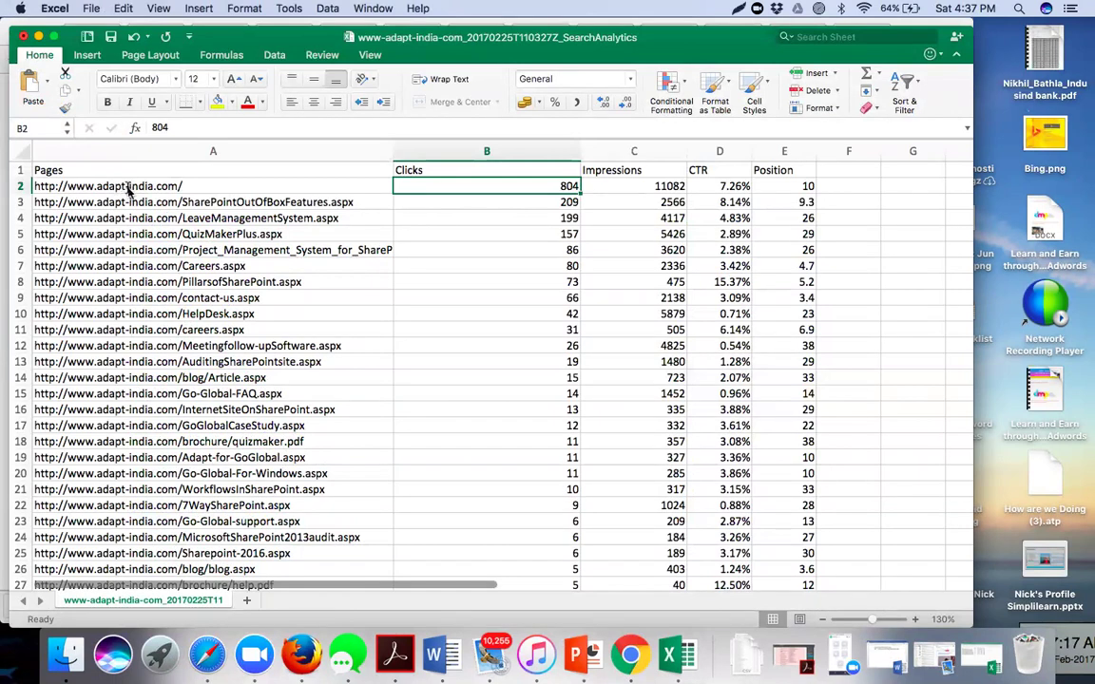
pyautogui.press('super+Tab')
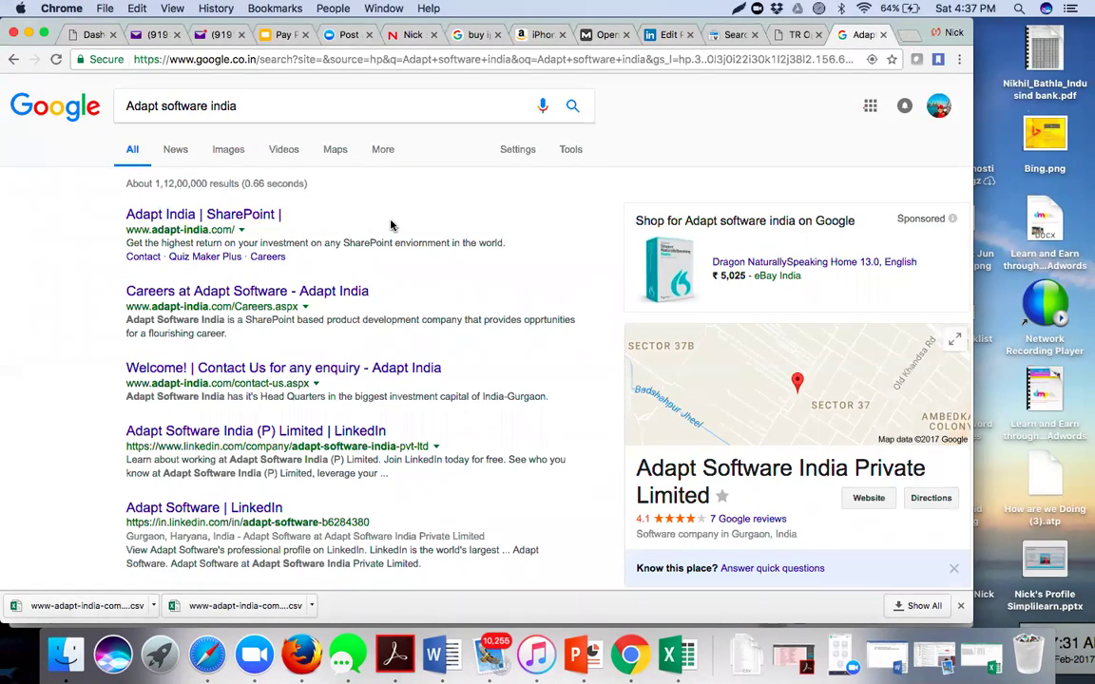
pyautogui.press('super+Tab')
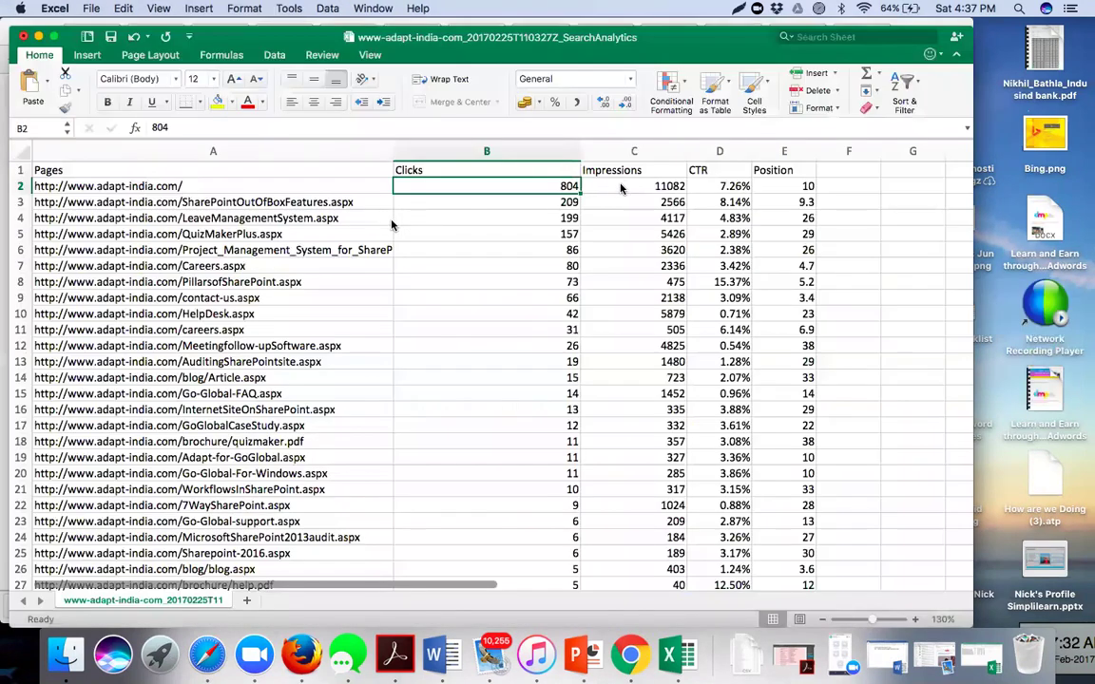
pyautogui.click(619, 185)
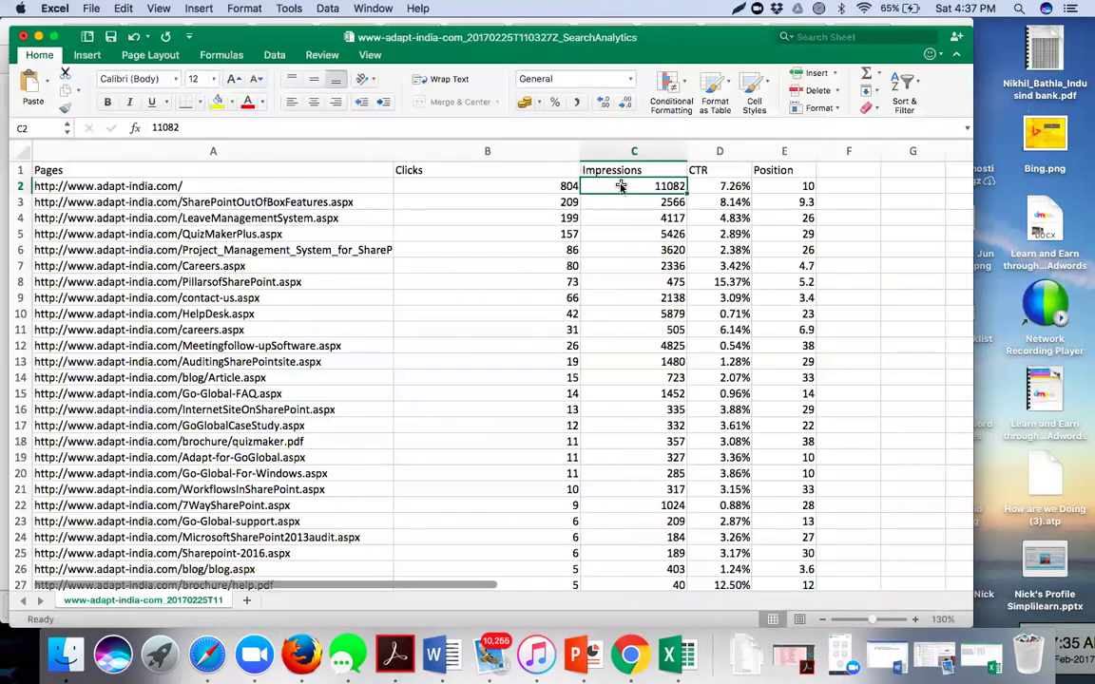
pyautogui.press('super+Tab')
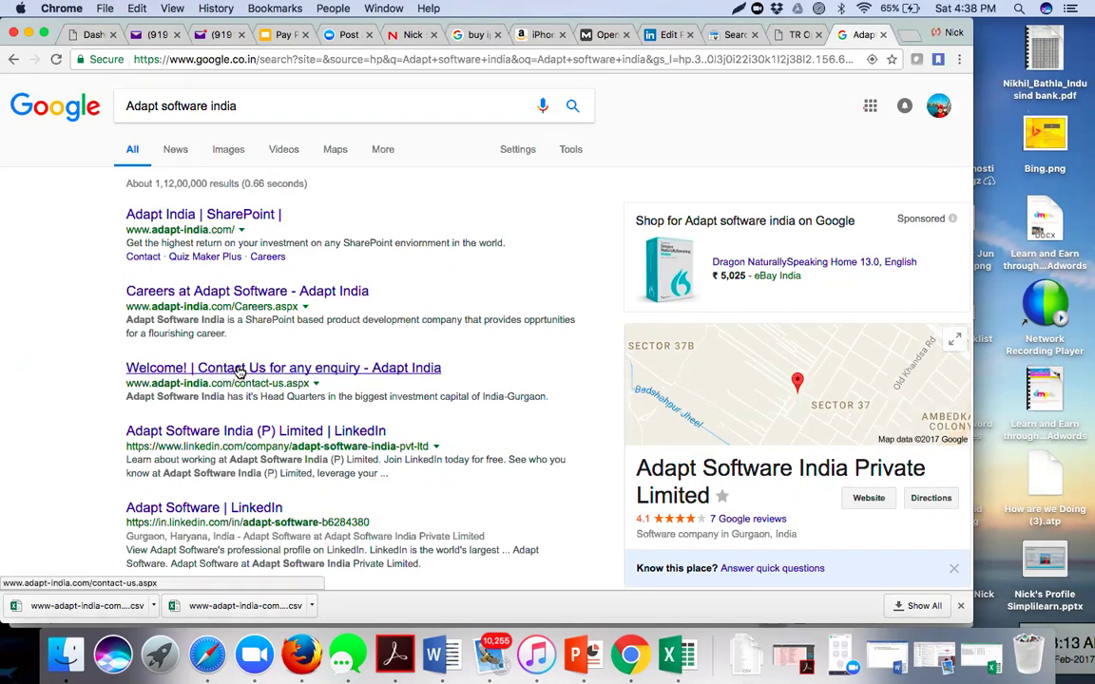
# - Browse the Adapt India homepage, return to the results, and highlight the top snippet before switching to Excel
pyautogui.click(237, 217)
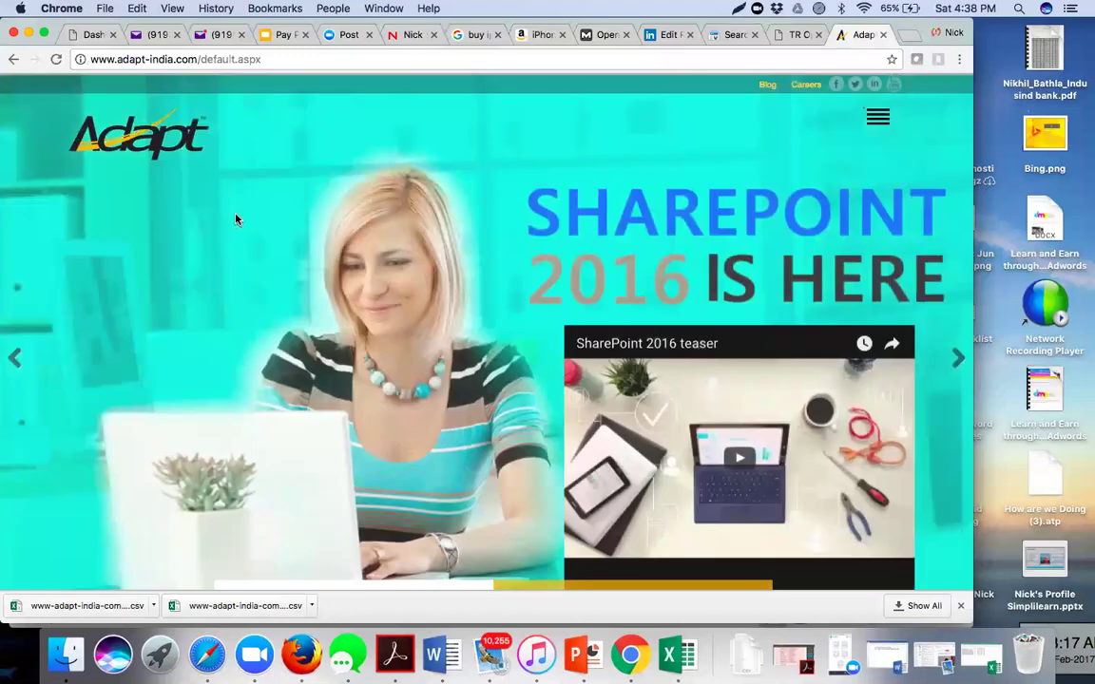
pyautogui.scroll(-15, 291, 314)
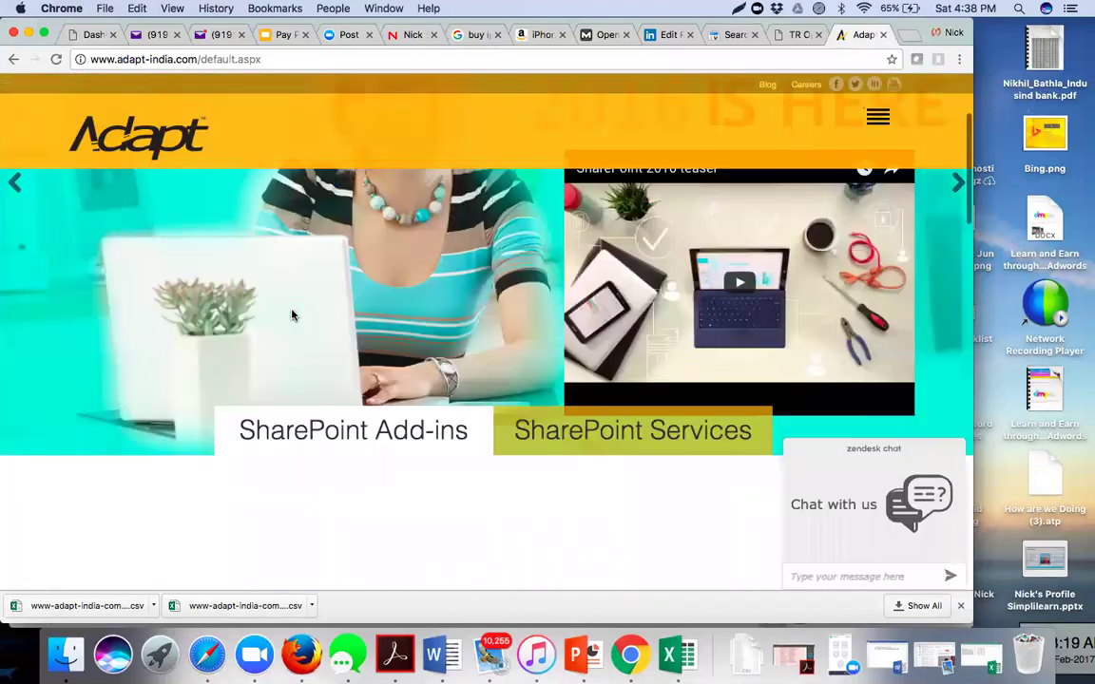
pyautogui.scroll(-15, 292, 314)
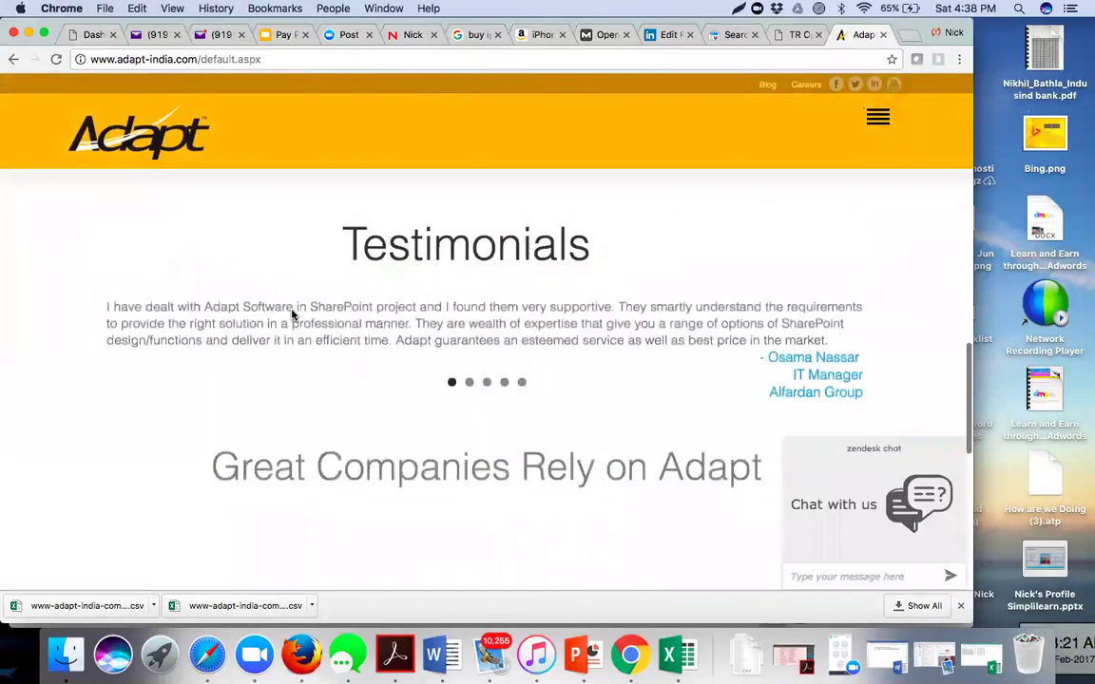
pyautogui.scroll(10, 292, 315)
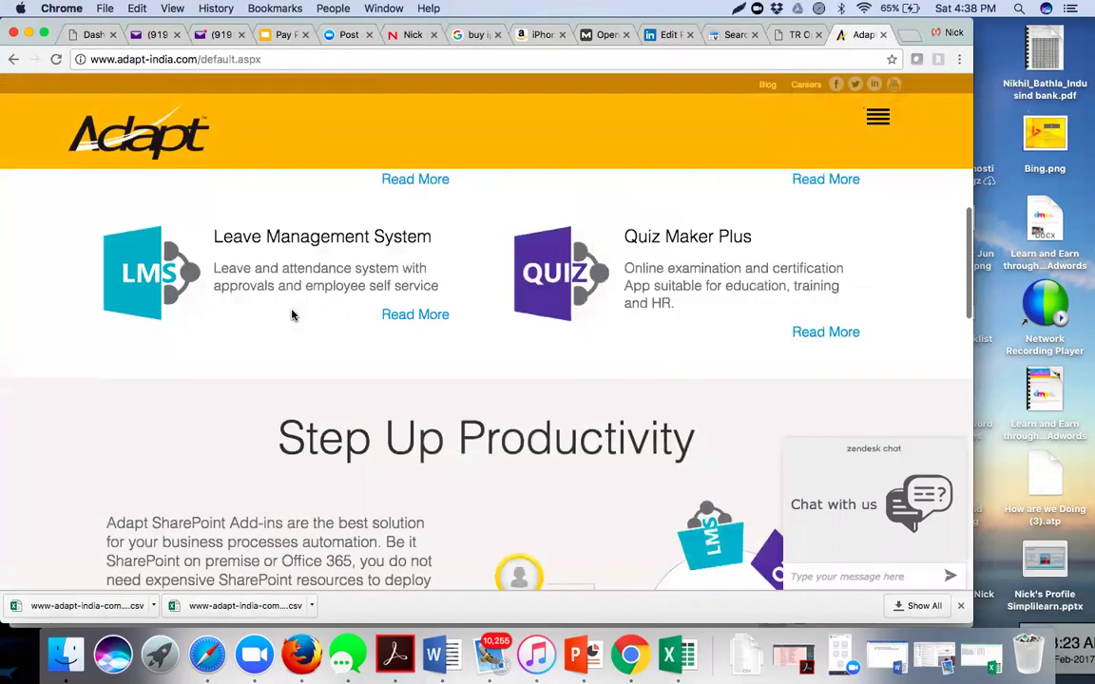
pyautogui.click(166, 137)
pyautogui.click(13, 60)
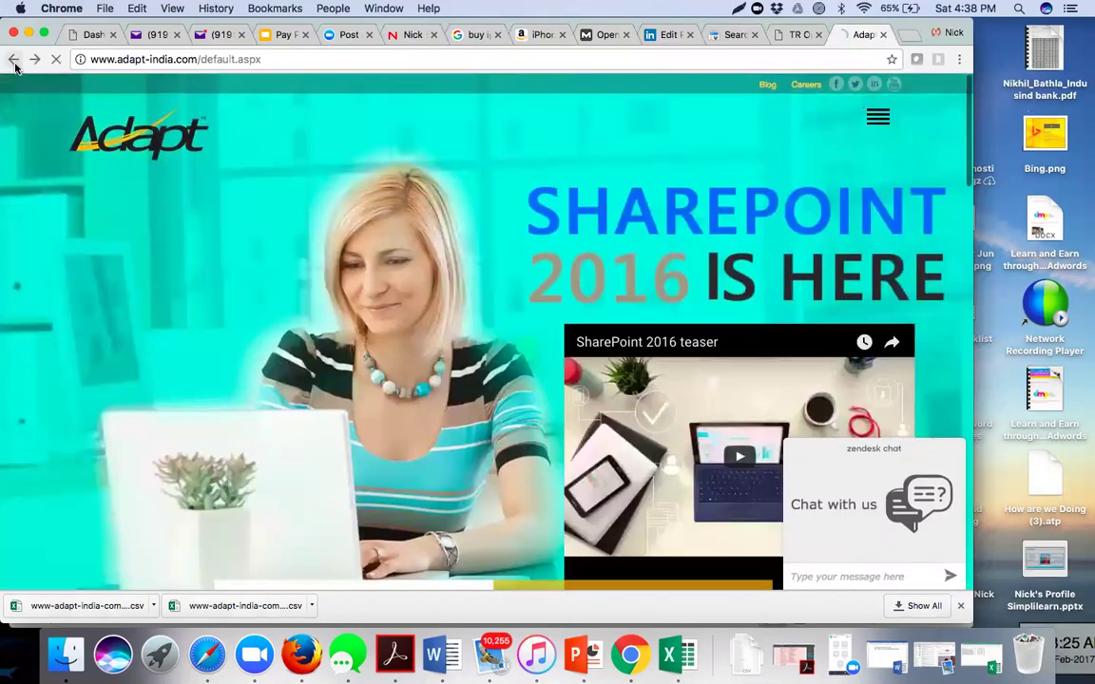
pyautogui.click(15, 60)
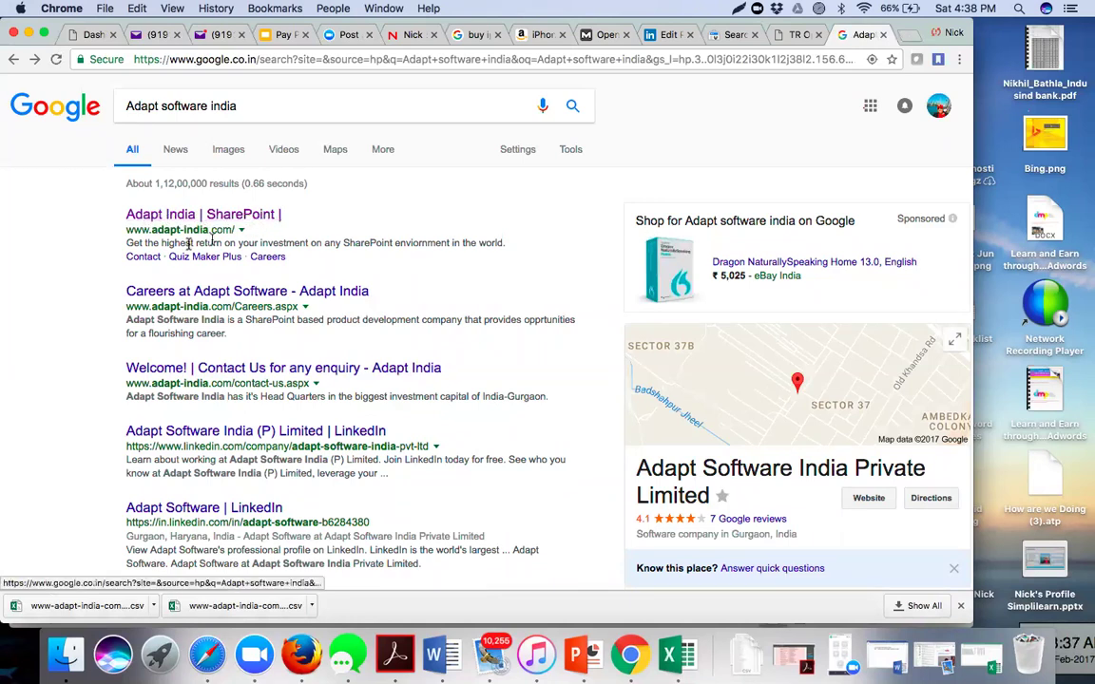
pyautogui.moveTo(125, 241); pyautogui.dragTo(508, 242)
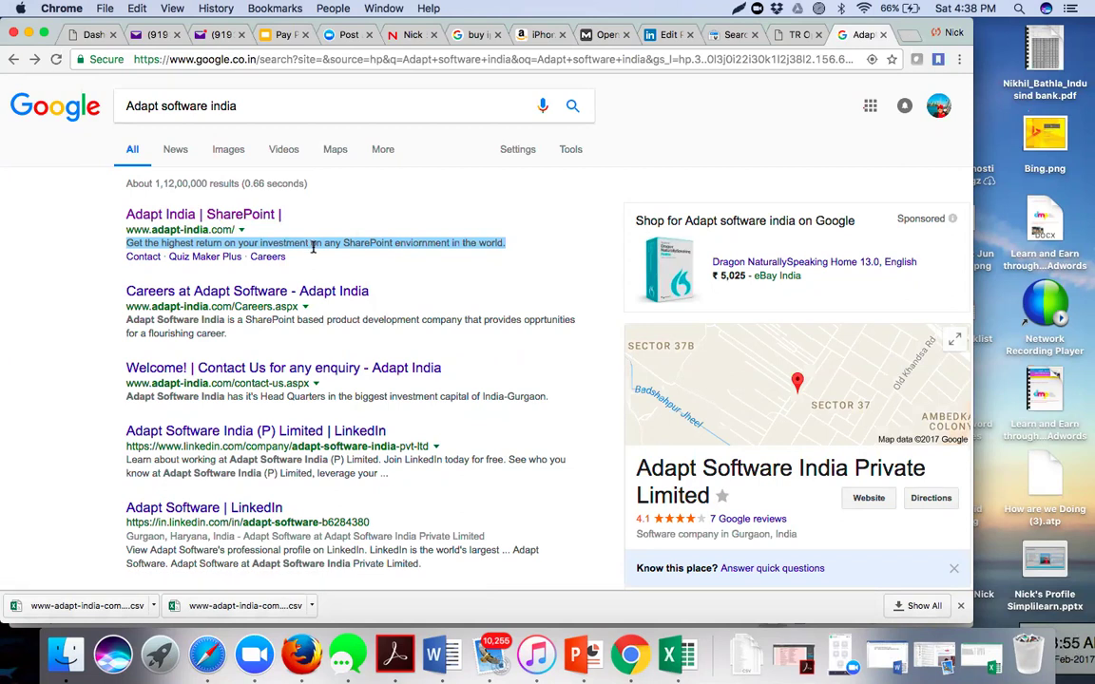
pyautogui.press('super+Tab')
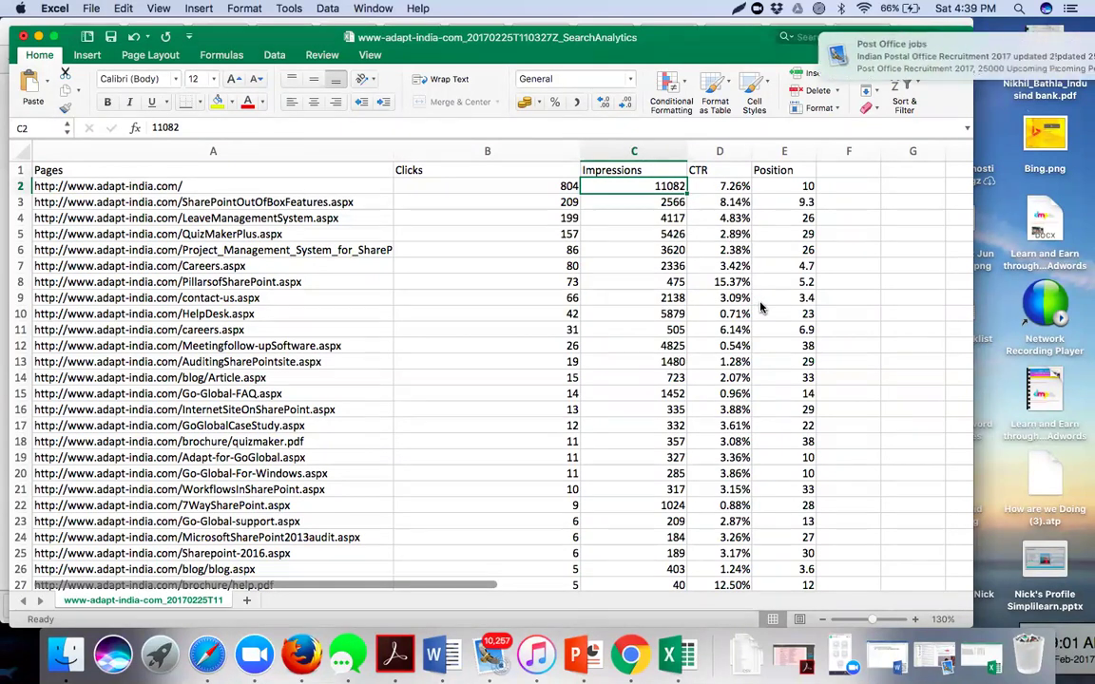
# - Compare row 12's 0.54% CTR with its Meetingfollow-upSoftware.aspx URL, then switch to Chrome
pyautogui.click(733, 349)
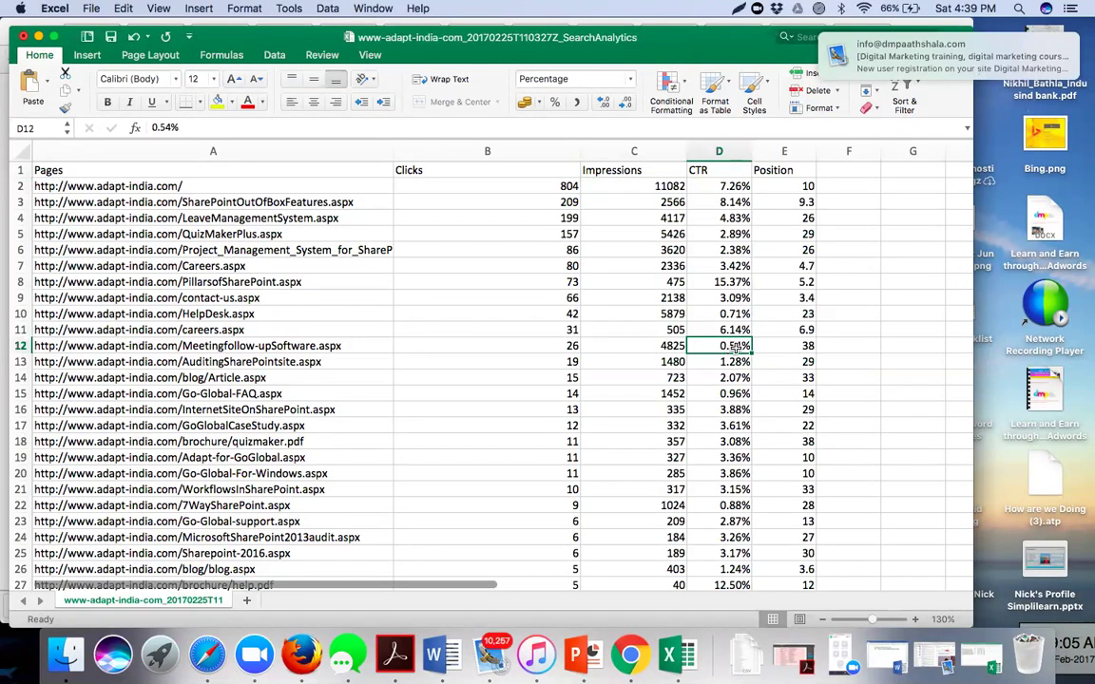
pyautogui.click(207, 347)
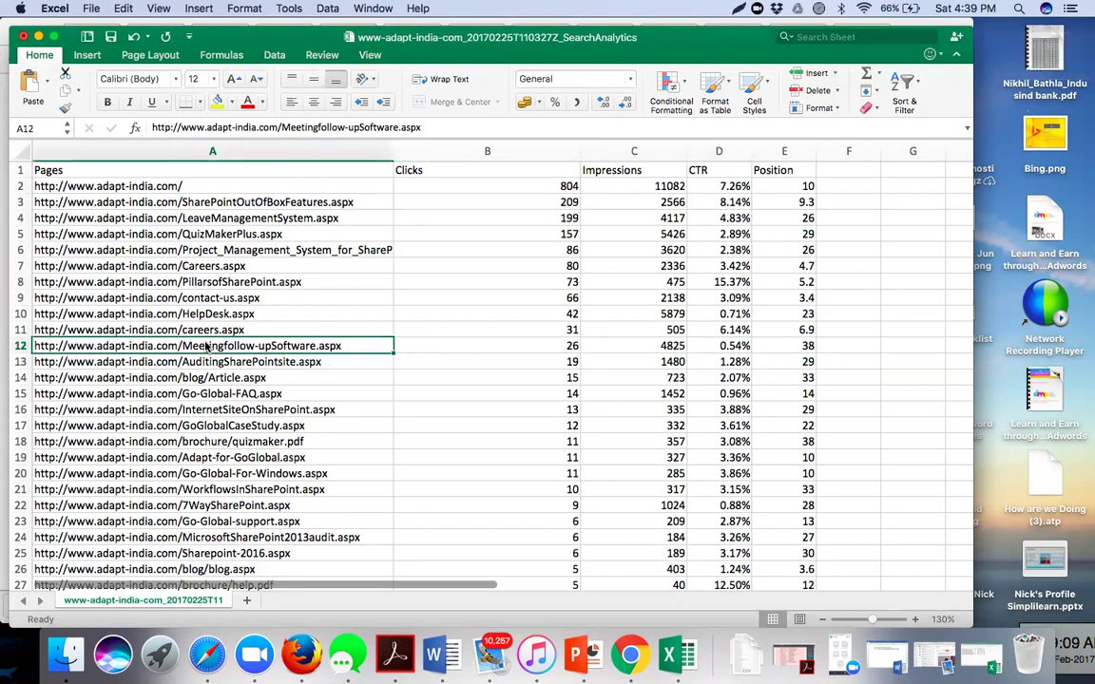
pyautogui.click(708, 346)
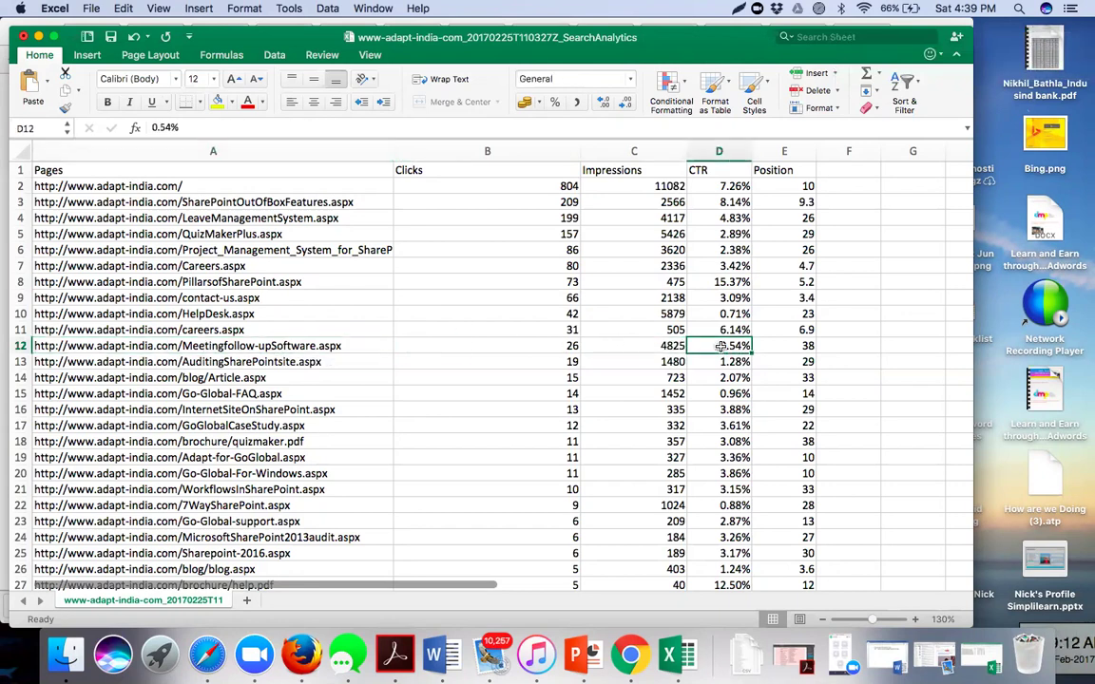
pyautogui.click(285, 348)
pyautogui.press('super+Tab')
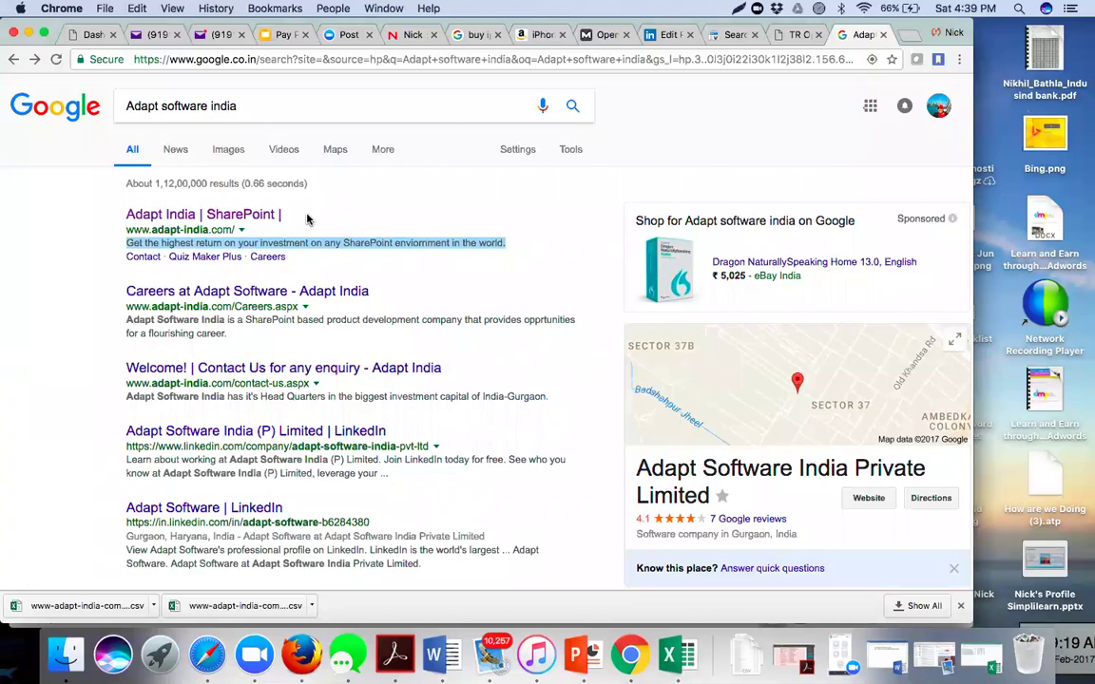
# - Switch from Chrome's results back to the Excel SearchAnalytics pages sheet
pyautogui.press('super+Tab')
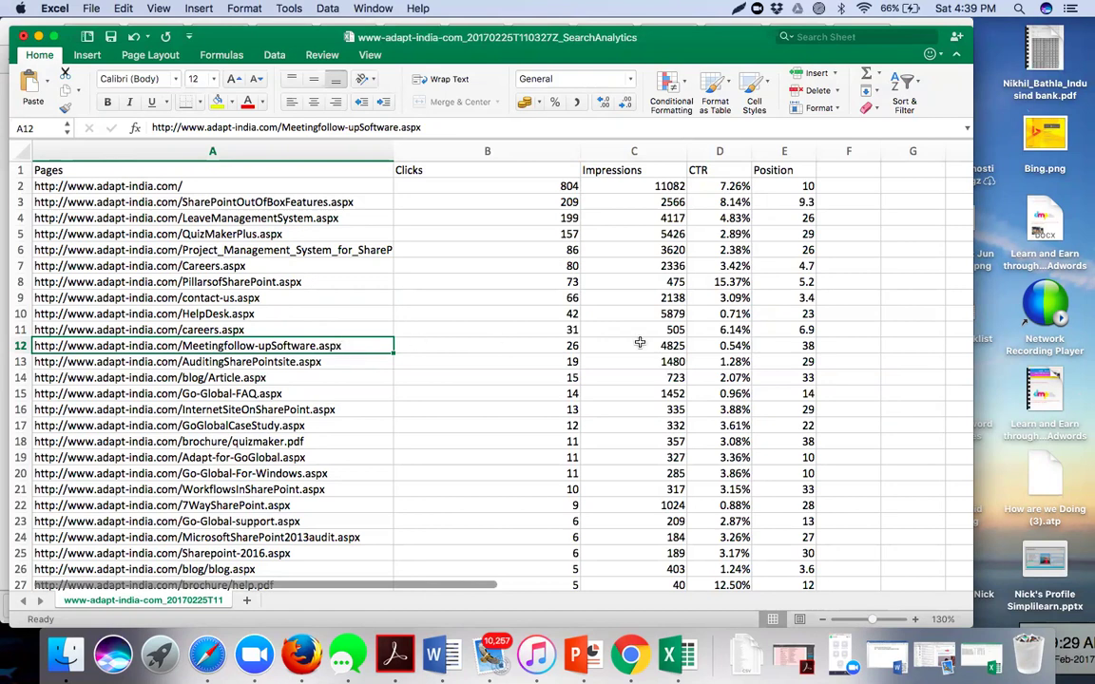
pyautogui.click(571, 346)
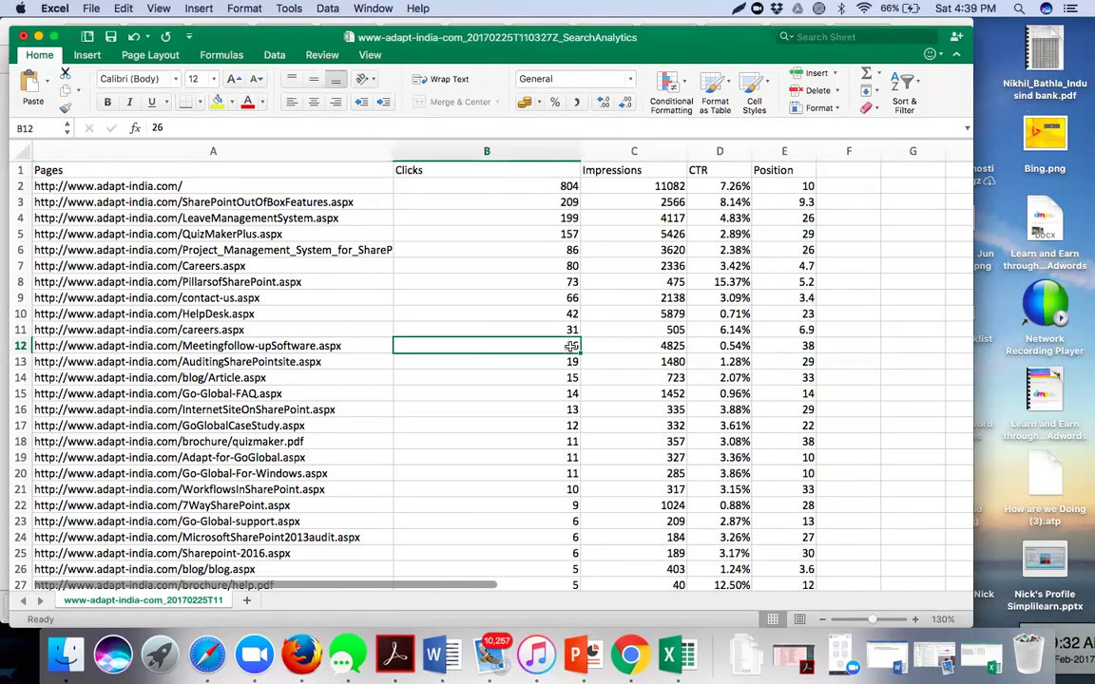
pyautogui.click(645, 349)
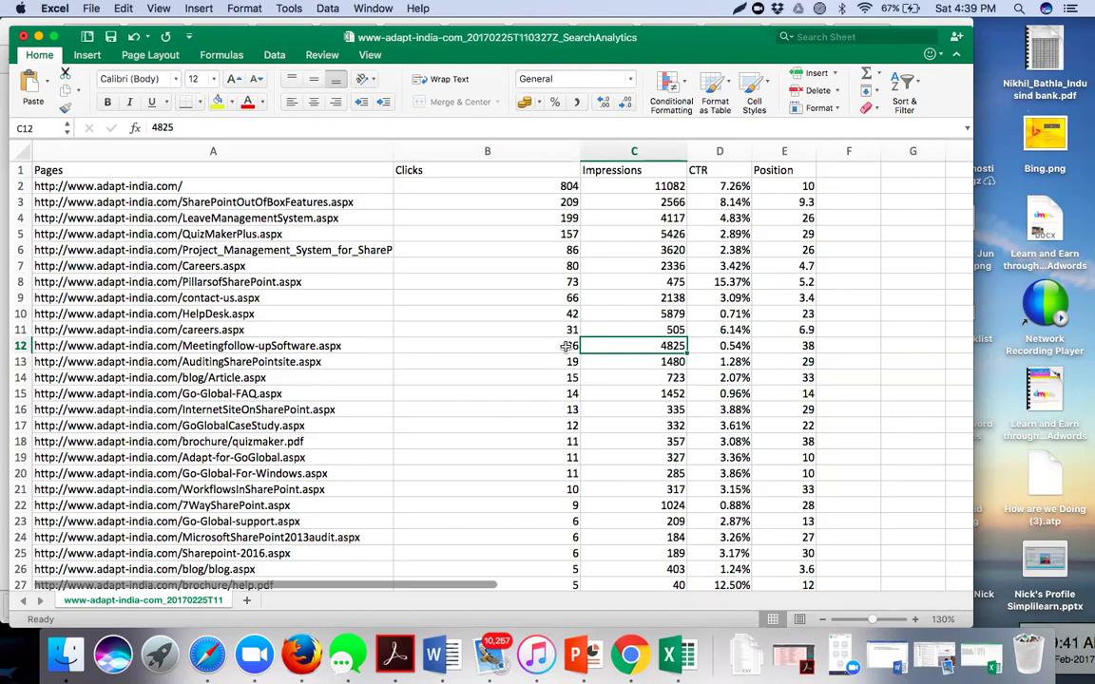
pyautogui.click(566, 346)
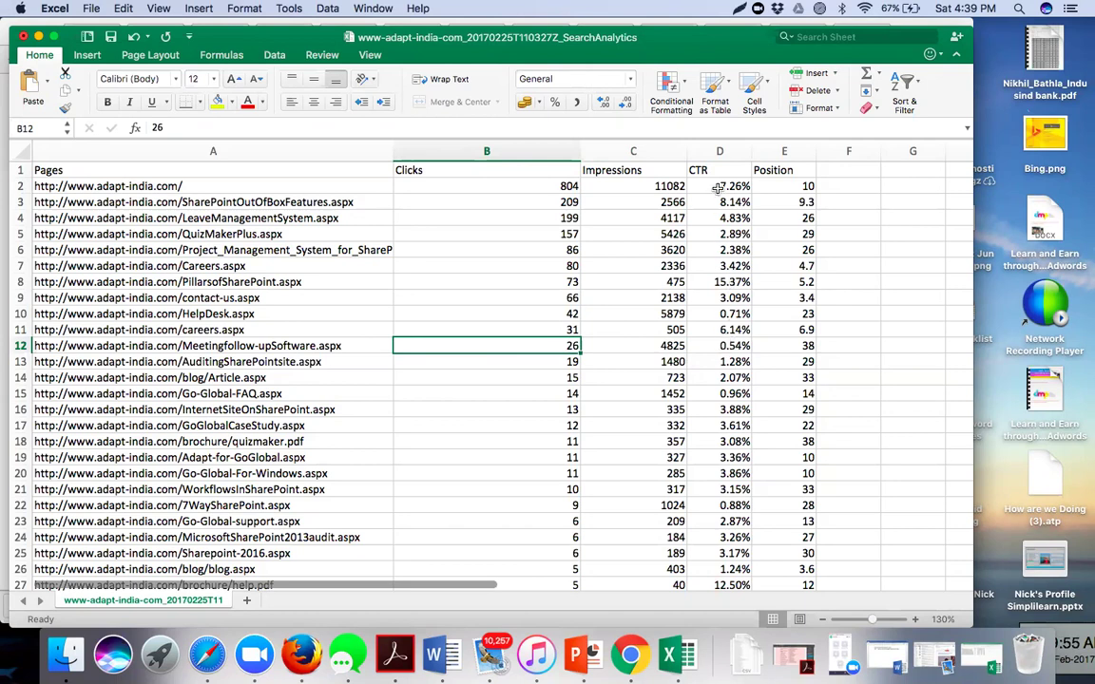
pyautogui.scroll(-5, 715, 335)
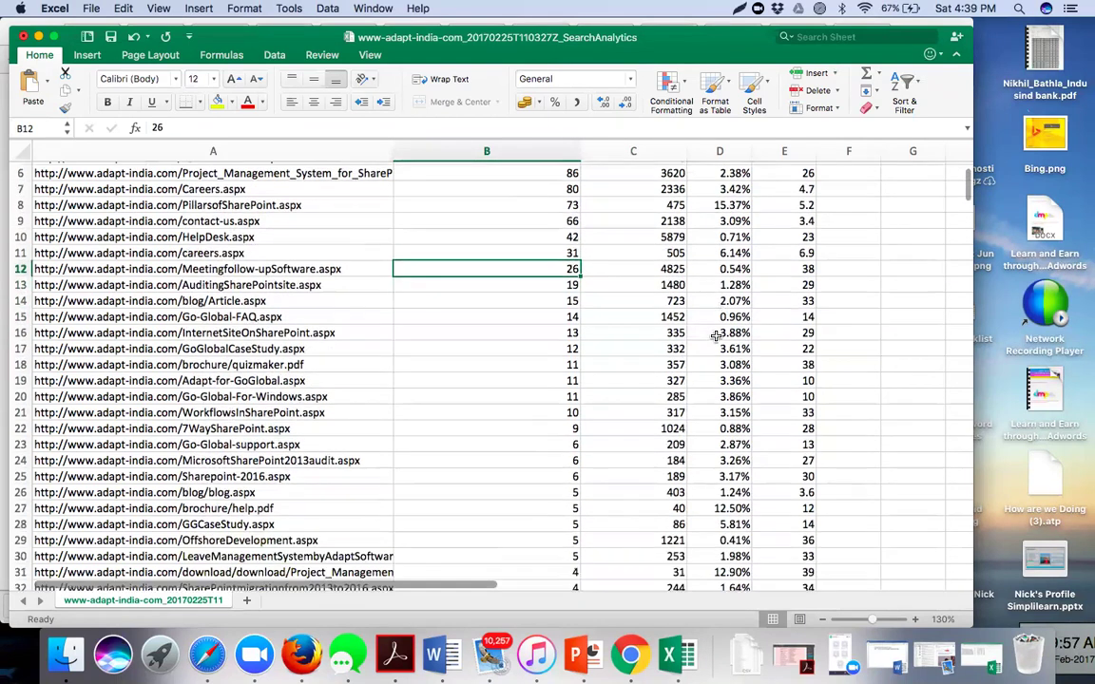
pyautogui.scroll(-3, 716, 336)
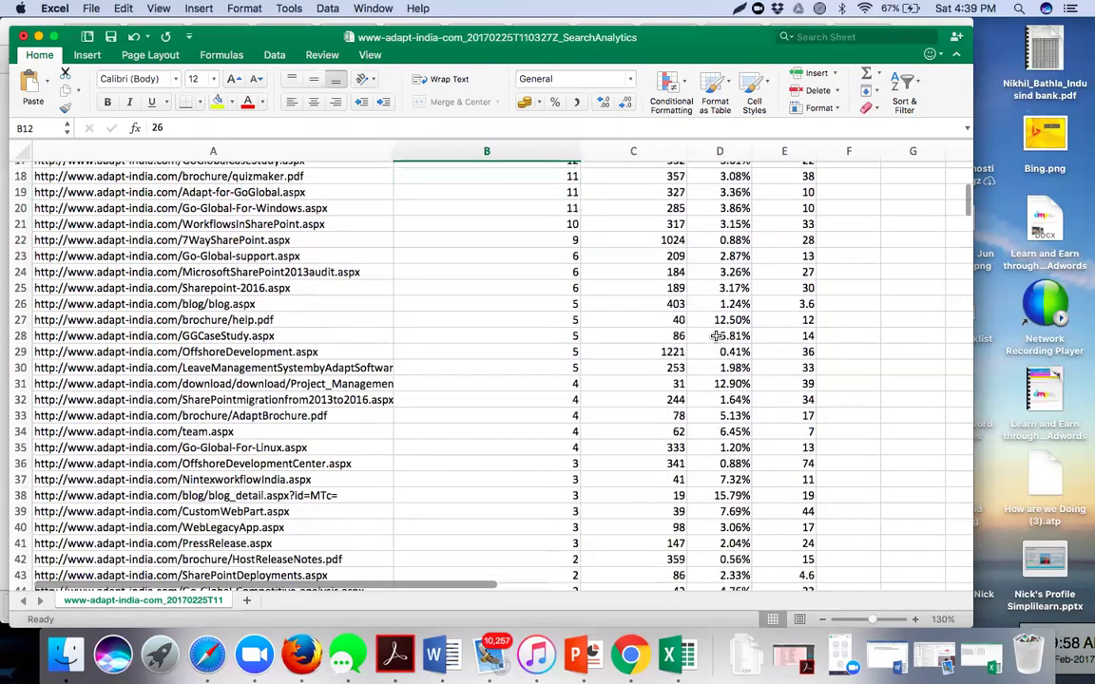
pyautogui.scroll(8, 716, 336)
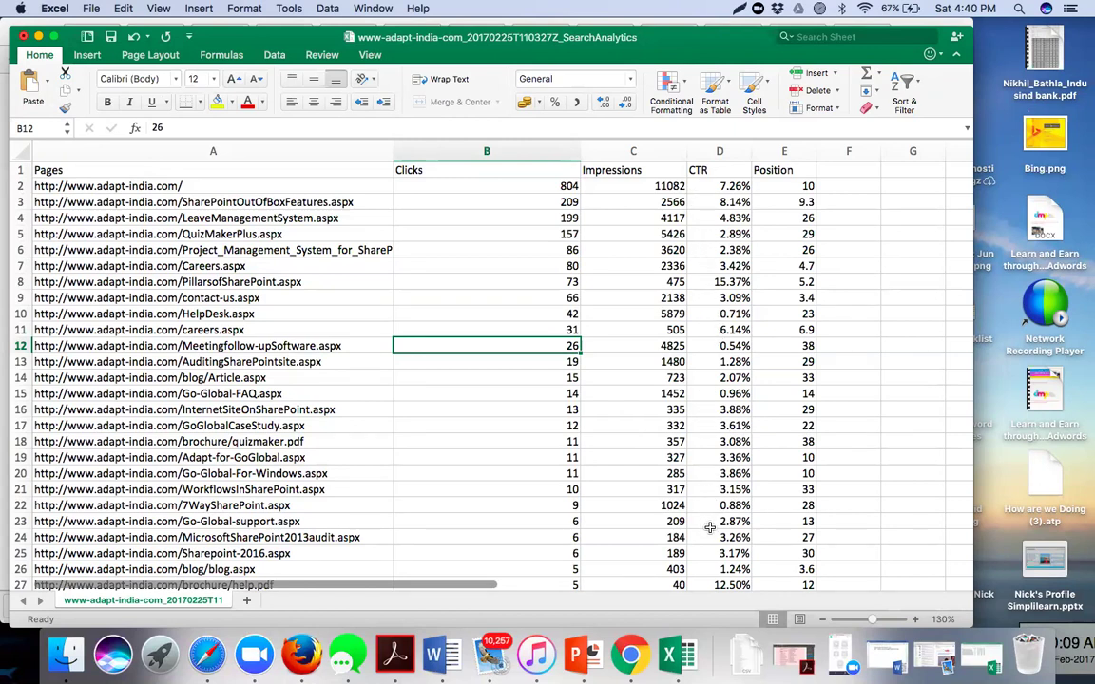
pyautogui.click(727, 398)
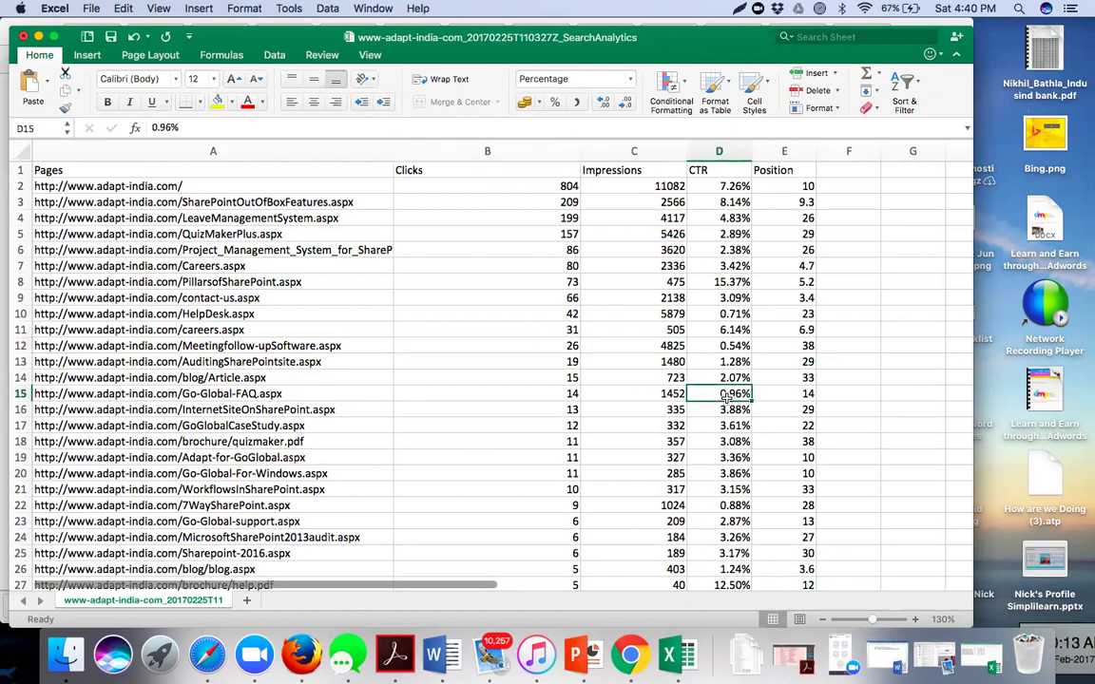
pyautogui.click(802, 187)
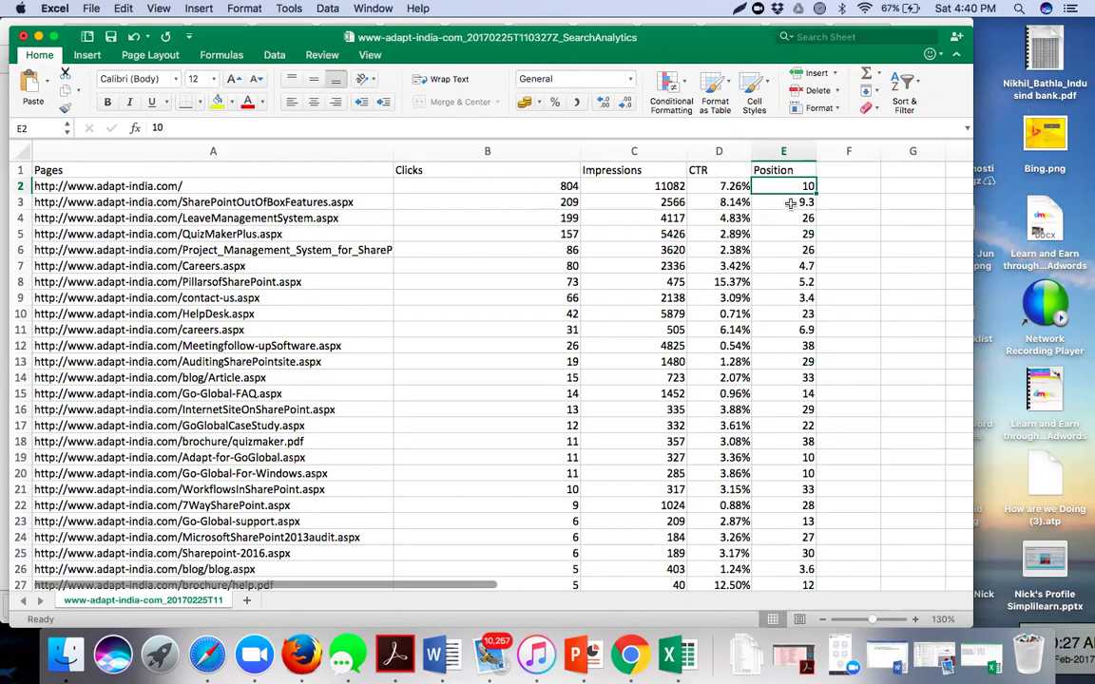
pyautogui.click(790, 203)
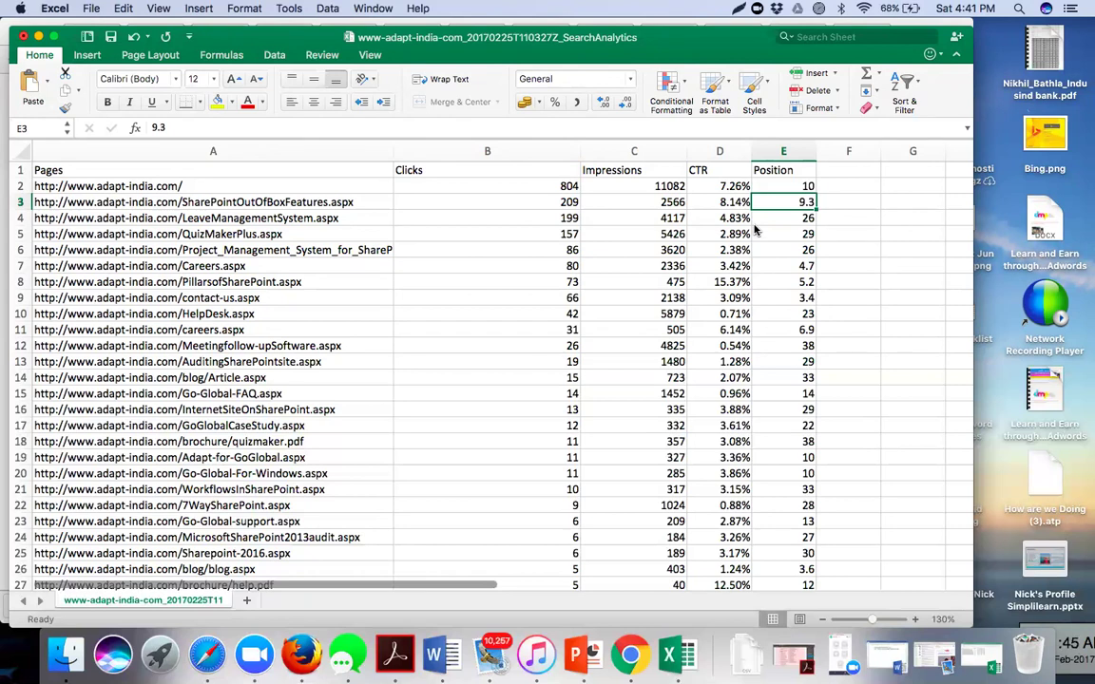
# - Check QuizMakerPlus's 157 clicks, then use File > Share > Send Workbook to start a Mail message
pyautogui.click(404, 233)
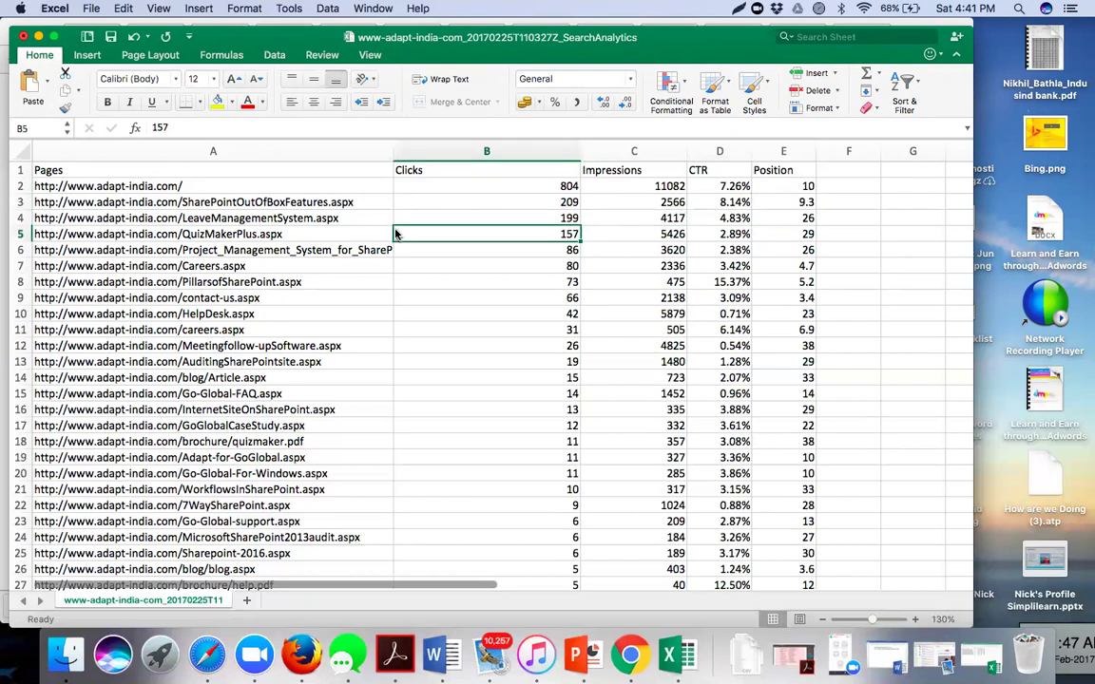
pyautogui.click(89, 9)
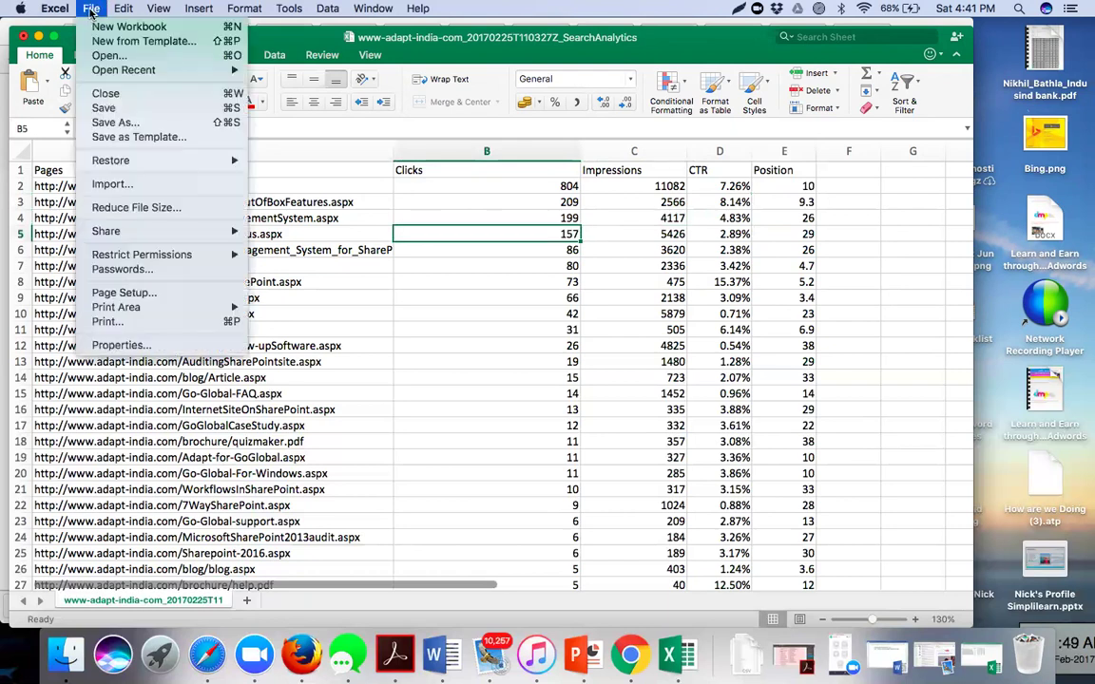
pyautogui.moveTo(180, 229)
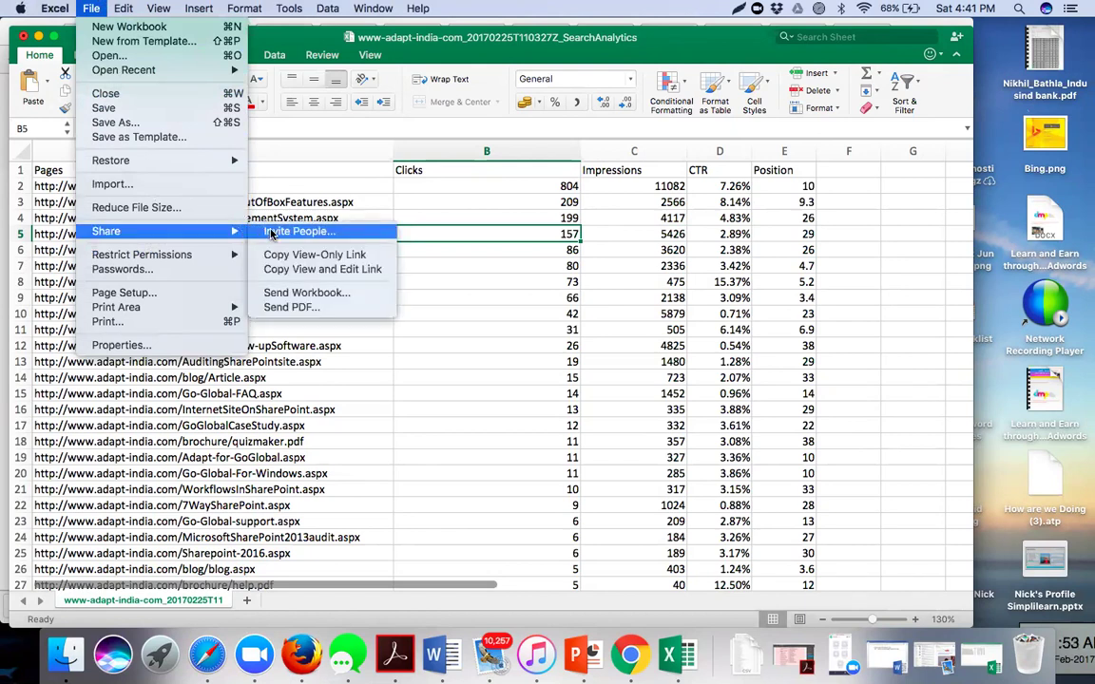
pyautogui.click(271, 294)
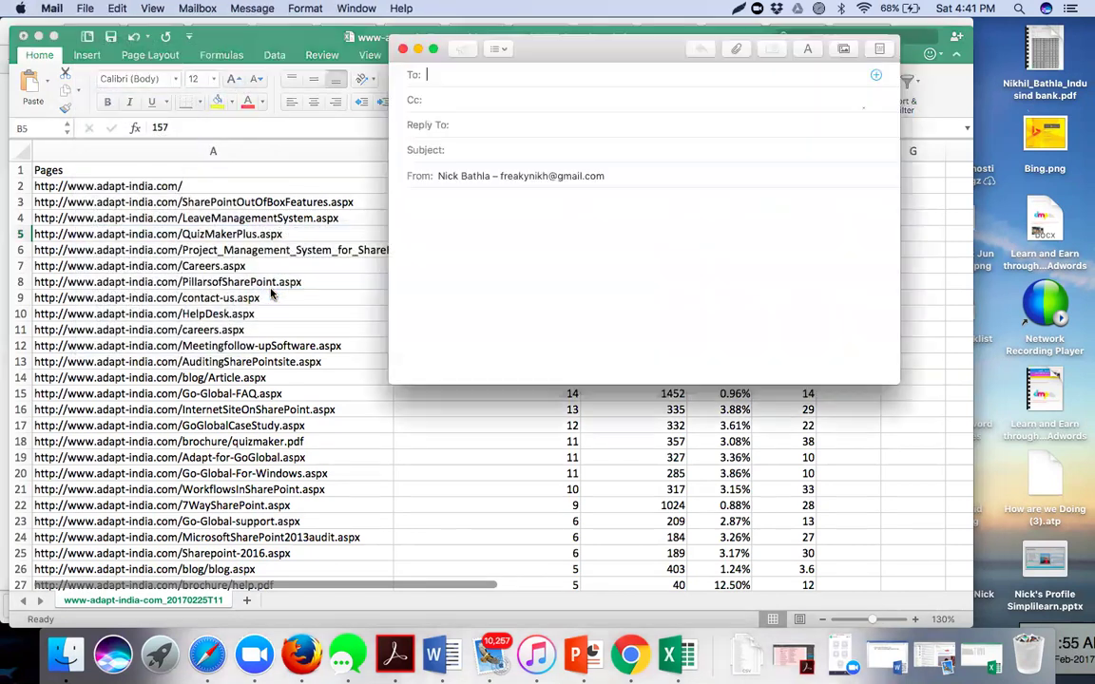
# - Send from the Yahoo account and address the email to the chosen recipient
pyautogui.click(508, 176)
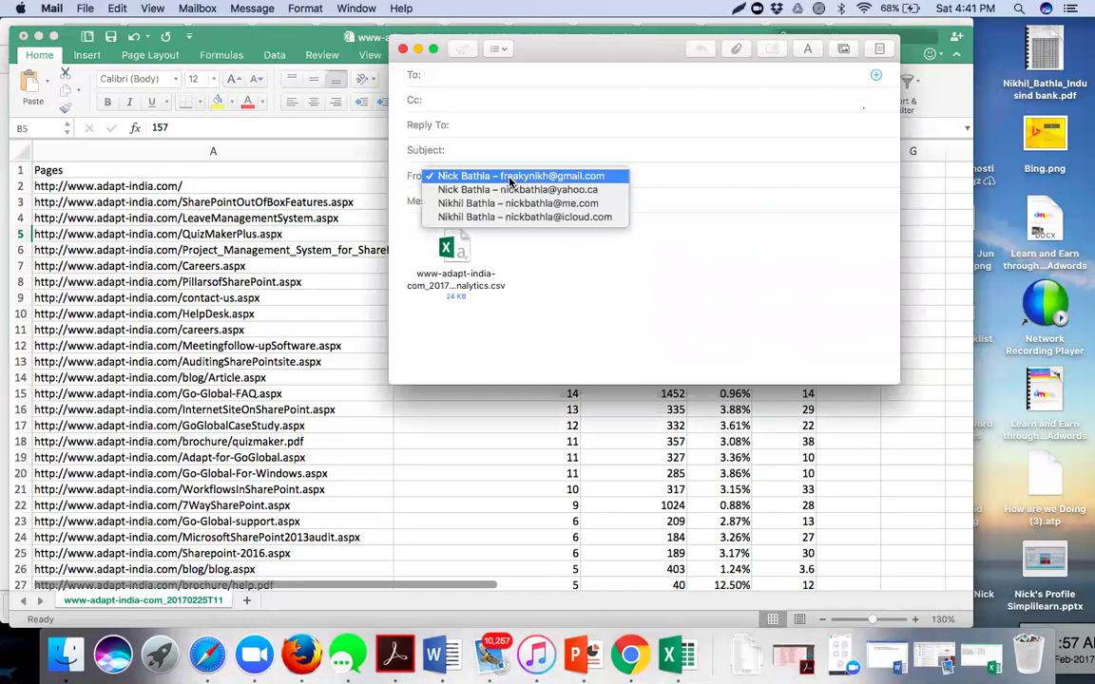
pyautogui.click(518, 191)
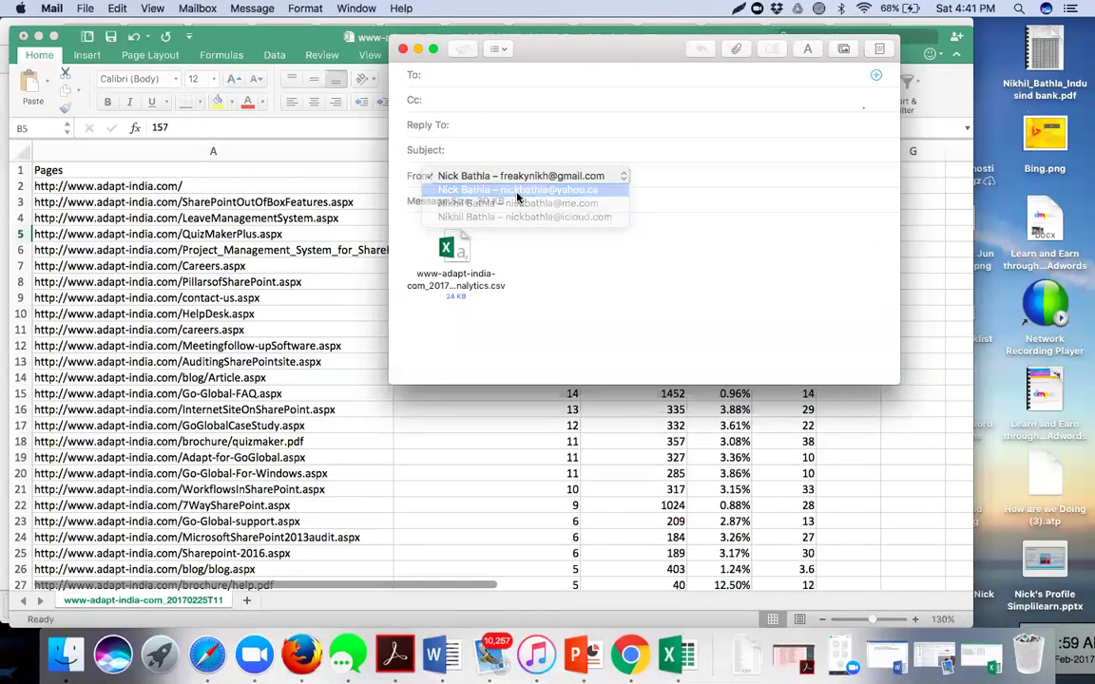
pyautogui.click(472, 76)
pyautogui.write('swek')
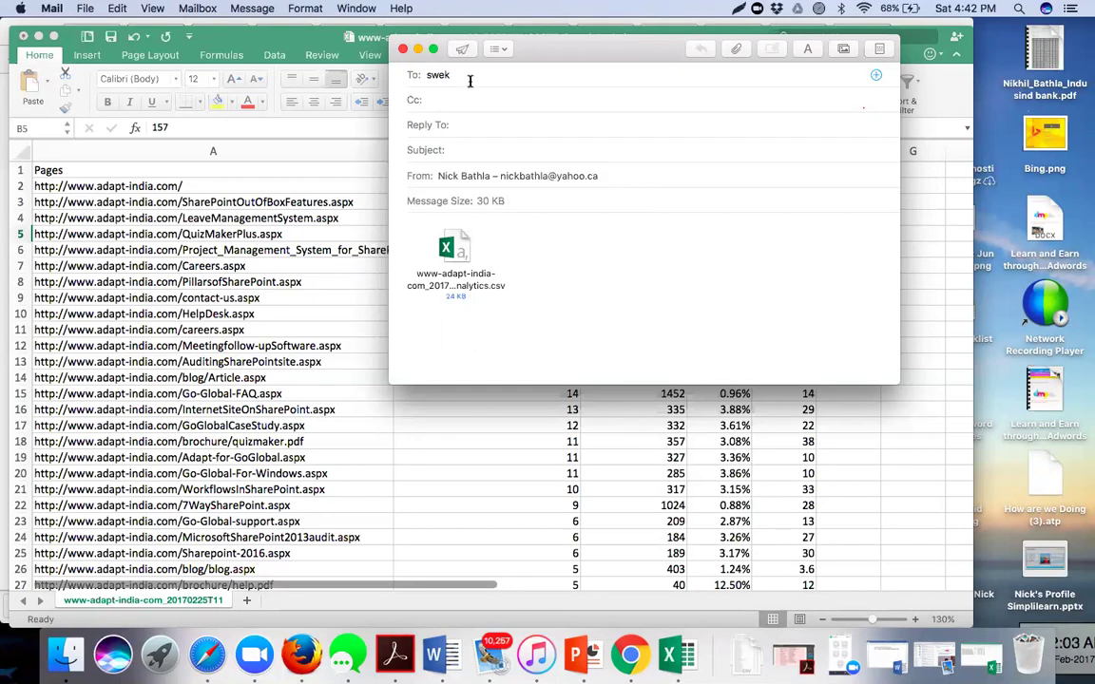
pyautogui.press('BackSpace')
pyautogui.write('c')
pyautogui.press('Return')
# - Enter the subject 'Hits on Website Pages in the organic Space' and add a Cc contact
pyautogui.click(465, 148)
pyautogui.write('Hits on Website')
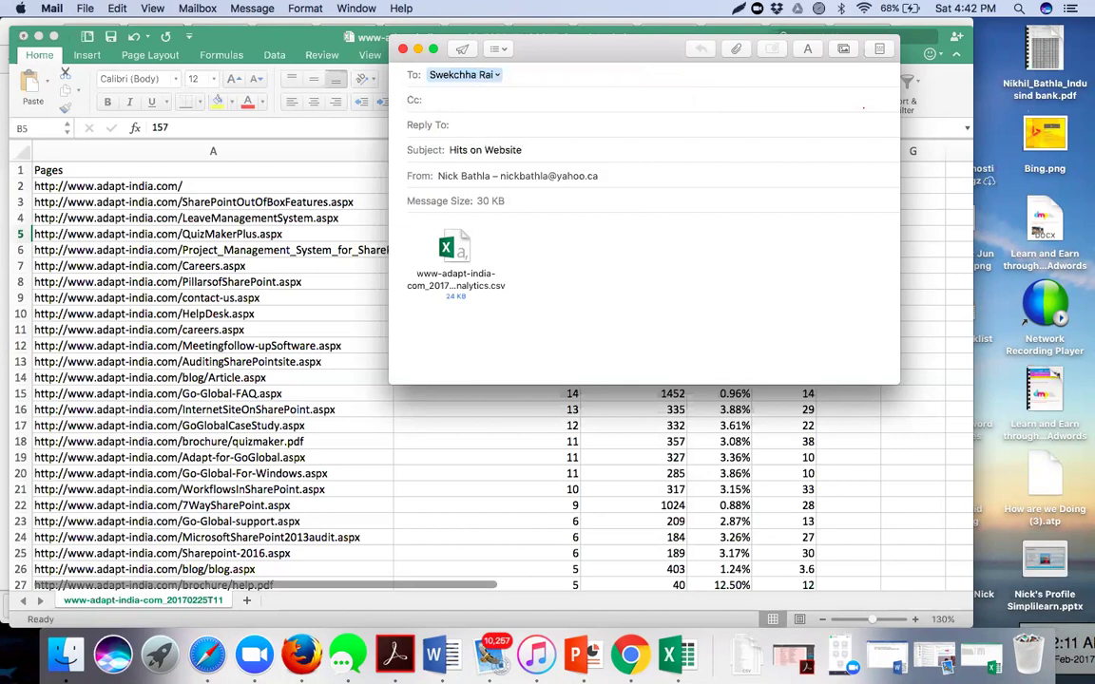
pyautogui.write(' Pages in the organic Space')
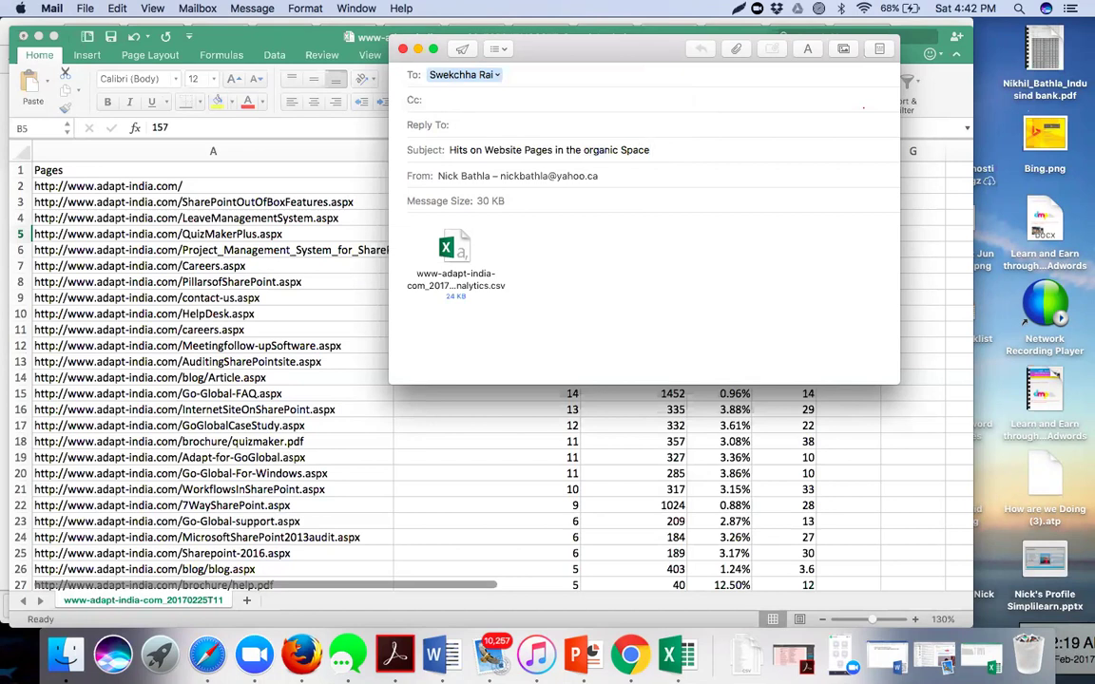
pyautogui.press('super+a')
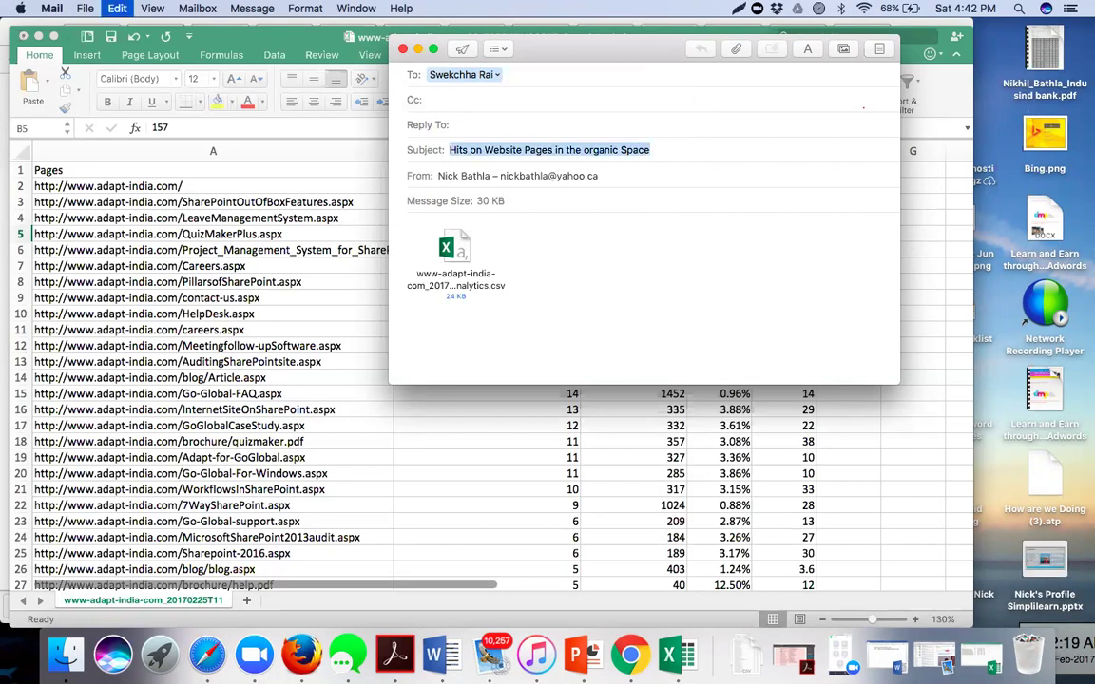
pyautogui.click(443, 100)
pyautogui.write('ash')
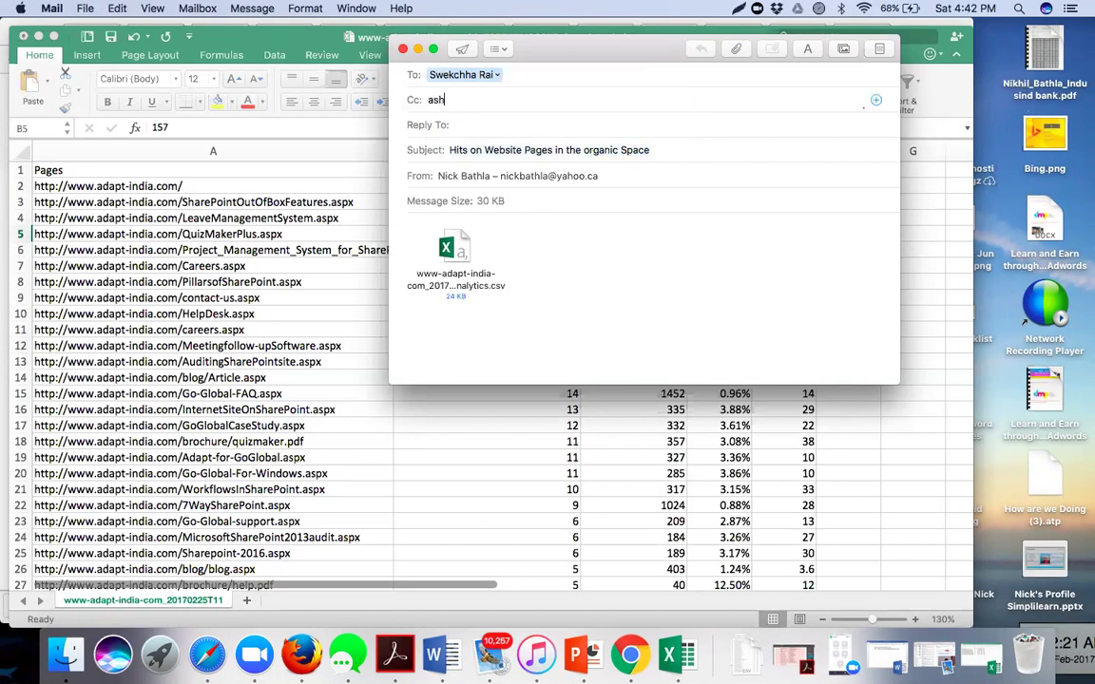
pyautogui.write('ish')
pyautogui.press('Return')
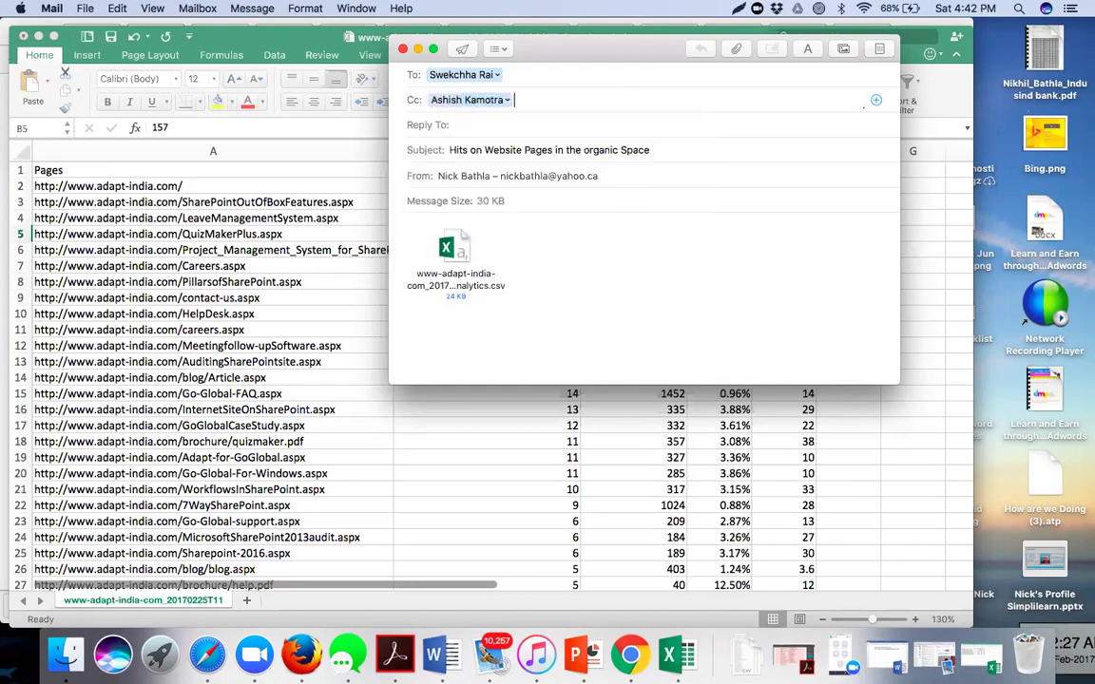
# - Make room above the CSV attachment and type a greeting to the recipient
pyautogui.click(417, 225)
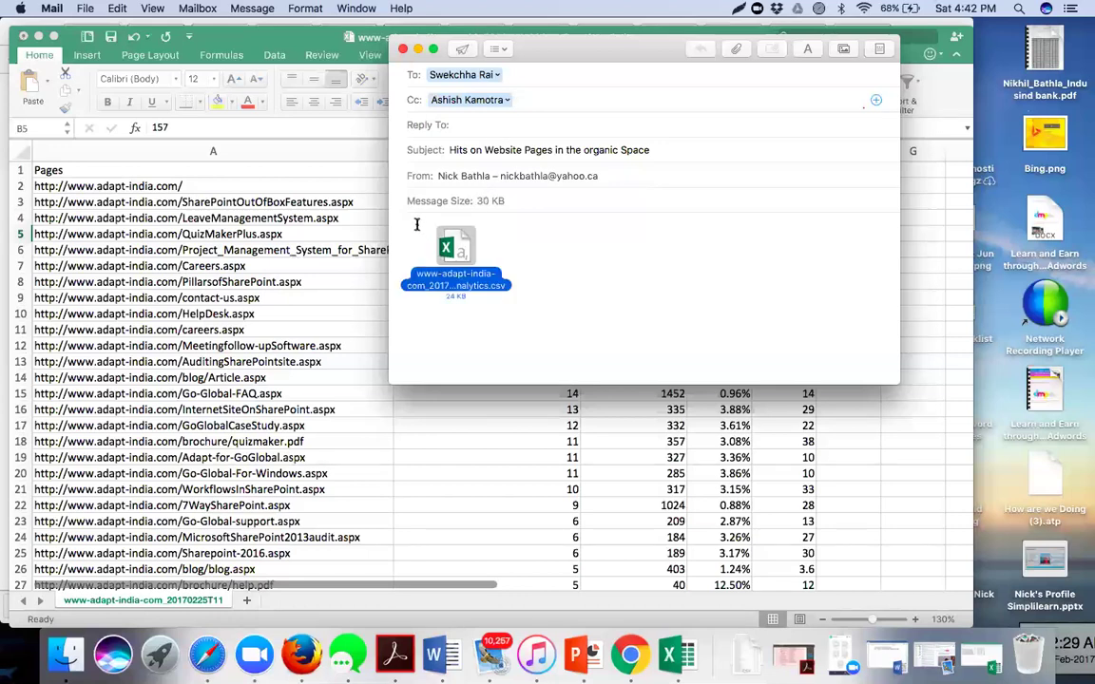
pyautogui.press('Tab')
pyautogui.click(541, 310)
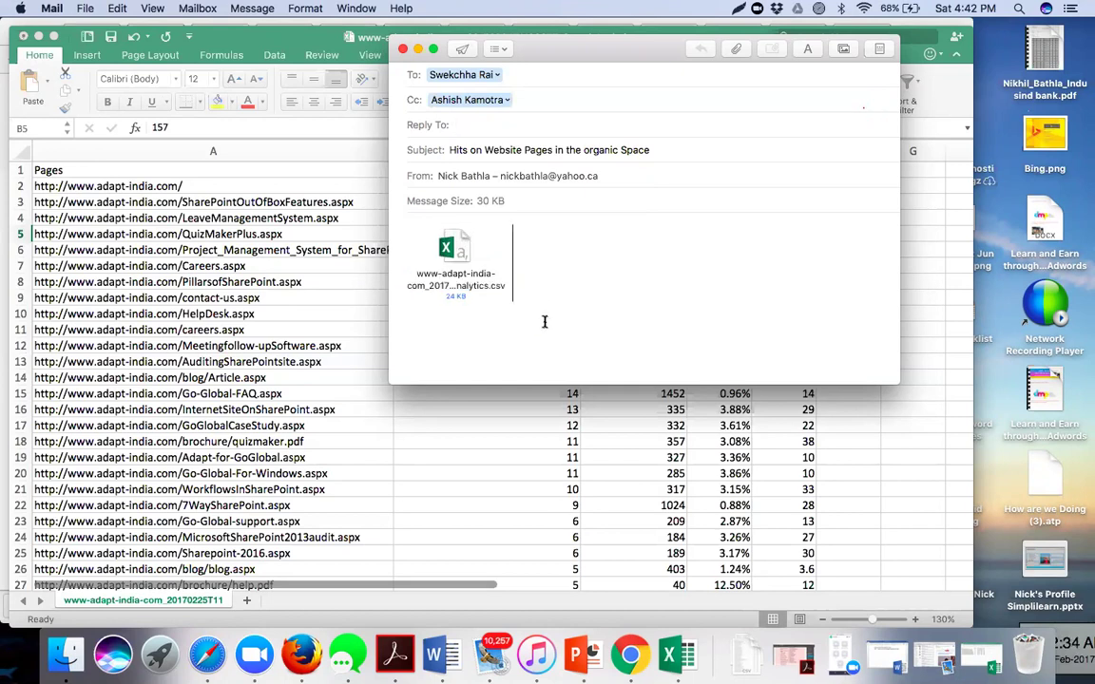
pyautogui.click(404, 288)
pyautogui.press('Left')
pyautogui.press('Return')
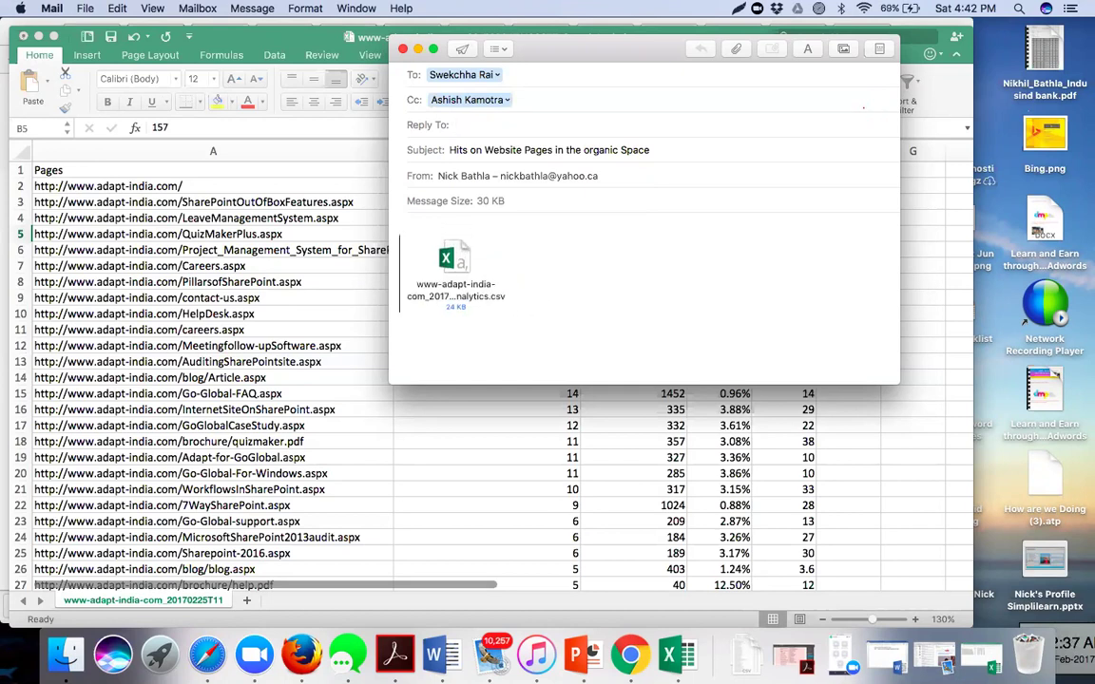
pyautogui.write('Hi Swekchha,')
# - Add the note on the last 90 days of webpage traffic, sign with the sender's name, and send
pyautogui.press('Return')
pyautogui.press('Return')
pyautogui.write('Here is the report of last 90 days of traff')
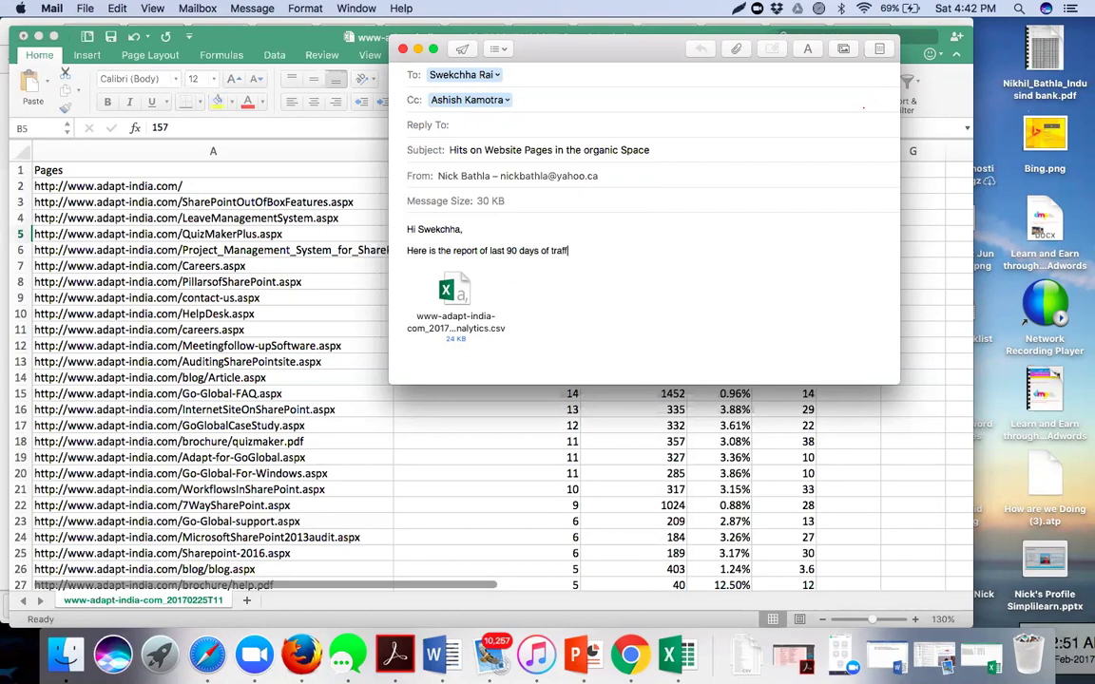
pyautogui.write('ic received on various webp')
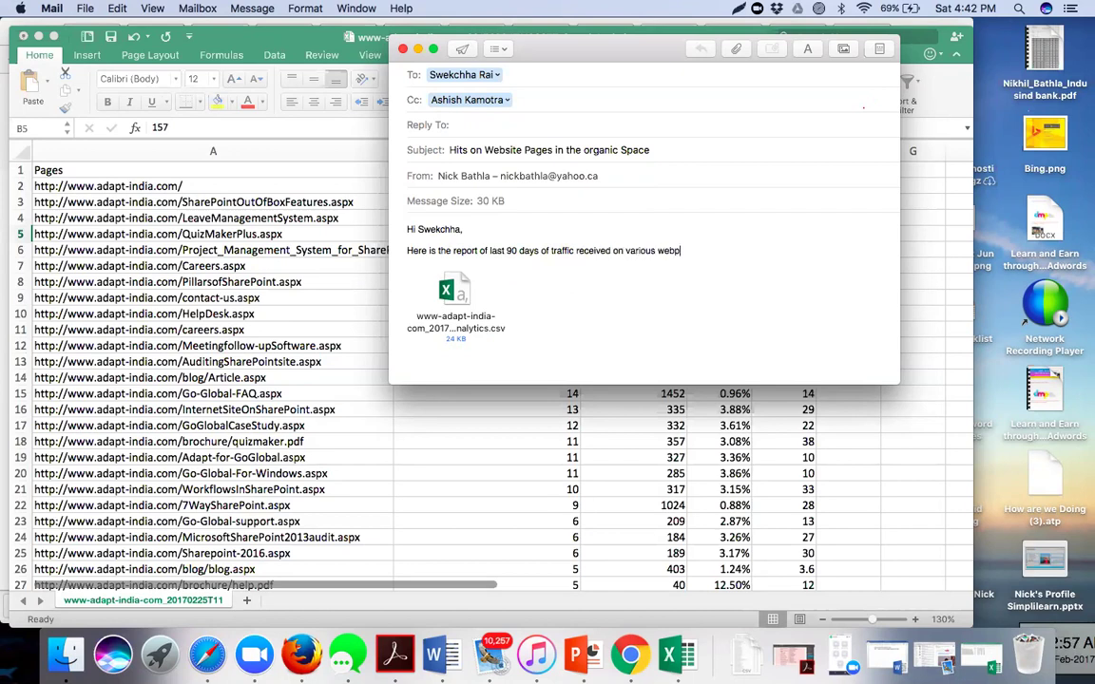
pyautogui.write('ages from the seo listings.')
pyautogui.press('Return')
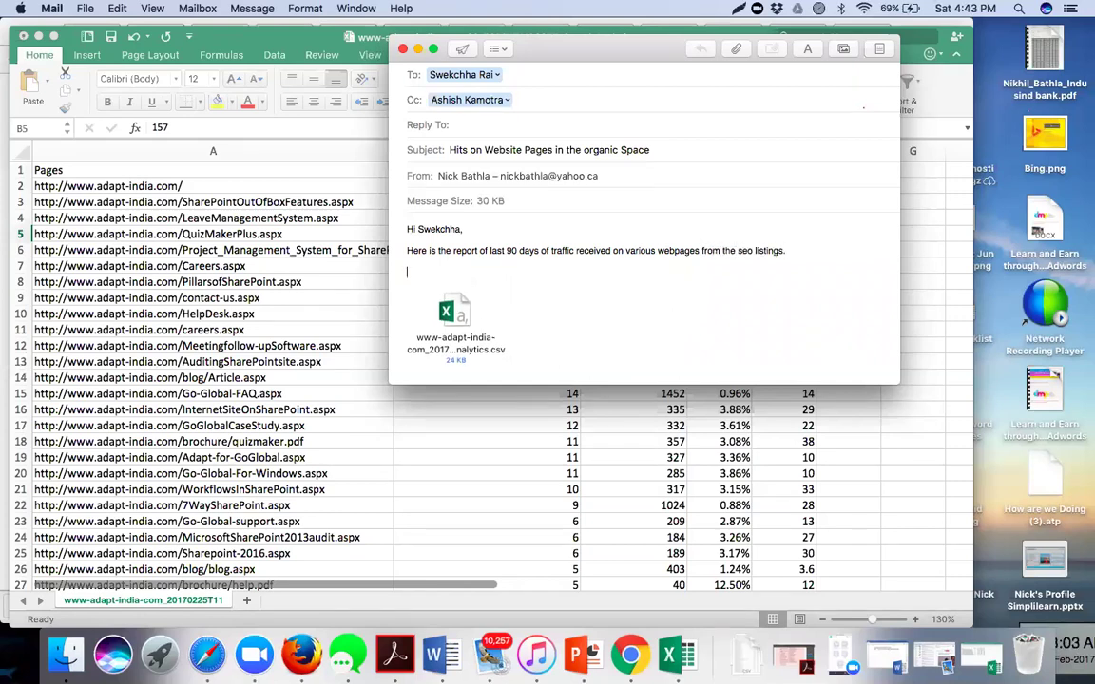
pyautogui.write('Nick')
pyautogui.click(462, 48)
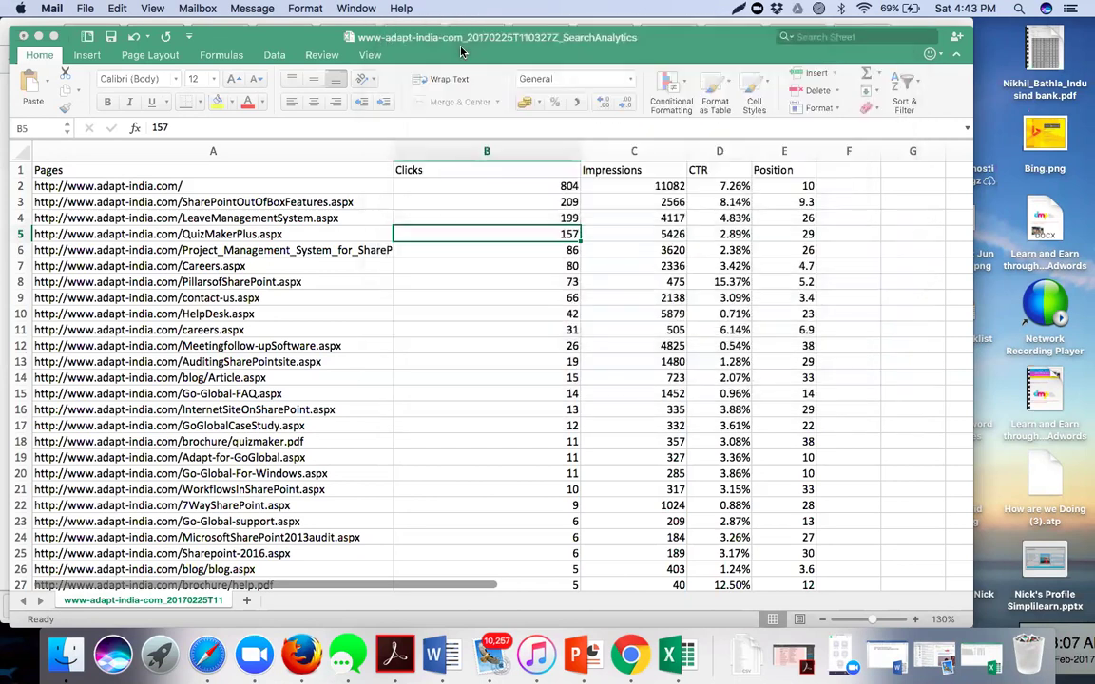
# - Minimize the Excel workbook window and switch to the Search Console tab in Chrome
pyautogui.click(39, 37)
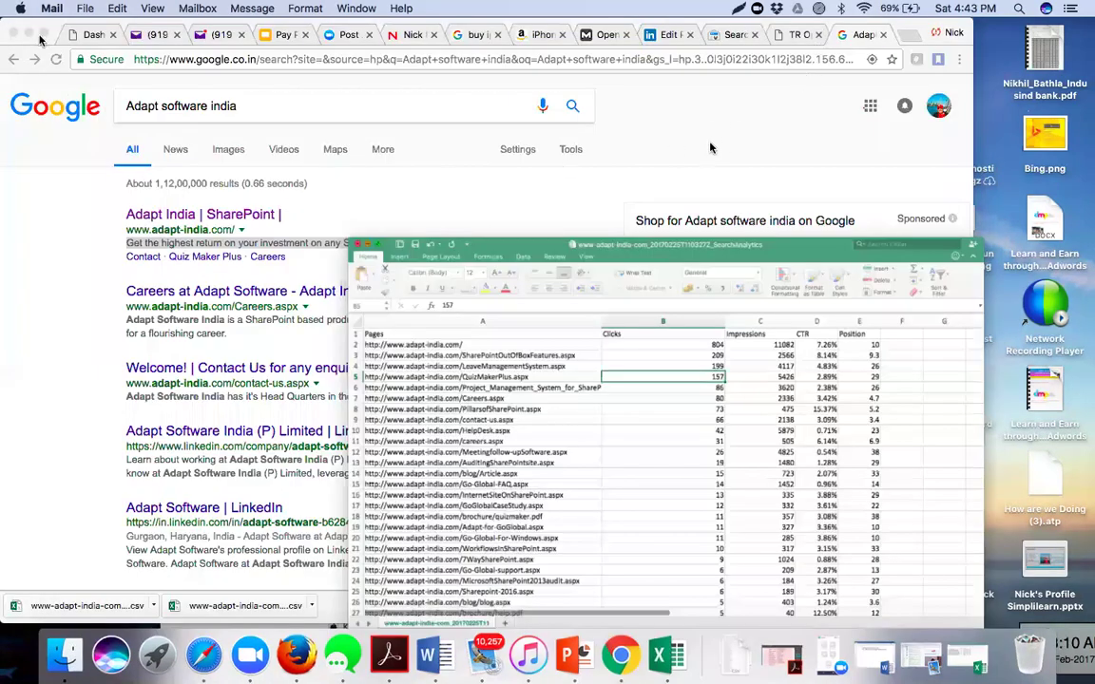
pyautogui.click(730, 38)
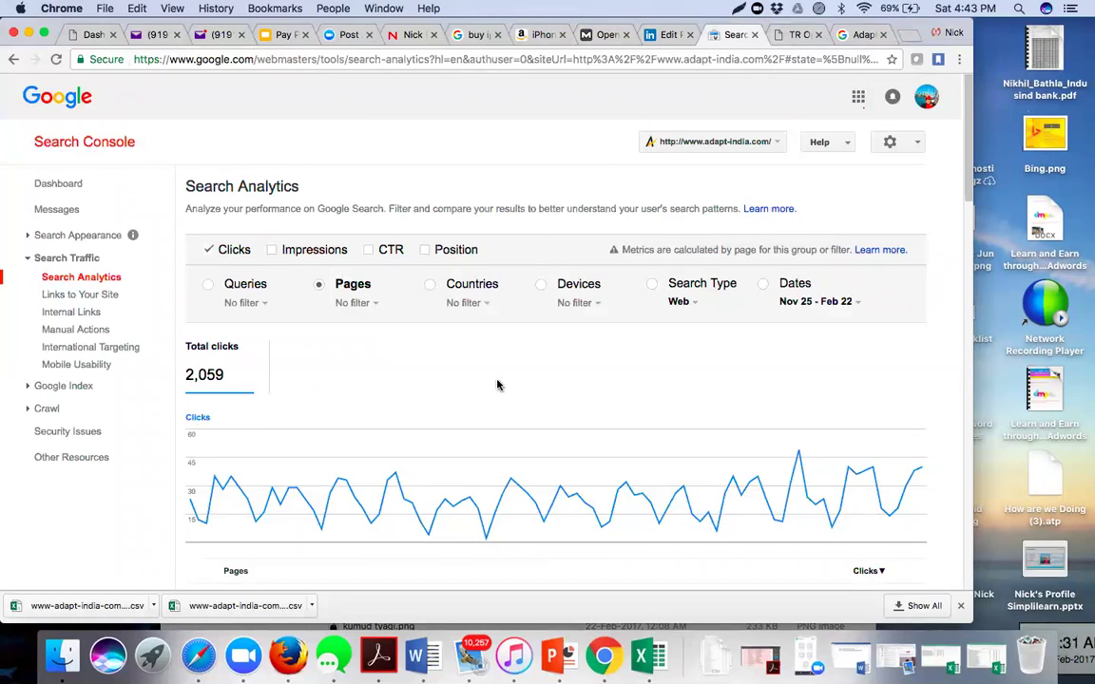
pyautogui.scroll(-2, 496, 385)
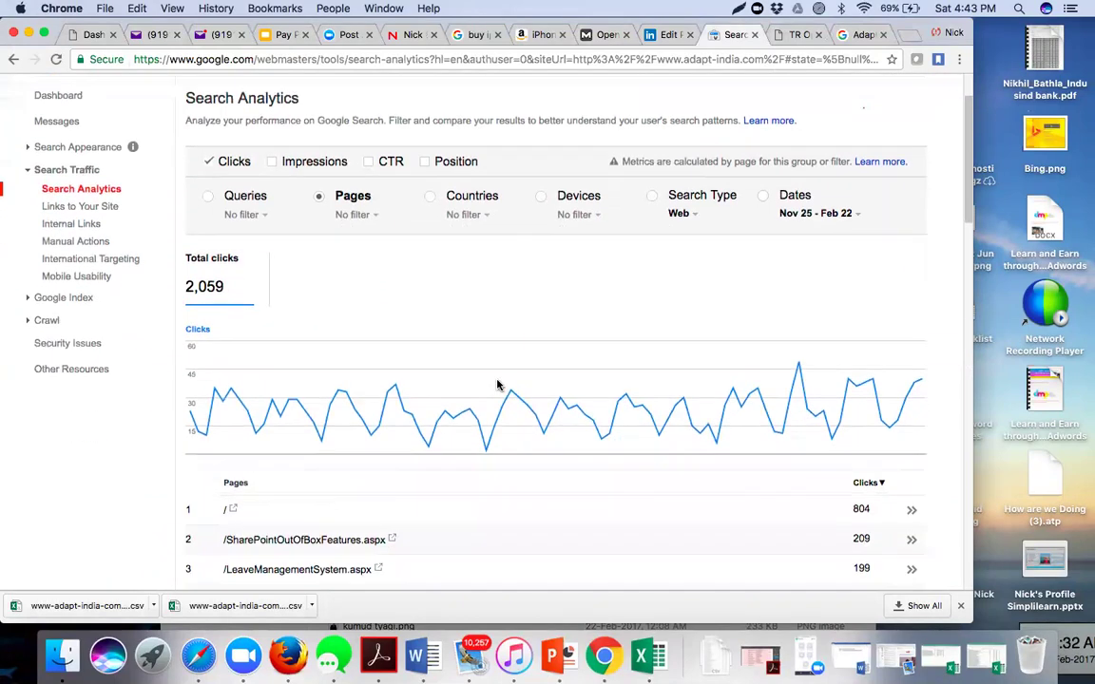
pyautogui.click(593, 216)
pyautogui.moveTo(605, 237)
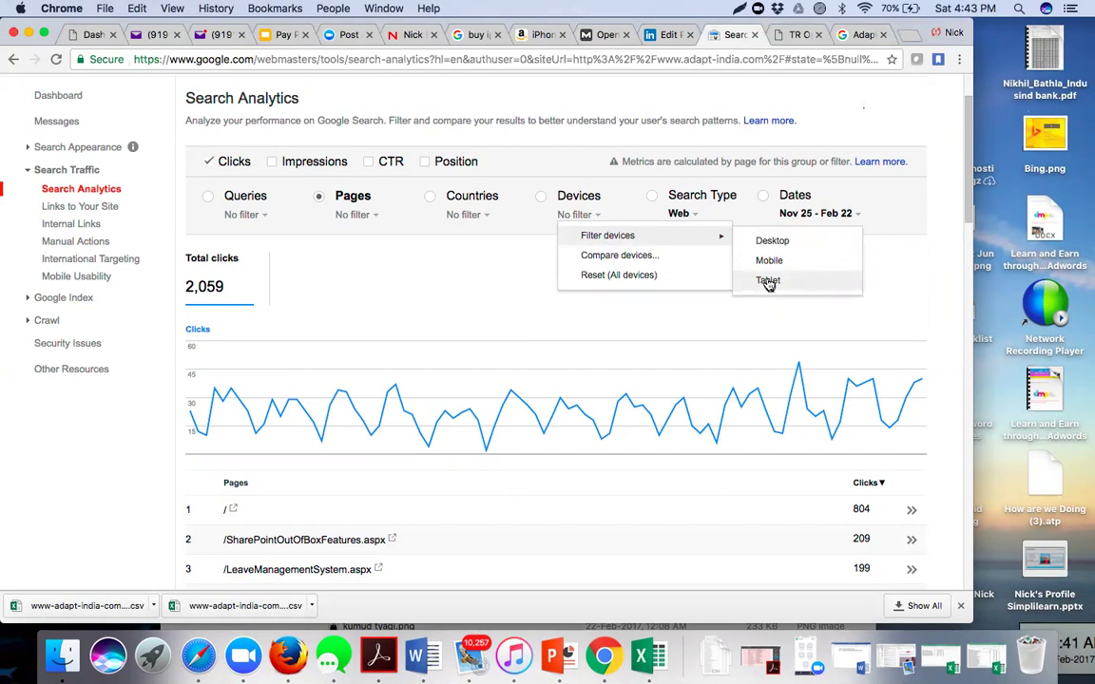
pyautogui.click(694, 205)
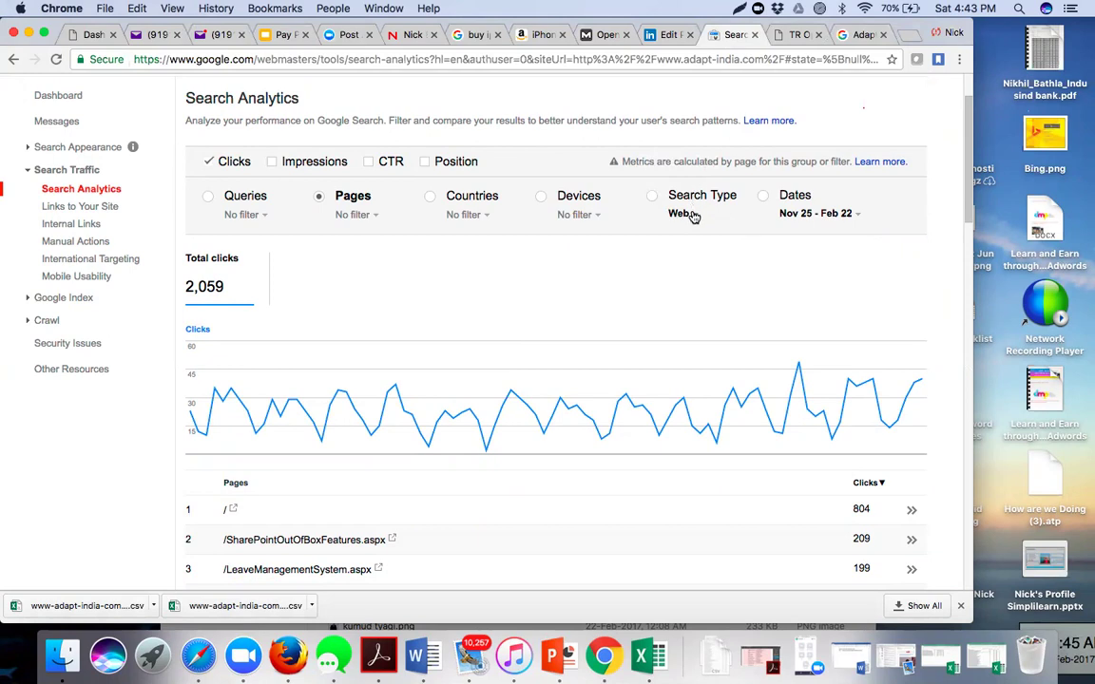
pyautogui.click(692, 211)
pyautogui.moveTo(713, 240)
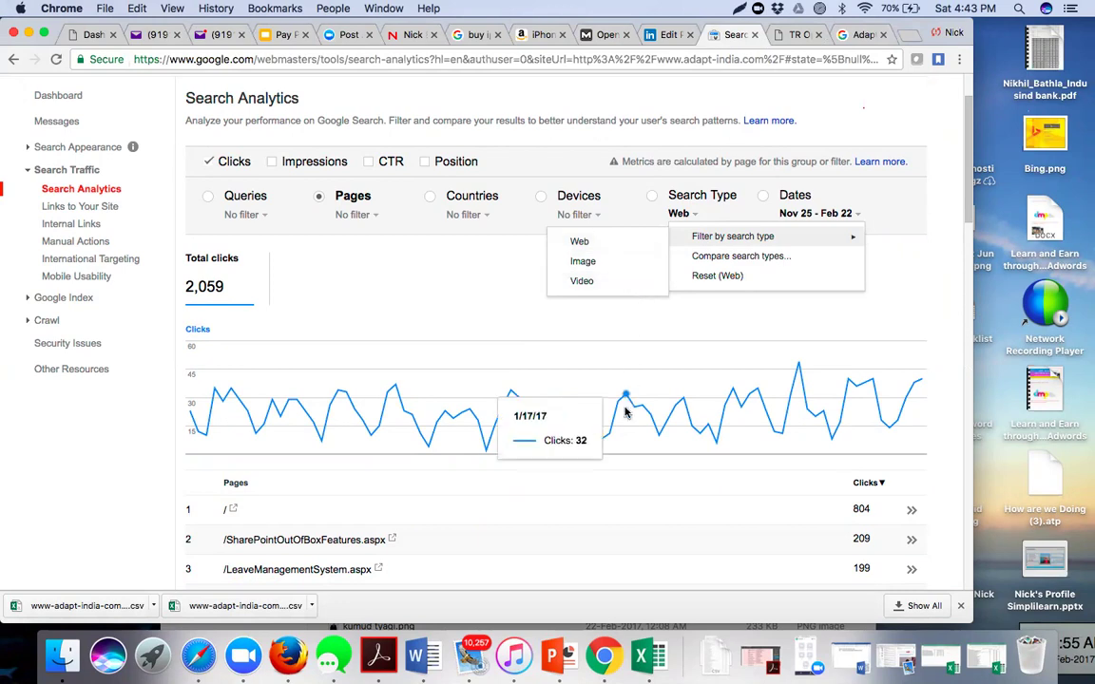
pyautogui.scroll(-4, 625, 411)
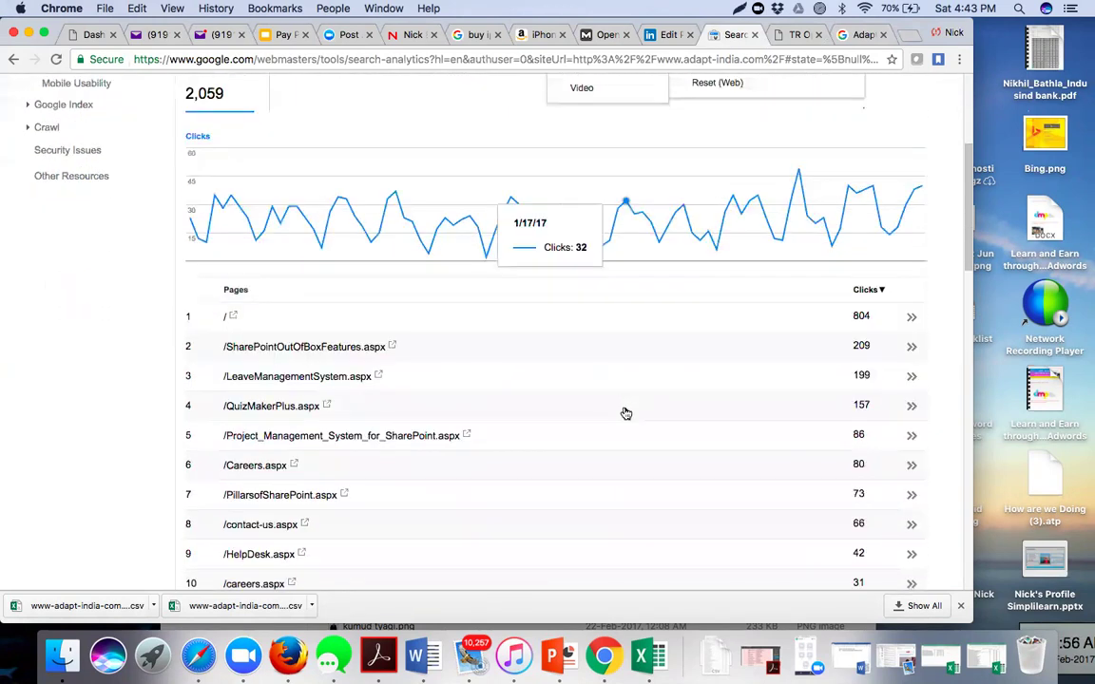
pyautogui.scroll(6, 625, 413)
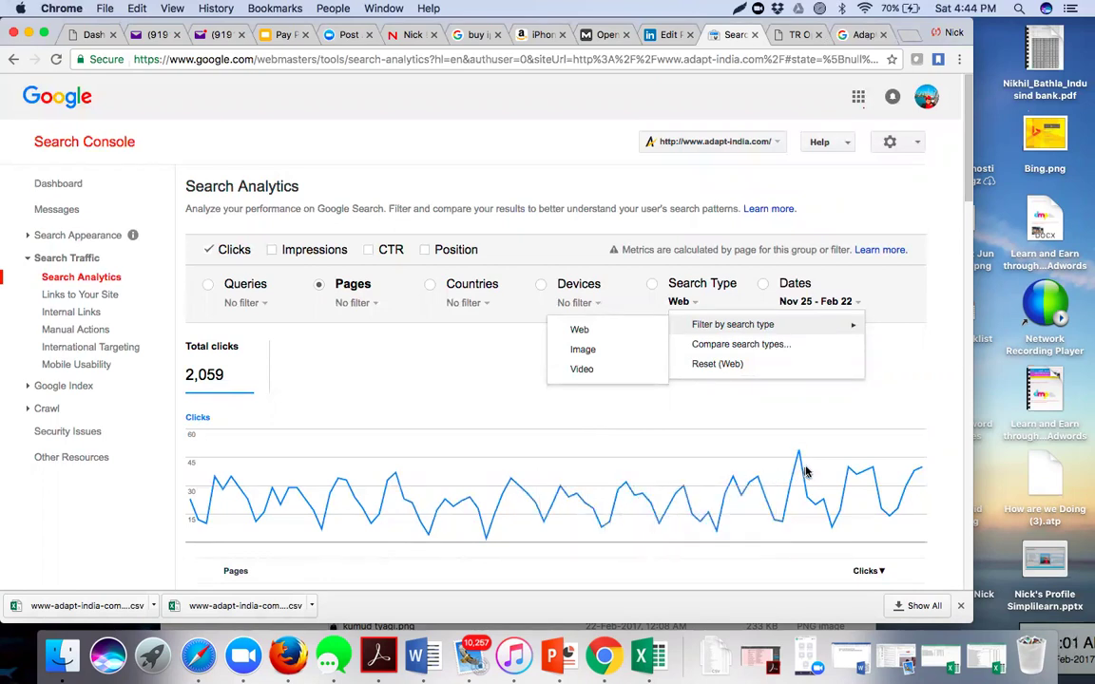
pyautogui.moveTo(797, 455)
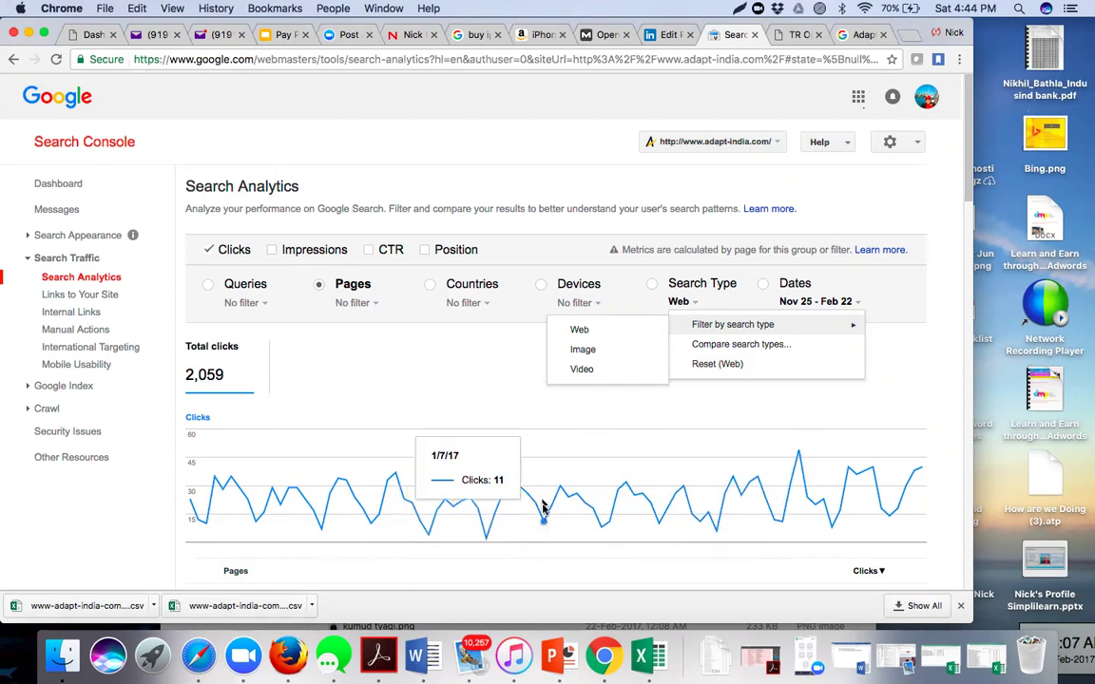
pyautogui.click(496, 370)
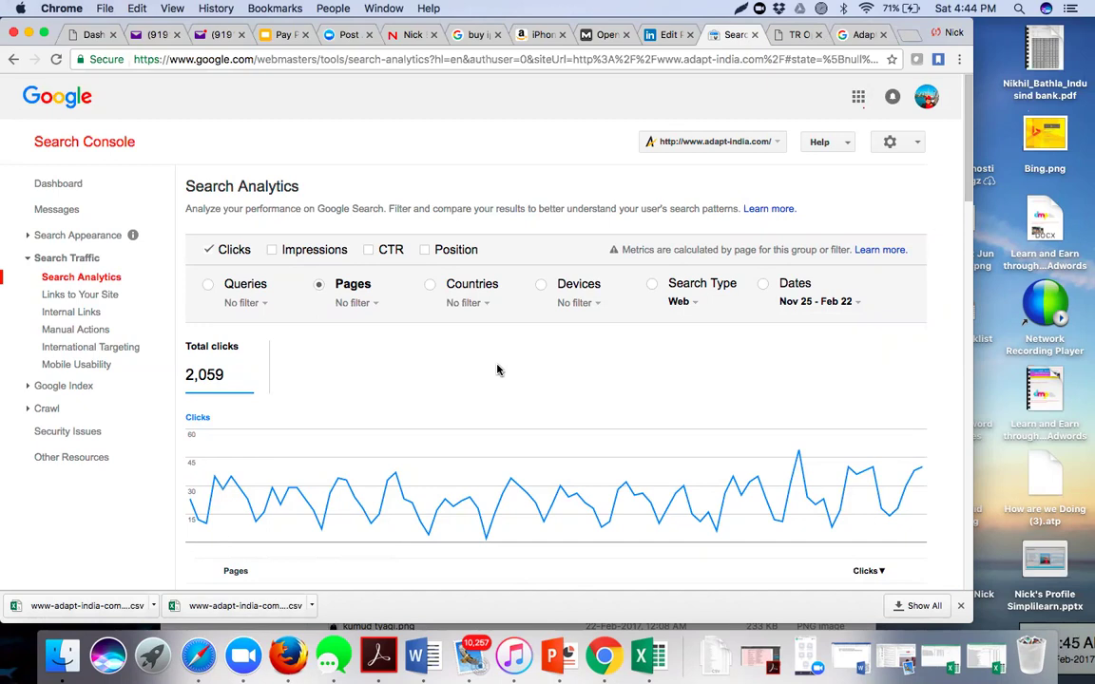
pyautogui.moveTo(247, 494)
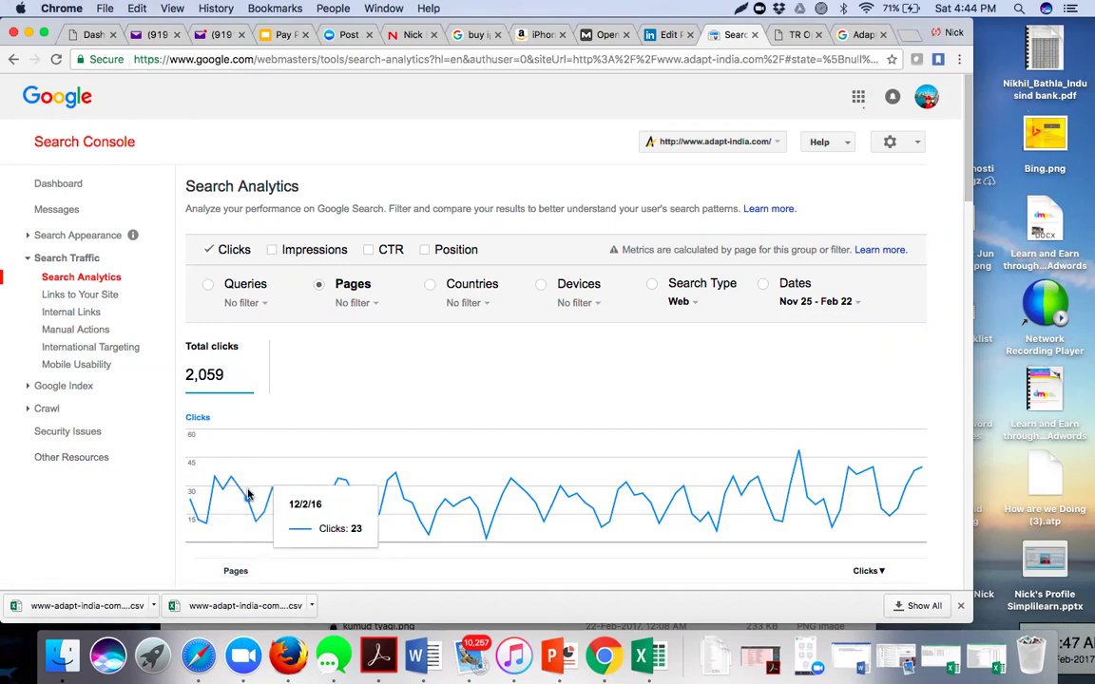
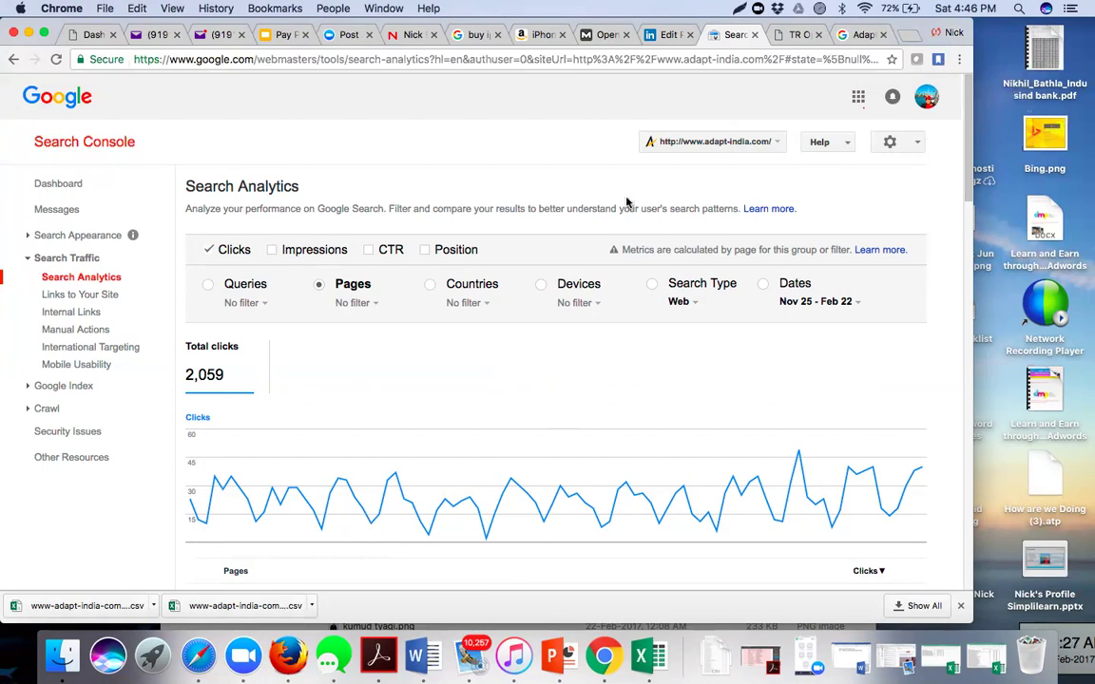
# - Open Links to Your Site and review its 3,083 total links, led by pinterest.com (997)
pyautogui.click(86, 299)
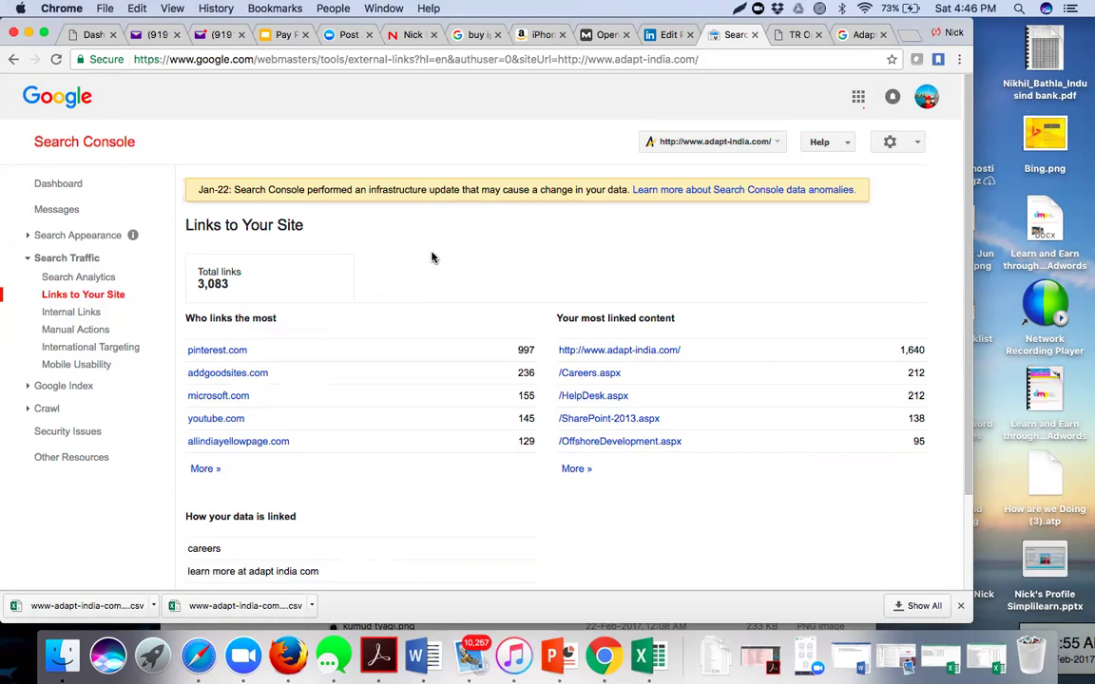
pyautogui.scroll(-1, 431, 257)
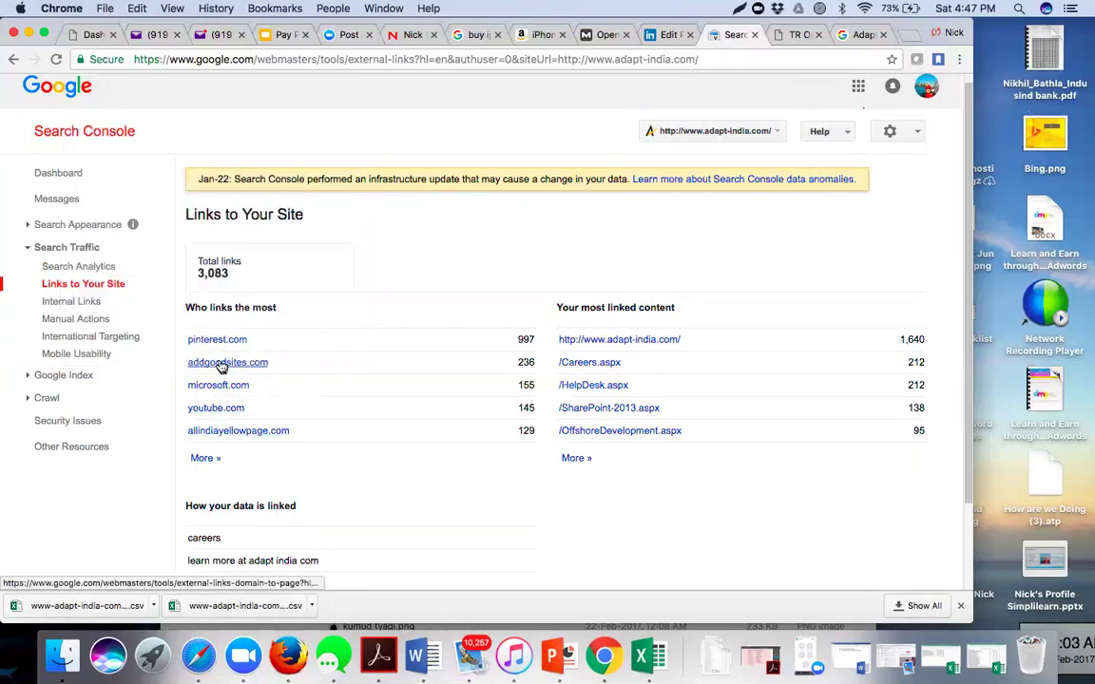
# - Open the full list of domains linking to the site and scroll through it
pyautogui.click(202, 461)
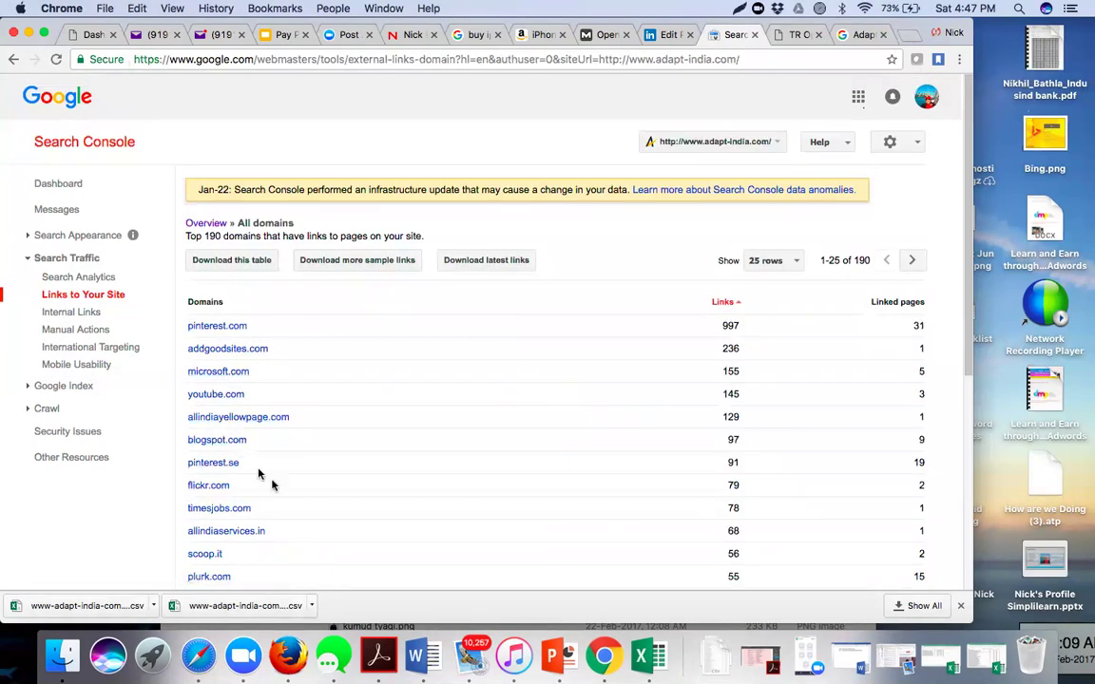
pyautogui.scroll(-1, 277, 494)
pyautogui.scroll(-3, 276, 492)
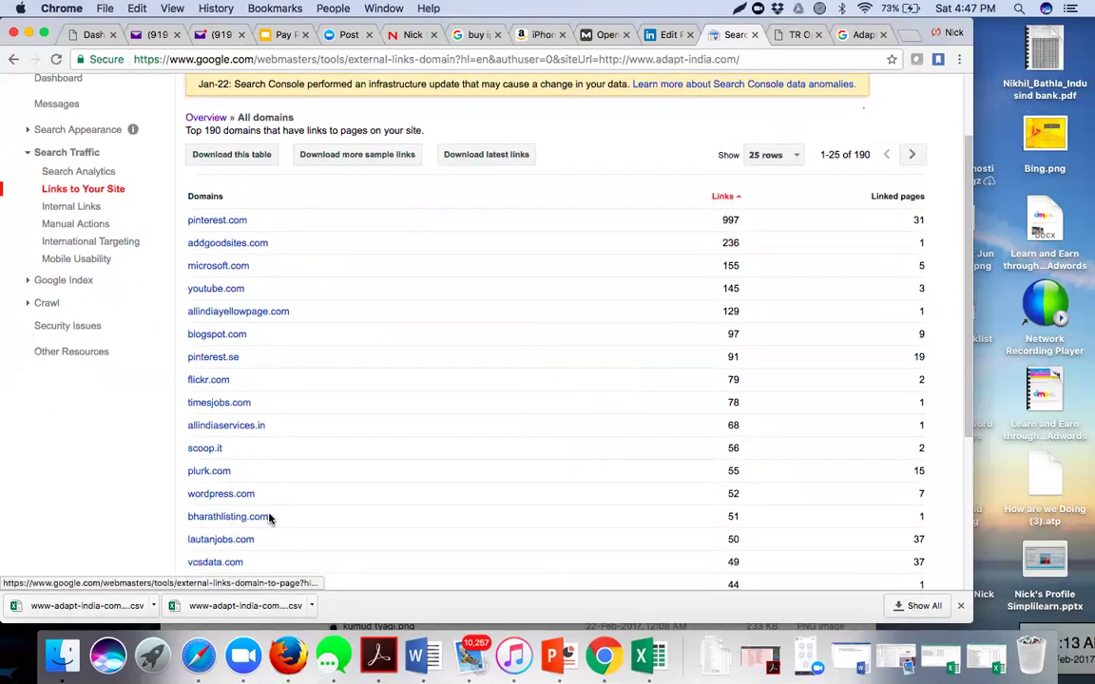
pyautogui.scroll(-3, 269, 518)
pyautogui.scroll(-1, 269, 518)
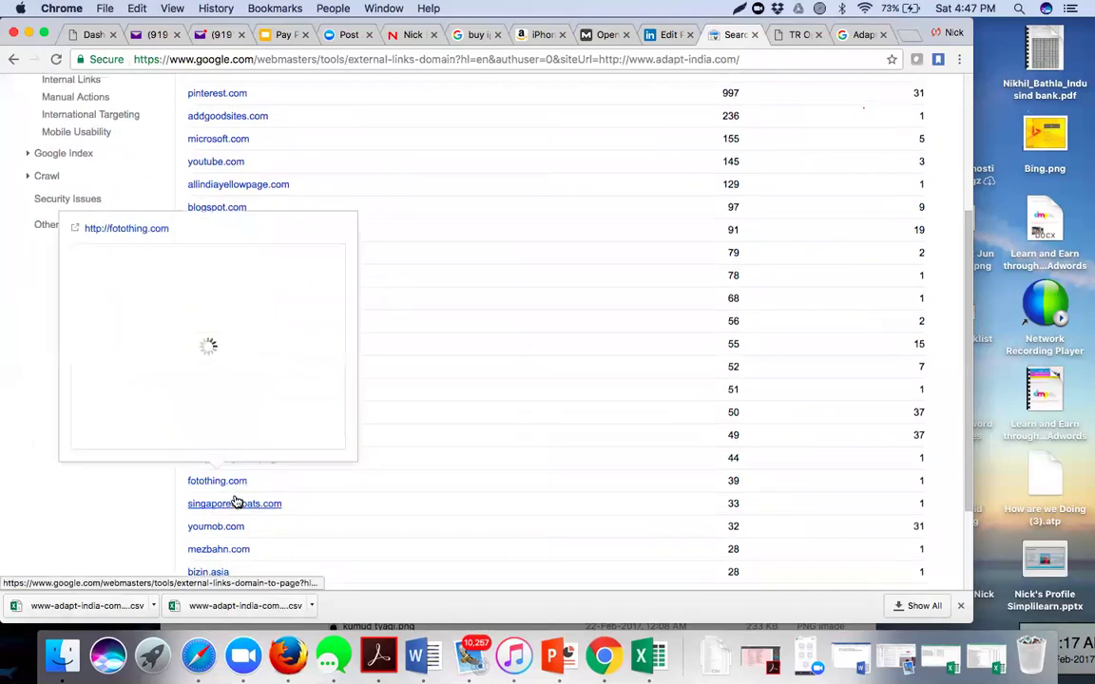
pyautogui.scroll(4, 236, 499)
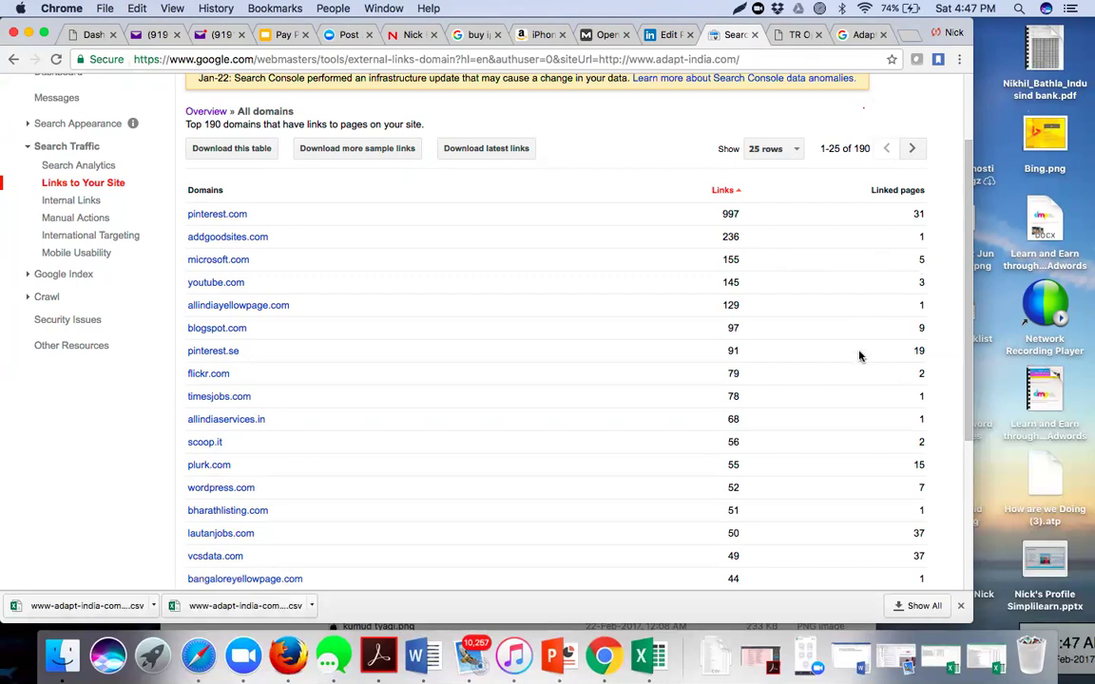
pyautogui.scroll(-5, 858, 355)
pyautogui.scroll(3, 858, 355)
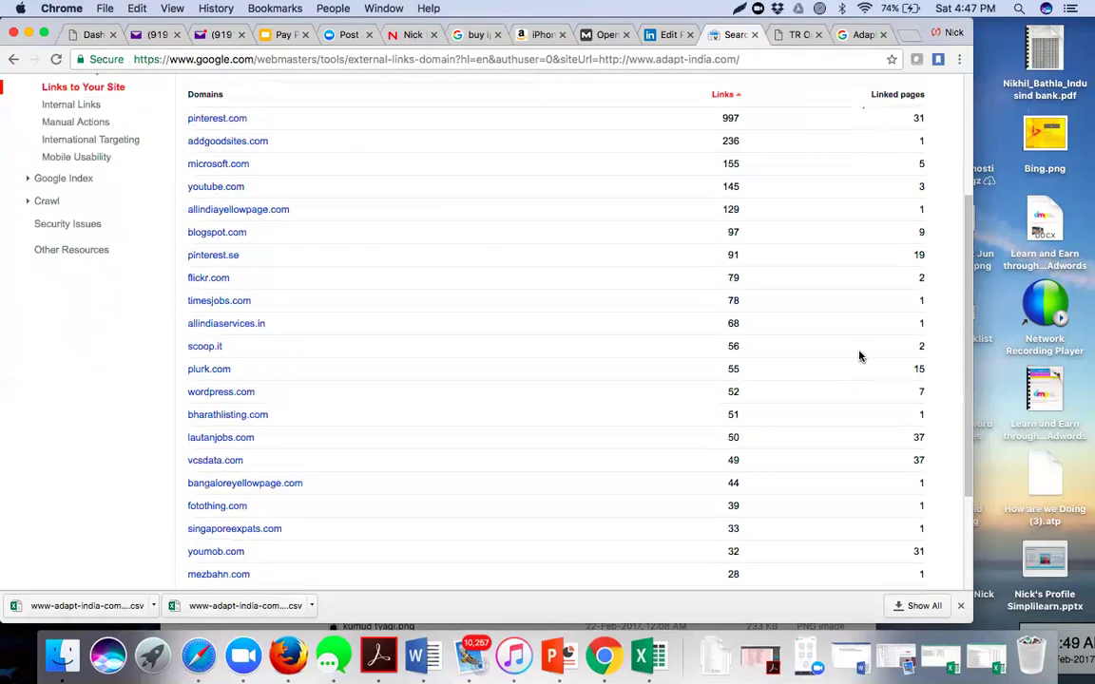
pyautogui.scroll(3, 858, 356)
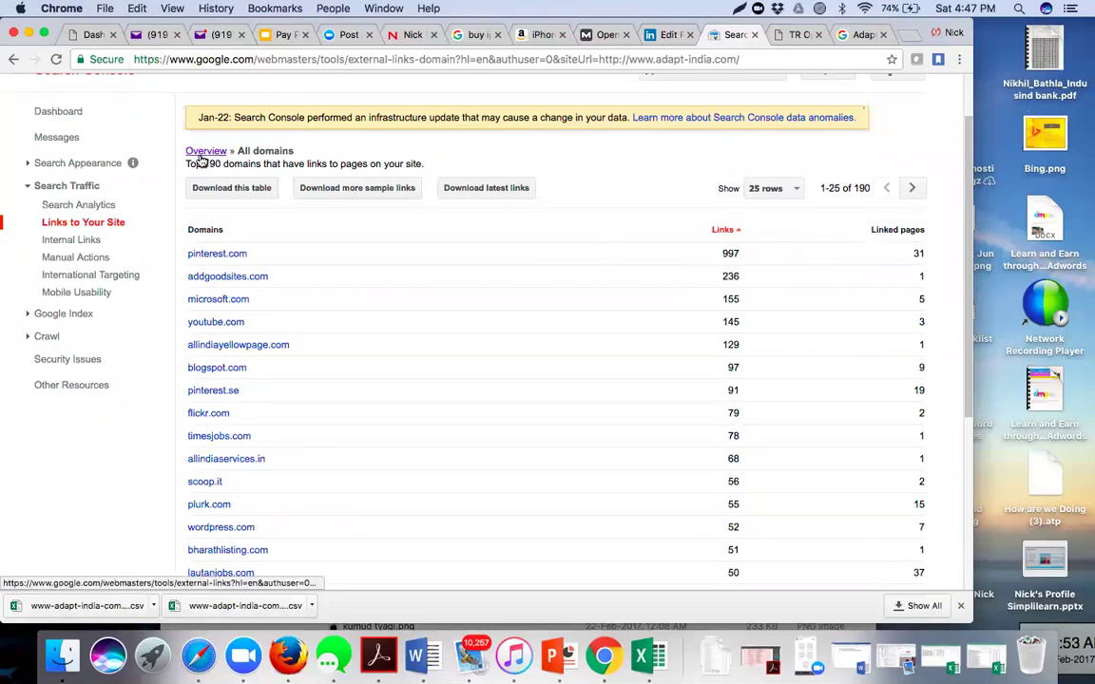
pyautogui.scroll(2, 501, 193)
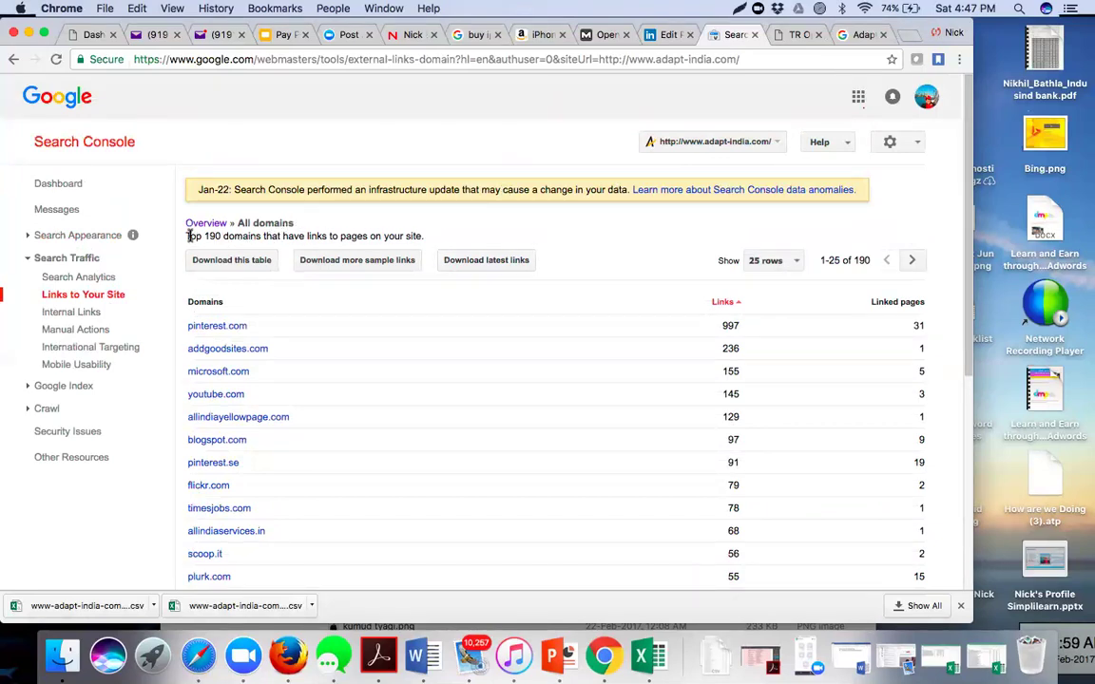
# - Highlight the 'Top 190 domains' count in the All domains list
pyautogui.moveTo(188, 237); pyautogui.dragTo(265, 236)
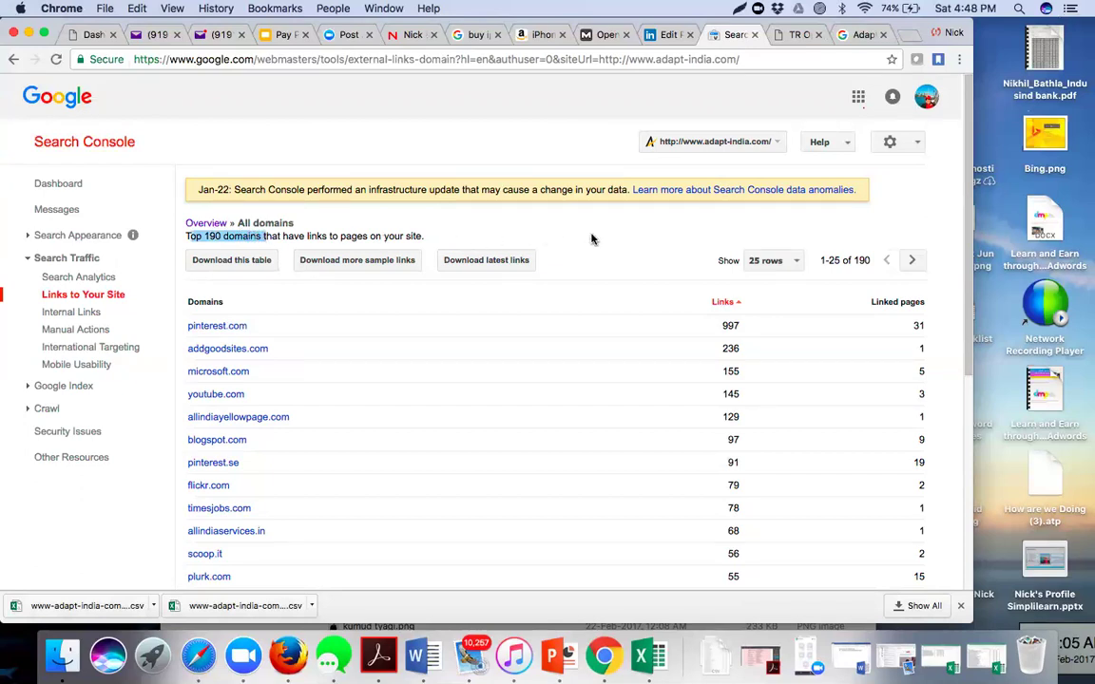
pyautogui.scroll(-10, 591, 238)
pyautogui.scroll(2, 591, 238)
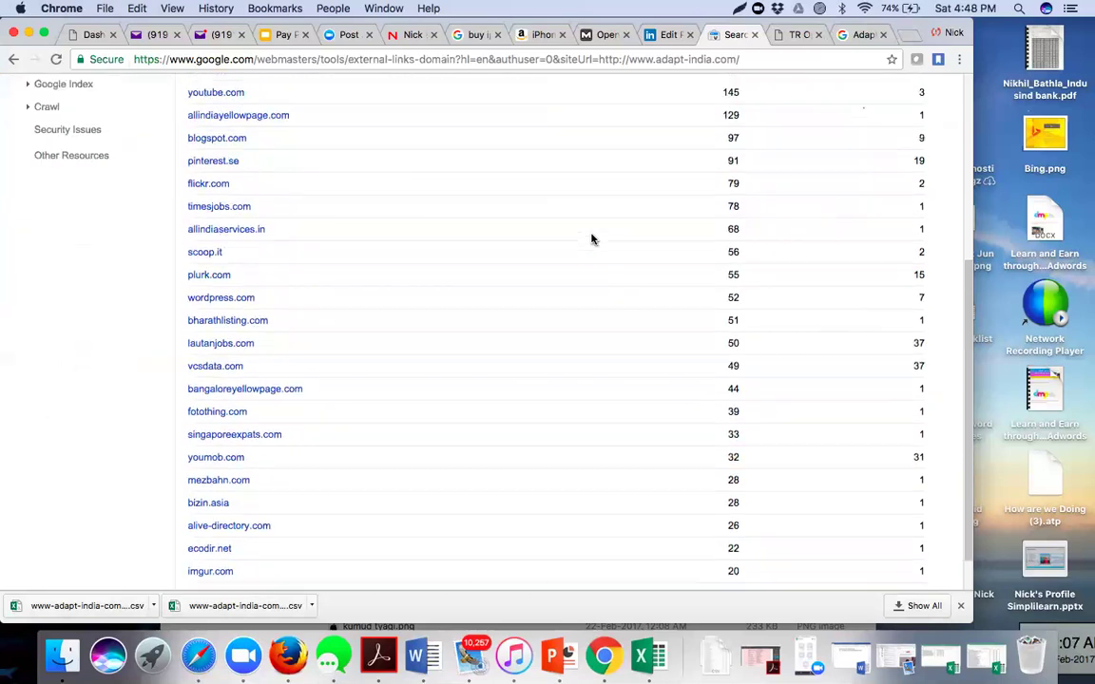
pyautogui.scroll(5, 591, 239)
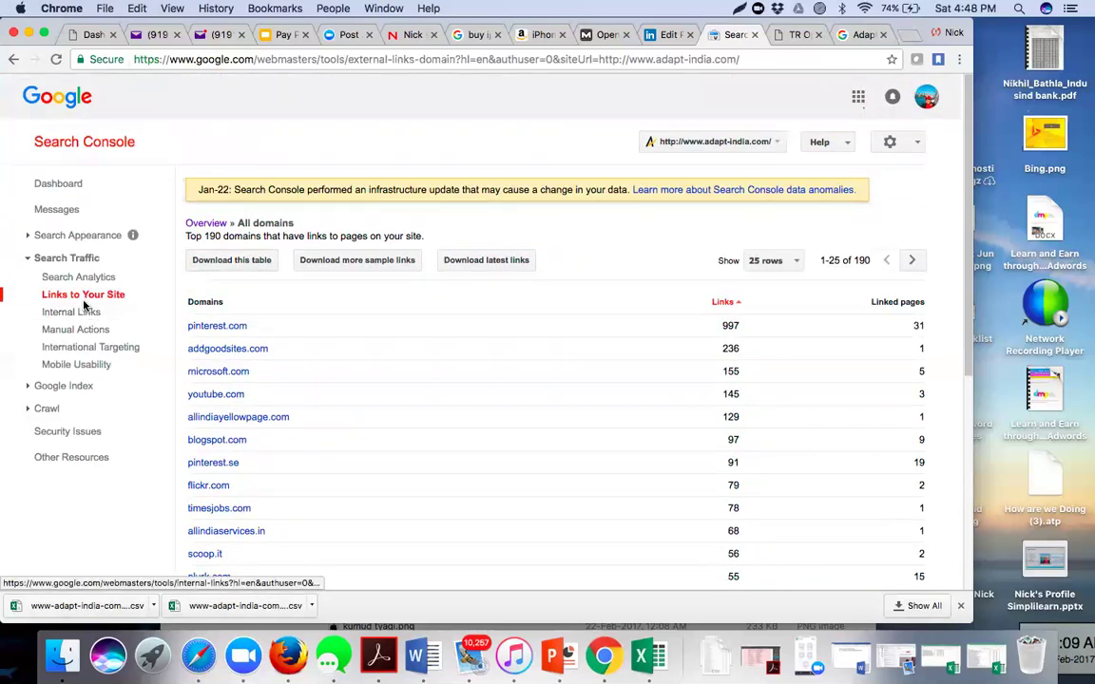
# - Return to the Links to Your Site overview with its 3,083 total links
pyautogui.click(83, 302)
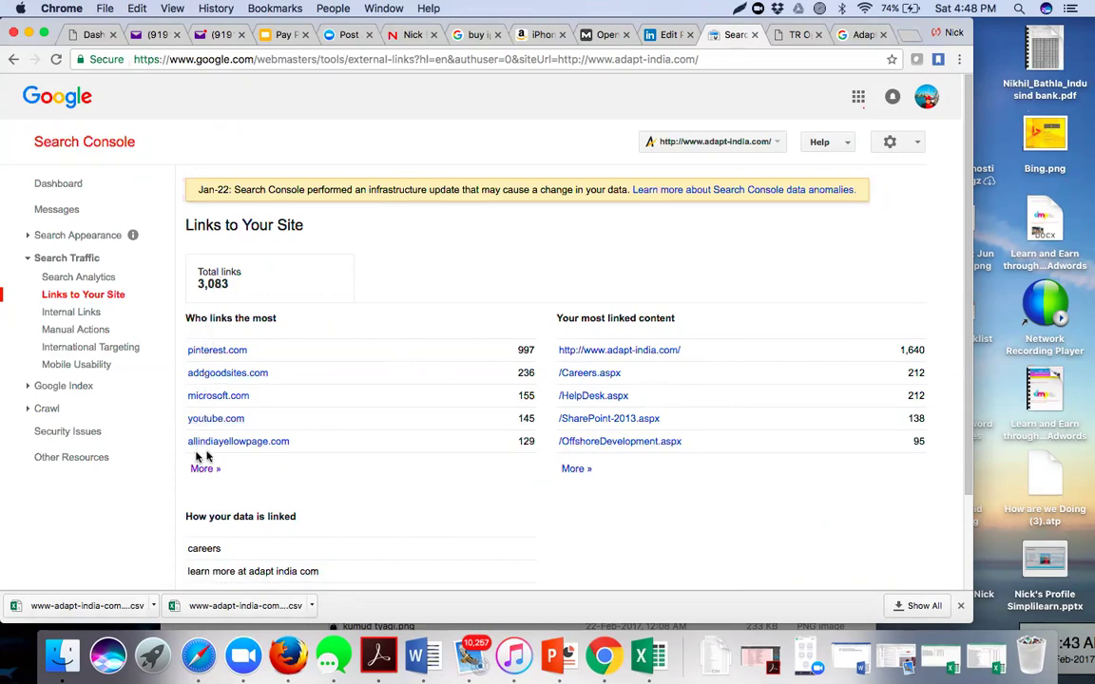
# - Open All linked pages and browse its 68 pages, led by the homepage's 1,640 links
pyautogui.click(575, 469)
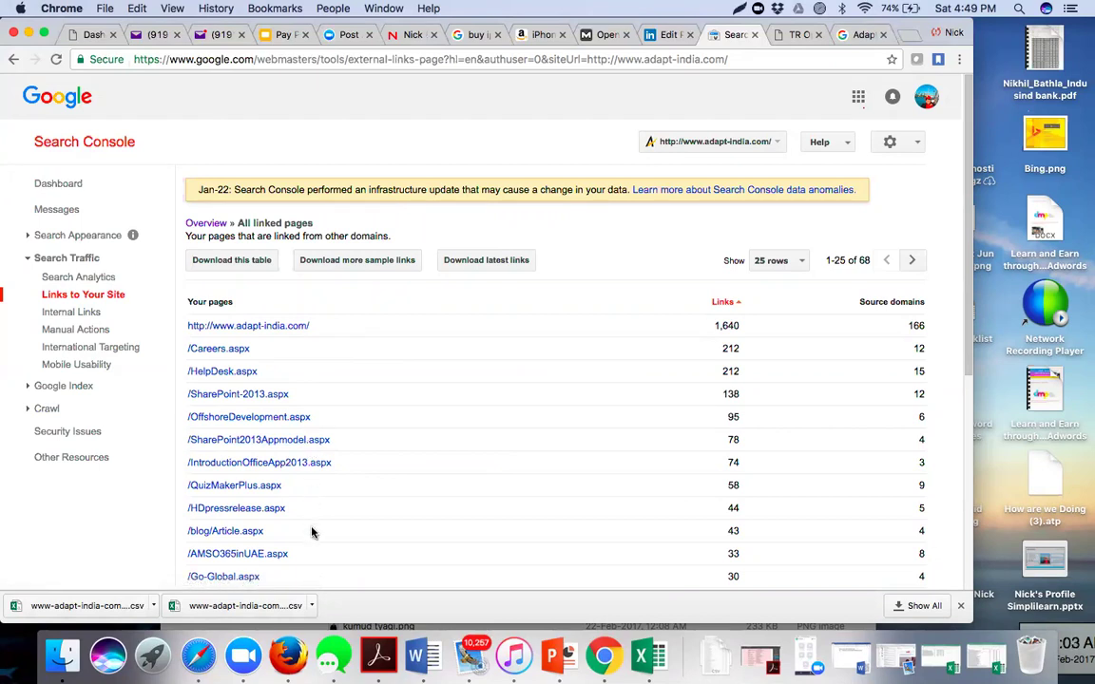
pyautogui.scroll(-3, 312, 531)
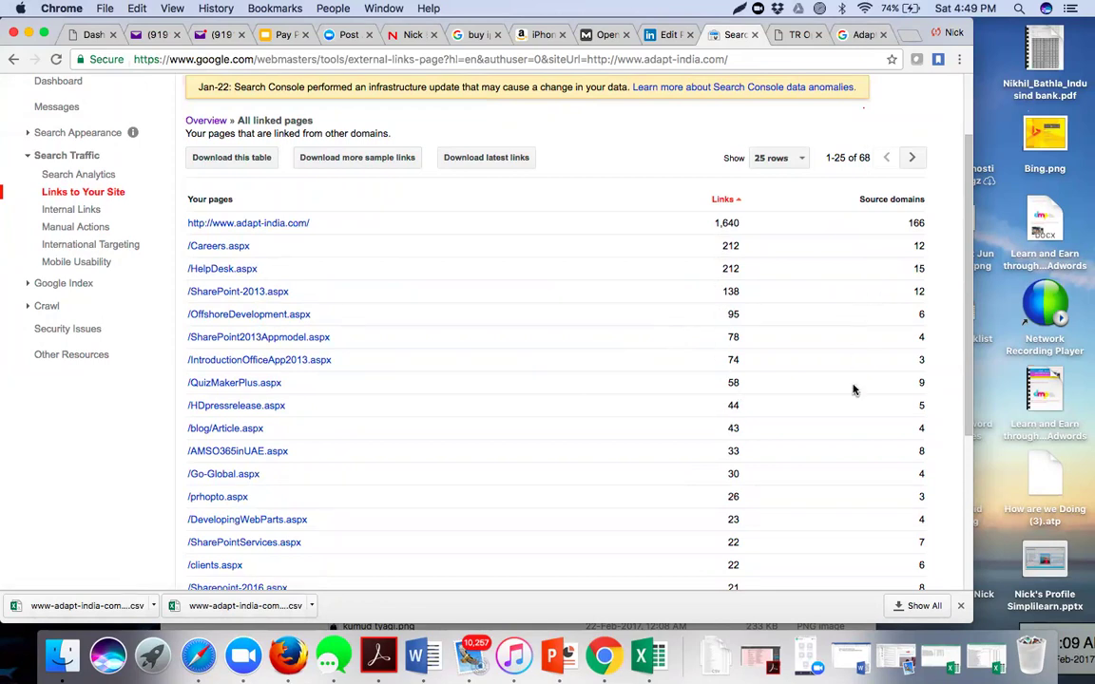
pyautogui.scroll(-5, 853, 388)
pyautogui.scroll(5, 853, 388)
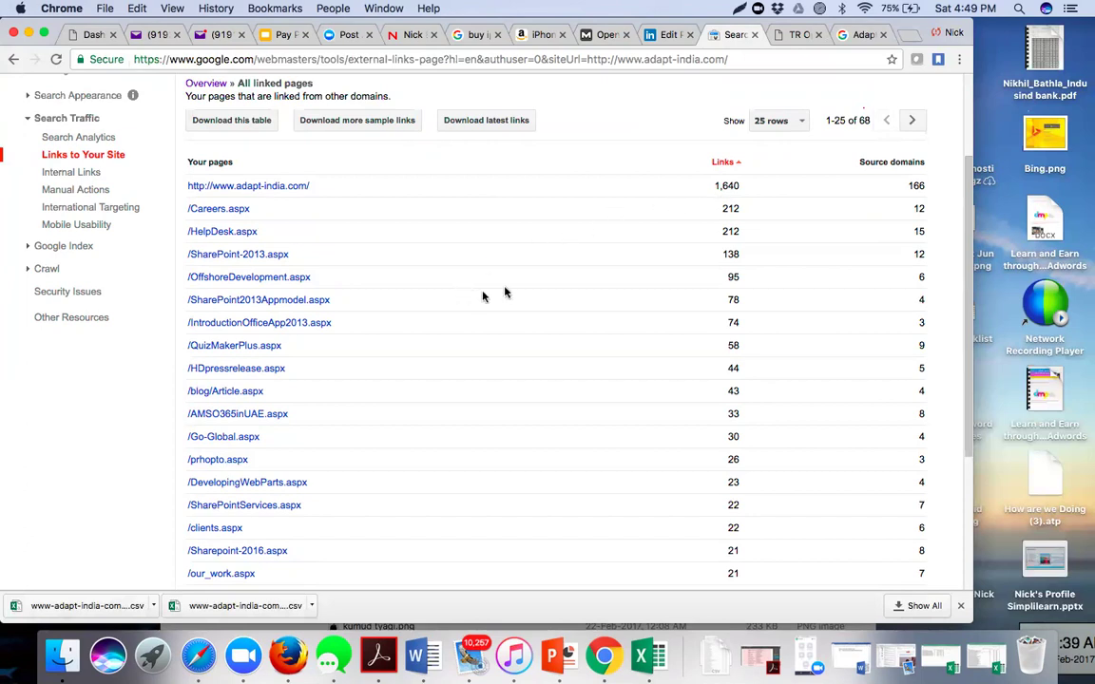
pyautogui.scroll(3, 510, 291)
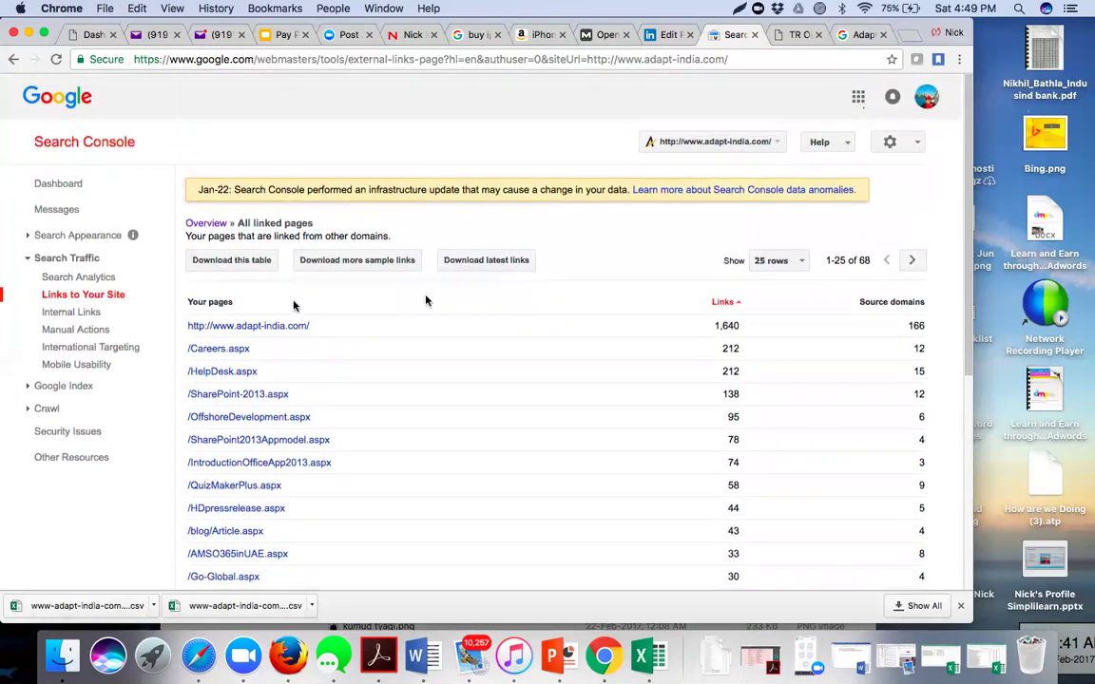
# - Open the Internal Links report: 107 target pages, /contact-us.aspx leading with 1,278 links
pyautogui.click(90, 315)
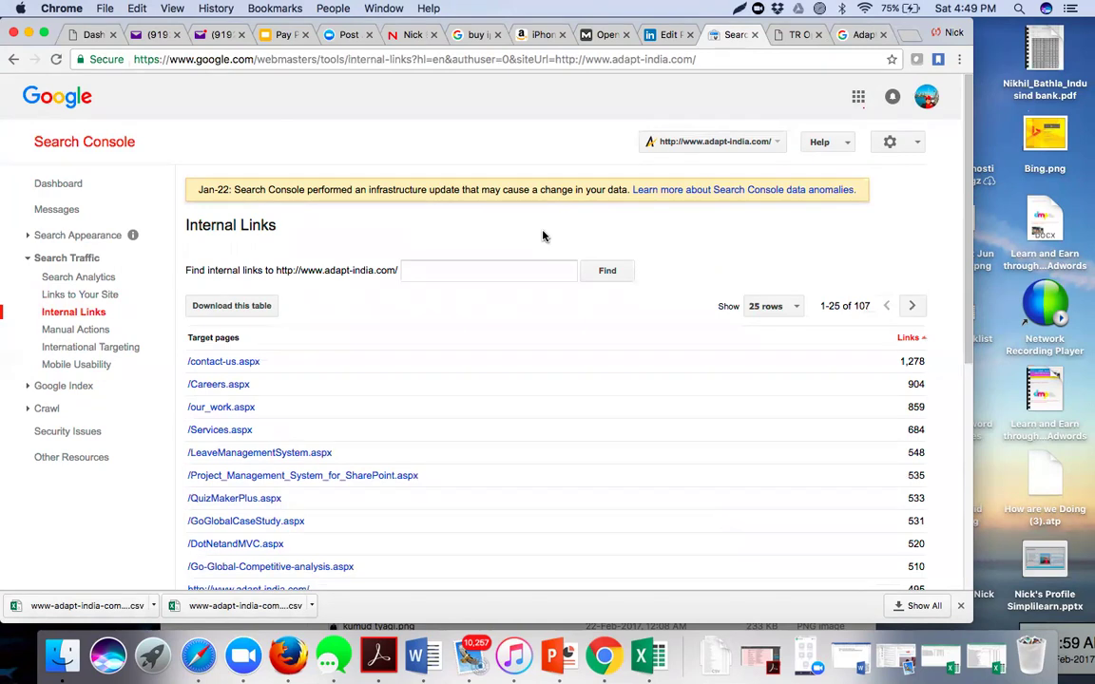
# - From the 'Adapt software india' search results, open the Adapt India homepage result
pyautogui.click(847, 35)
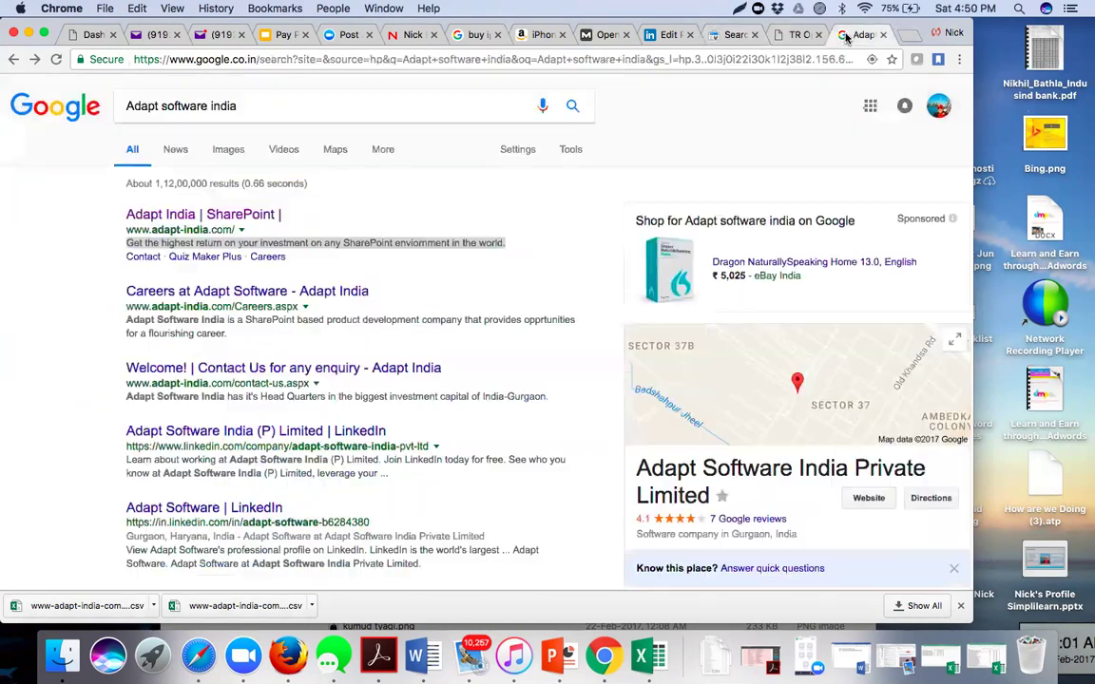
pyautogui.tripleClick(433, 242)
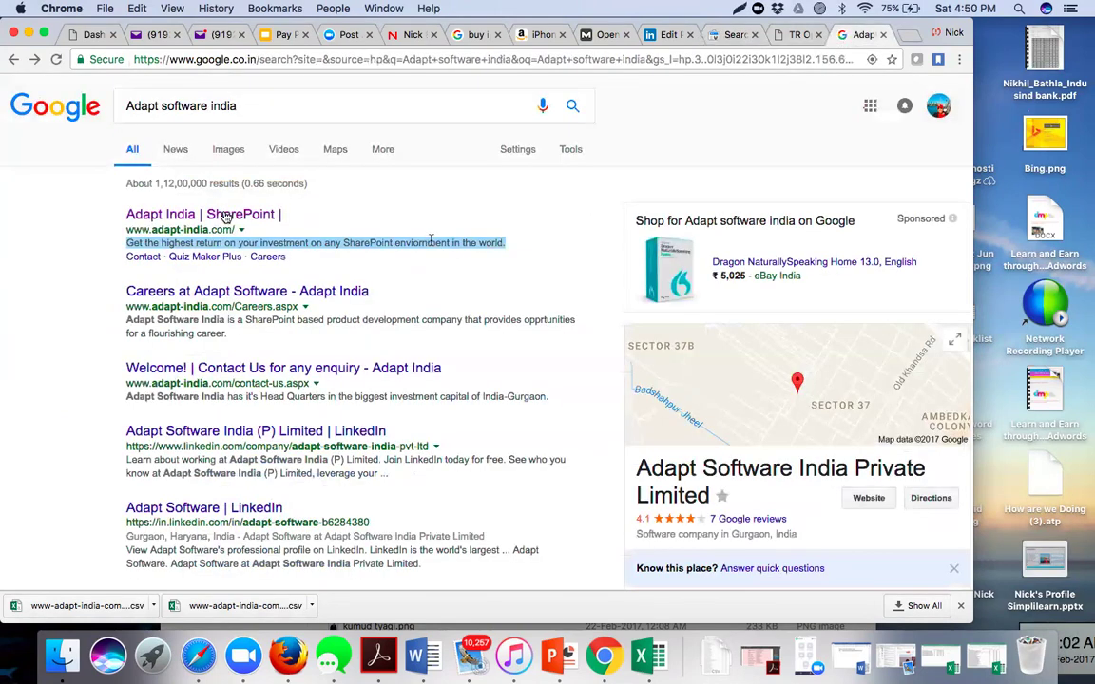
pyautogui.click(225, 219)
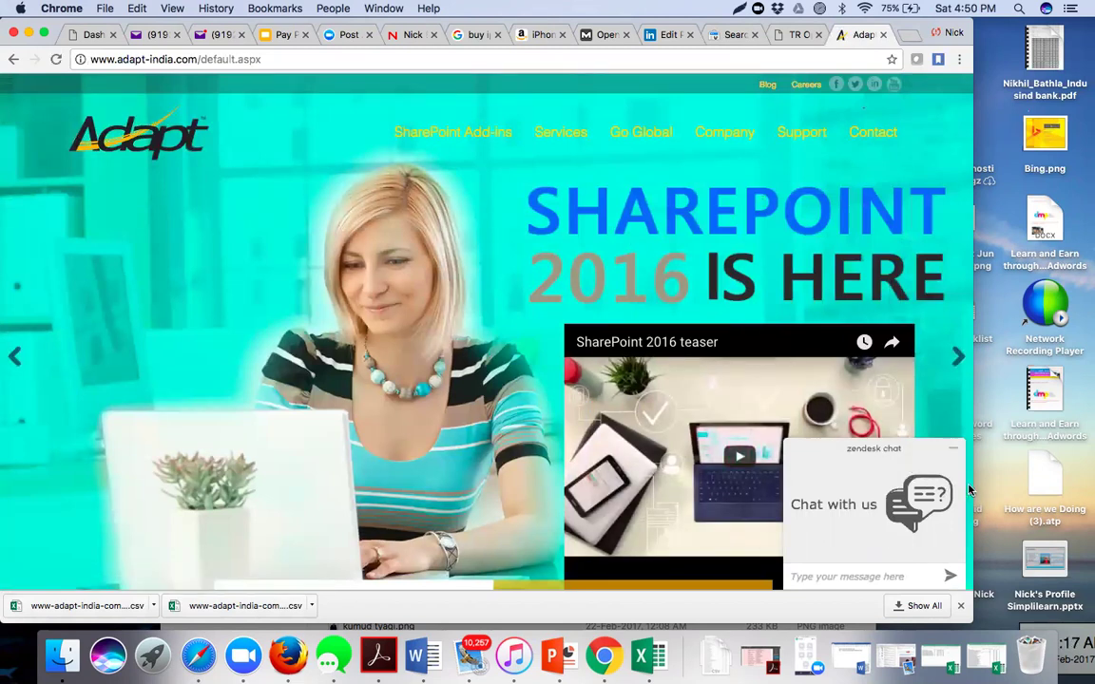
# - Widen the browser window and open the Project Management System product page
pyautogui.moveTo(971, 487); pyautogui.dragTo(1083, 504)
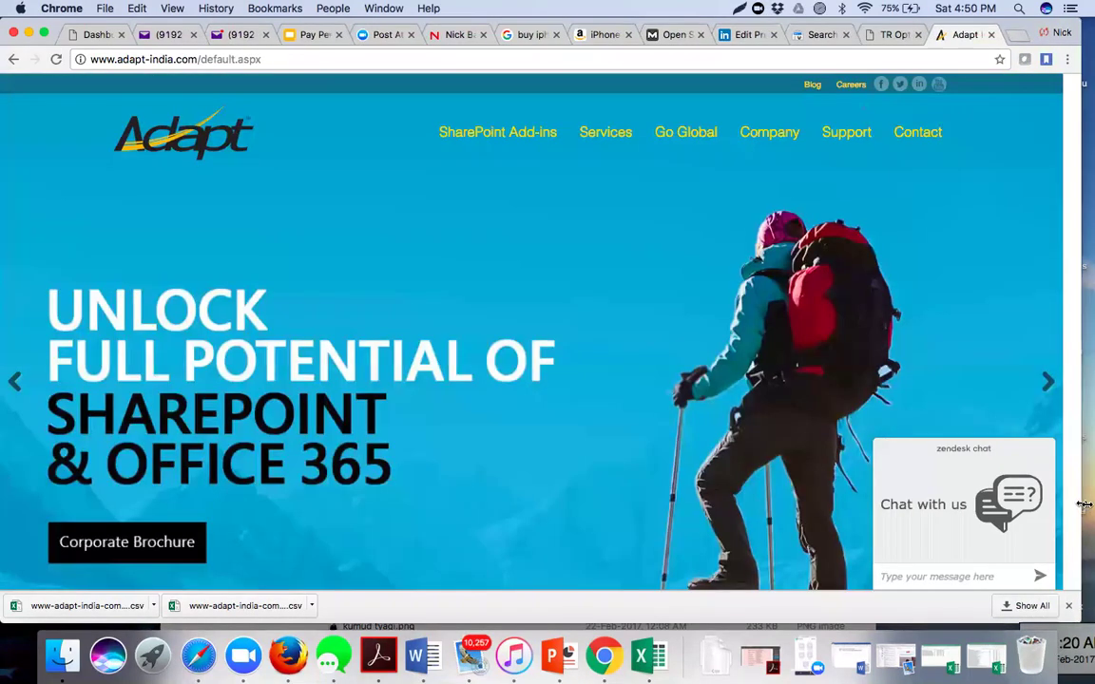
pyautogui.moveTo(615, 138)
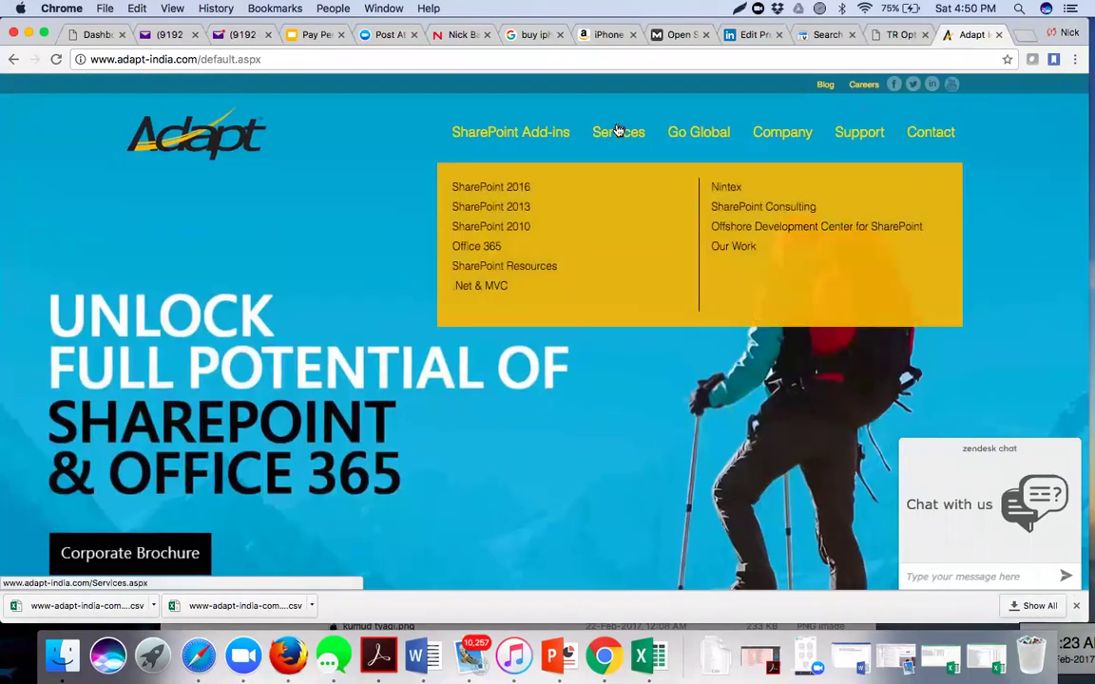
pyautogui.moveTo(513, 177)
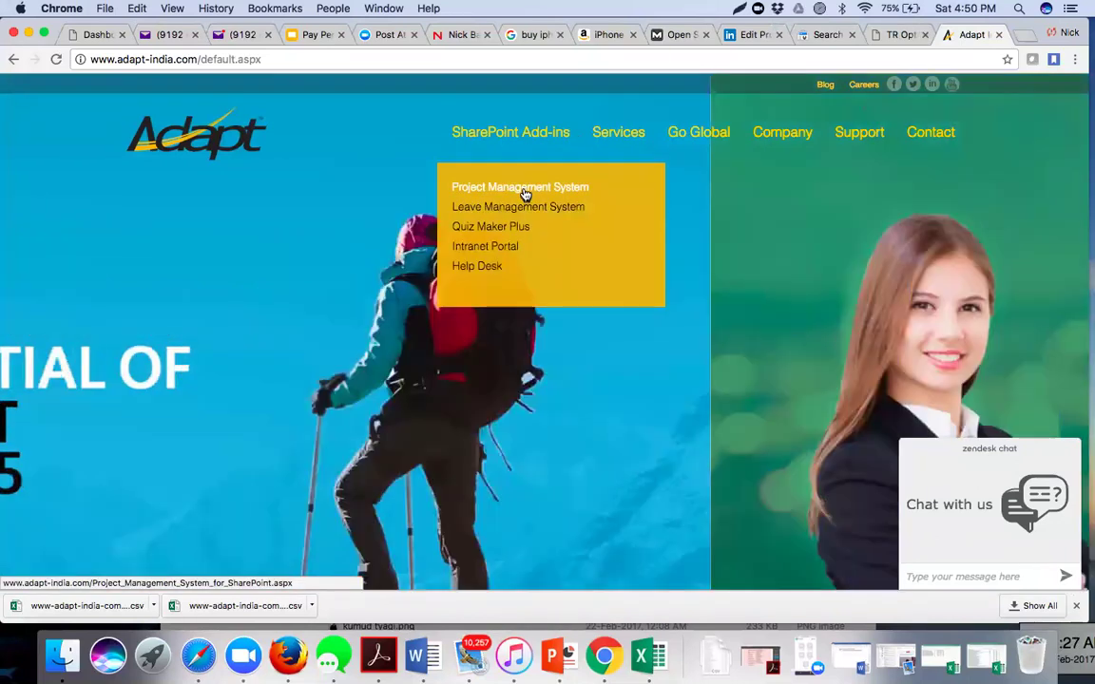
pyautogui.click(525, 194)
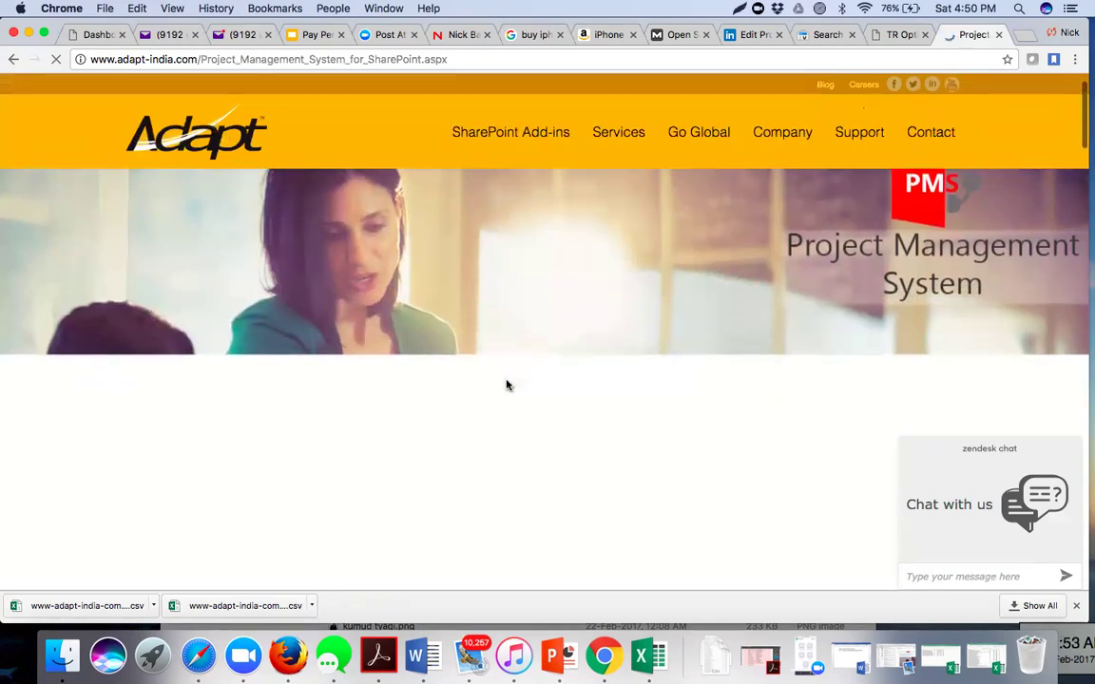
# - Scroll through the Project Management System page, then go to the Services page
pyautogui.scroll(-3, 506, 384)
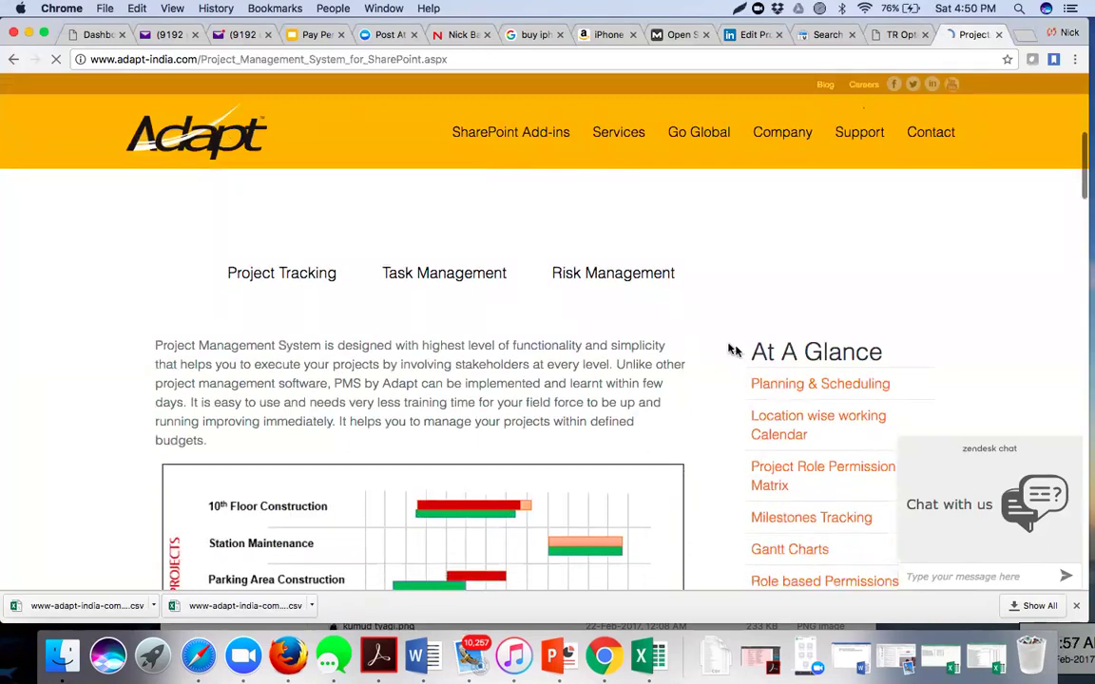
pyautogui.scroll(-3, 727, 350)
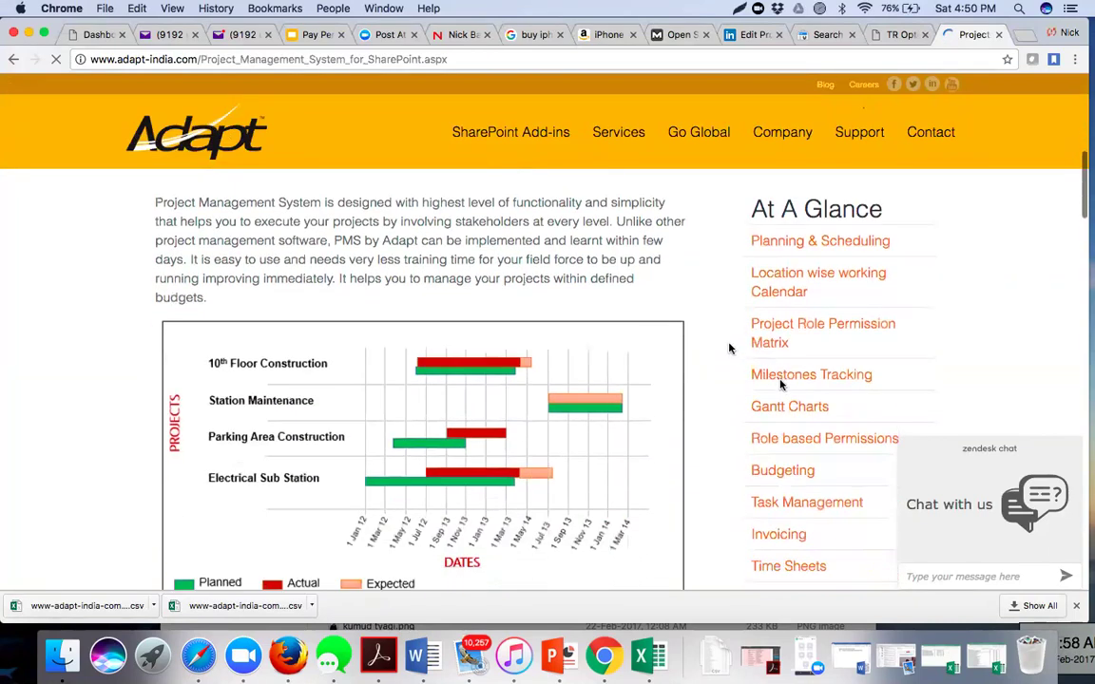
pyautogui.scroll(-1, 778, 390)
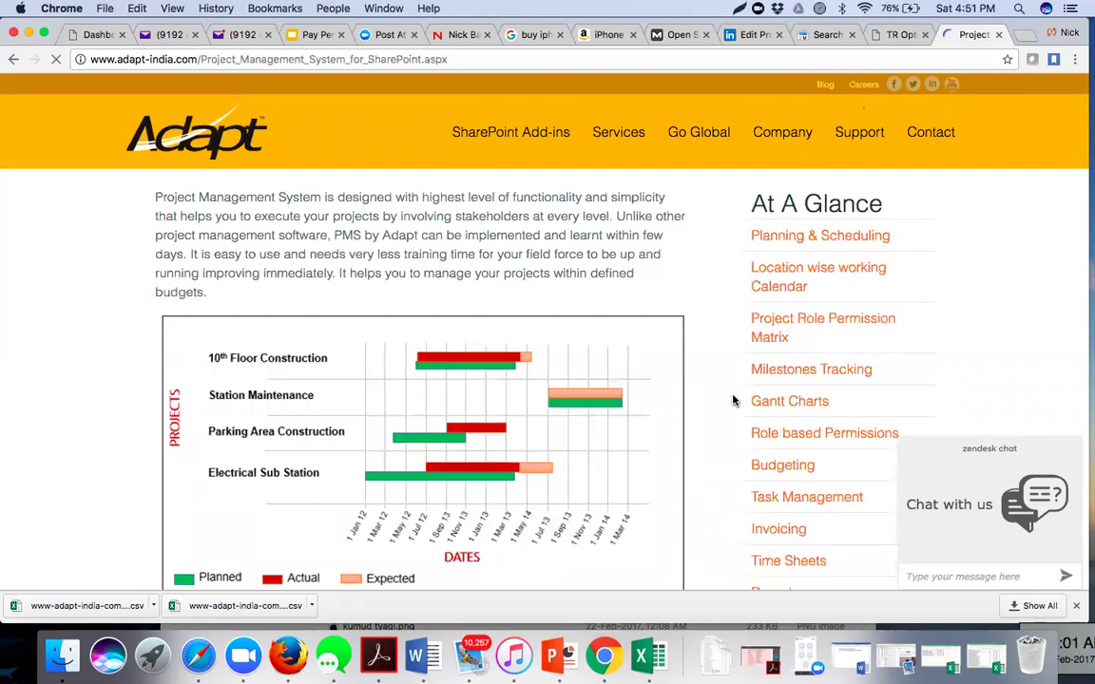
pyautogui.scroll(-5, 733, 400)
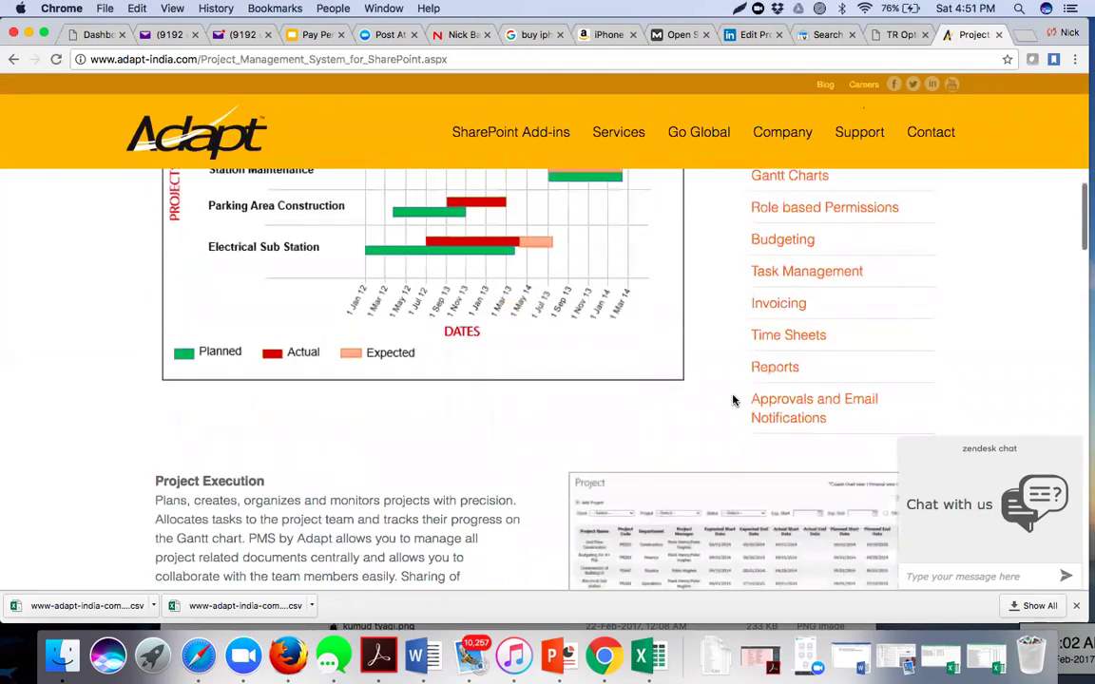
pyautogui.scroll(-10, 733, 400)
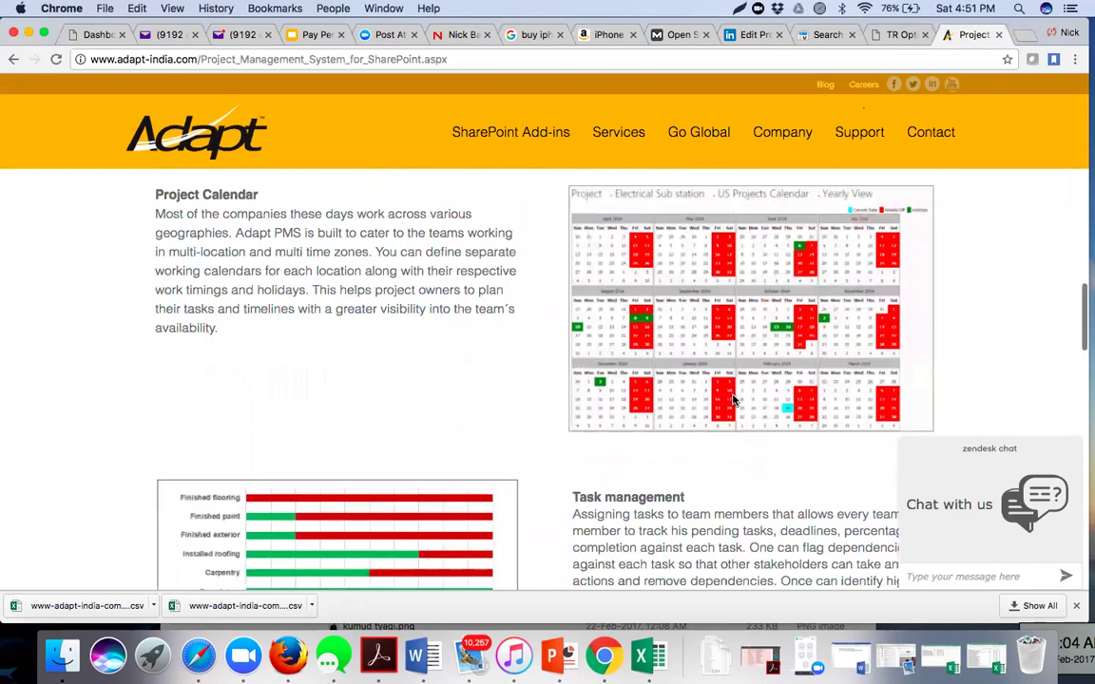
pyautogui.scroll(-15, 732, 400)
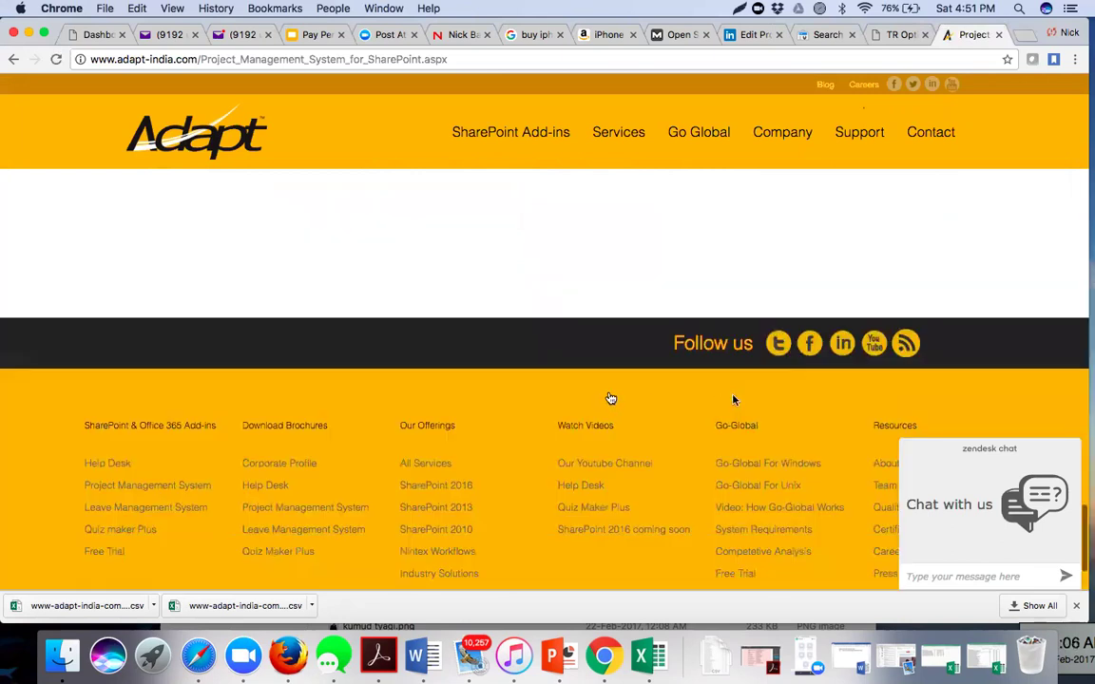
pyautogui.scroll(15, 602, 460)
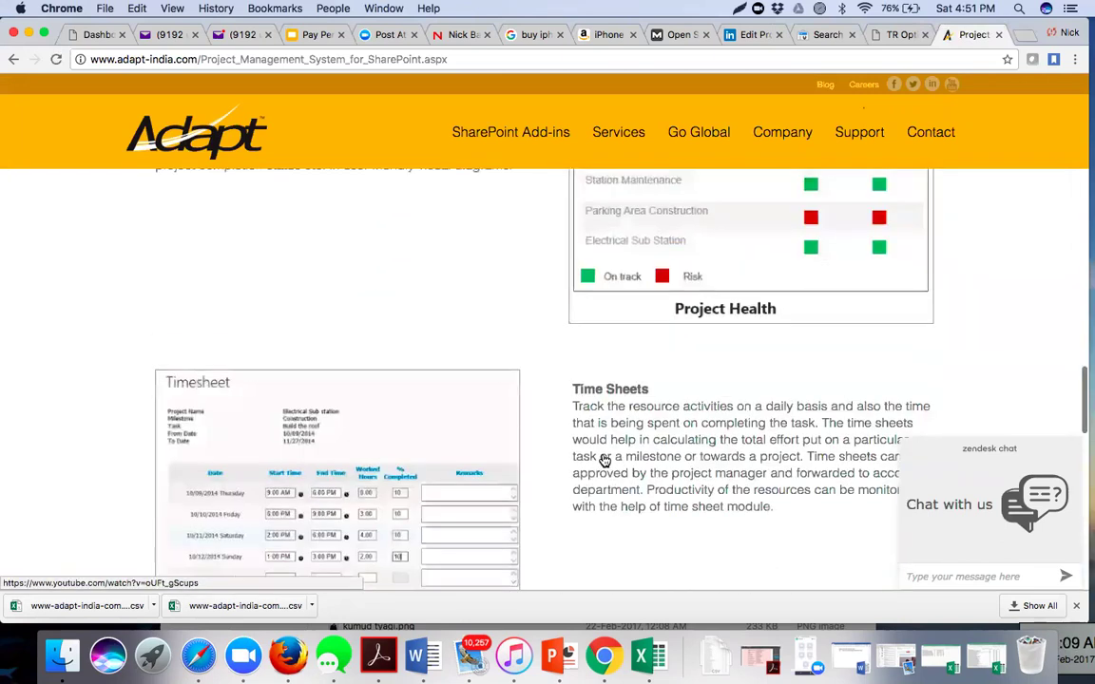
pyautogui.scroll(8, 603, 460)
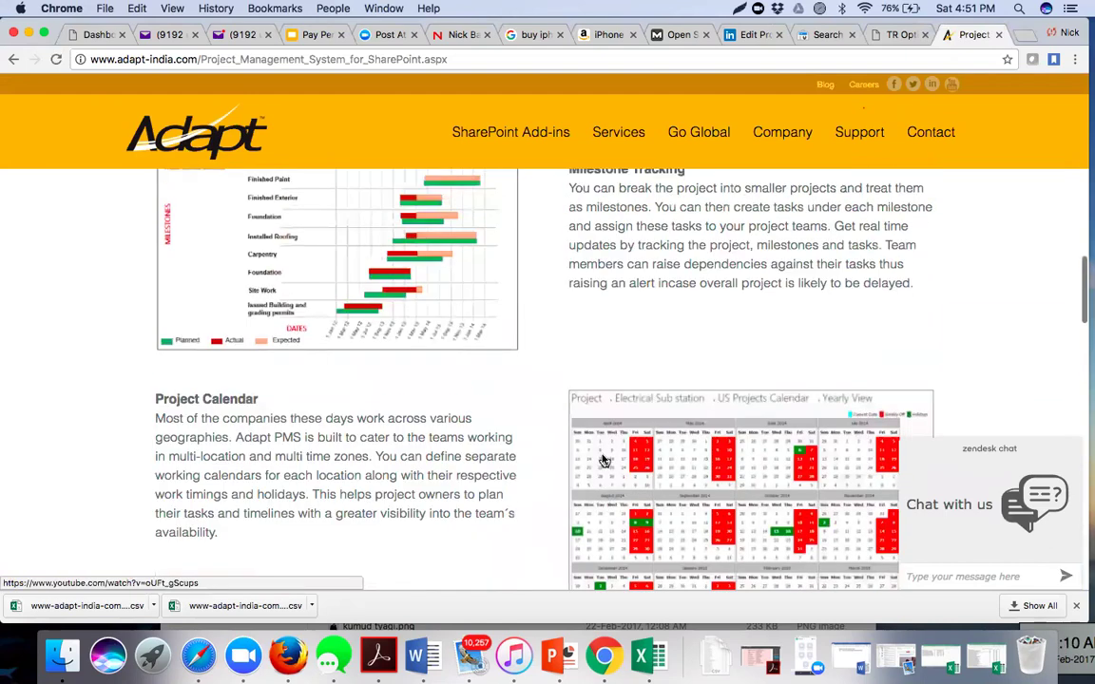
pyautogui.scroll(10, 762, 307)
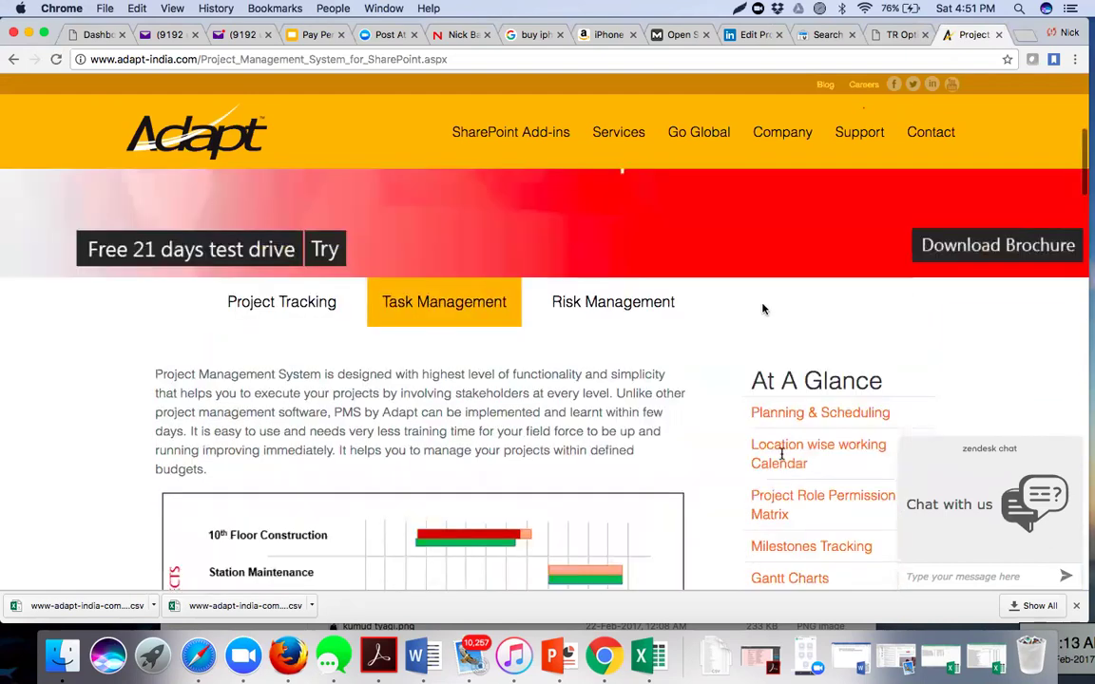
pyautogui.scroll(1, 602, 387)
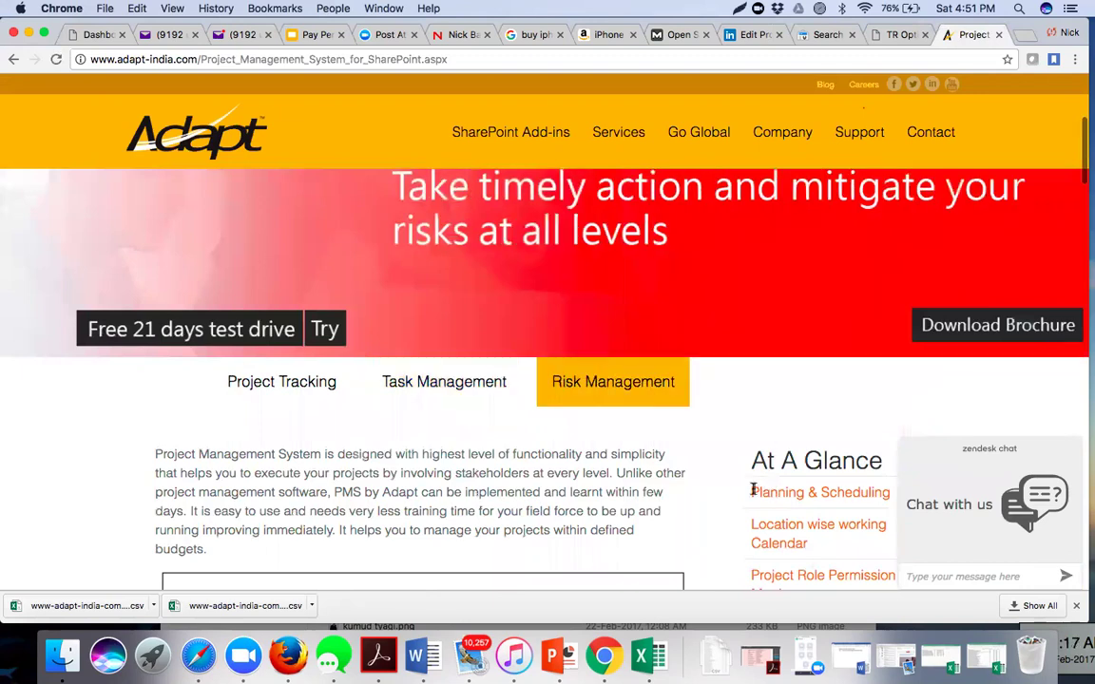
pyautogui.scroll(-4, 702, 489)
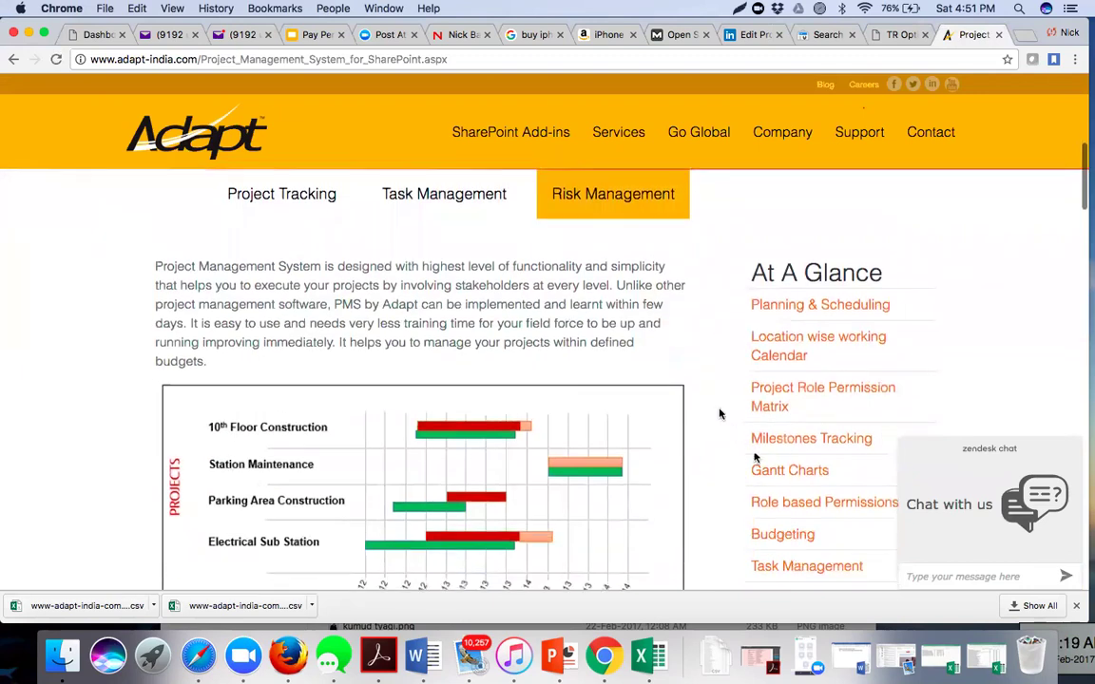
pyautogui.scroll(4, 695, 388)
pyautogui.moveTo(702, 110)
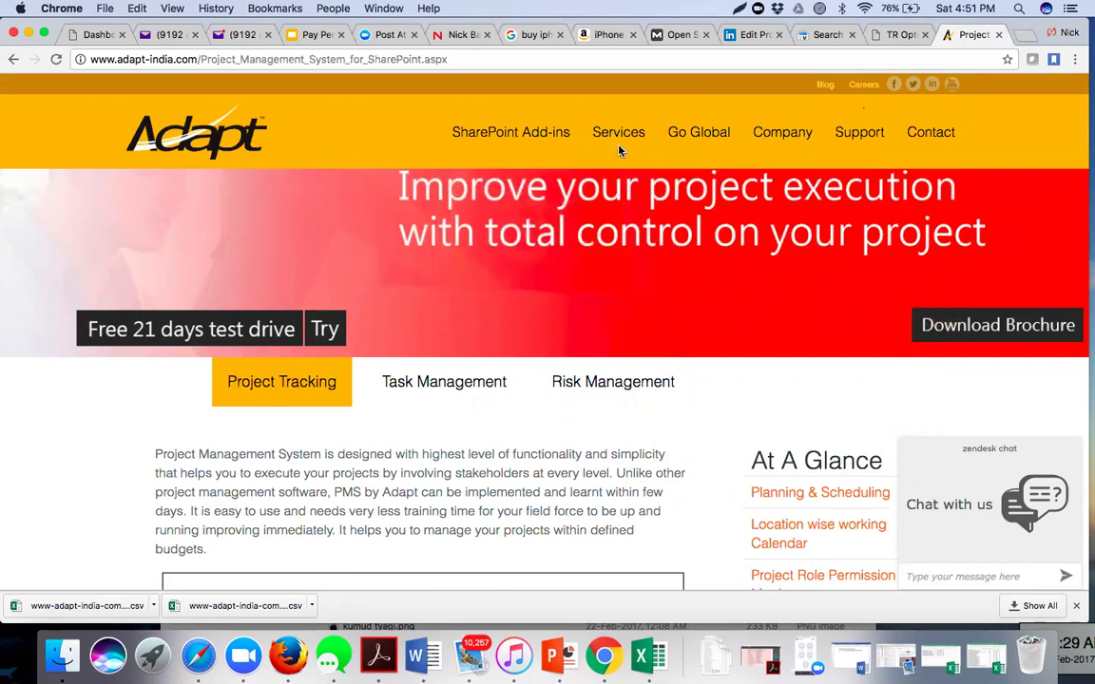
pyautogui.click(619, 150)
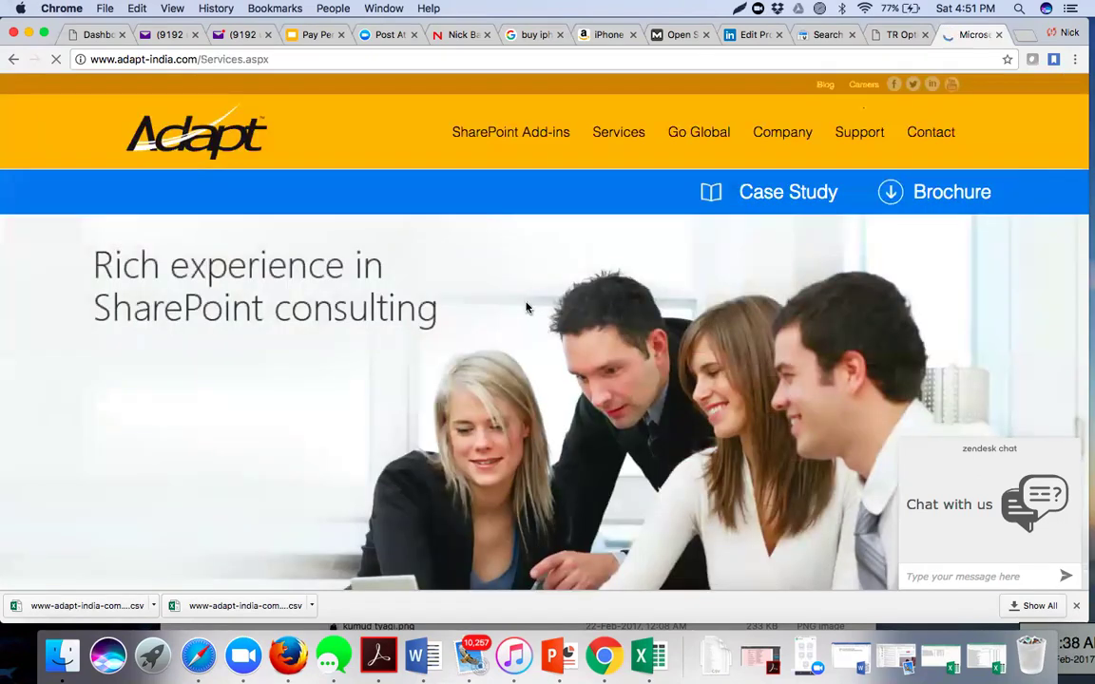
pyautogui.scroll(-5, 528, 307)
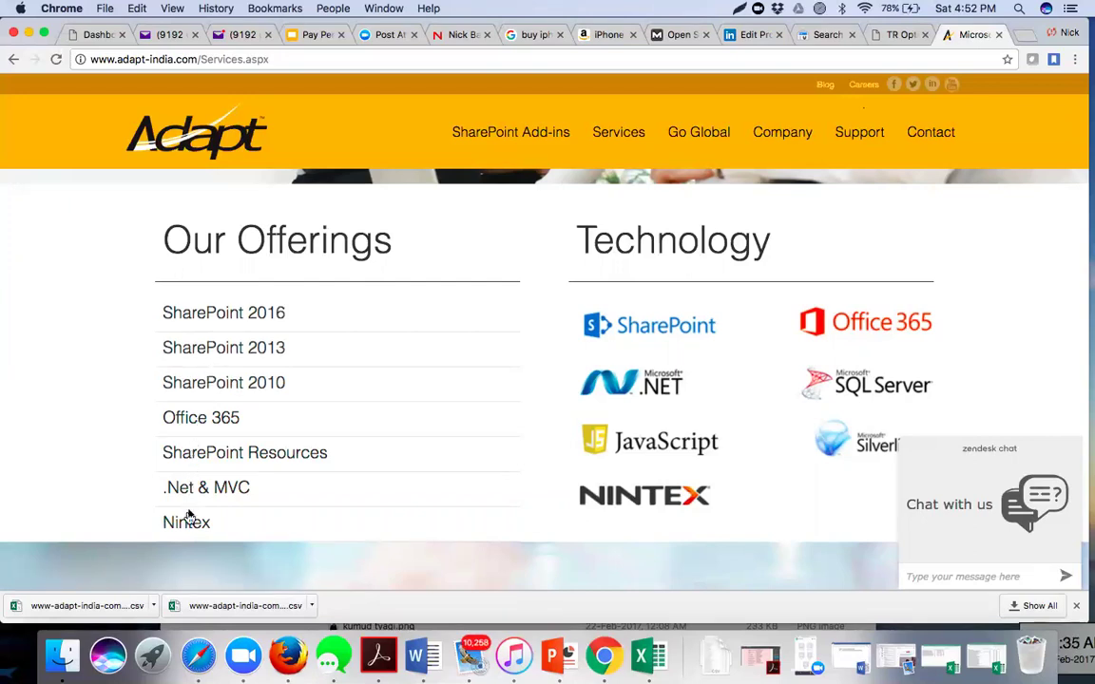
# - Open the SharePoint 2016 offering in a new tab, read its overview, then return to Services
pyautogui.click(225, 316)
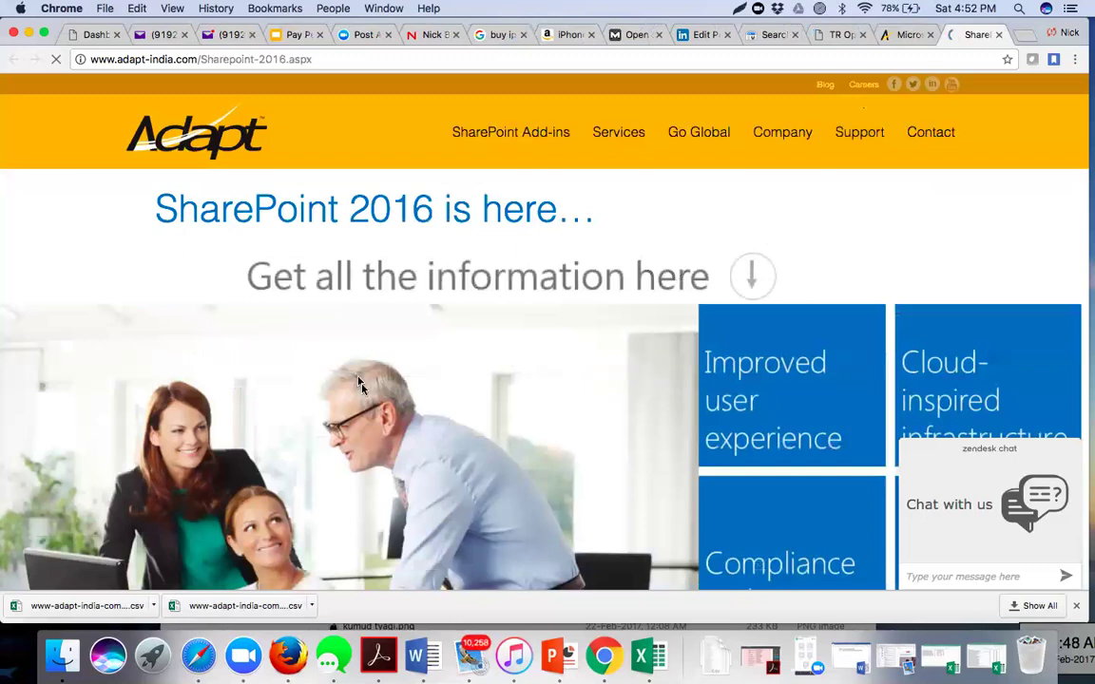
pyautogui.scroll(-5, 359, 385)
pyautogui.scroll(-5, 361, 390)
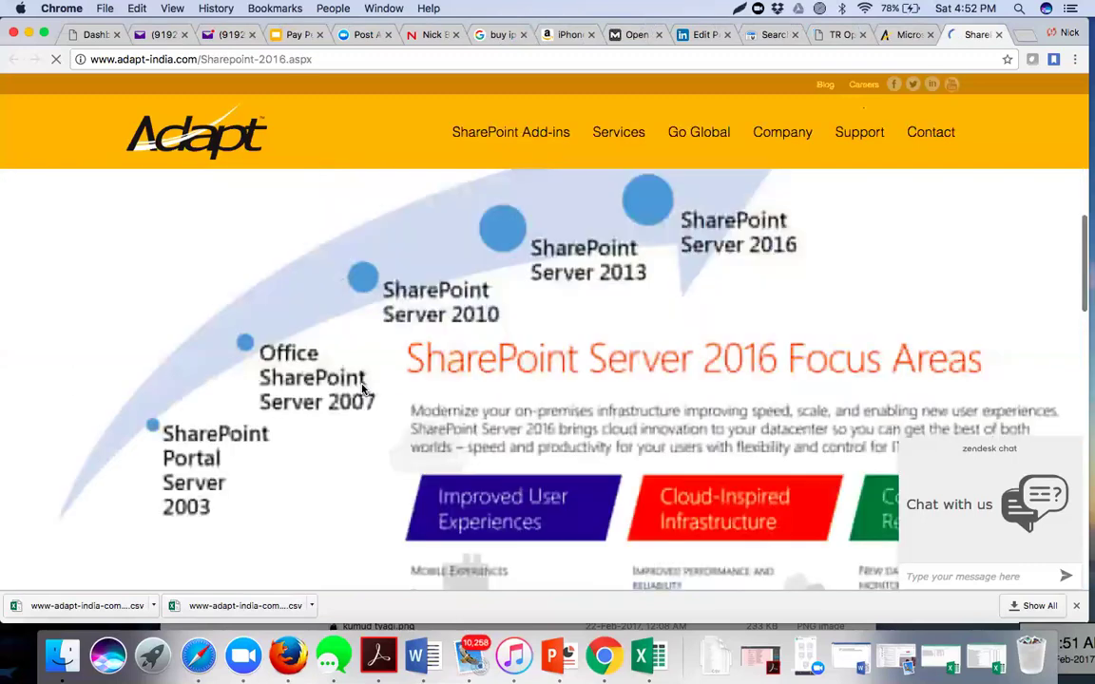
pyautogui.scroll(-5, 328, 350)
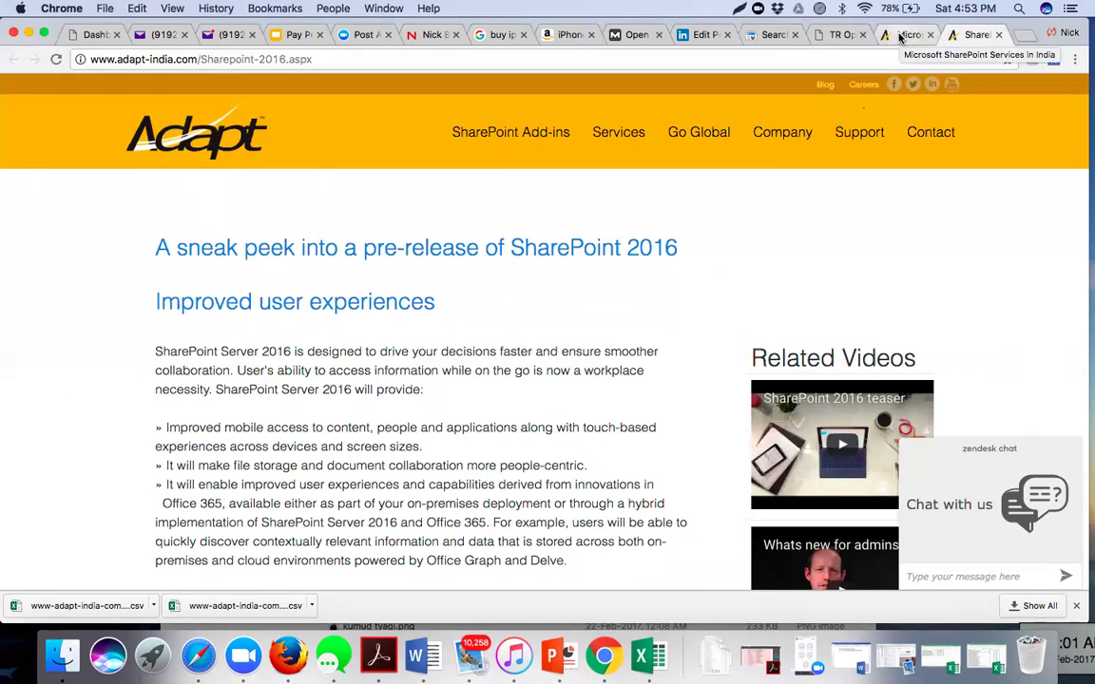
pyautogui.click(902, 35)
# - Scroll the Services page to review Our Offerings, from SharePoint 2016 to .Net & MVC
pyautogui.moveTo(676, 198)
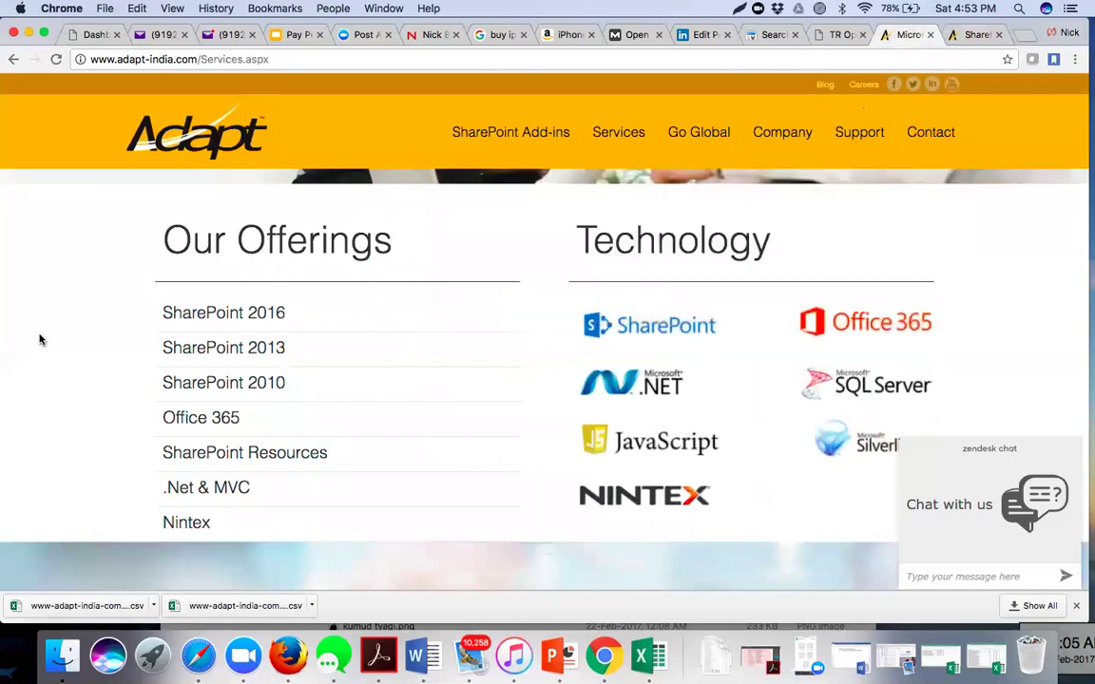
pyautogui.scroll(3, 40, 339)
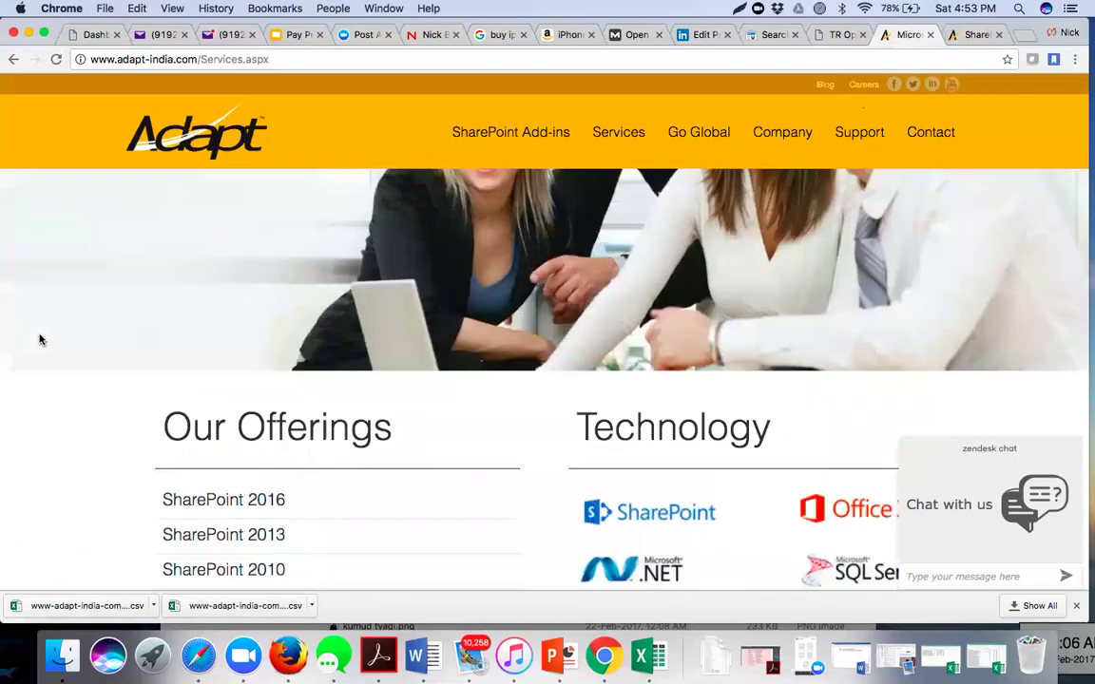
pyautogui.scroll(4, 40, 339)
pyautogui.moveTo(565, 126)
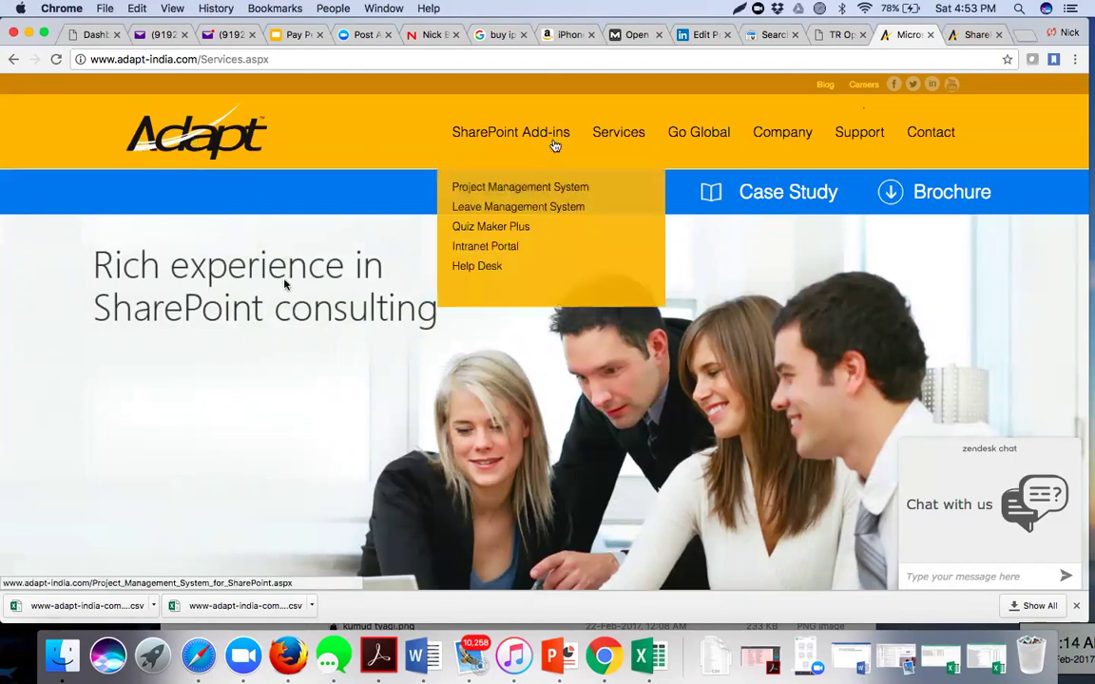
pyautogui.scroll(-5, 284, 283)
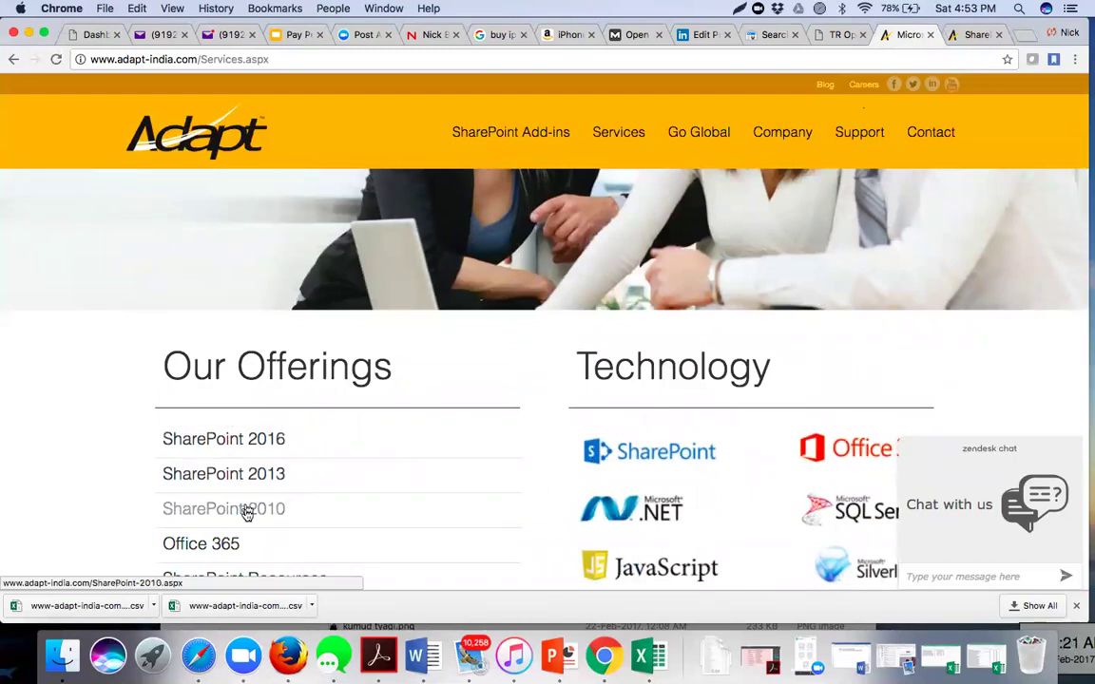
pyautogui.scroll(-2, 246, 516)
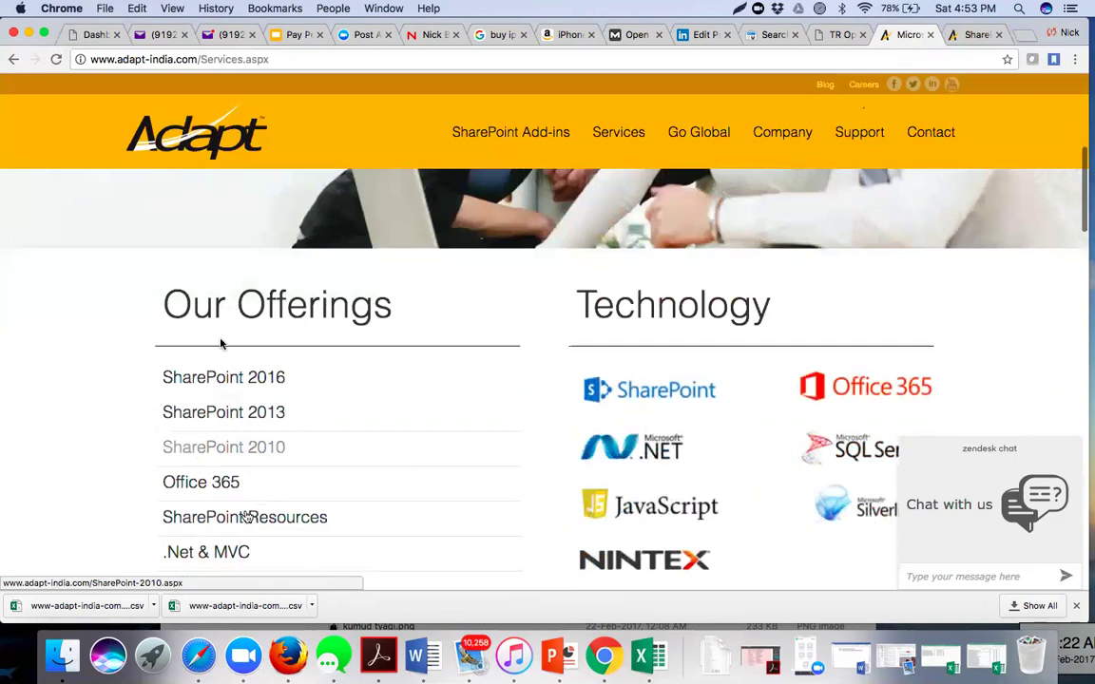
pyautogui.scroll(-2, 220, 337)
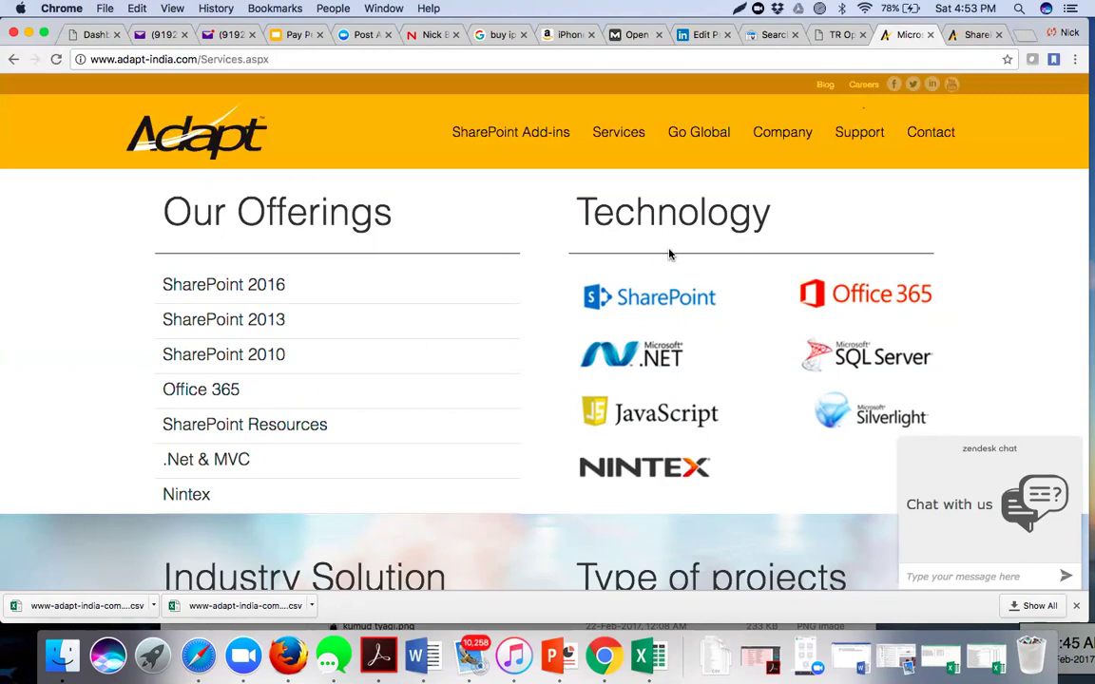
# - Glance at the WordPress Webmaster options, then return to the Search Console Internal Links report
pyautogui.click(837, 35)
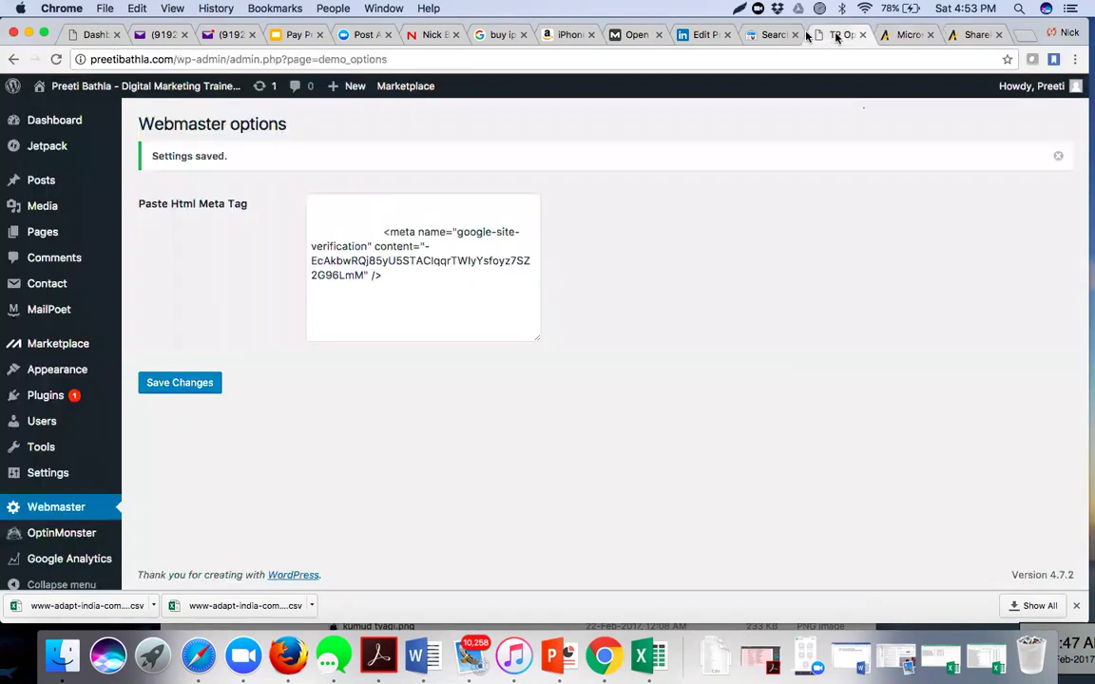
pyautogui.click(770, 35)
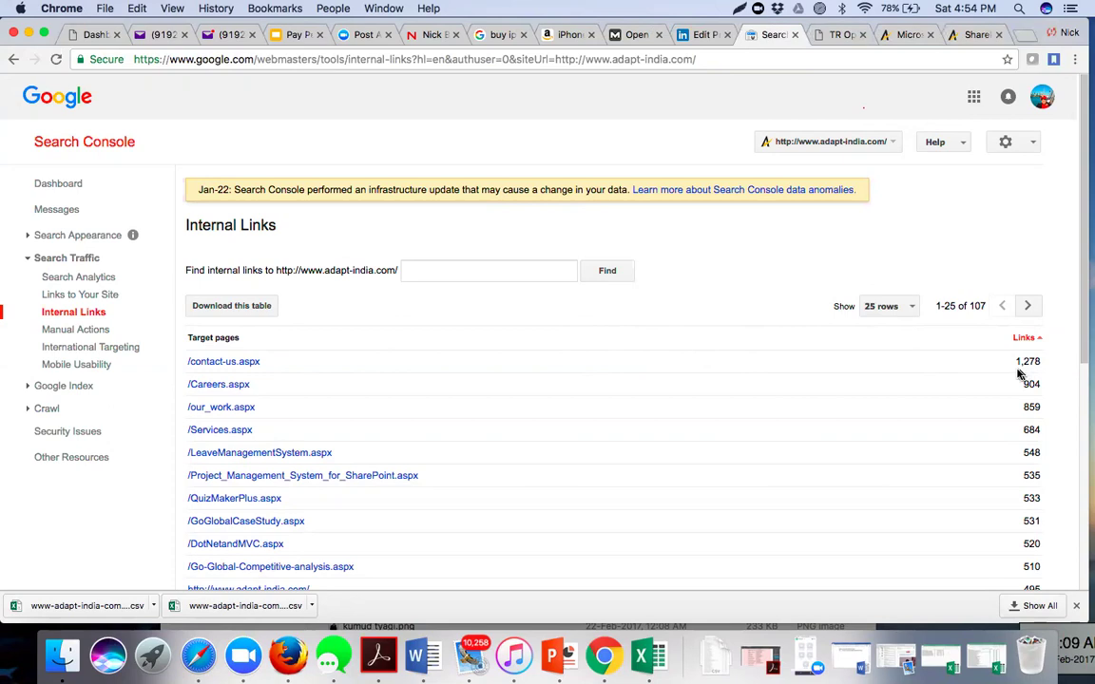
pyautogui.scroll(-1, 846, 391)
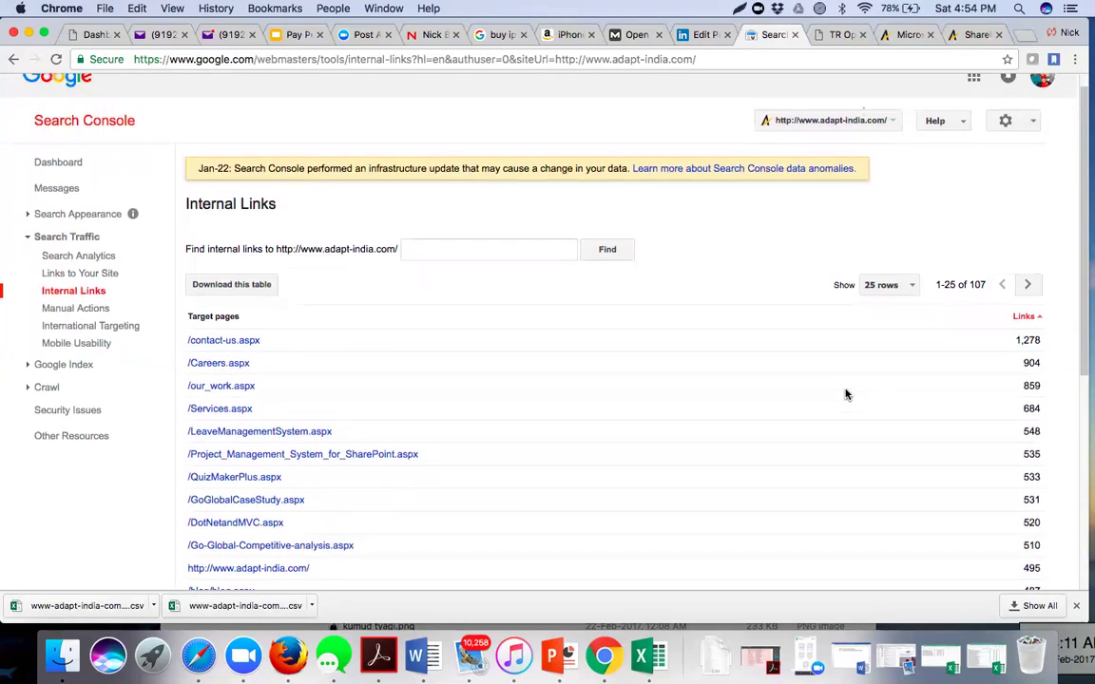
pyautogui.scroll(1, 846, 393)
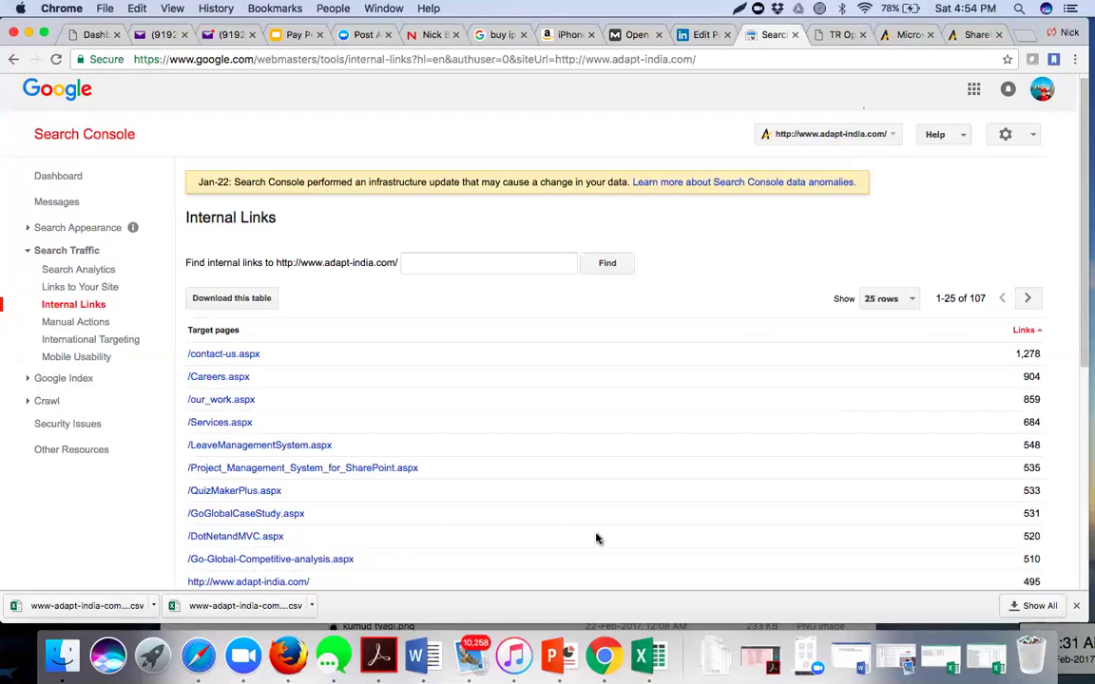
pyautogui.scroll(-10, 597, 539)
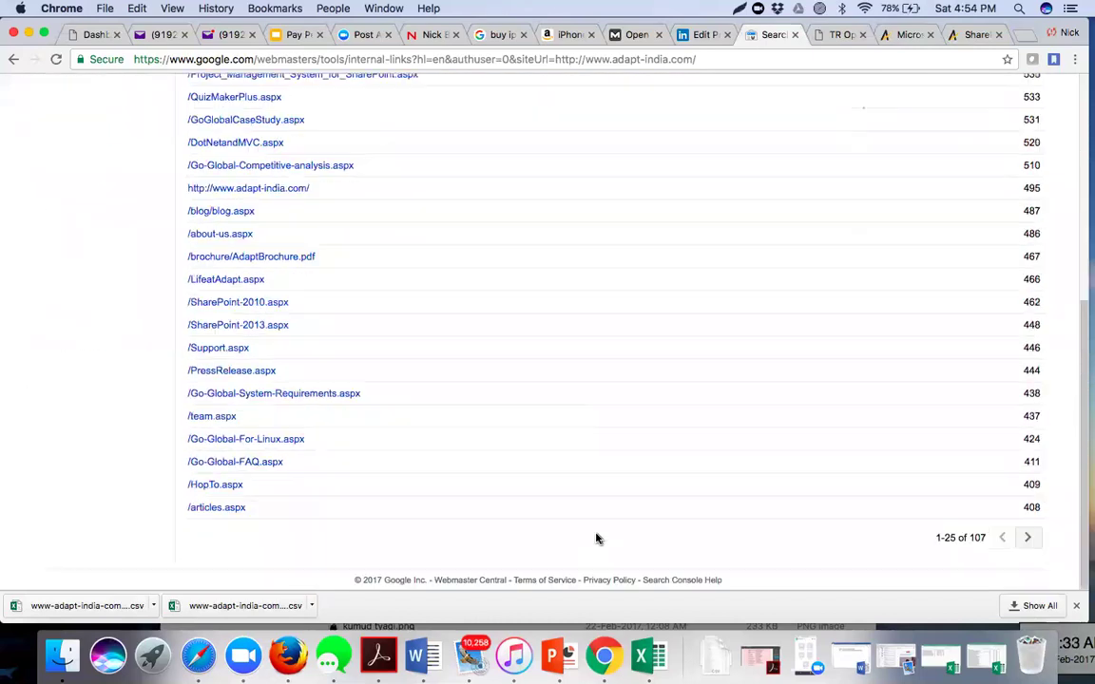
pyautogui.scroll(2, 597, 539)
pyautogui.scroll(8, 597, 539)
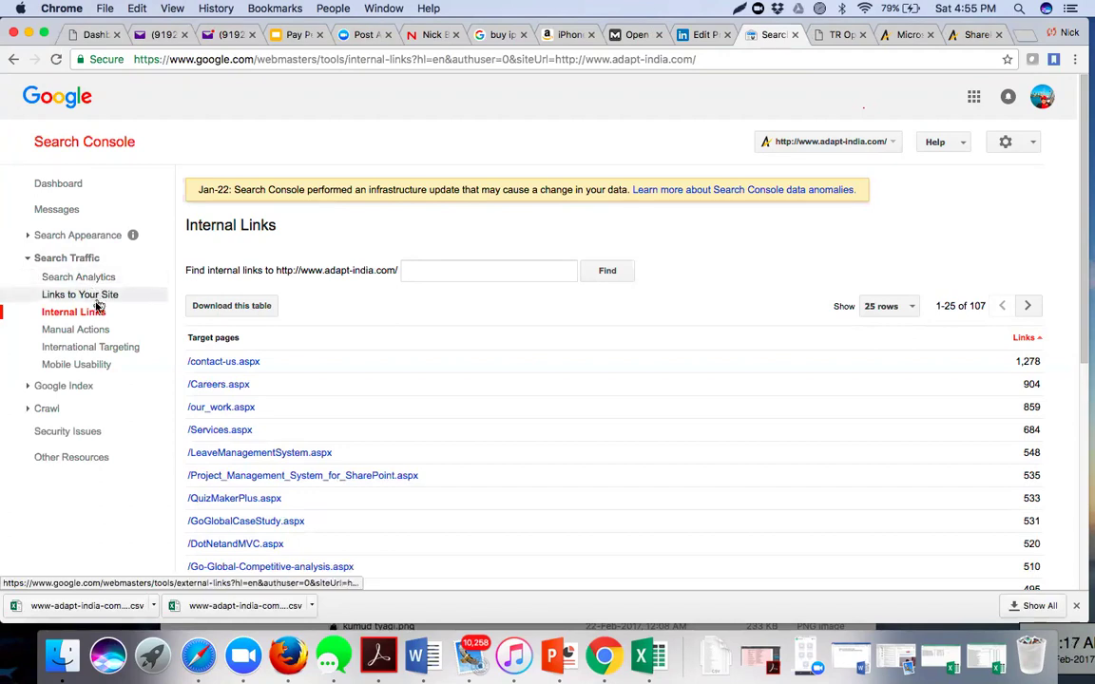
# - Open the Manual Actions report for adapt-india.com, which shows no manual webspam actions
pyautogui.click(76, 330)
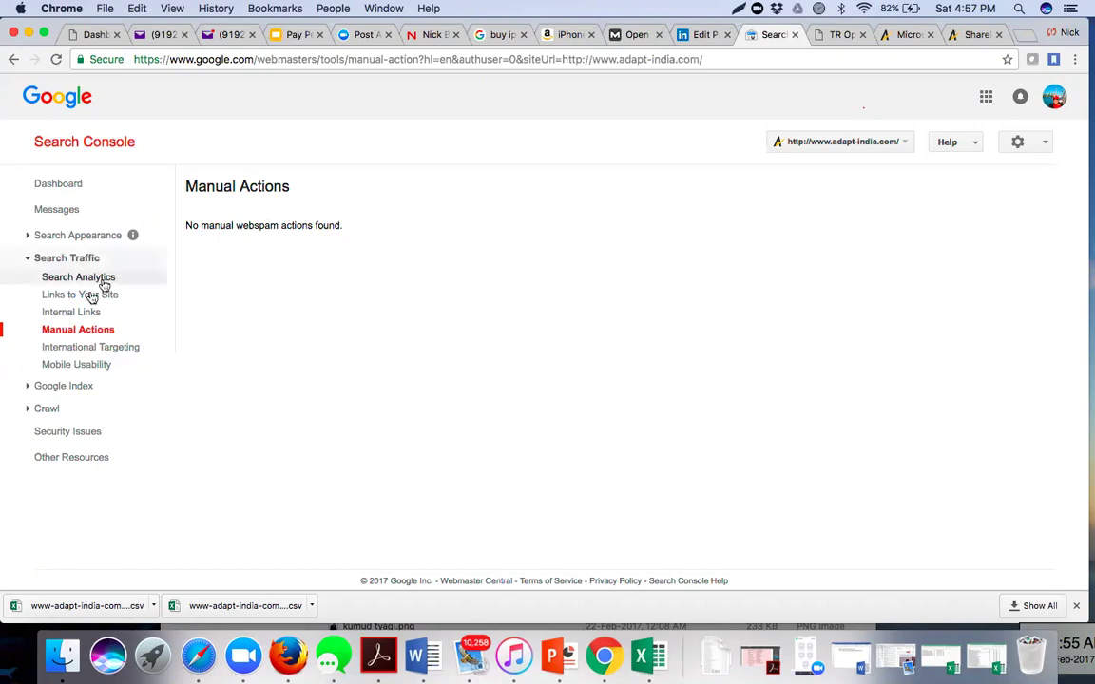
# - Open the Messages page listing adapt-india.com's two messages from Google
pyautogui.click(67, 210)
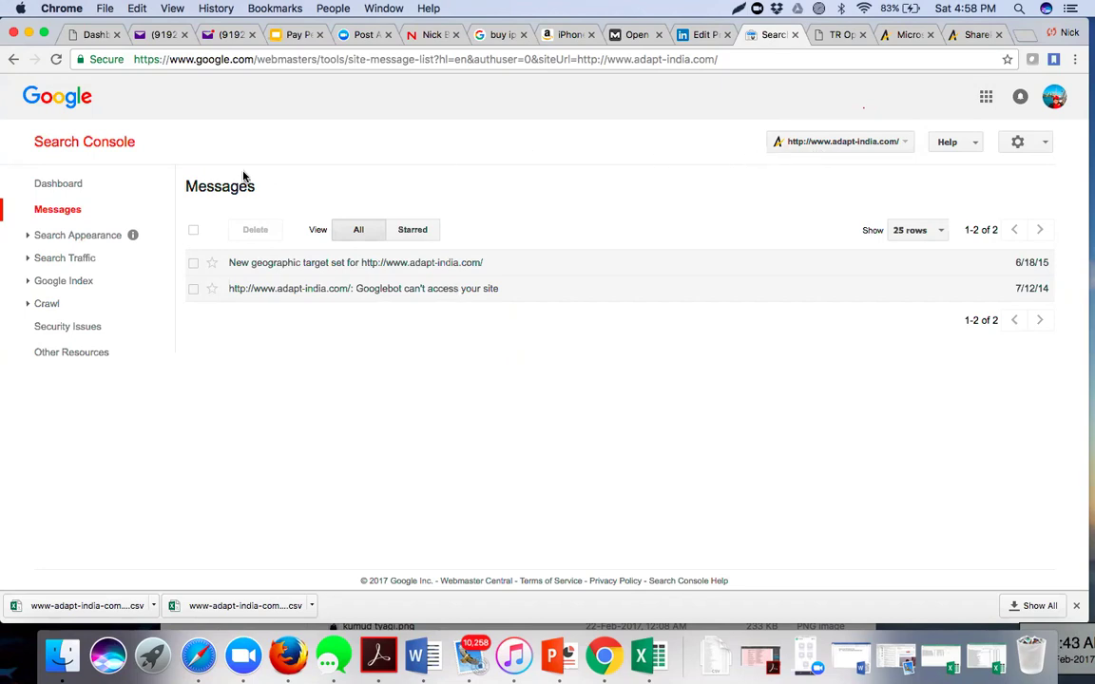
# - Open Search Traffic > International Targeting, whose Language tab reports no hreflang tags
pyautogui.click(29, 260)
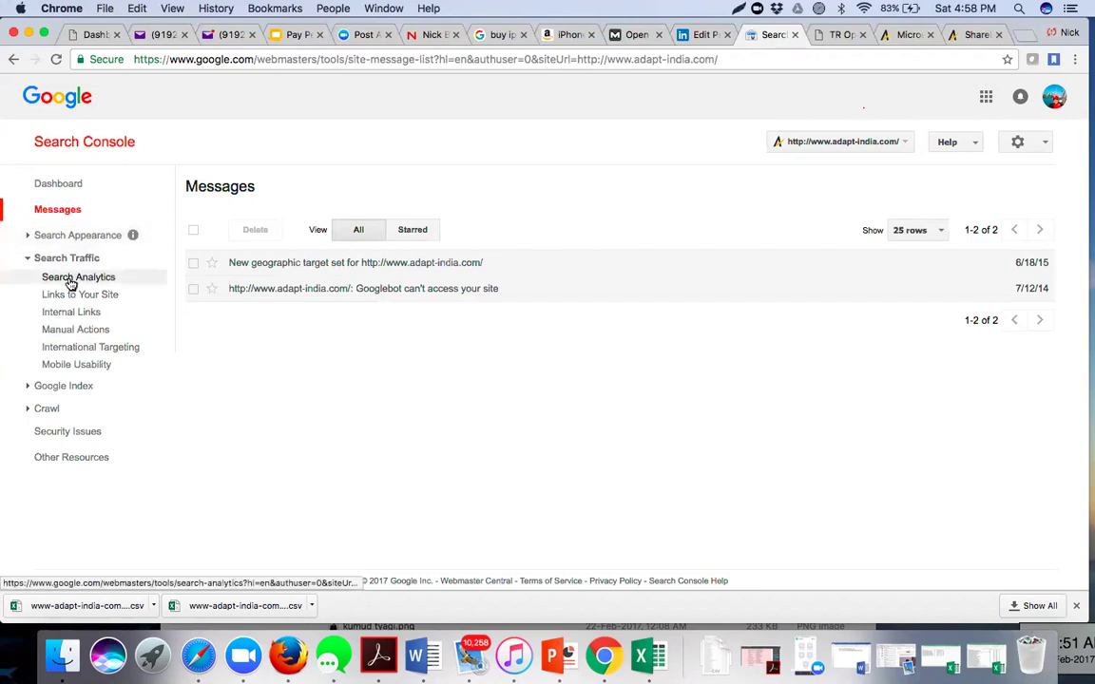
pyautogui.click(80, 351)
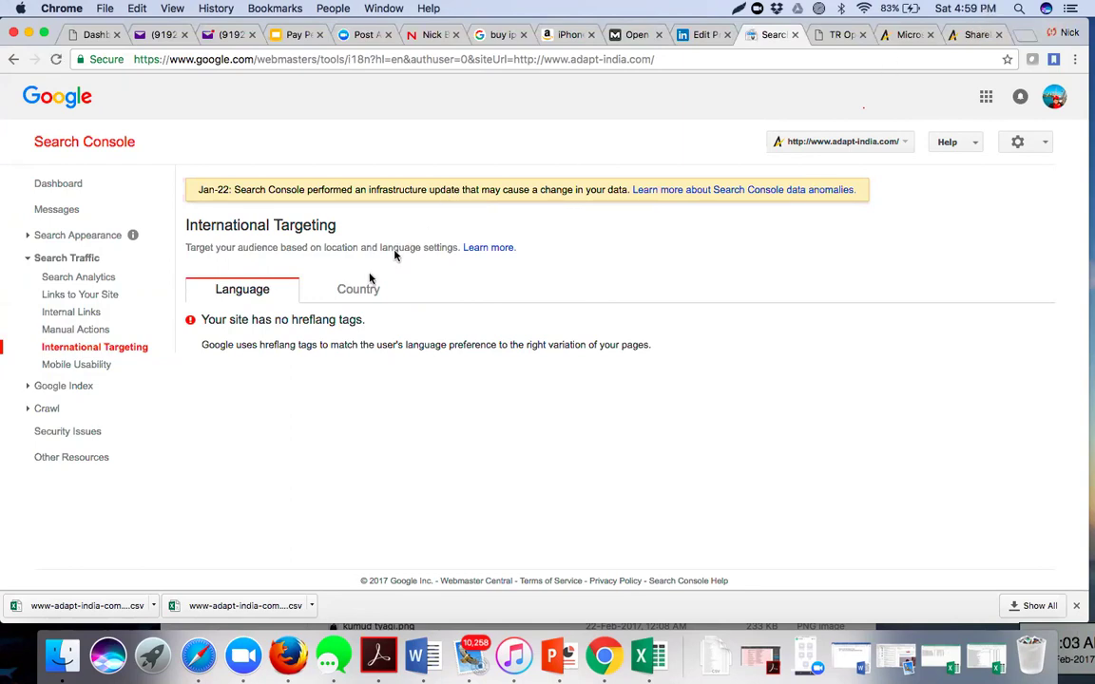
# - Check the site's country targeting, then start adding the business to Google Maps
pyautogui.click(360, 297)
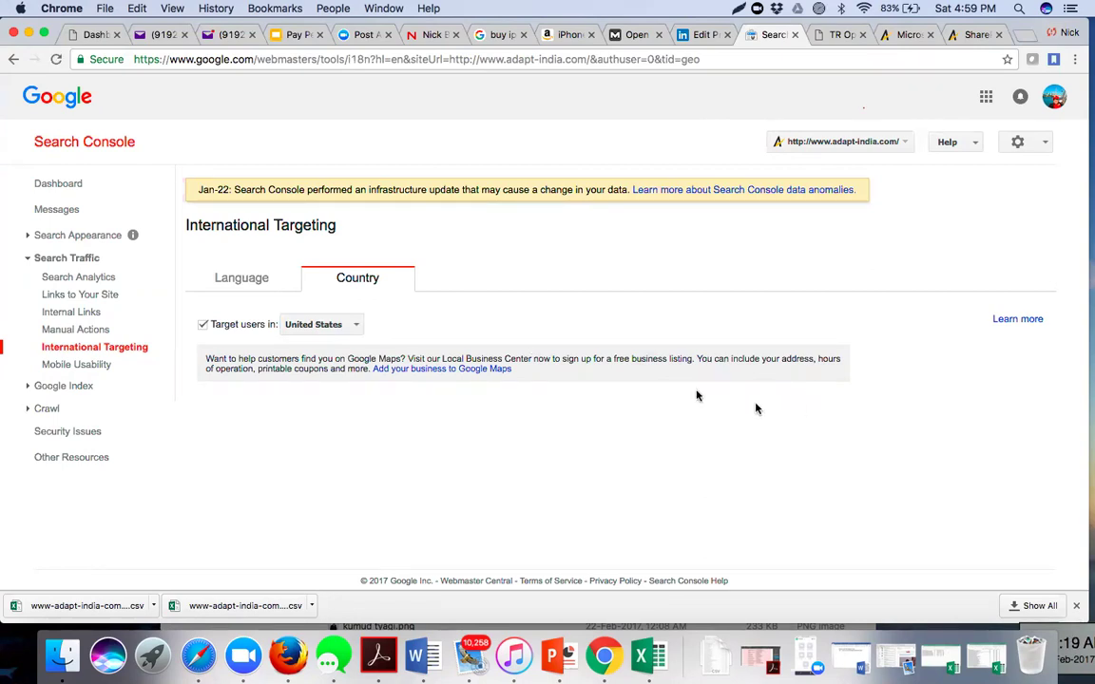
pyautogui.click(426, 369)
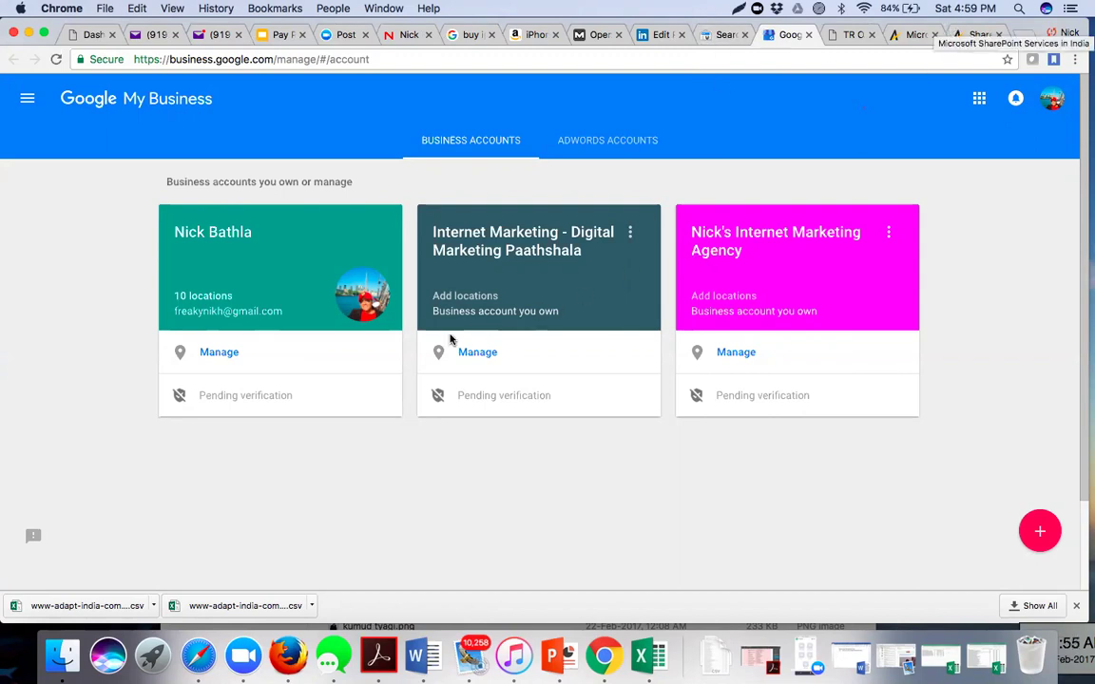
# - Add a second Google account in My Business and sign in with its saved password
pyautogui.click(1050, 98)
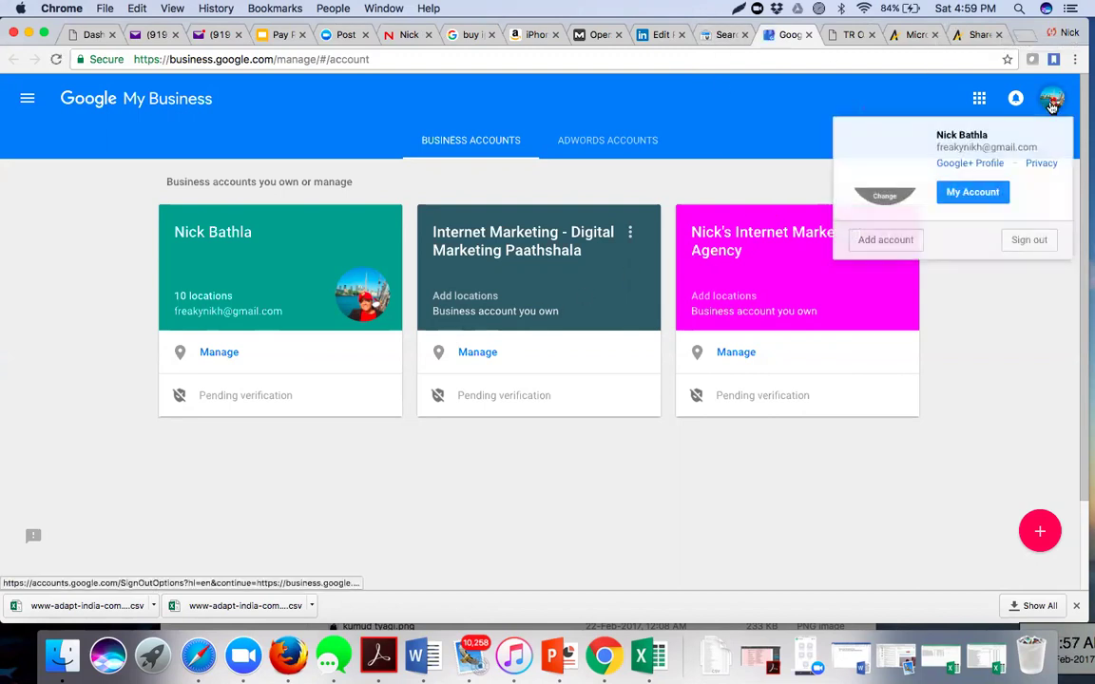
pyautogui.click(899, 244)
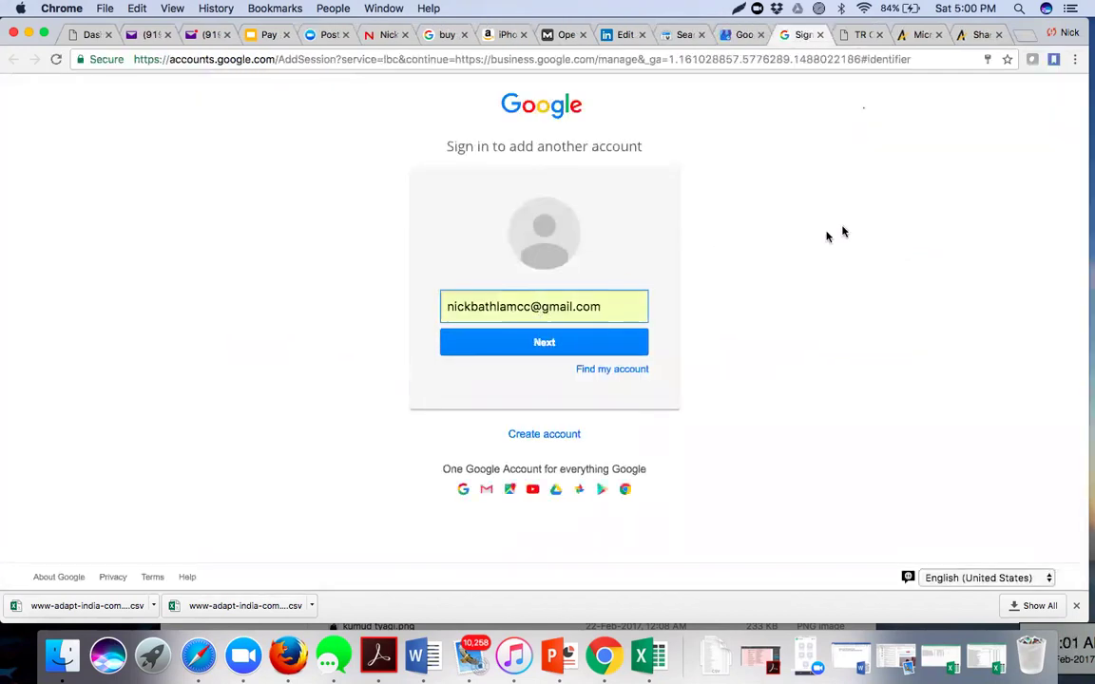
pyautogui.moveTo(605, 306); pyautogui.dragTo(408, 309)
pyautogui.write('pr')
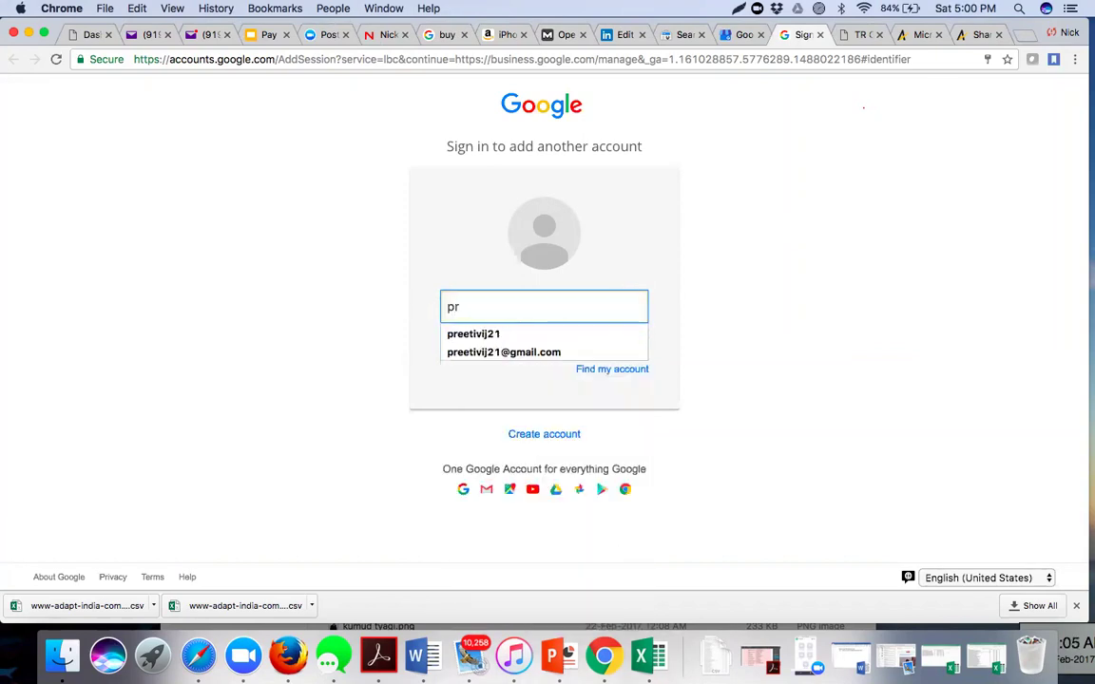
pyautogui.click(461, 335)
pyautogui.click(467, 348)
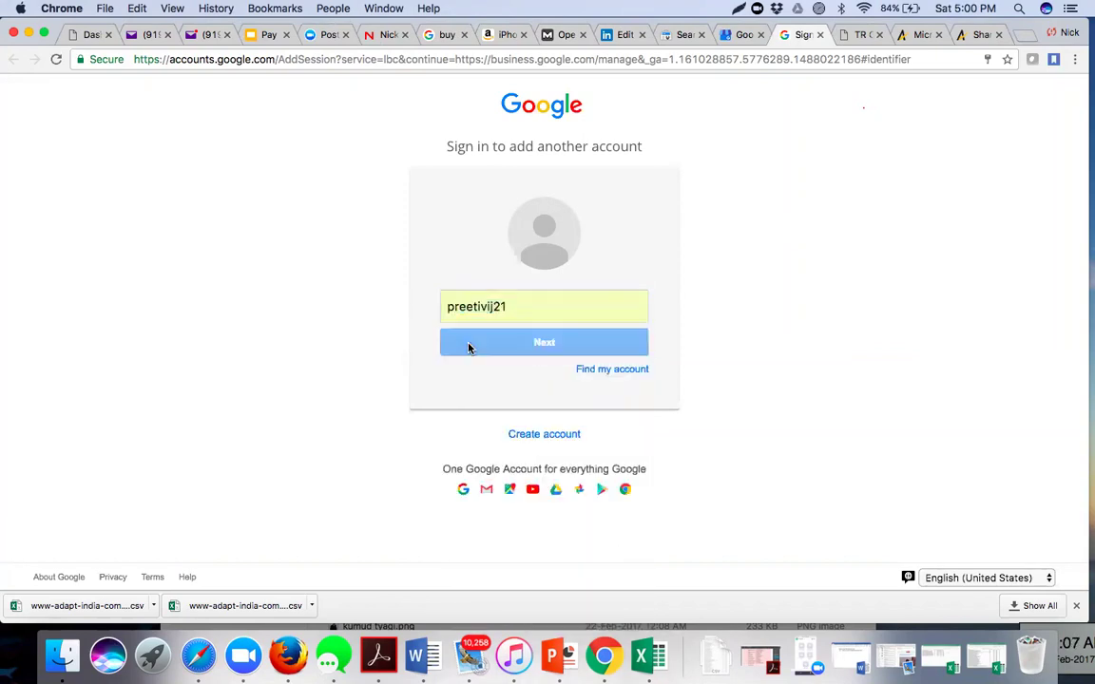
pyautogui.click(528, 368)
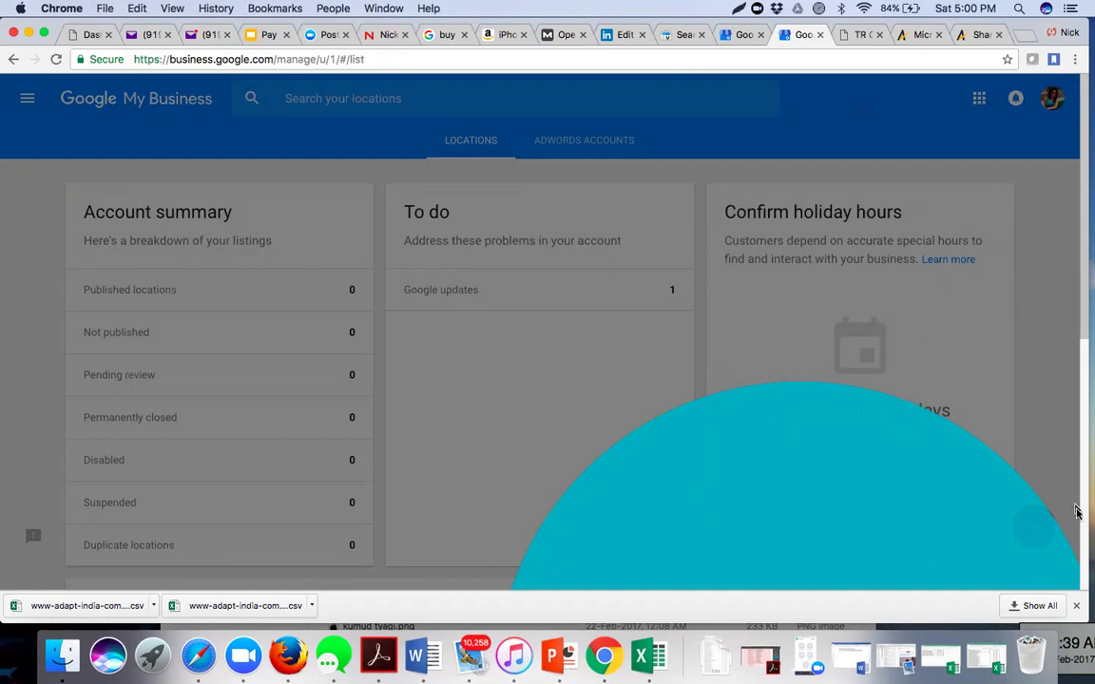
# - Close the downloads bar and navigation drawer, then return to the Search Console tab
pyautogui.click(1078, 605)
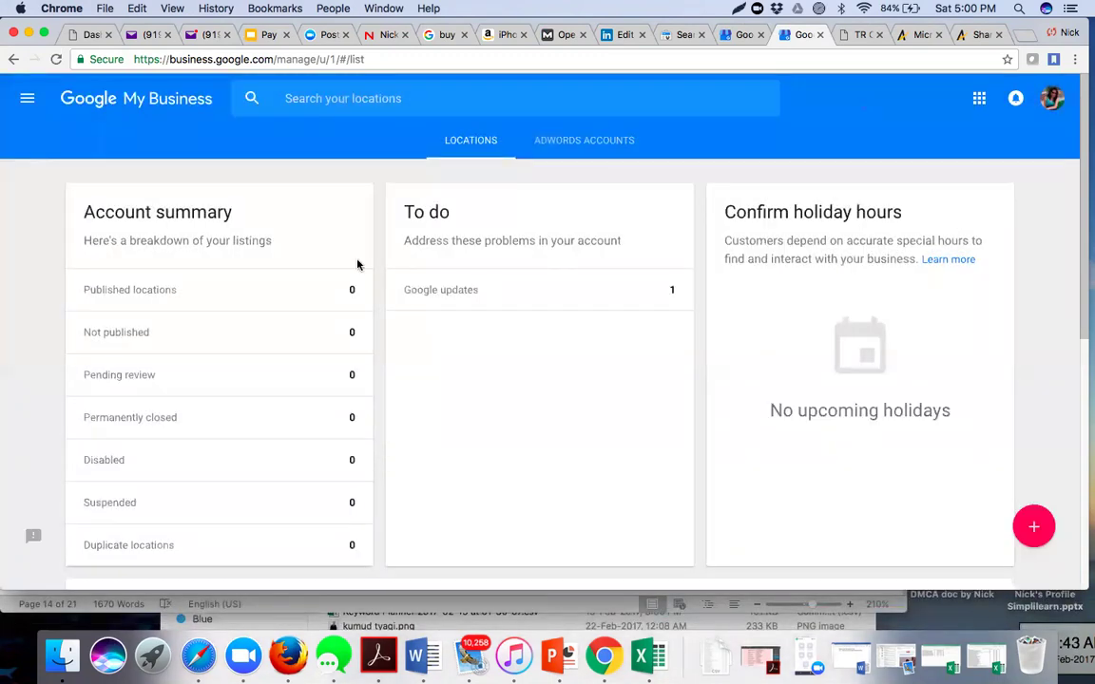
pyautogui.click(27, 100)
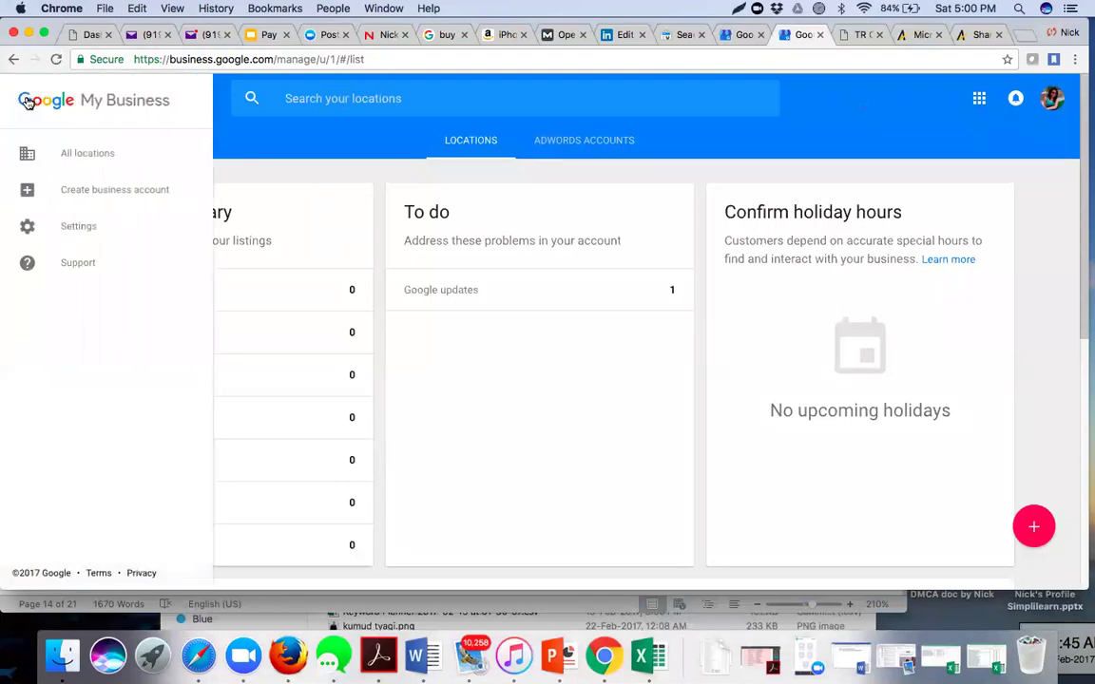
pyautogui.click(84, 158)
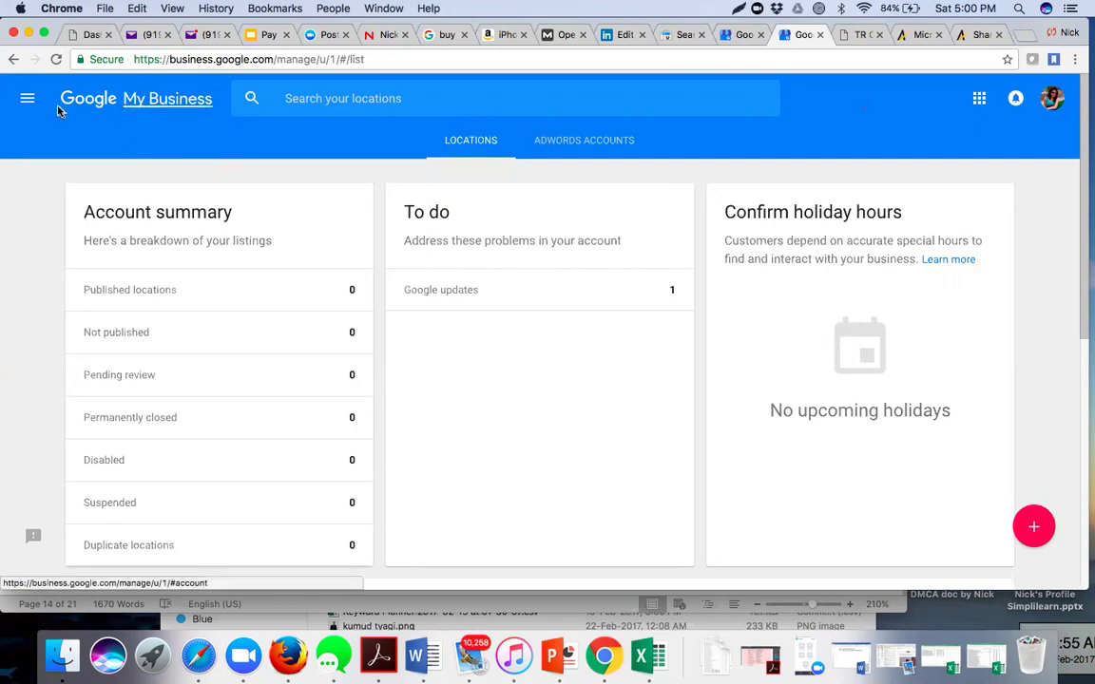
pyautogui.click(27, 98)
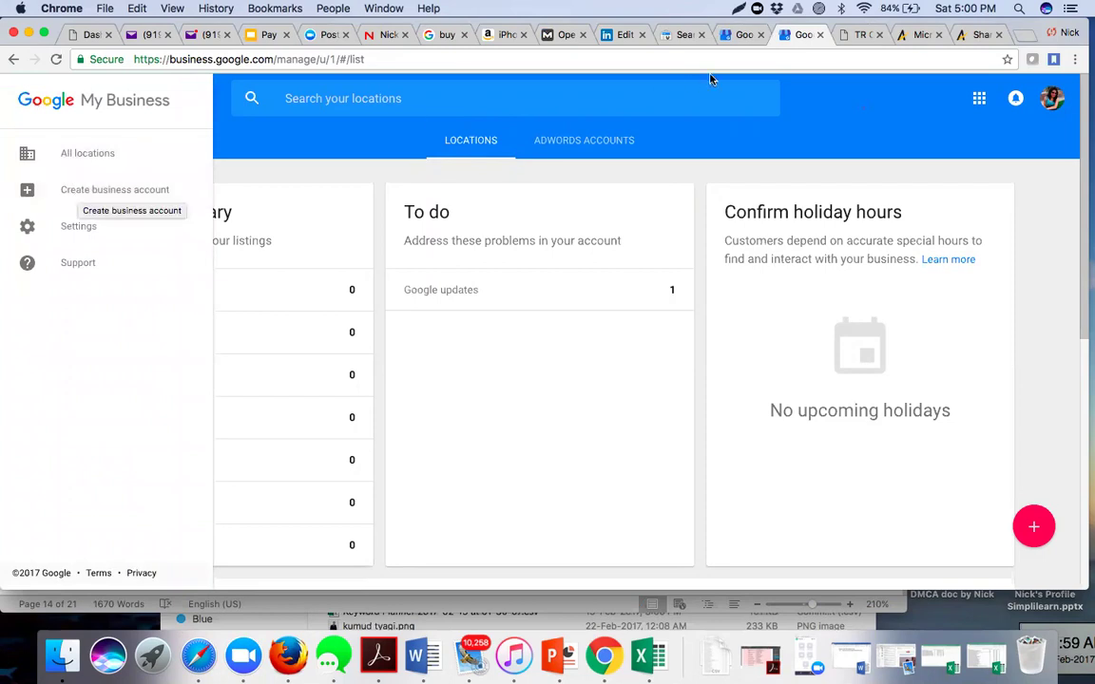
pyautogui.click(744, 35)
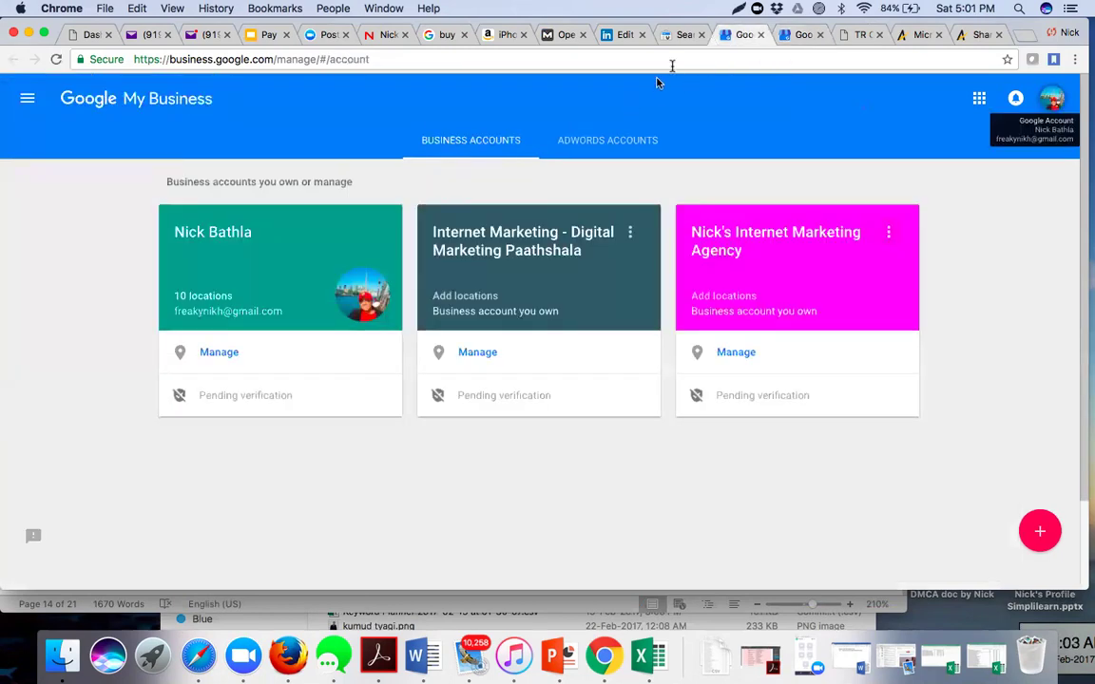
pyautogui.click(681, 36)
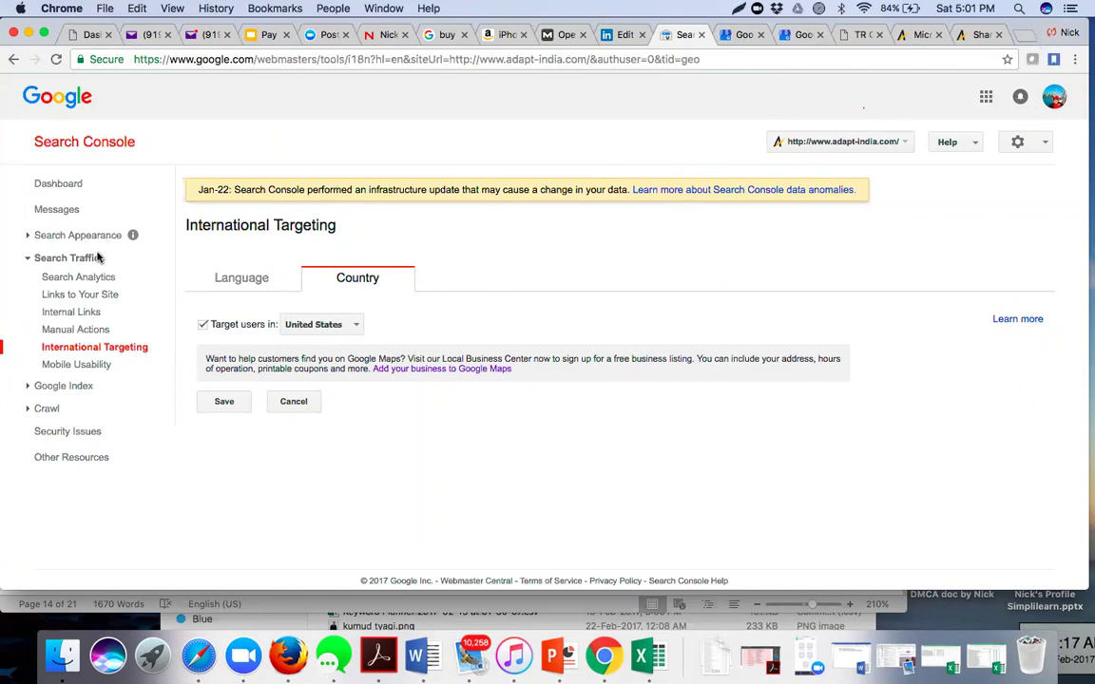
# - Set adapt-india.com's target users country to United Arab Emirates and save
pyautogui.click(329, 328)
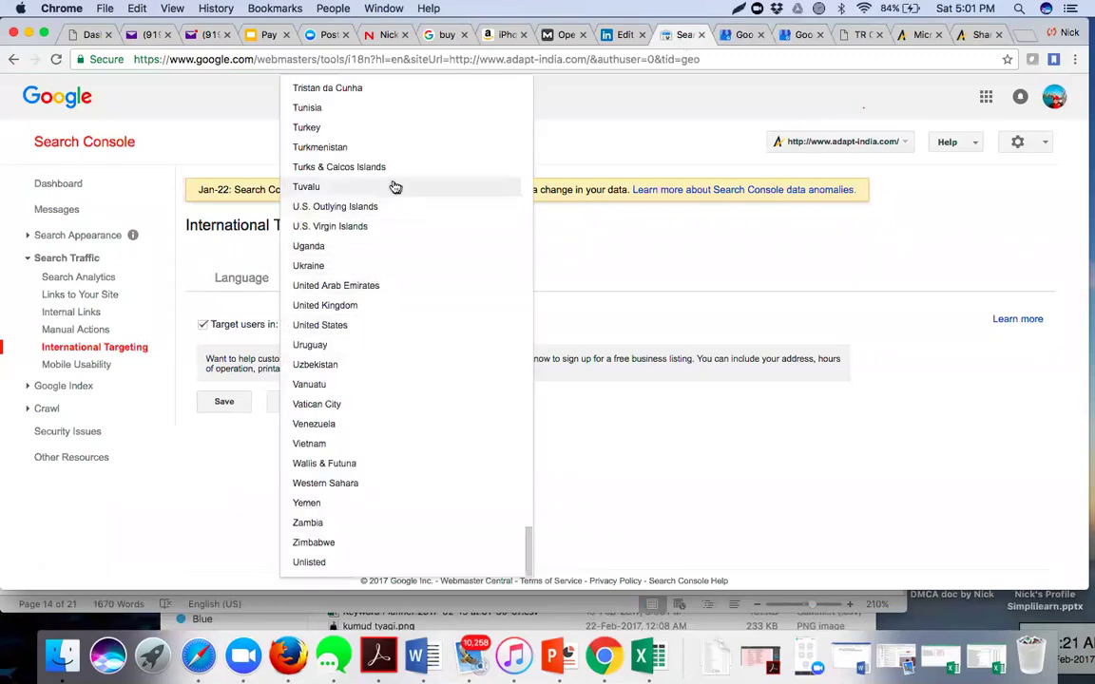
pyautogui.scroll(5, 393, 186)
pyautogui.scroll(20, 396, 187)
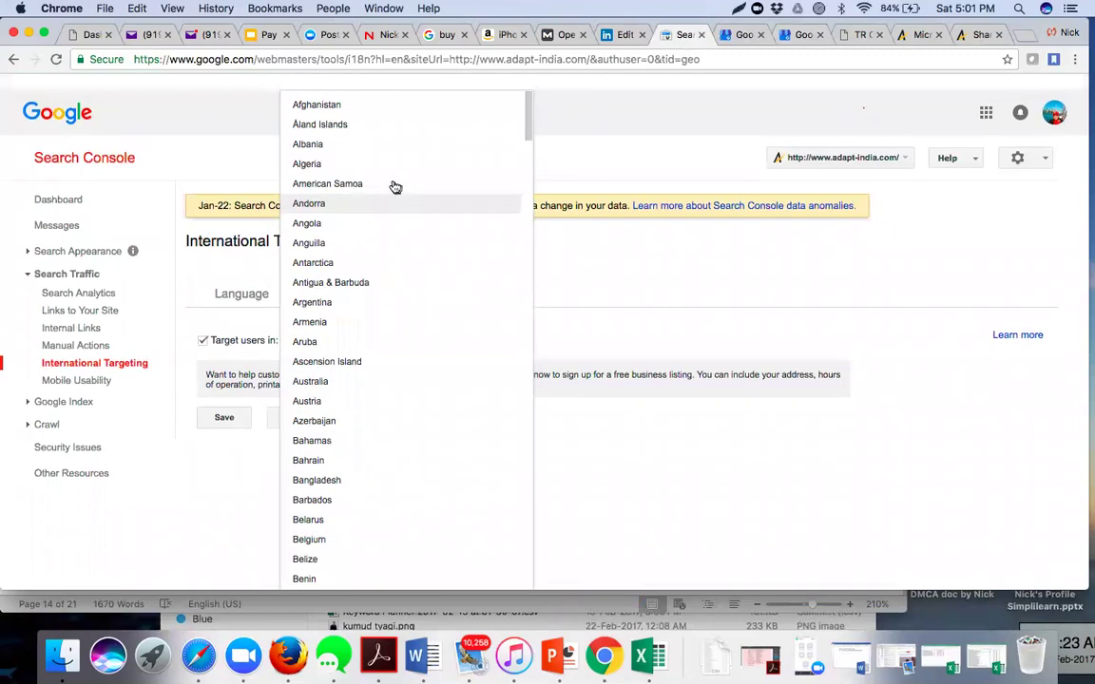
pyautogui.scroll(-20, 396, 188)
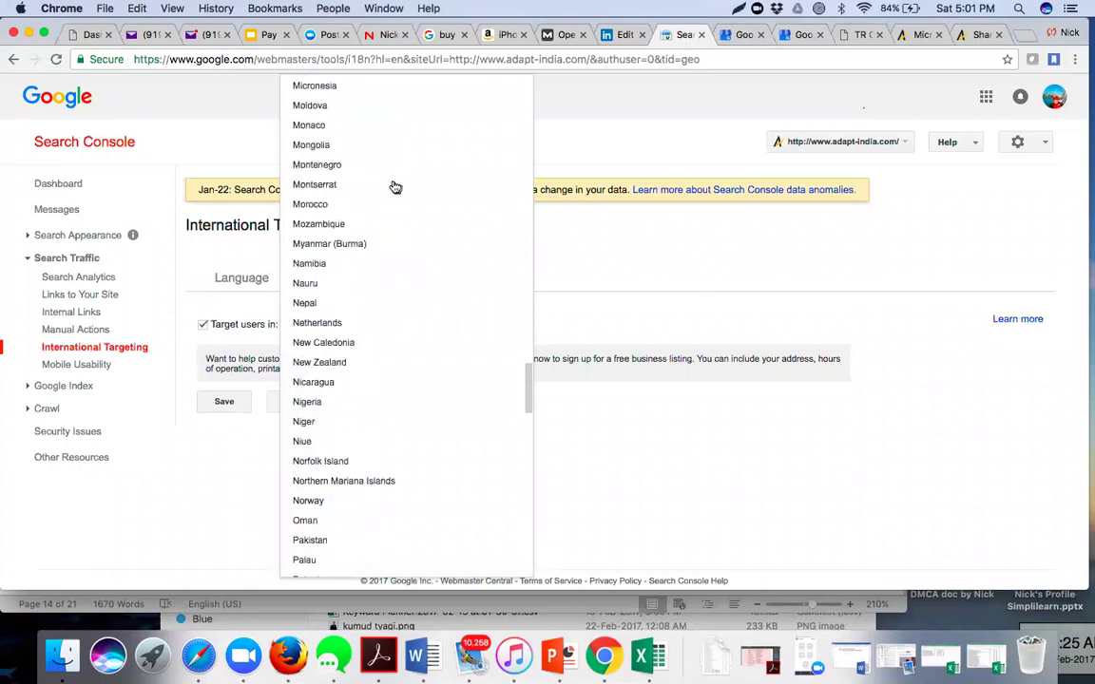
pyautogui.scroll(-5, 394, 186)
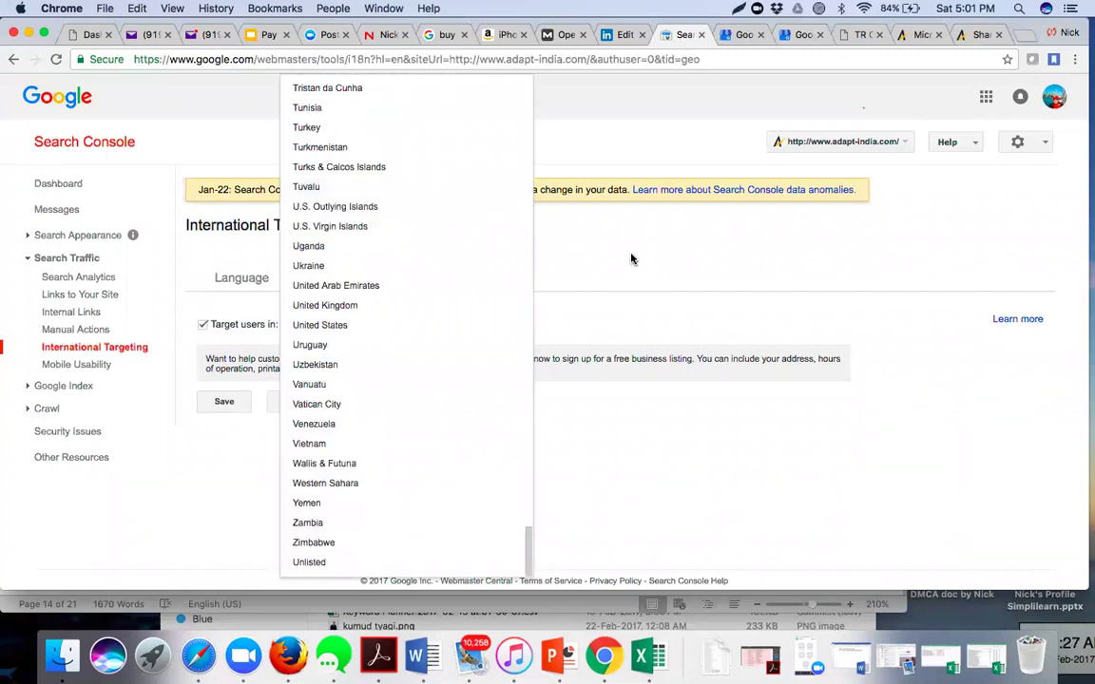
pyautogui.click(402, 286)
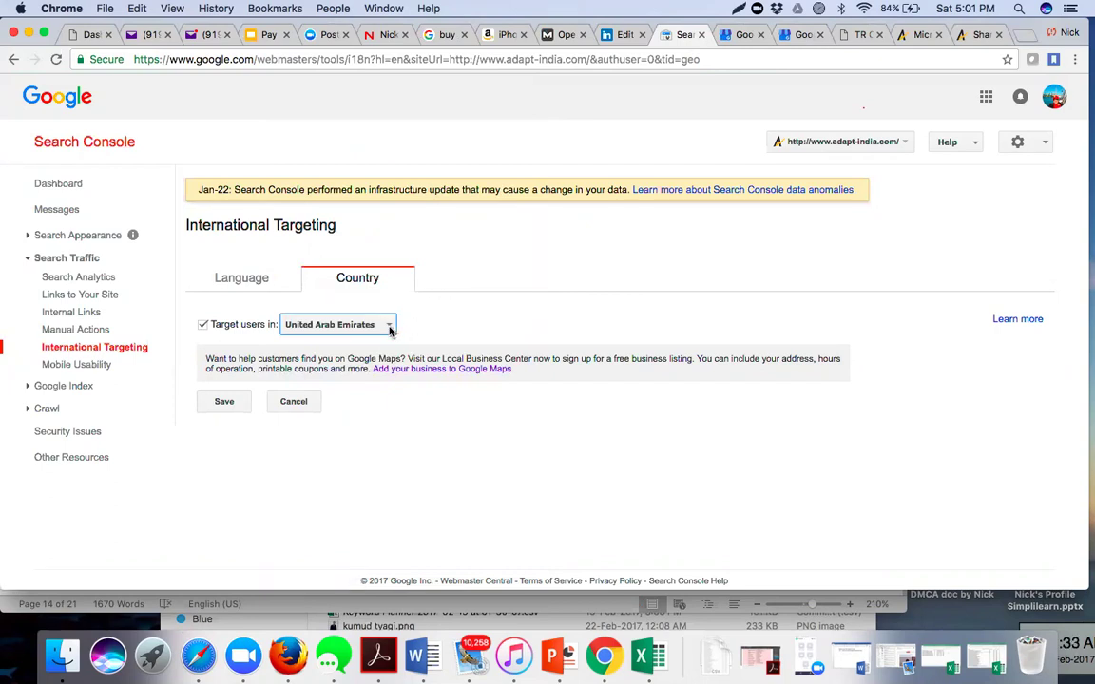
pyautogui.click(224, 402)
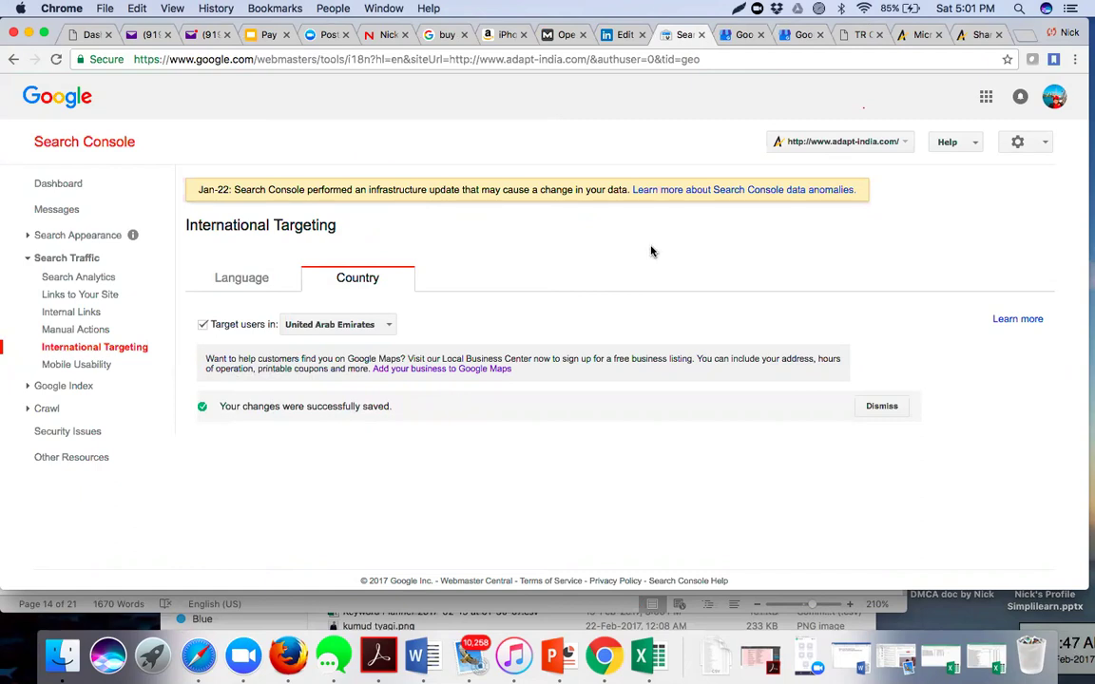
# - Screenshot the Search Console page, circle the United Arab Emirates setting, and copy it
pyautogui.press('super+shift+9')
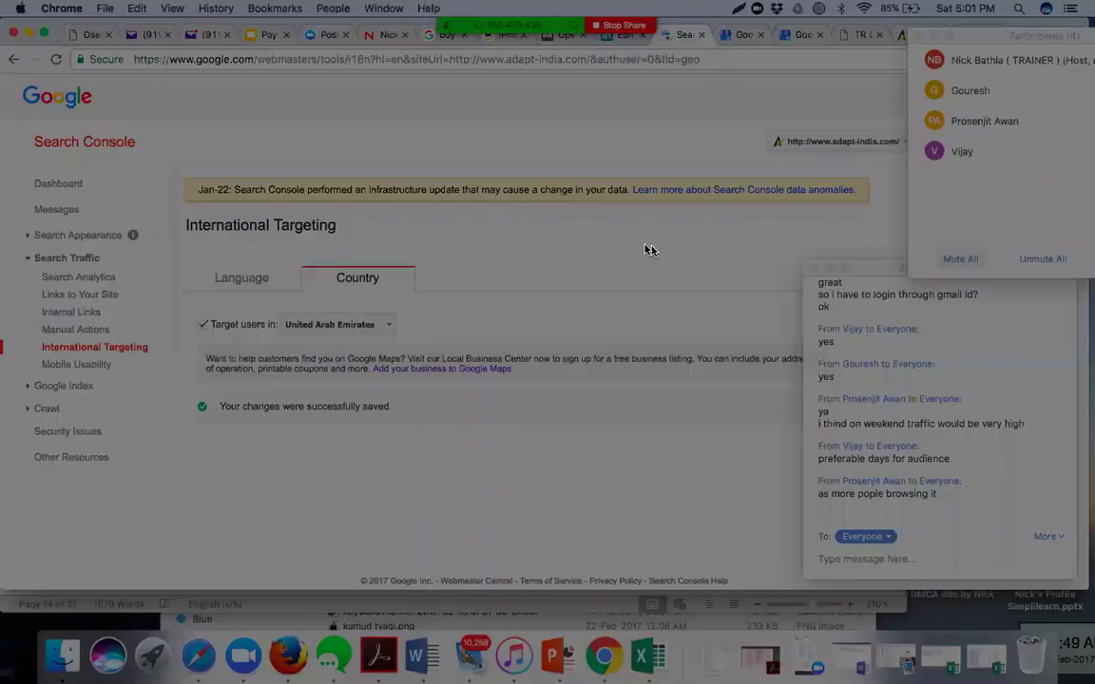
pyautogui.moveTo(1, 75)
pyautogui.mouseDown()
pyautogui.moveTo(365, 325)
pyautogui.moveTo(701, 515)
pyautogui.mouseUp()
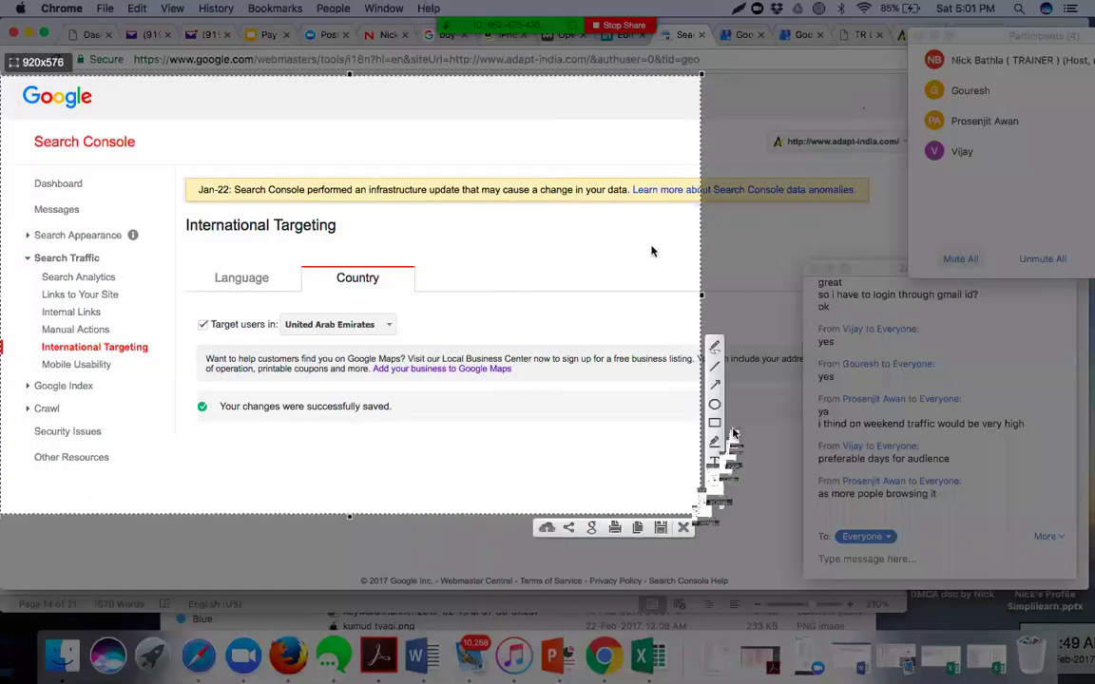
pyautogui.click(714, 404)
pyautogui.moveTo(271, 312); pyautogui.dragTo(439, 338)
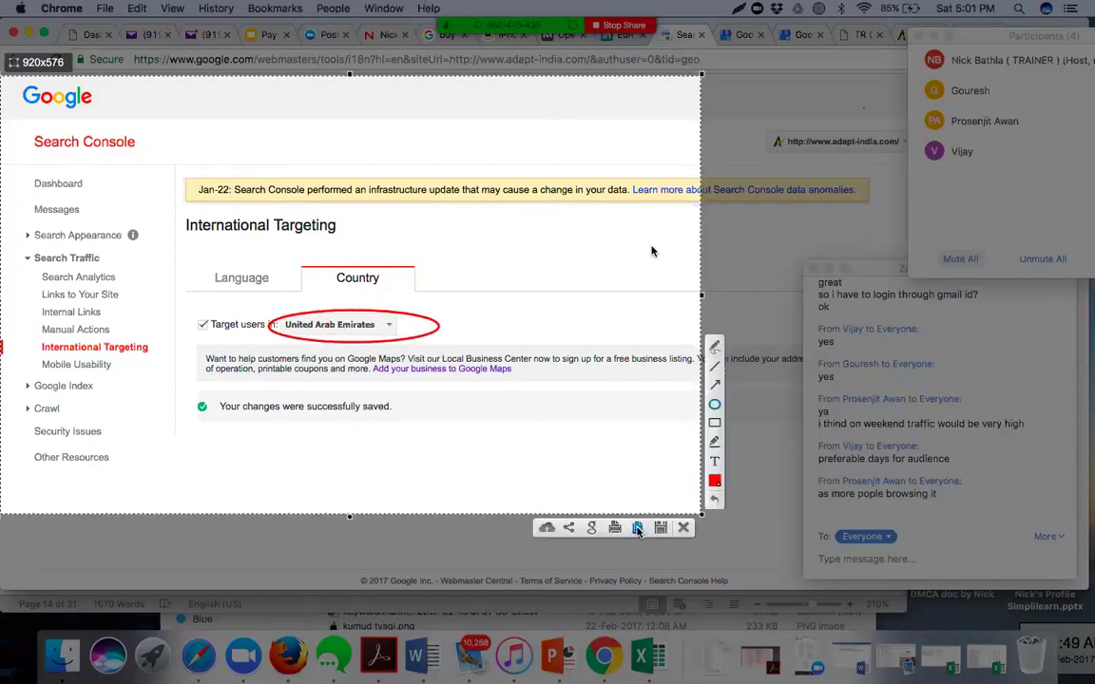
pyautogui.click(654, 528)
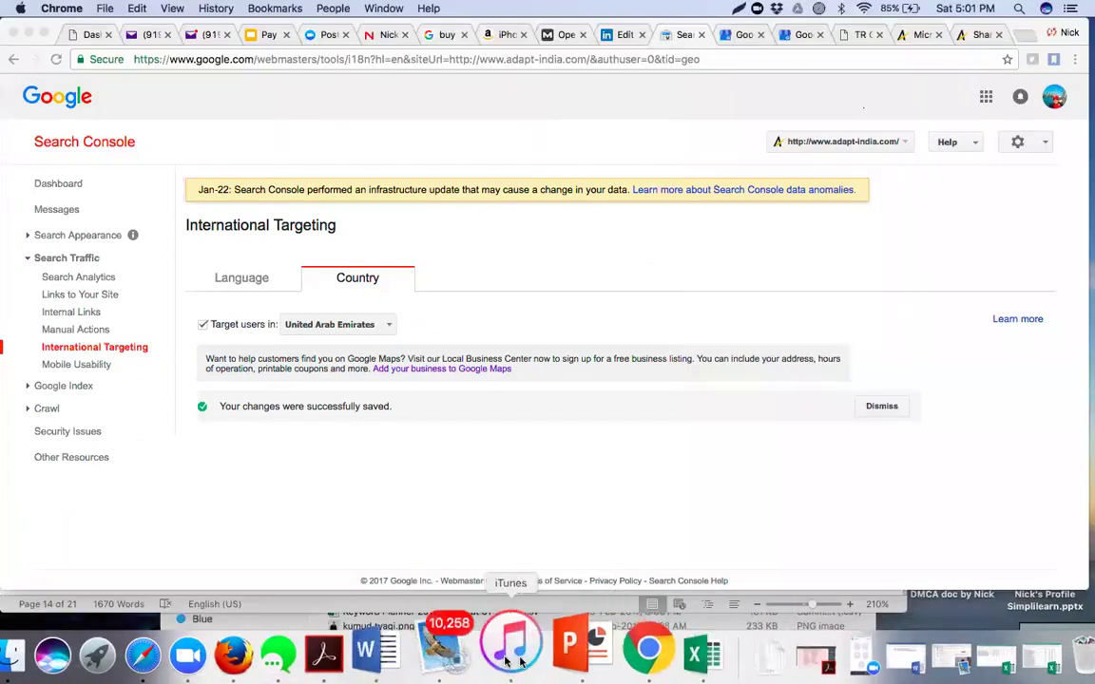
# - Compose a new email with the pasted screenshot, another sender account, and subject 'UAE Focused'
pyautogui.click(472, 656)
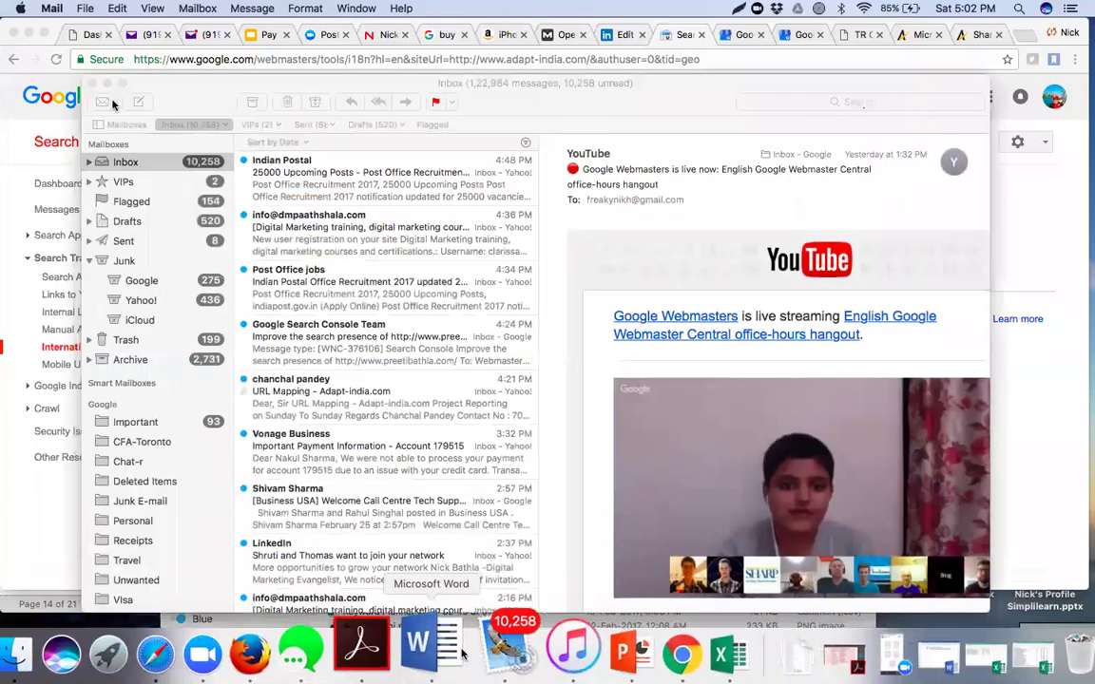
pyautogui.click(138, 102)
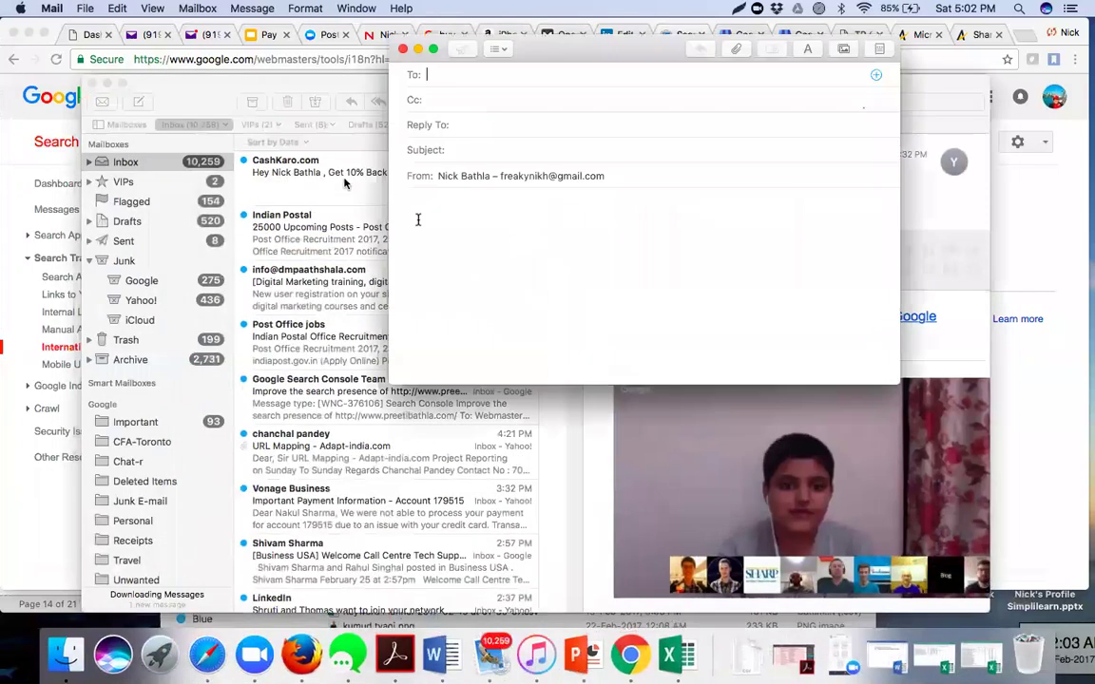
pyautogui.press('super+v')
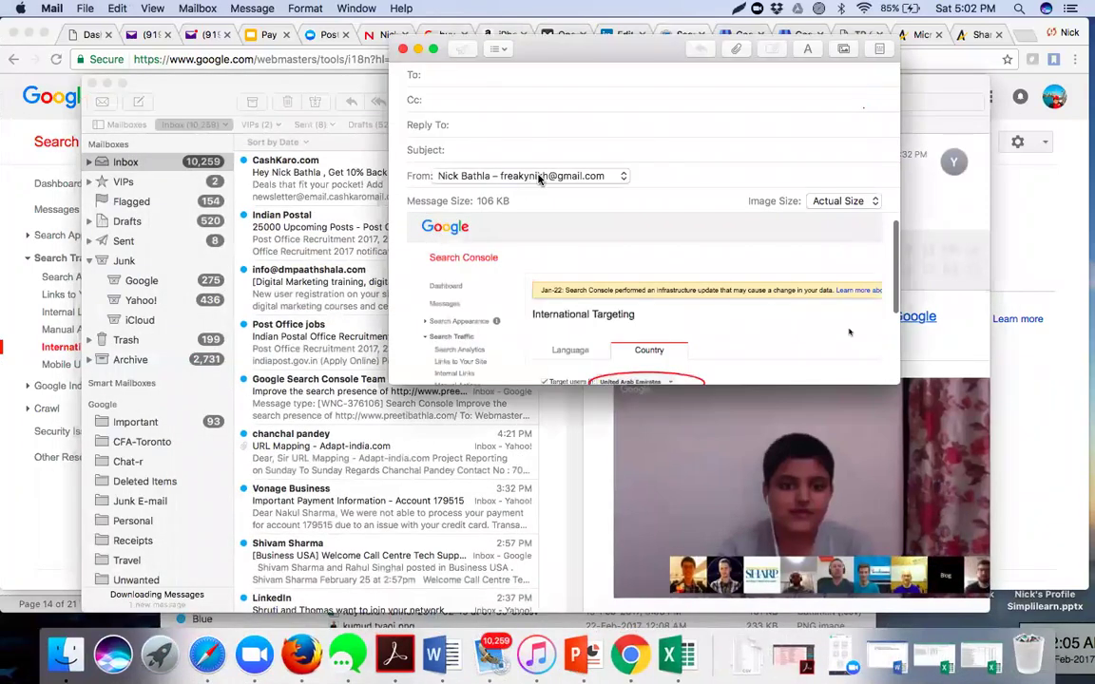
pyautogui.click(529, 176)
pyautogui.click(542, 191)
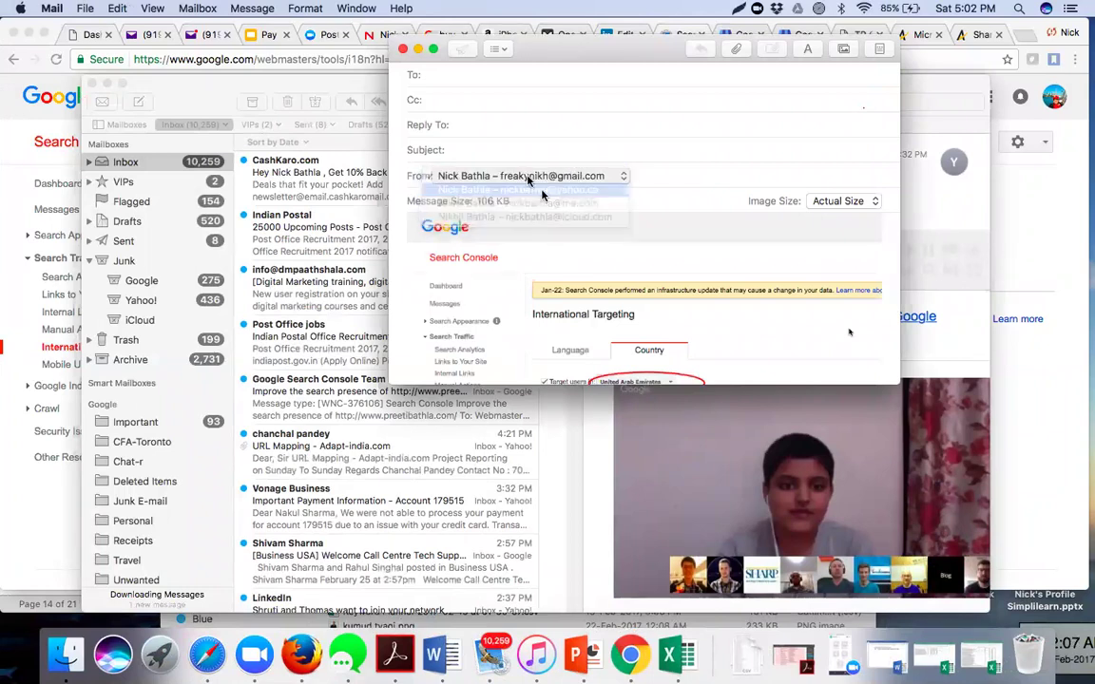
pyautogui.click(504, 150)
pyautogui.write('UAE Focused')
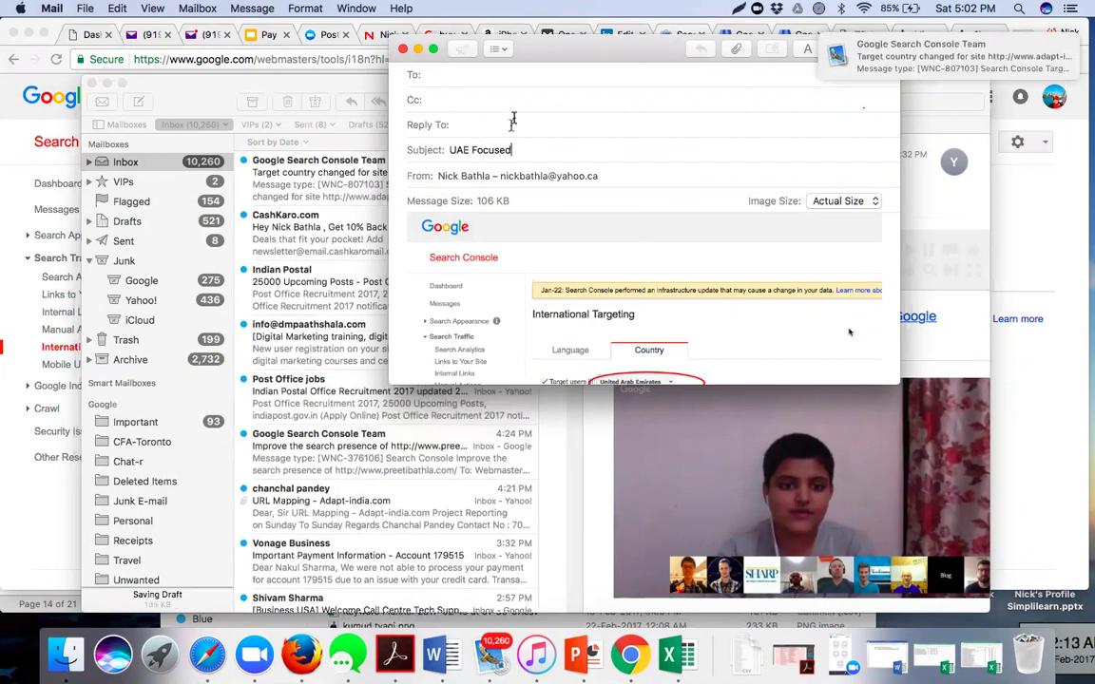
# - Add the recipient and a Cc contact from suggestions, then send the email
pyautogui.click(503, 74)
pyautogui.write('swe')
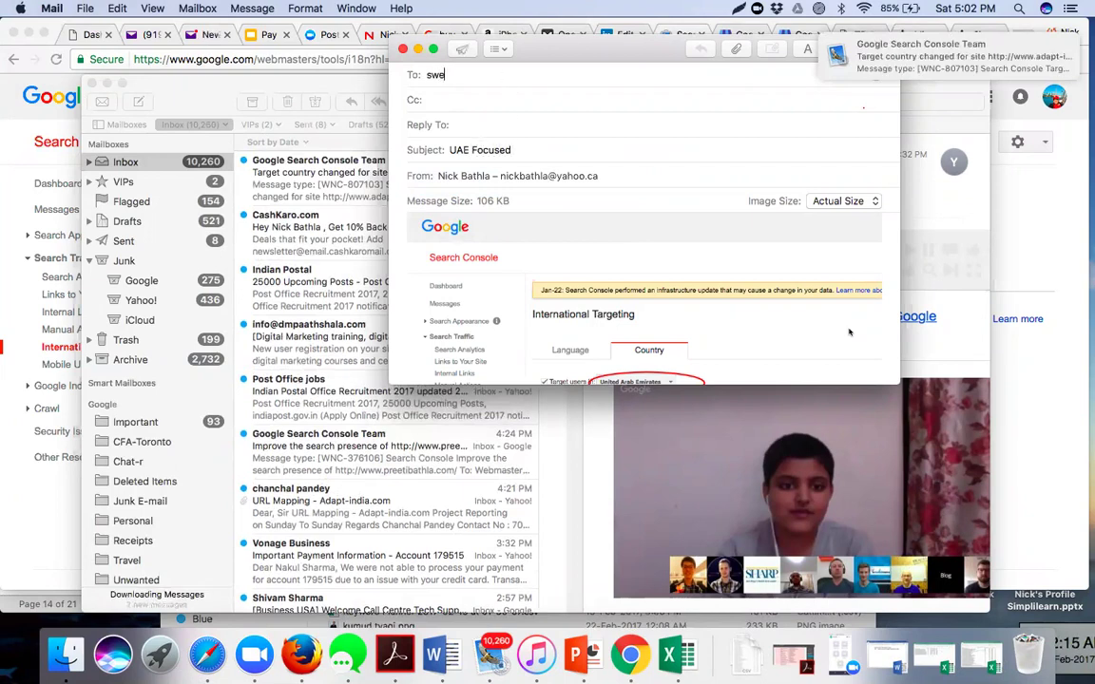
pyautogui.write('kch')
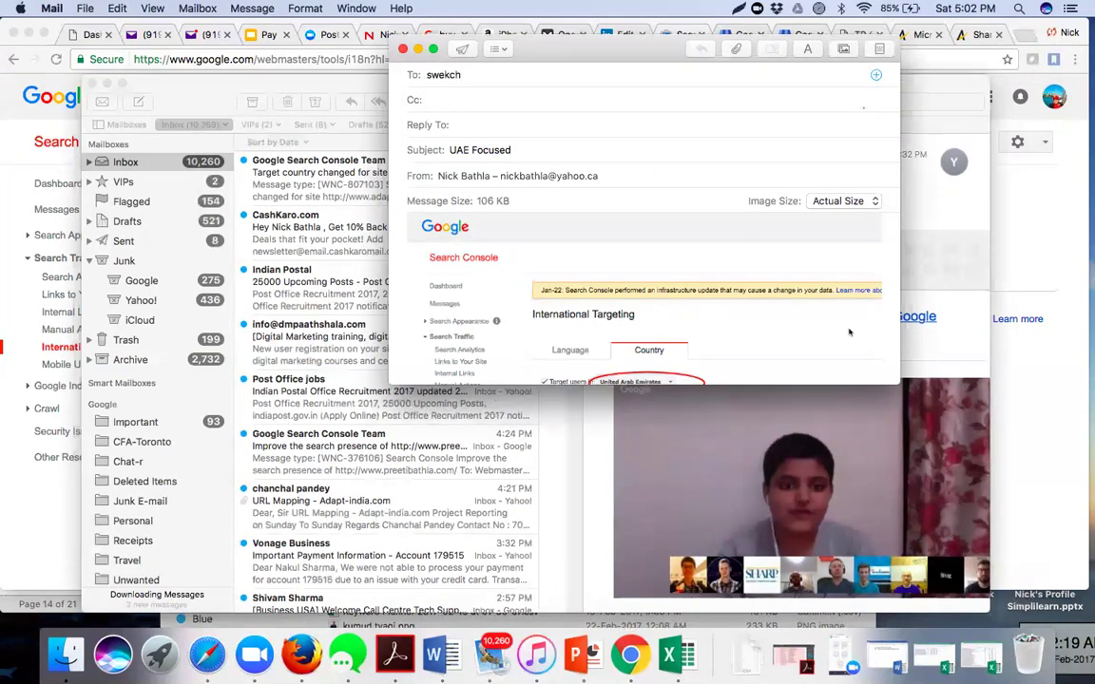
pyautogui.write('h')
pyautogui.press('Tab')
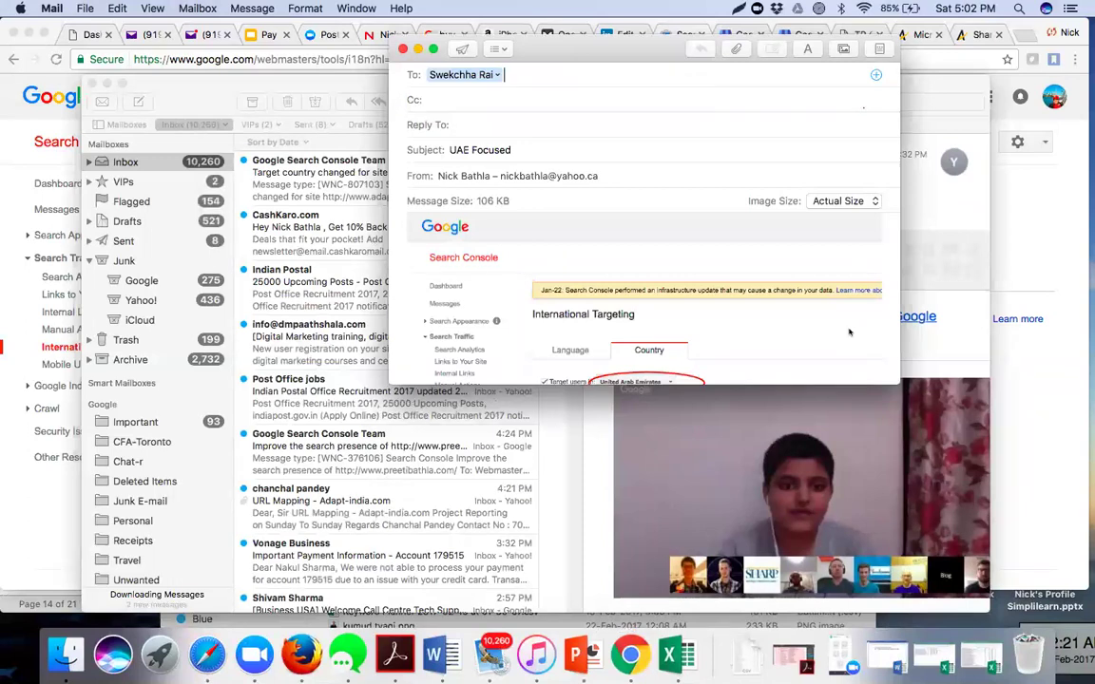
pyautogui.press('Down')
pyautogui.press('Up')
pyautogui.press('Return')
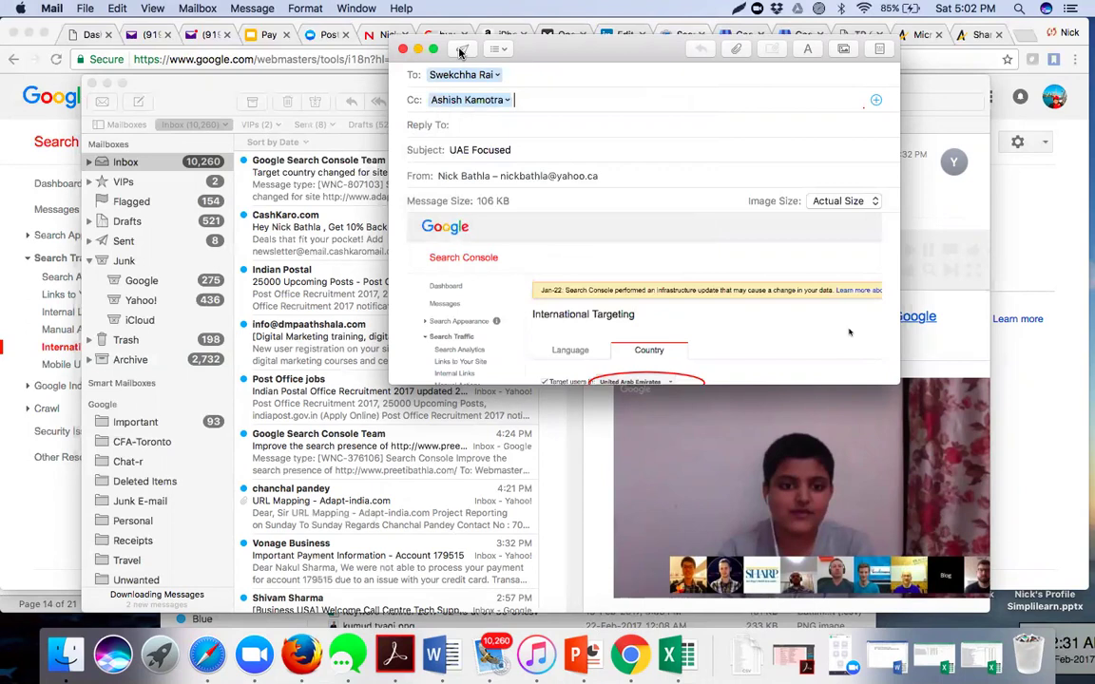
pyautogui.click(460, 52)
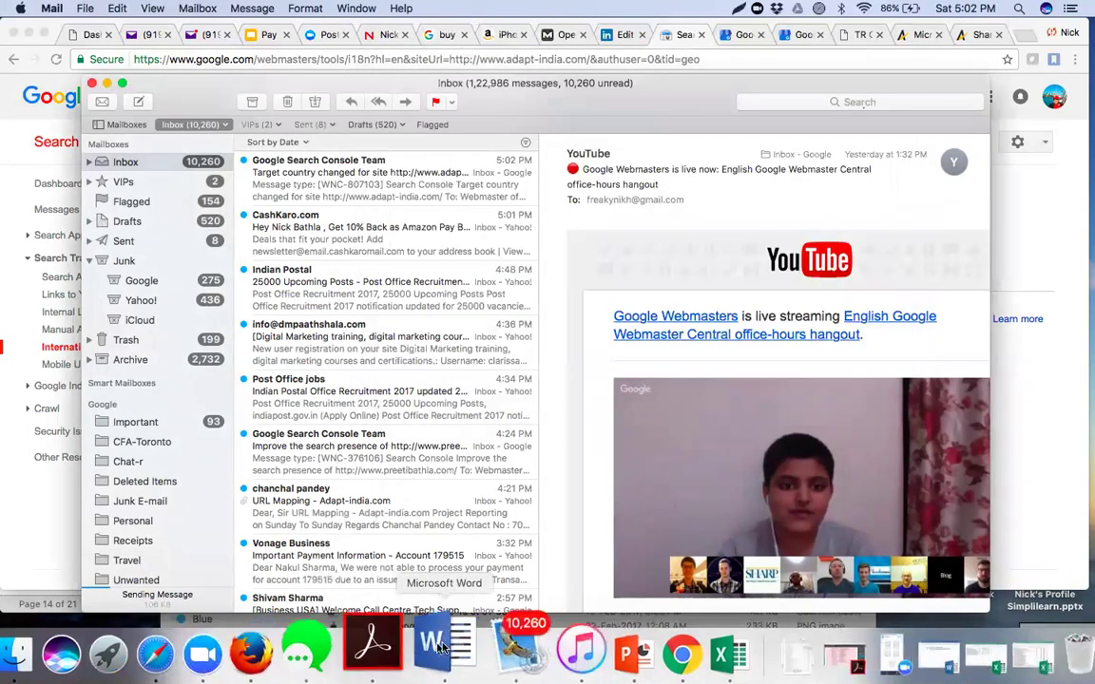
# - Open the Mobile Usability report and download its four-issue table as a CSV
pyautogui.click(643, 639)
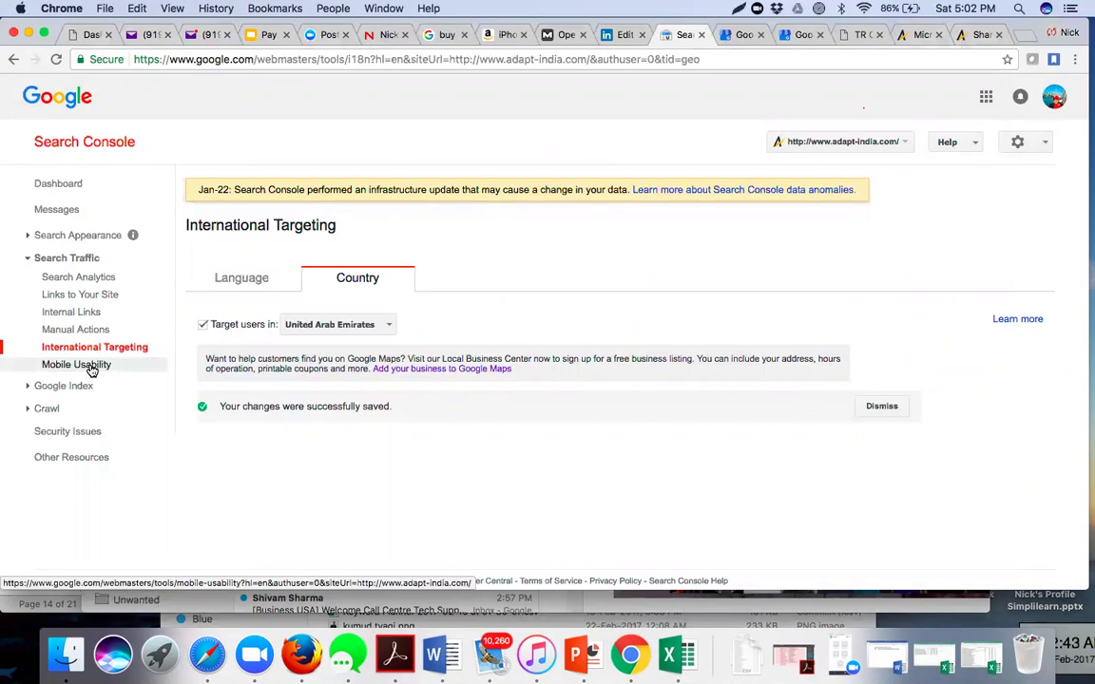
pyautogui.click(92, 370)
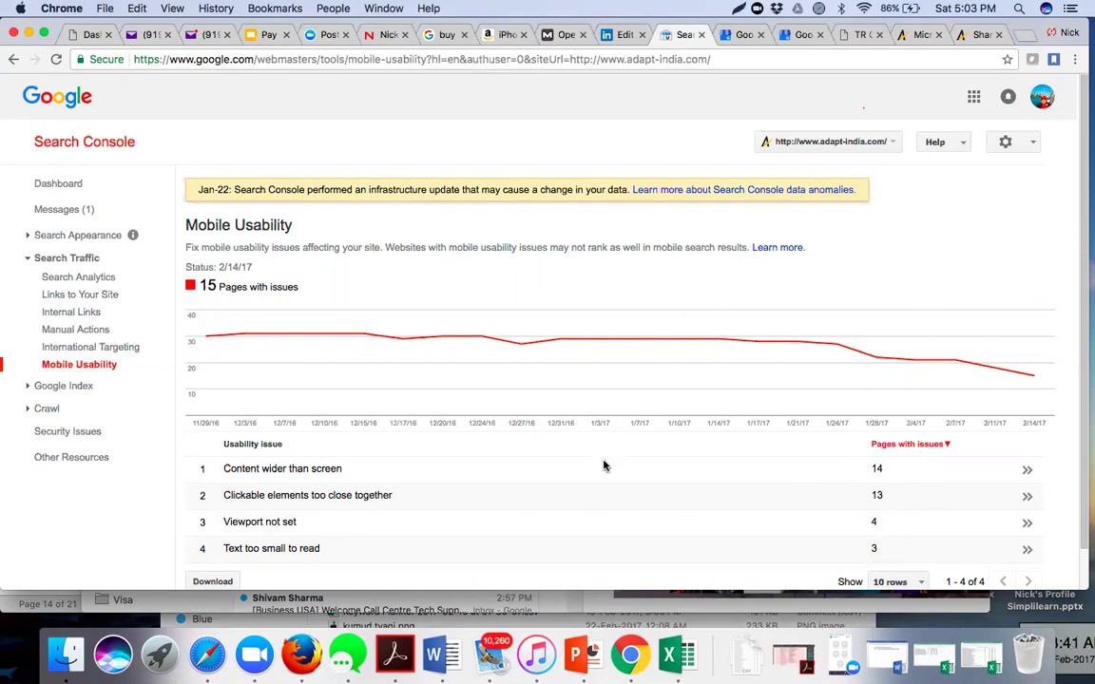
pyautogui.scroll(-1, 604, 465)
pyautogui.scroll(-3, 603, 464)
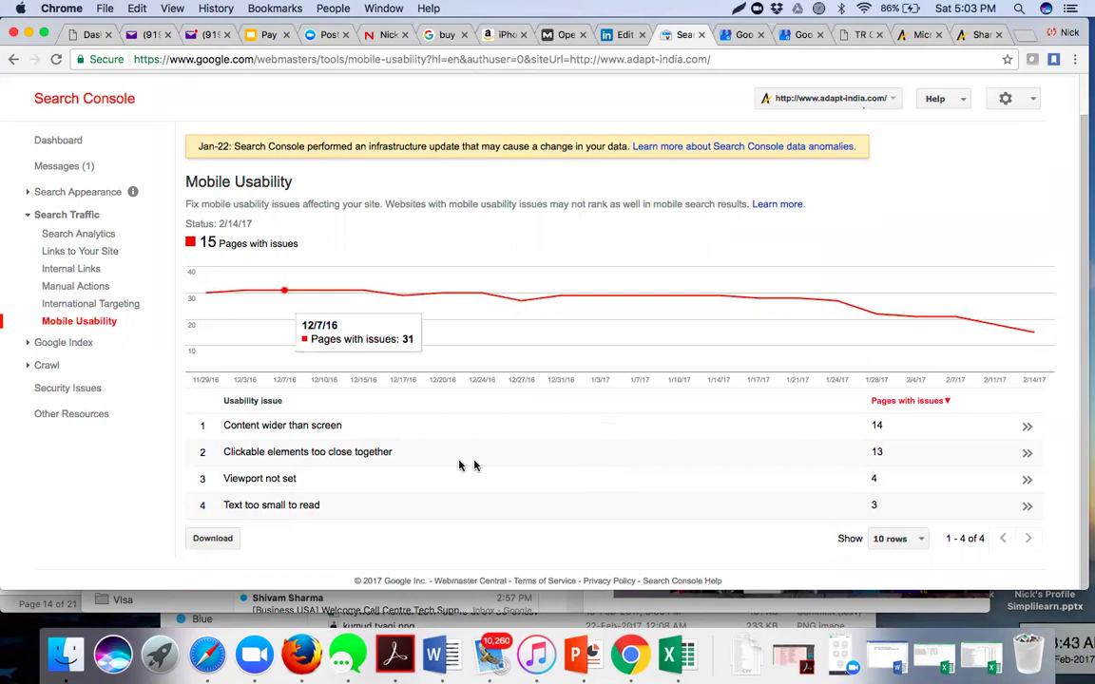
pyautogui.click(213, 539)
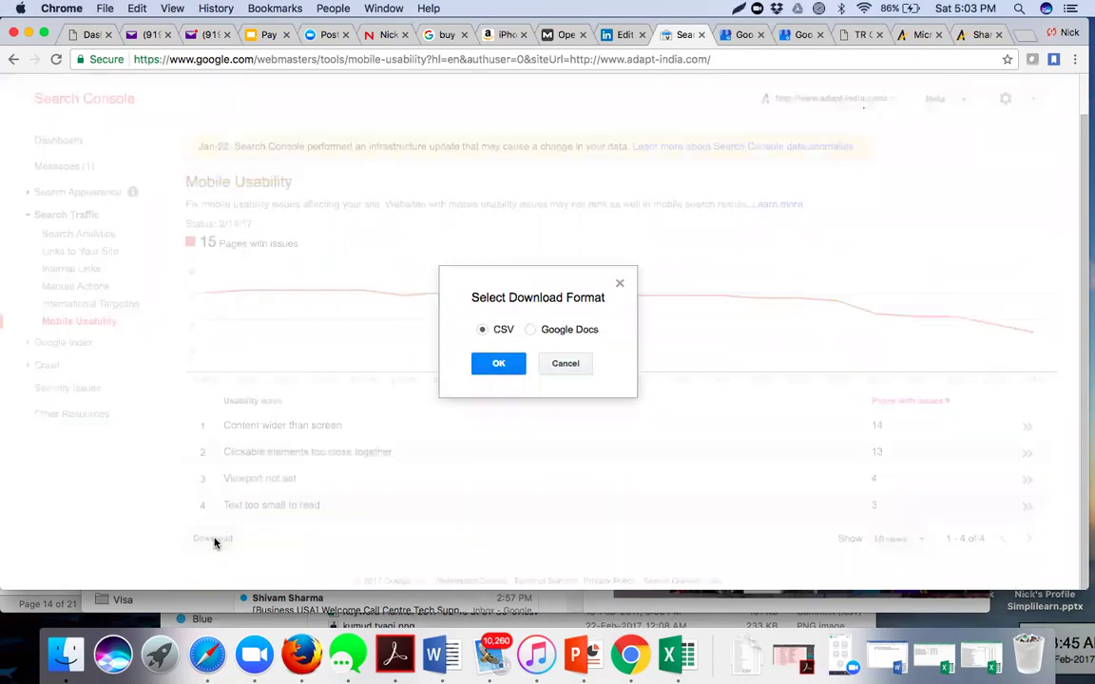
pyautogui.click(493, 366)
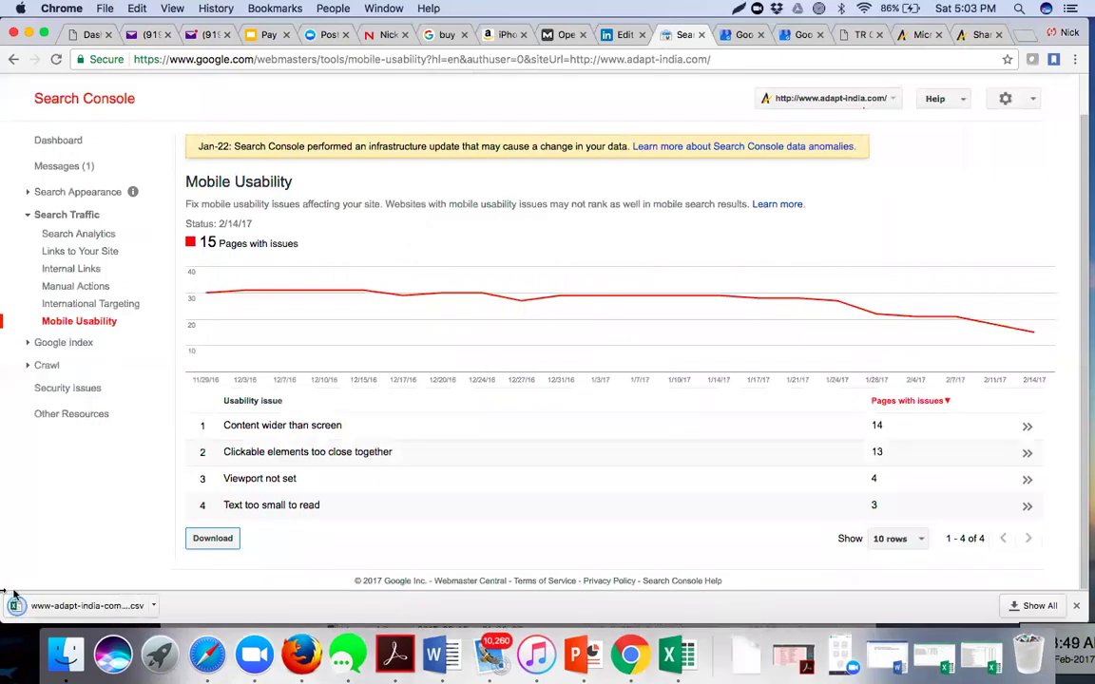
# - Open the mobile-usability CSV in Excel, widen column A to fit issue names, and email the workbook
pyautogui.click(84, 605)
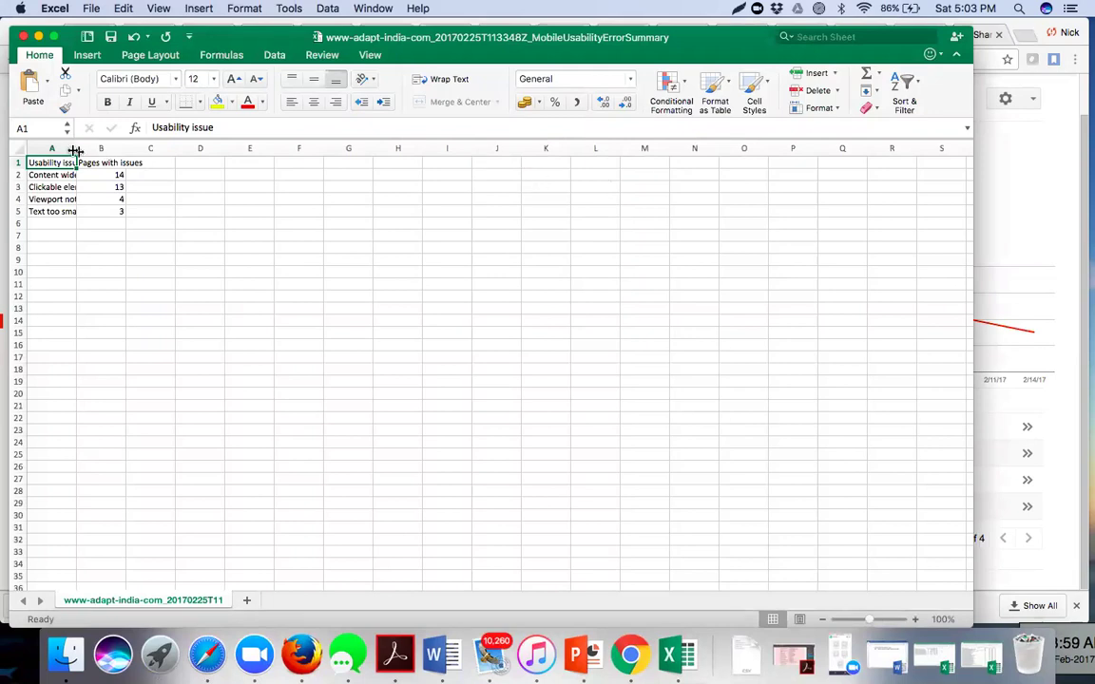
pyautogui.moveTo(77, 149); pyautogui.dragTo(198, 157)
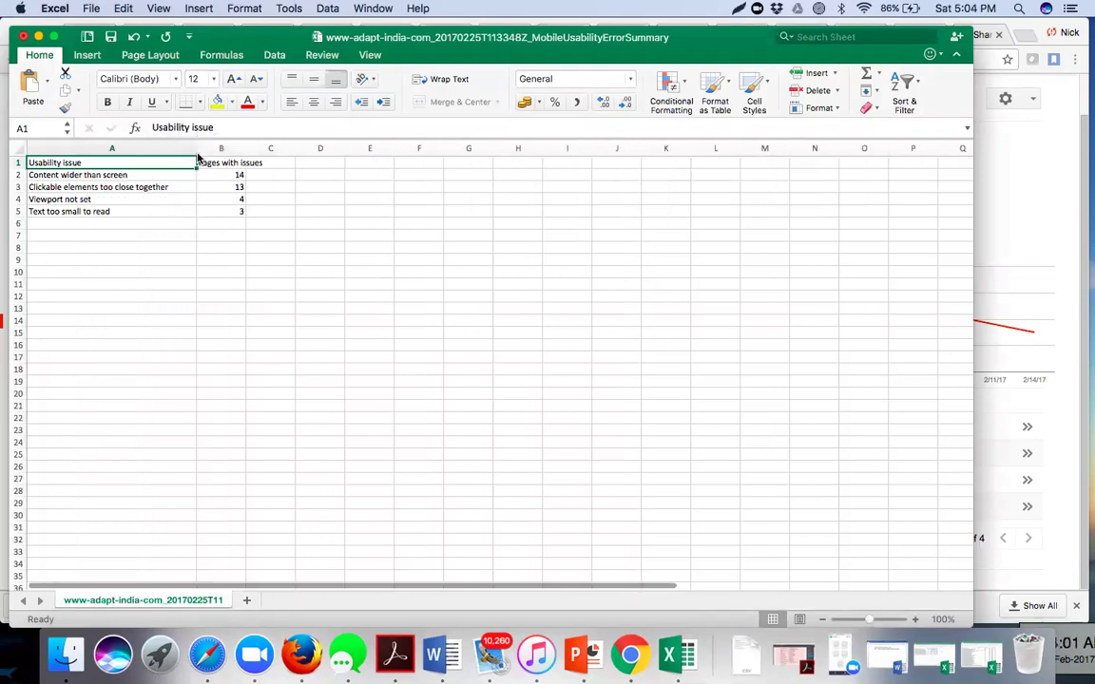
pyautogui.click(92, 8)
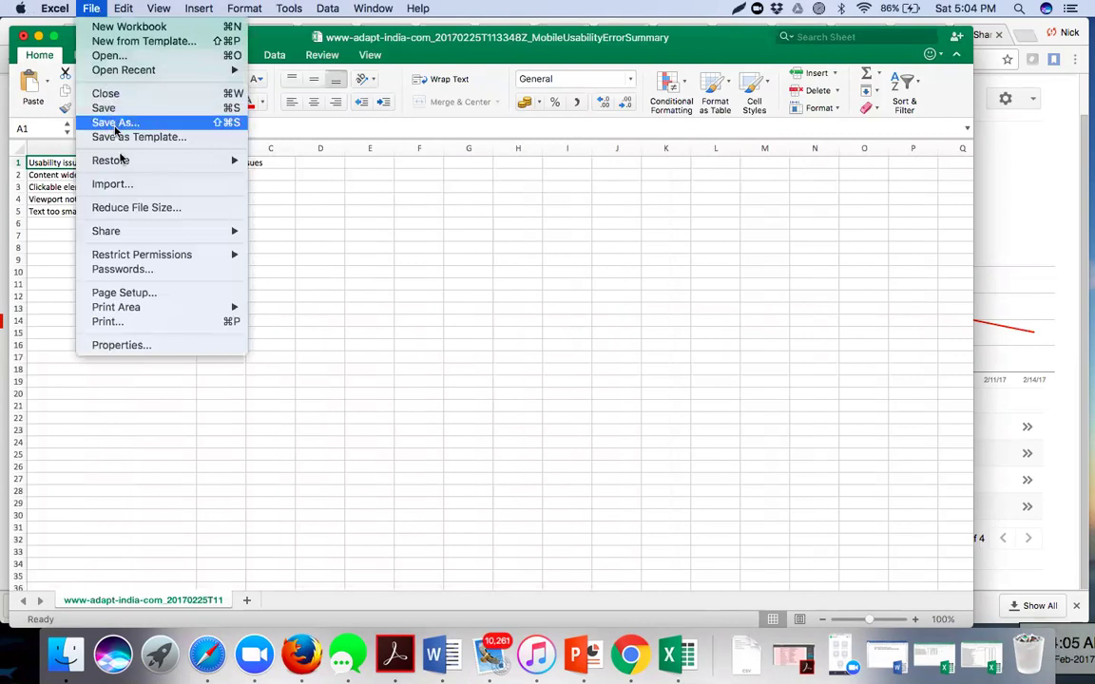
pyautogui.moveTo(228, 231)
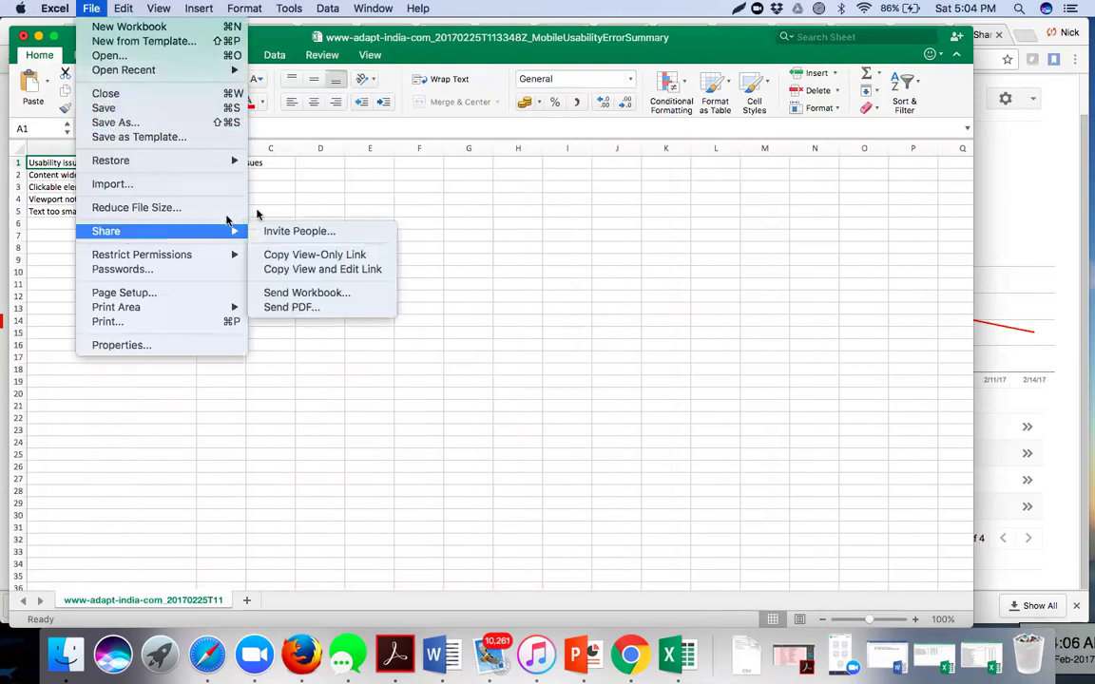
pyautogui.click(292, 293)
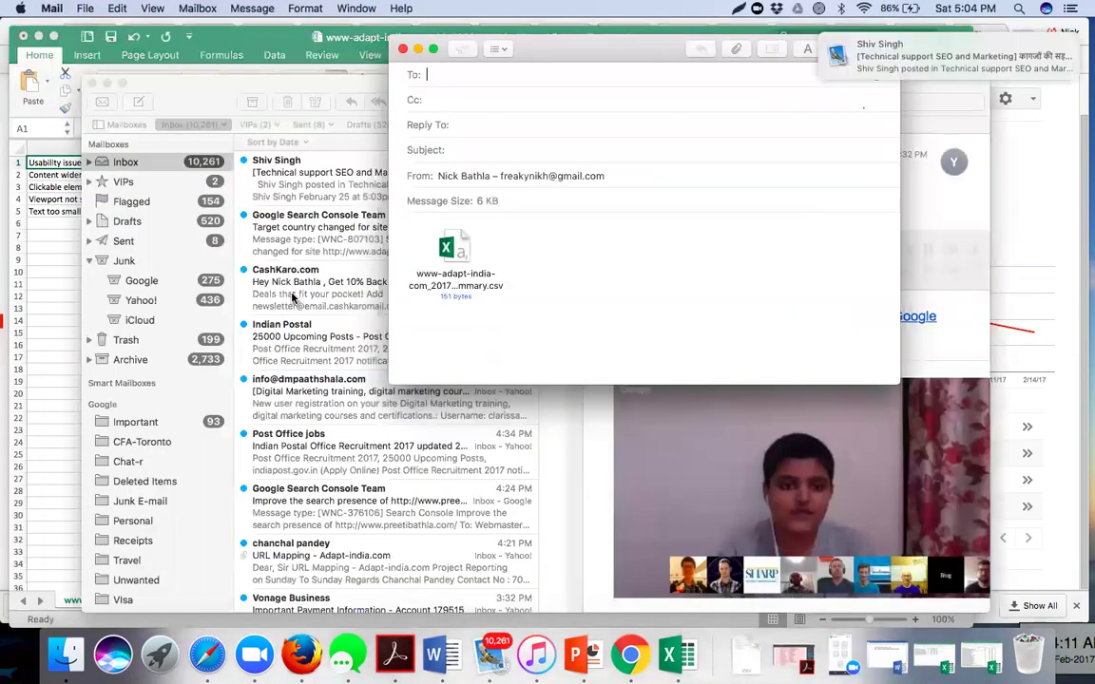
# - Address the email to the suggested recipient and Cc the suggested colleague
pyautogui.write('swe')
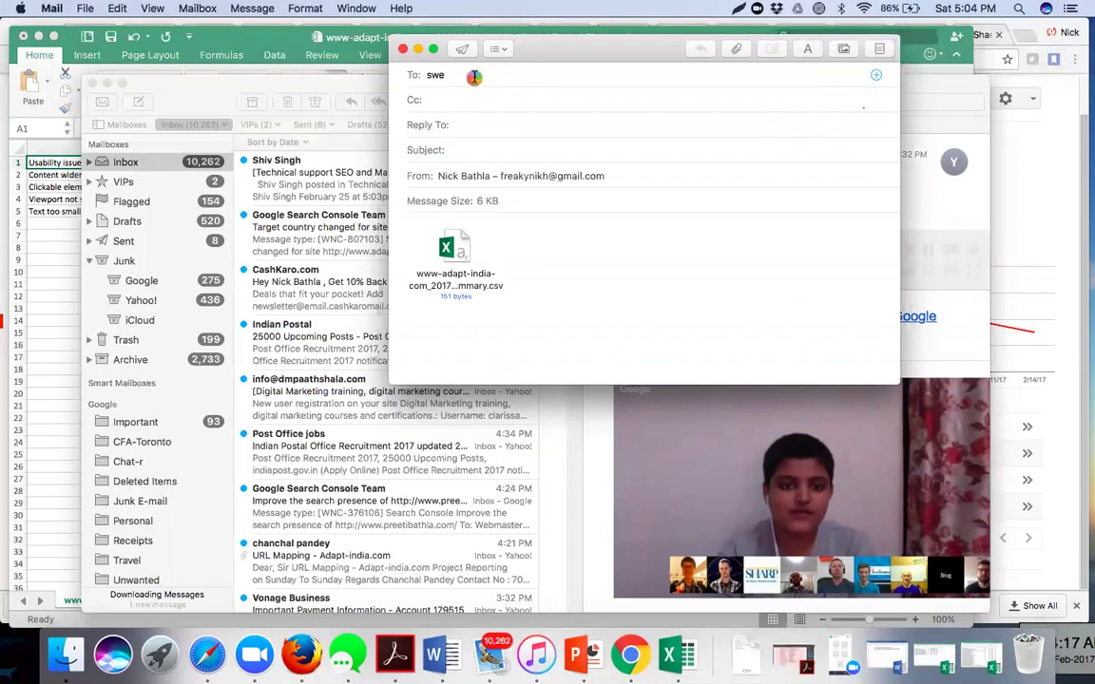
pyautogui.press('Tab')
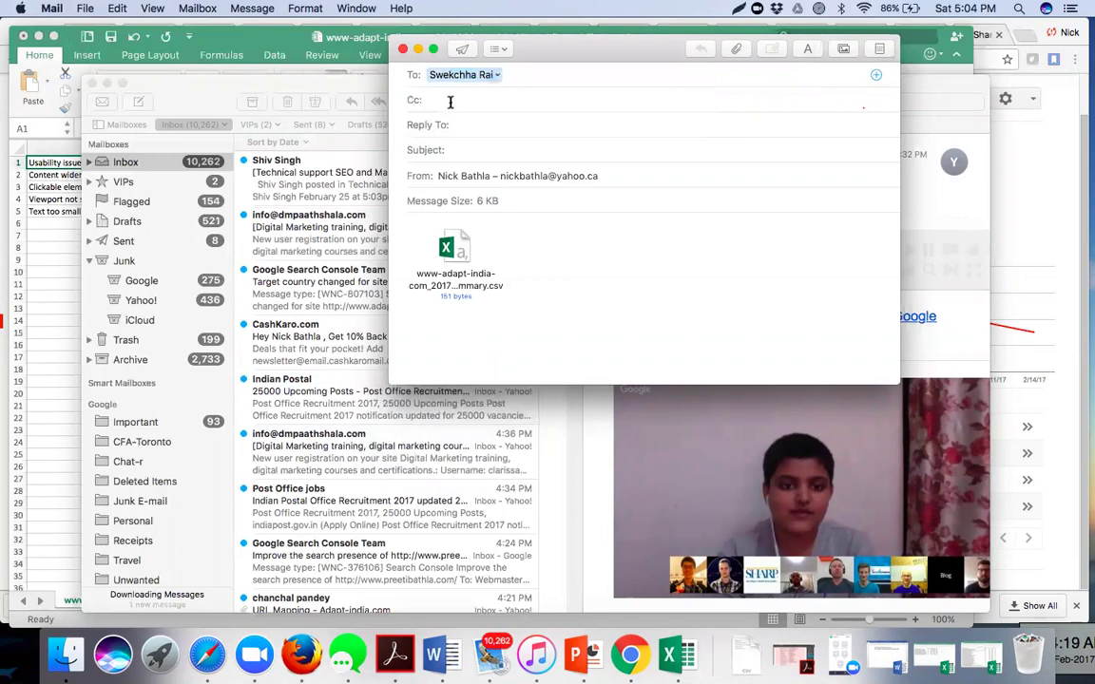
pyautogui.write('as')
pyautogui.write('ish')
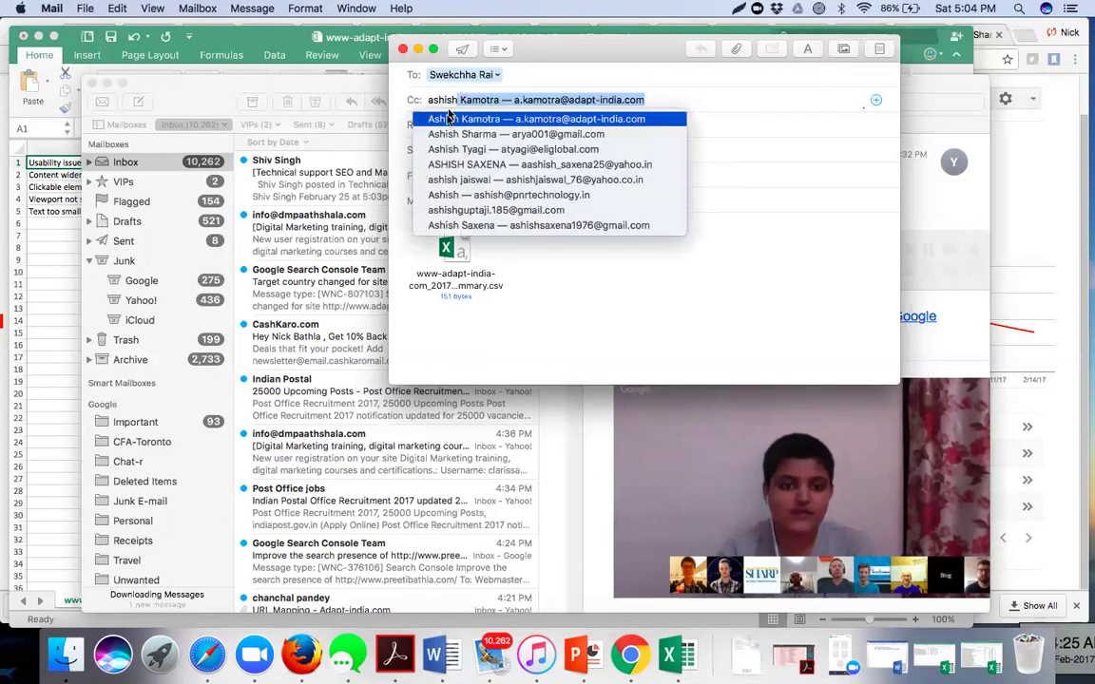
pyautogui.press('Return')
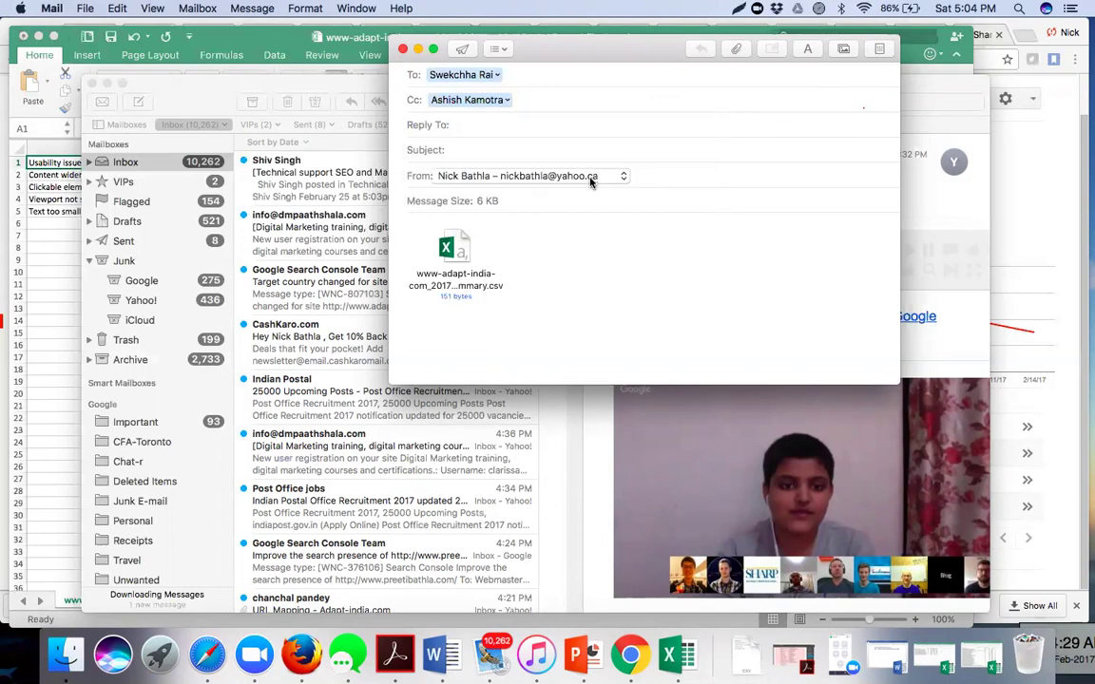
# - Write a greeting and a note that pages have mobile readability errors needing fixes for optimisation
pyautogui.click(416, 215)
pyautogui.press('Return')
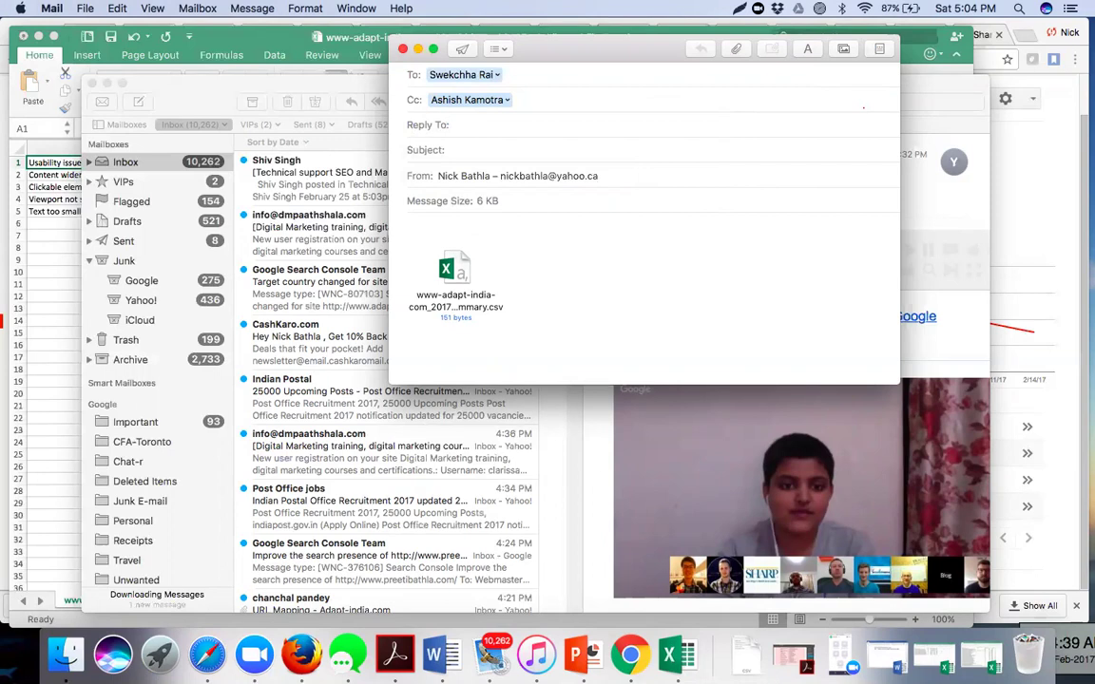
pyautogui.write('Swekchha,')
pyautogui.press('Return')
pyautogui.press('Return')
pyautogui.write('There are errors')
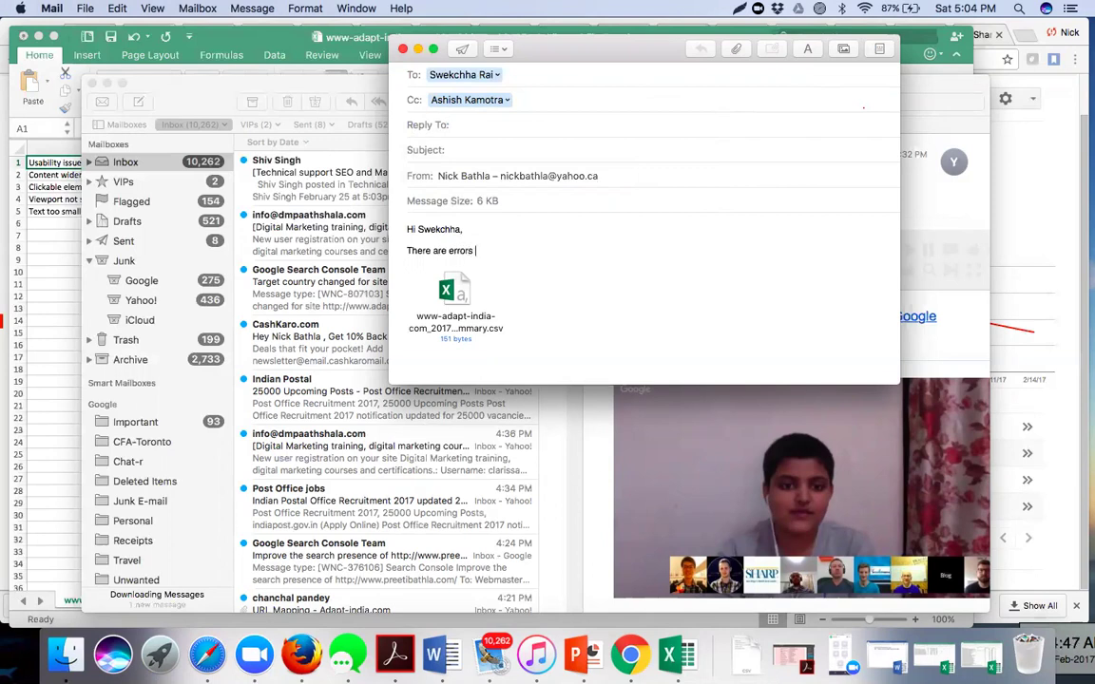
pyautogui.write(' on some of the pages from Mobile readability per')
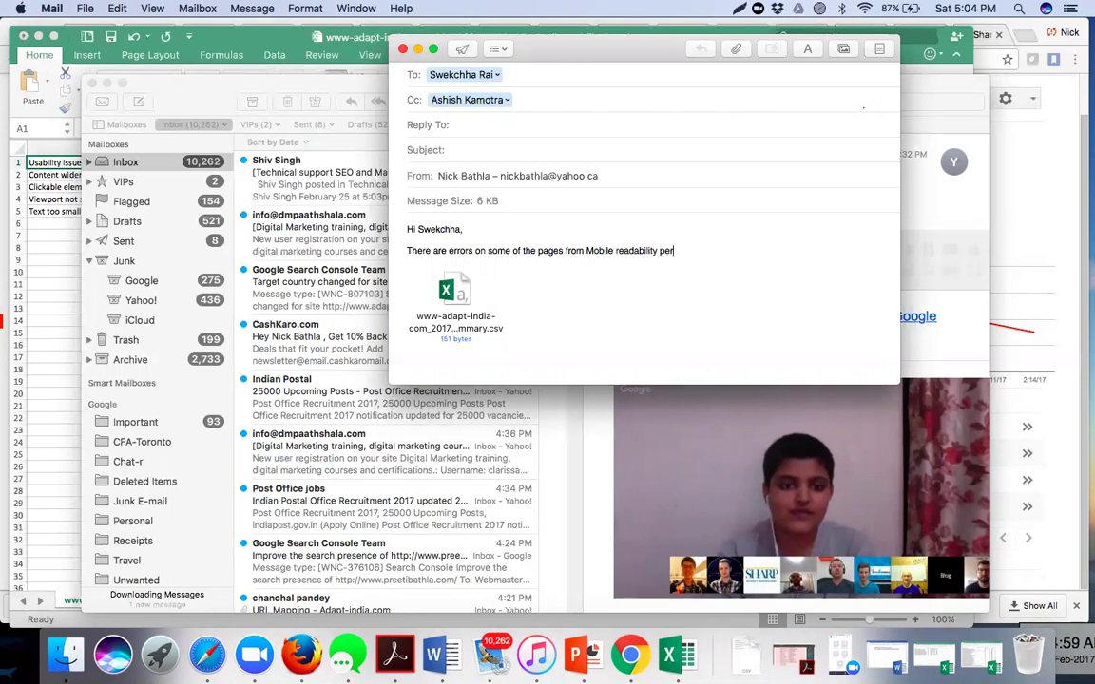
pyautogui.write('spective. Kindly refere')
pyautogui.write('o the excel sheet and get them corrected for')
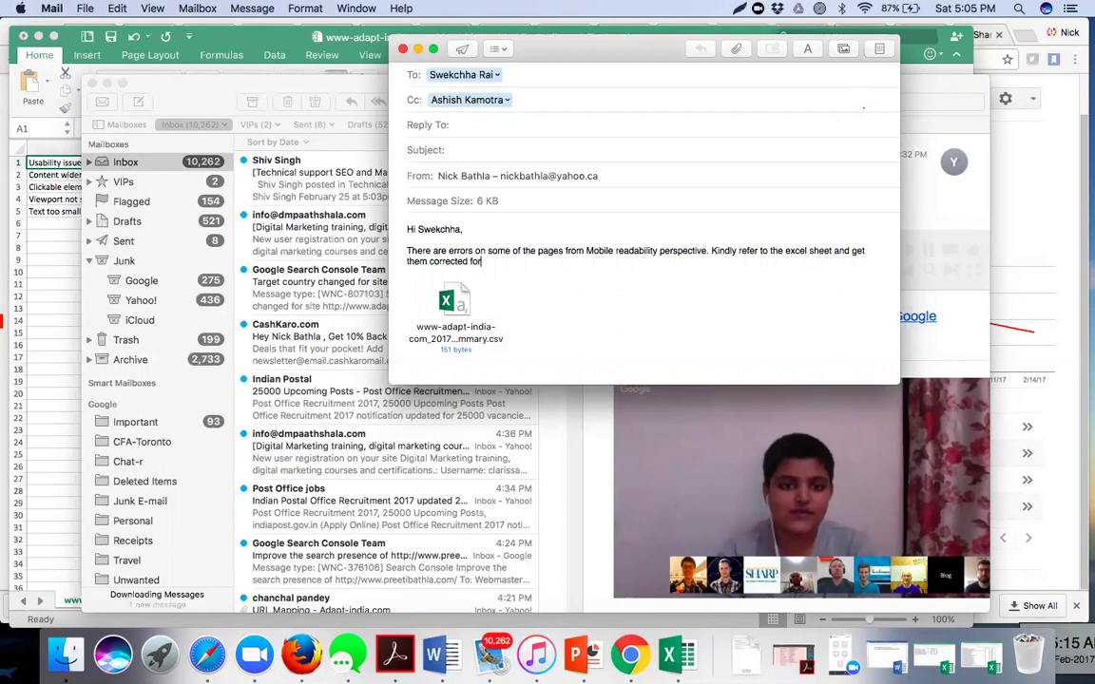
pyautogui.write(' better optimiza')
pyautogui.press('BackSpace')
pyautogui.press('BackSpace')
pyautogui.write('sation purpose.')
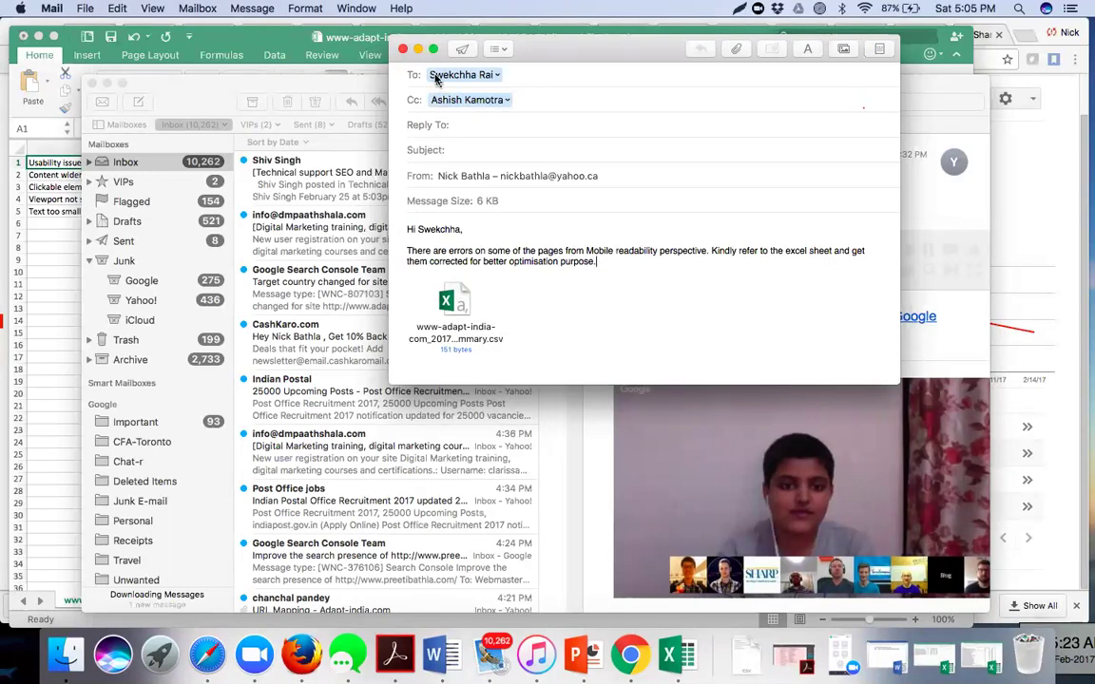
# - Add the subject 'Mobile Issues' after the missing-subject warning and send the email
pyautogui.click(461, 50)
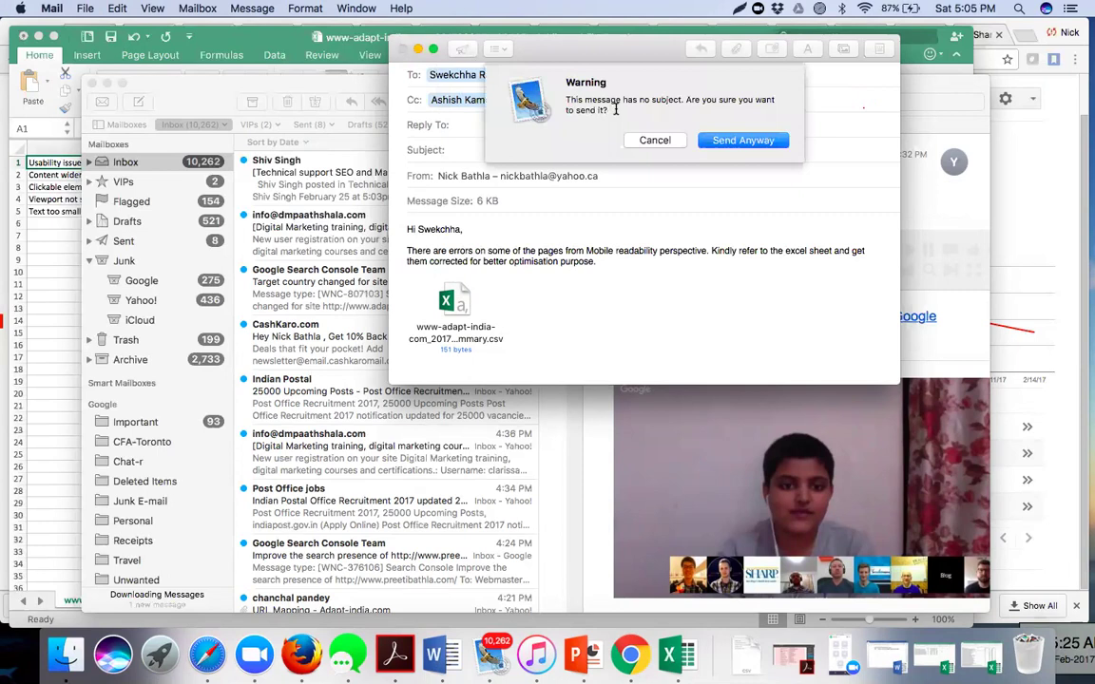
pyautogui.click(653, 140)
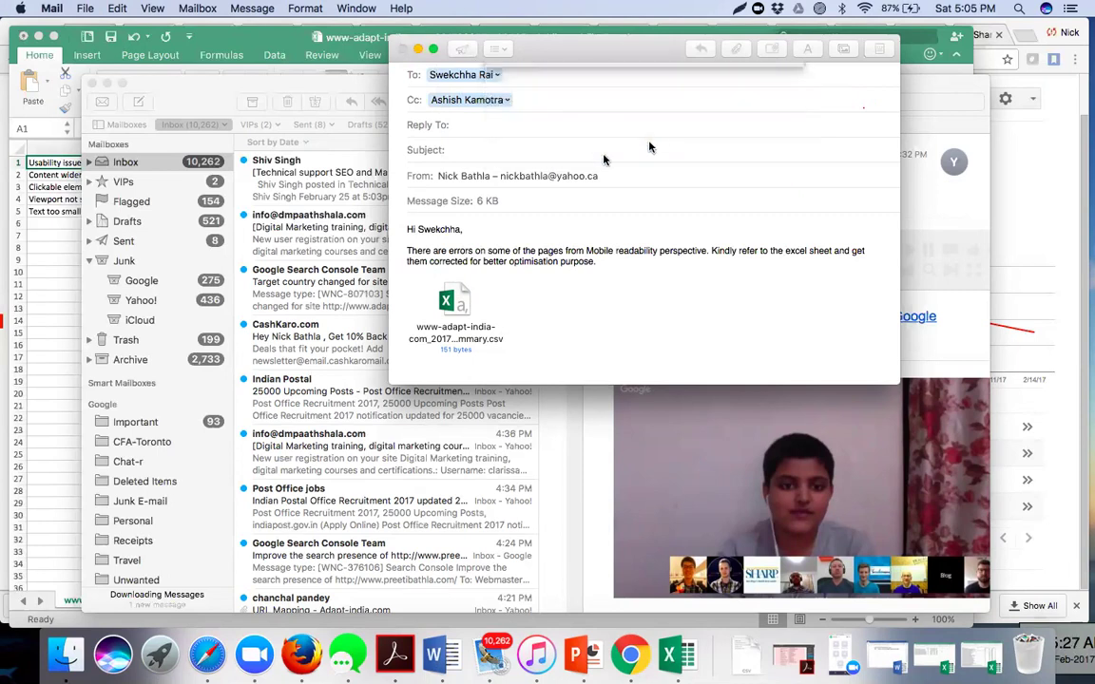
pyautogui.write('Mobile Issues')
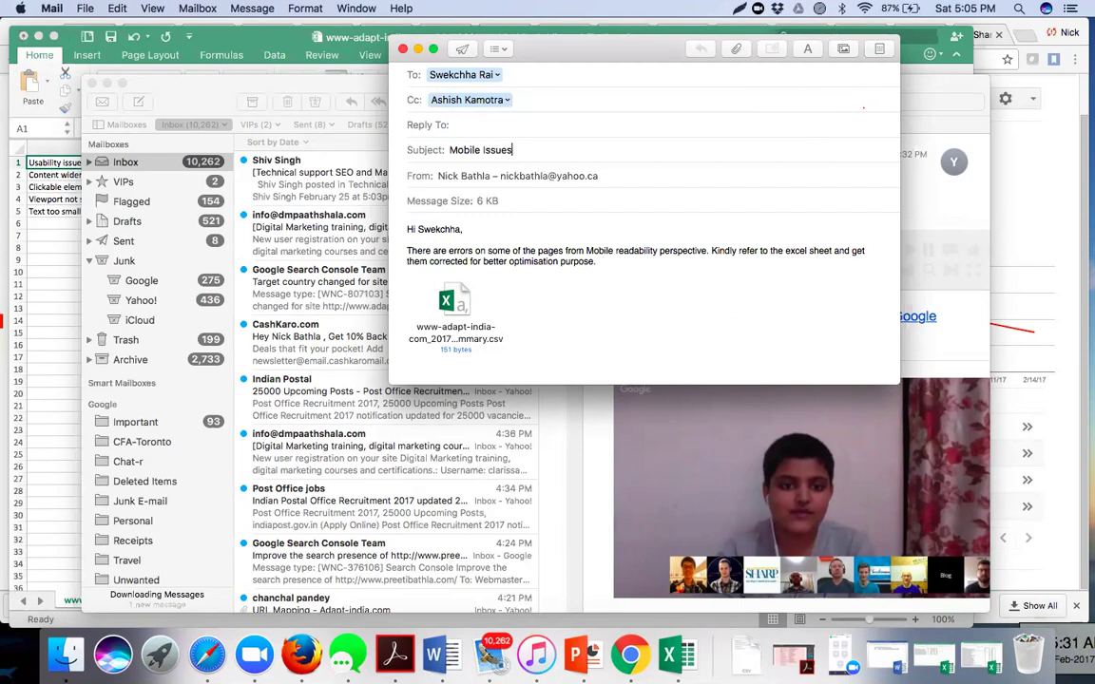
pyautogui.click(463, 51)
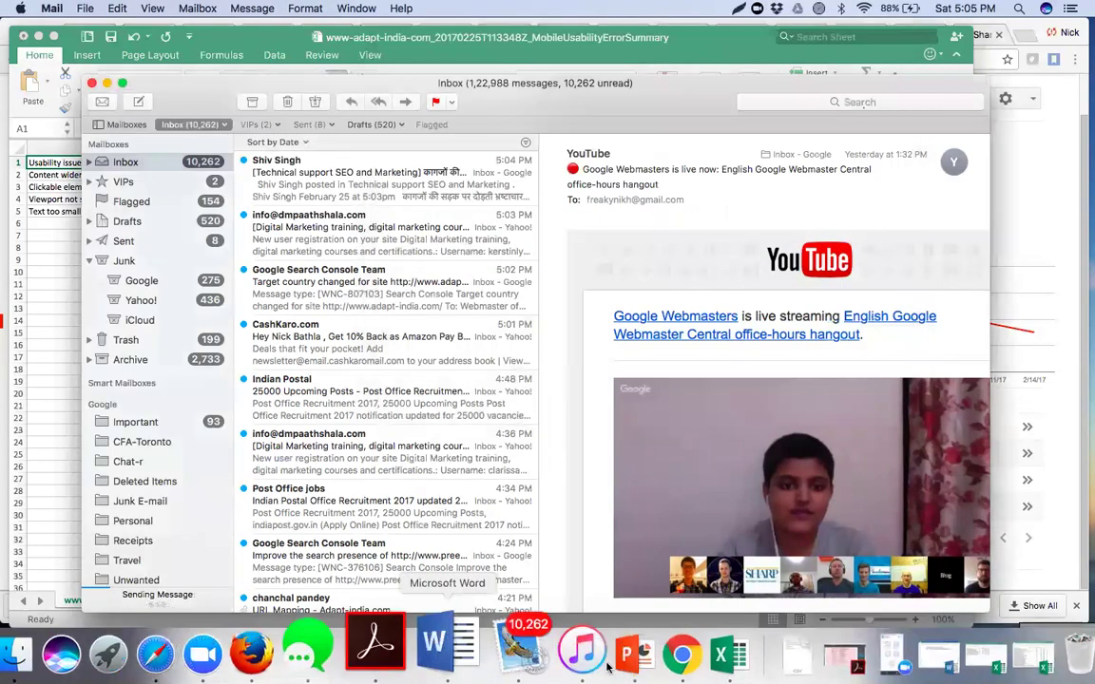
# - Back in Search Console, read the target country changed message
pyautogui.click(637, 665)
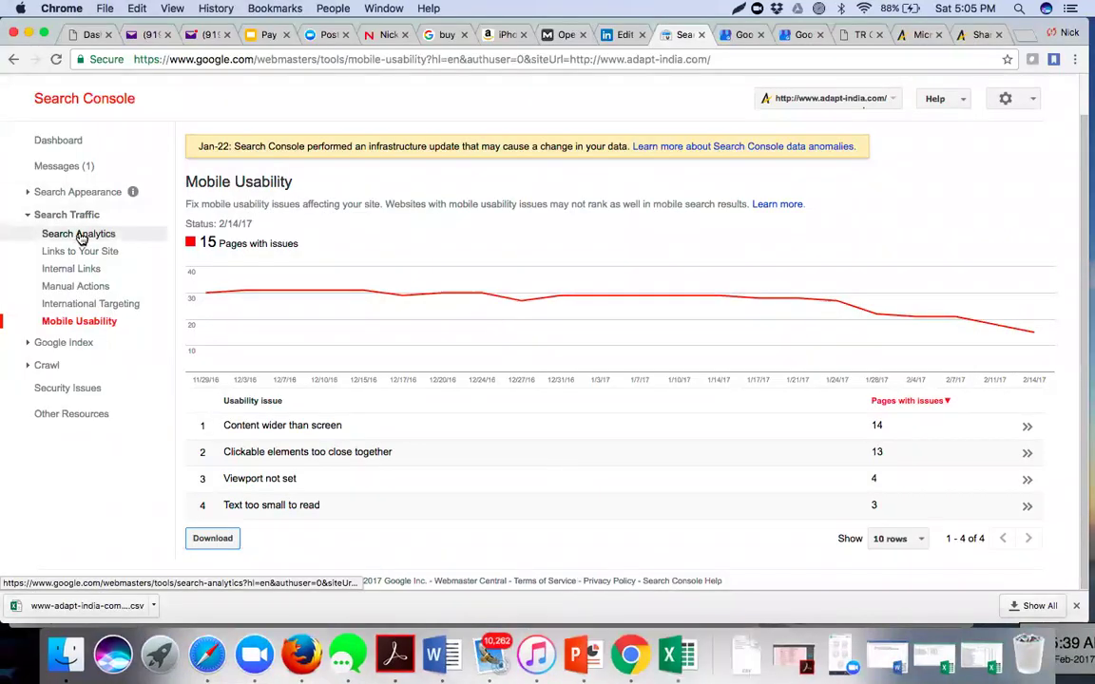
pyautogui.click(75, 172)
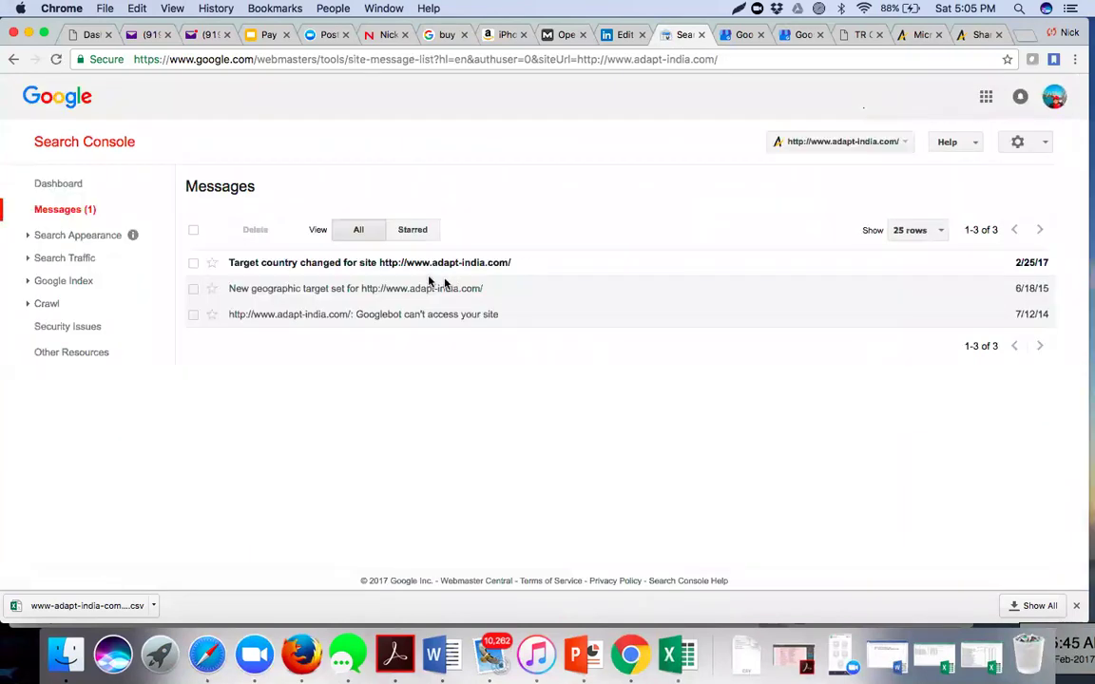
pyautogui.click(366, 267)
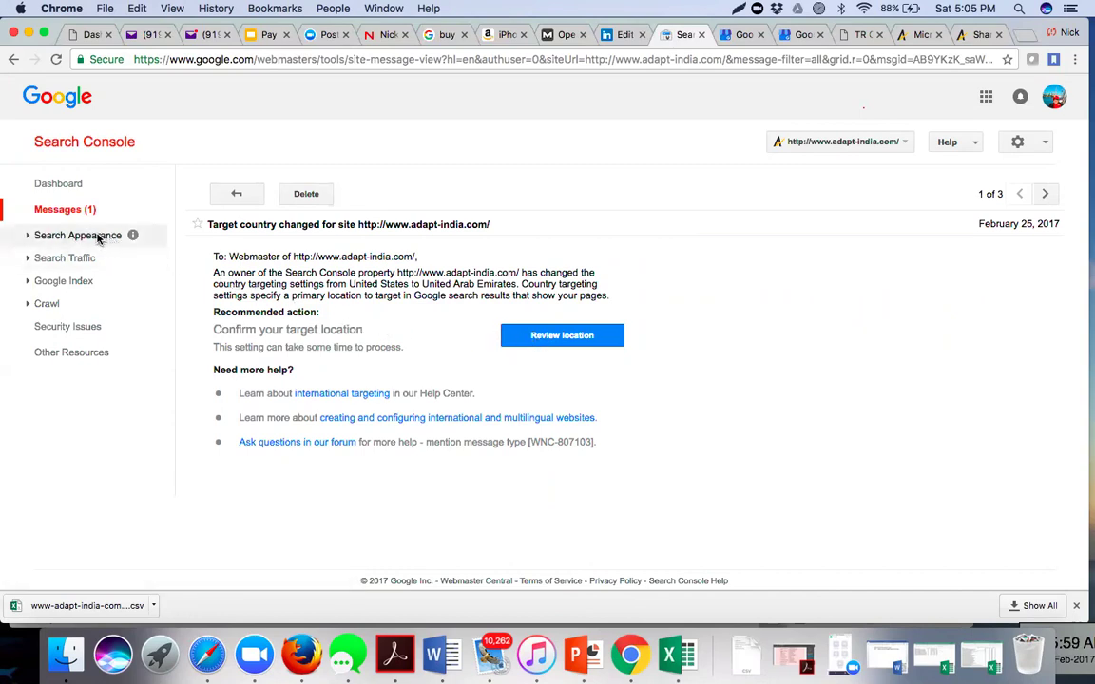
# - View Search Traffic > Search Analytics (703 clicks in 28 days) and the Internal Links report
pyautogui.click(43, 259)
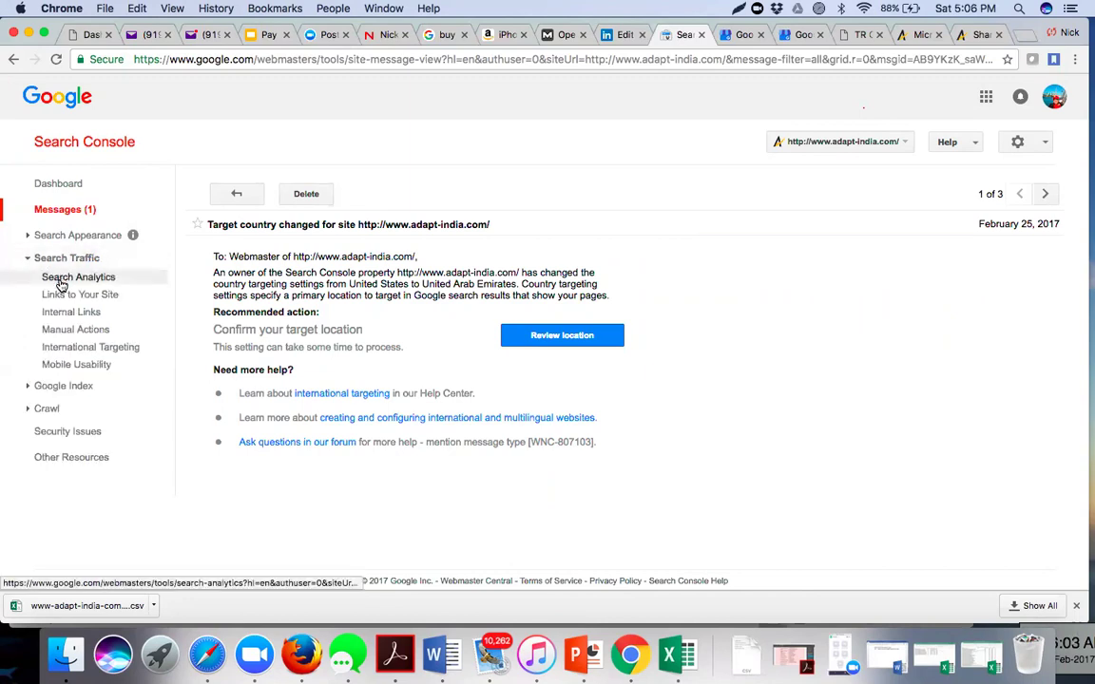
pyautogui.click(60, 282)
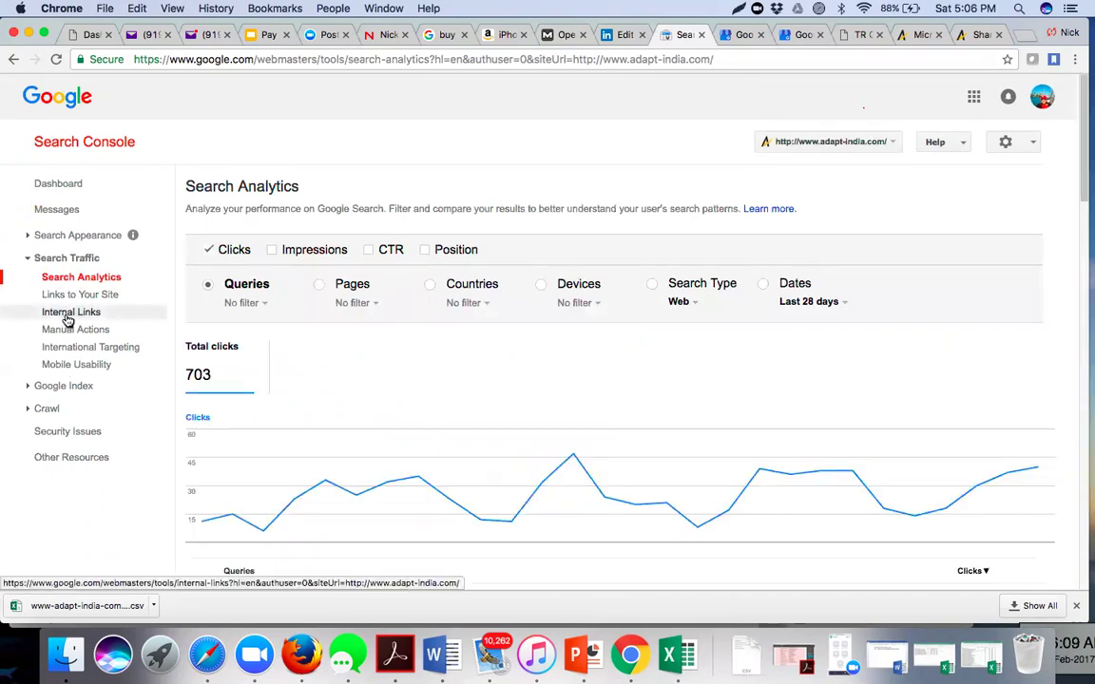
pyautogui.click(67, 323)
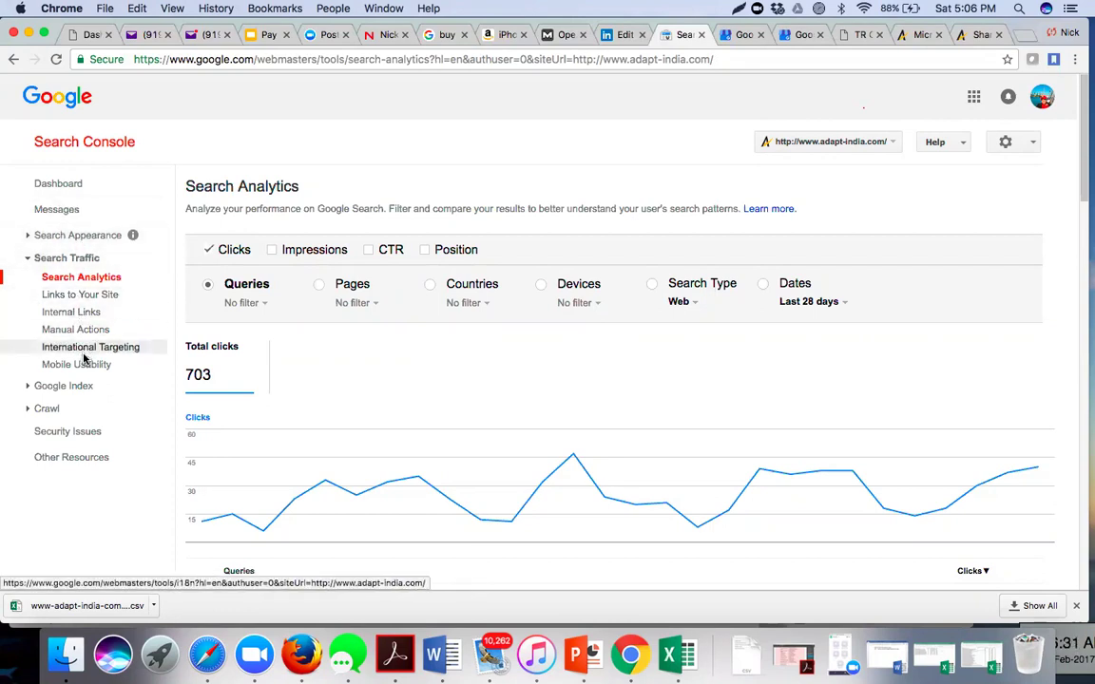
# - Open Google Index > Index Status (381 indexed pages) and request its chart data download
pyautogui.click(30, 387)
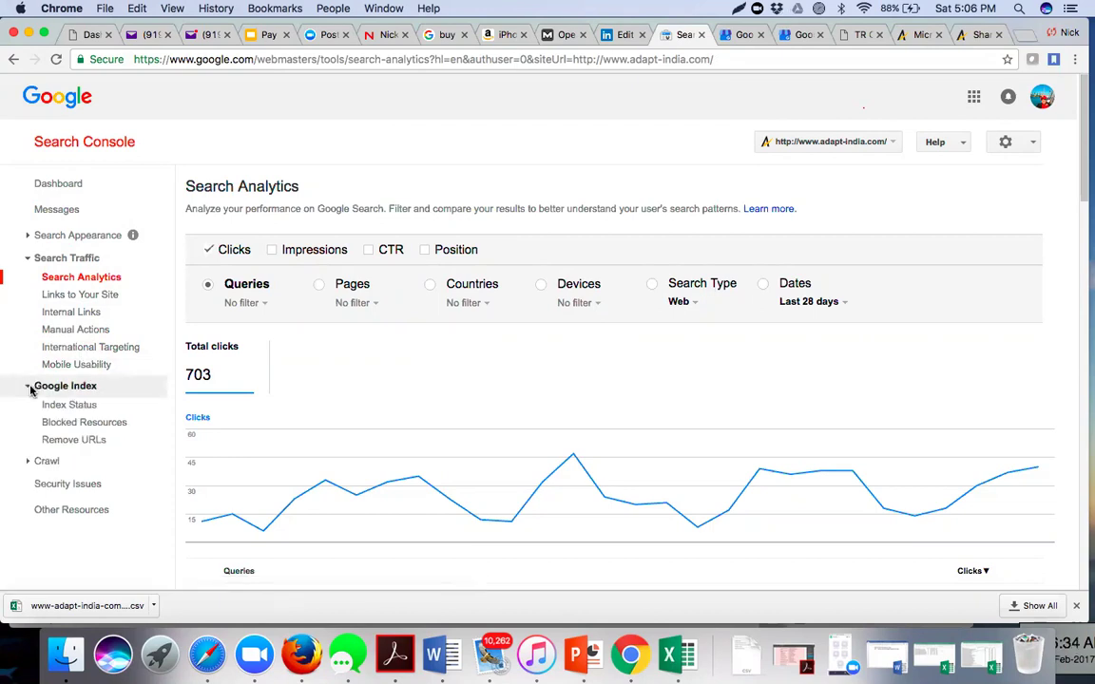
pyautogui.click(83, 406)
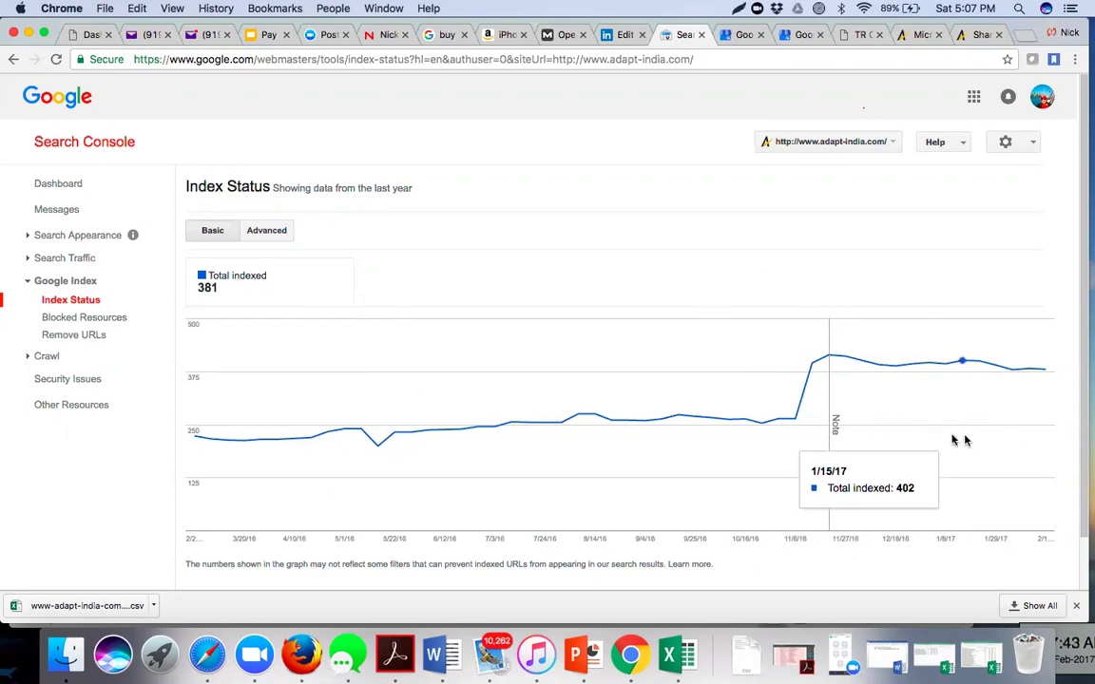
pyautogui.scroll(-2, 584, 452)
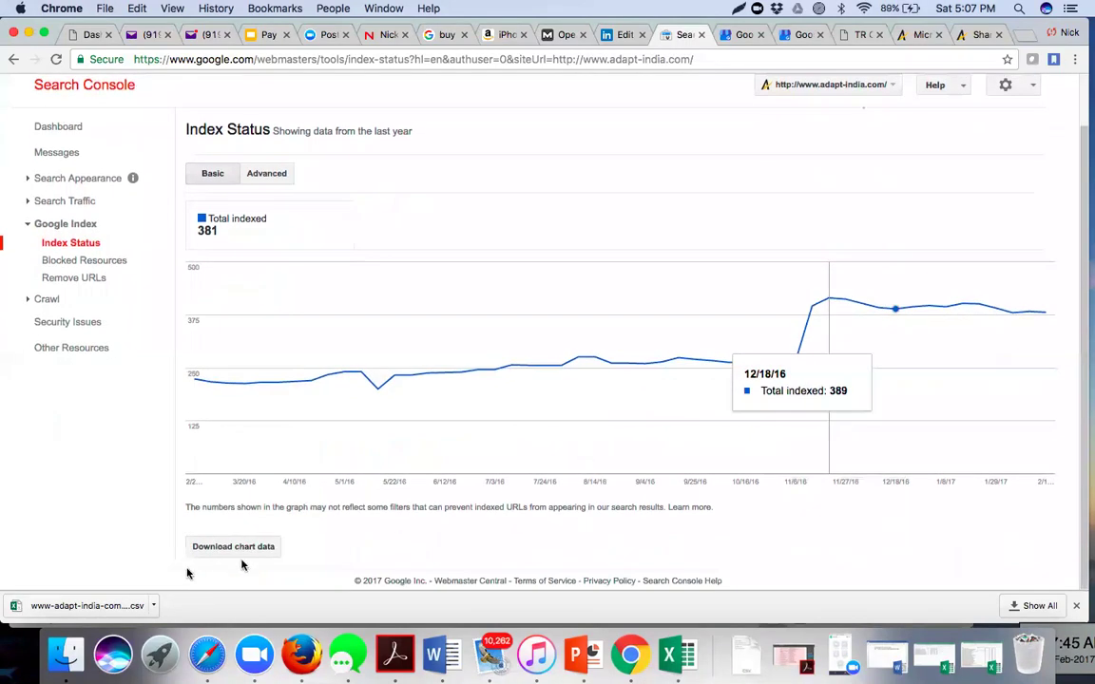
pyautogui.click(215, 548)
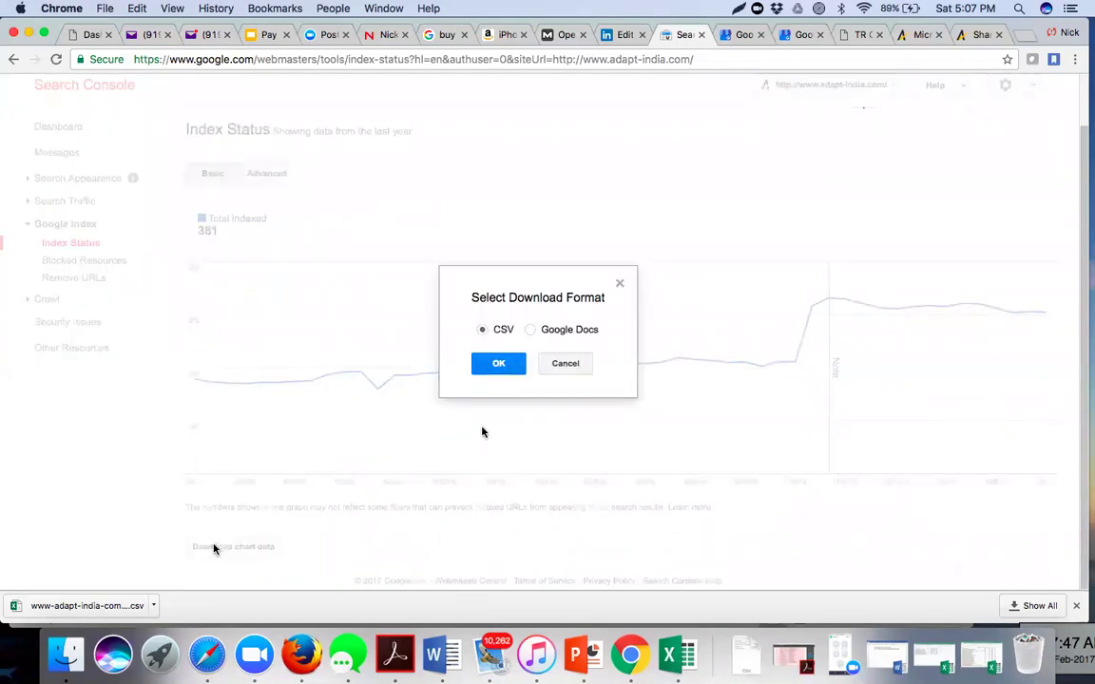
# - Download the Index Status chart data as CSV, view the Advanced chart, and open IndexStatusBasicTimeseries.csv
pyautogui.click(498, 364)
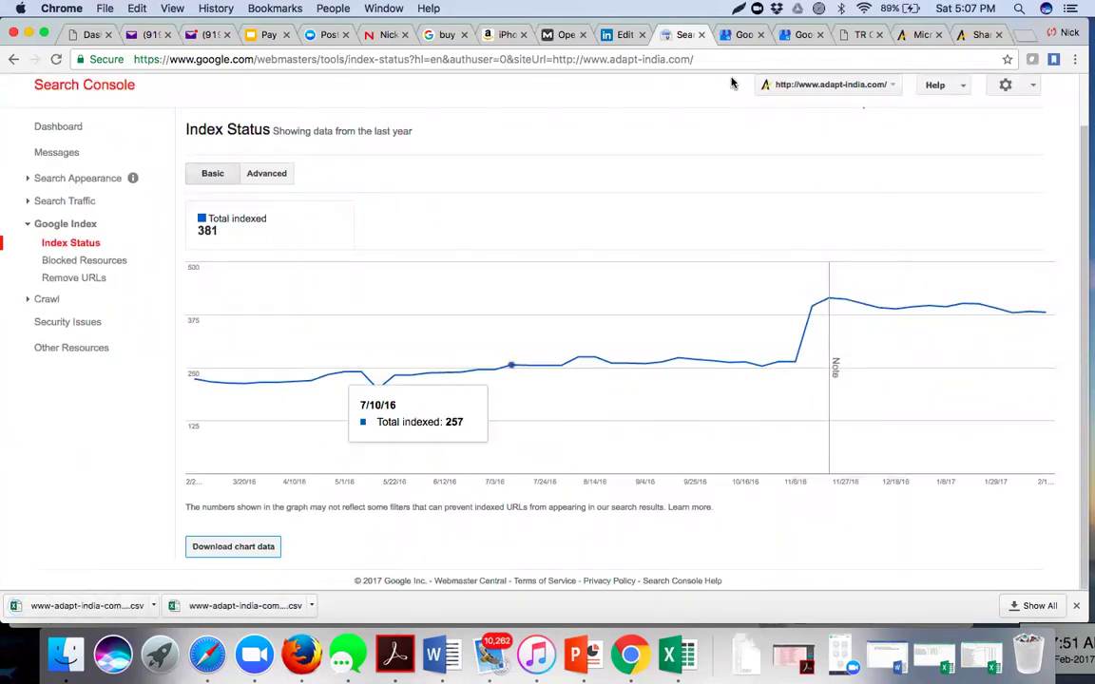
pyautogui.click(274, 176)
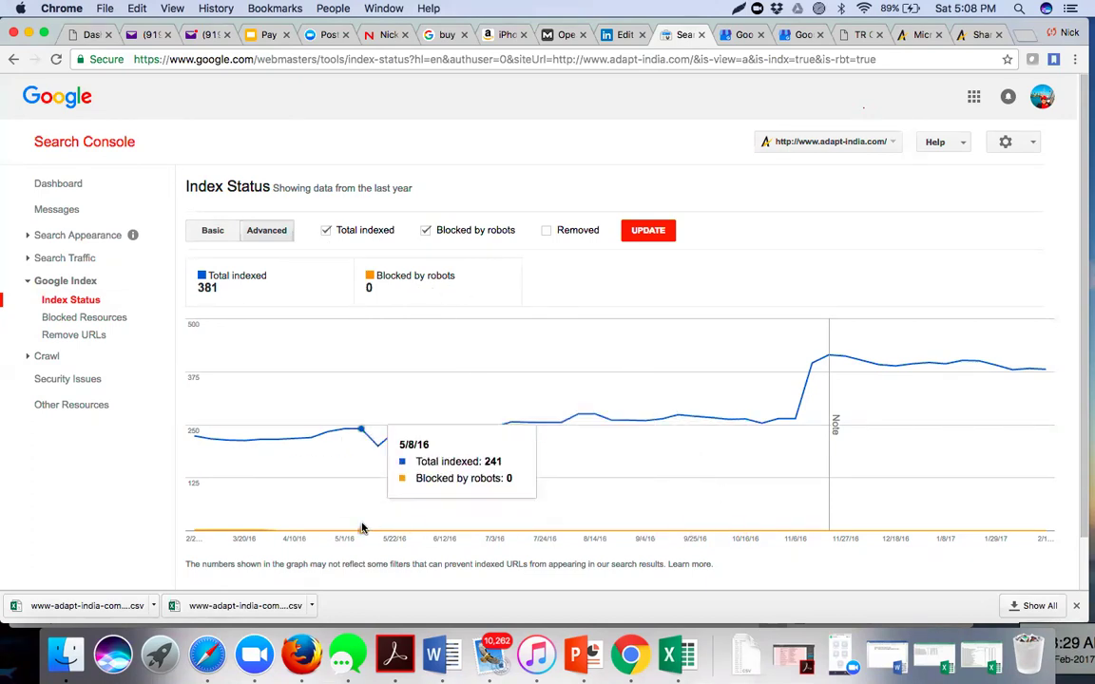
pyautogui.click(95, 606)
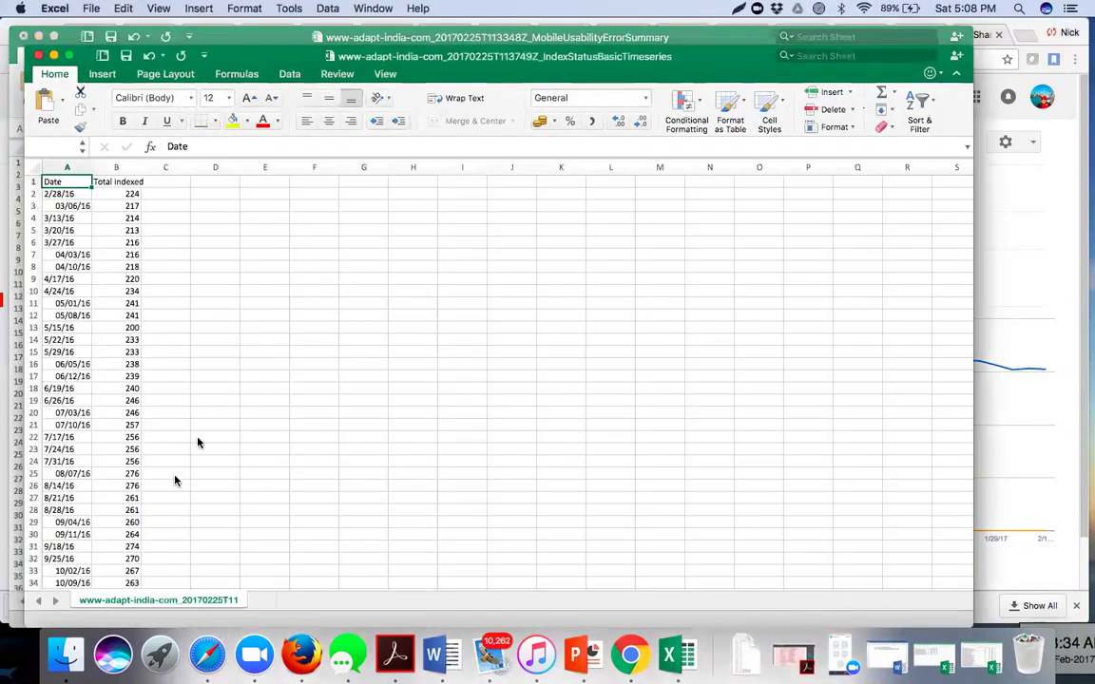
# - In the Index Status spreadsheet, widen column A for the dates and zoom to about 211%
pyautogui.click(247, 387)
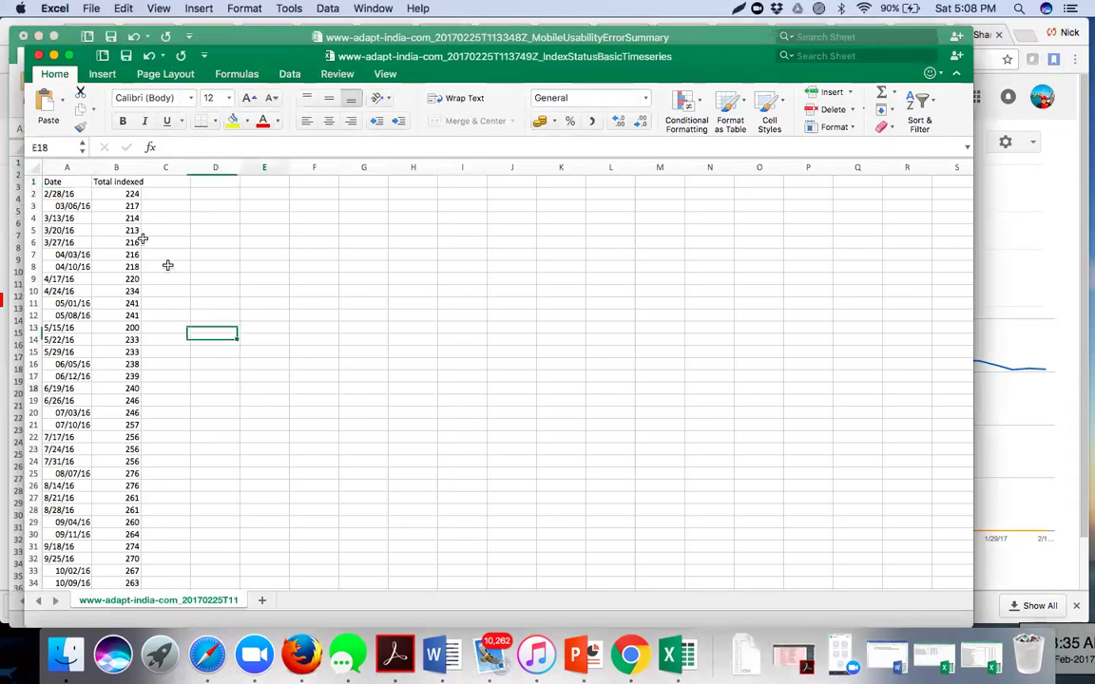
pyautogui.moveTo(91, 161); pyautogui.dragTo(144, 163)
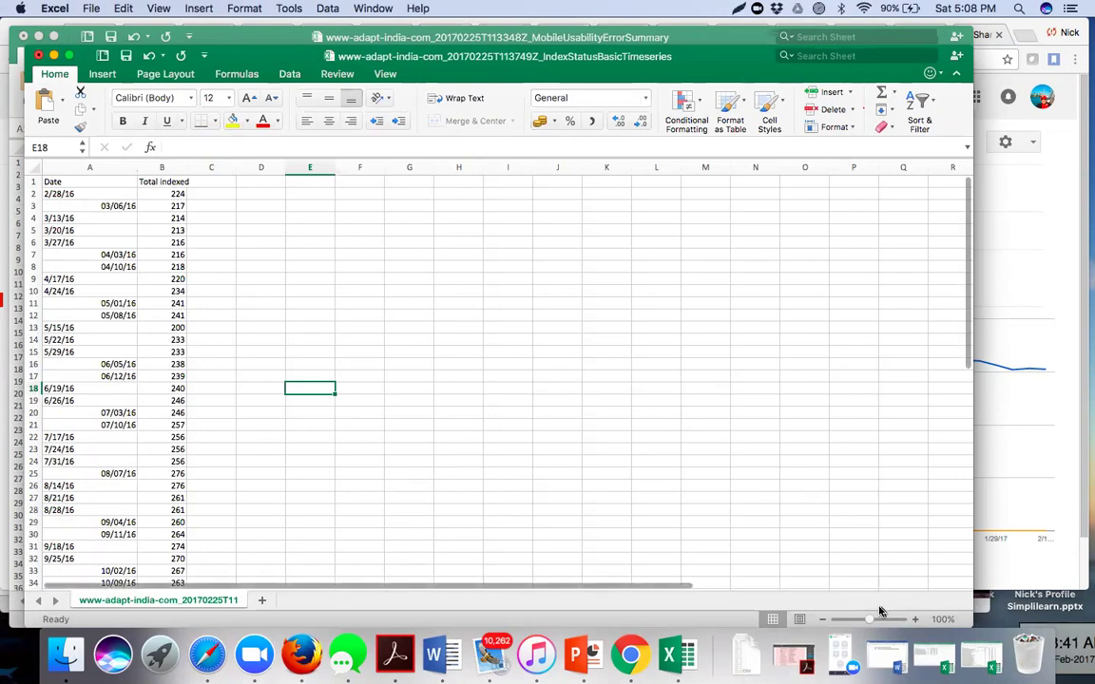
pyautogui.moveTo(872, 624); pyautogui.dragTo(882, 619)
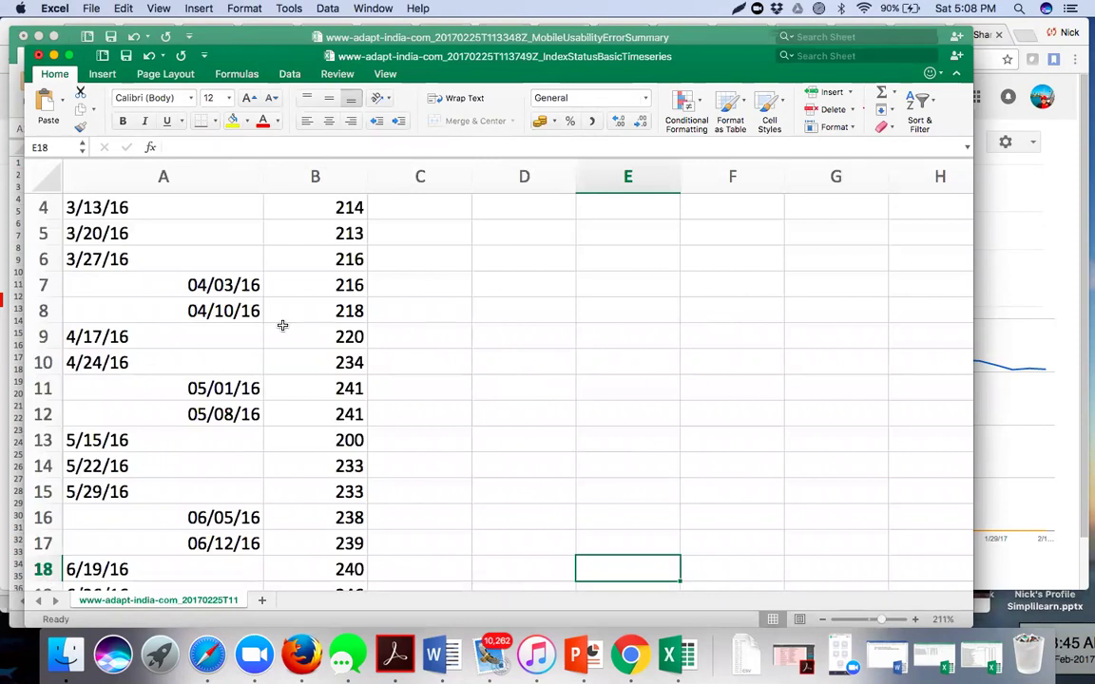
pyautogui.scroll(3, 283, 325)
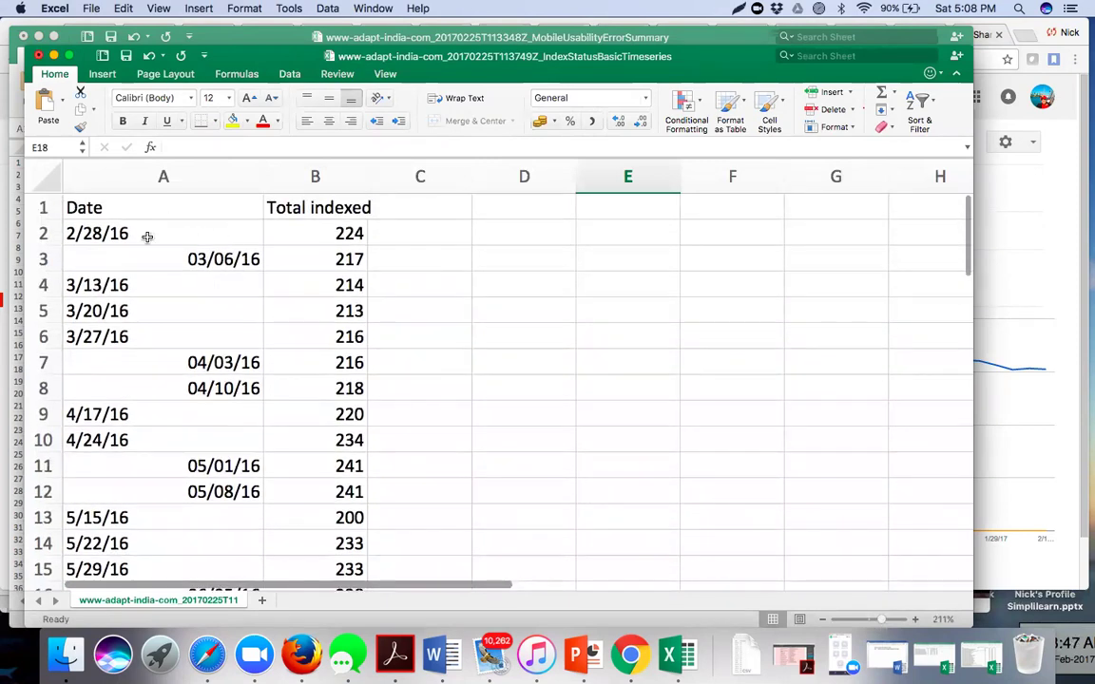
# - Inspect Total indexed values: 224 first, 381 on 2/19/17, and the 11/20/16 jump
pyautogui.click(328, 235)
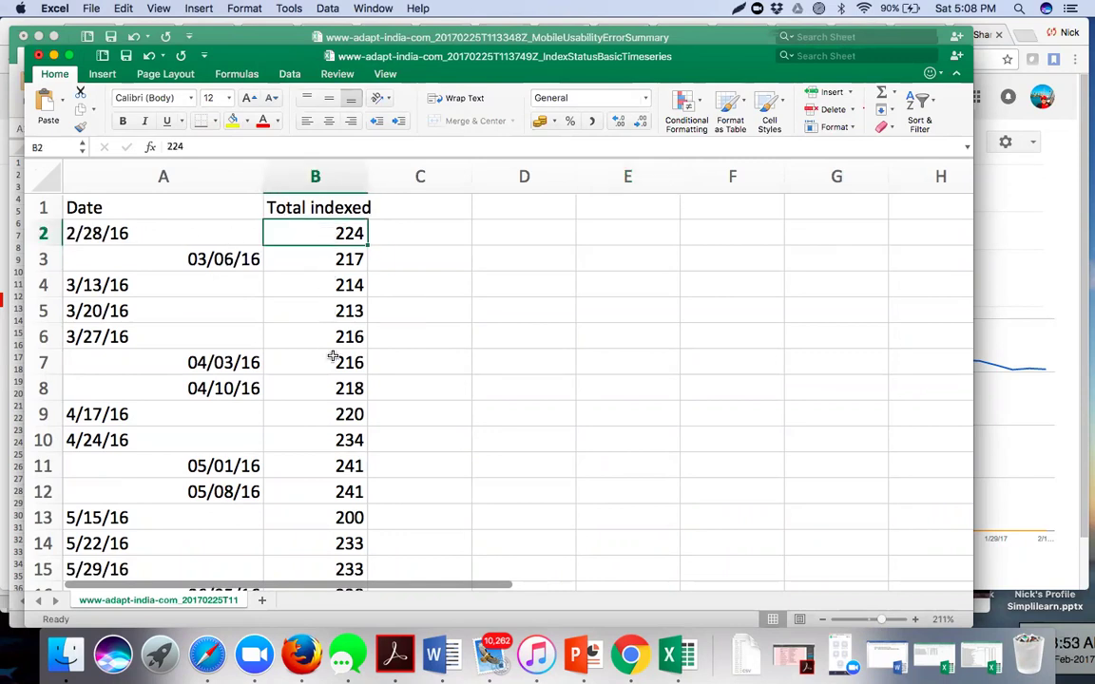
pyautogui.scroll(-6, 331, 354)
pyautogui.scroll(-10, 332, 356)
pyautogui.scroll(2, 333, 355)
pyautogui.scroll(1, 333, 355)
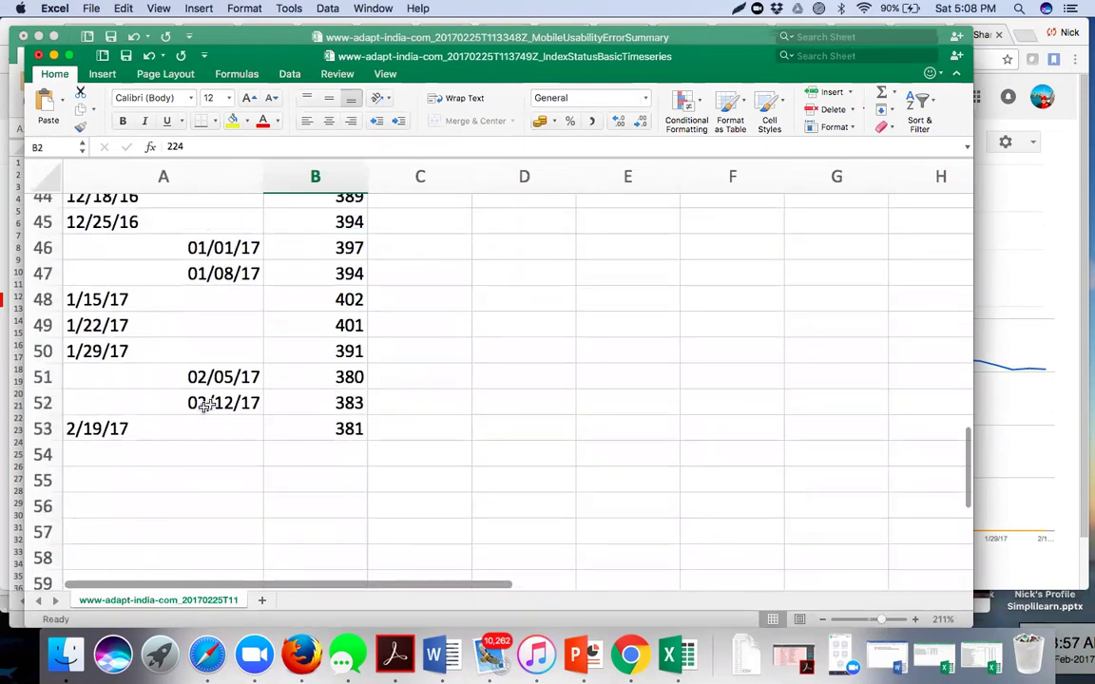
pyautogui.click(91, 430)
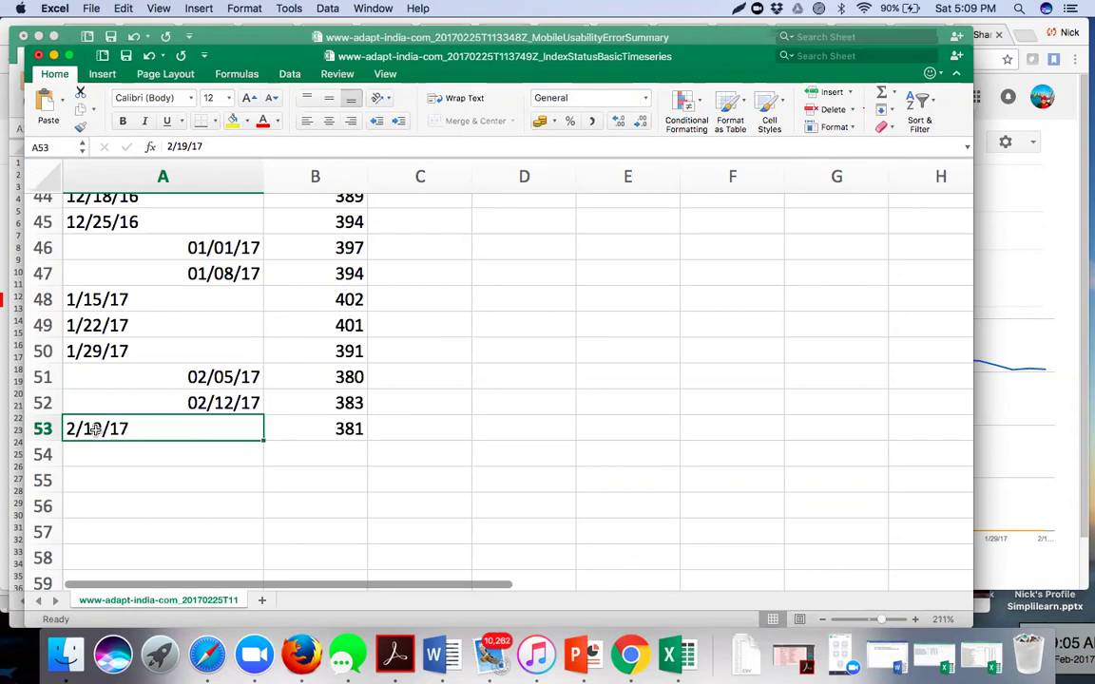
pyautogui.click(328, 434)
pyautogui.scroll(4, 318, 337)
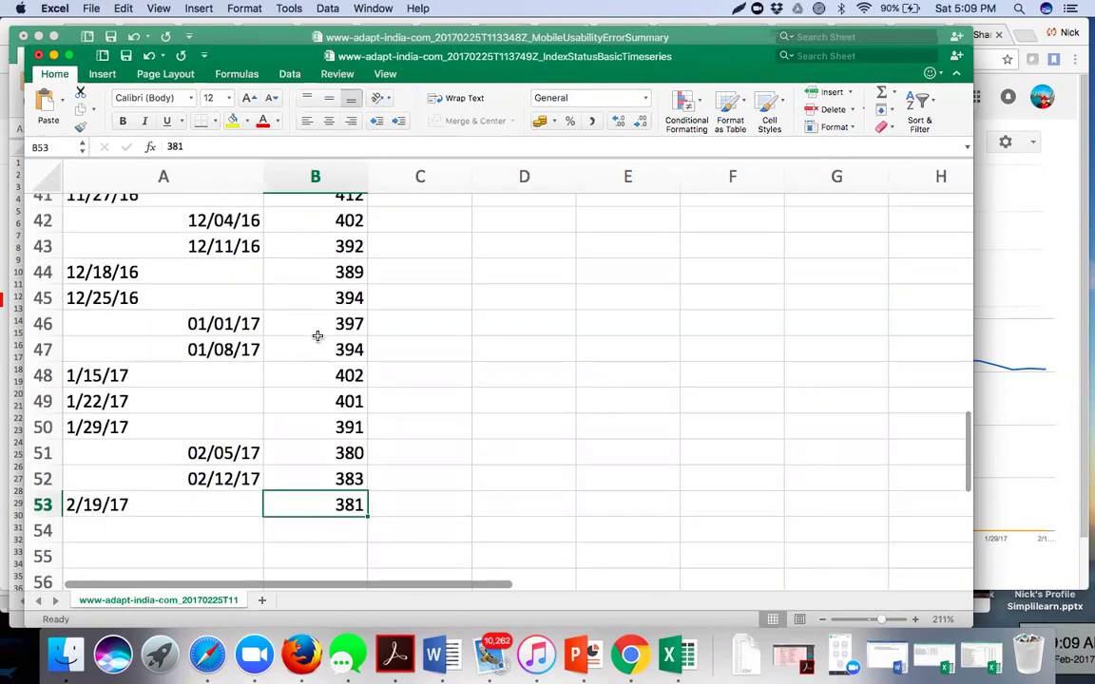
pyautogui.scroll(5, 317, 230)
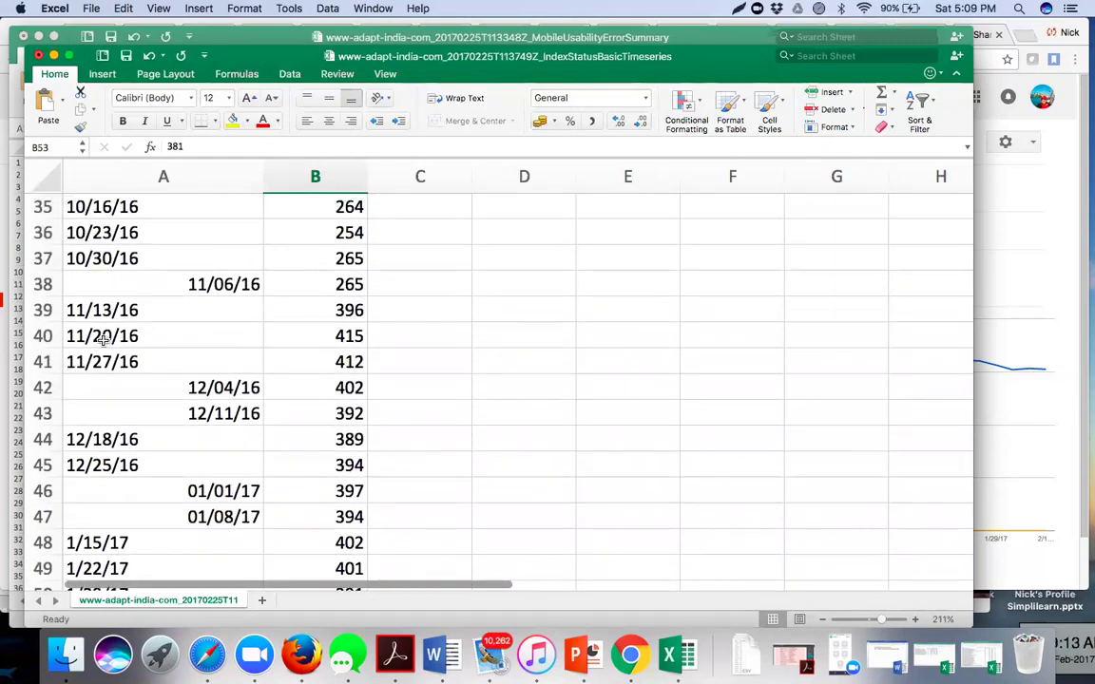
pyautogui.click(100, 338)
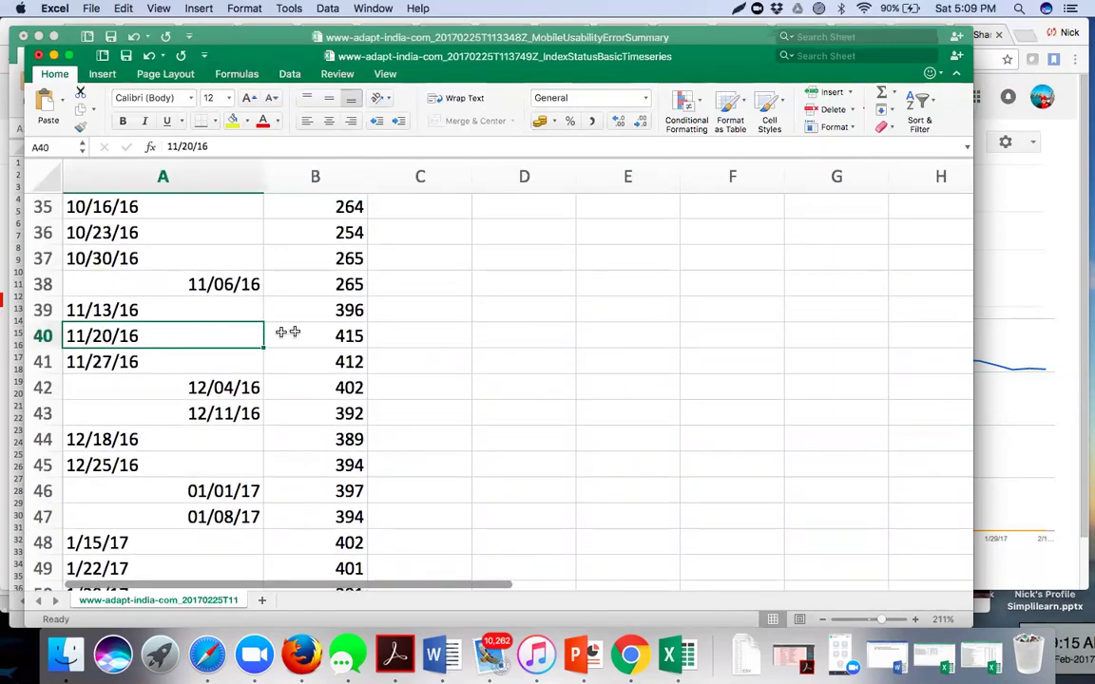
pyautogui.scroll(4, 342, 337)
pyautogui.scroll(20, 342, 336)
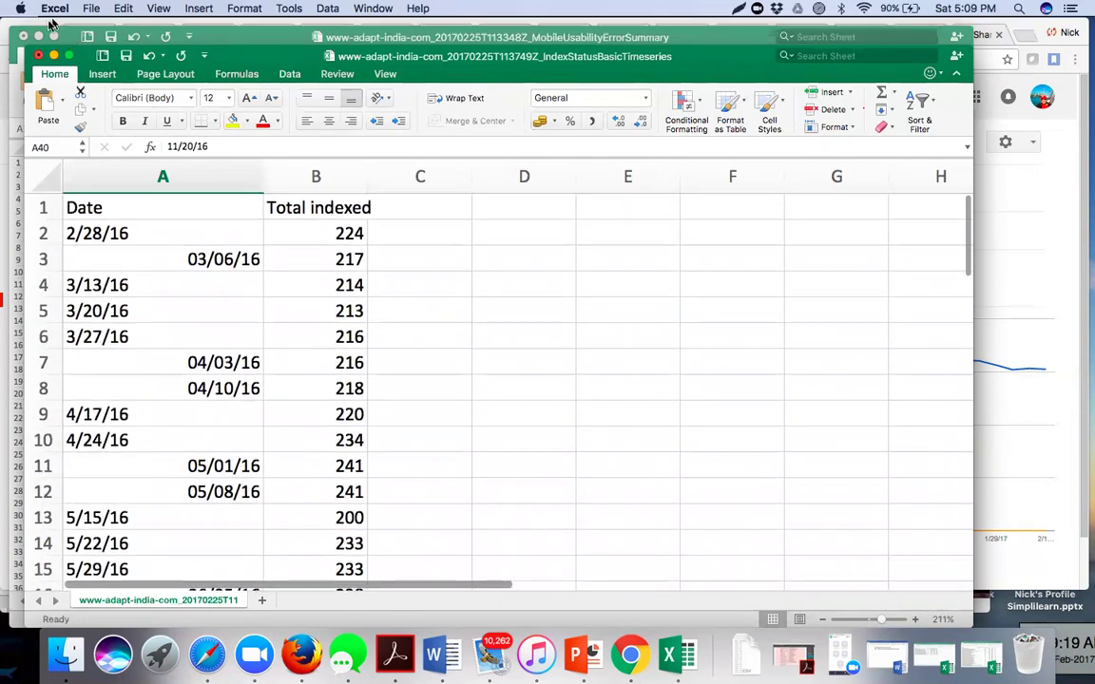
# - Close the Index Status CSV without saving and begin closing the mobile-usability workbook
pyautogui.click(38, 56)
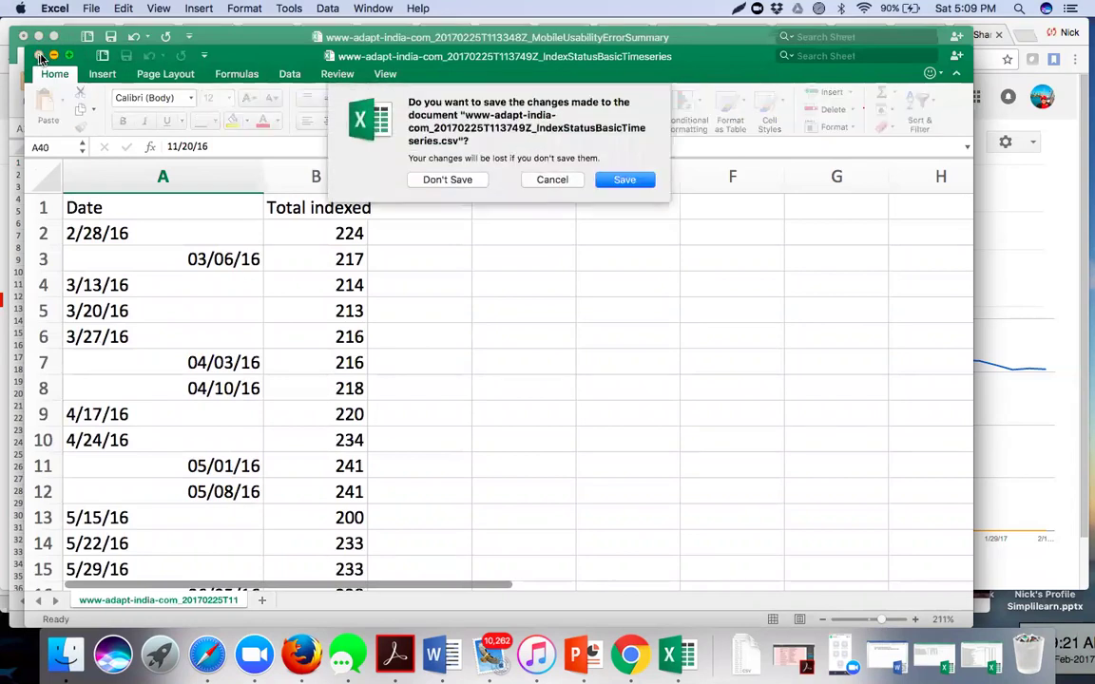
pyautogui.click(454, 180)
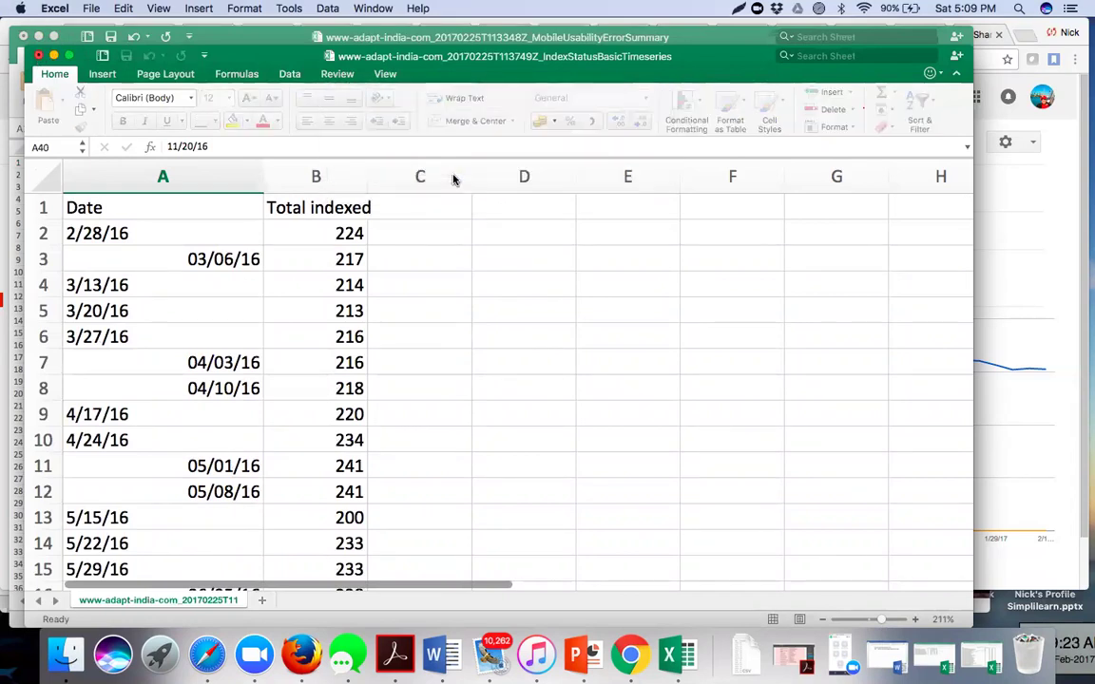
pyautogui.click(24, 38)
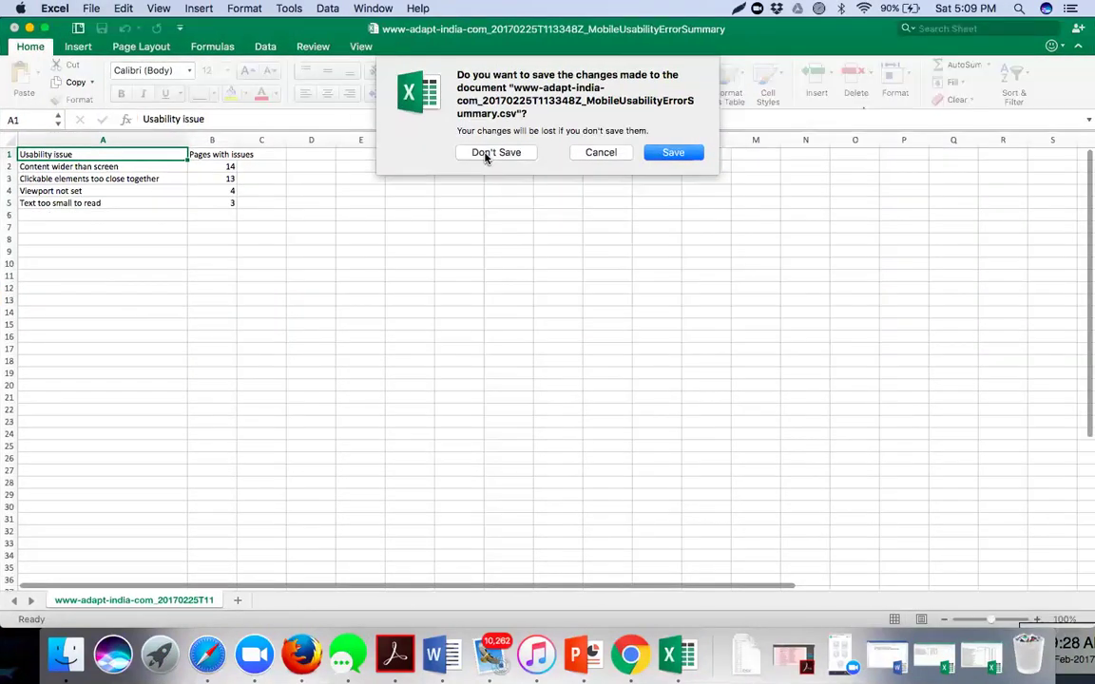
# - Discard the summary workbook, check Blocked Resources (0 pages affected), then open Remove URLs
pyautogui.click(495, 153)
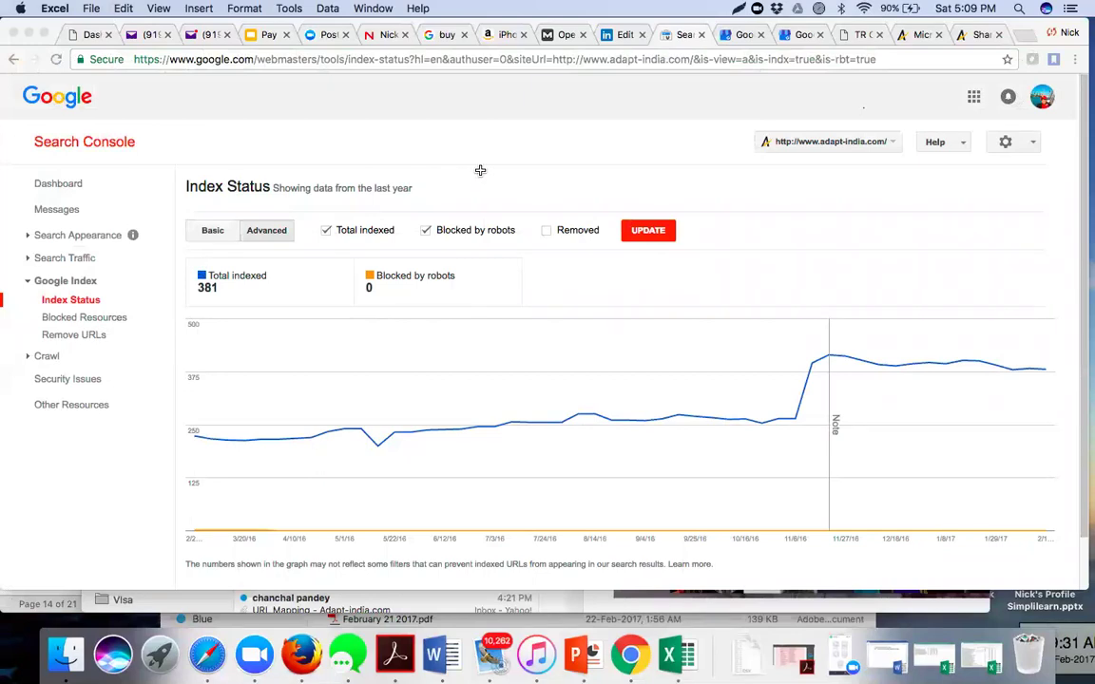
pyautogui.click(262, 231)
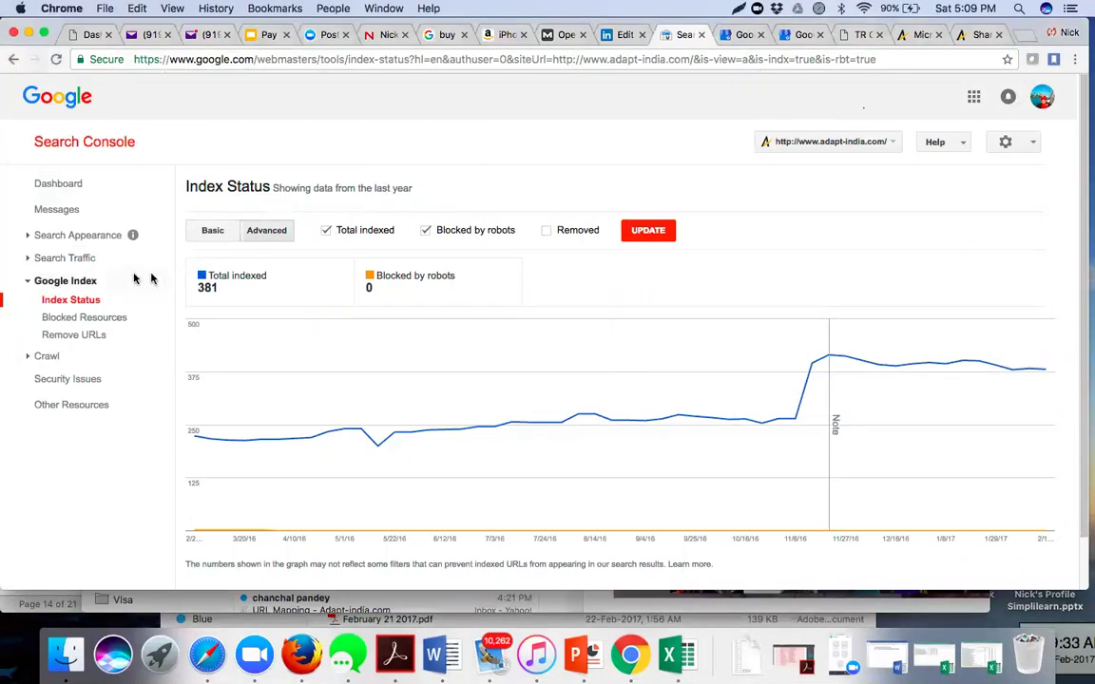
pyautogui.click(90, 321)
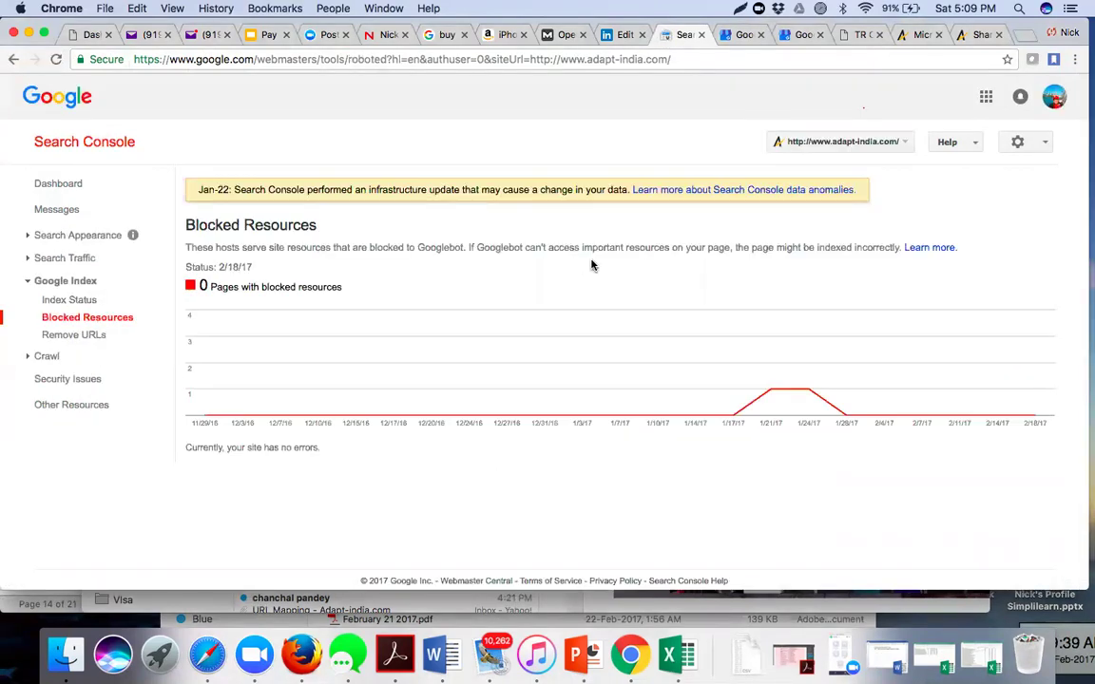
pyautogui.moveTo(770, 409)
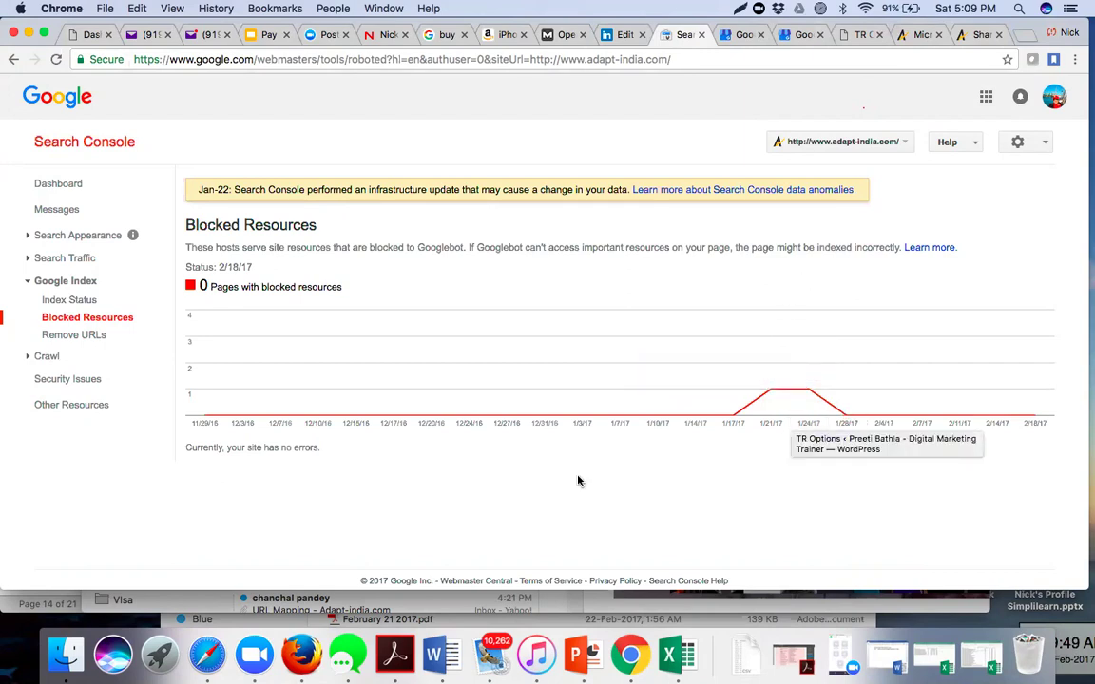
pyautogui.click(62, 335)
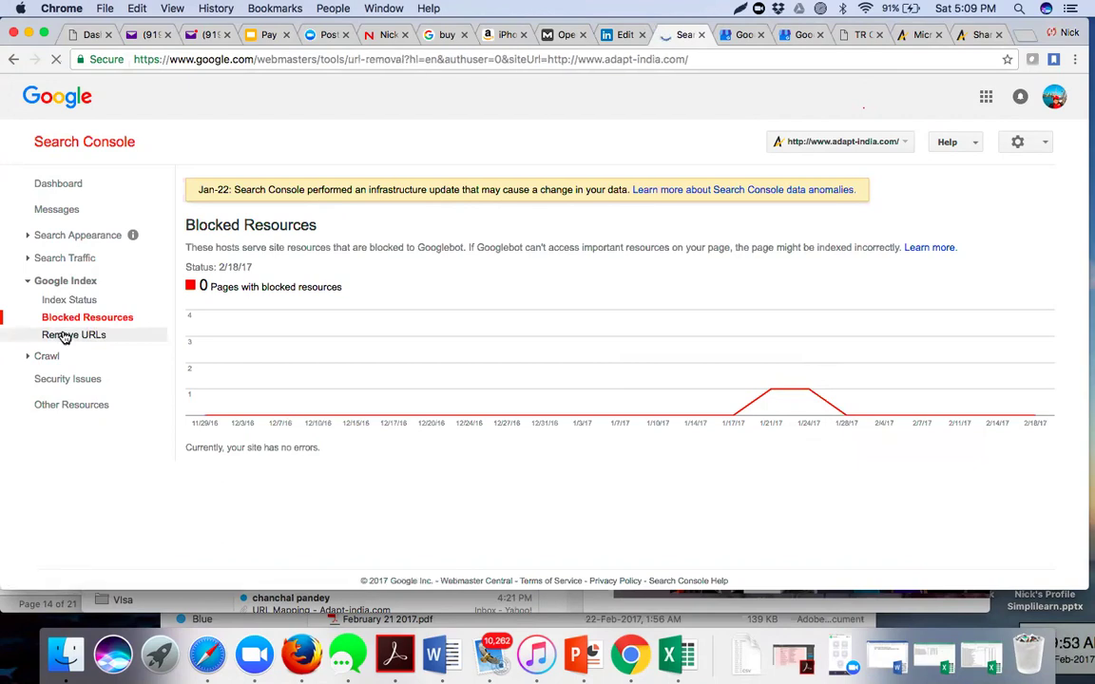
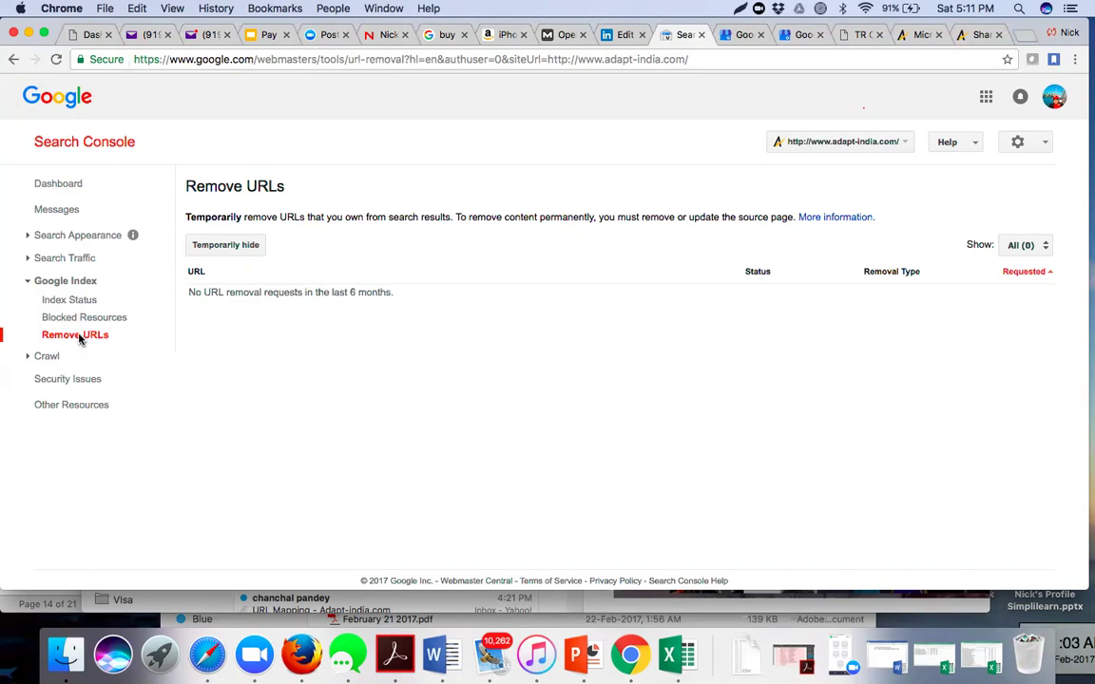
# - Cancel a temporary URL hide request and expand the Search Appearance report group
pyautogui.click(231, 249)
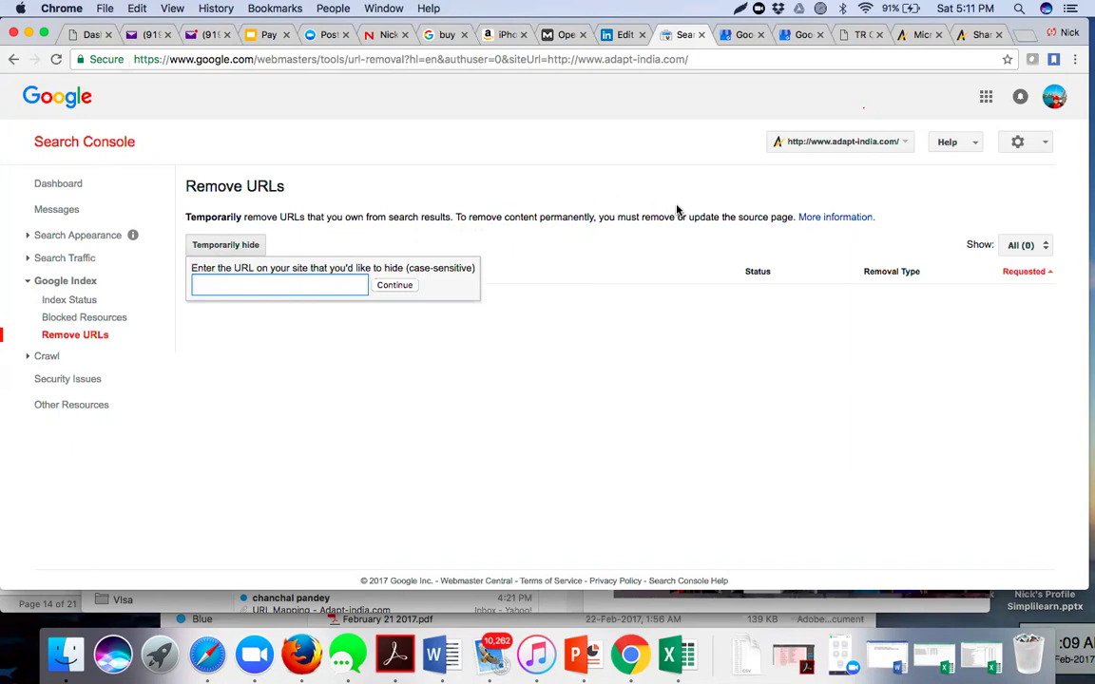
pyautogui.click(385, 354)
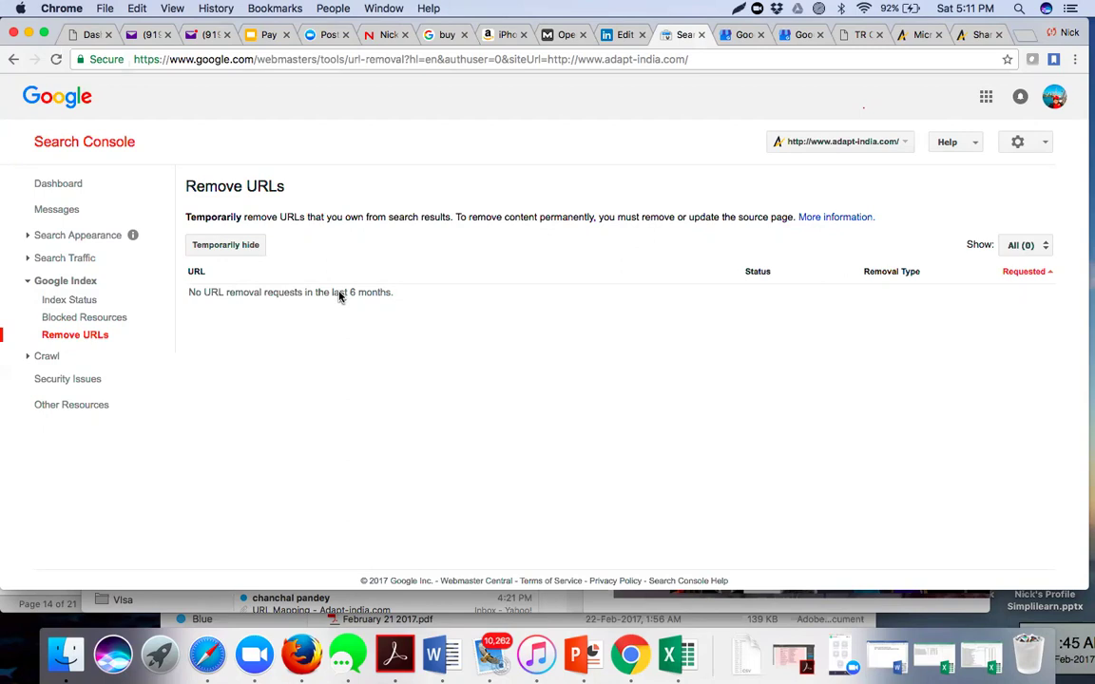
pyautogui.click(26, 283)
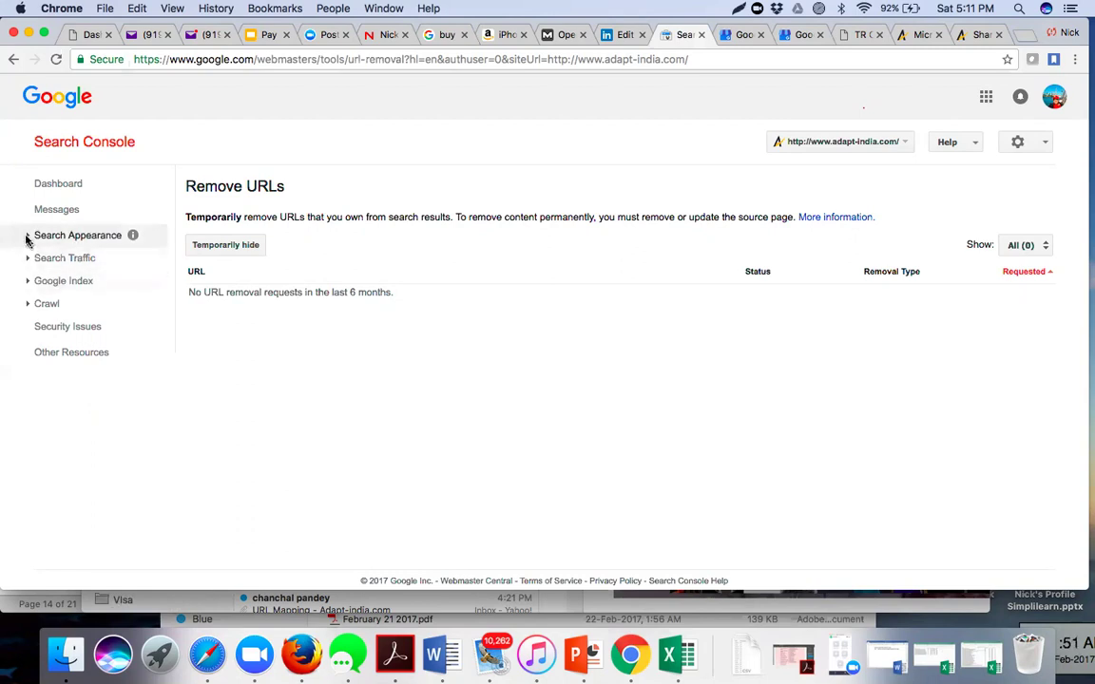
pyautogui.click(26, 237)
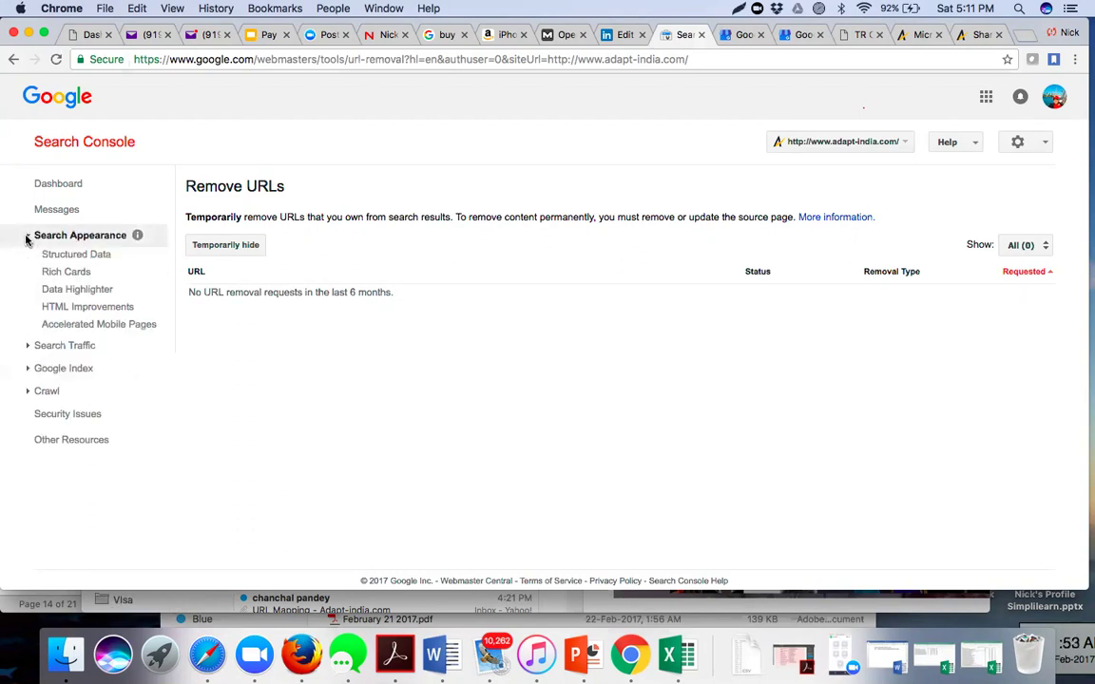
# - View the Structured Data report, which detects no structured data, then open a new browser tab
pyautogui.click(26, 369)
pyautogui.click(27, 370)
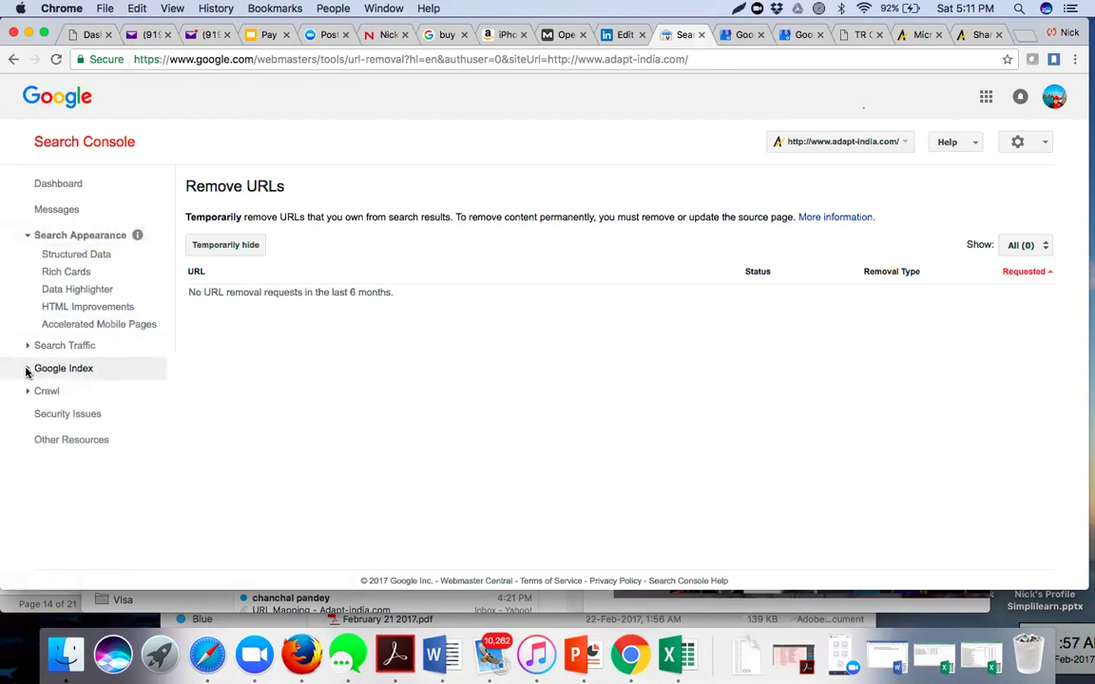
pyautogui.click(79, 257)
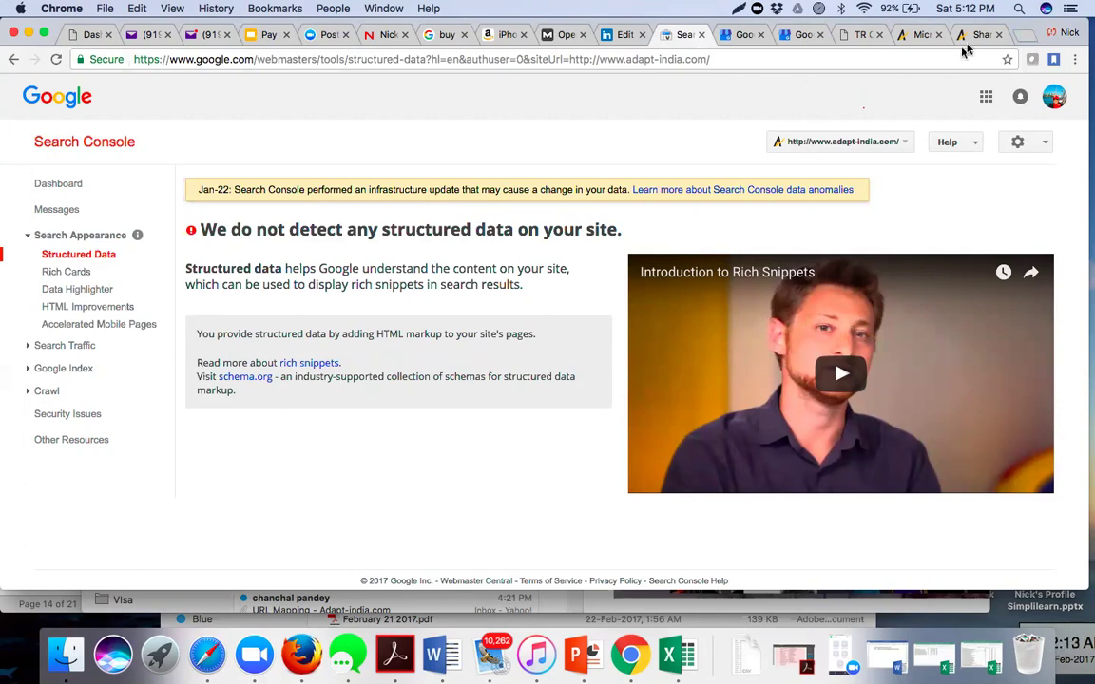
pyautogui.click(1023, 35)
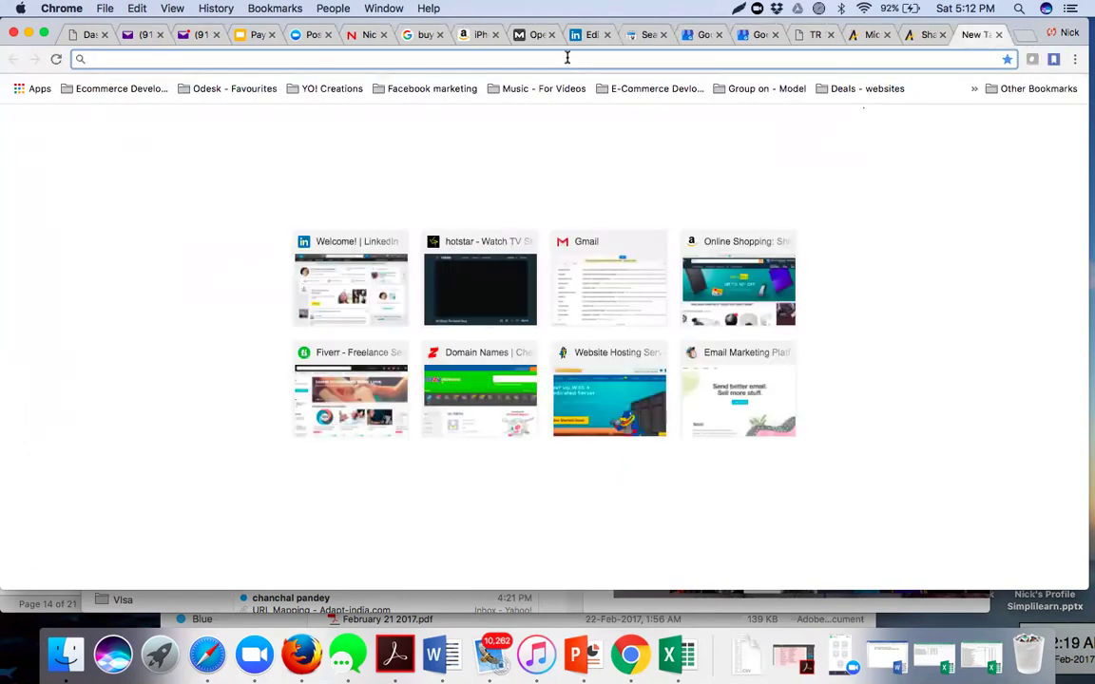
# - Visit amazon.in, then go to google.com
pyautogui.write('amazon.in')
pyautogui.press('Return')
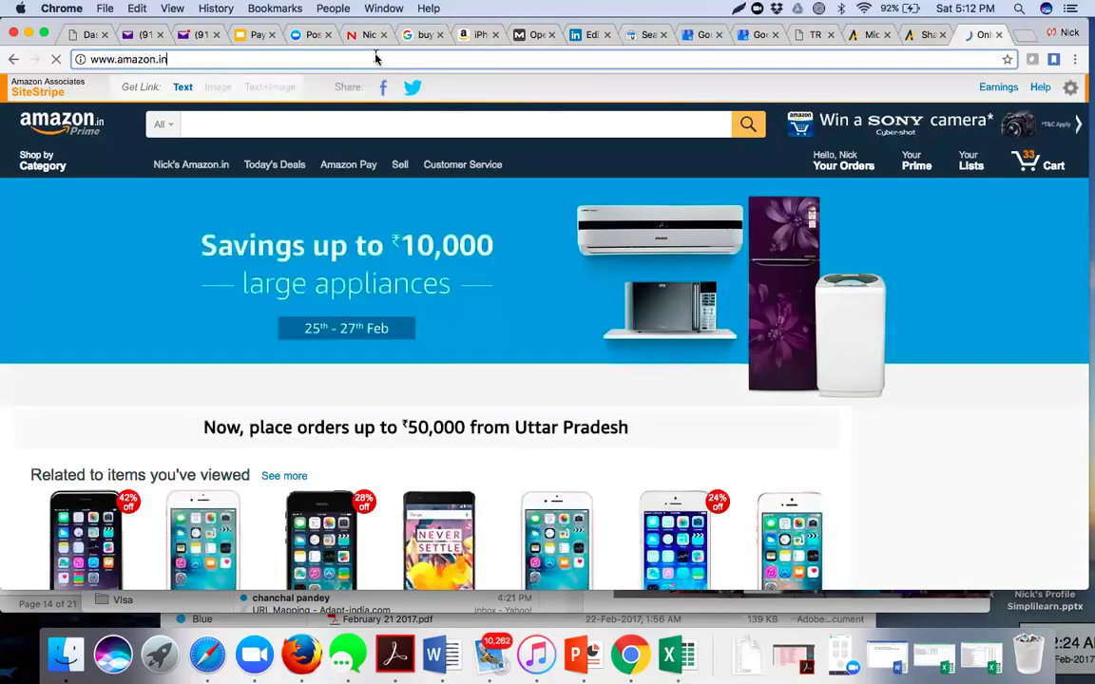
pyautogui.click(338, 55)
pyautogui.write('google.com')
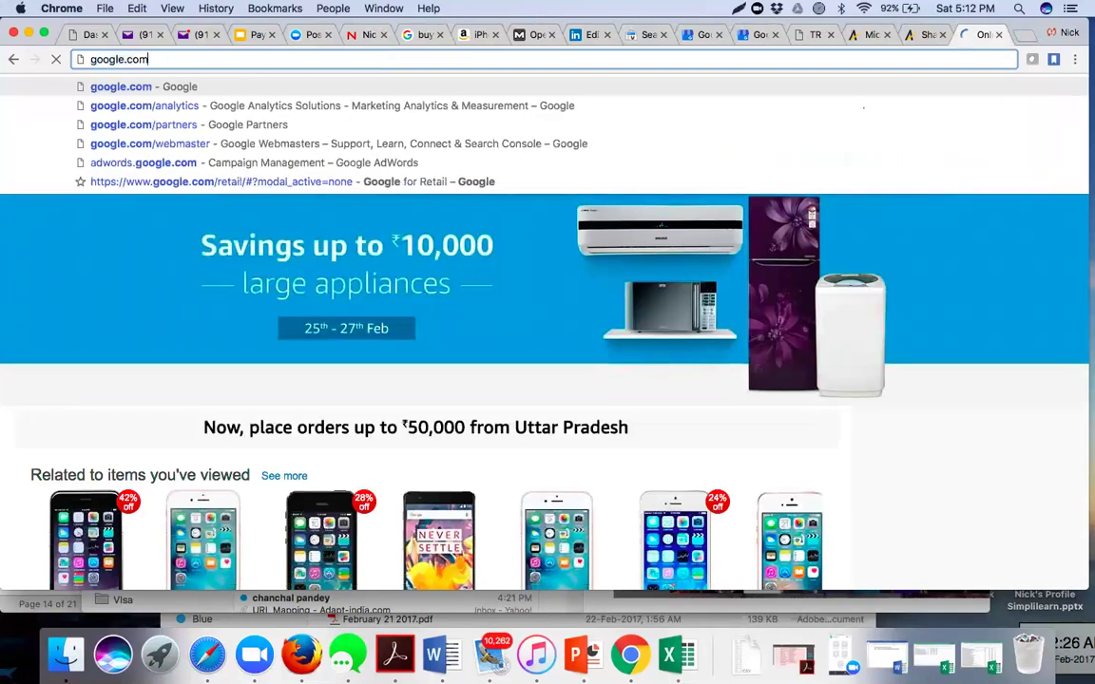
pyautogui.press('Return')
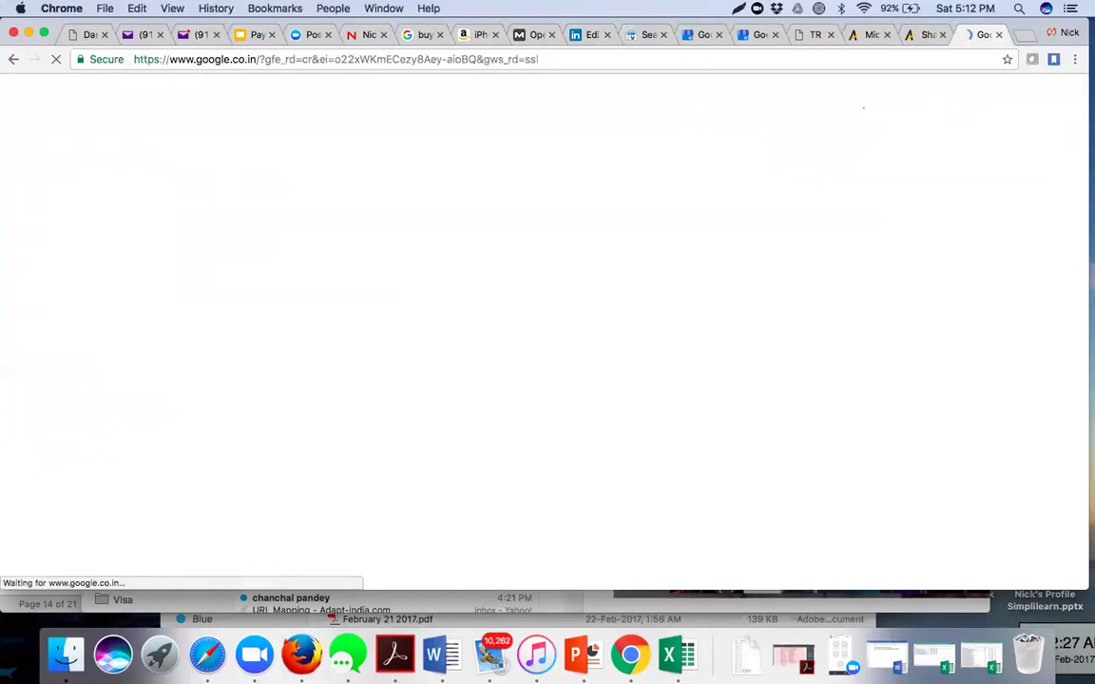
# - Search Google for 'amazon' and look over the Amazon.in sitelinks and knowledge panel
pyautogui.write('amazon')
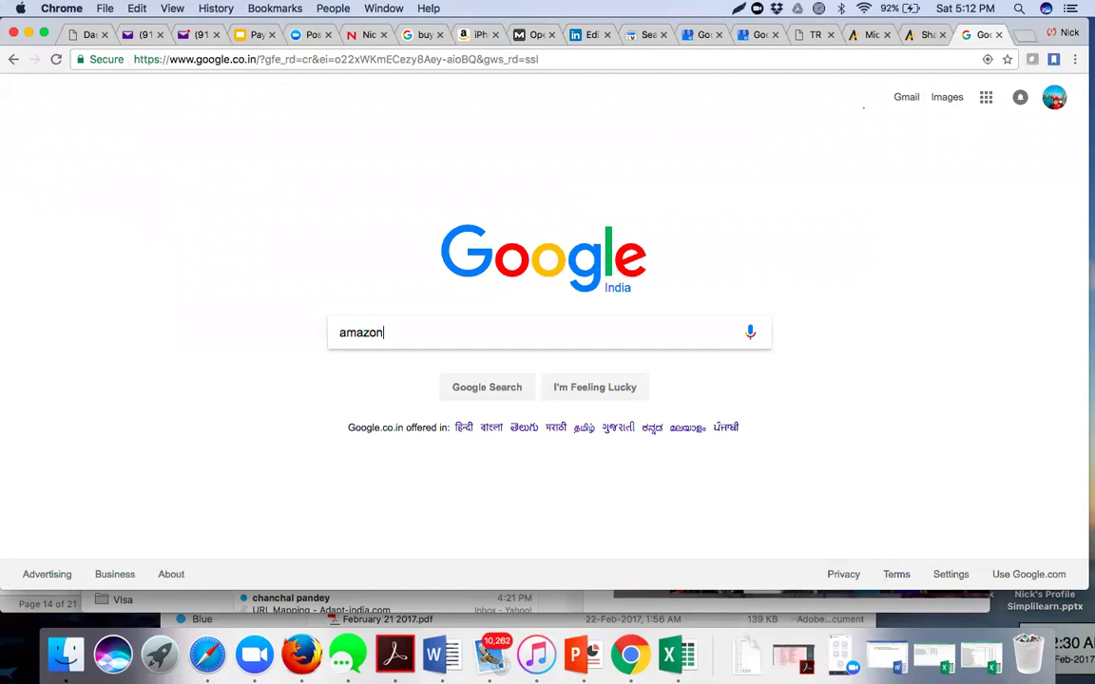
pyautogui.press('Return')
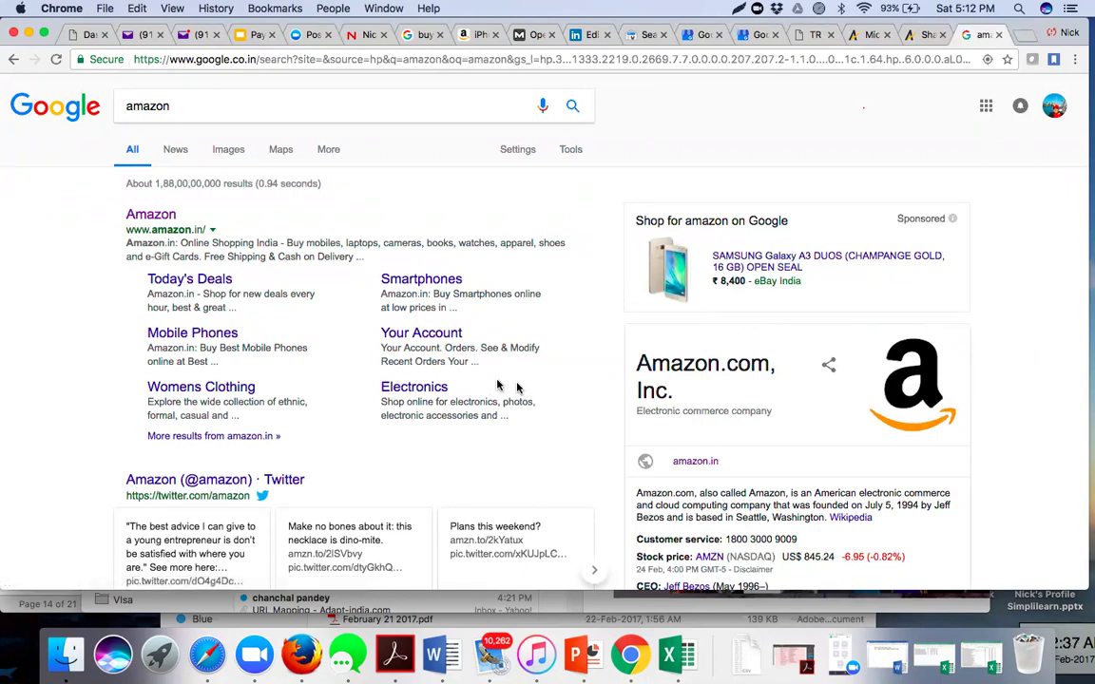
pyautogui.scroll(-5, 728, 437)
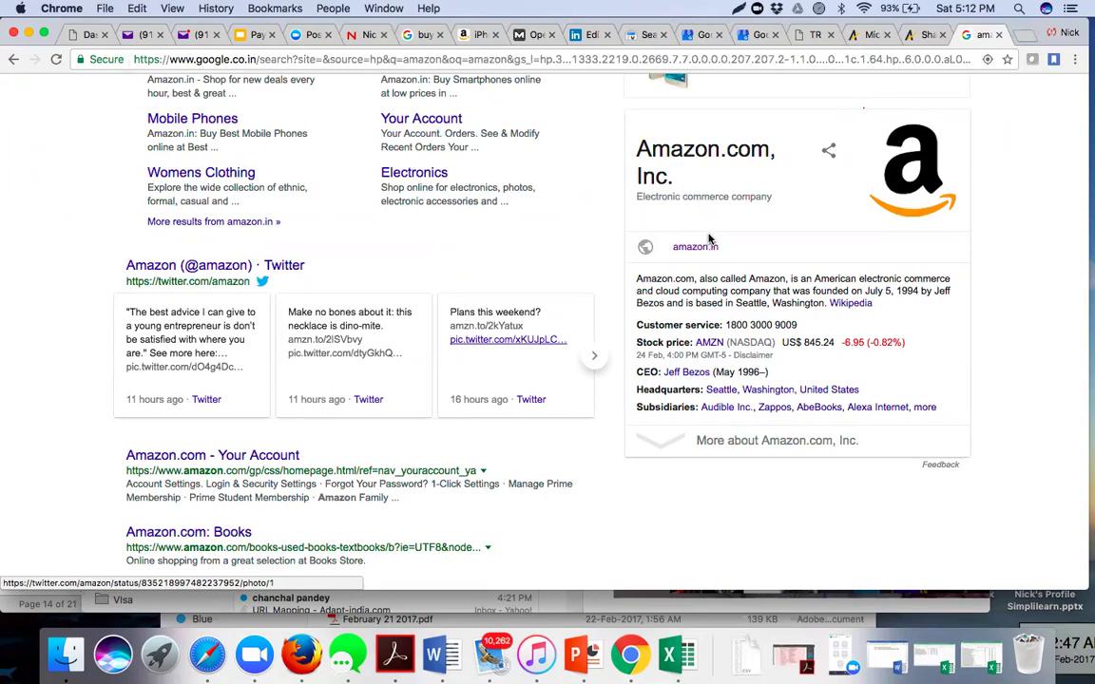
pyautogui.scroll(3, 708, 238)
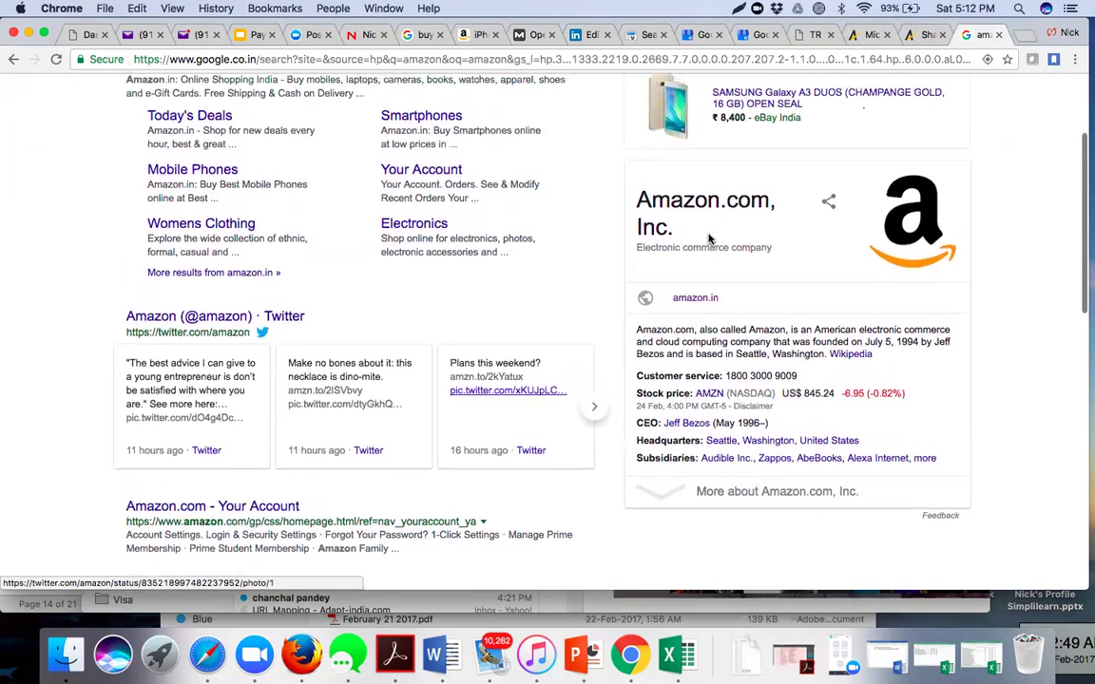
pyautogui.scroll(3, 708, 239)
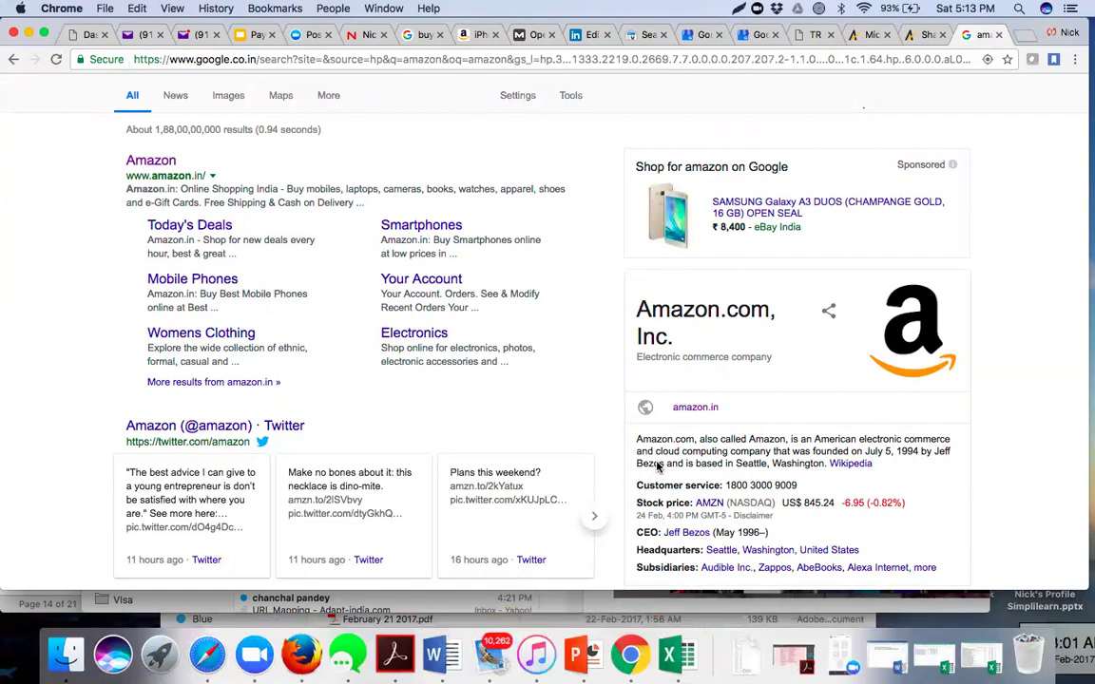
pyautogui.scroll(-2, 656, 467)
pyautogui.scroll(-3, 658, 467)
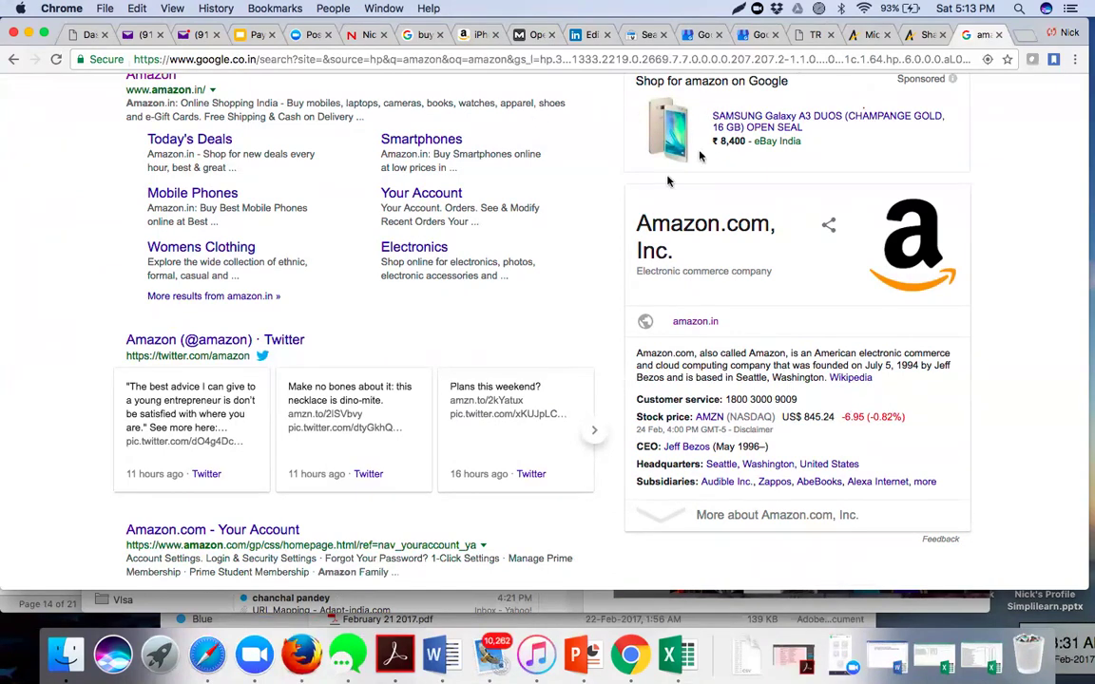
pyautogui.scroll(3, 659, 198)
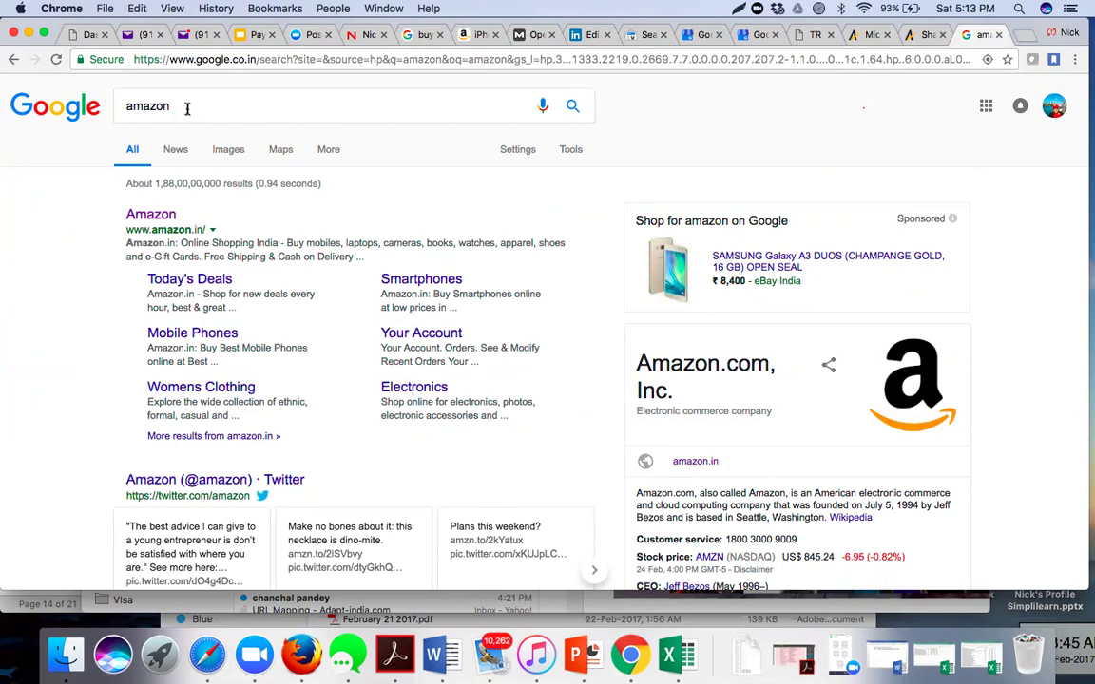
# - Replace the query and search Google for 'apple'
pyautogui.click(187, 108)
pyautogui.press('BackSpace')
pyautogui.press('BackSpace')
pyautogui.press('BackSpace')
pyautogui.press('BackSpace')
pyautogui.press('BackSpace')
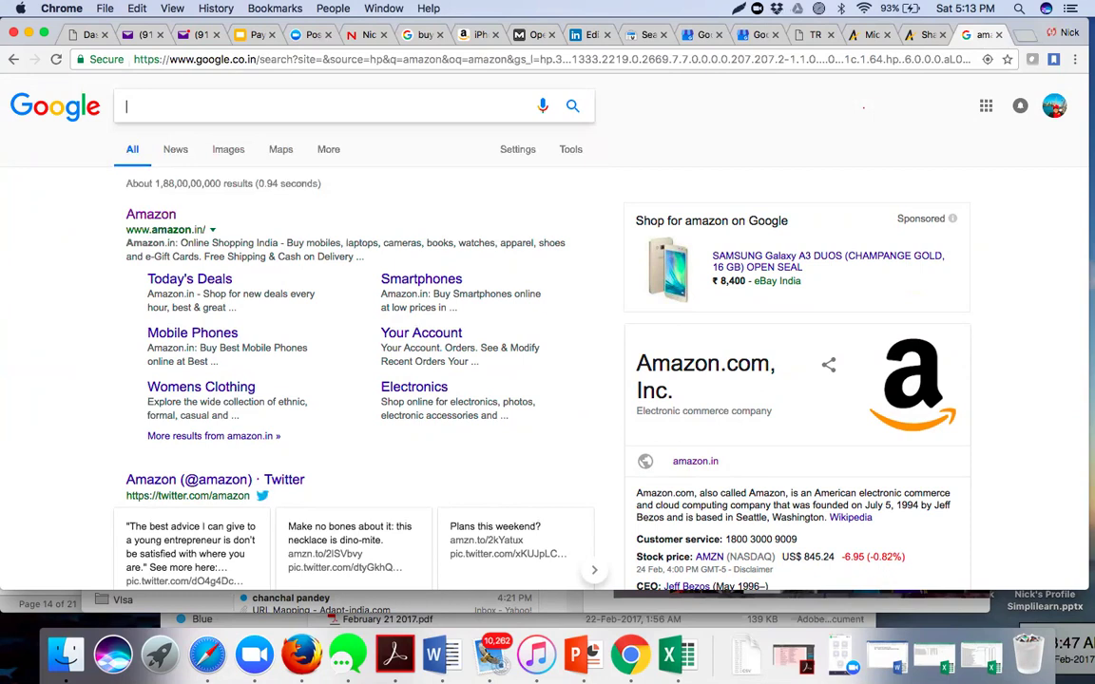
pyautogui.write('app')
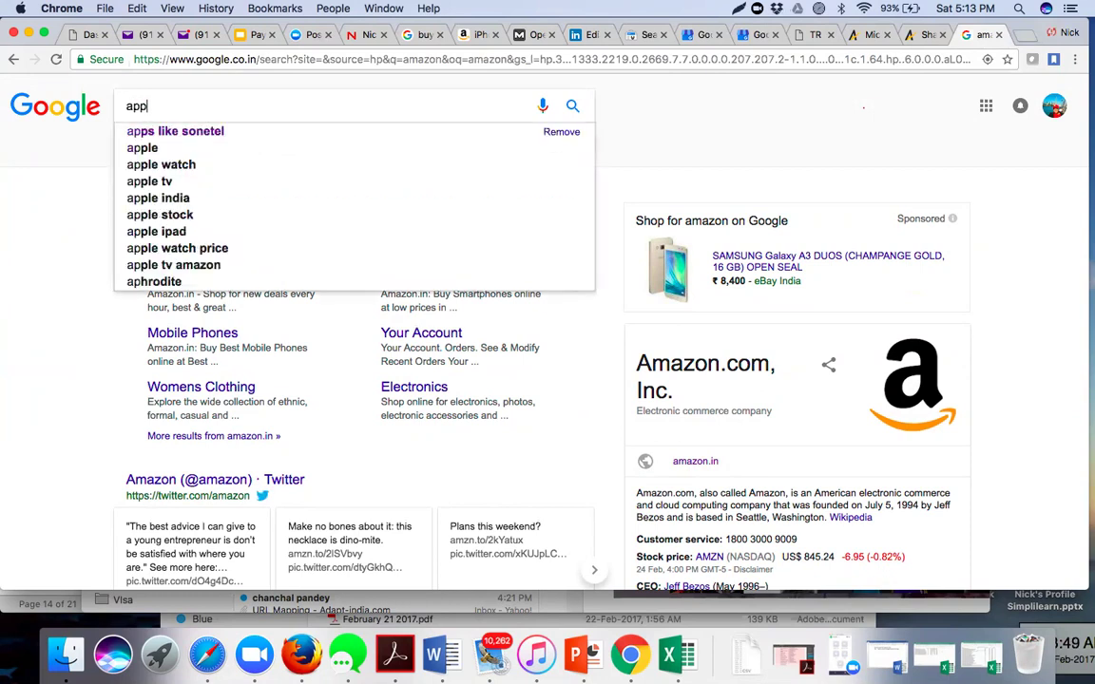
pyautogui.write('le')
pyautogui.press('Return')
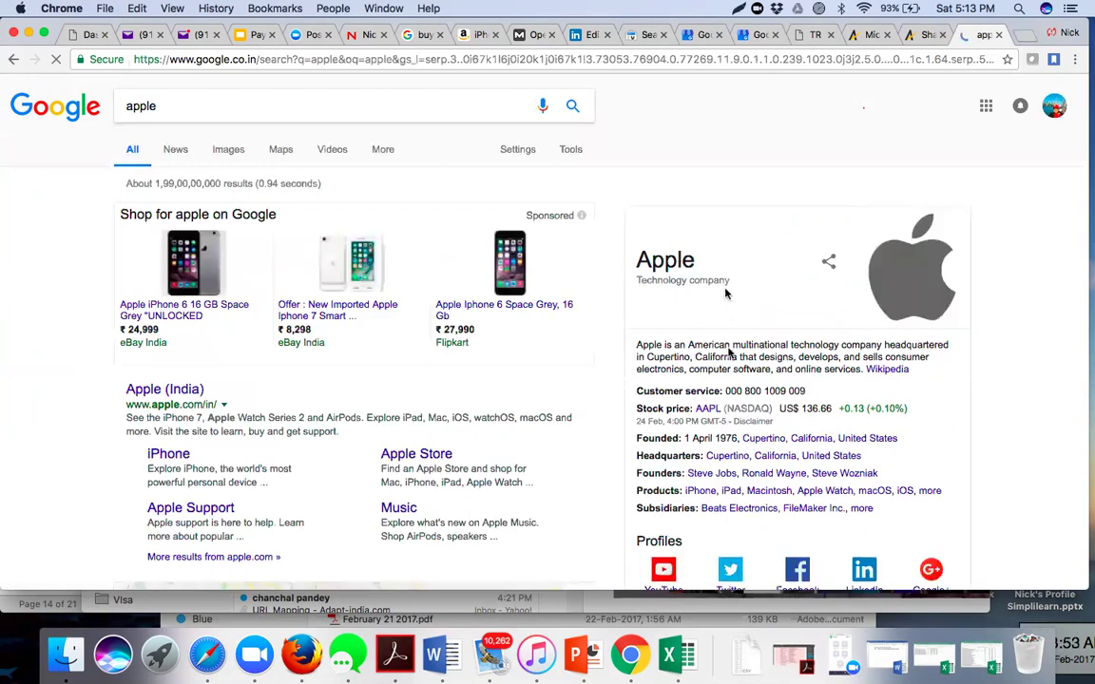
# - Search for 'facebook' instead, then switch to the Adapt SharePoint 2016 tab
pyautogui.click(175, 103)
pyautogui.write('faceboo')
pyautogui.press('Return')
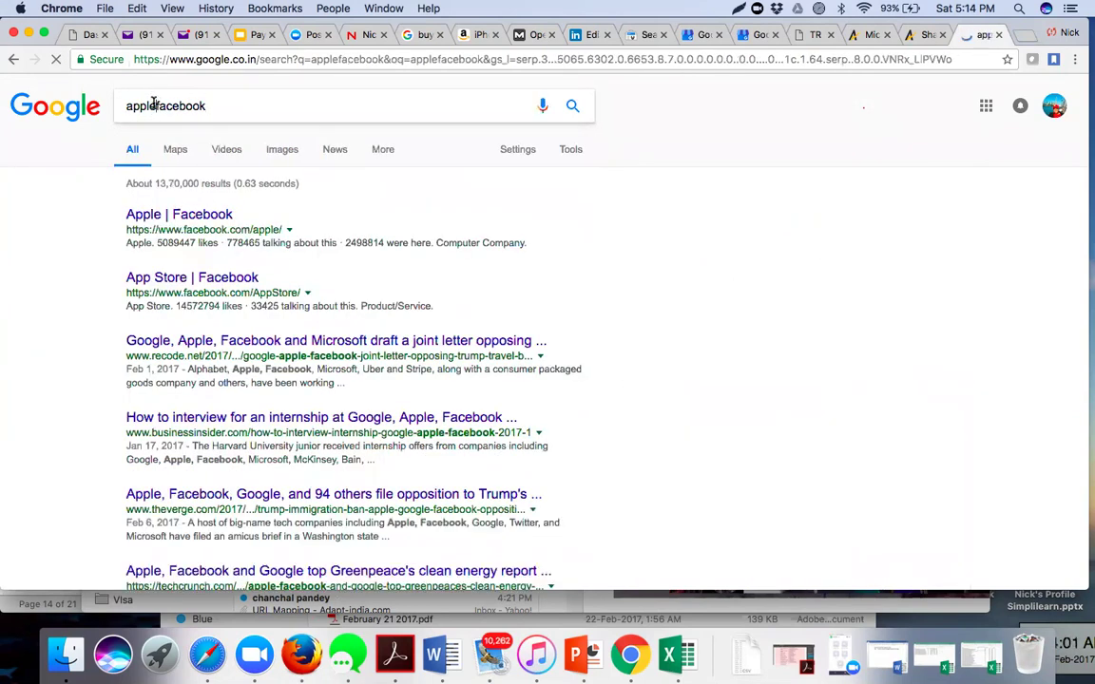
pyautogui.moveTo(154, 104); pyautogui.dragTo(125, 108)
pyautogui.press('BackSpace')
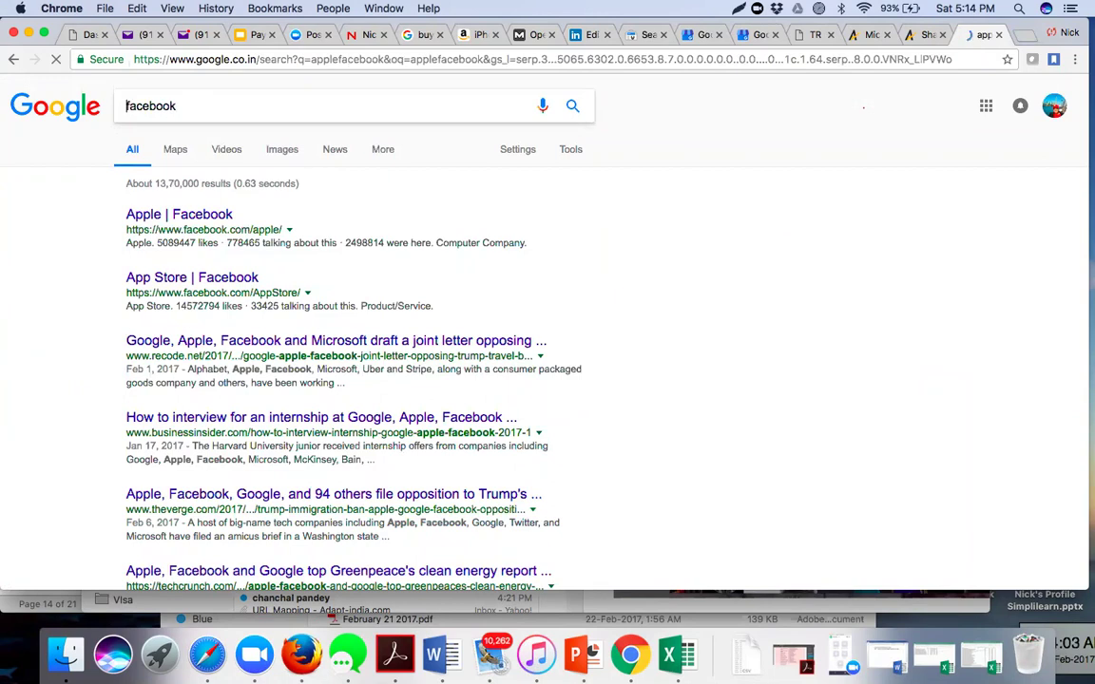
pyautogui.press('Return')
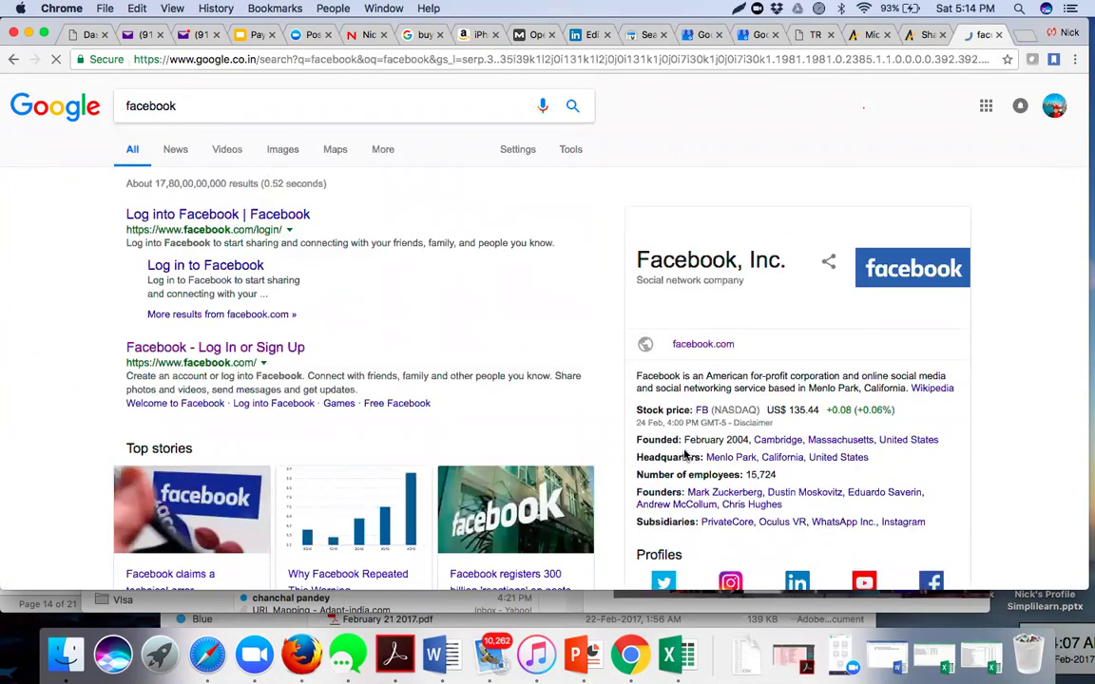
pyautogui.click(917, 35)
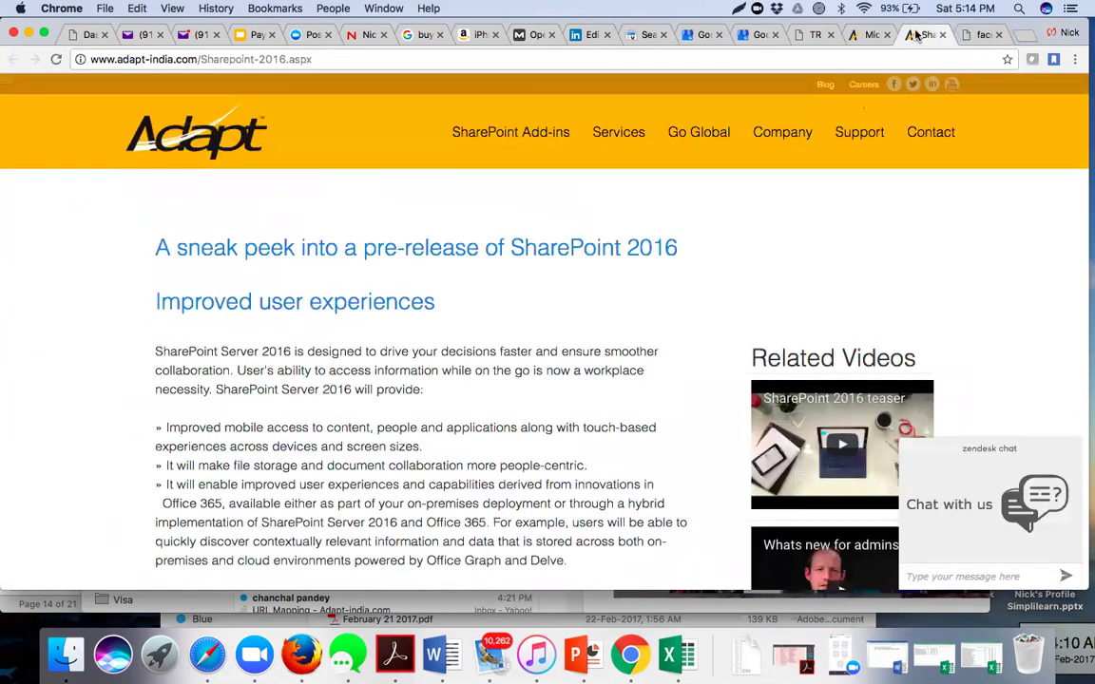
# - Glance at the WordPress Webmaster options and Google My Business tabs, then return to Structured Data
pyautogui.click(798, 36)
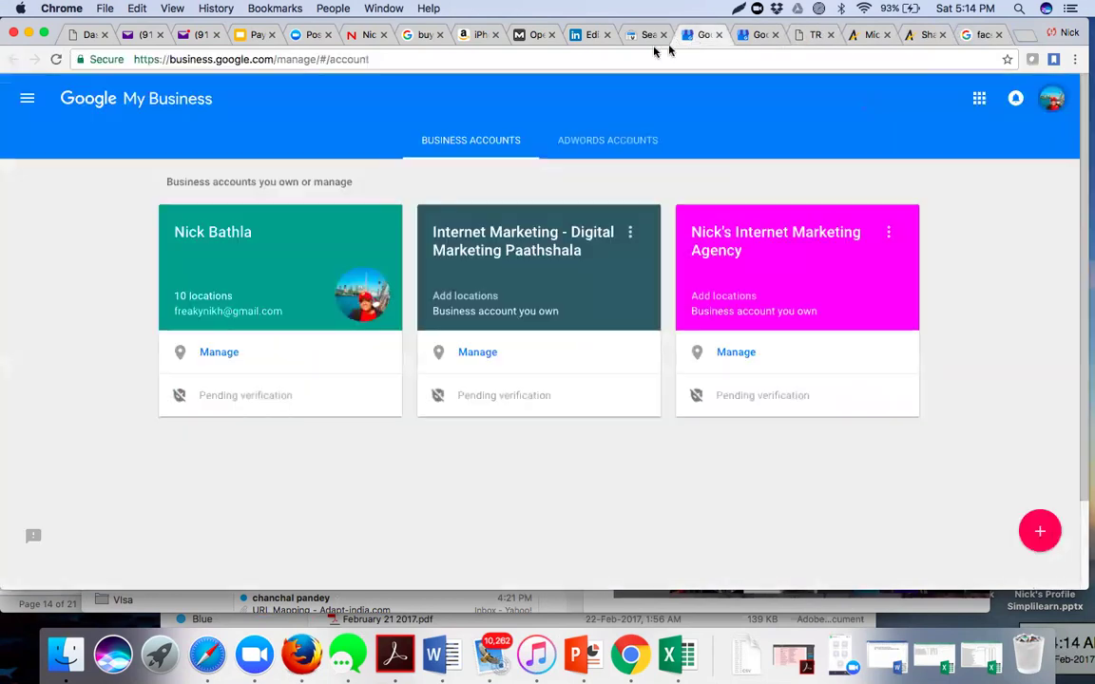
pyautogui.click(687, 38)
pyautogui.click(643, 38)
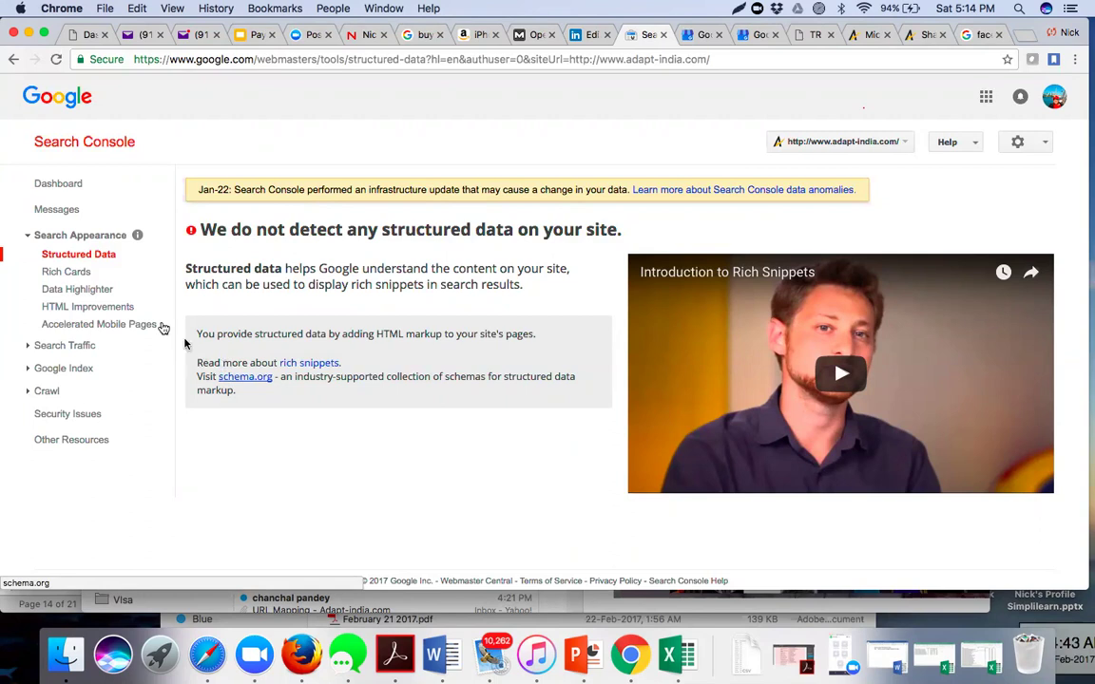
# - Pass through Rich Cards to Data Highlighter and scroll through its Start Highlighting introduction
pyautogui.click(84, 277)
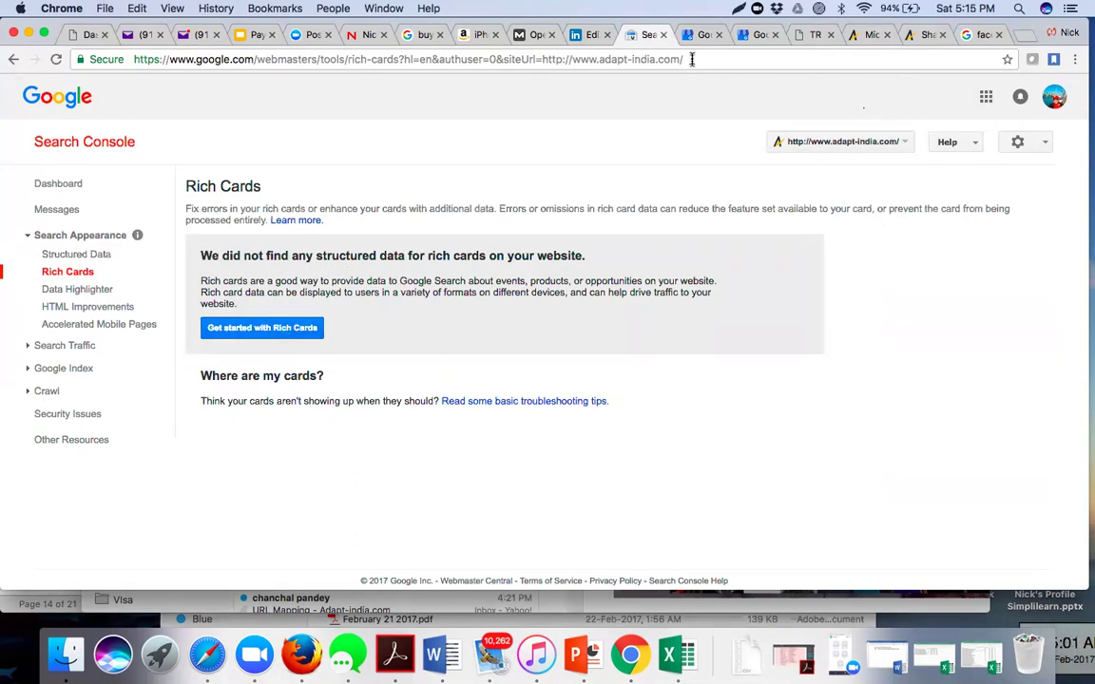
pyautogui.click(96, 298)
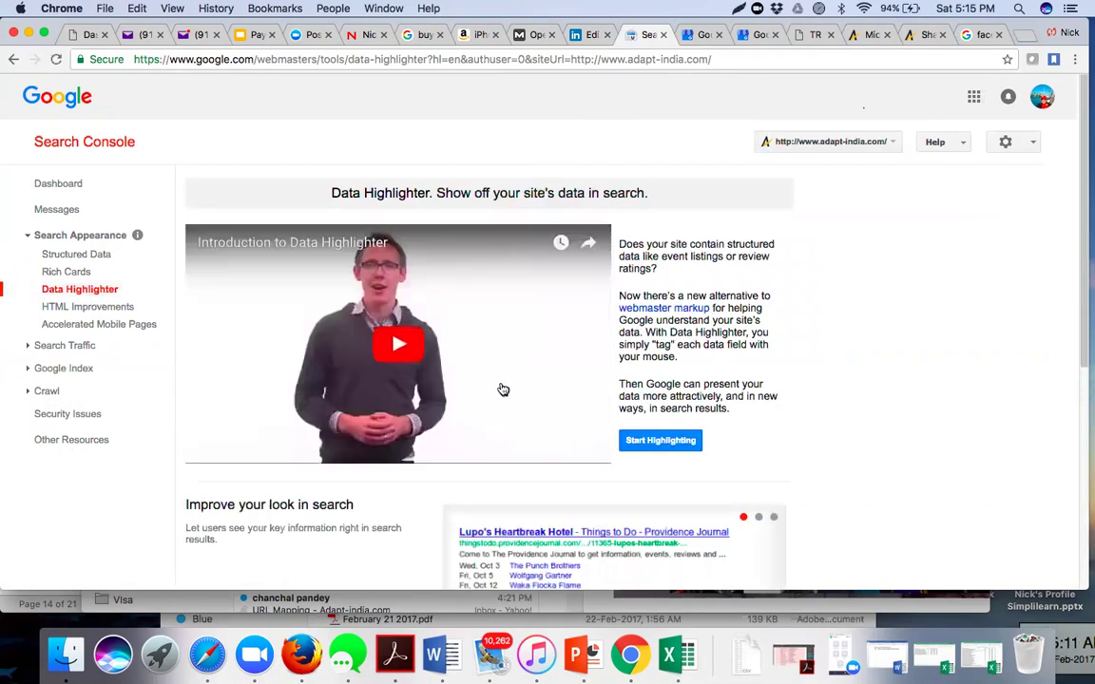
pyautogui.scroll(-2, 805, 415)
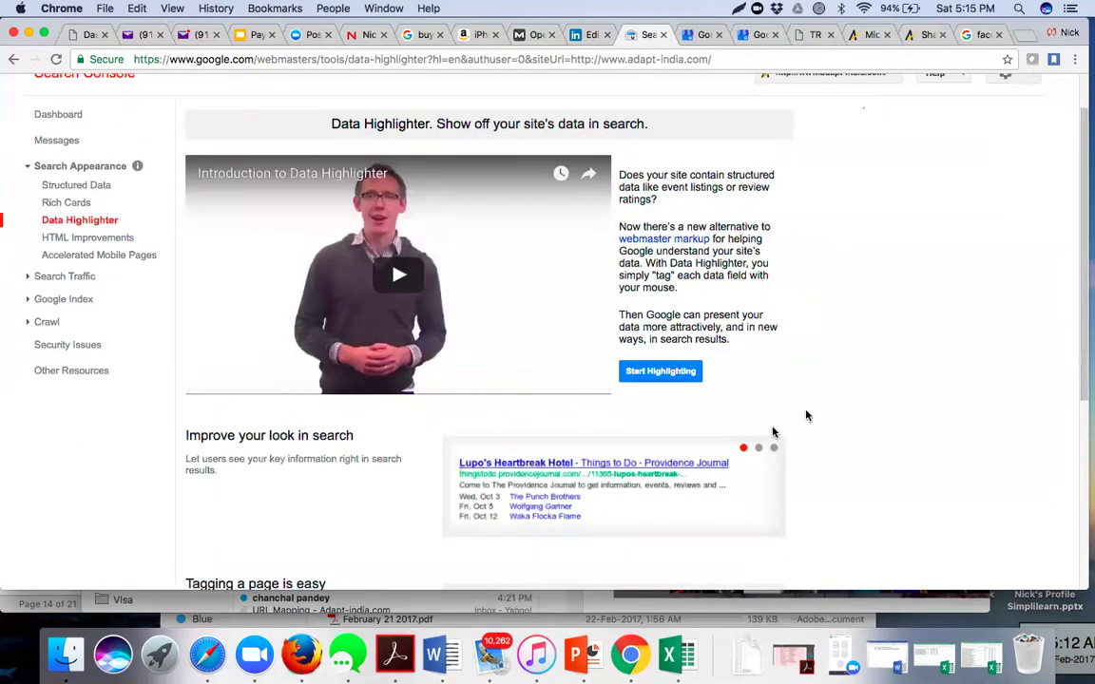
pyautogui.scroll(-4, 806, 415)
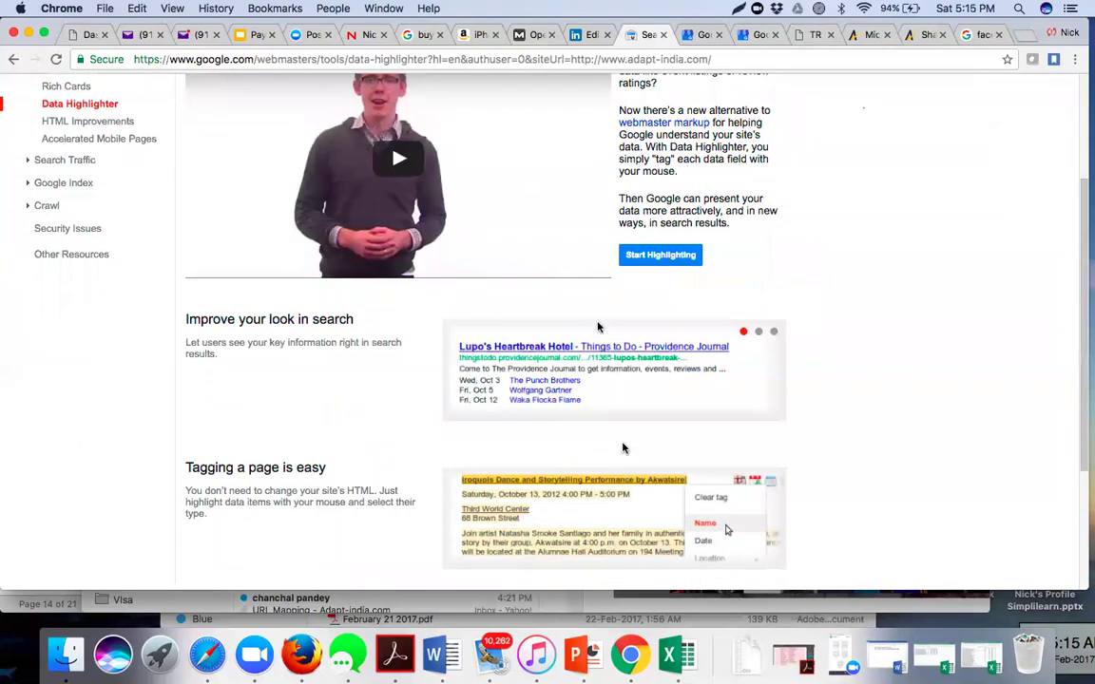
pyautogui.scroll(-2, 623, 447)
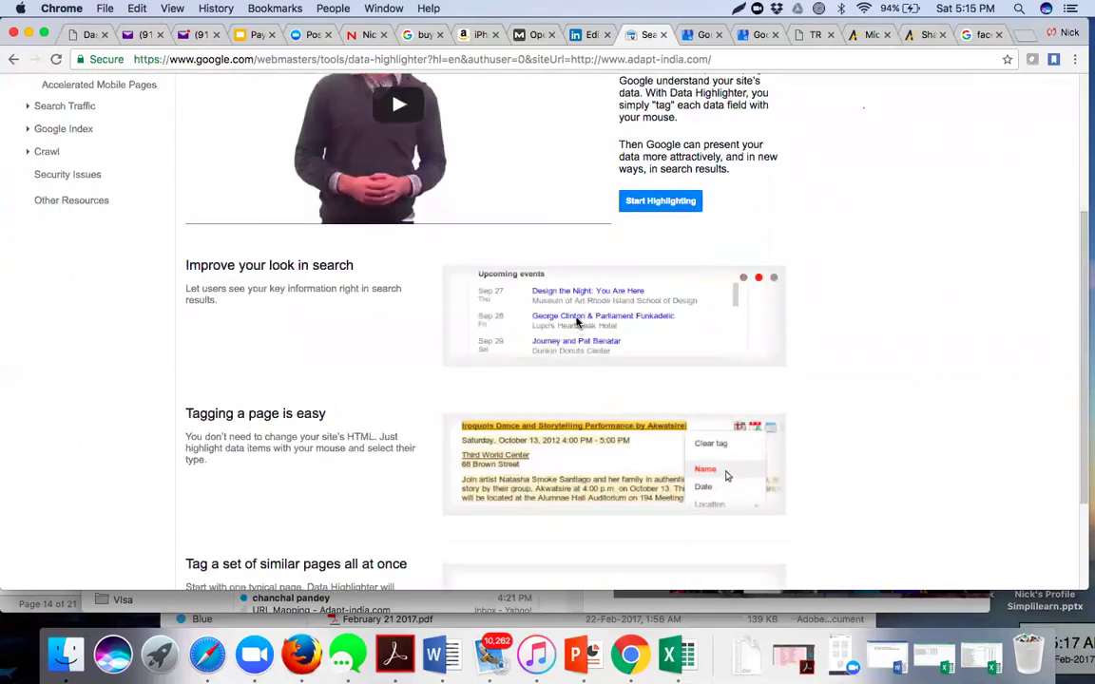
# - Search Google for 'amazon', then narrow the results to site:amazon.in
pyautogui.click(970, 36)
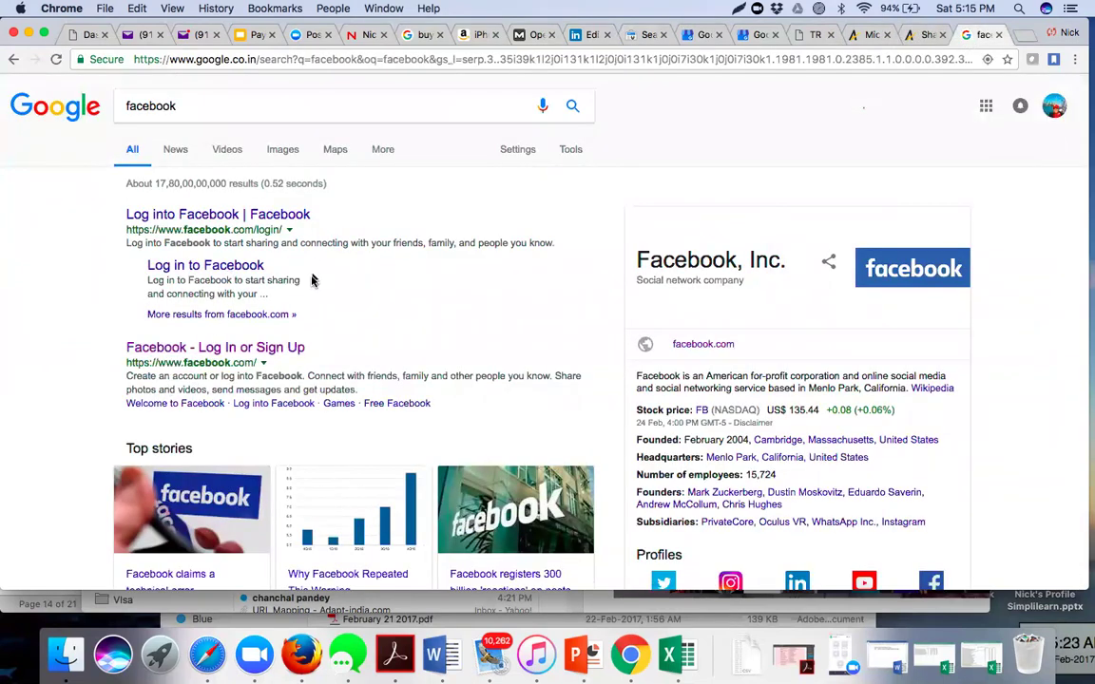
pyautogui.moveTo(164, 106); pyautogui.dragTo(93, 105)
pyautogui.write('amazon')
pyautogui.press('Return')
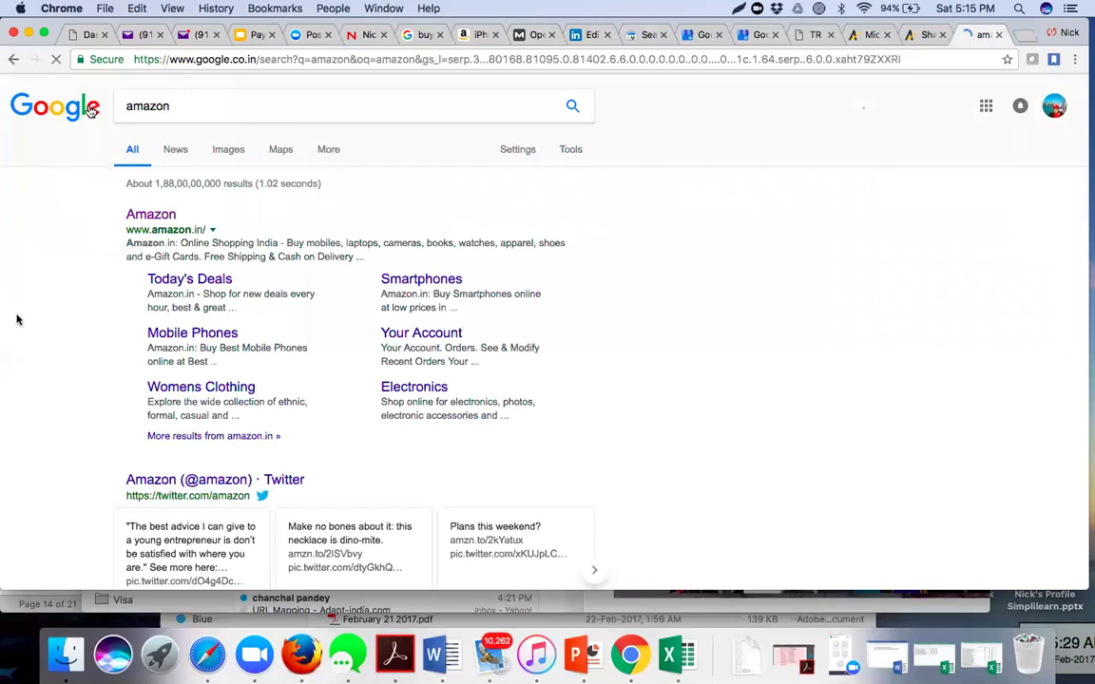
pyautogui.scroll(-2, 28, 333)
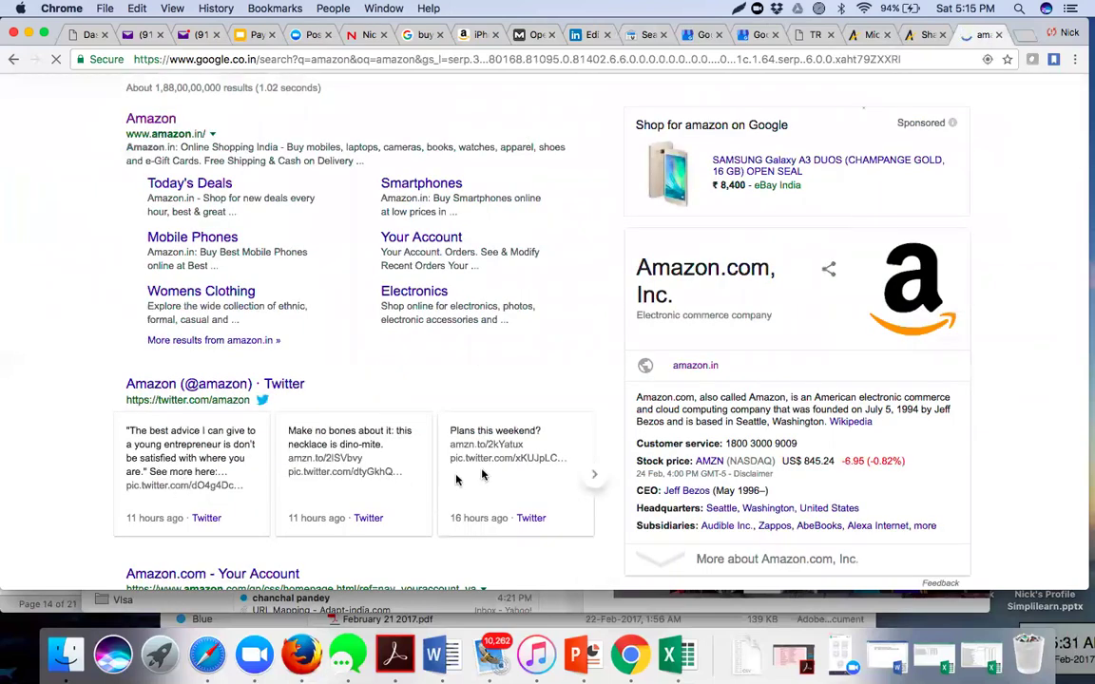
pyautogui.click(591, 486)
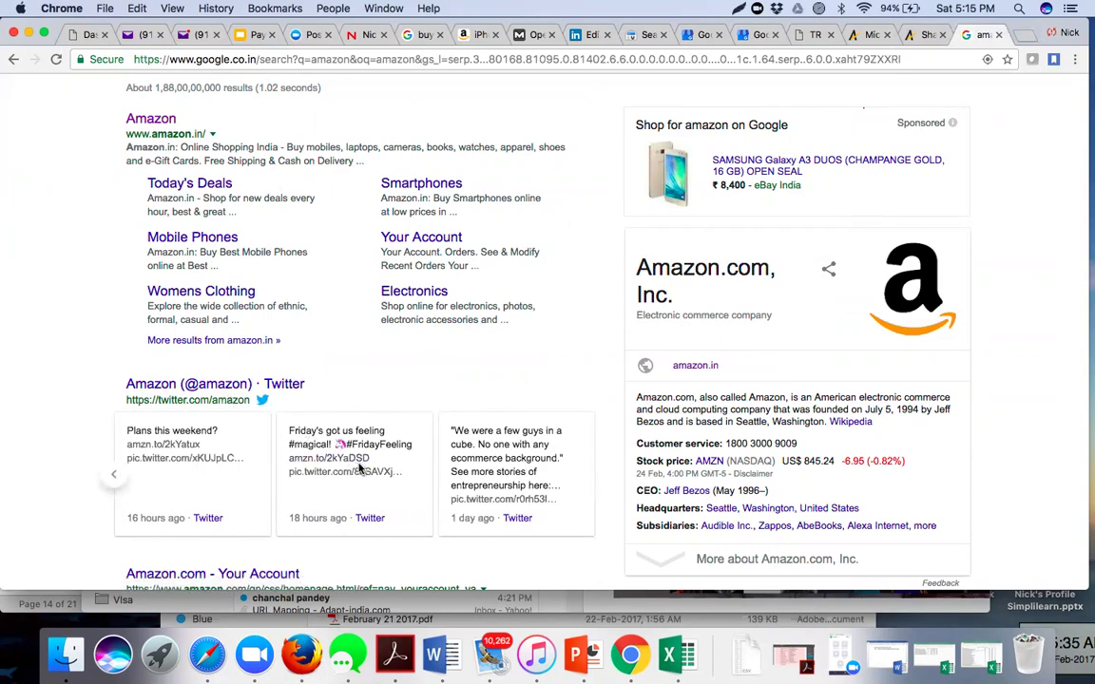
pyautogui.scroll(2, 63, 415)
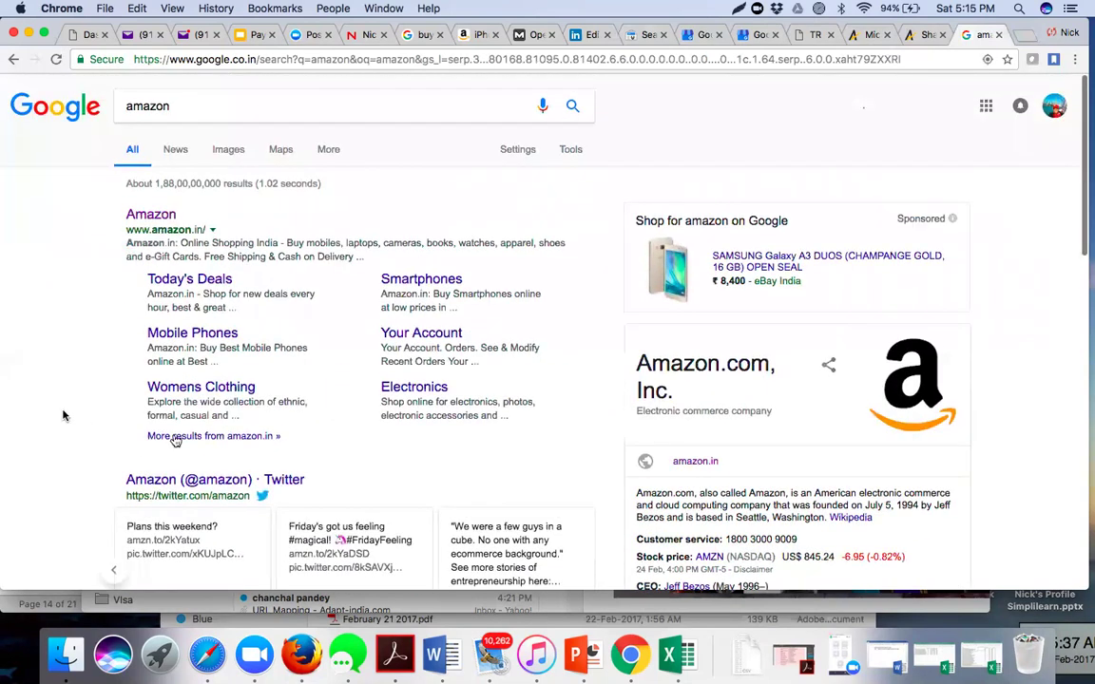
pyautogui.click(228, 443)
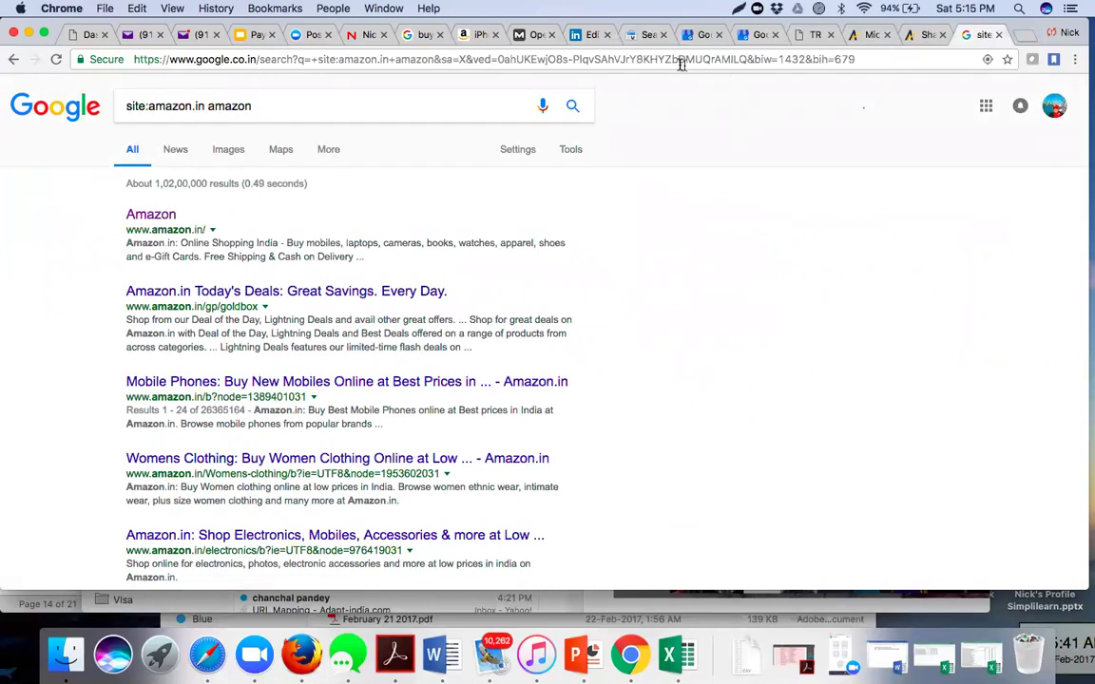
# - Return to Search Console and open the HTML Improvements report
pyautogui.click(643, 40)
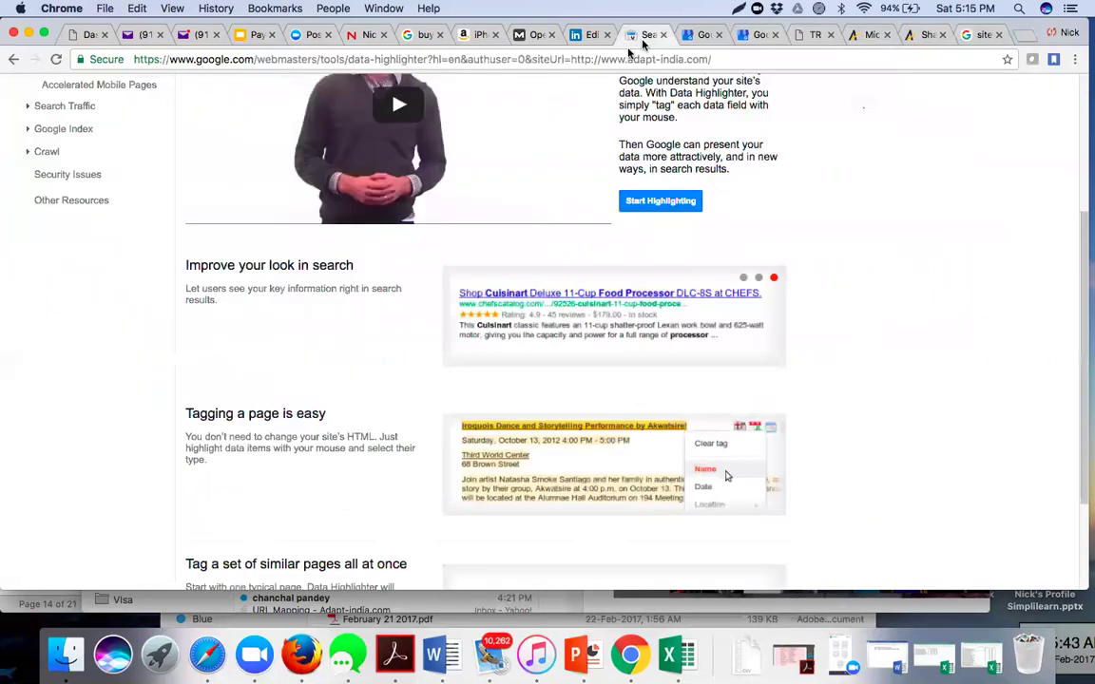
pyautogui.scroll(5, 406, 214)
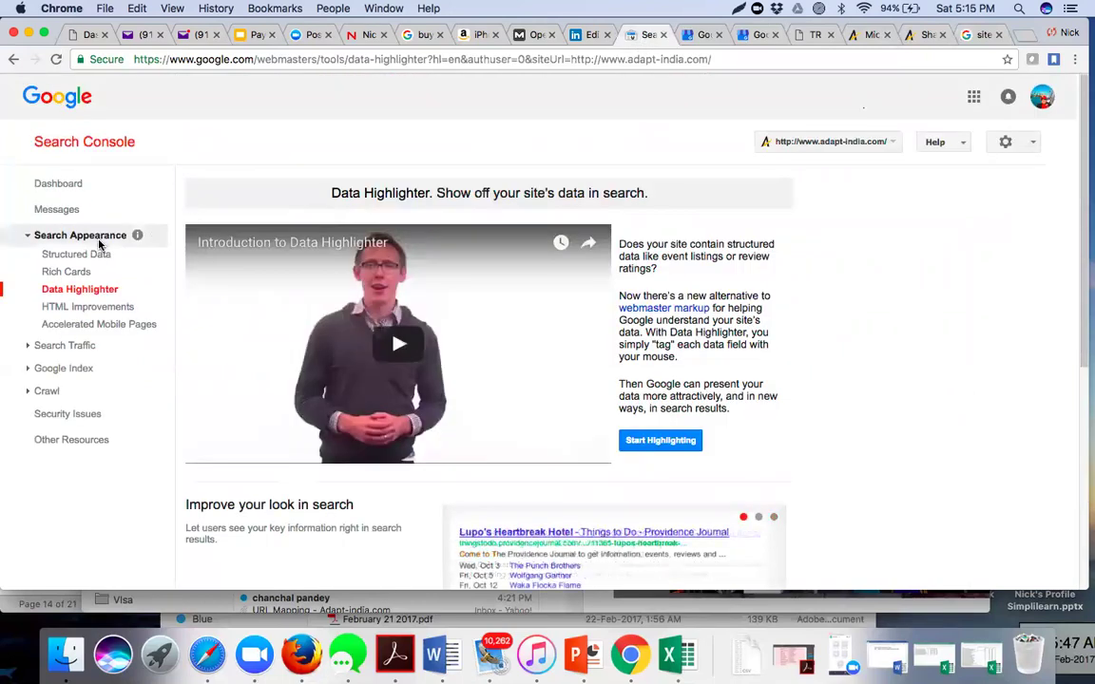
pyautogui.click(101, 309)
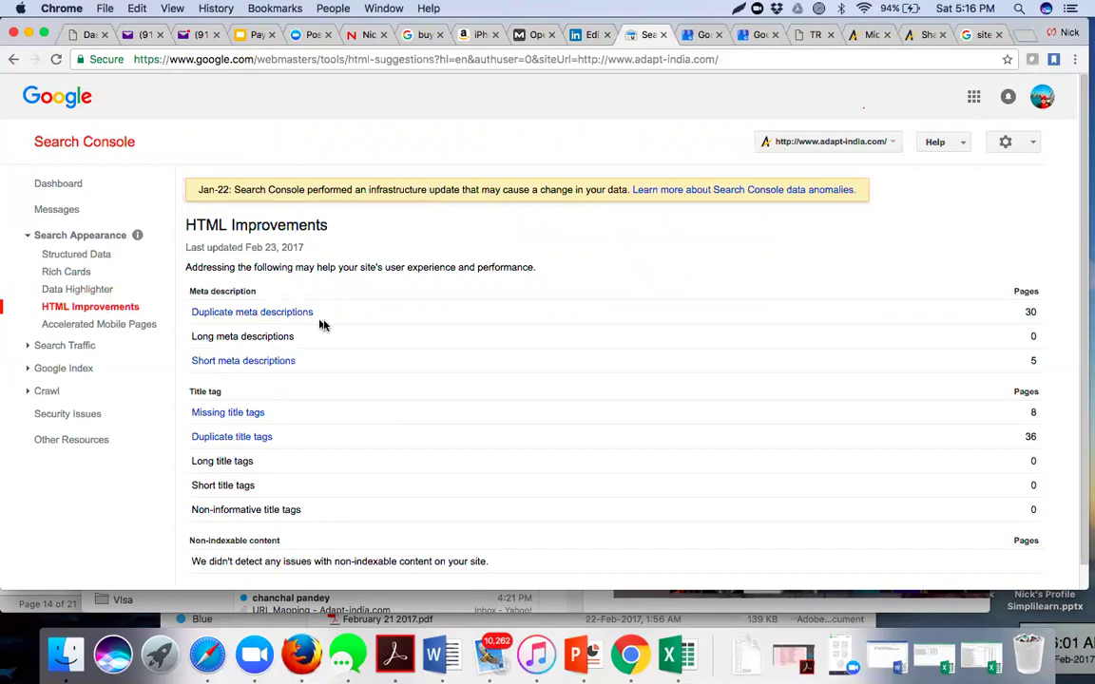
pyautogui.scroll(-2, 637, 247)
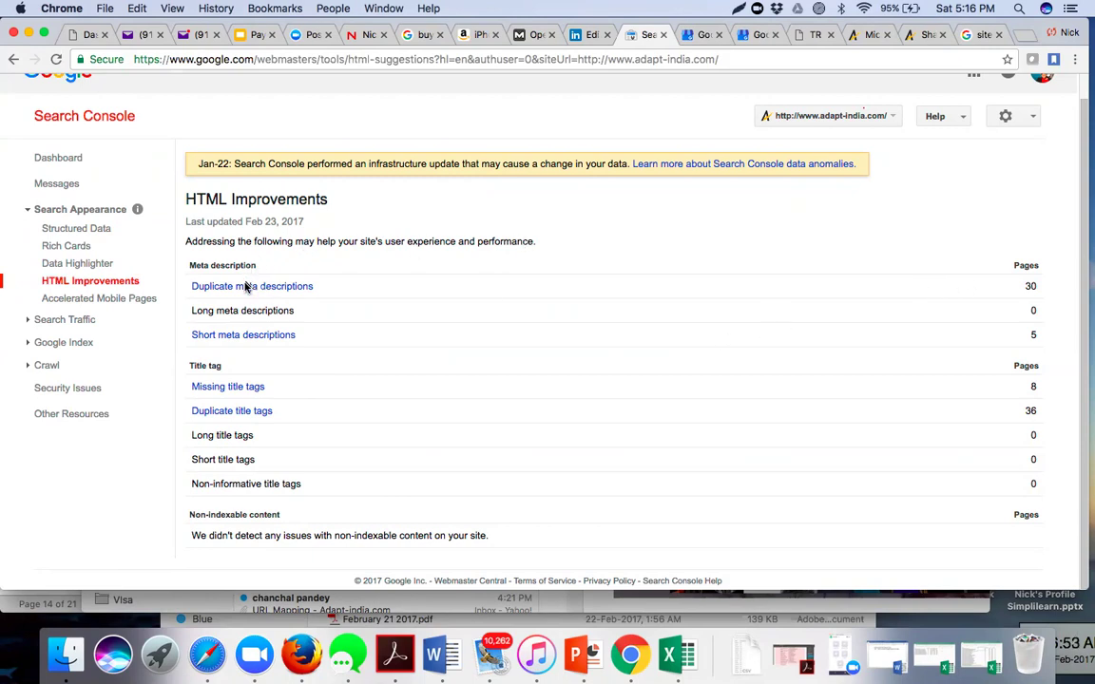
# - Download the 13 duplicate meta descriptions table as a CSV file
pyautogui.click(246, 289)
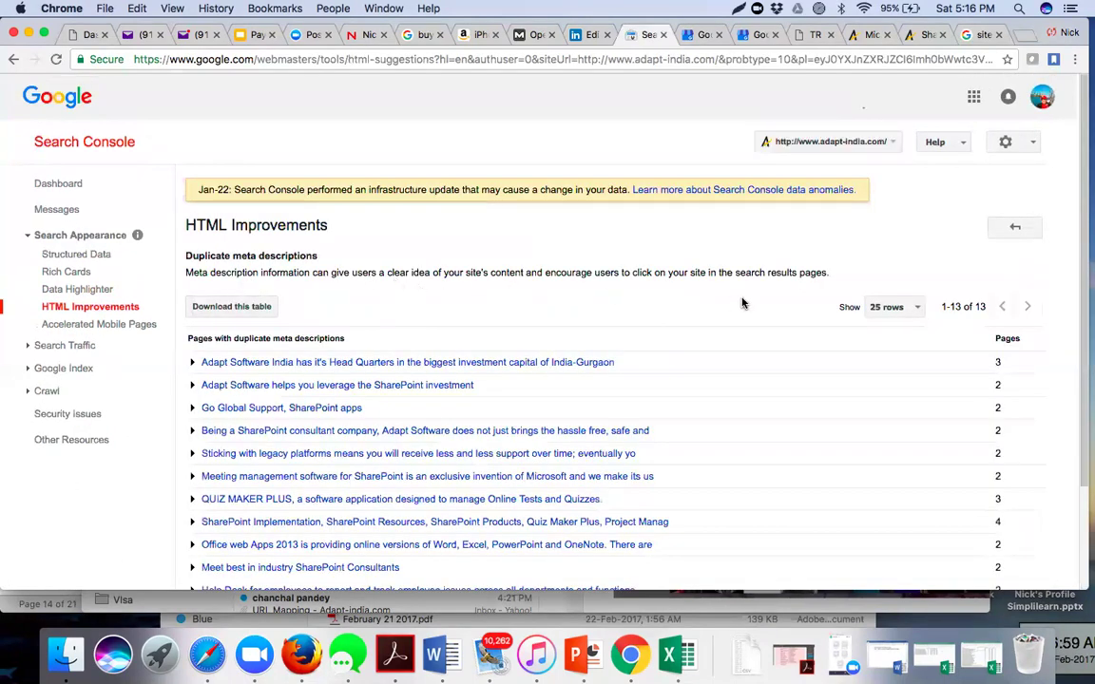
pyautogui.scroll(-3, 743, 303)
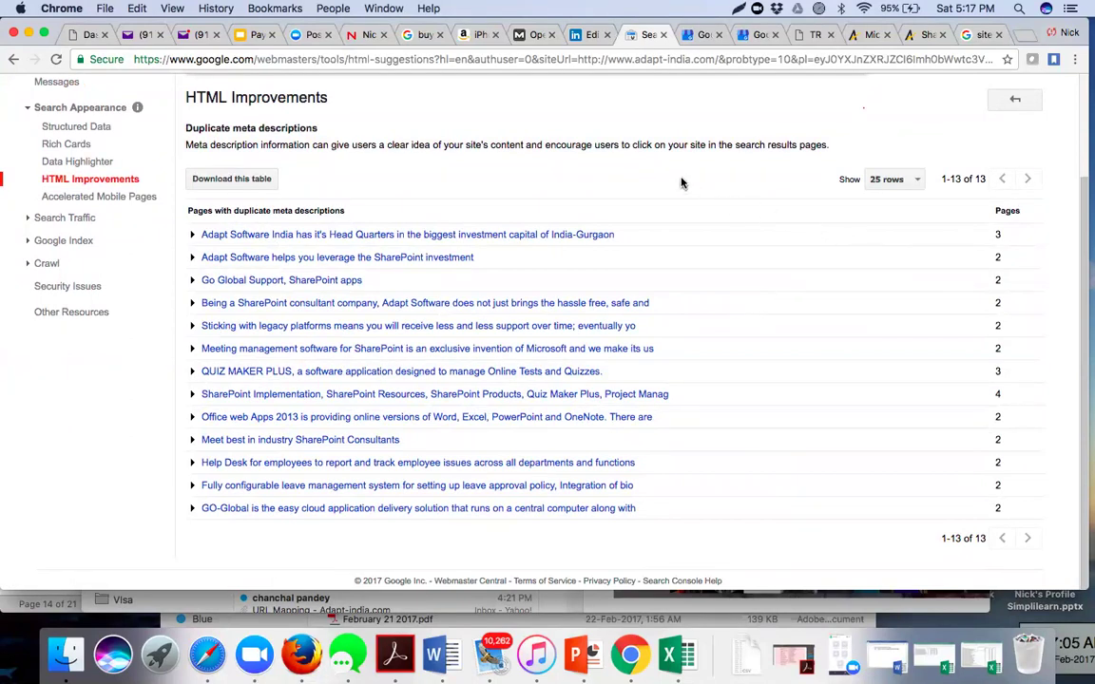
pyautogui.scroll(1, 261, 176)
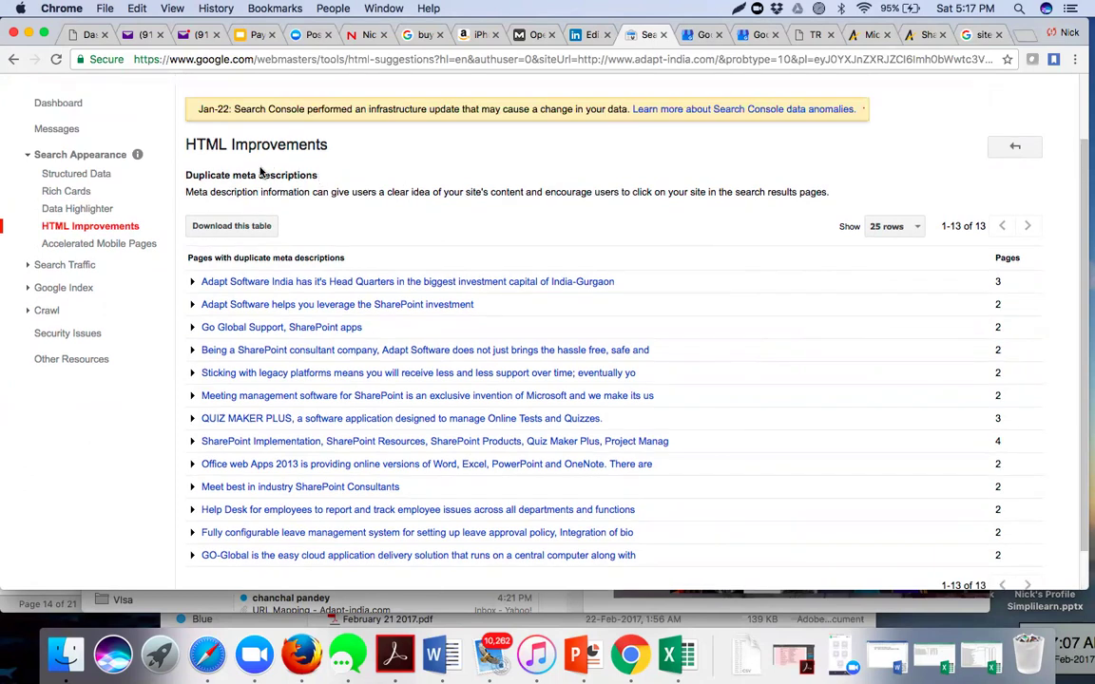
pyautogui.click(246, 230)
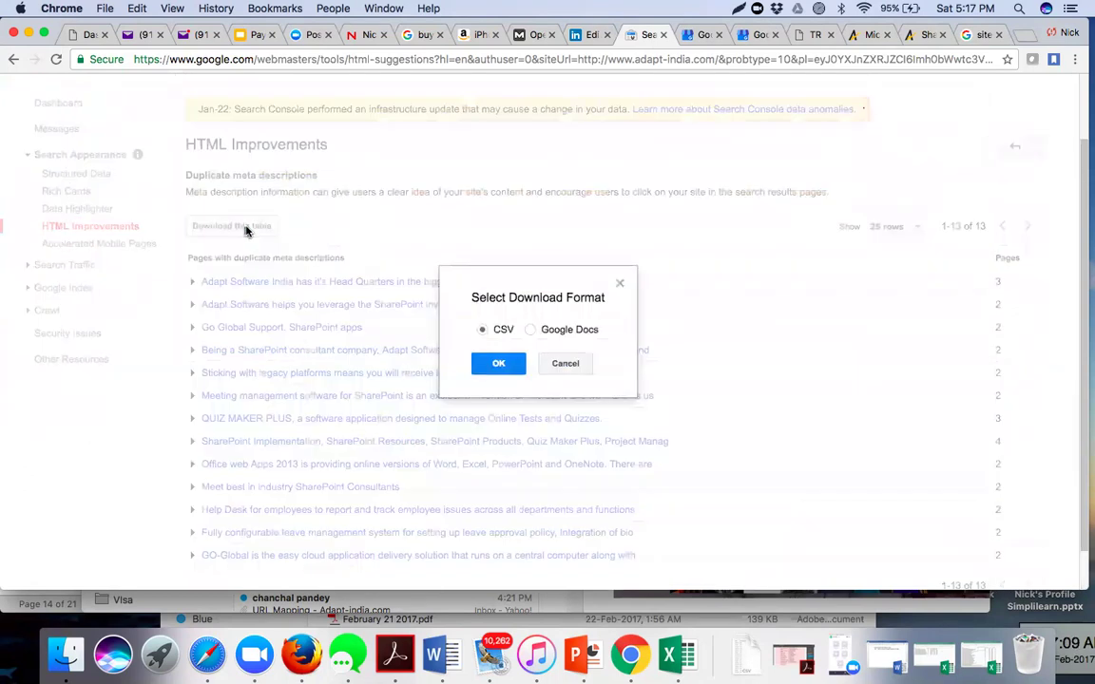
pyautogui.click(485, 367)
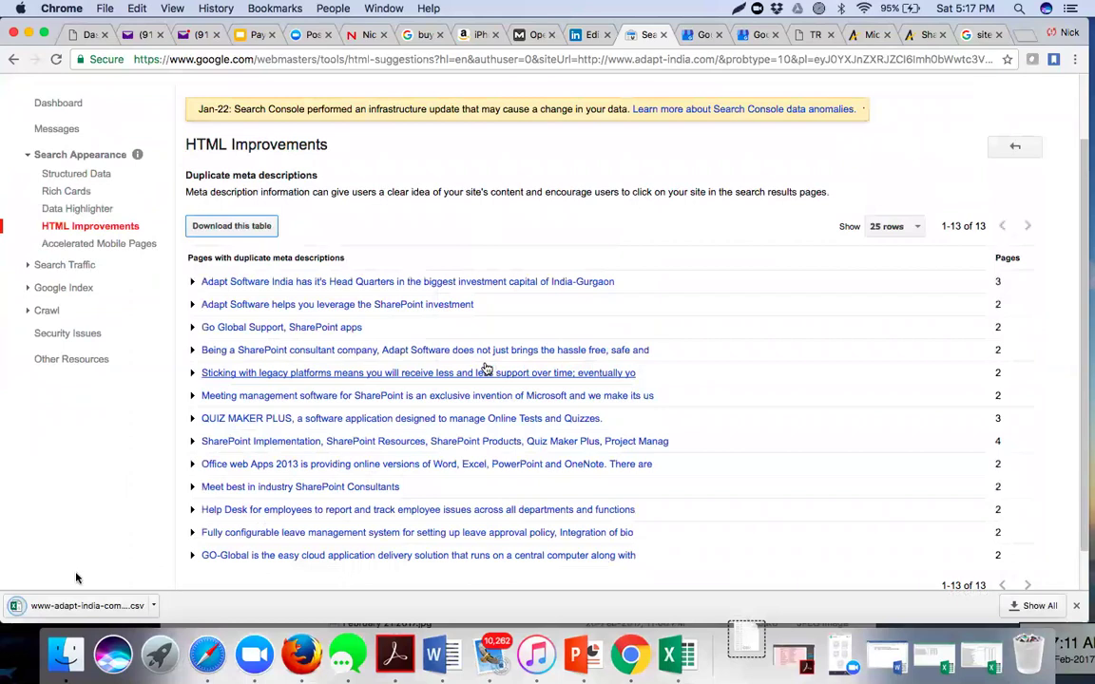
# - Open the downloaded CSV in Excel, widen column A and browse the duplicate descriptions
pyautogui.click(74, 609)
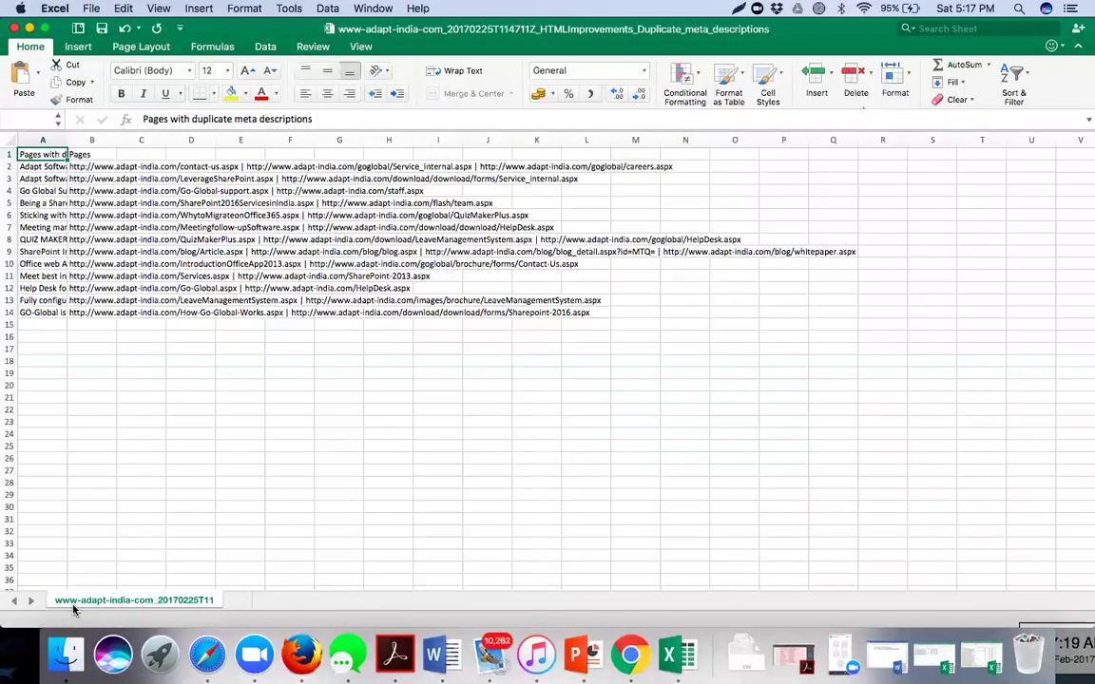
pyautogui.click(190, 382)
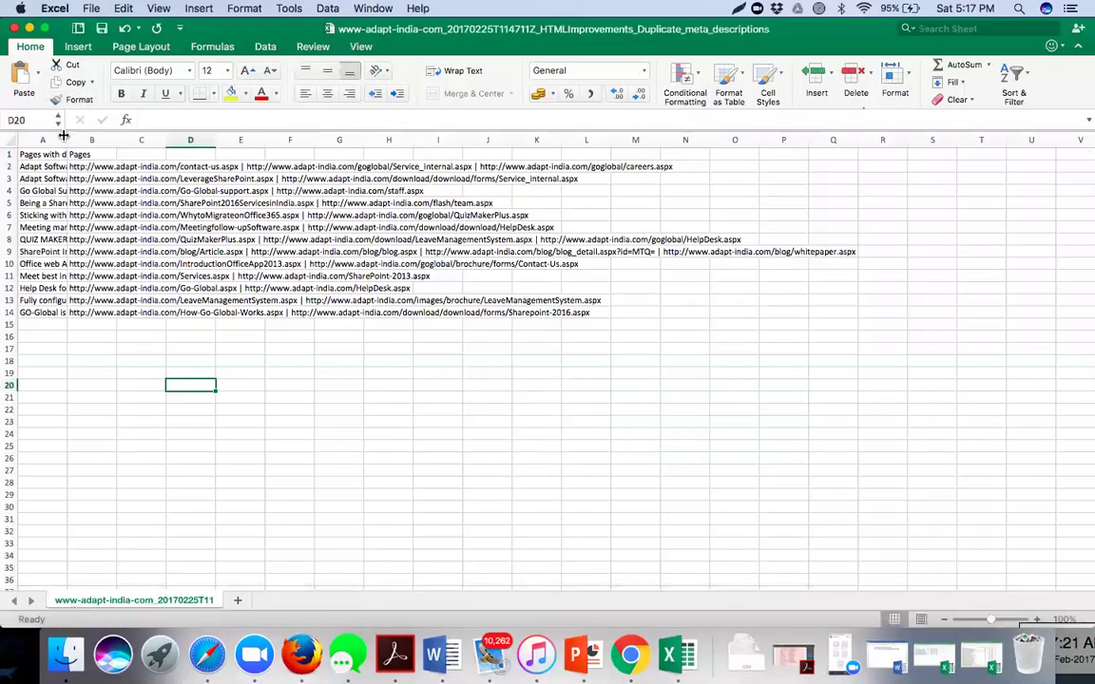
pyautogui.moveTo(67, 141); pyautogui.dragTo(464, 159)
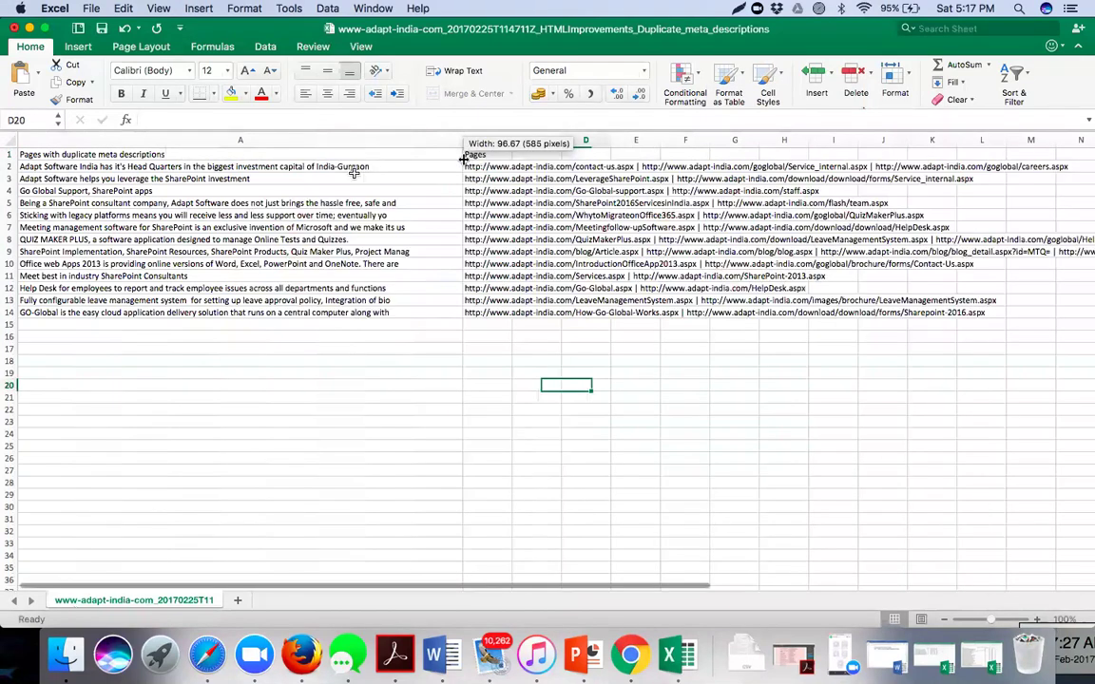
pyautogui.click(359, 214)
pyautogui.press('Down')
pyautogui.press('Down')
pyautogui.press('Down')
pyautogui.press('Down')
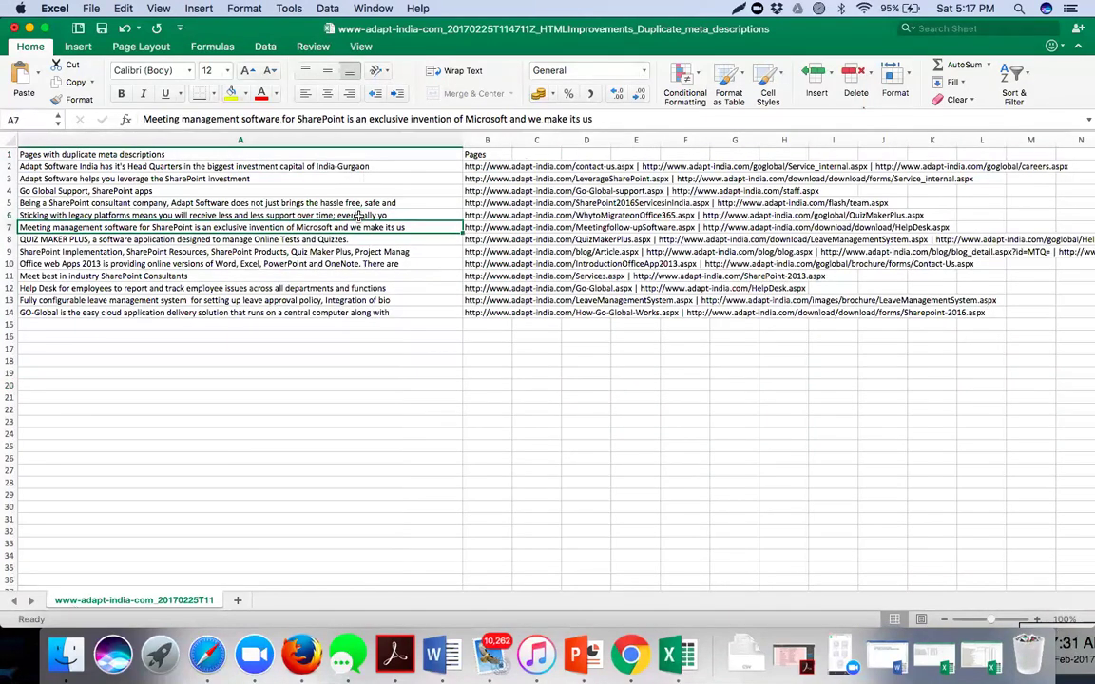
pyautogui.press('Down')
pyautogui.press('Up')
pyautogui.press('Right')
pyautogui.press('Left')
pyautogui.press('Up')
pyautogui.press('Up')
pyautogui.press('Up')
pyautogui.press('Up')
pyautogui.press('Up')
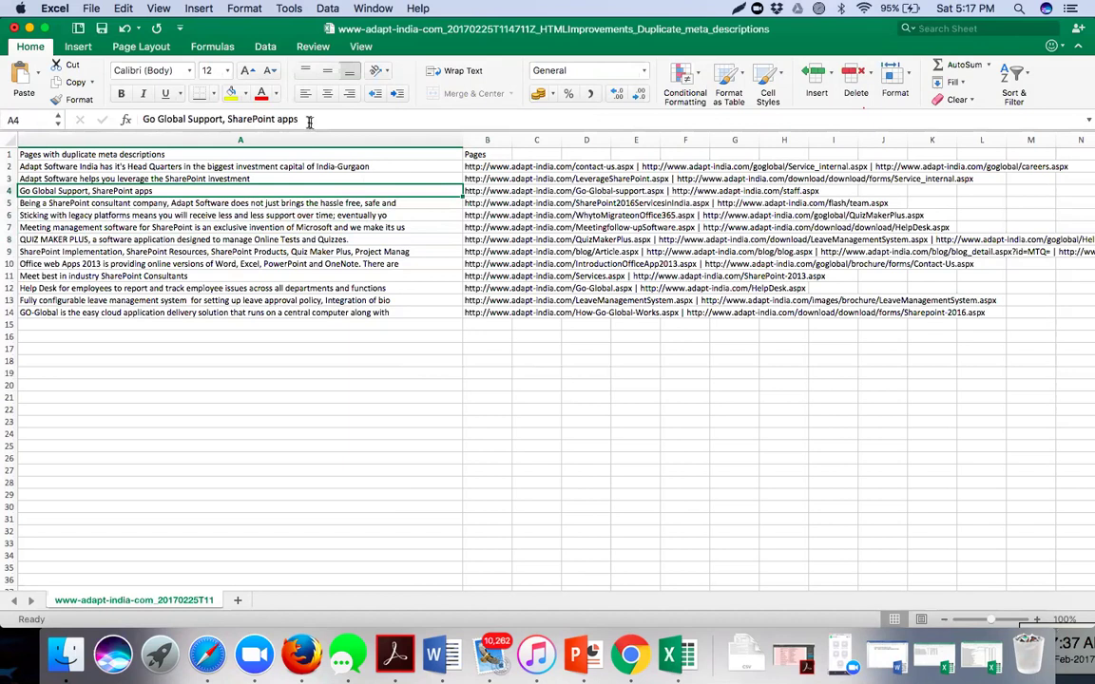
# - Inspect the Go Global Support description in A4 and its staff.aspx URL in B4
pyautogui.tripleClick(171, 121)
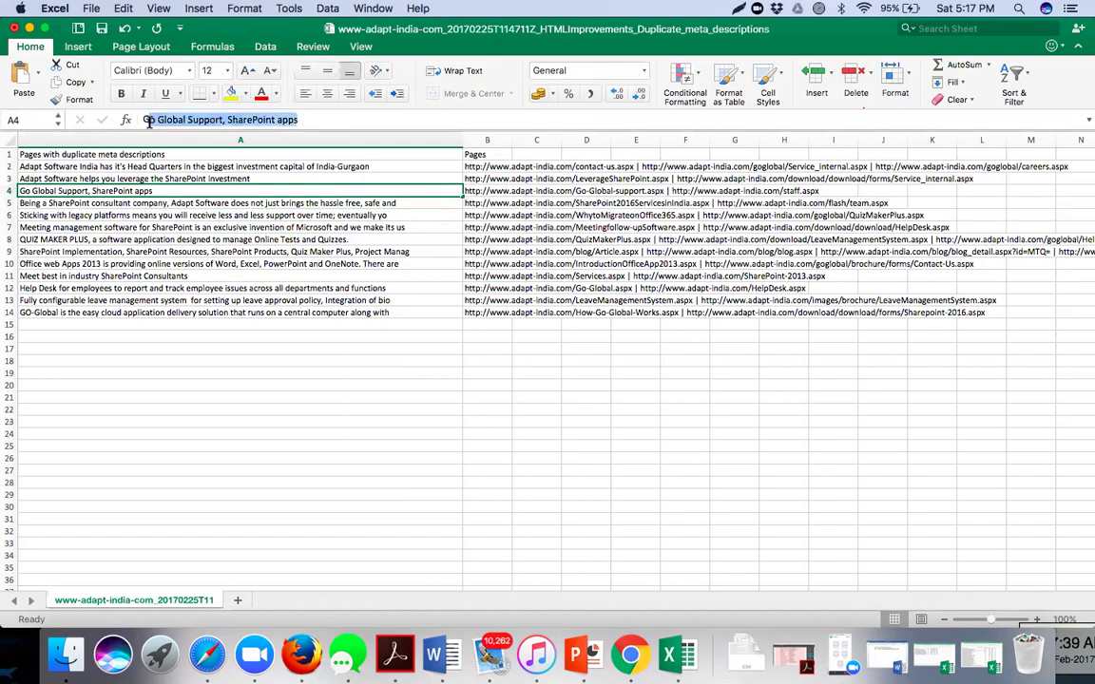
pyautogui.click(494, 193)
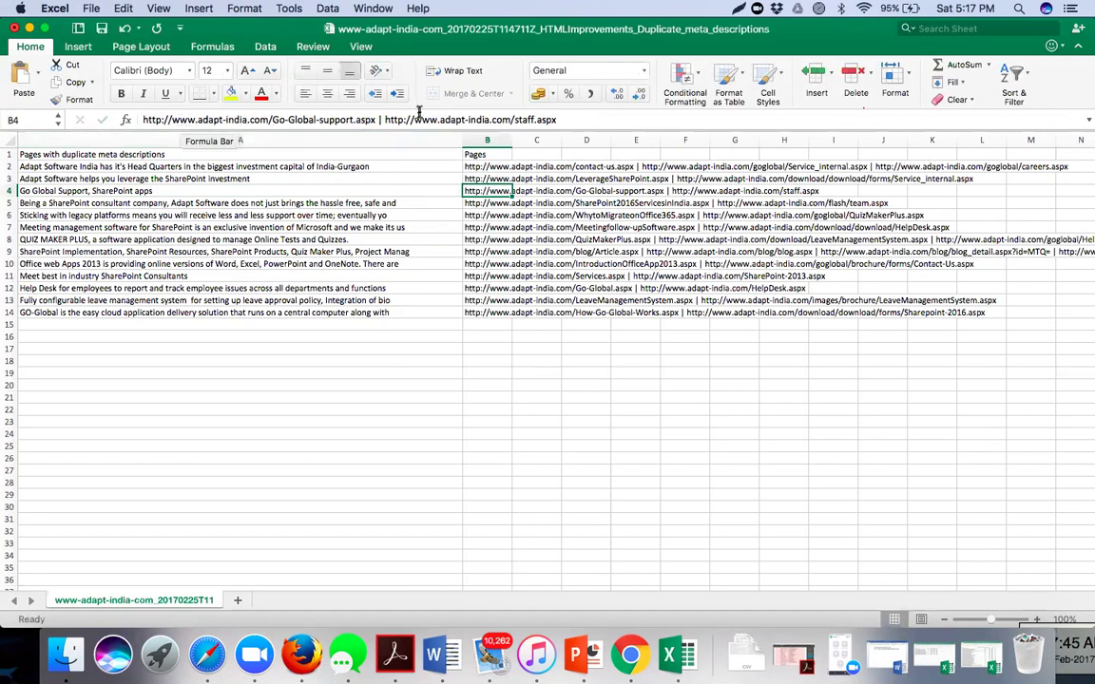
pyautogui.moveTo(144, 119); pyautogui.dragTo(521, 143)
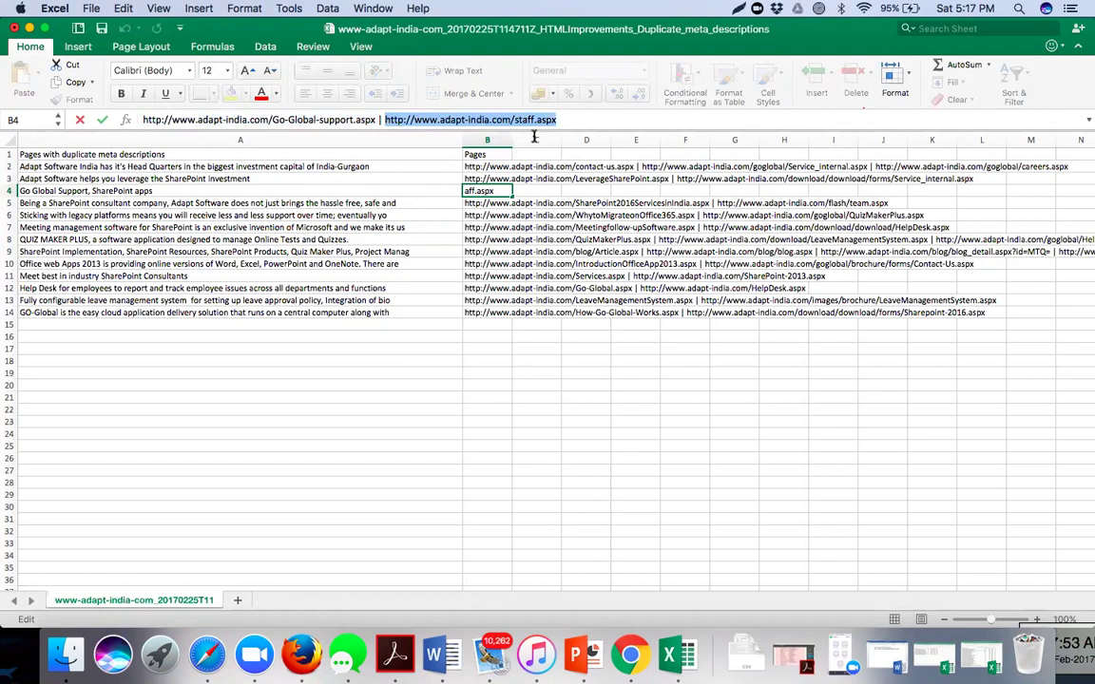
pyautogui.click(348, 533)
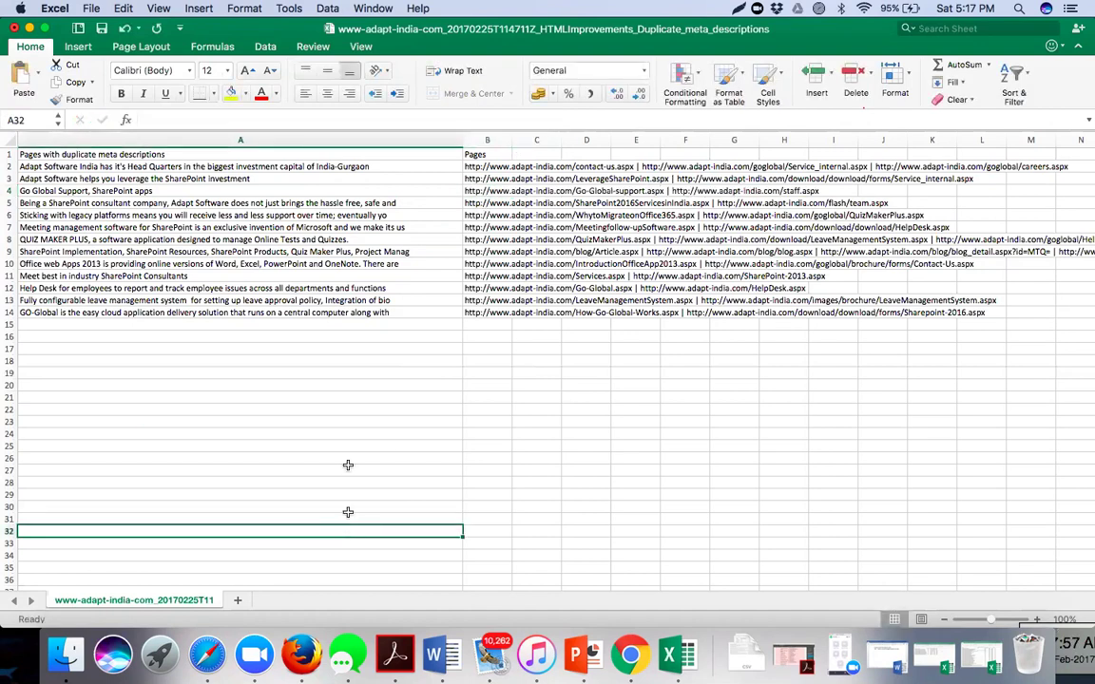
# - Attach the workbook to a new Mail message via File > Share > Send Workbook
pyautogui.click(91, 9)
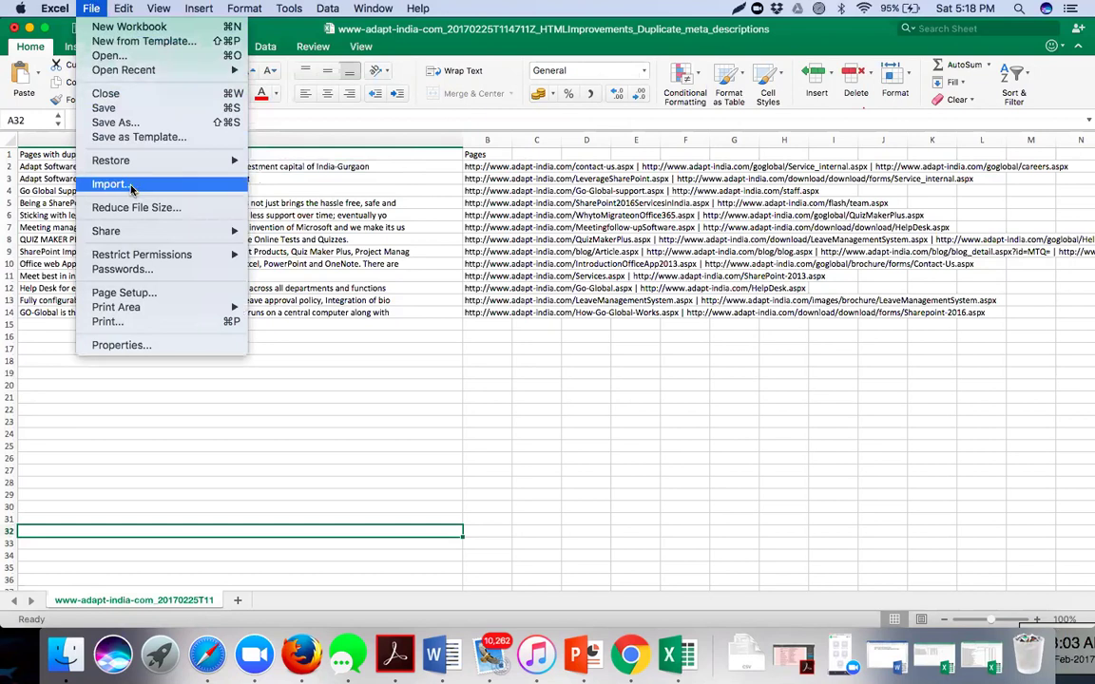
pyautogui.moveTo(150, 237)
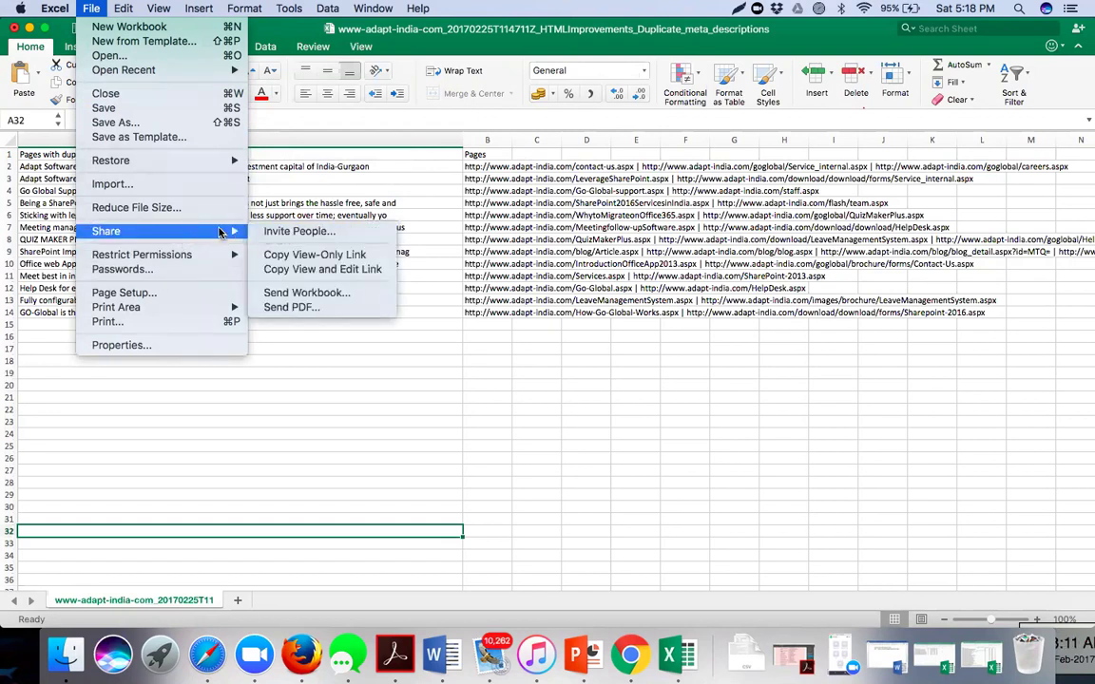
pyautogui.click(297, 292)
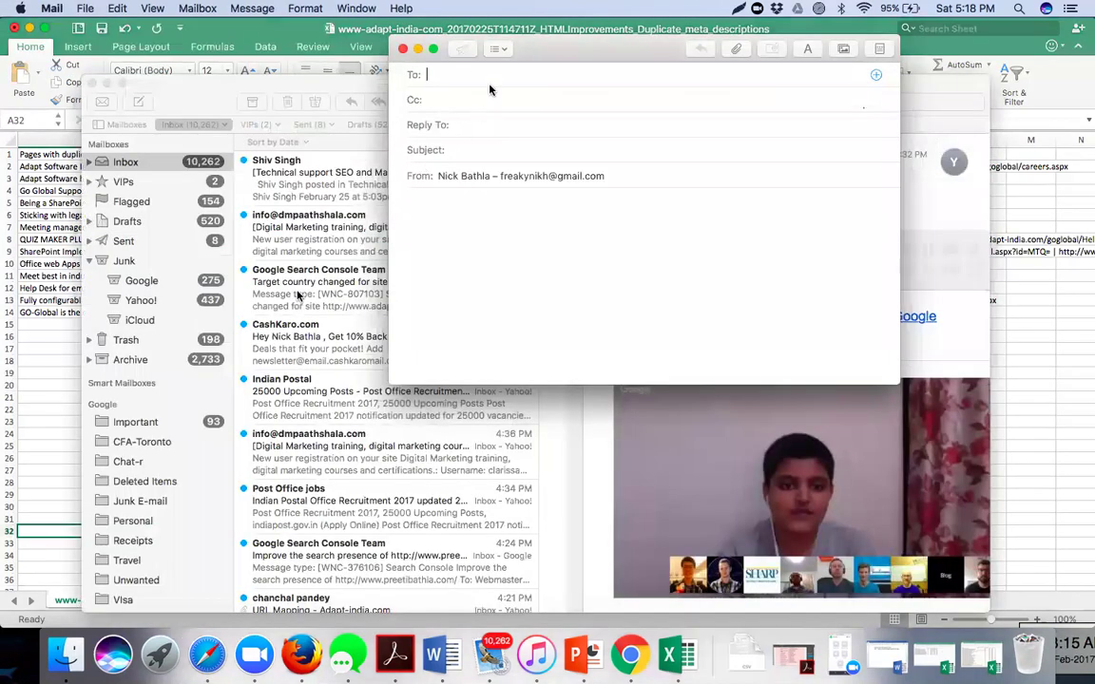
# - Send the CSV to your own address with subject 'Duplicate Meta Tag Description for Adapt-India'
pyautogui.write('nick')
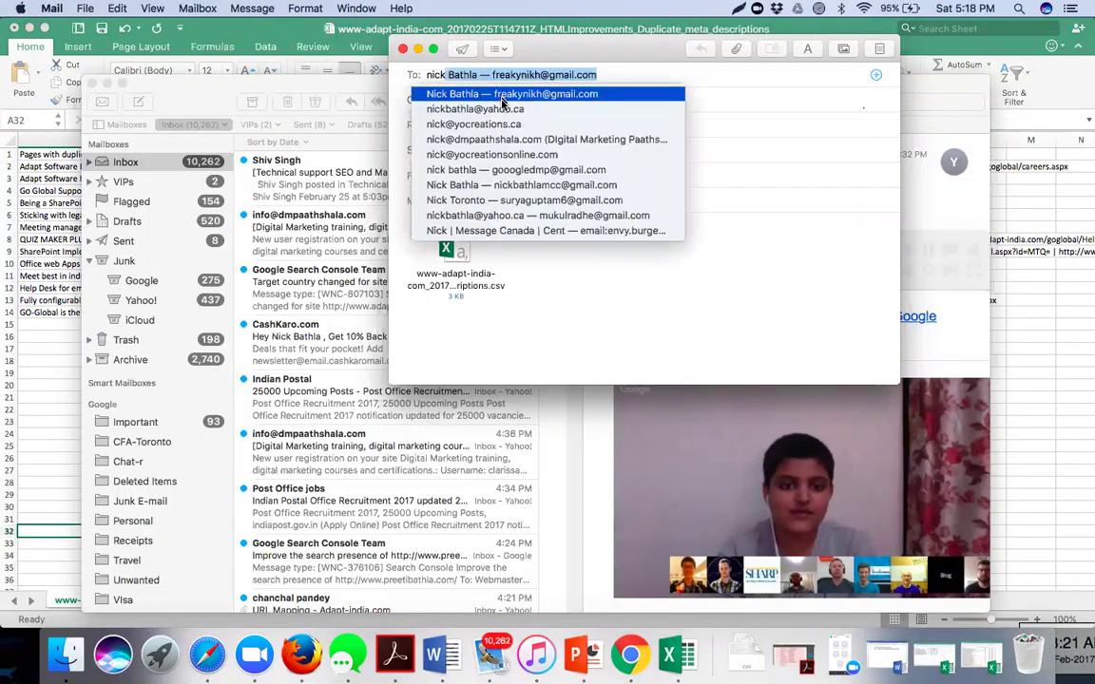
pyautogui.click(502, 108)
pyautogui.click(472, 150)
pyautogui.write('Duplicate')
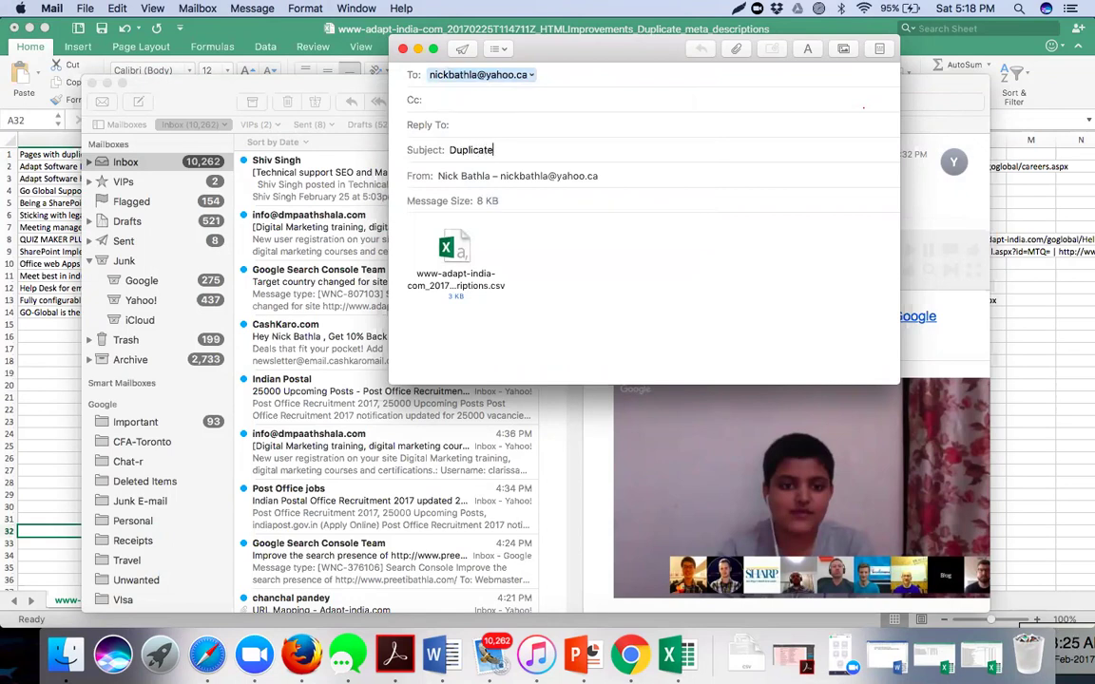
pyautogui.write(' Meta Tag Description for')
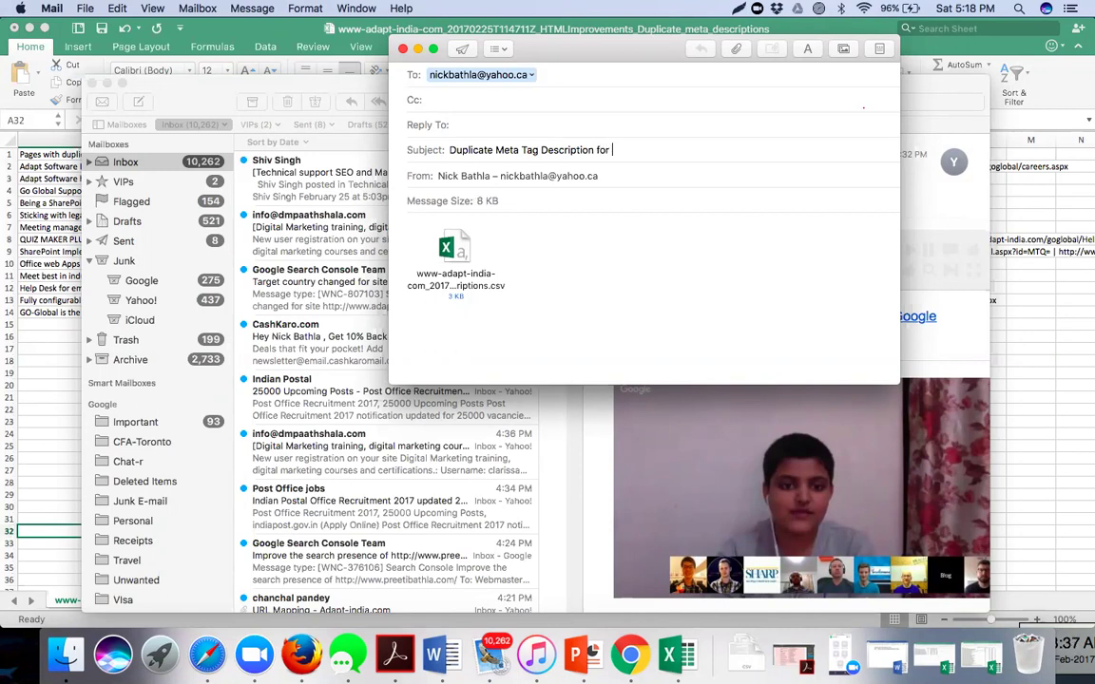
pyautogui.write('ndia')
pyautogui.click(463, 49)
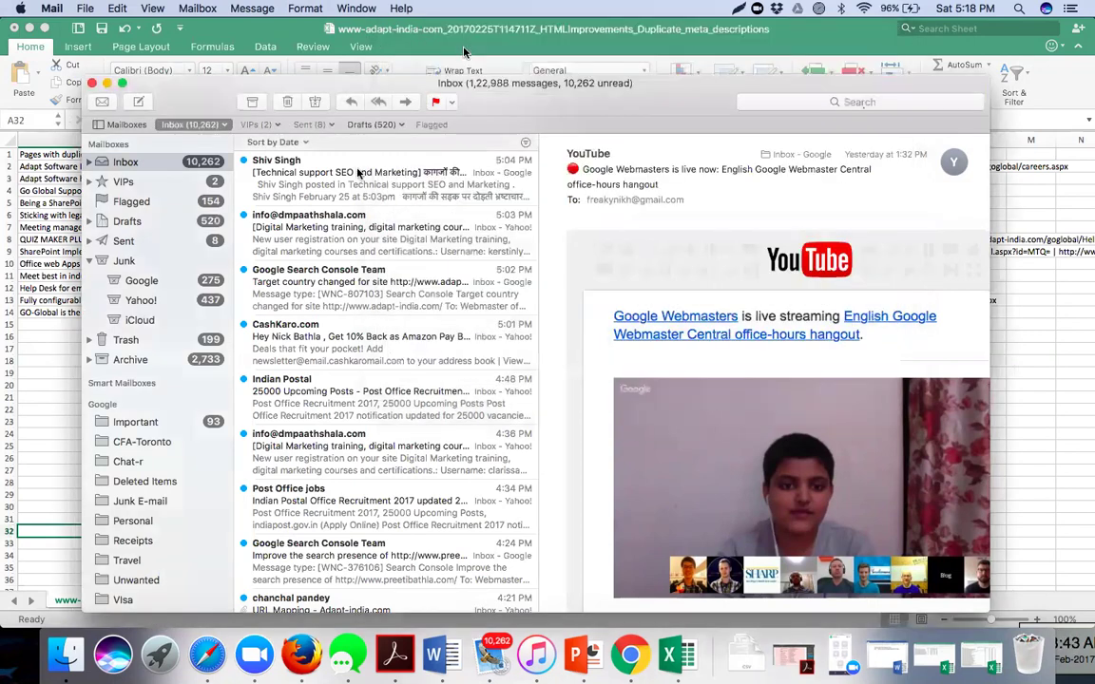
pyautogui.click(41, 400)
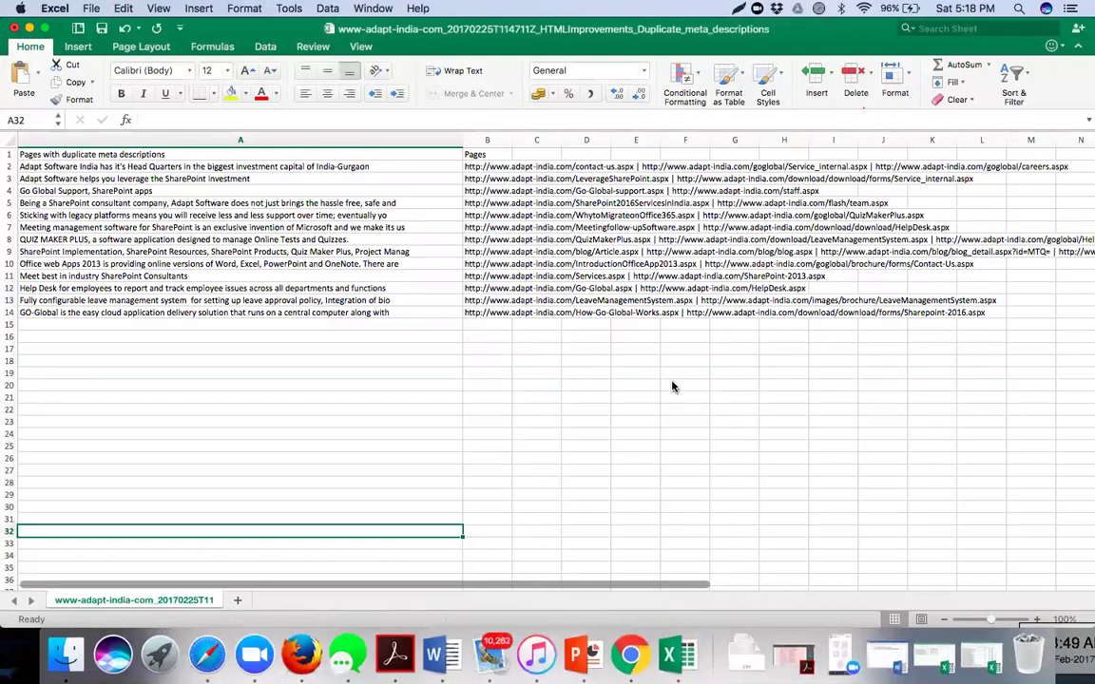
# - Return to Chrome and reopen Search Console's HTML Improvements overview
pyautogui.click(627, 646)
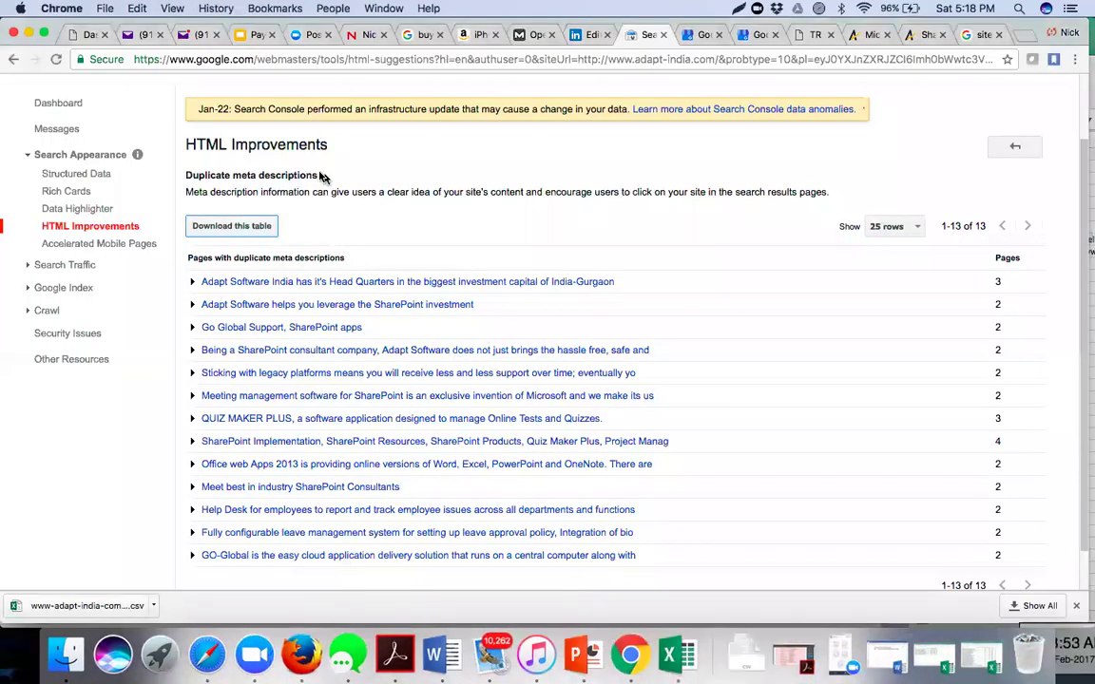
pyautogui.scroll(3, 311, 171)
pyautogui.click(113, 311)
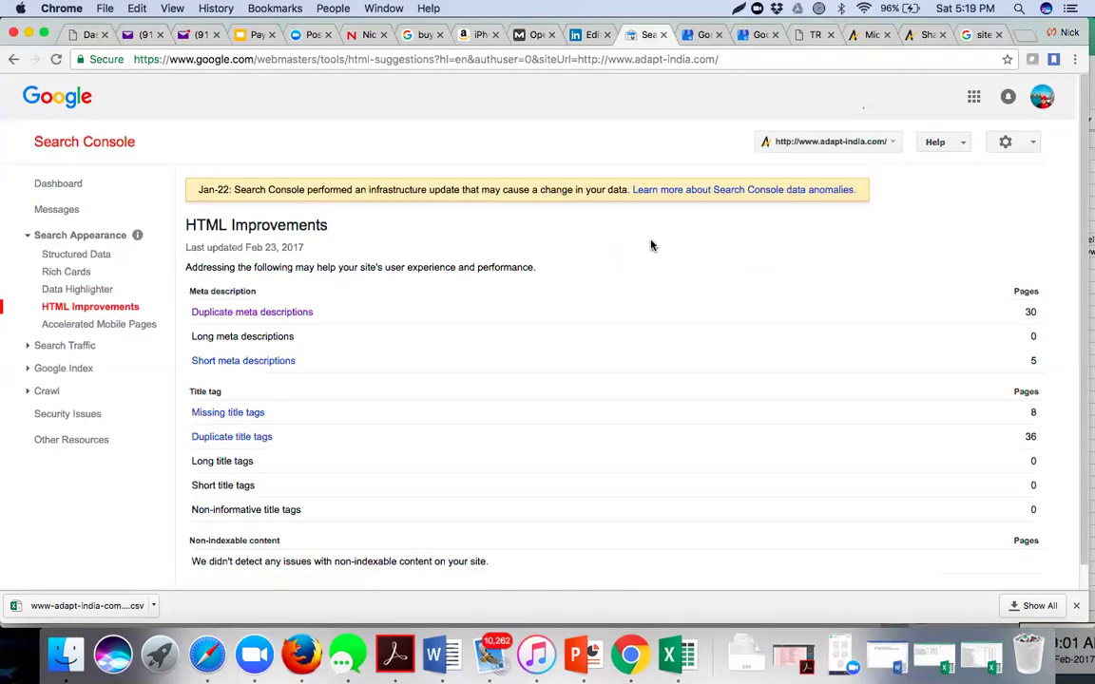
pyautogui.scroll(-1, 621, 299)
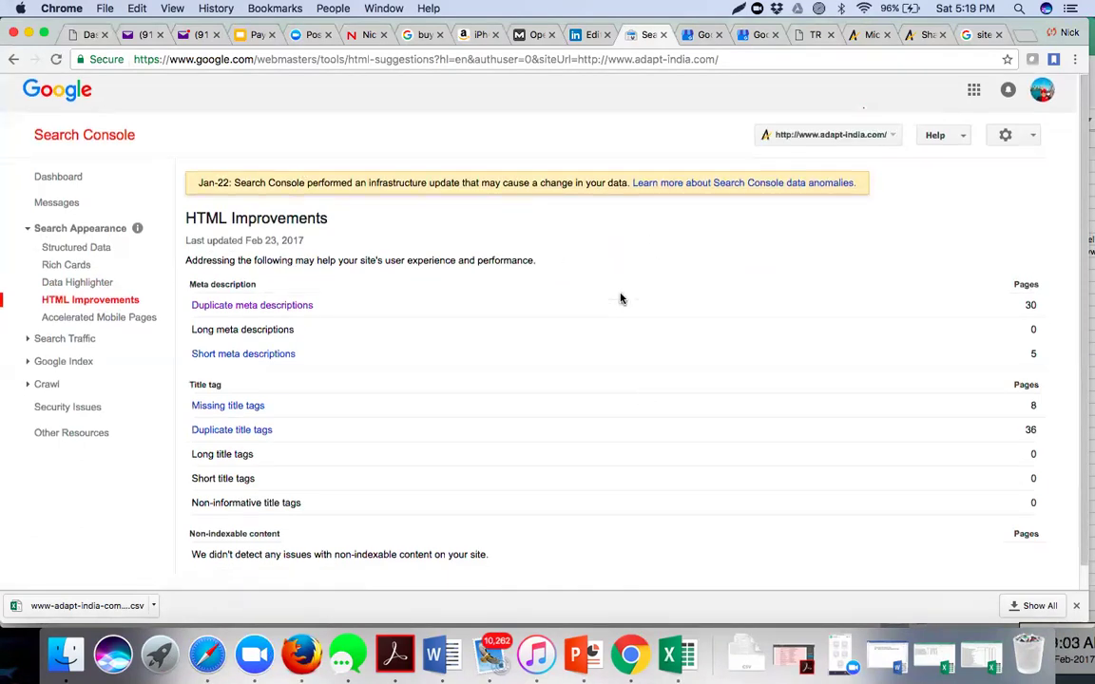
pyautogui.scroll(-2, 621, 299)
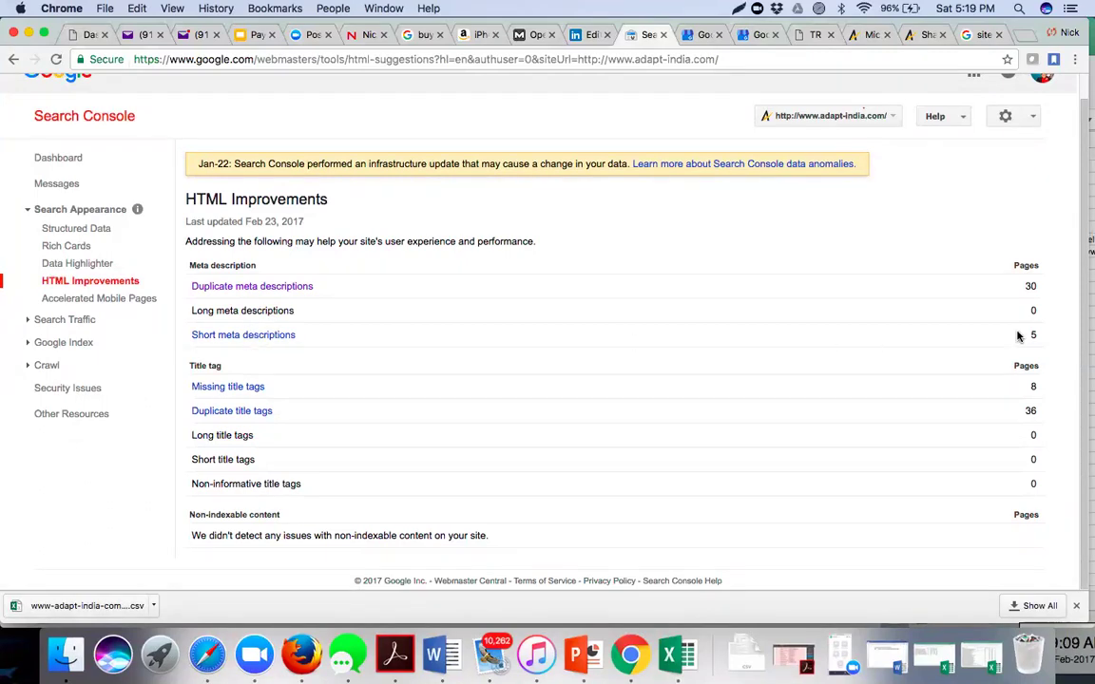
# - Download the 5-page short meta descriptions table as CSV, then go back to the overview
pyautogui.click(231, 336)
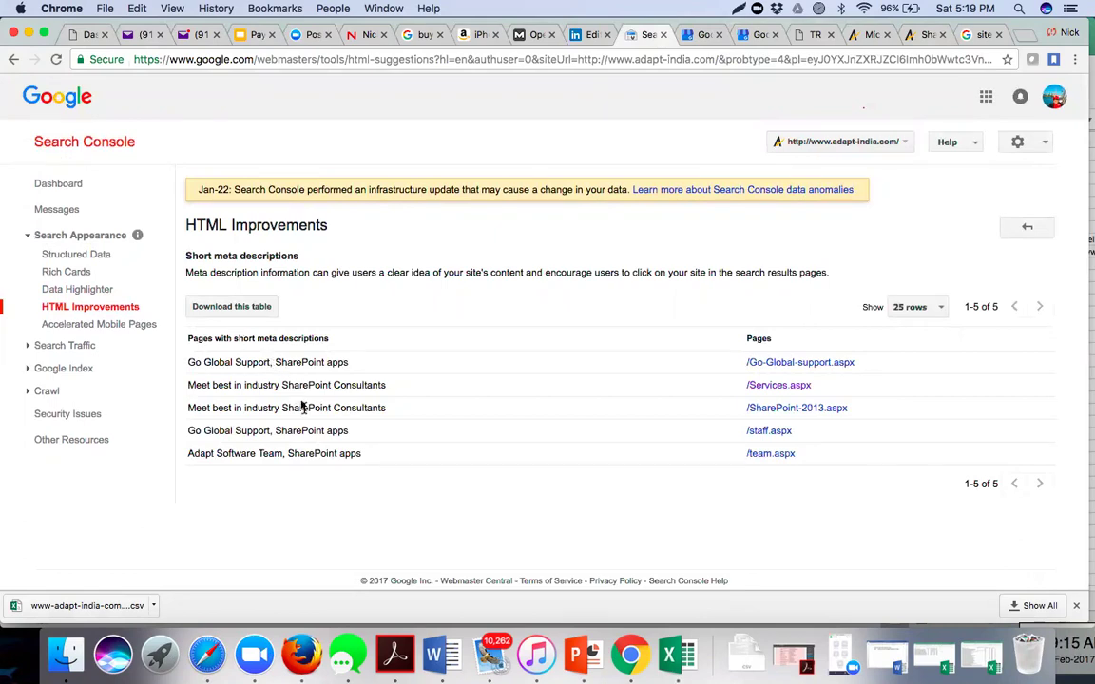
pyautogui.click(263, 308)
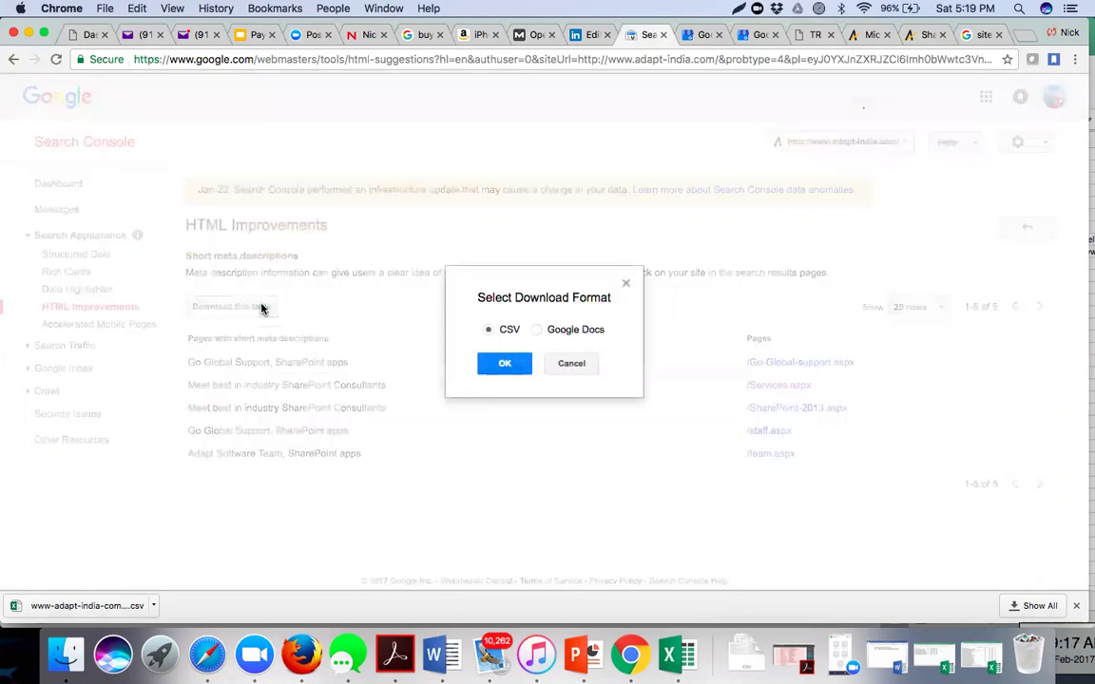
pyautogui.click(504, 368)
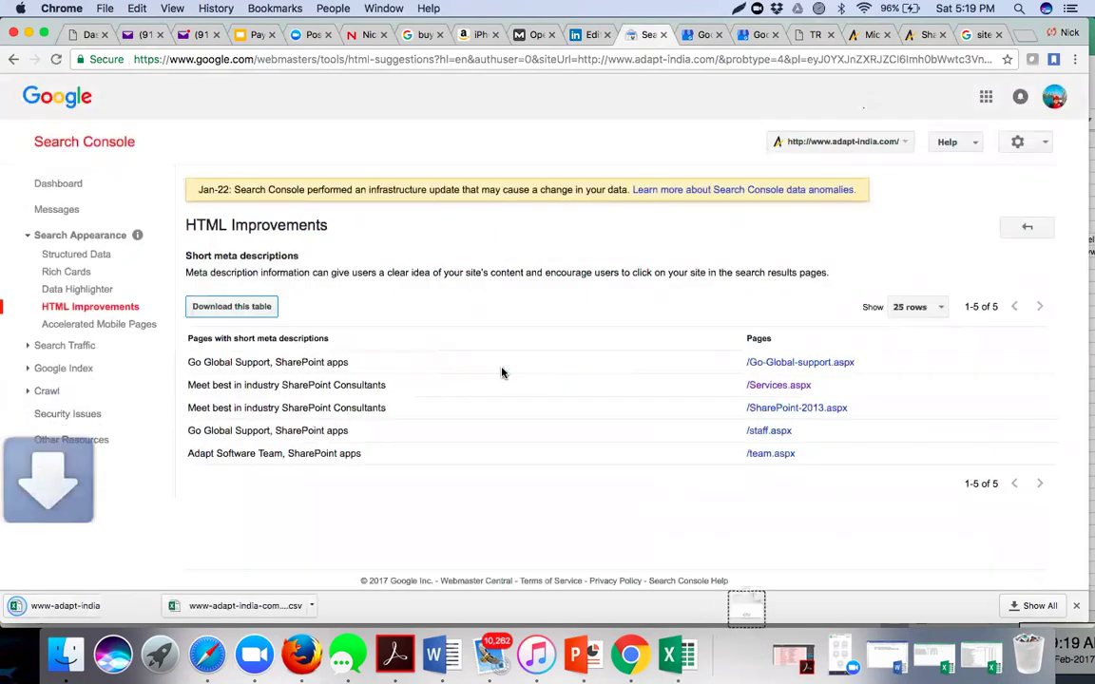
pyautogui.click(75, 308)
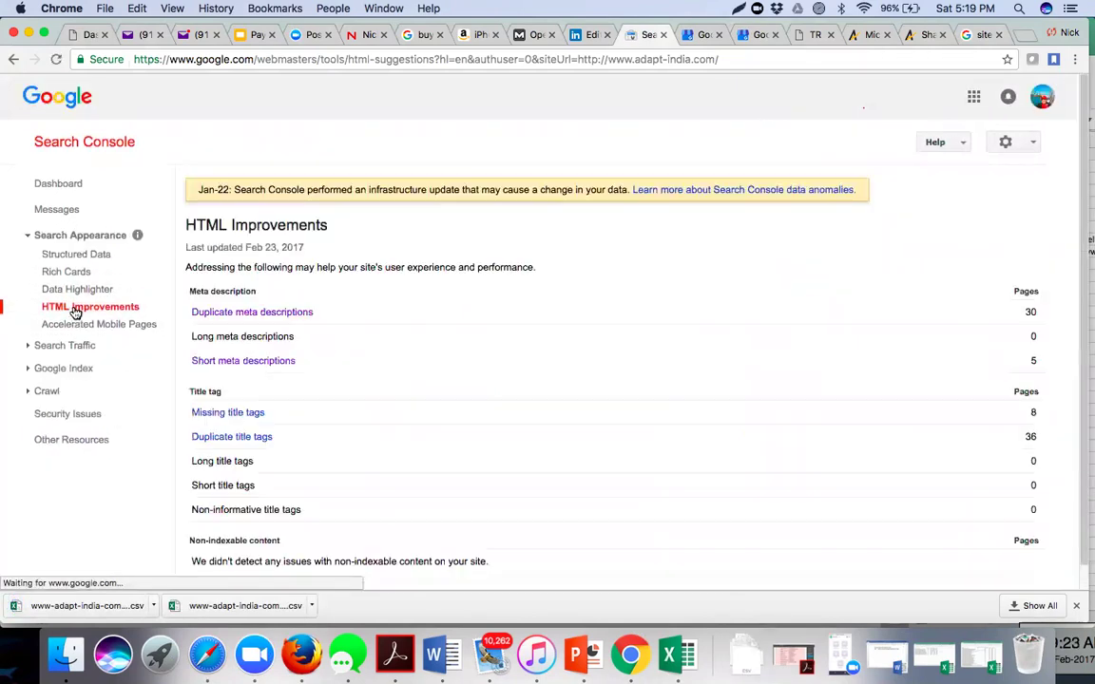
pyautogui.scroll(-1, 228, 399)
# - Download the missing title tags table as a CSV file and return to HTML Improvements
pyautogui.scroll(1, 228, 399)
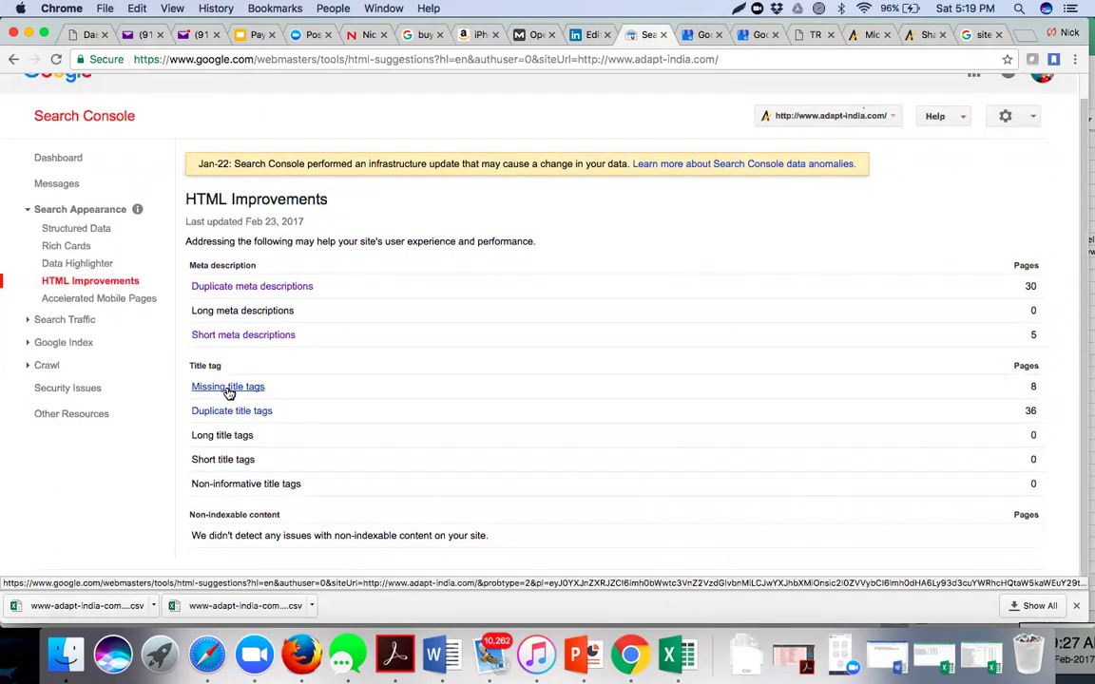
pyautogui.click(228, 389)
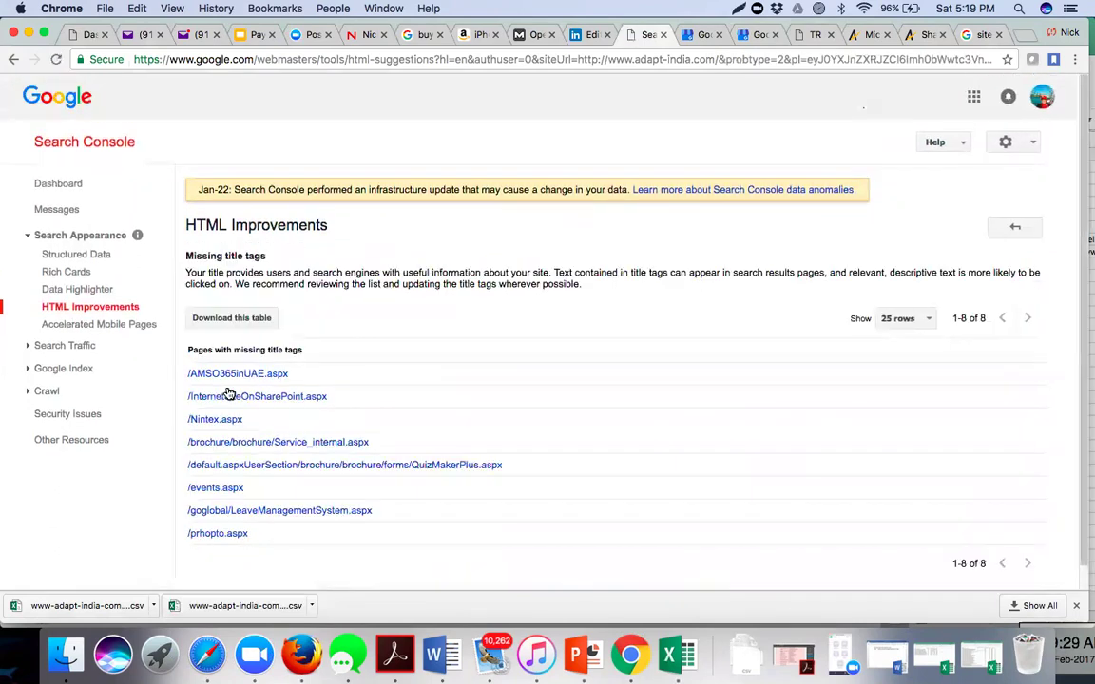
pyautogui.click(247, 321)
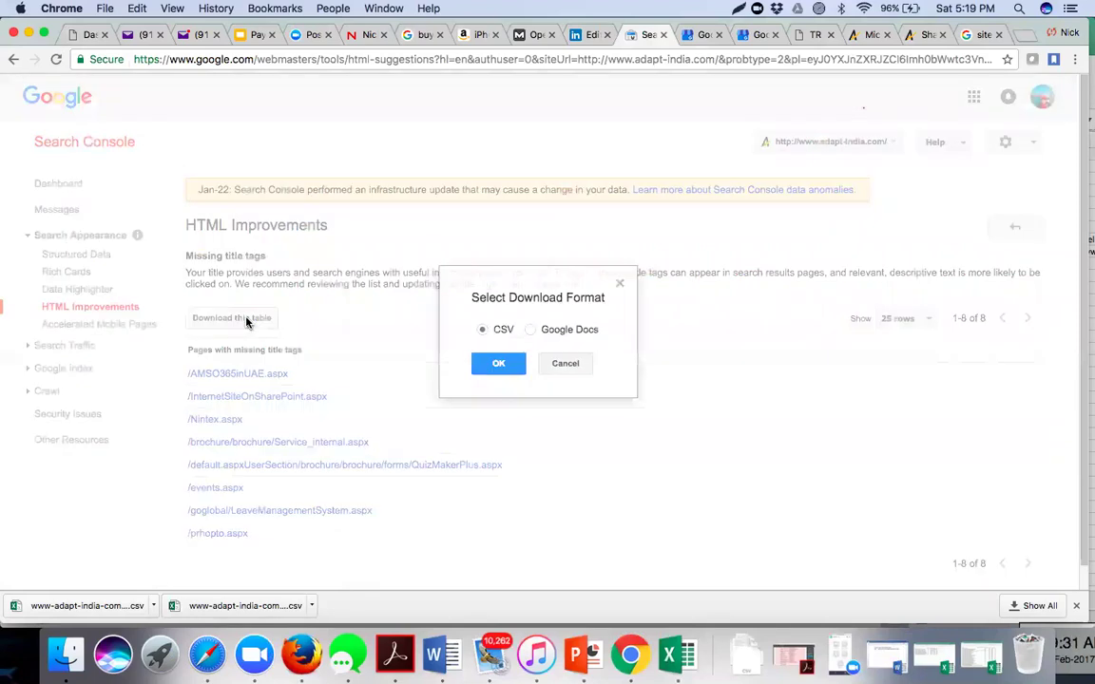
pyautogui.click(491, 366)
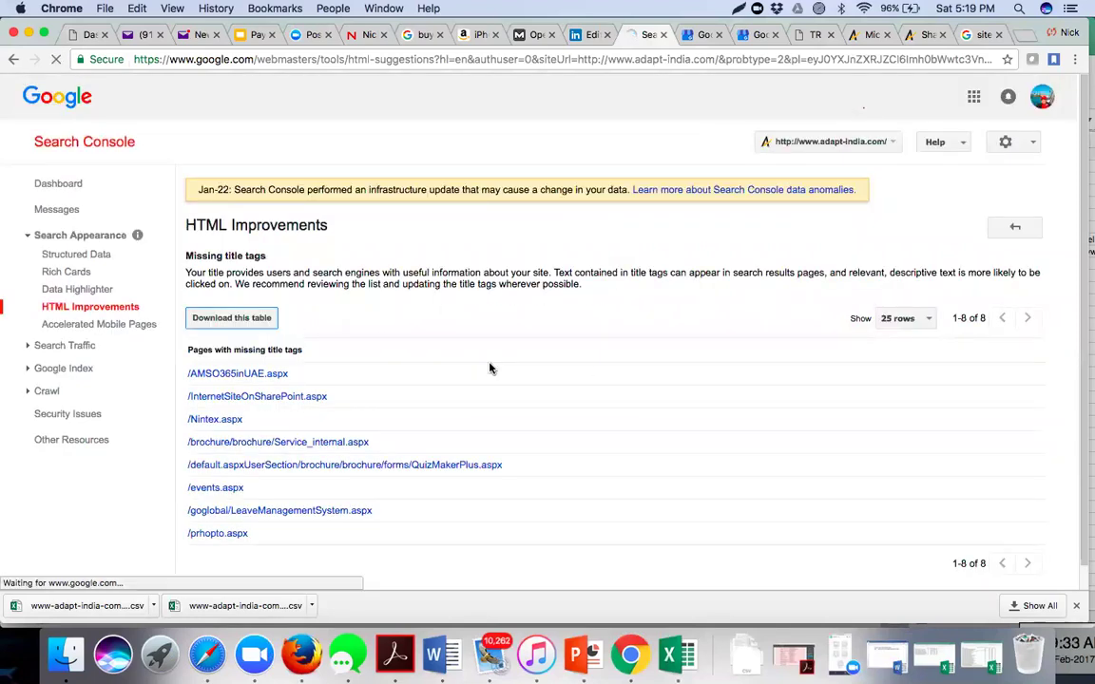
pyautogui.click(89, 309)
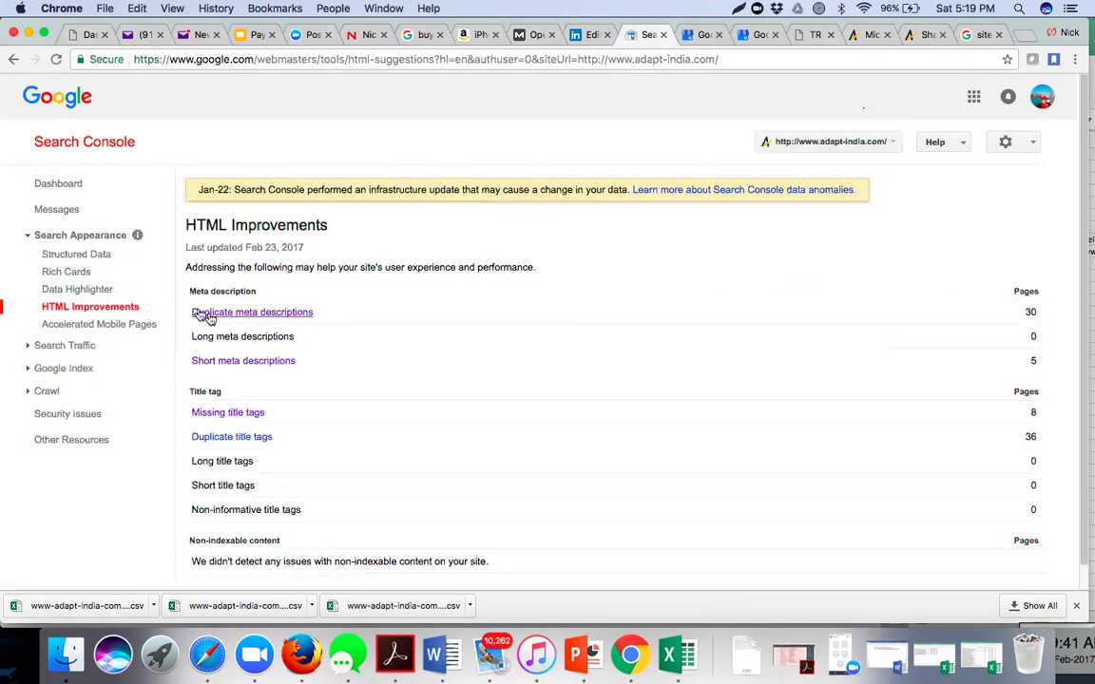
# - Download the duplicate title tags table (17 titles) as CSV and go back to the overview
pyautogui.scroll(-1, 252, 375)
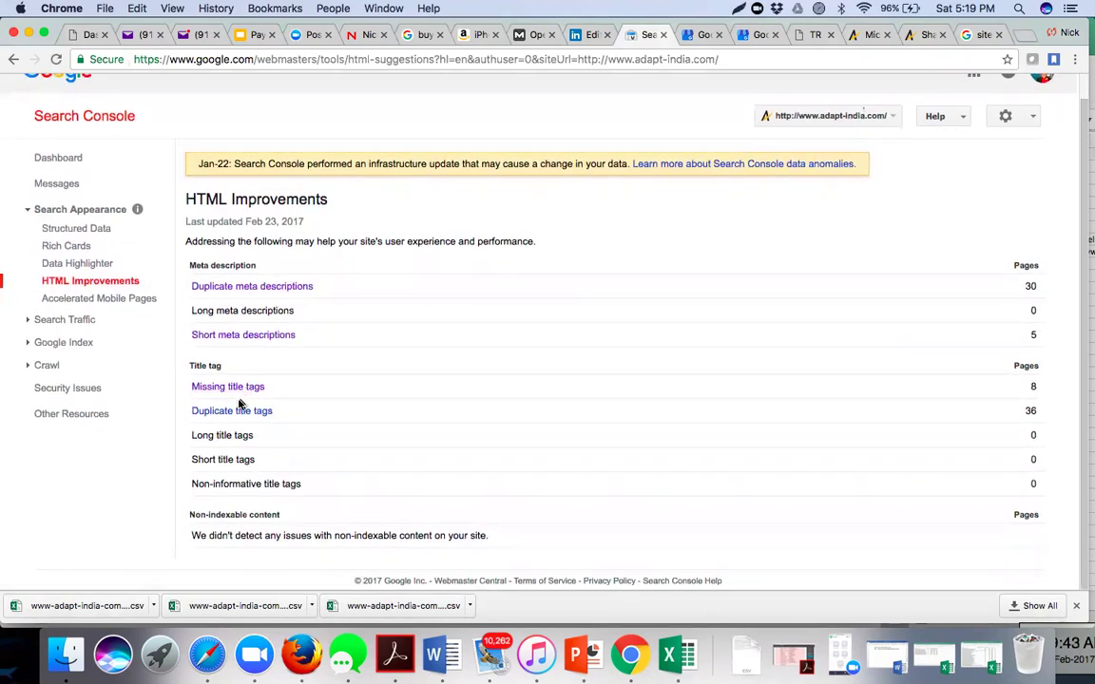
pyautogui.click(239, 414)
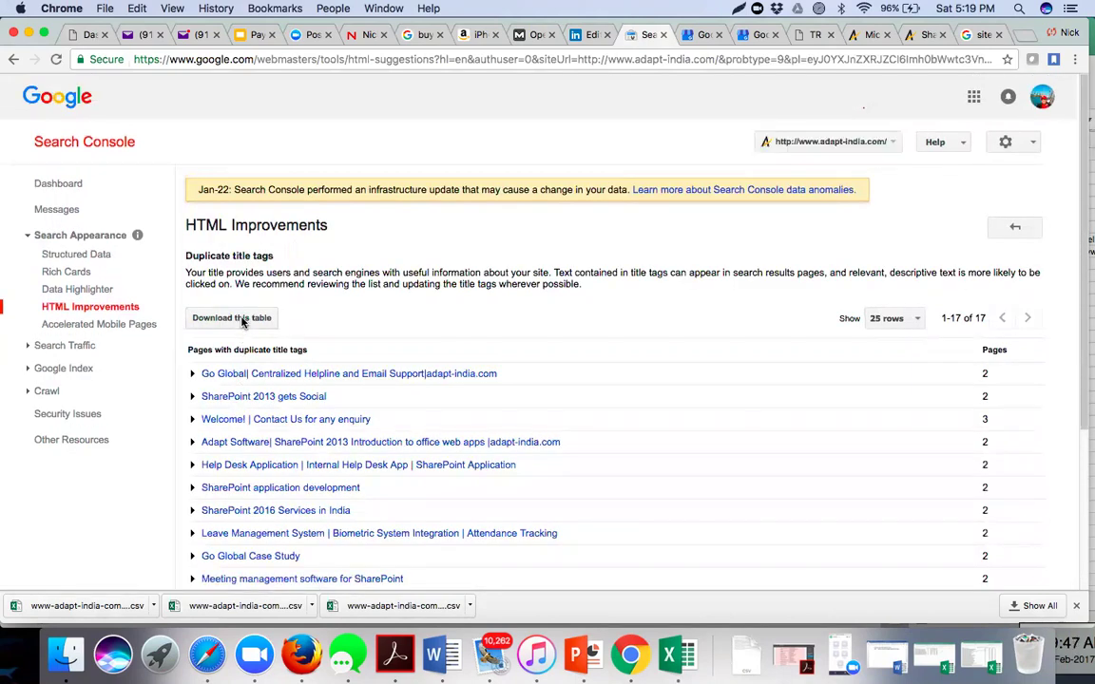
pyautogui.click(241, 319)
pyautogui.click(500, 365)
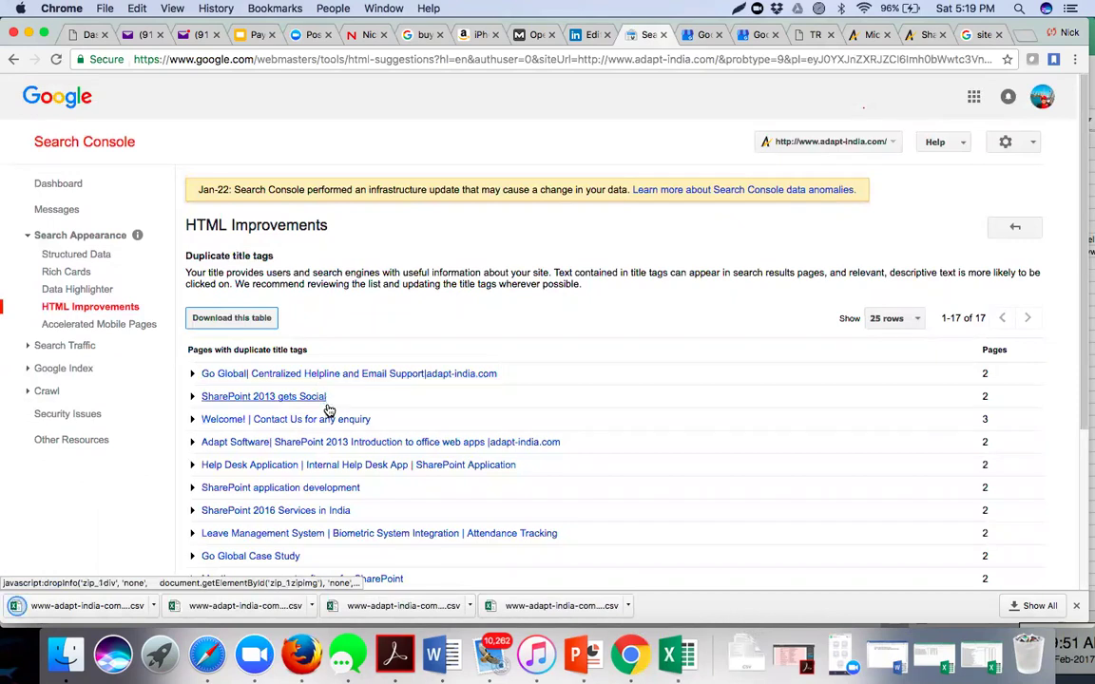
pyautogui.scroll(-2, 328, 409)
pyautogui.scroll(-2, 314, 409)
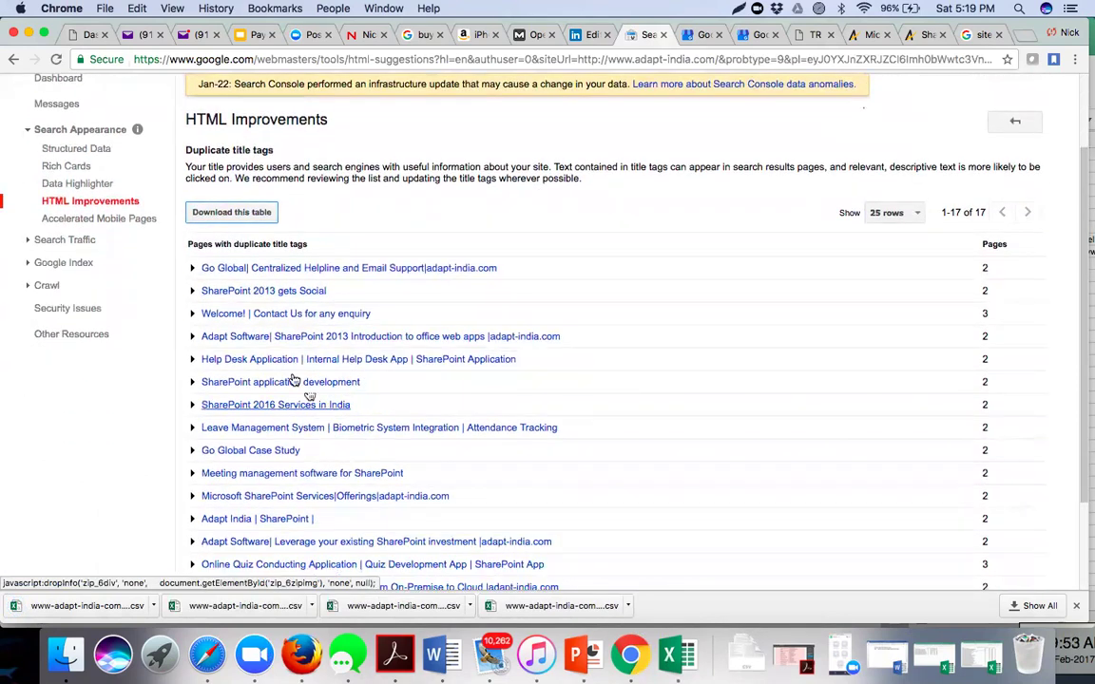
pyautogui.click(86, 207)
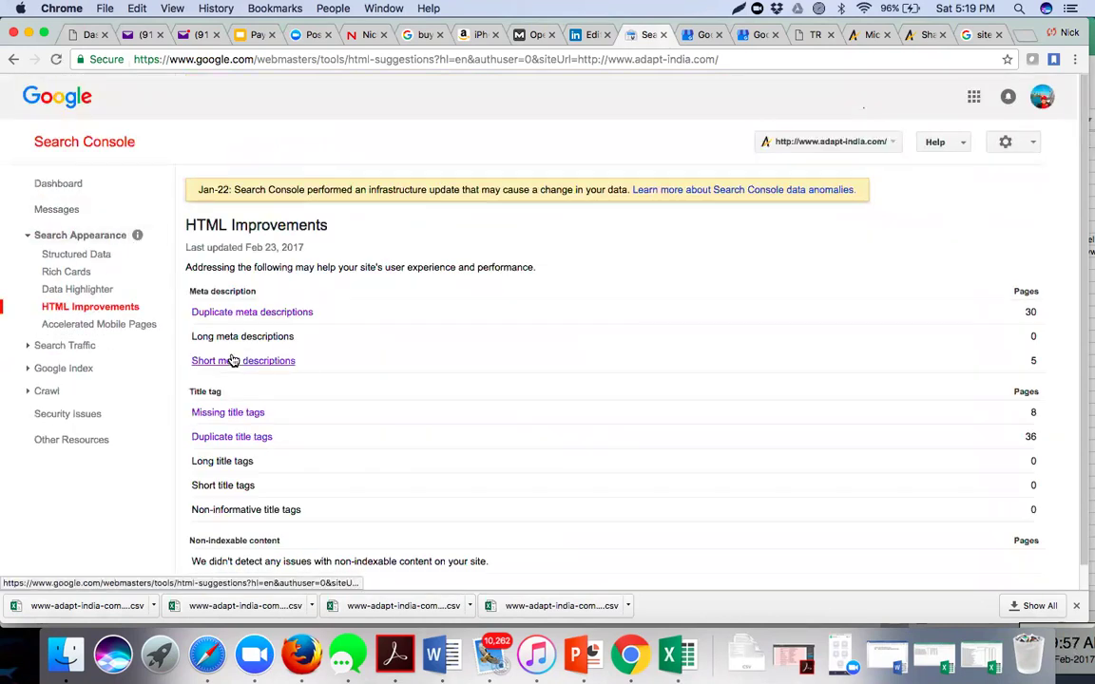
pyautogui.scroll(-1, 235, 360)
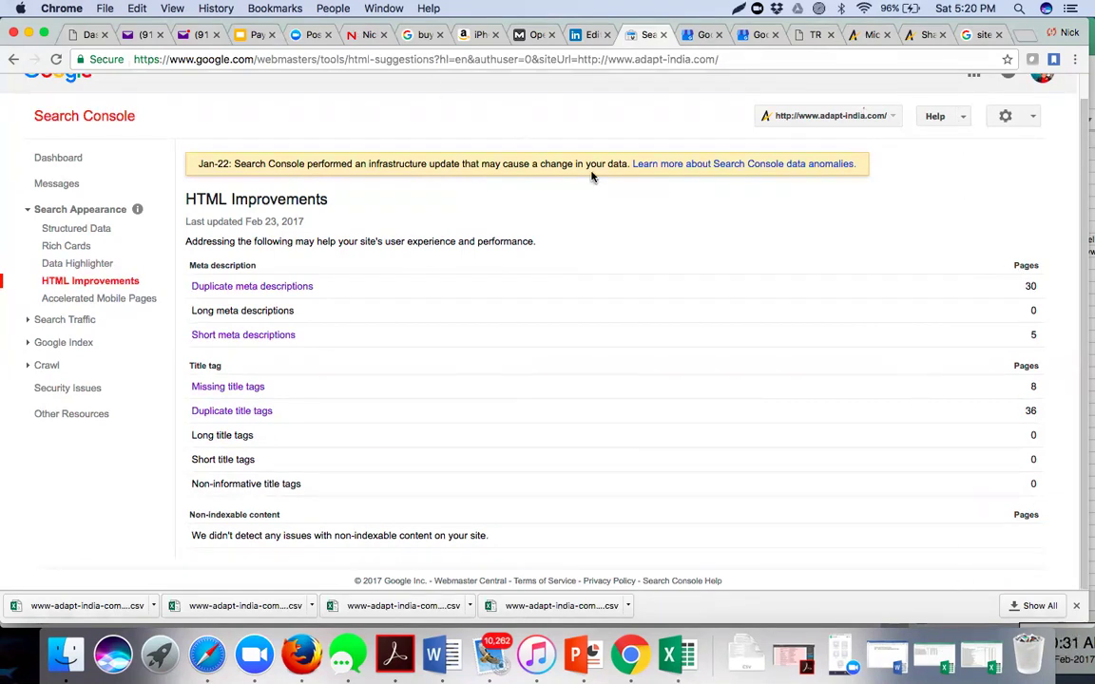
# - Open the Accelerated Mobile Pages report, which shows no AMP pages found
pyautogui.click(64, 300)
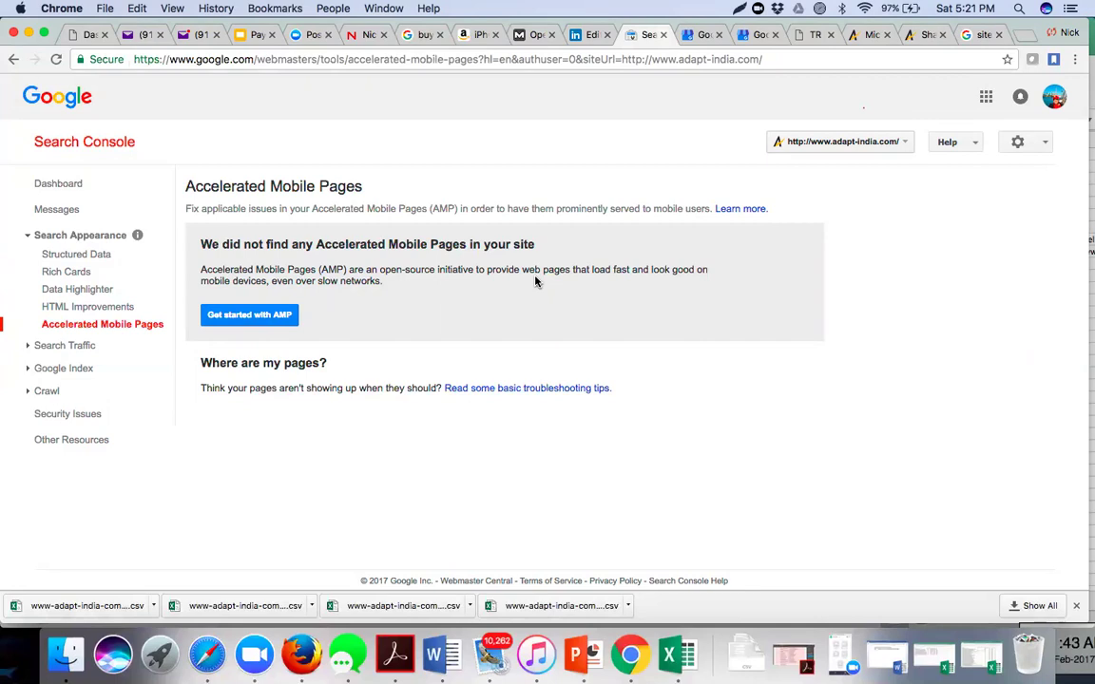
# - Open Crawl Errors and review the 5 server, 1 access-denied and 8 other URL errors
pyautogui.click(28, 238)
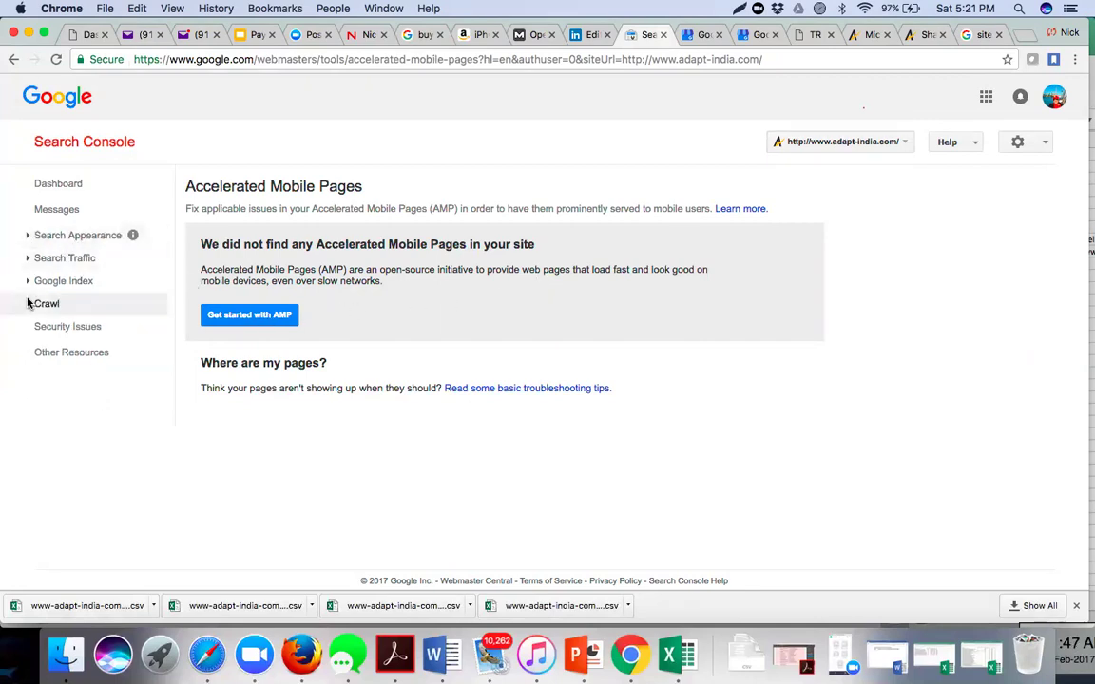
pyautogui.click(28, 305)
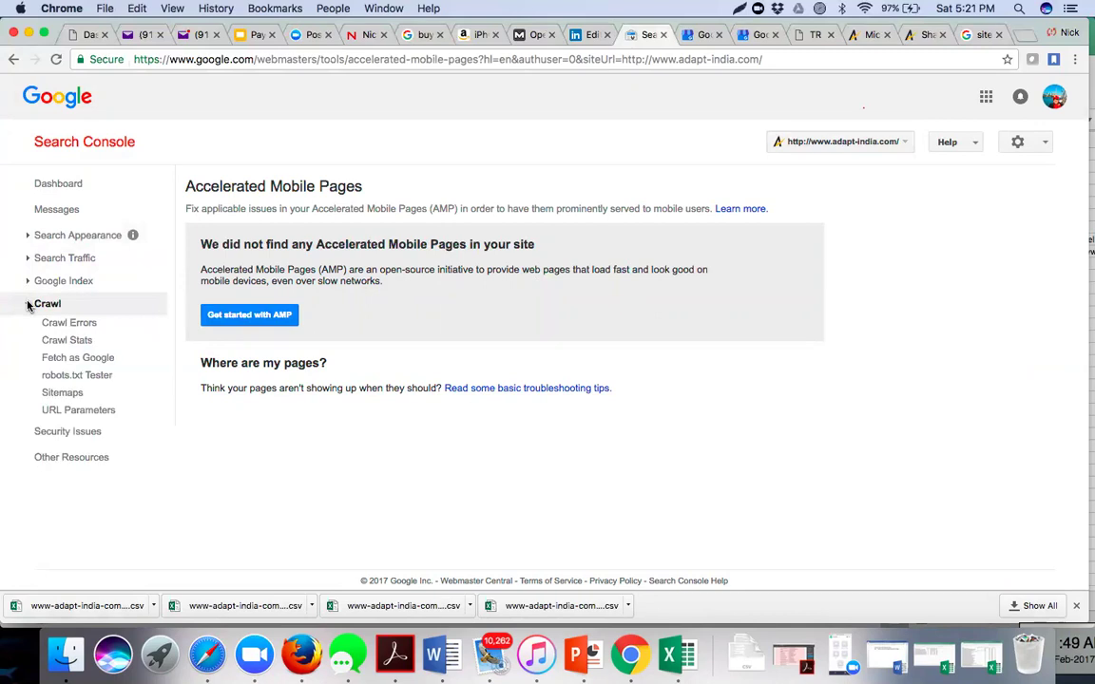
pyautogui.click(88, 326)
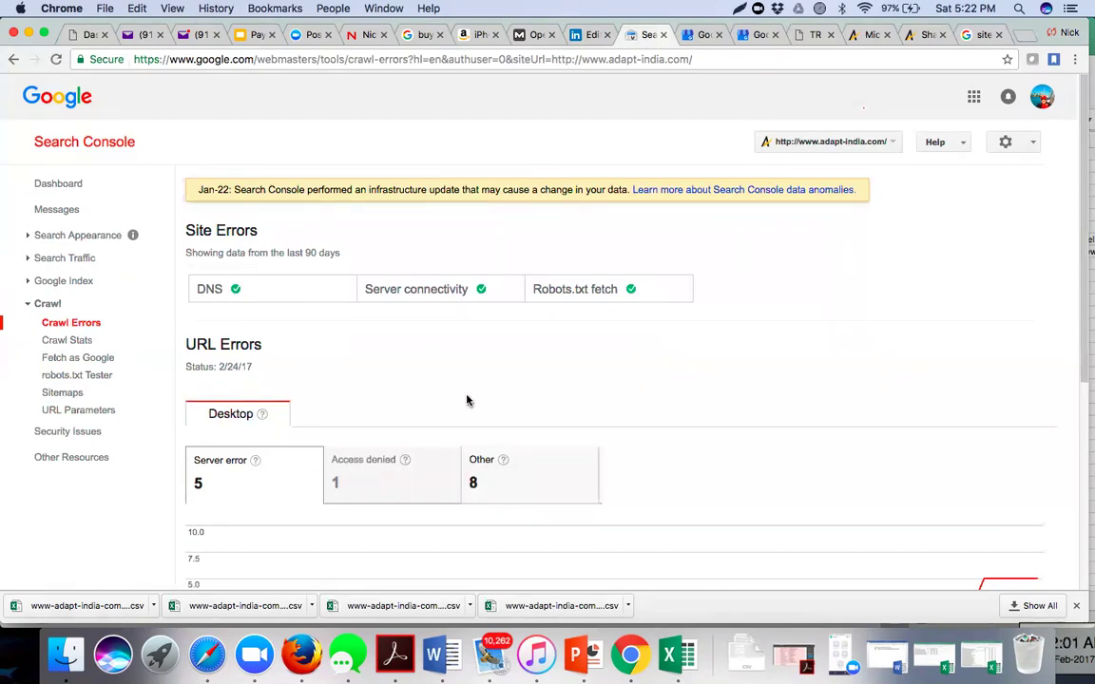
pyautogui.scroll(-2, 431, 367)
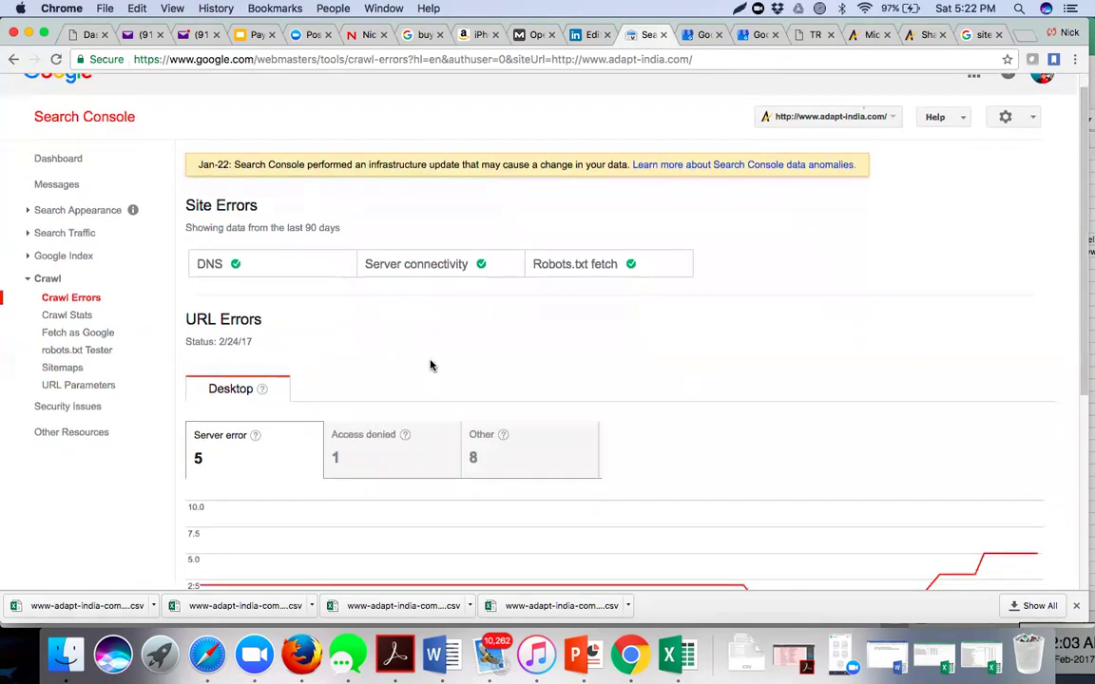
pyautogui.scroll(-5, 433, 367)
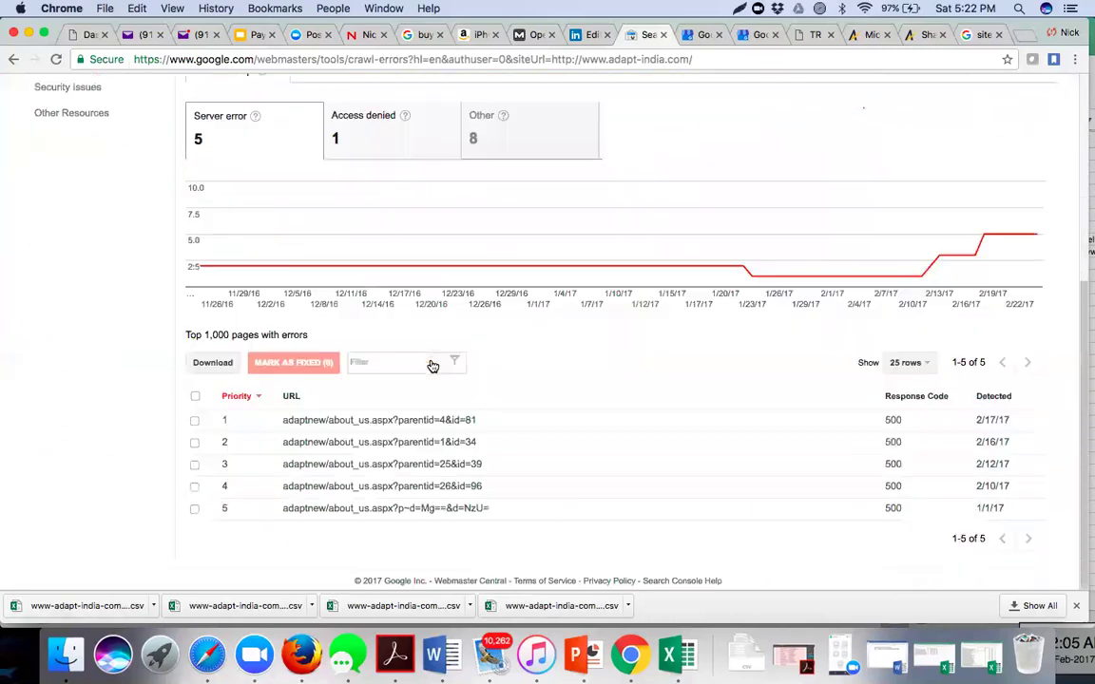
pyautogui.scroll(7, 430, 364)
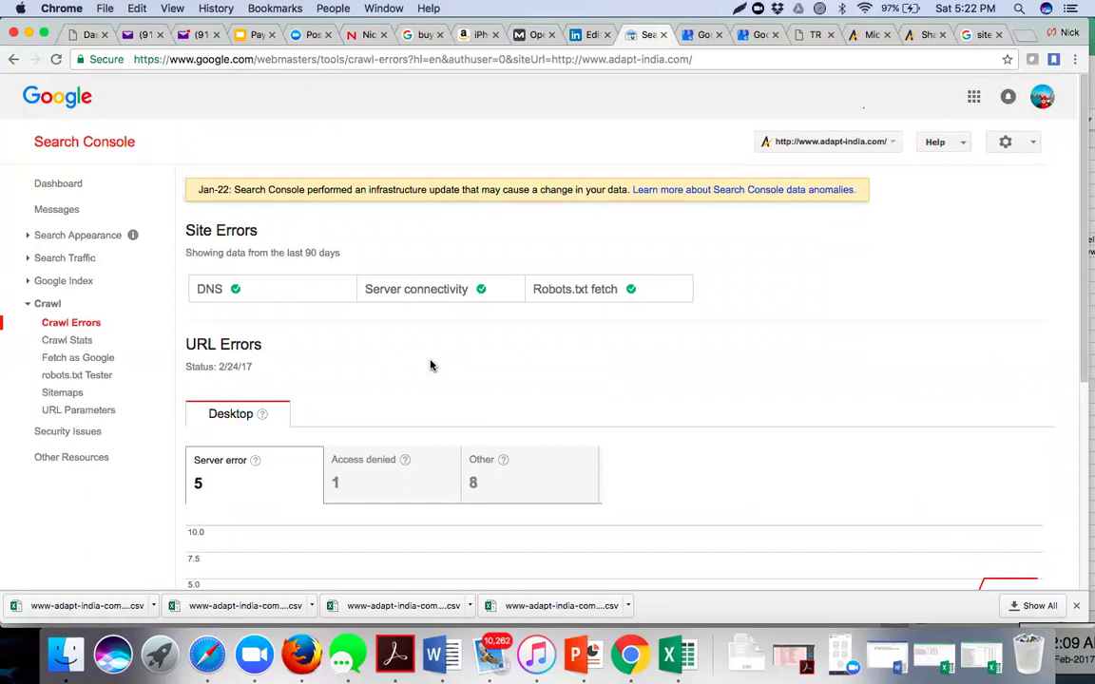
# - Review Crawl Stats charts: about 128 pages crawled and 4,048 KB downloaded per day
pyautogui.click(79, 345)
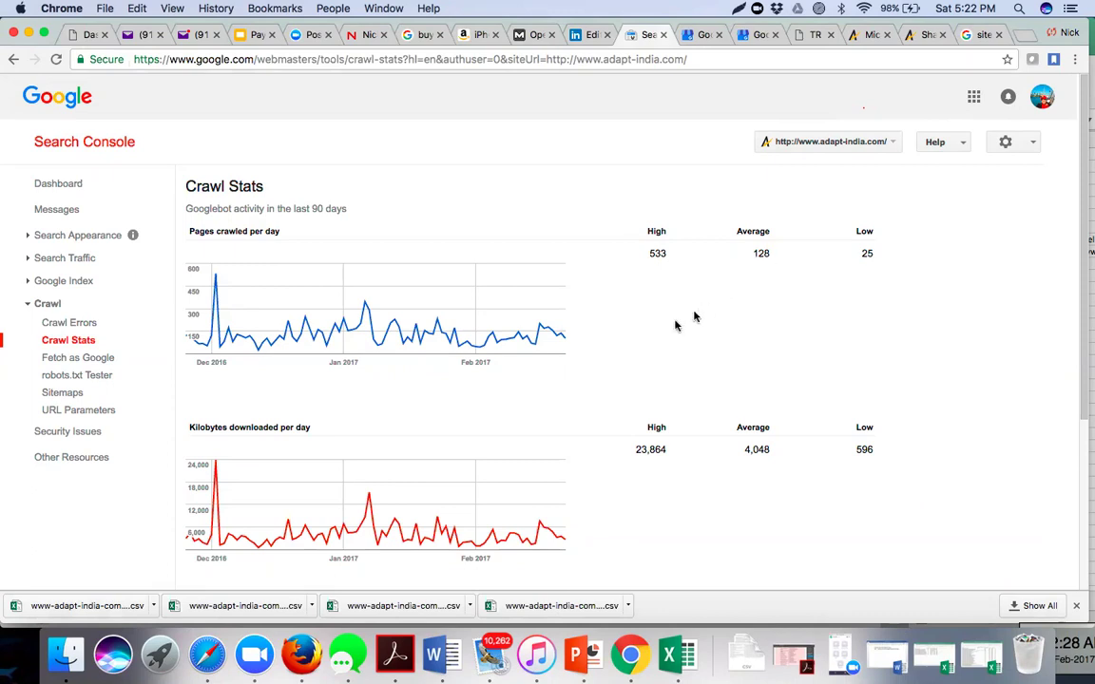
pyautogui.scroll(-2, 656, 335)
pyautogui.scroll(-5, 655, 336)
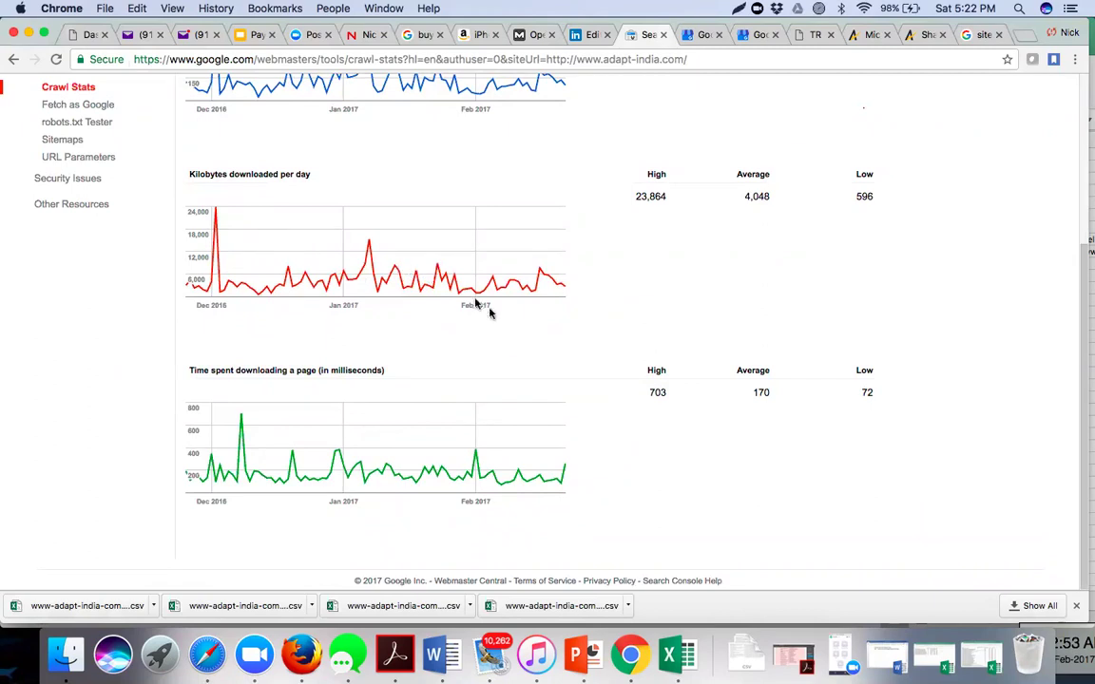
pyautogui.scroll(-1, 492, 313)
pyautogui.scroll(5, 129, 374)
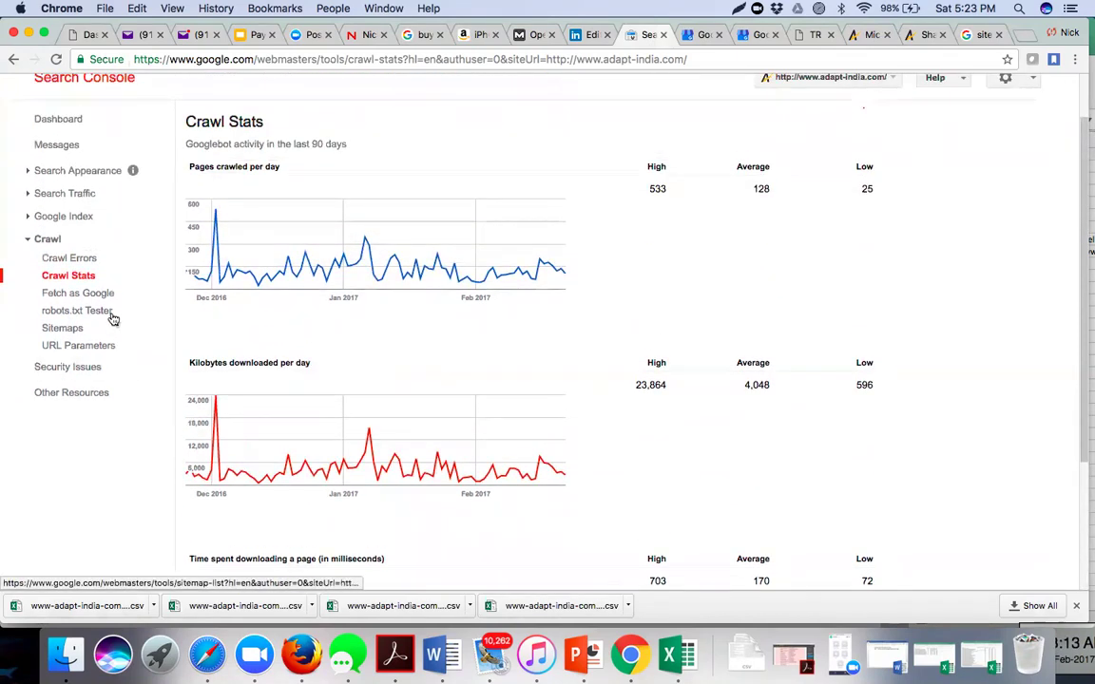
# - Check Fetch as Google, then view the 232-byte robots.txt with 0 errors in the Tester
pyautogui.click(104, 298)
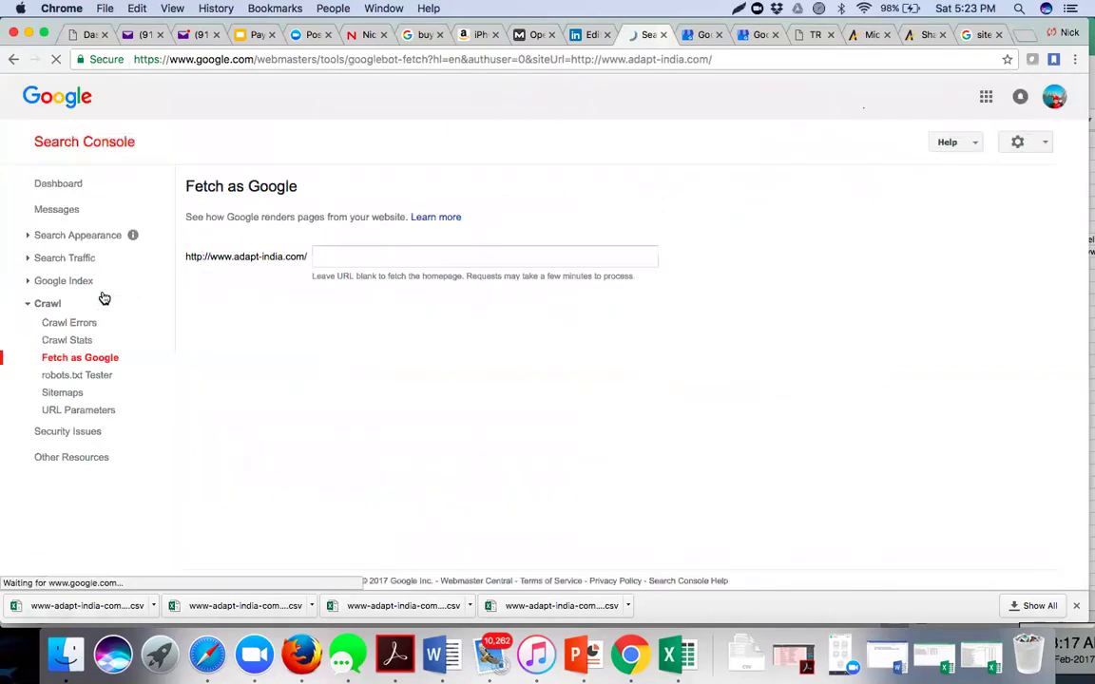
pyautogui.click(350, 252)
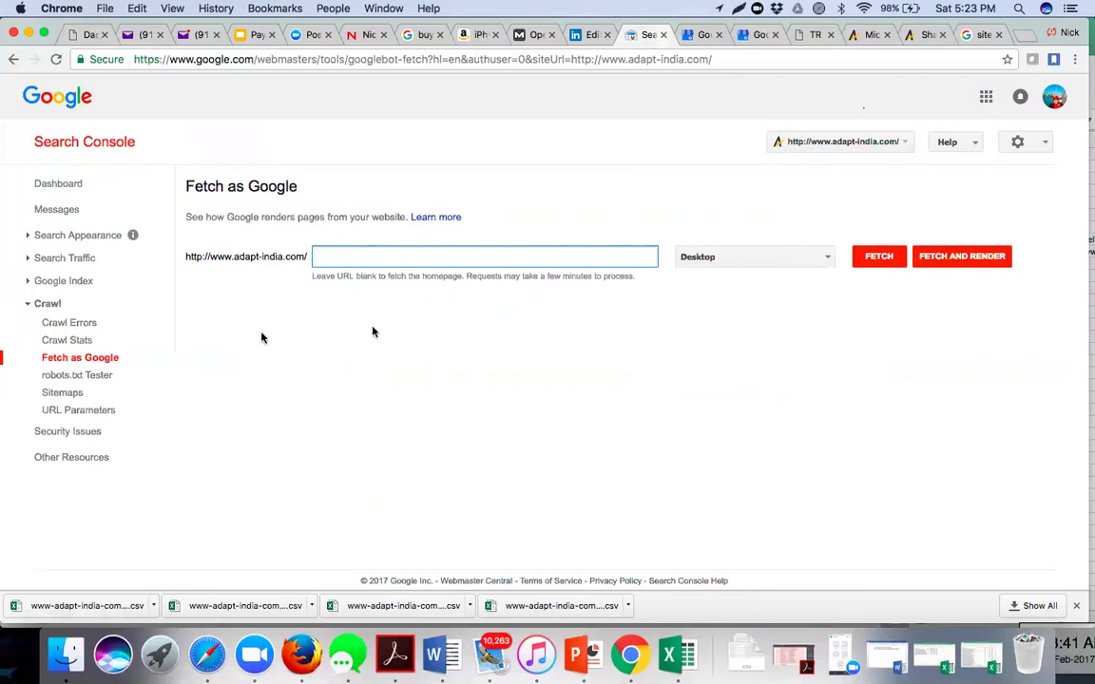
pyautogui.click(92, 376)
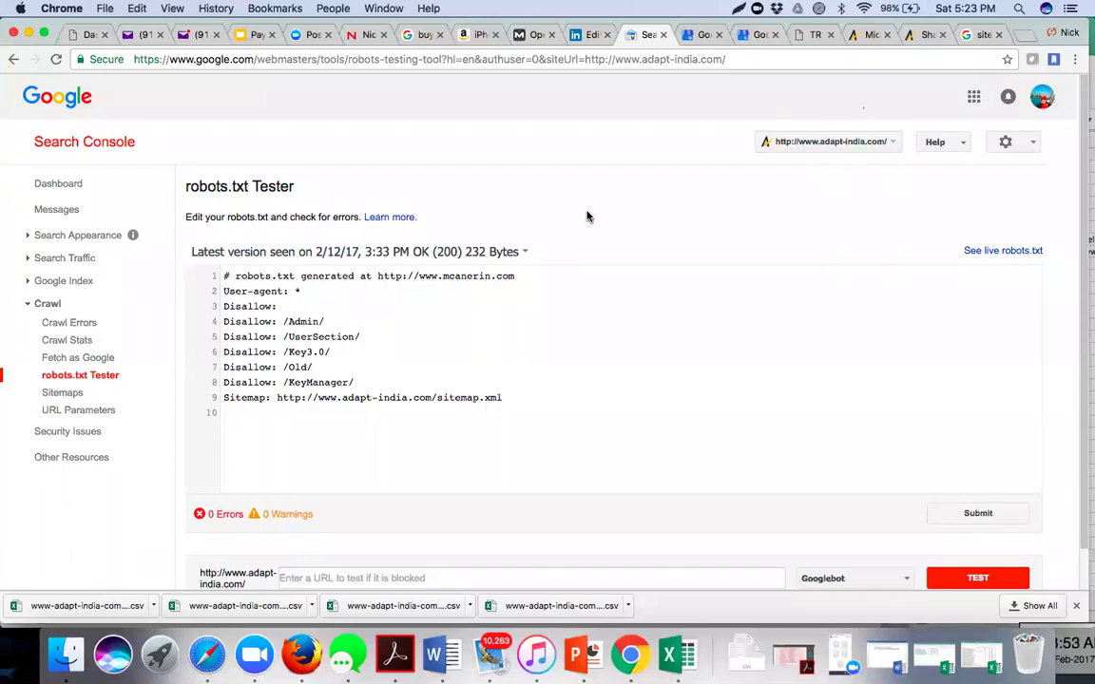
pyautogui.scroll(-2, 587, 216)
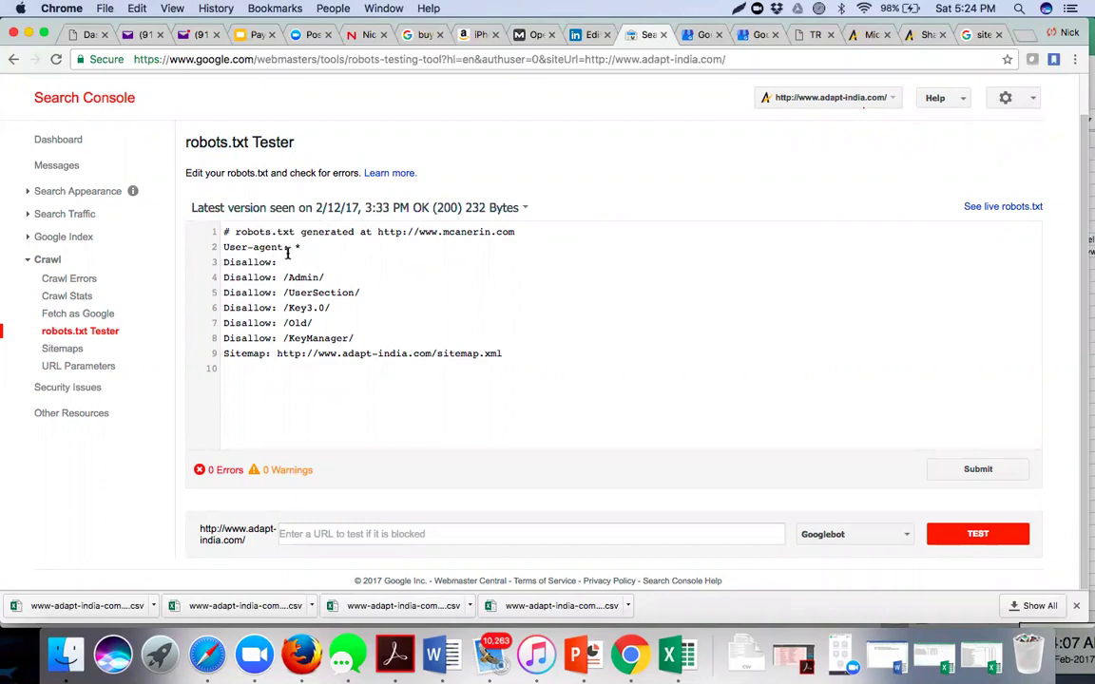
pyautogui.moveTo(221, 247); pyautogui.dragTo(522, 352)
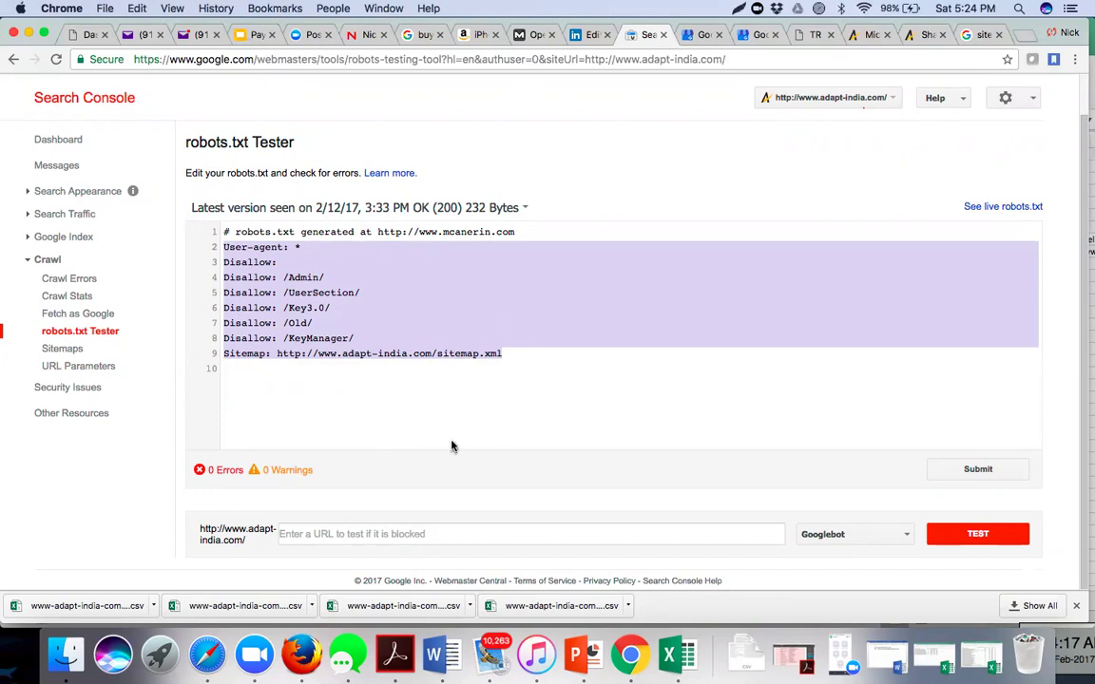
pyautogui.click(451, 532)
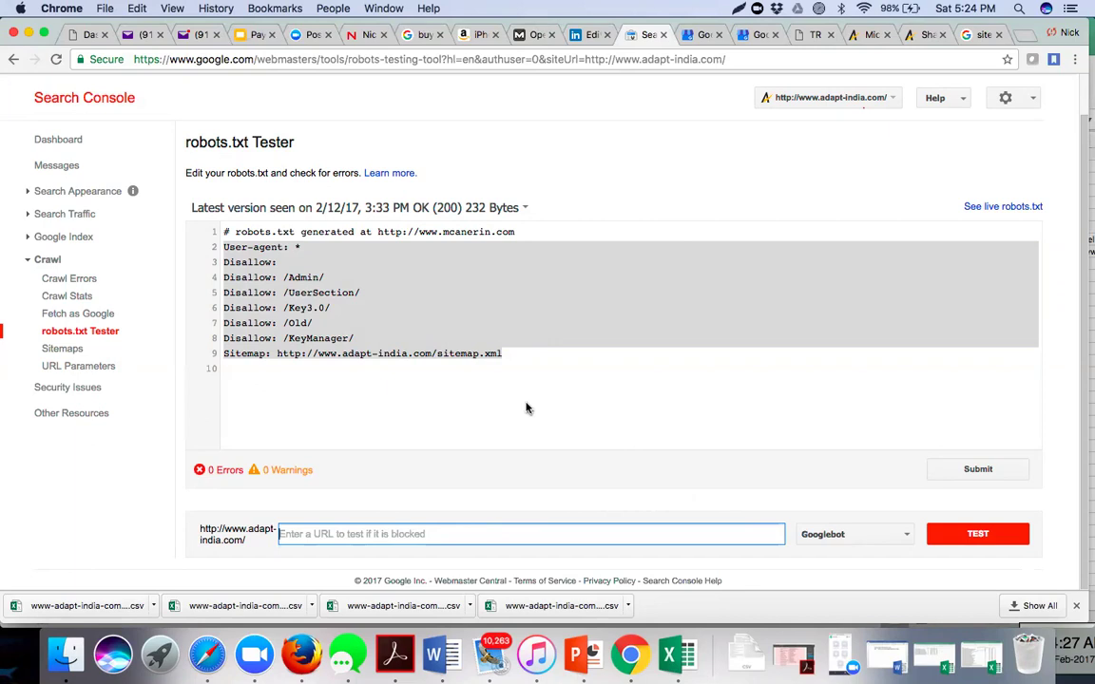
# - View the Sitemaps table: sitemap.xml with 164 submitted, 124 indexed, 147 warnings
pyautogui.click(59, 348)
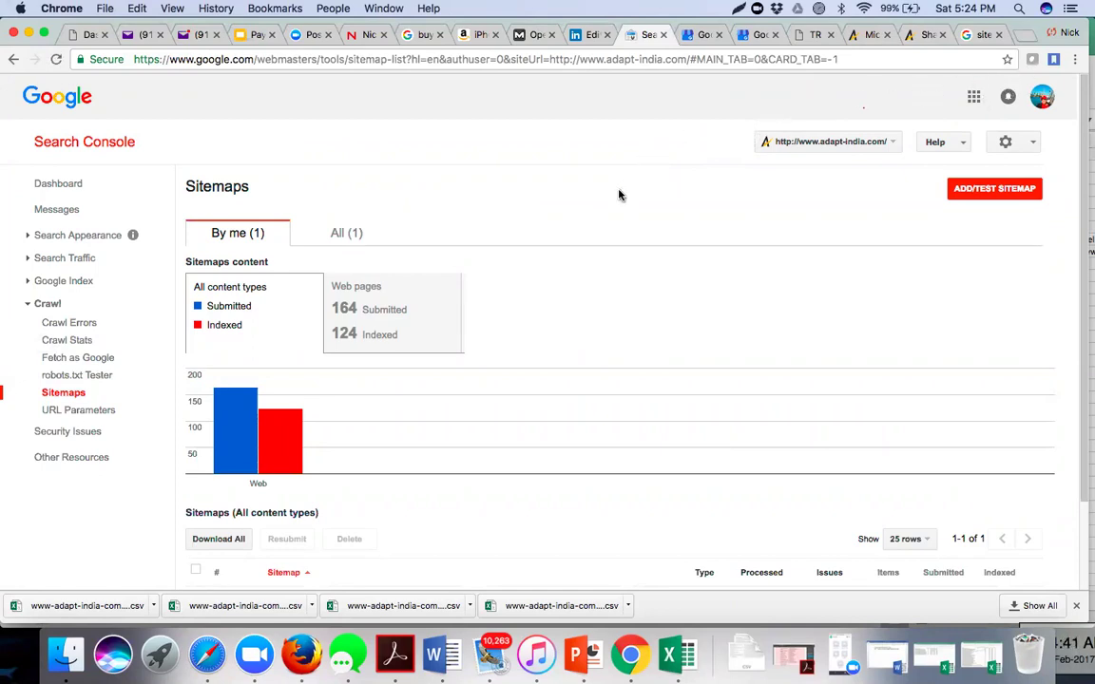
pyautogui.scroll(-3, 619, 195)
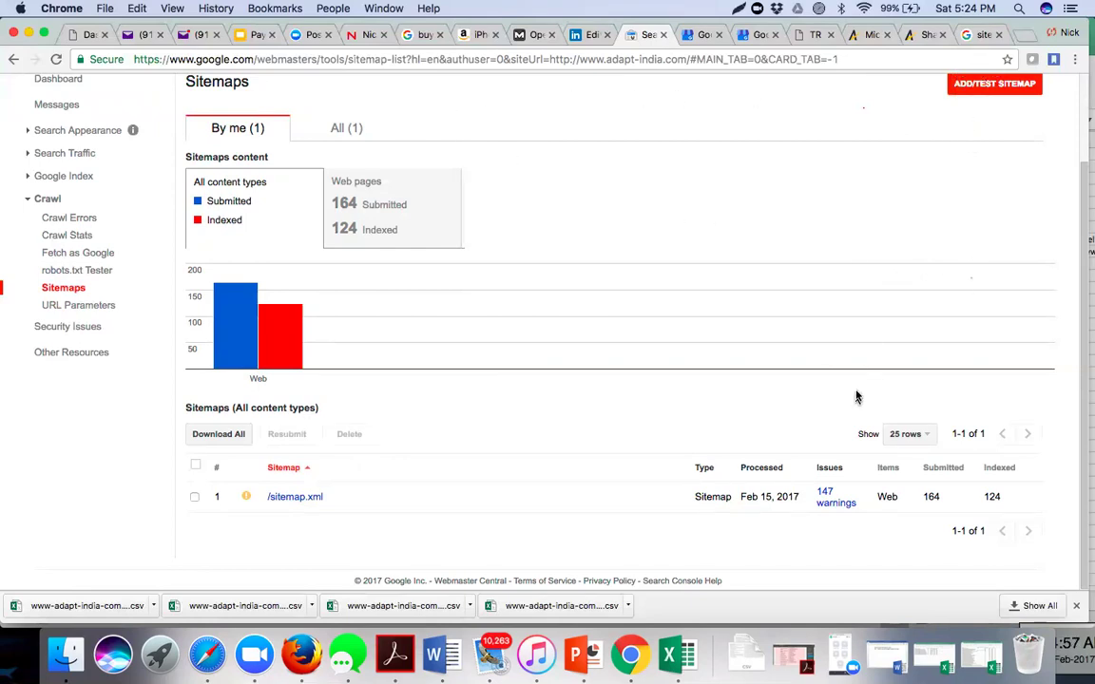
pyautogui.click(836, 504)
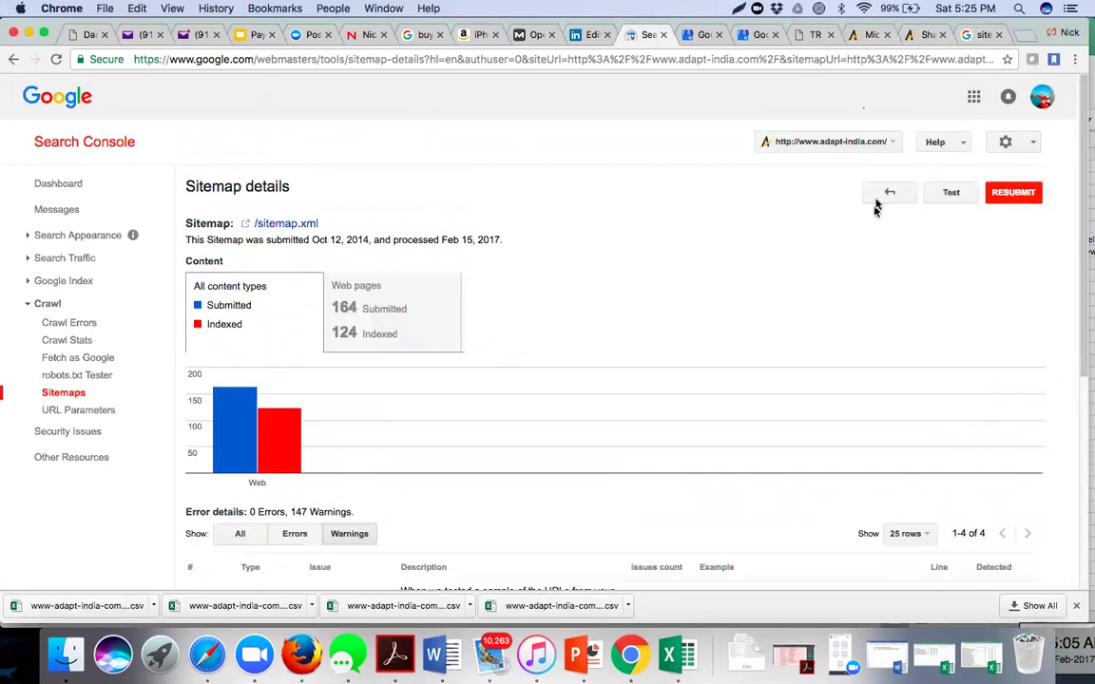
pyautogui.scroll(-3, 542, 349)
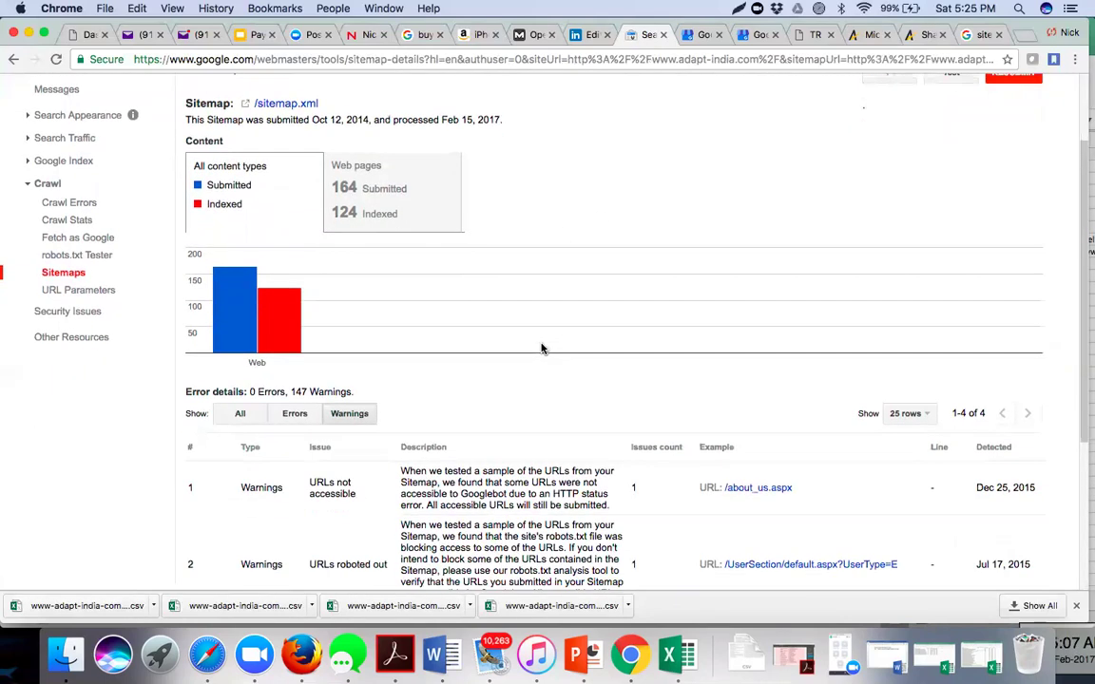
pyautogui.scroll(-1, 542, 349)
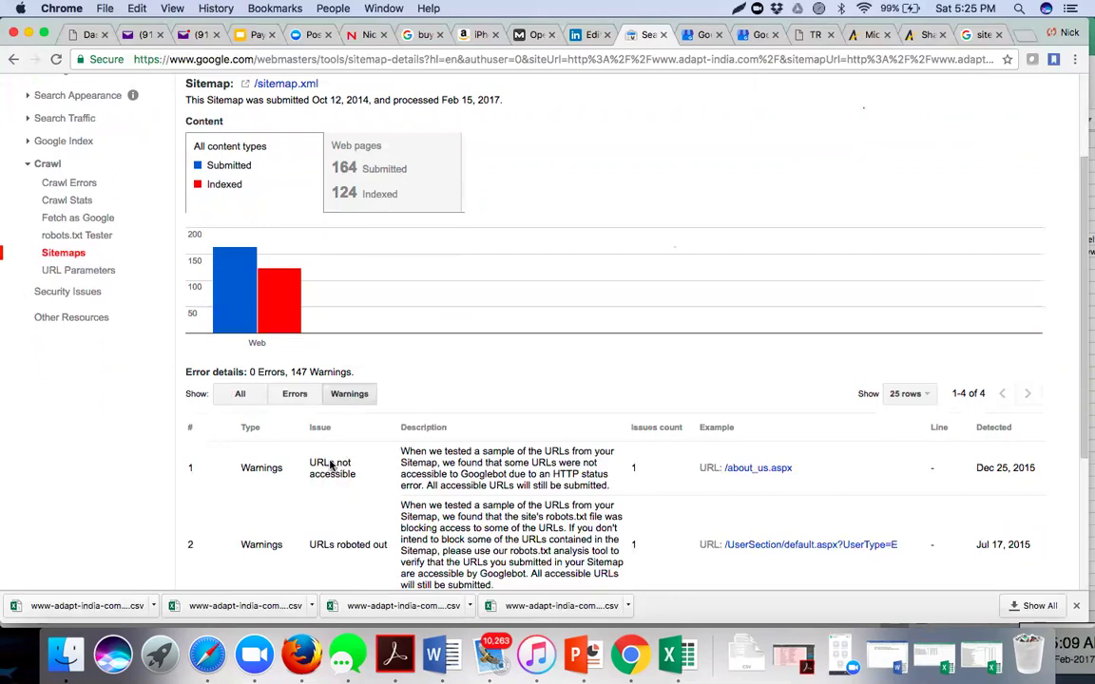
pyautogui.scroll(-4, 348, 487)
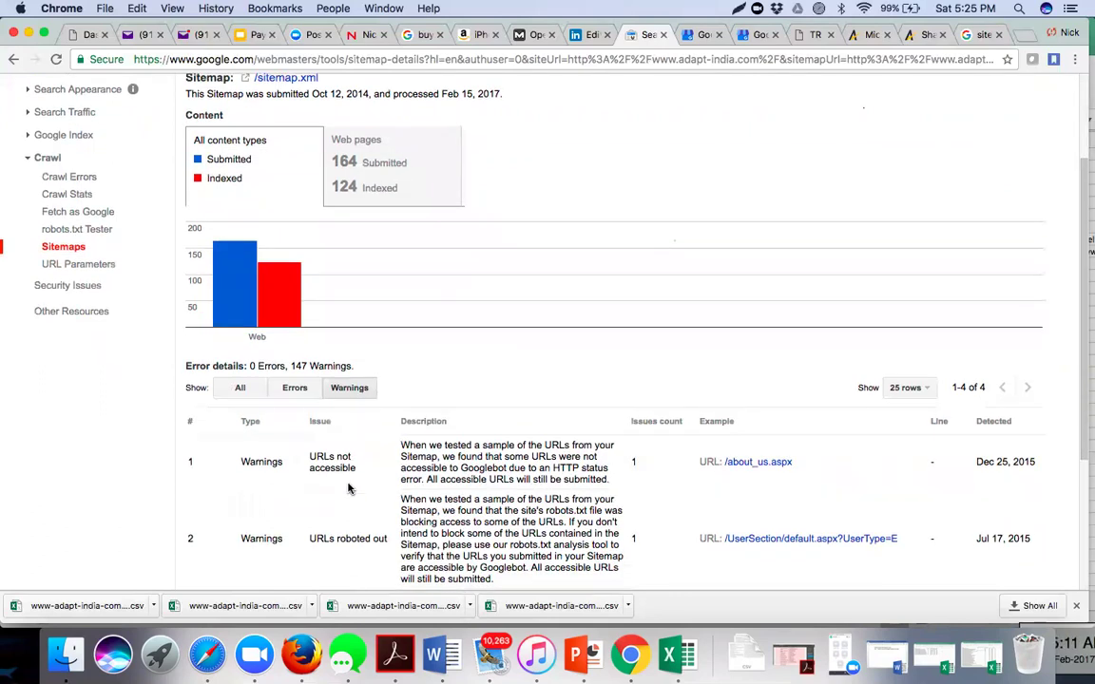
pyautogui.scroll(-3, 348, 487)
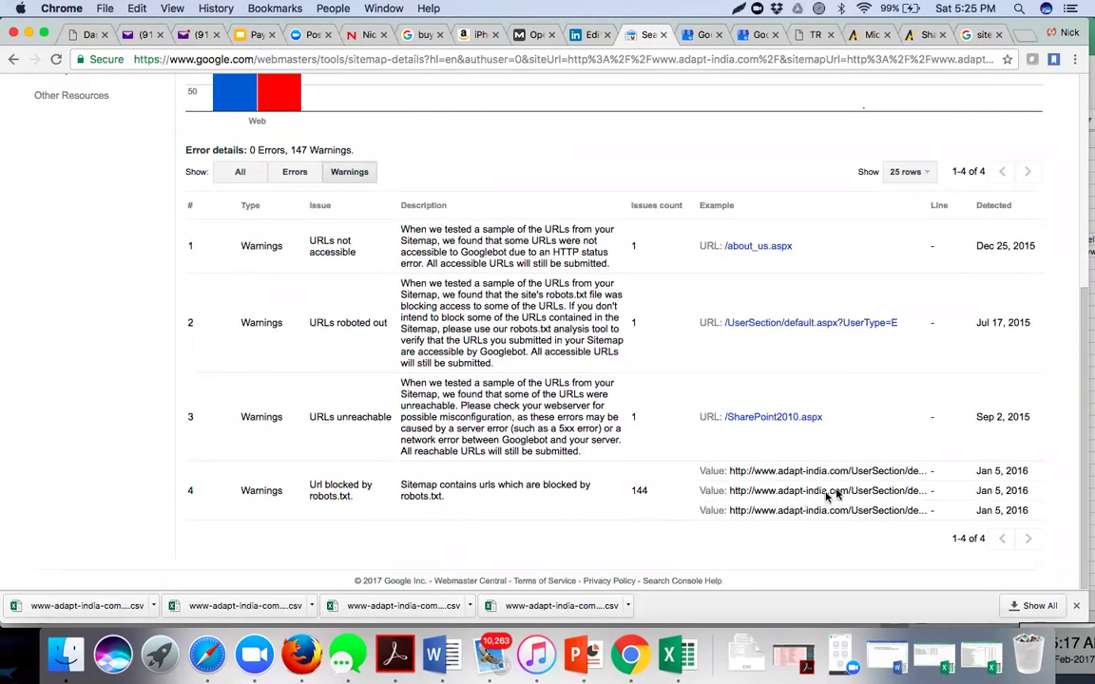
pyautogui.scroll(5, 561, 552)
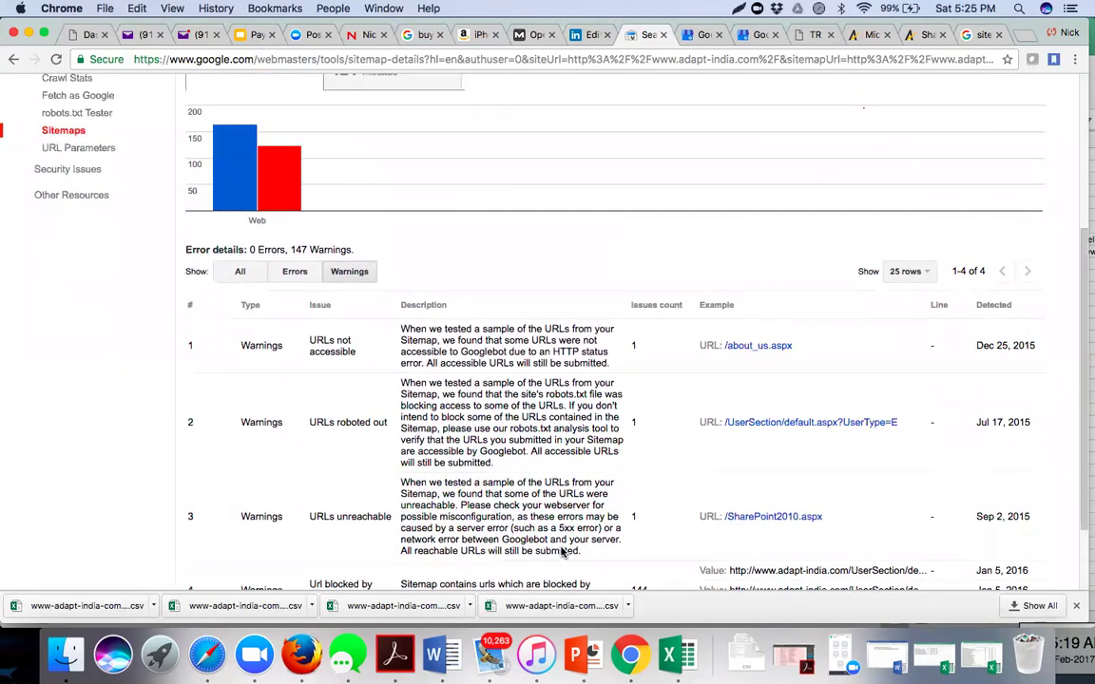
pyautogui.click(237, 323)
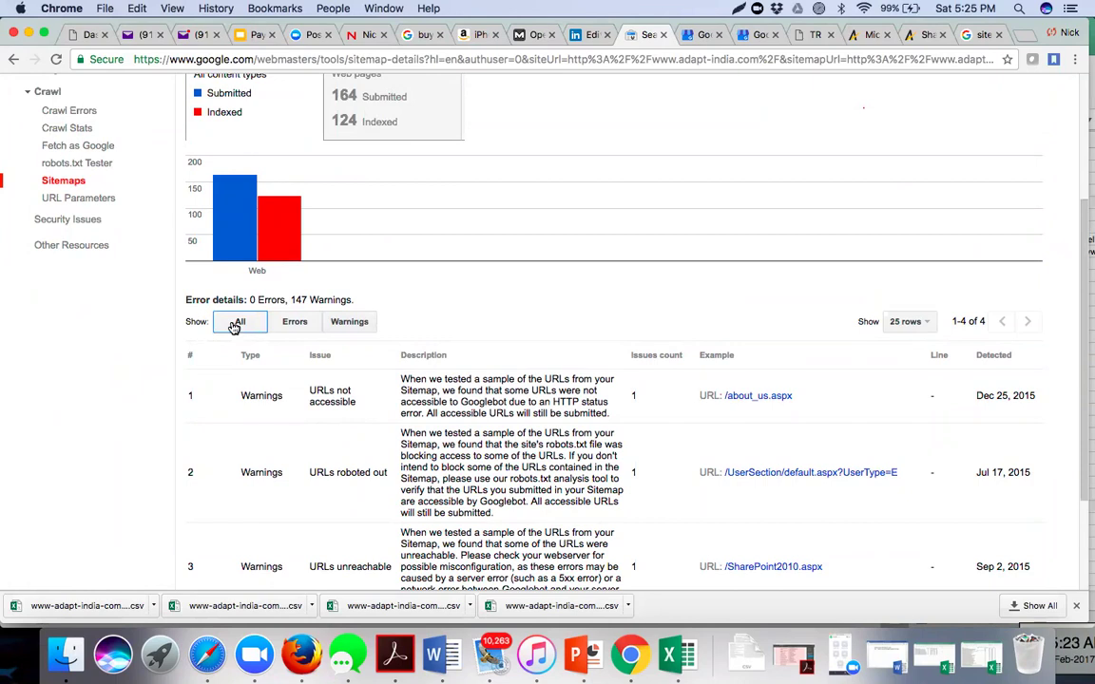
pyautogui.scroll(-5, 328, 414)
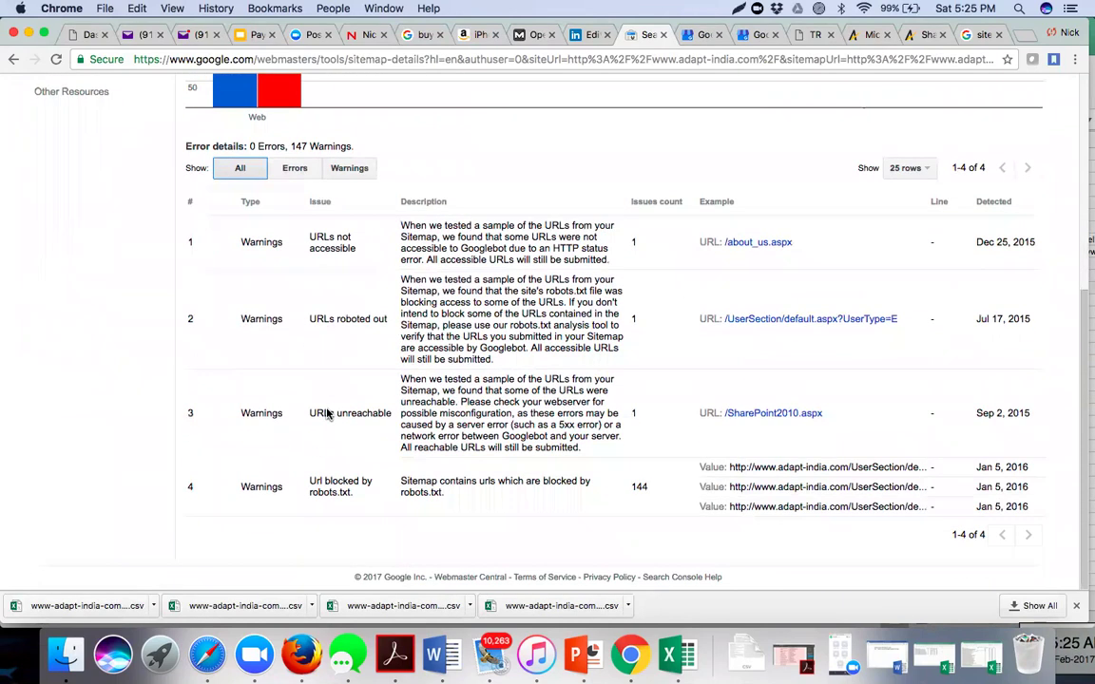
pyautogui.scroll(3, 328, 414)
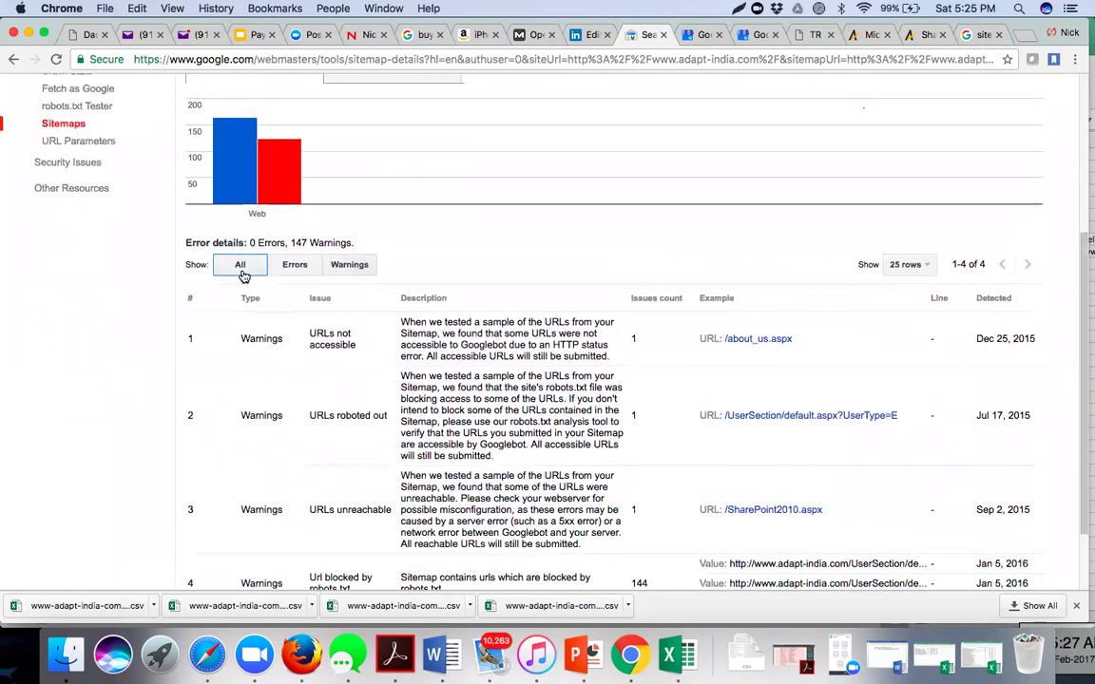
pyautogui.click(341, 268)
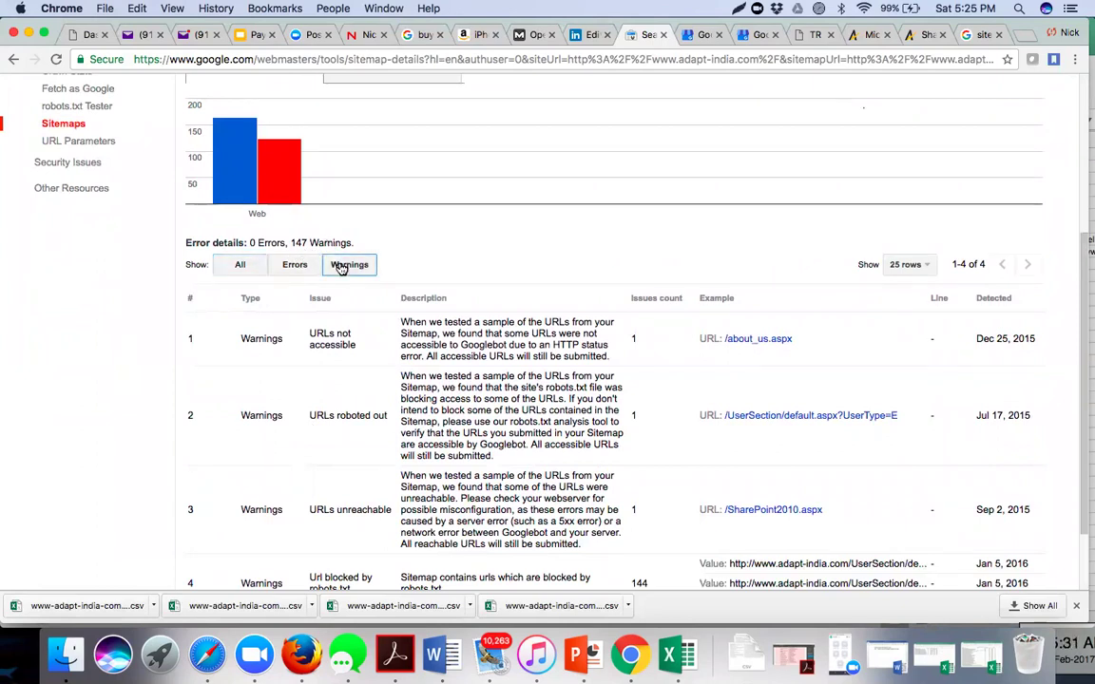
pyautogui.scroll(-2, 491, 430)
pyautogui.scroll(5, 492, 430)
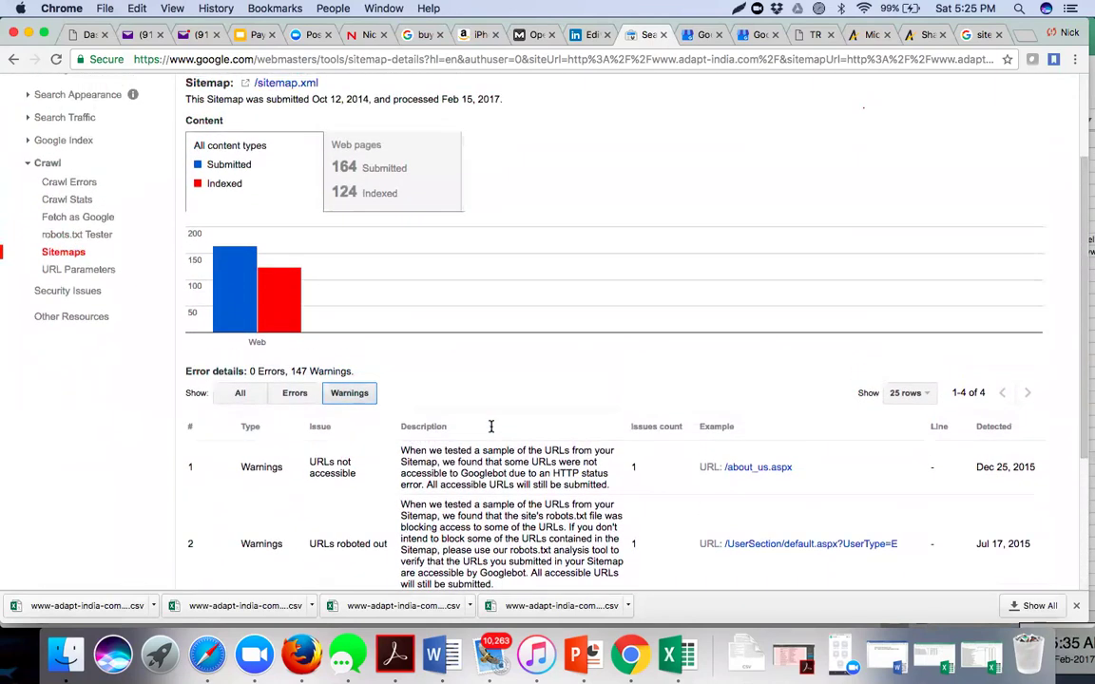
pyautogui.scroll(-5, 491, 430)
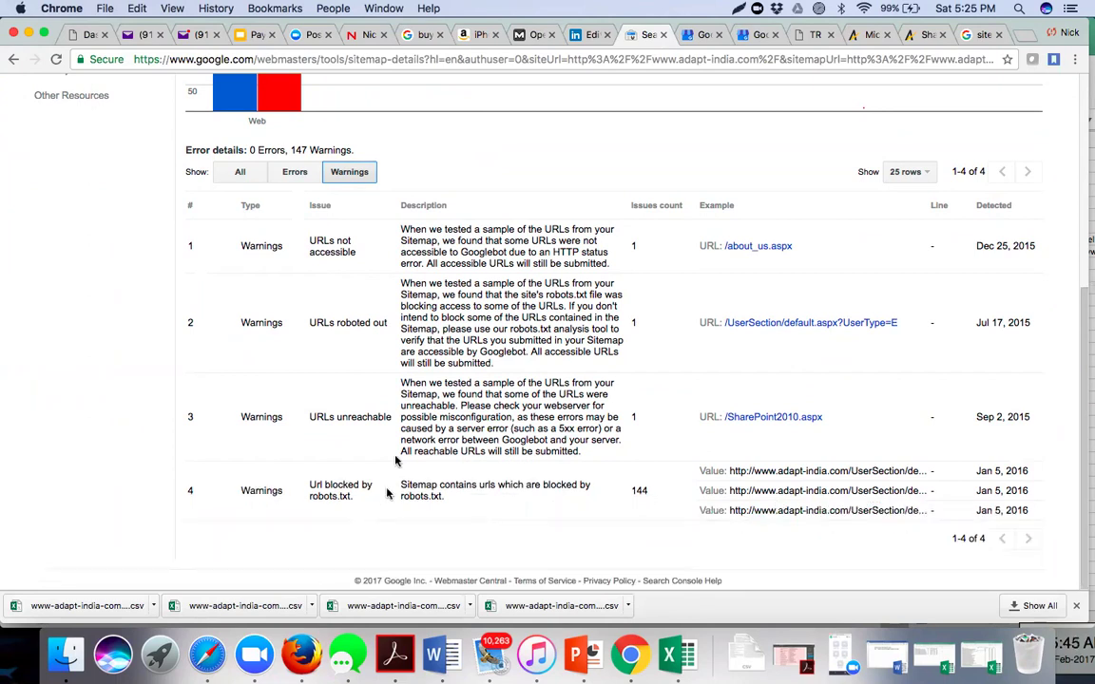
pyautogui.scroll(2, 371, 352)
pyautogui.scroll(5, 385, 320)
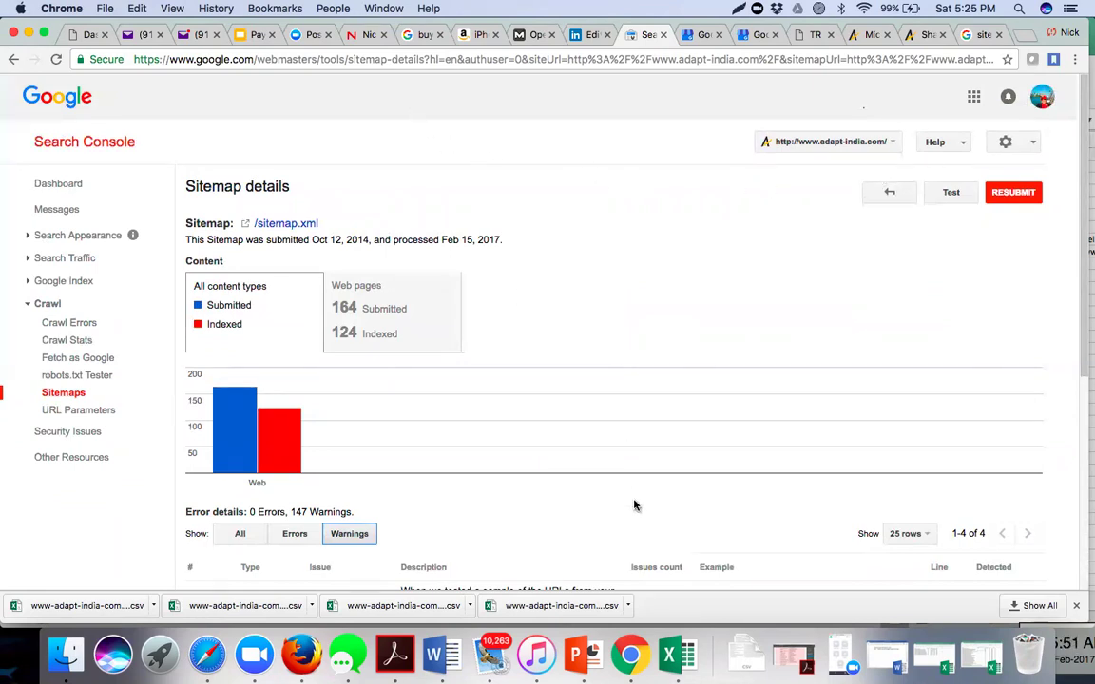
pyautogui.scroll(-8, 634, 506)
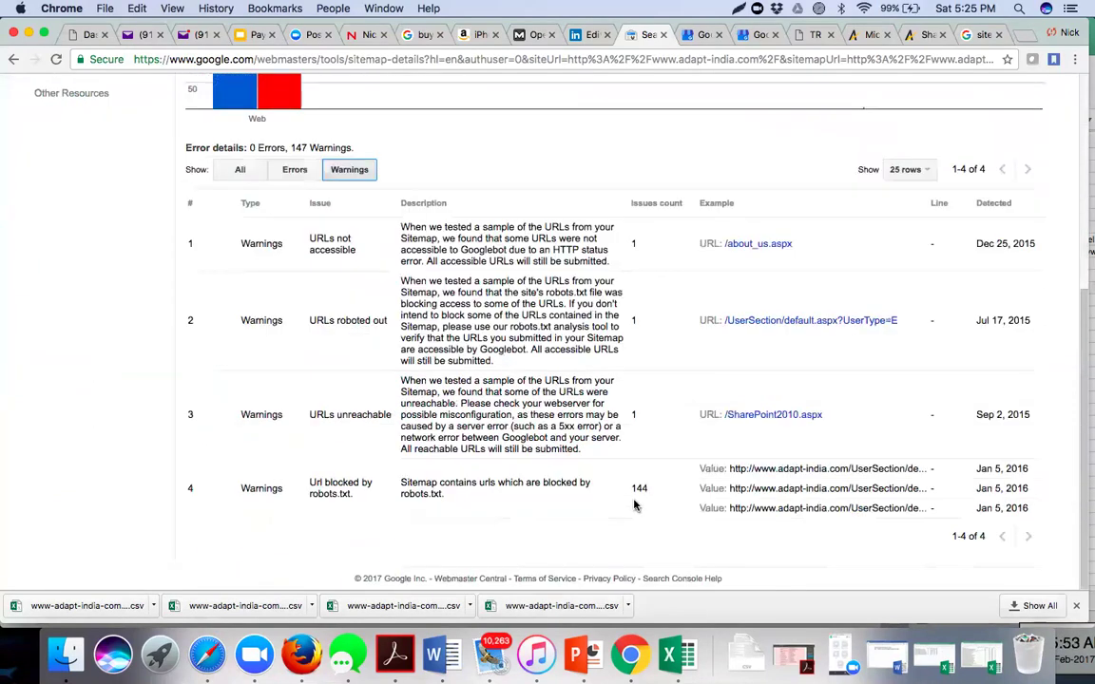
pyautogui.scroll(8, 635, 506)
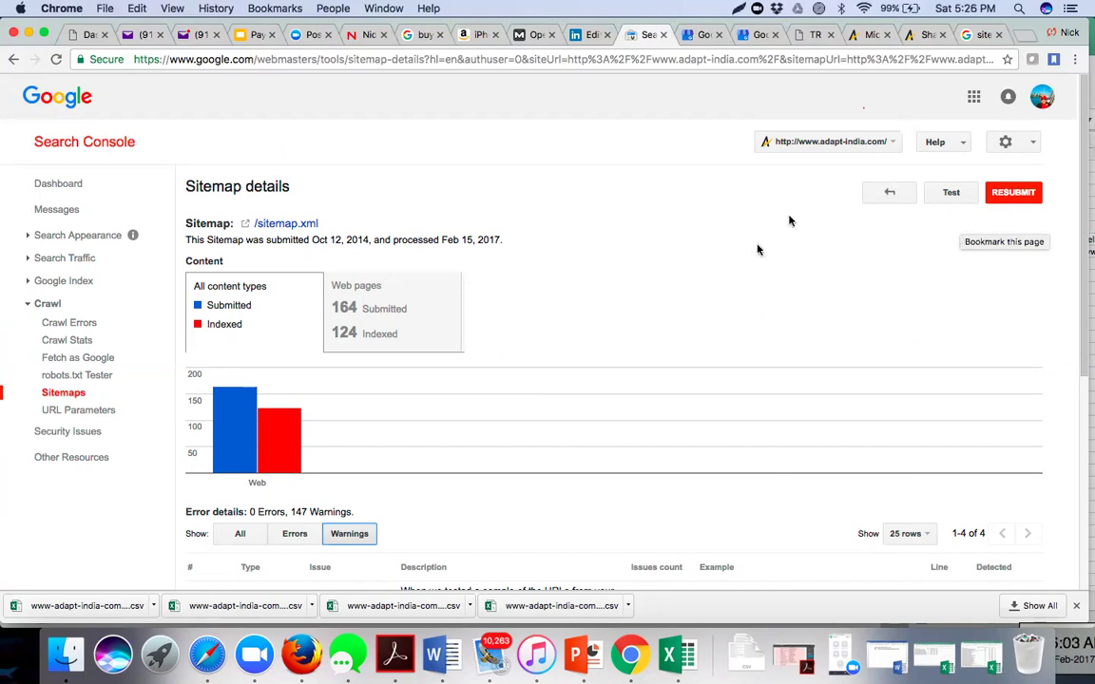
pyautogui.scroll(-5, 655, 389)
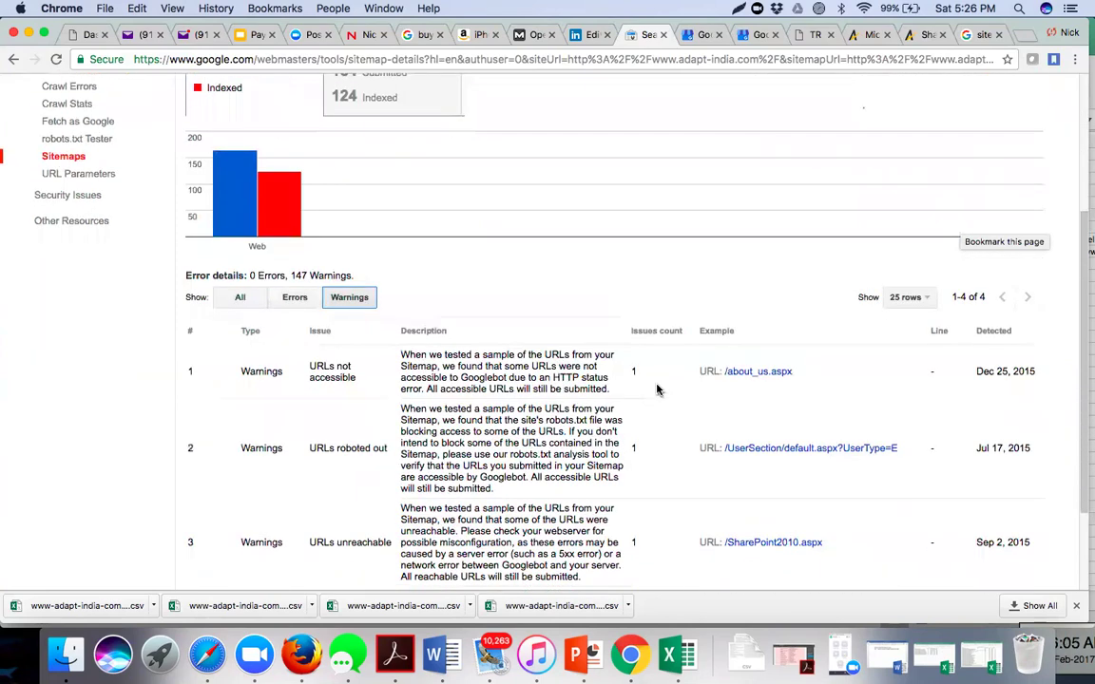
pyautogui.scroll(-3, 656, 389)
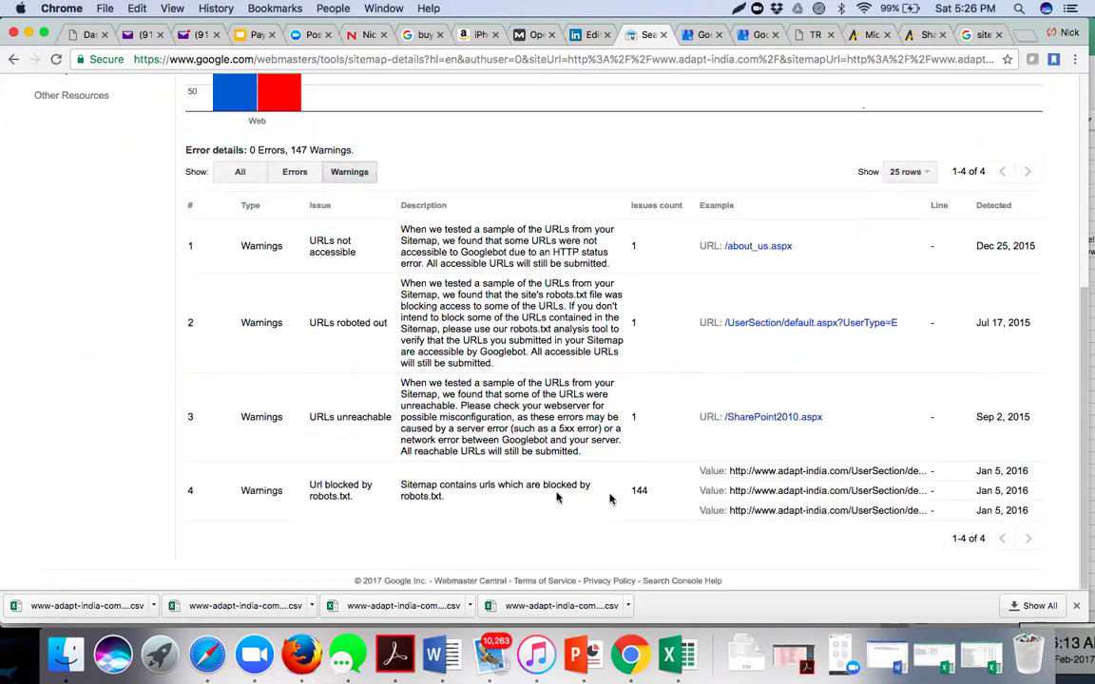
pyautogui.scroll(2, 505, 482)
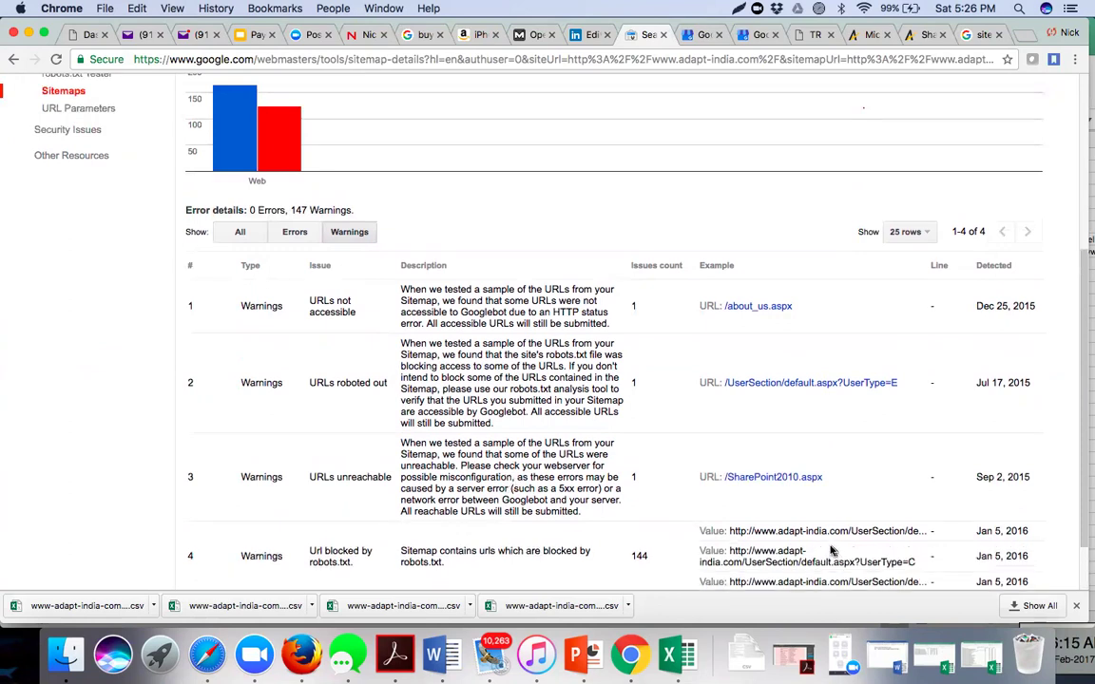
pyautogui.scroll(6, 760, 546)
pyautogui.scroll(1, 570, 499)
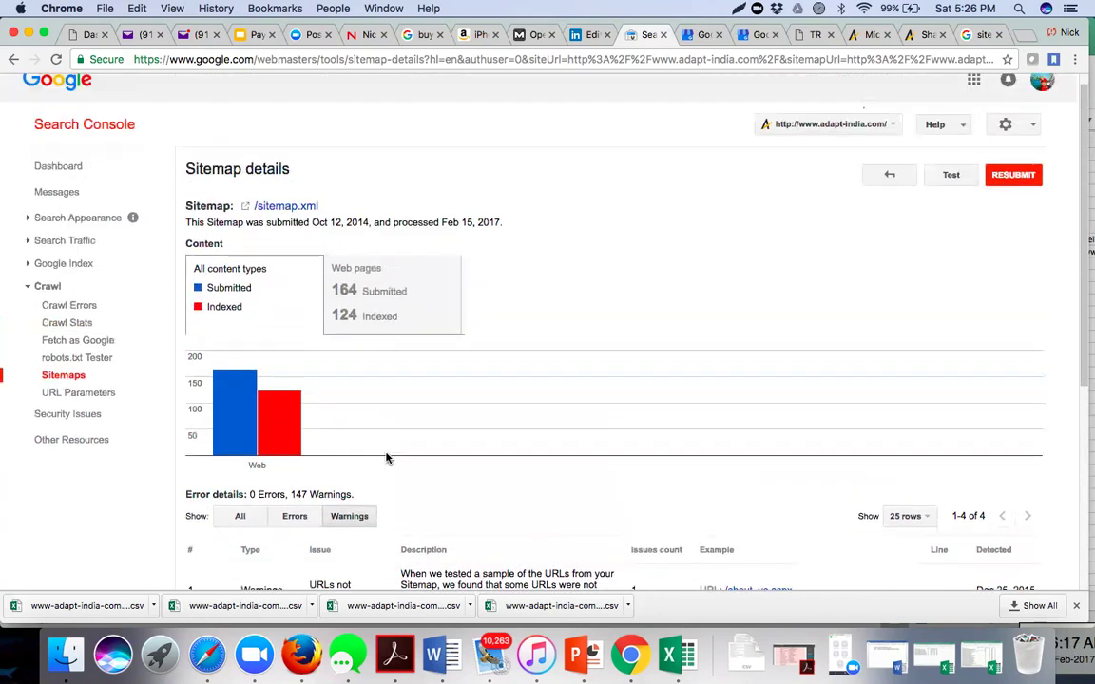
# - Filter sitemap.xml issues by Errors (none), then switch to All and review the warning rows
pyautogui.click(293, 516)
pyautogui.scroll(-1, 437, 512)
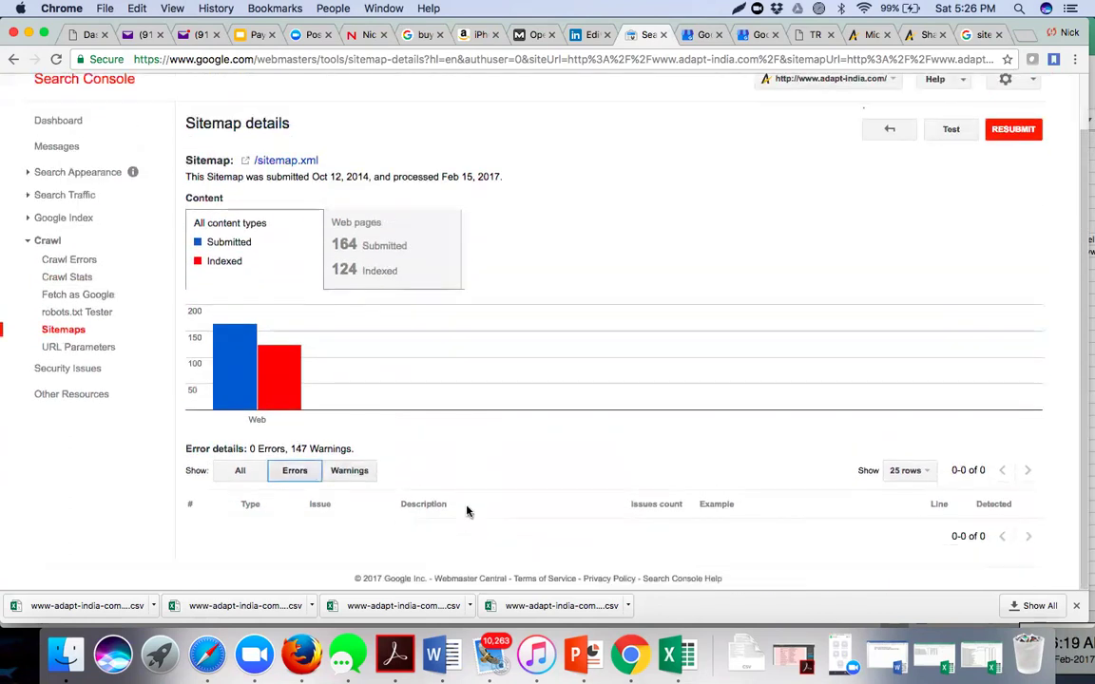
pyautogui.click(245, 474)
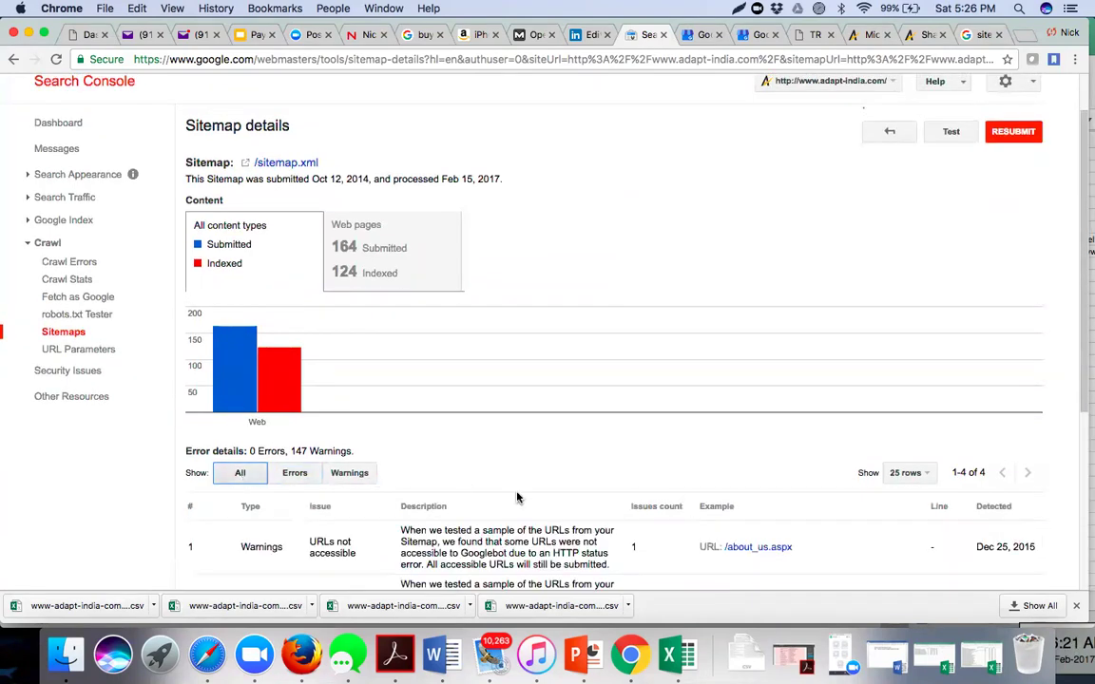
pyautogui.scroll(-6, 514, 494)
pyautogui.scroll(-1, 518, 497)
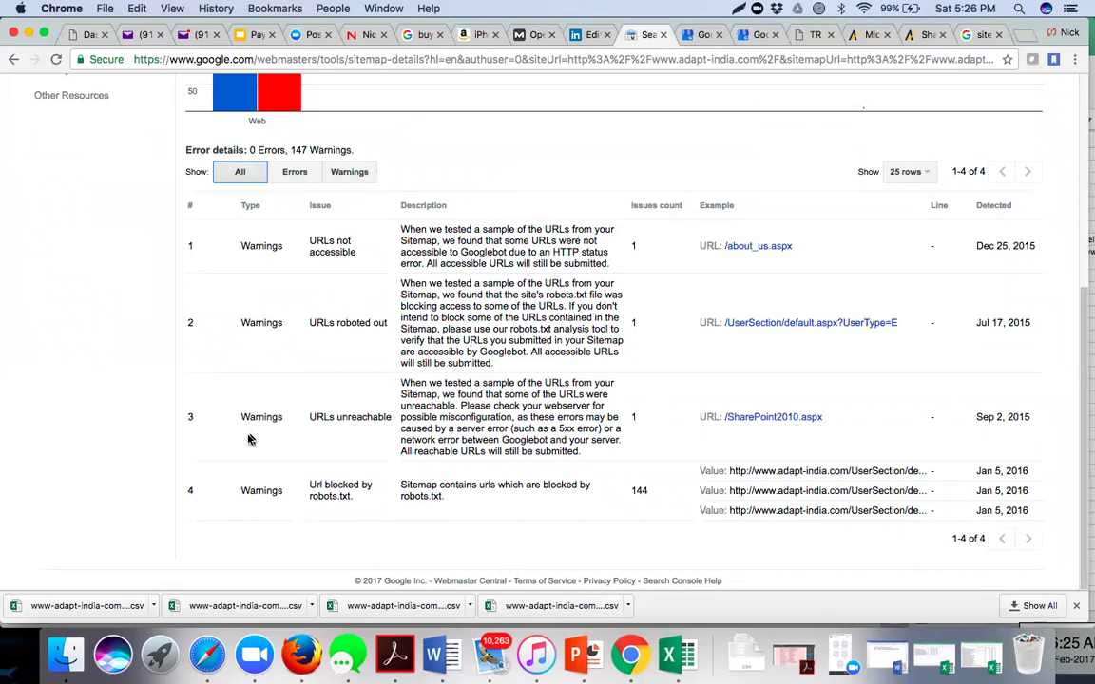
pyautogui.scroll(6, 244, 367)
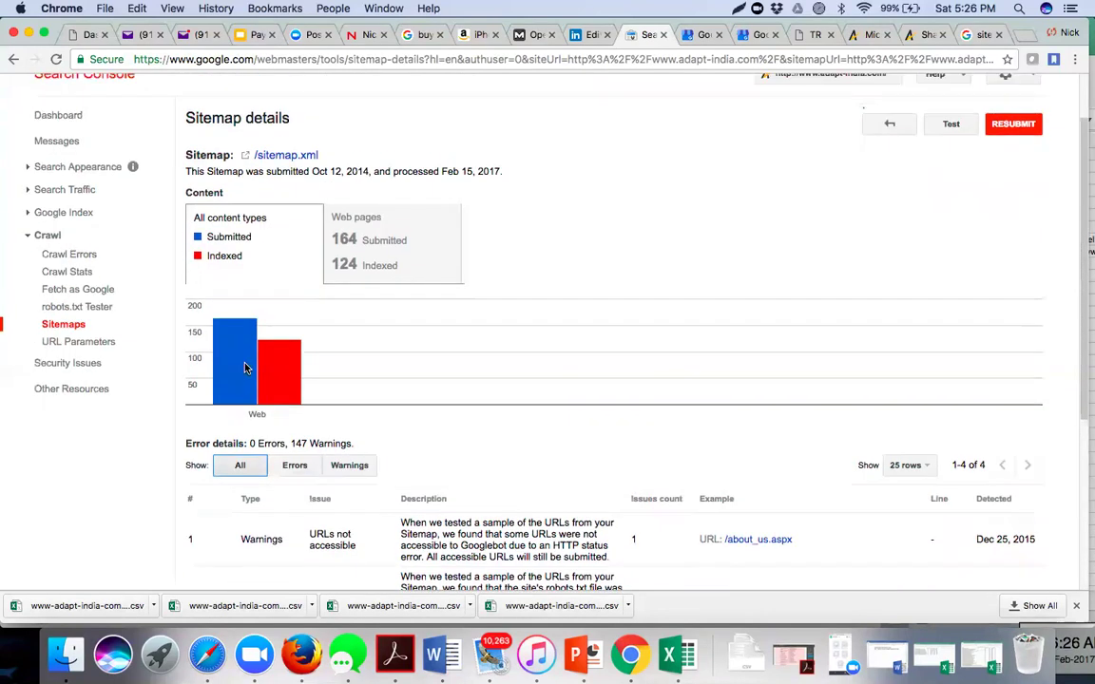
pyautogui.scroll(2, 244, 367)
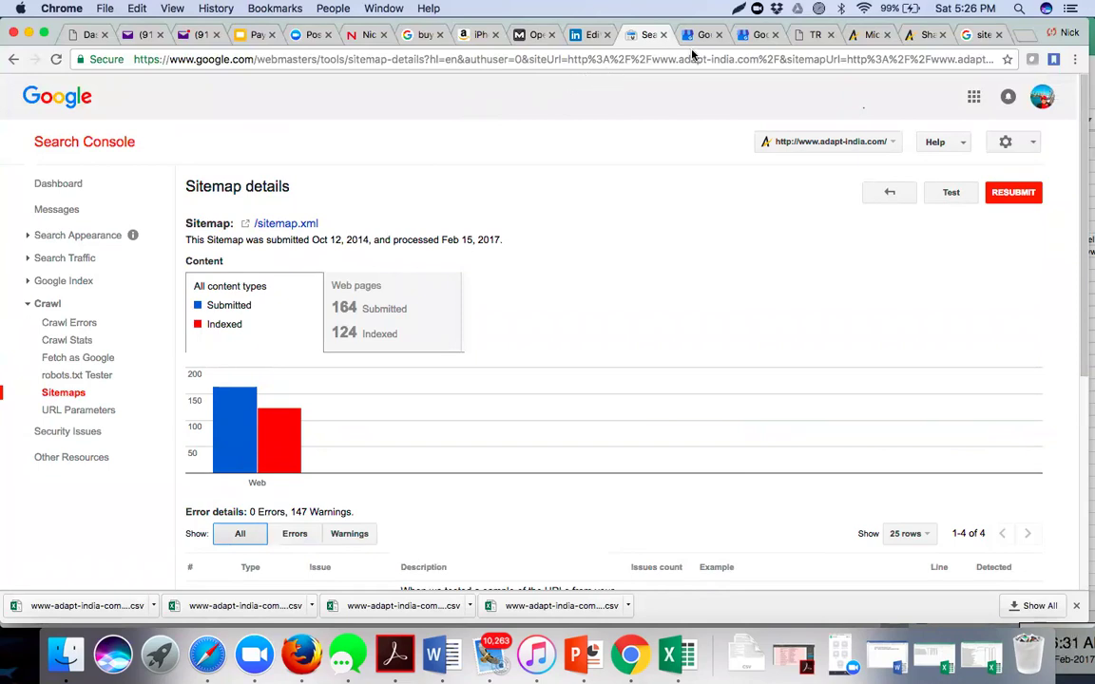
pyautogui.scroll(-6, 504, 415)
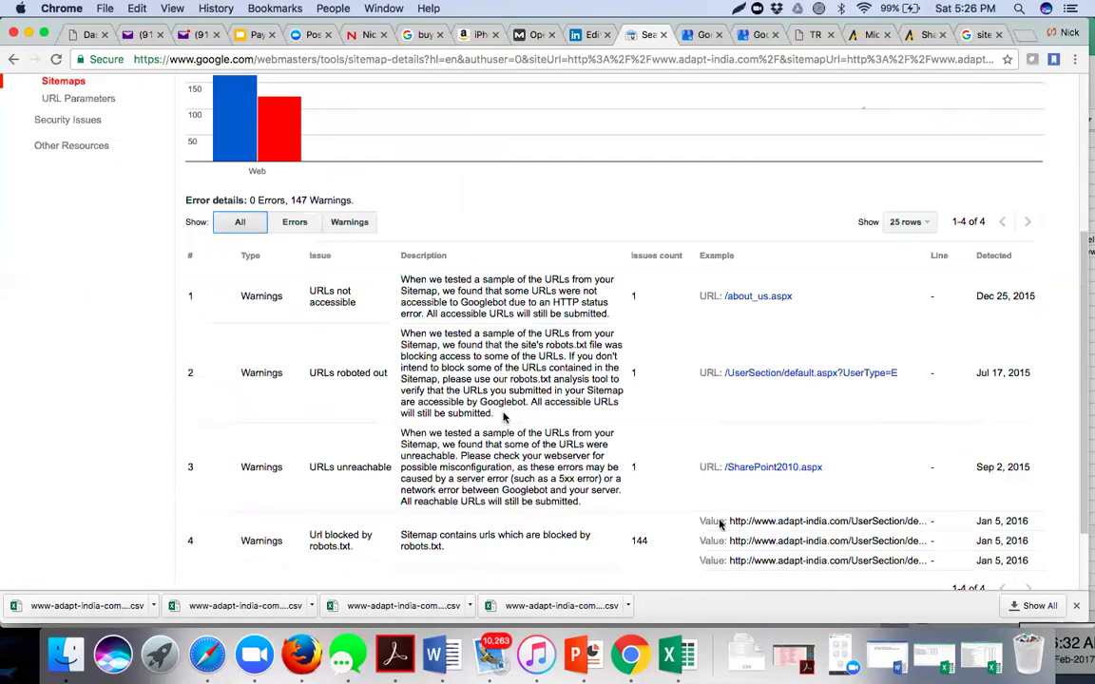
pyautogui.scroll(-1, 504, 416)
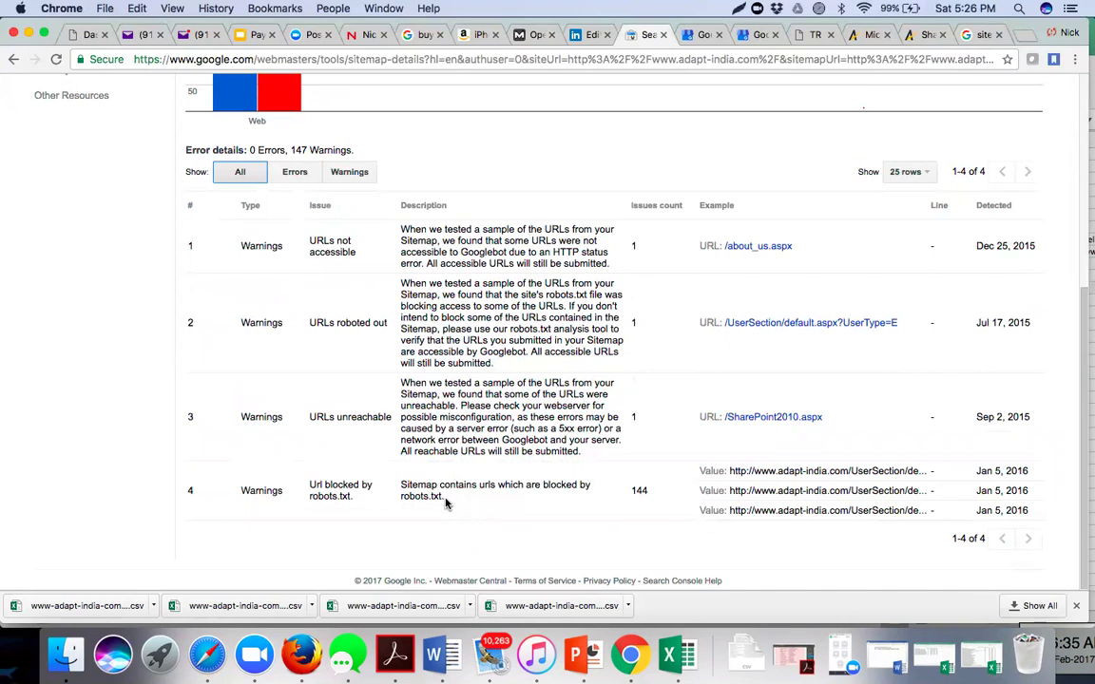
pyautogui.scroll(1, 447, 501)
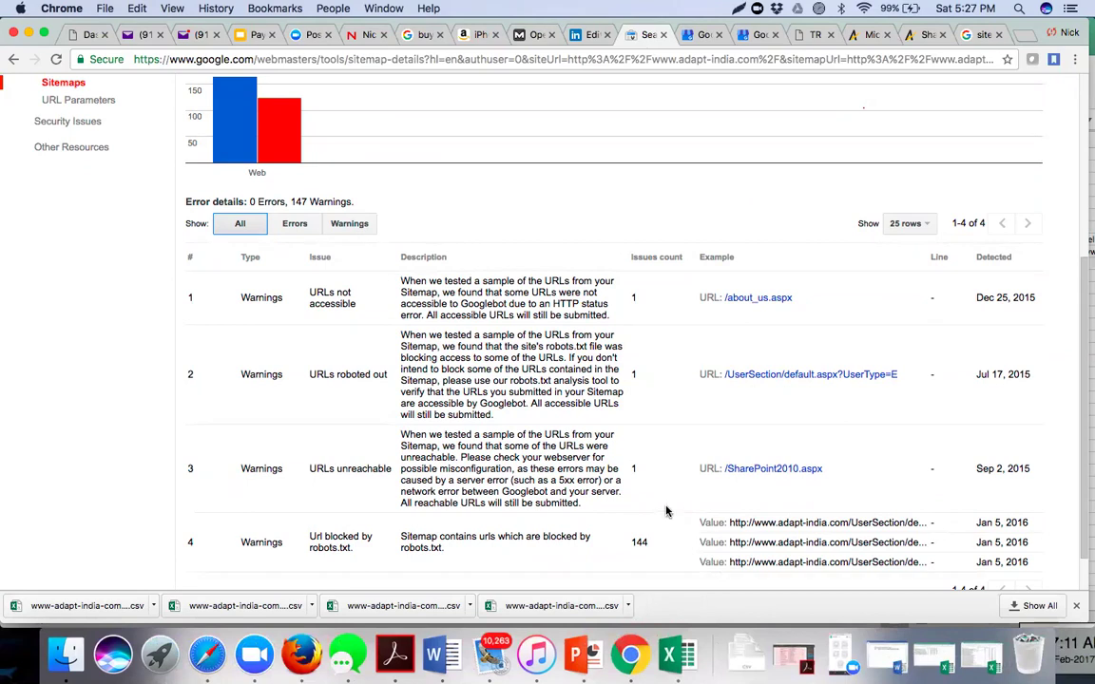
pyautogui.scroll(4, 559, 481)
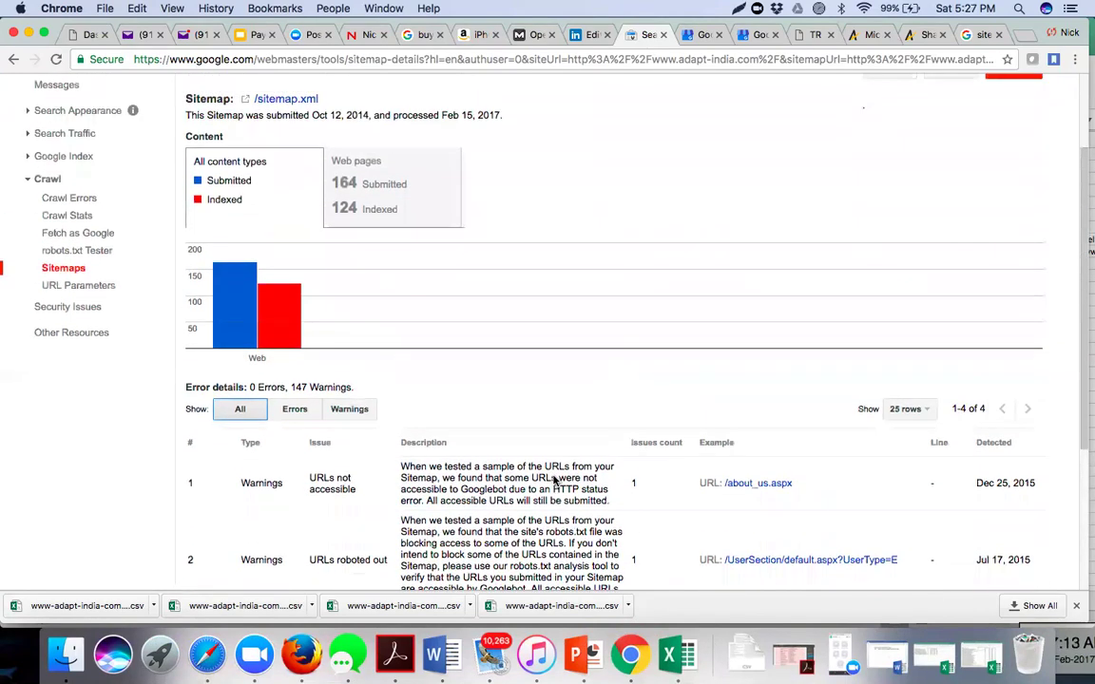
pyautogui.scroll(3, 554, 481)
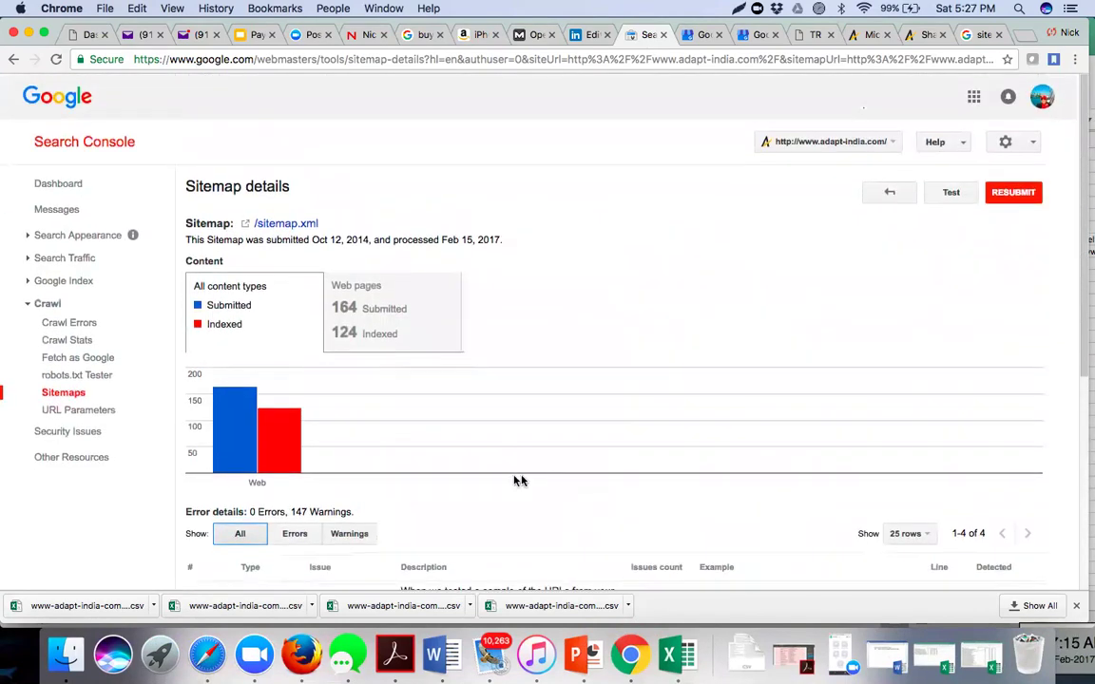
# - Look at URL Parameters, then the Security Issues page reporting no issues detected
pyautogui.click(96, 414)
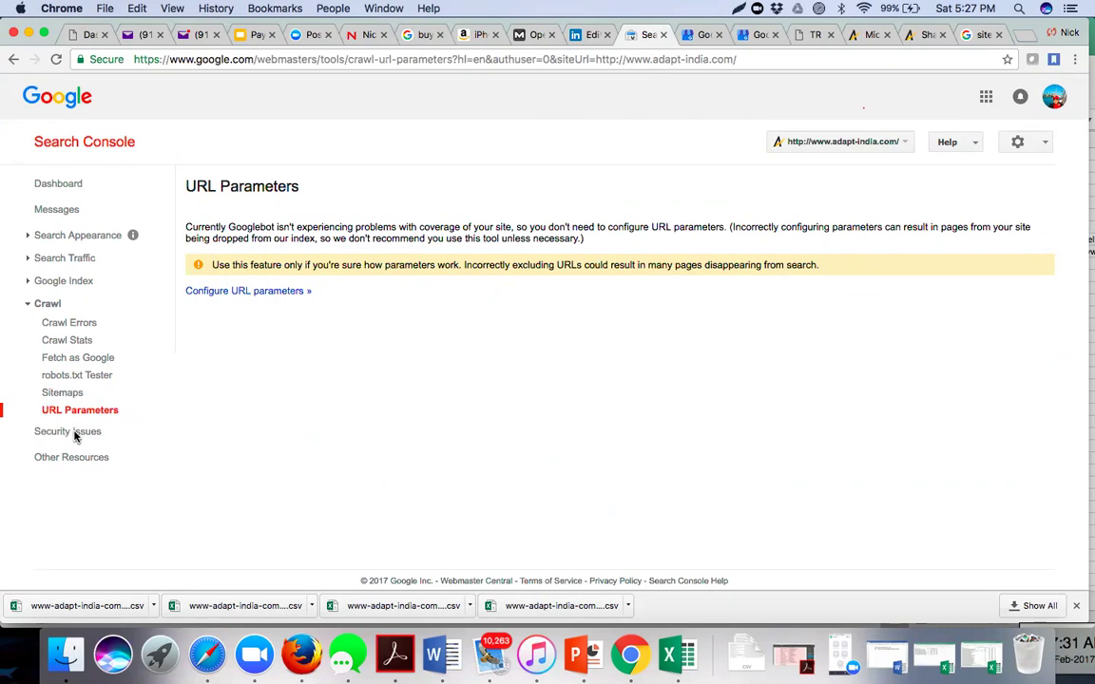
pyautogui.click(75, 435)
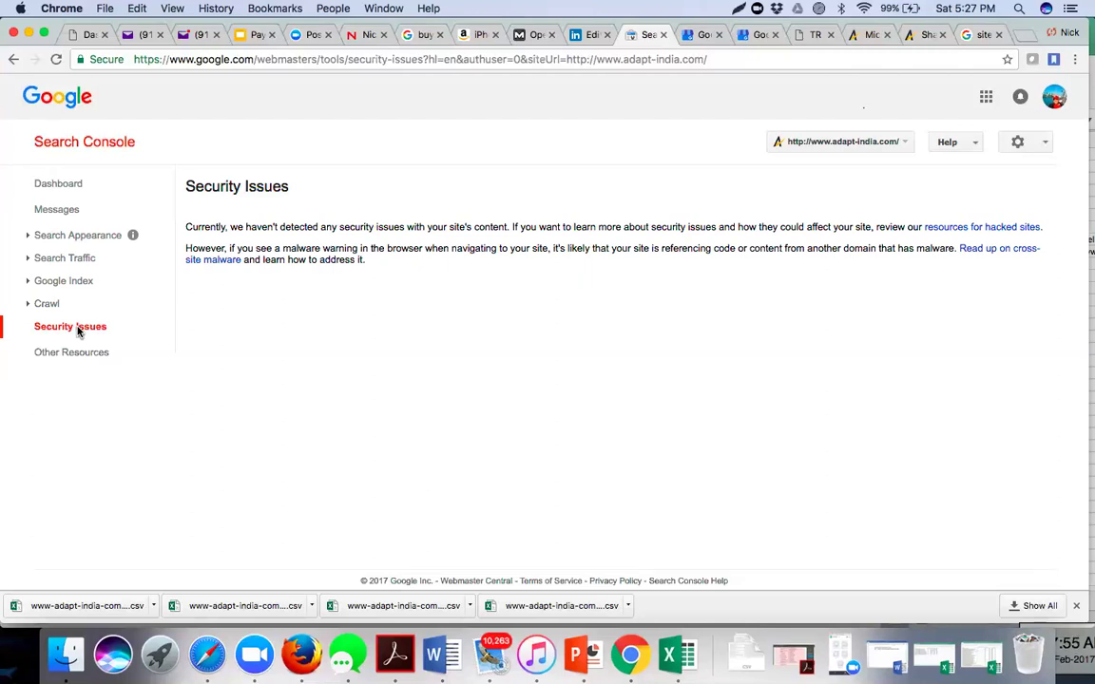
# - On the Other Resources list, open PageSpeed Insights in a new browser tab
pyautogui.click(70, 355)
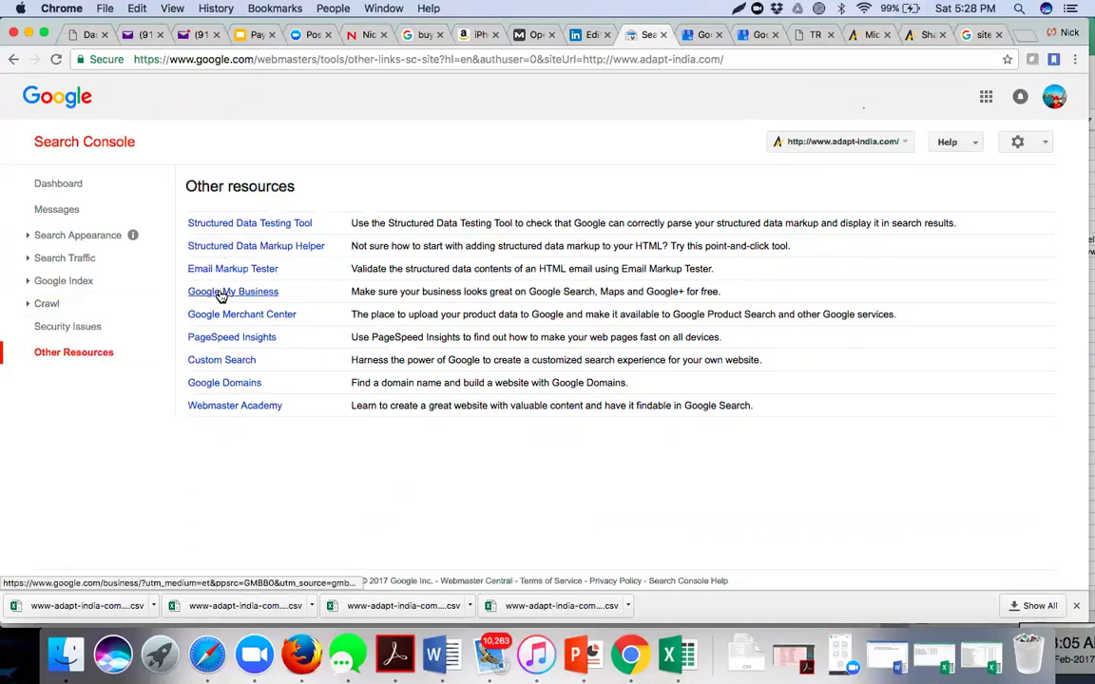
pyautogui.rightClick(220, 296)
pyautogui.press('Escape')
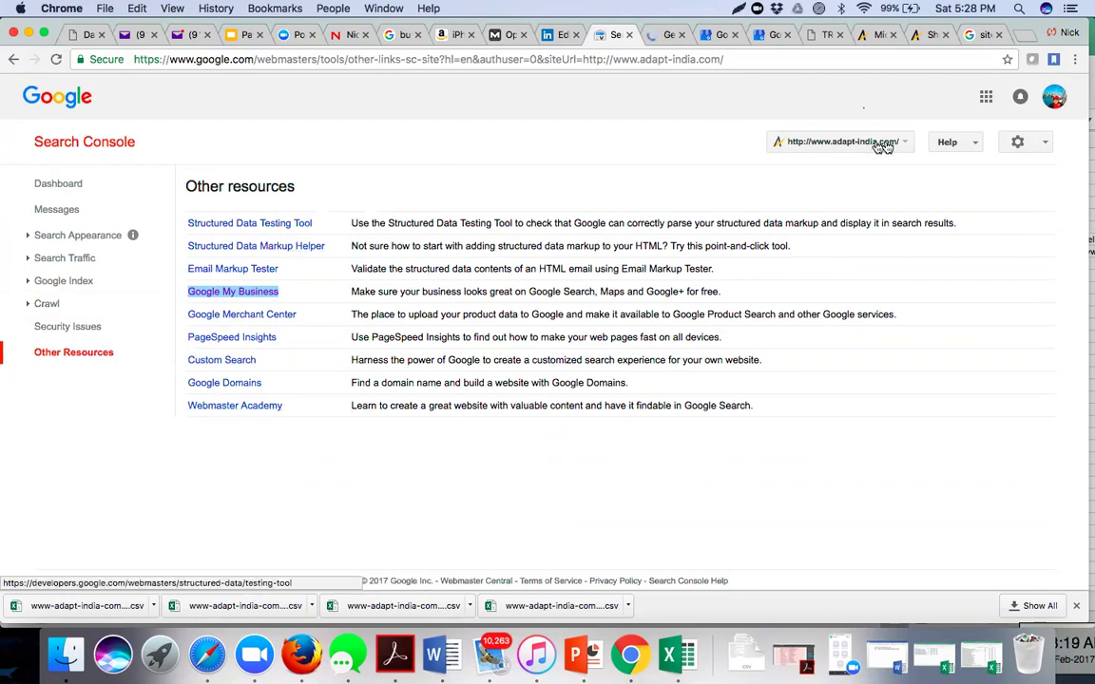
pyautogui.rightClick(242, 336)
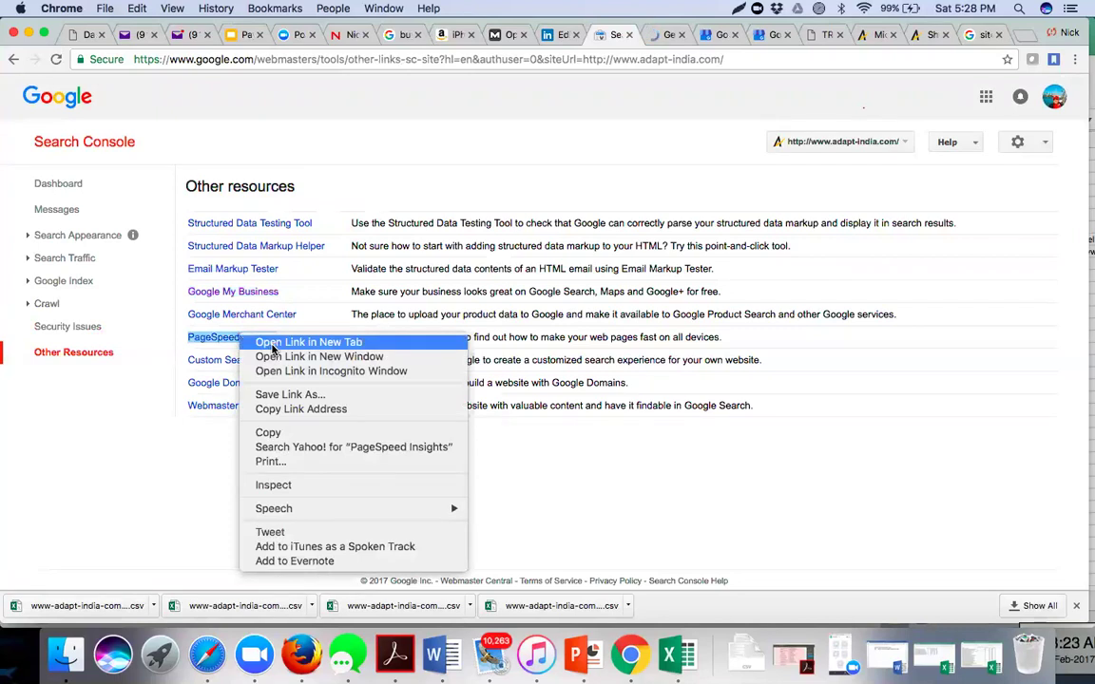
pyautogui.click(272, 344)
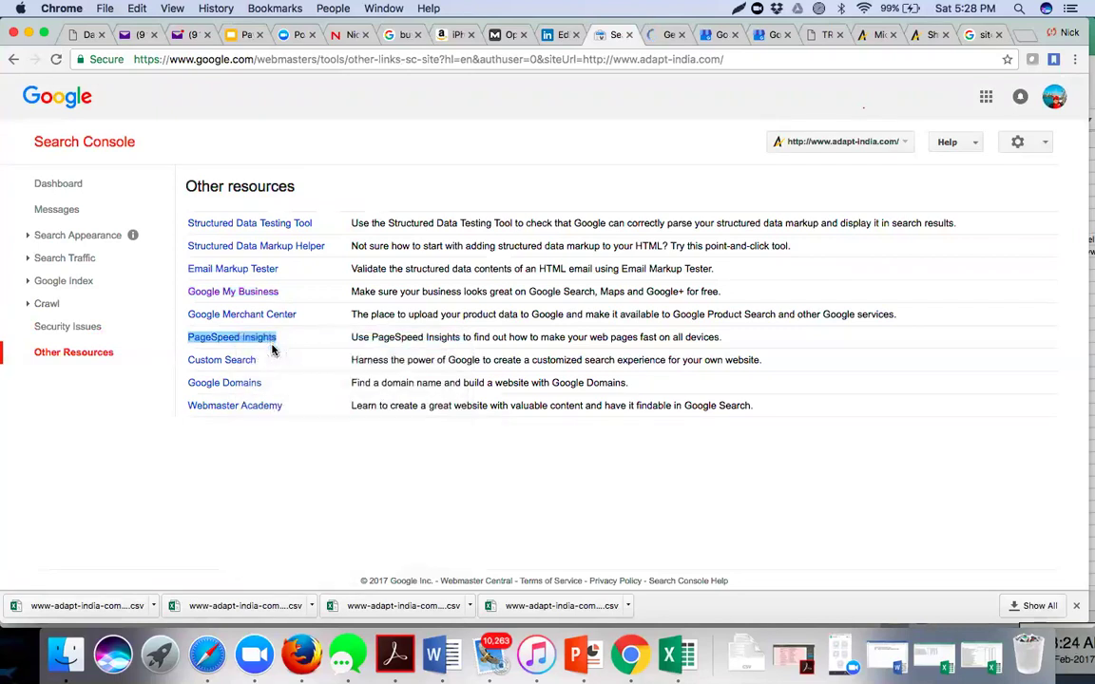
pyautogui.click(566, 178)
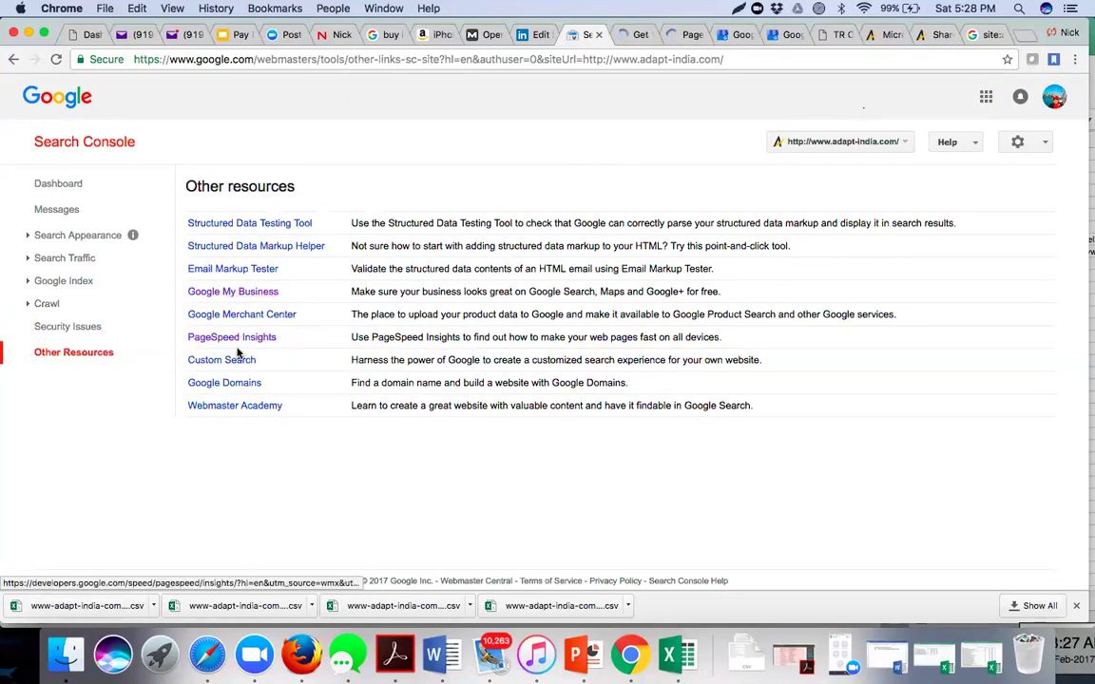